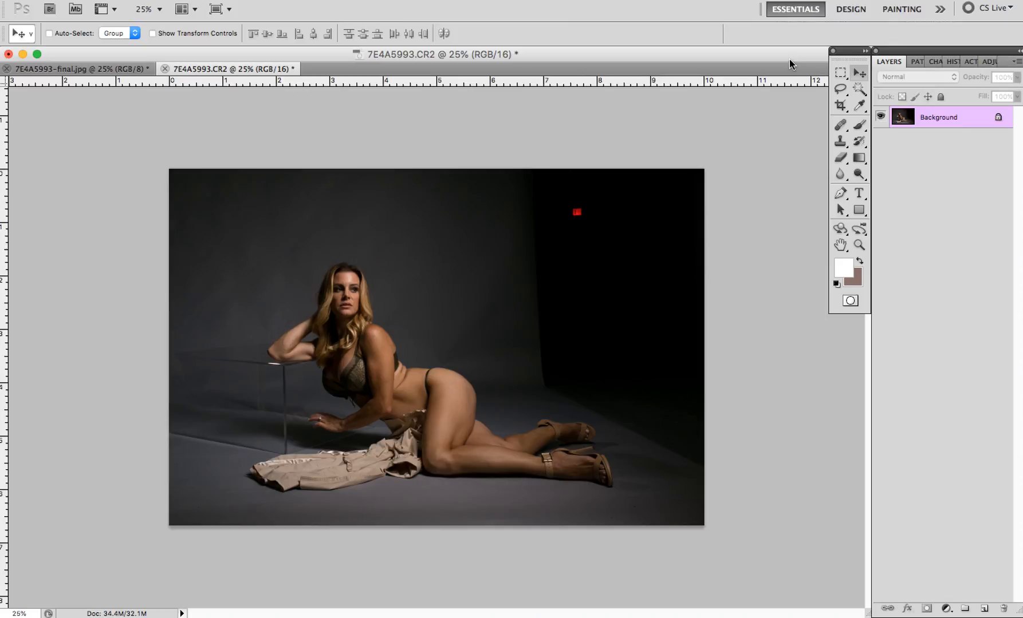
# - Compare the finished 7E4A5993-final.jpg with the unretouched 7E4A5993.CR2 image, ending on the CR2 file
pyautogui.click(127, 68)
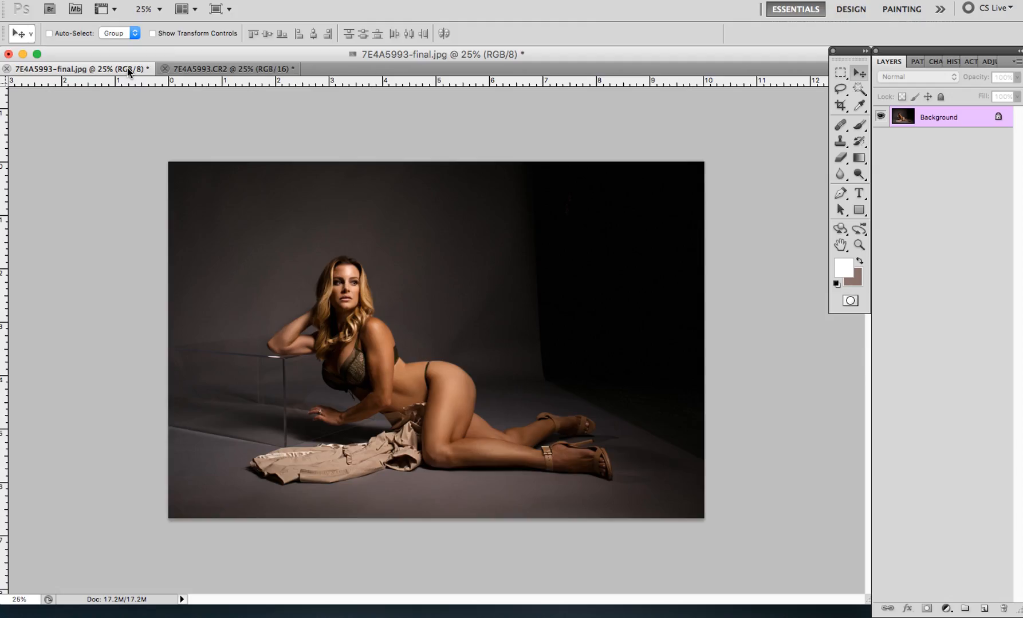
pyautogui.click(231, 71)
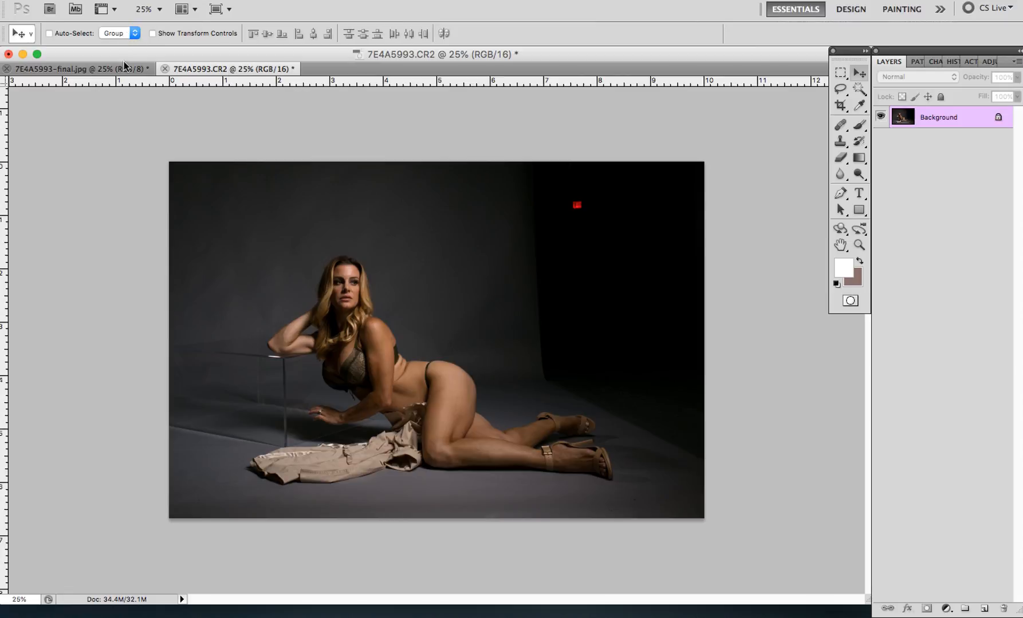
pyautogui.click(105, 70)
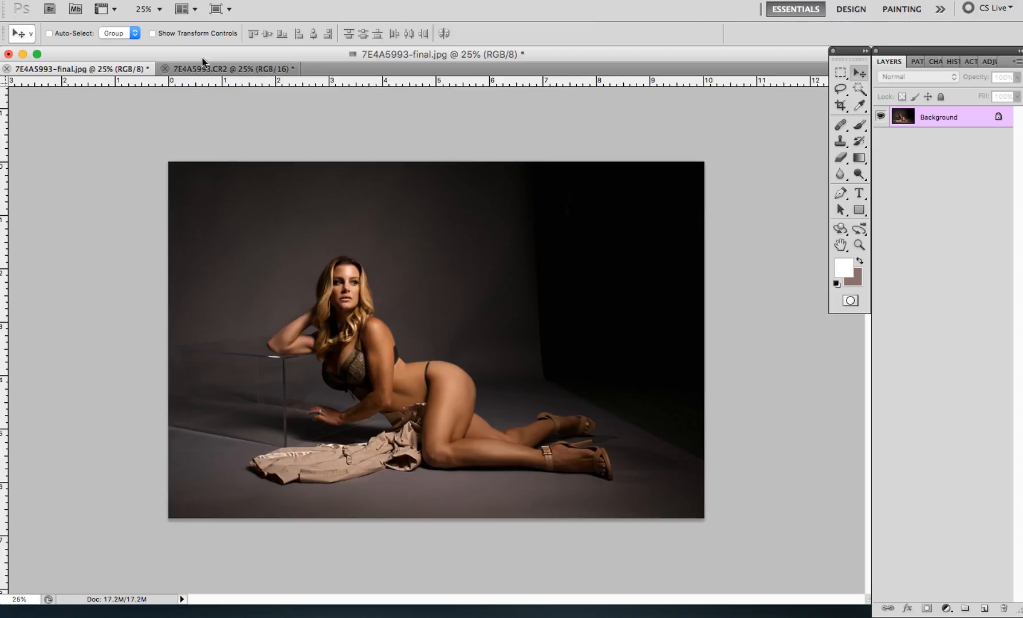
pyautogui.click(219, 69)
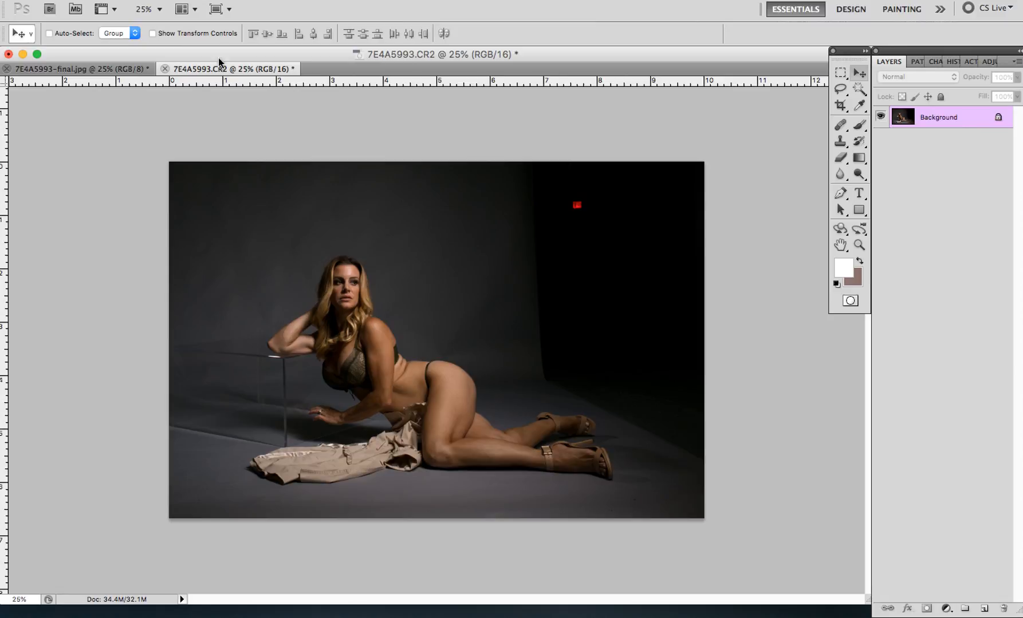
# - Duplicate the Background layer and smooth the copy with the Imagenomic Portraiture filter, sampling the skin tone from the thigh
pyautogui.press('super+j')
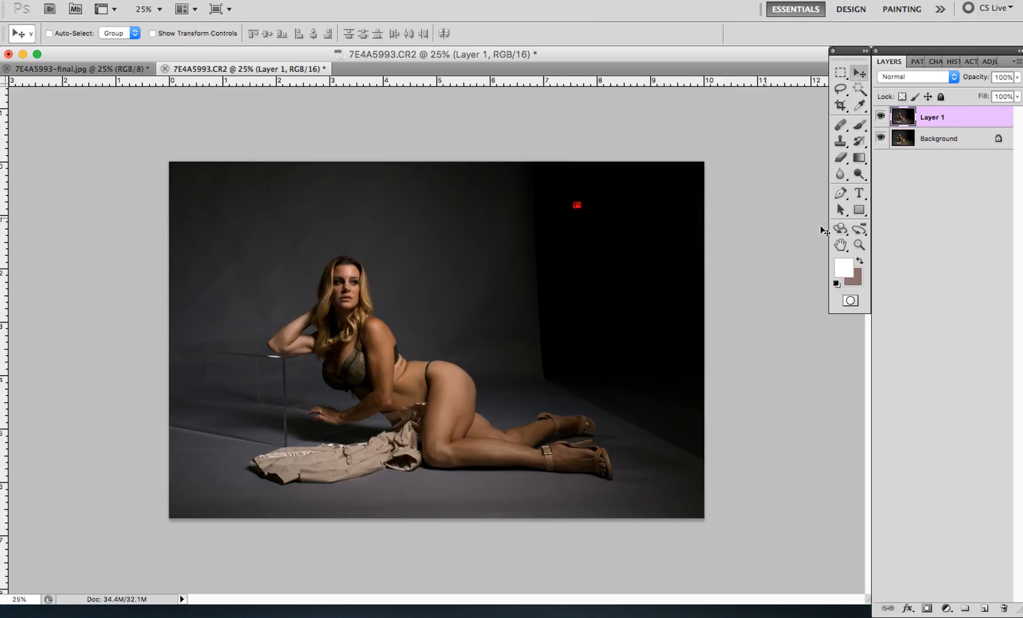
pyautogui.click(858, 245)
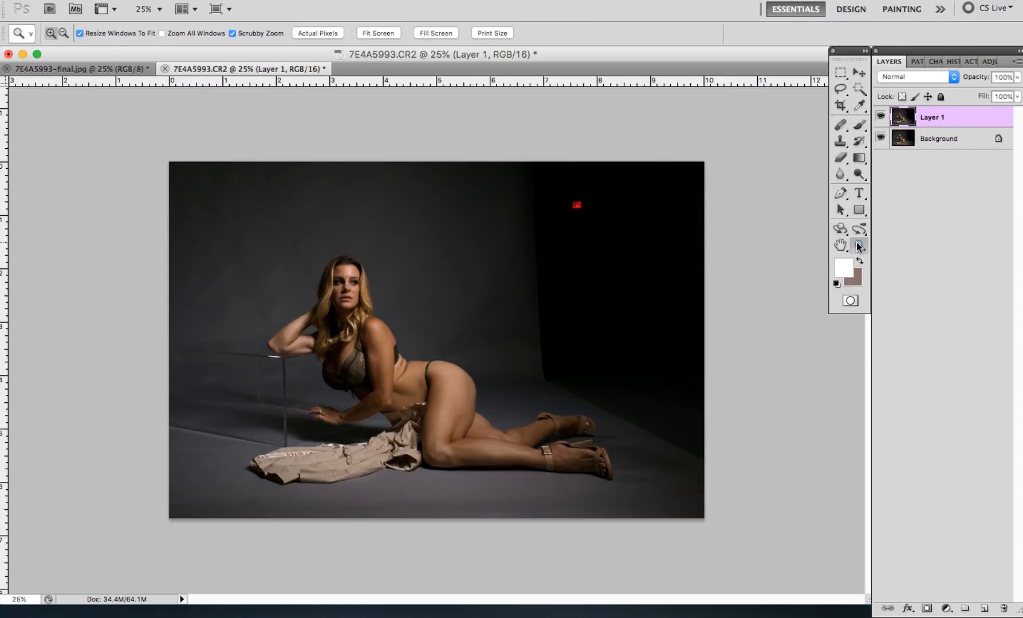
pyautogui.click(461, 506)
pyautogui.click(568, 520)
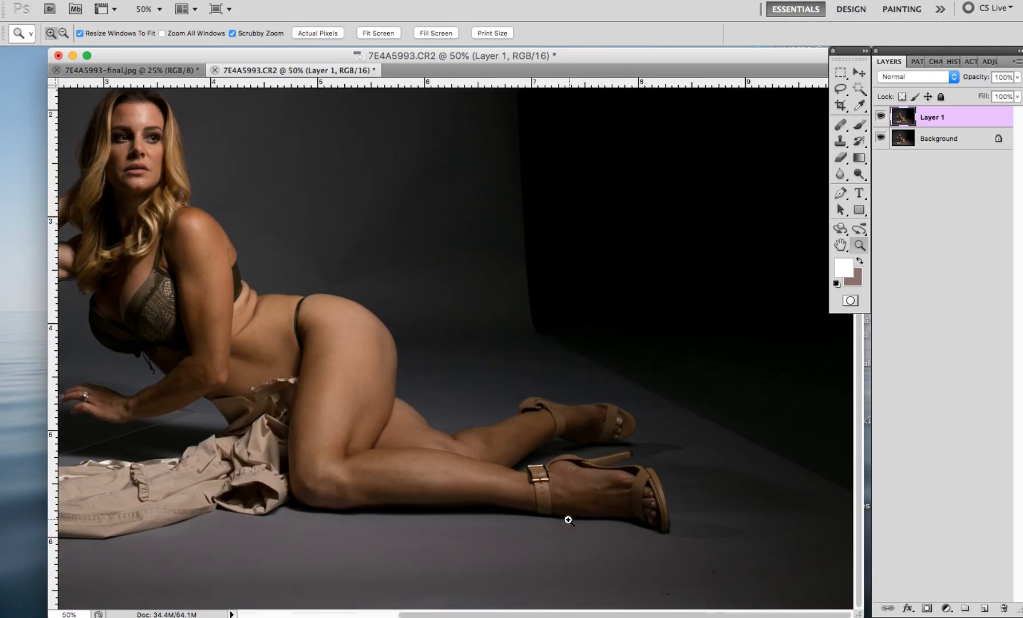
pyautogui.click(229, 399)
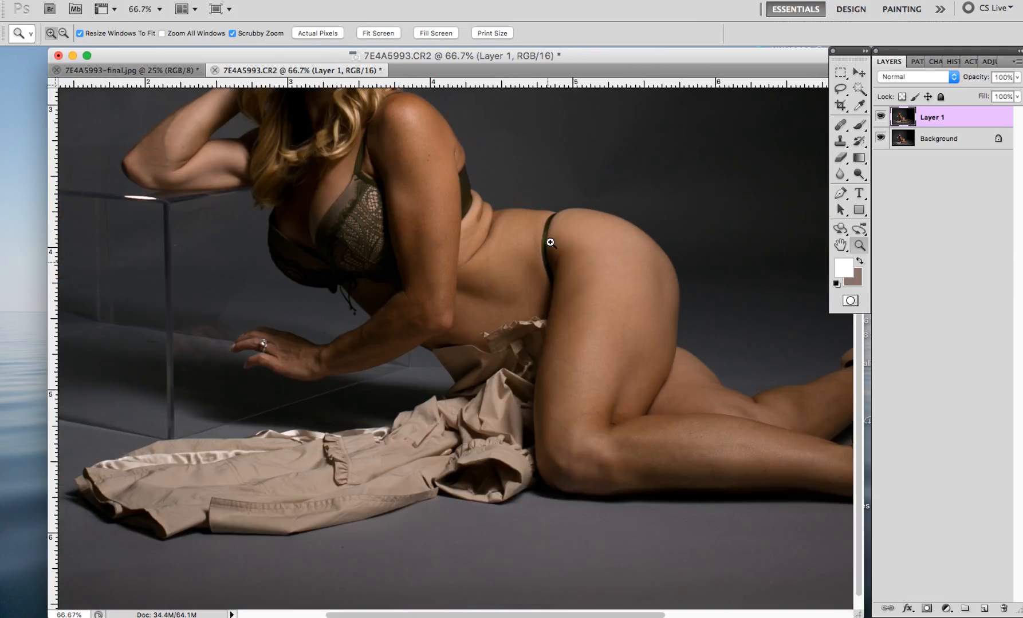
pyautogui.keyDown('alt'); pyautogui.click(509, 313); pyautogui.keyUp('alt')
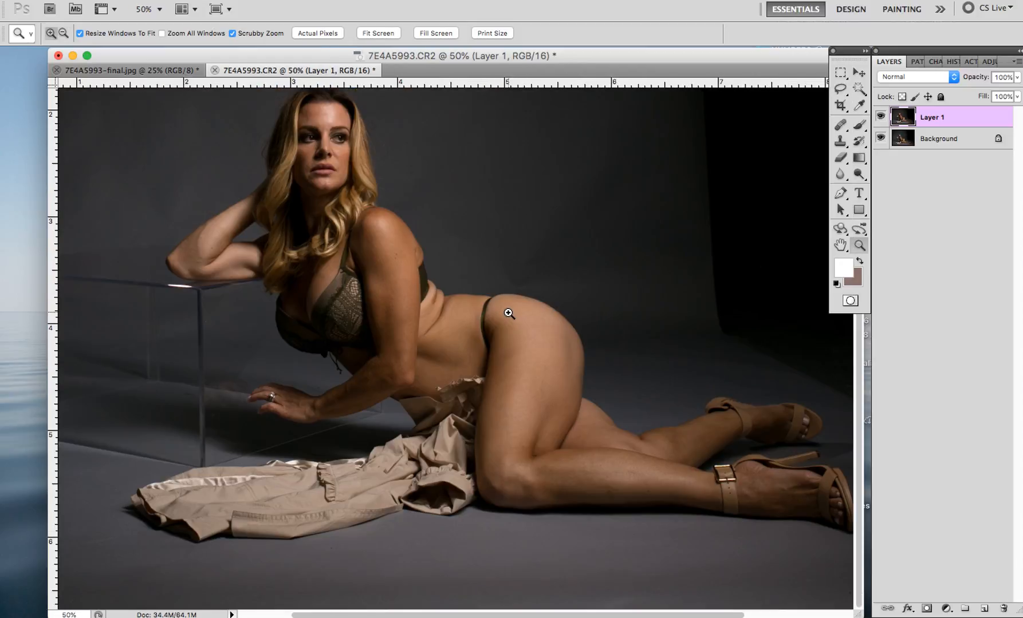
pyautogui.click(299, 1)
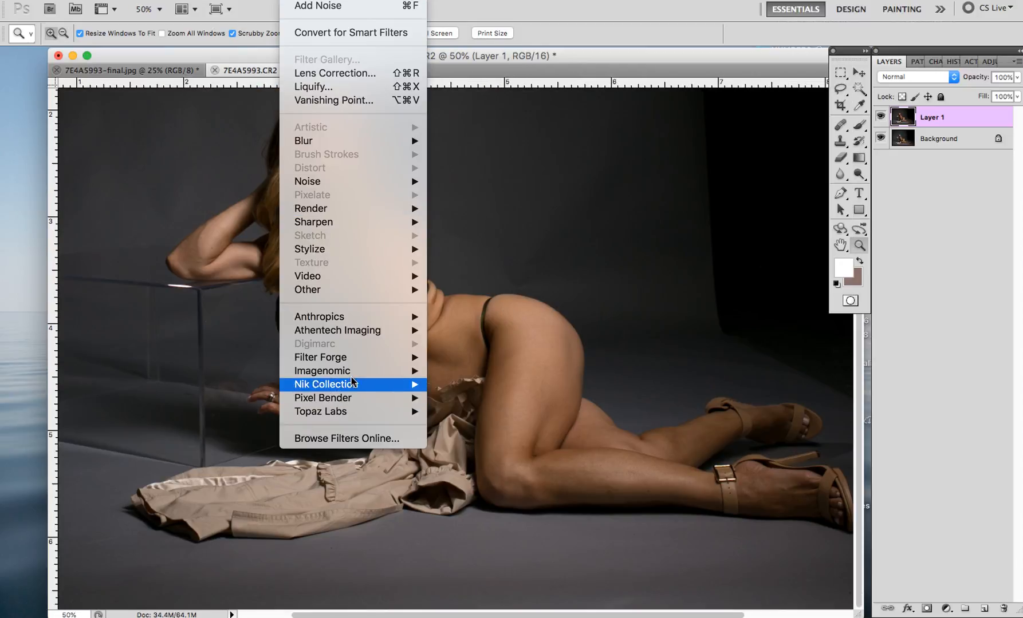
pyautogui.moveTo(353, 371)
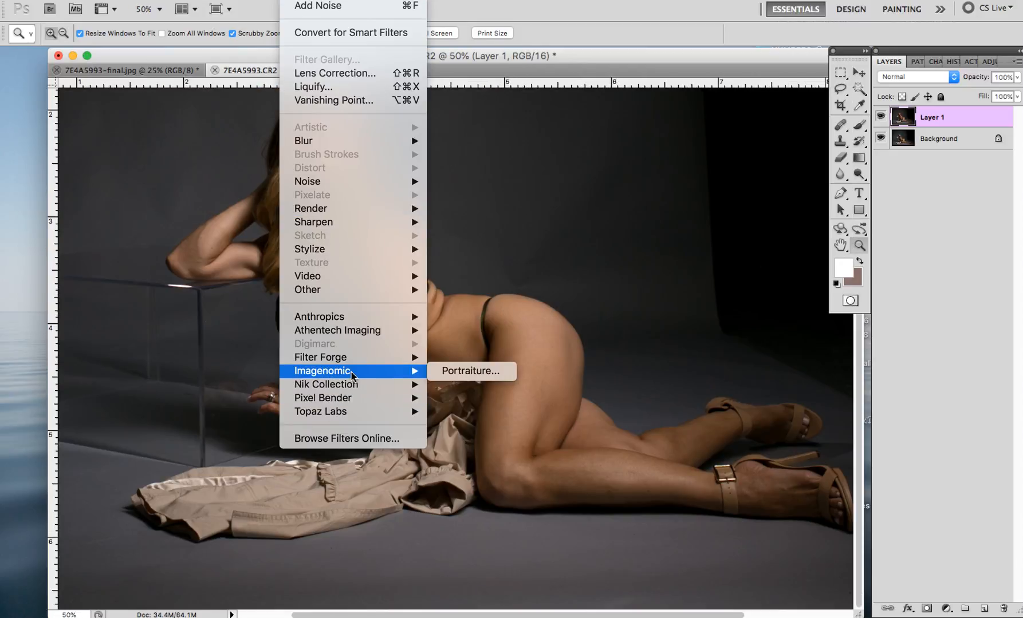
pyautogui.click(480, 371)
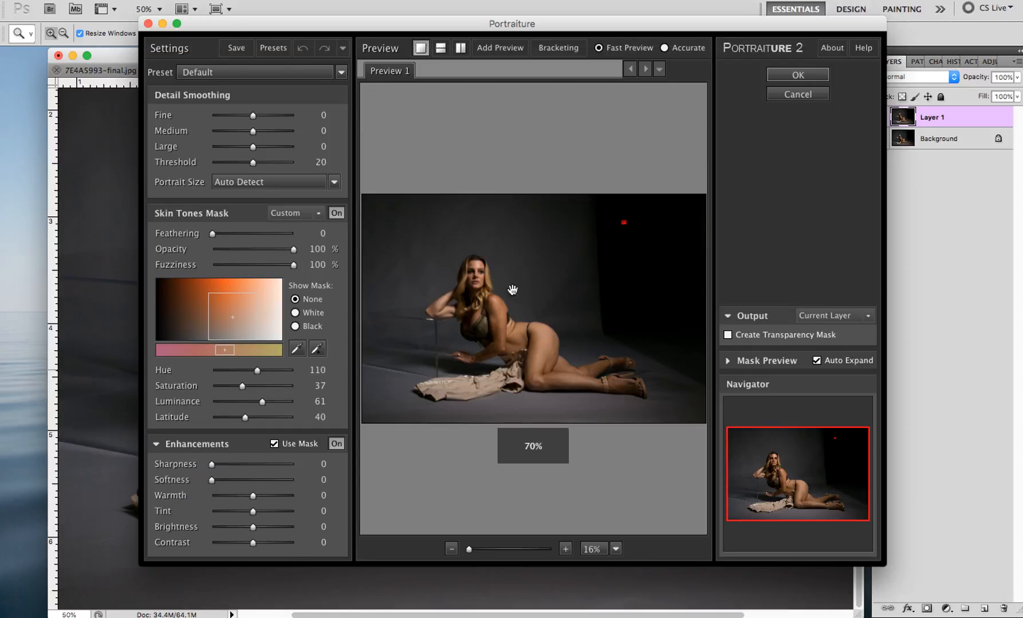
pyautogui.click(297, 348)
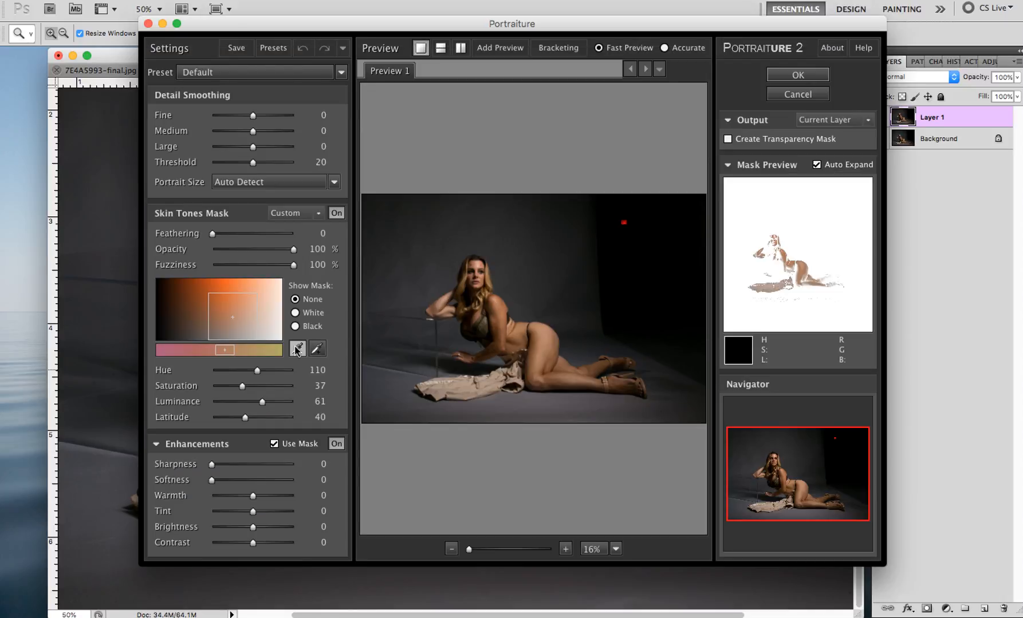
pyautogui.click(547, 353)
pyautogui.click(810, 78)
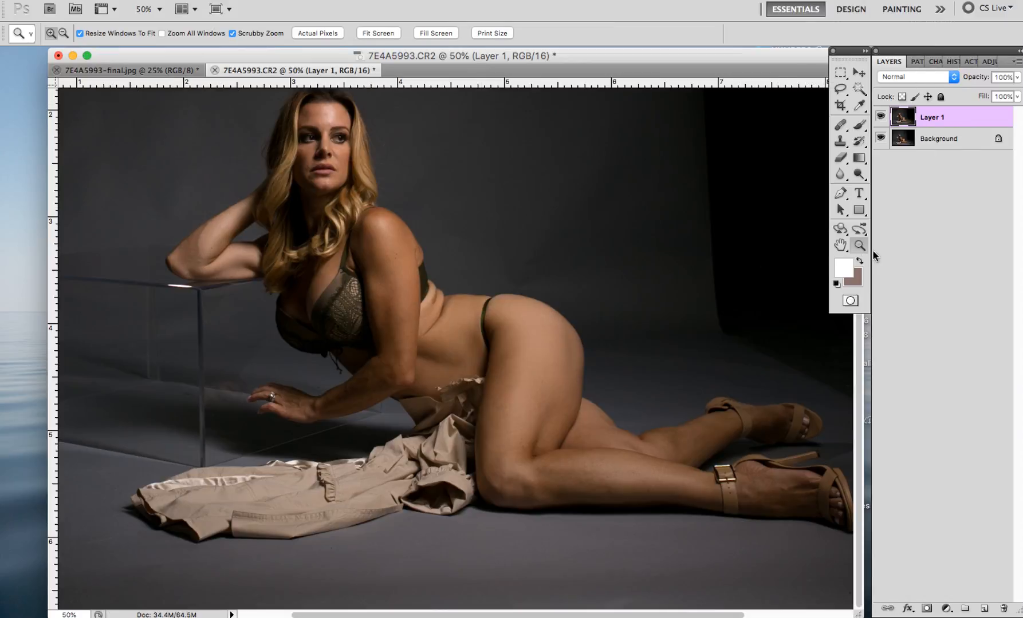
# - Lower the opacity of the smoothed Layer 1 to 50%
pyautogui.click(578, 390)
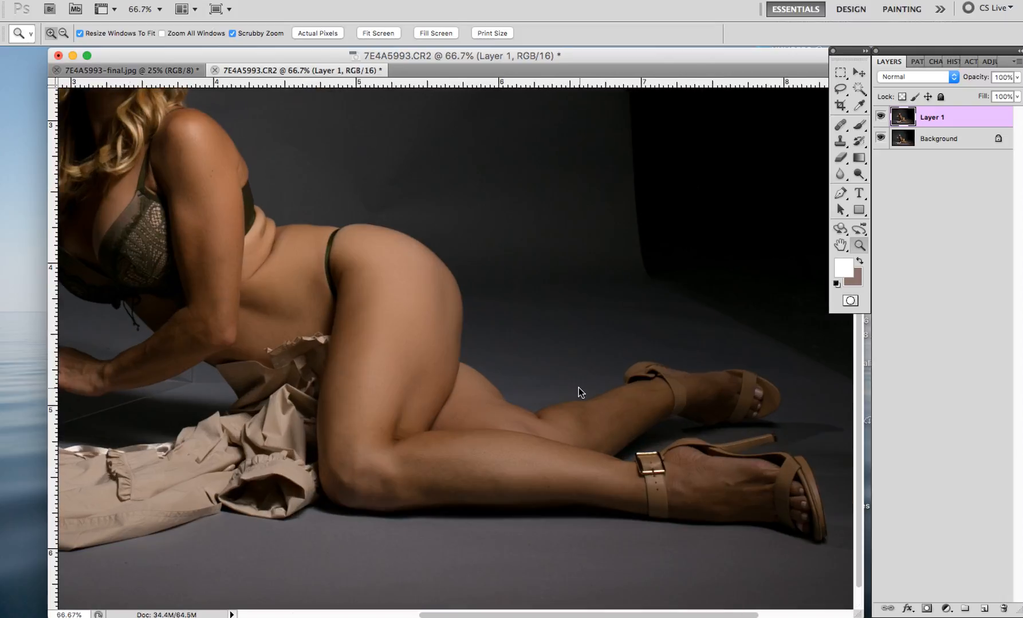
pyautogui.click(1016, 77)
pyautogui.moveTo(985, 94); pyautogui.dragTo(978, 96)
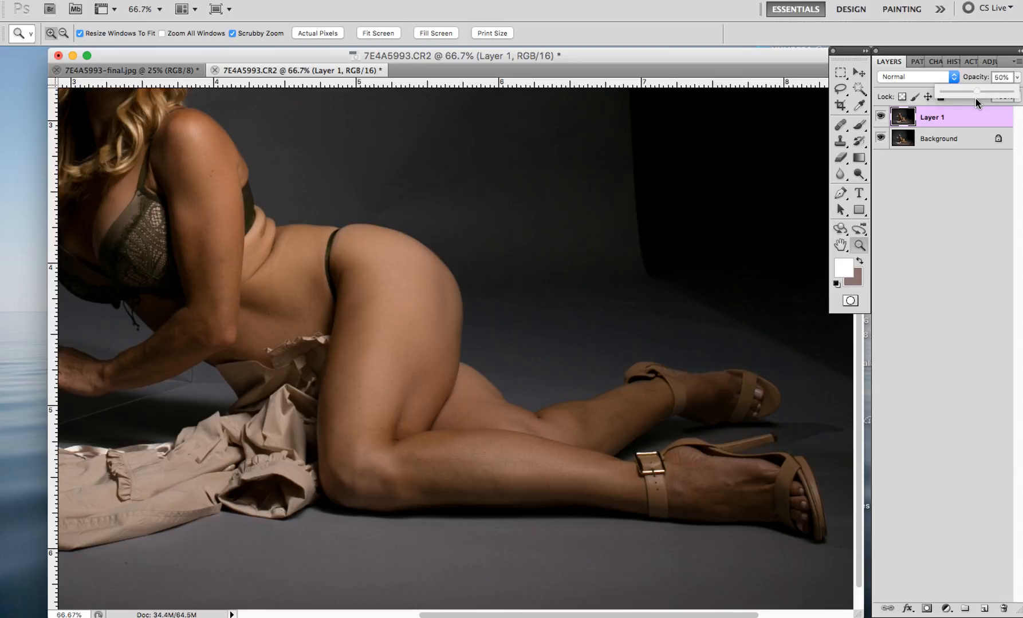
pyautogui.click(992, 125)
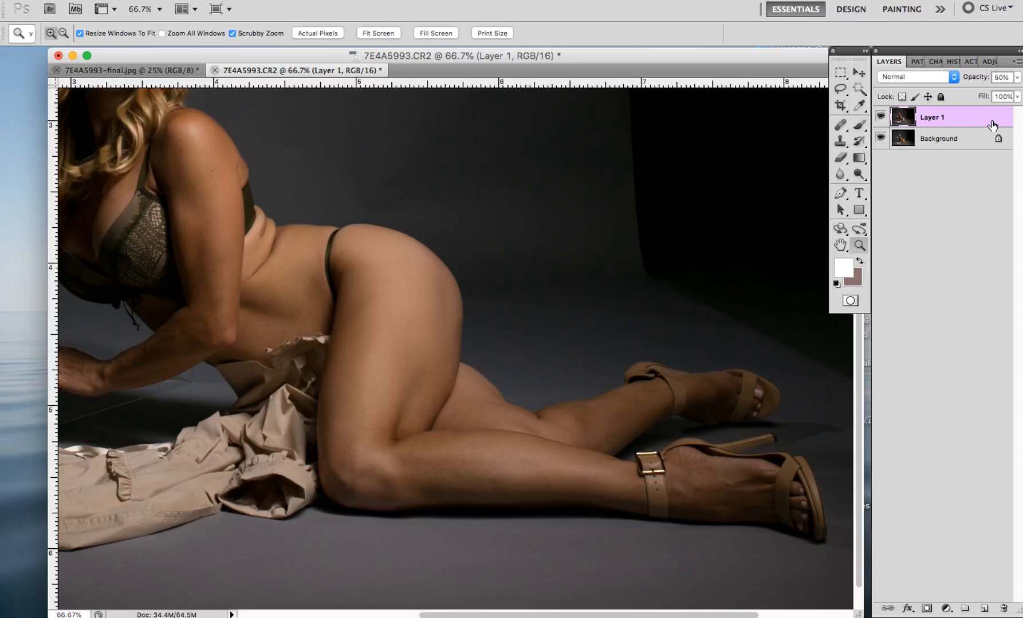
# - Stamp all visible layers into a new top layer and name it editlayer
pyautogui.press('super+alt+shift+e')
pyautogui.doubleClick(930, 118)
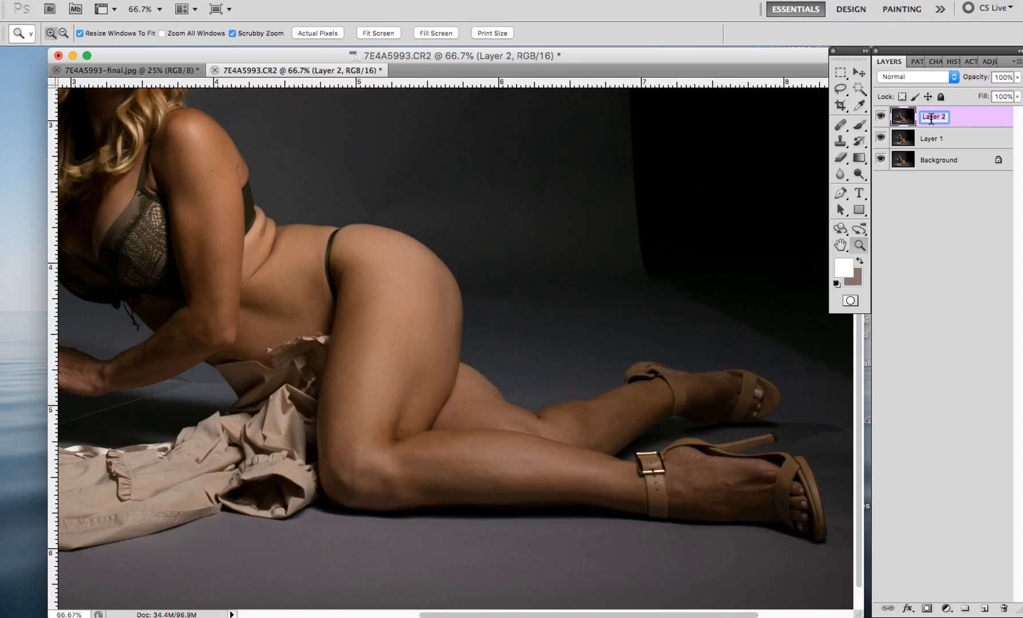
pyautogui.write('editlayer')
pyautogui.press('Return')
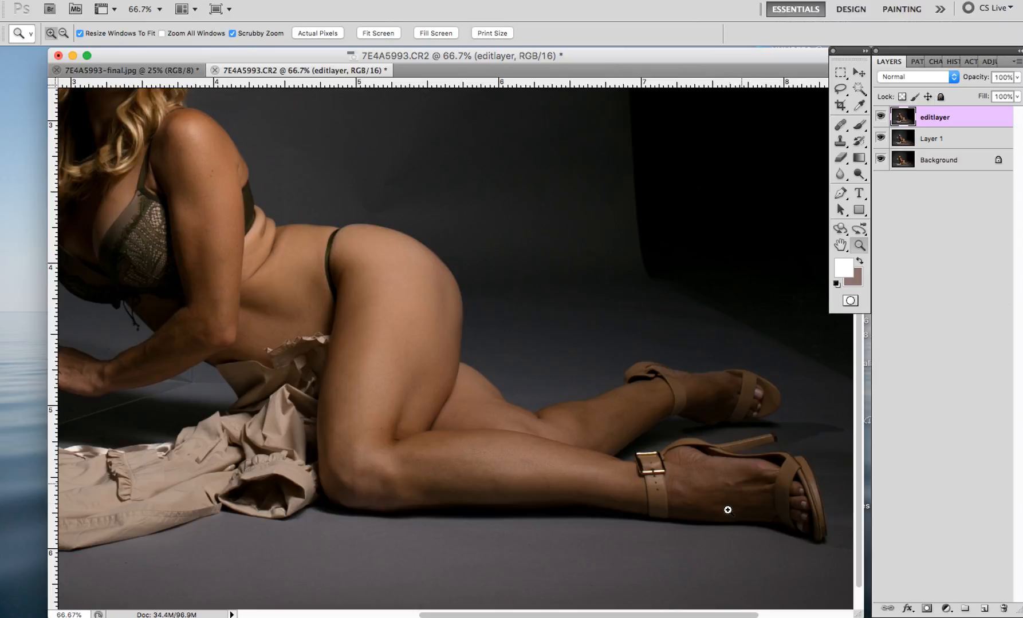
# - Retouch skin marks on the nearer foot using the Healing Brush at 19 px with skin sampled from the same foot
pyautogui.click(733, 528)
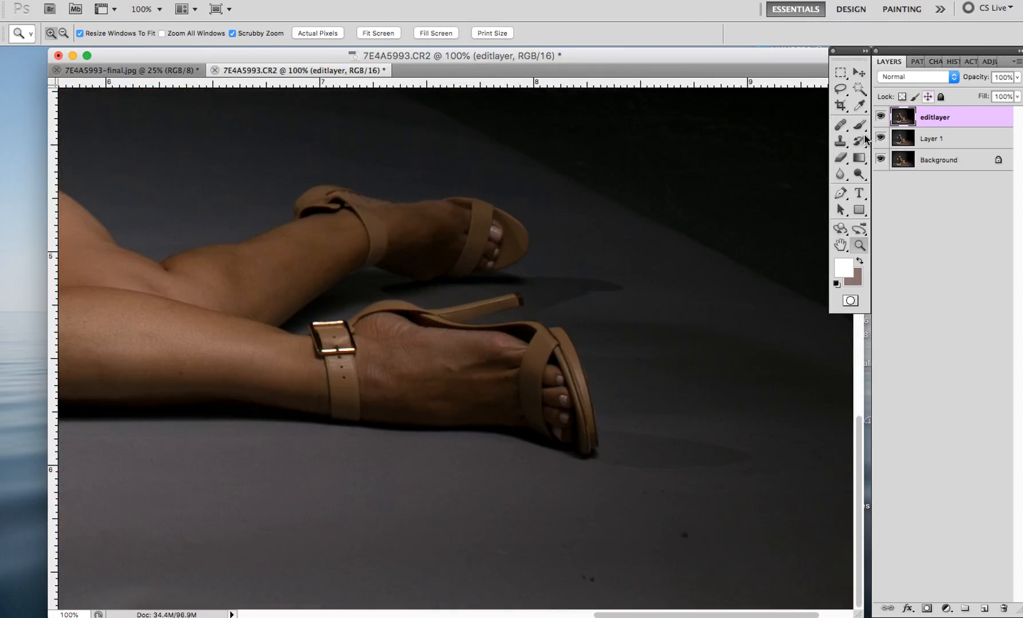
pyautogui.click(839, 142)
pyautogui.click(840, 125)
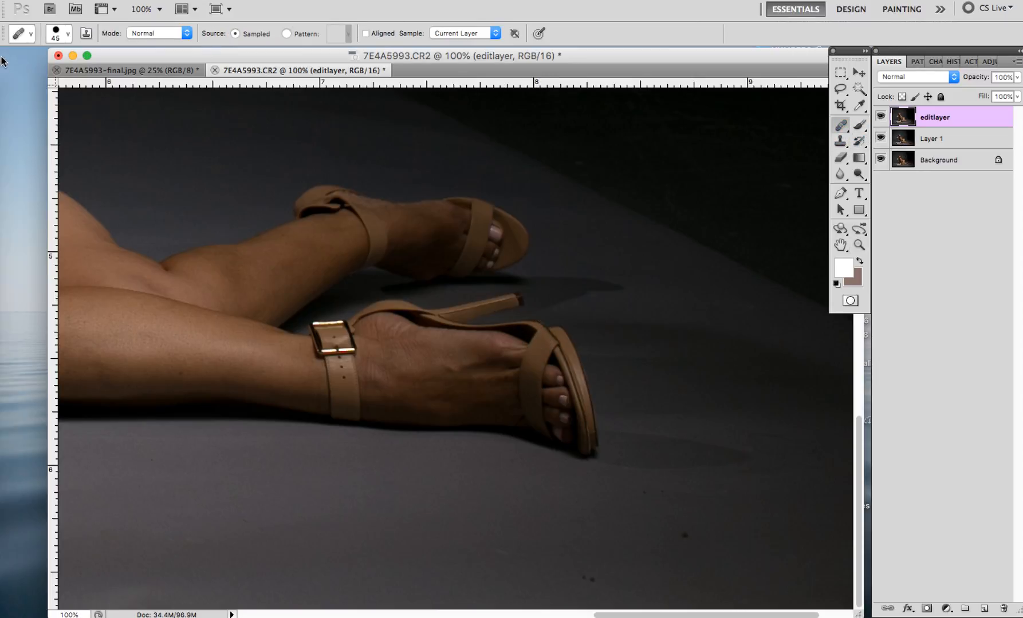
pyautogui.click(54, 38)
pyautogui.click(30, 71)
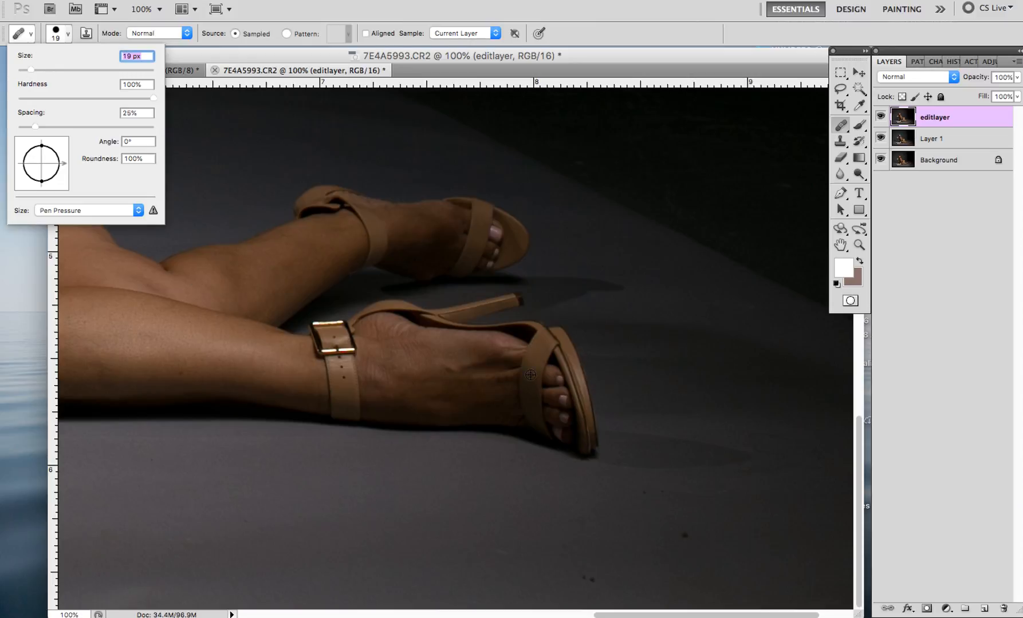
pyautogui.keyDown('alt'); pyautogui.click(419, 365); pyautogui.keyUp('alt')
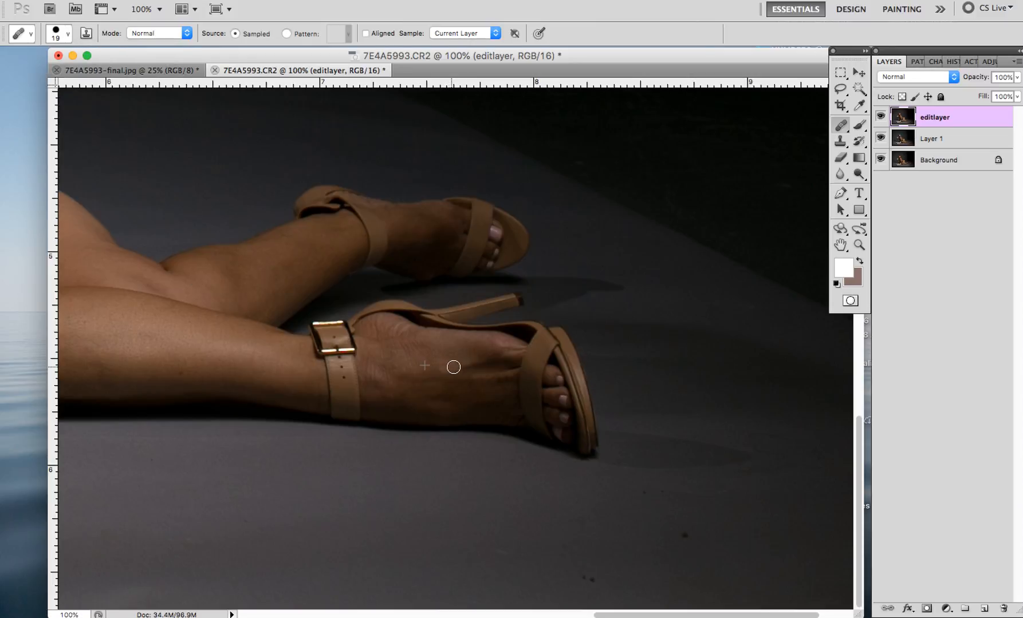
pyautogui.click(598, 265)
pyautogui.click(391, 360)
pyautogui.click(390, 362)
# - Configure the Clone Stamp with a soft 68 px brush and 40% flow, and sample skin from the nearer foot
pyautogui.click(839, 141)
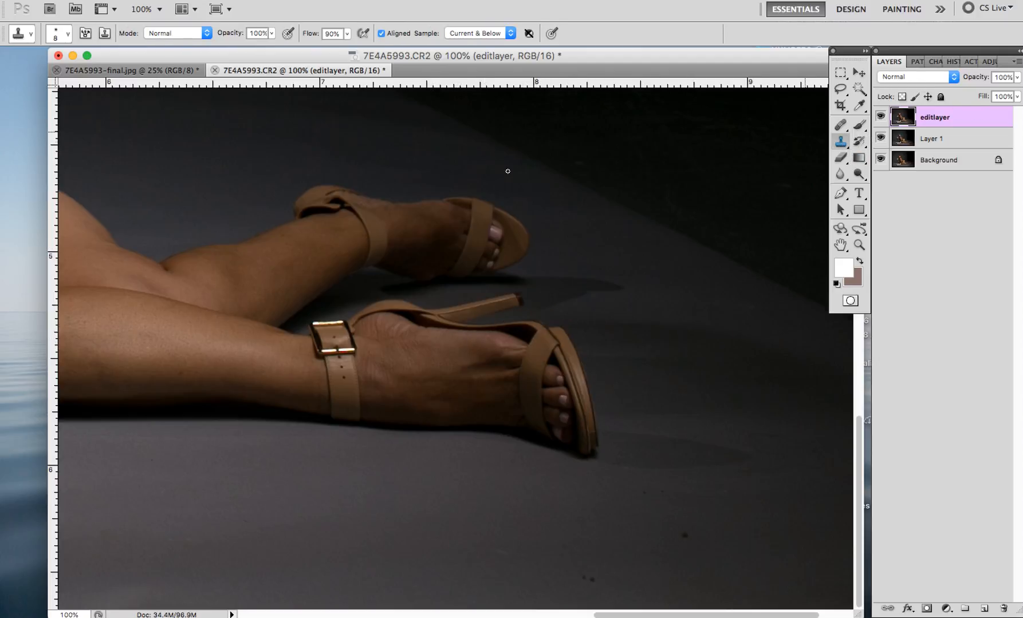
pyautogui.click(55, 40)
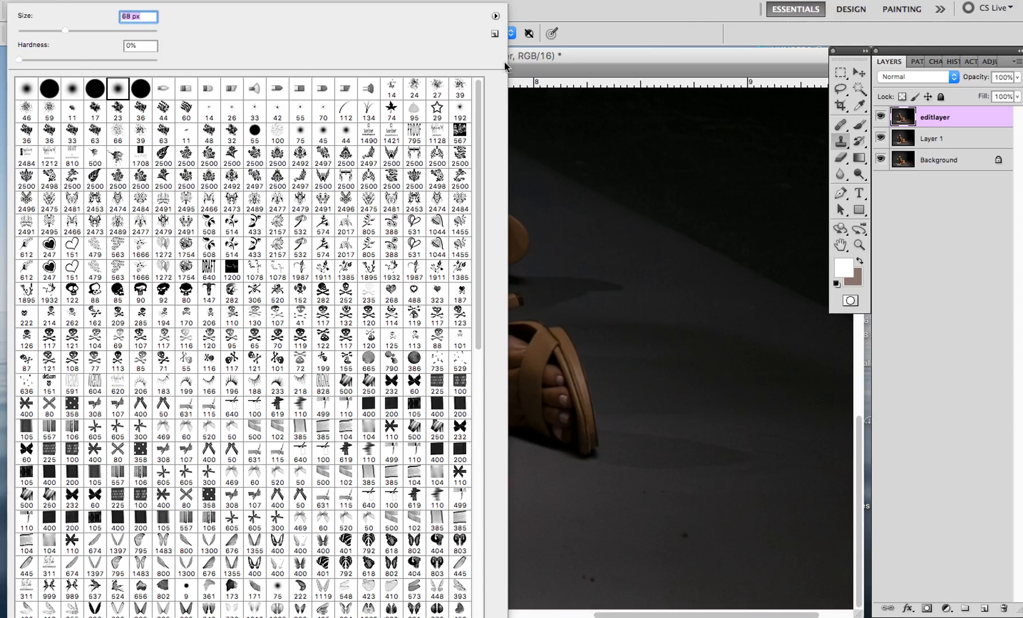
pyautogui.click(518, 57)
pyautogui.click(331, 36)
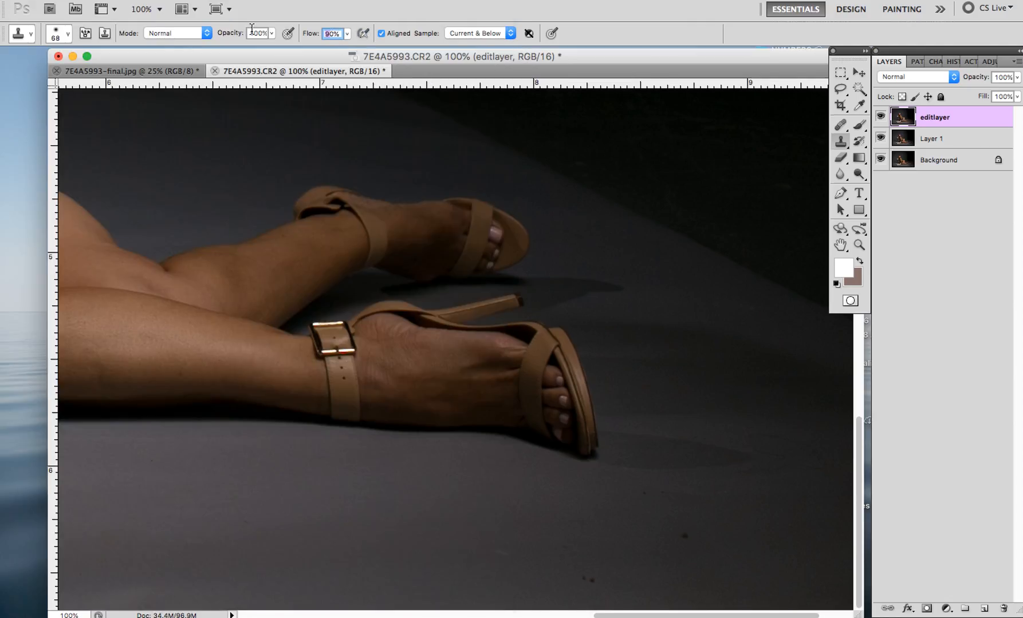
pyautogui.write('40')
pyautogui.press('Return')
pyautogui.keyDown('alt'); pyautogui.click(434, 374); pyautogui.keyUp('alt')
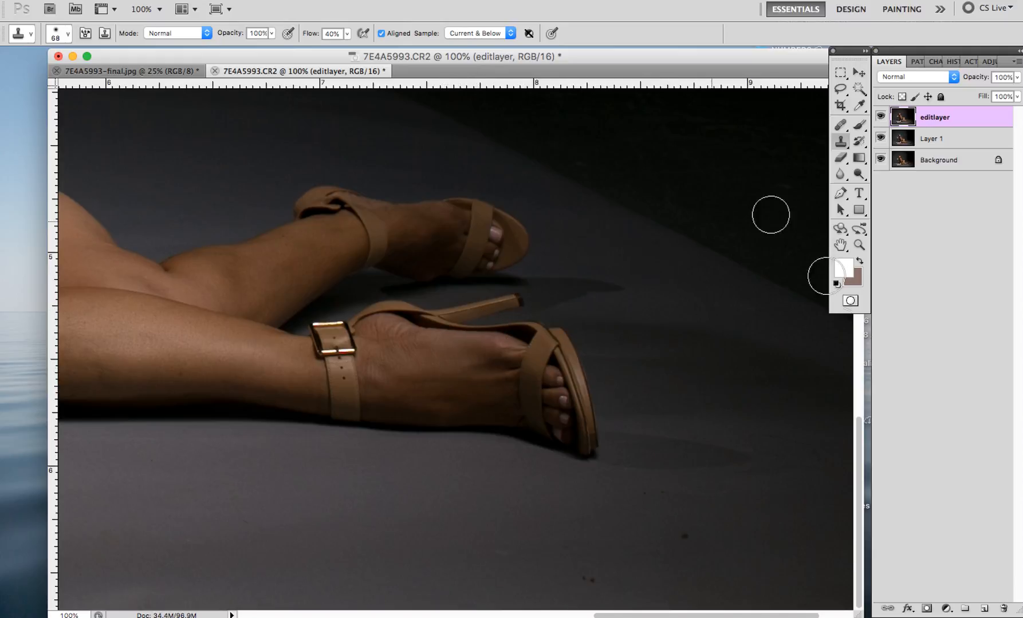
# - Set the Clone Stamp brush to 39 px and clone clean skin over the creases on the nearer foot
pyautogui.click(65, 38)
pyautogui.moveTo(57, 30); pyautogui.dragTo(45, 31)
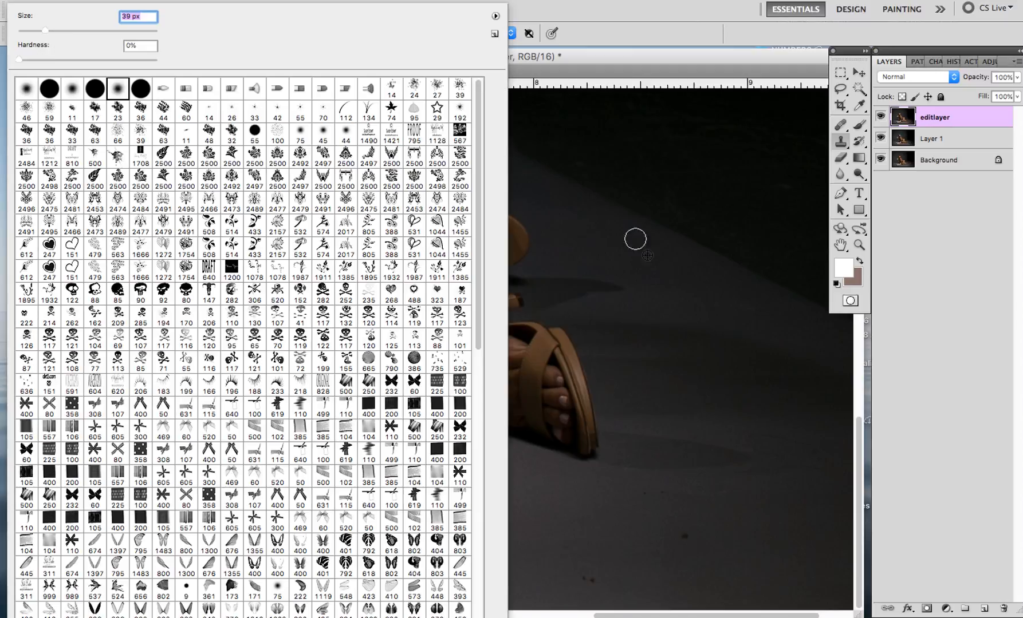
pyautogui.press('Return')
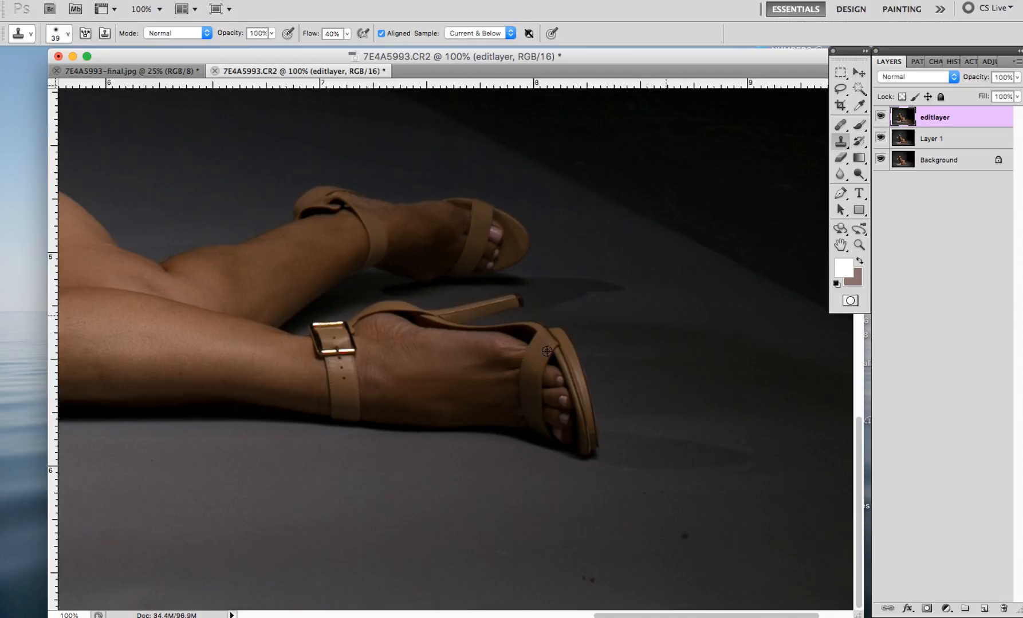
pyautogui.keyDown('alt'); pyautogui.click(481, 340); pyautogui.keyUp('alt')
pyautogui.click(399, 333)
pyautogui.keyDown('alt'); pyautogui.click(396, 373); pyautogui.keyUp('alt')
# - Set the Clone Stamp to Lighten mode with a soft 69 px brush for retouching the lower legs
pyautogui.doubleClick(840, 245)
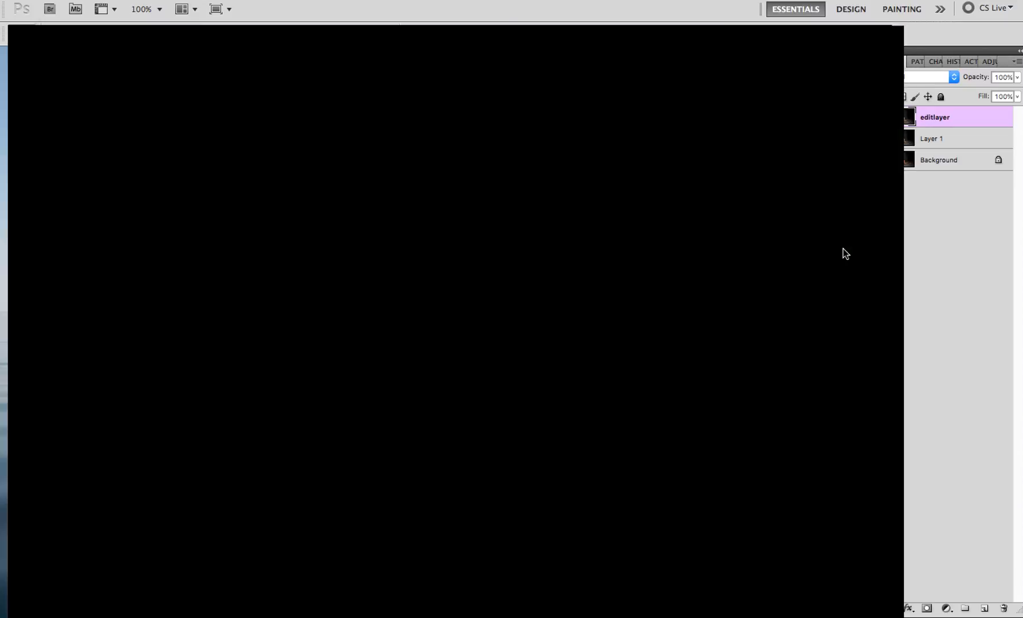
pyautogui.click(859, 245)
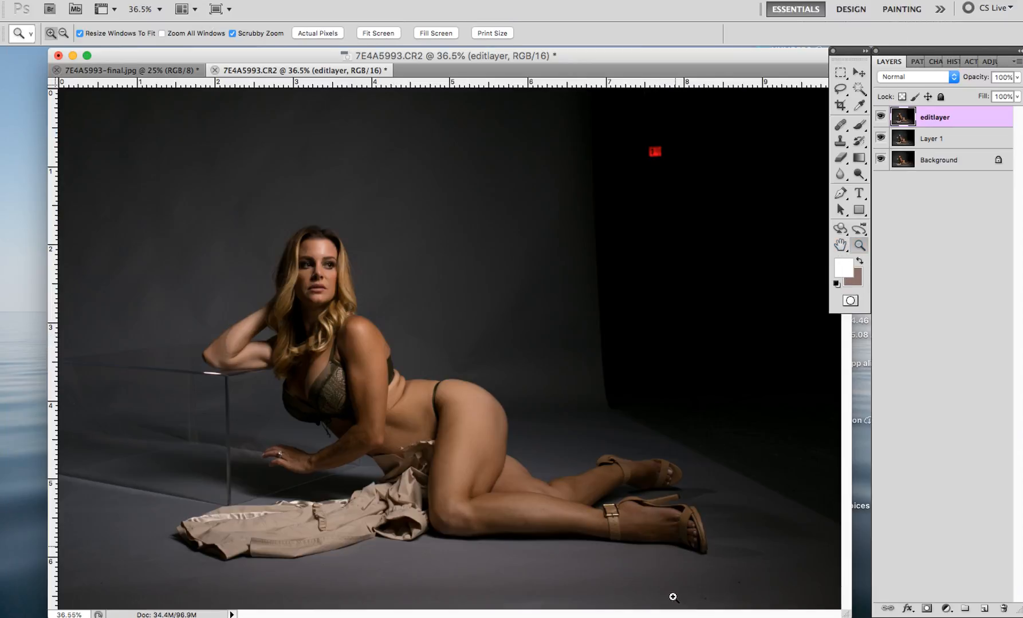
pyautogui.click(673, 599)
pyautogui.click(609, 488)
pyautogui.click(368, 431)
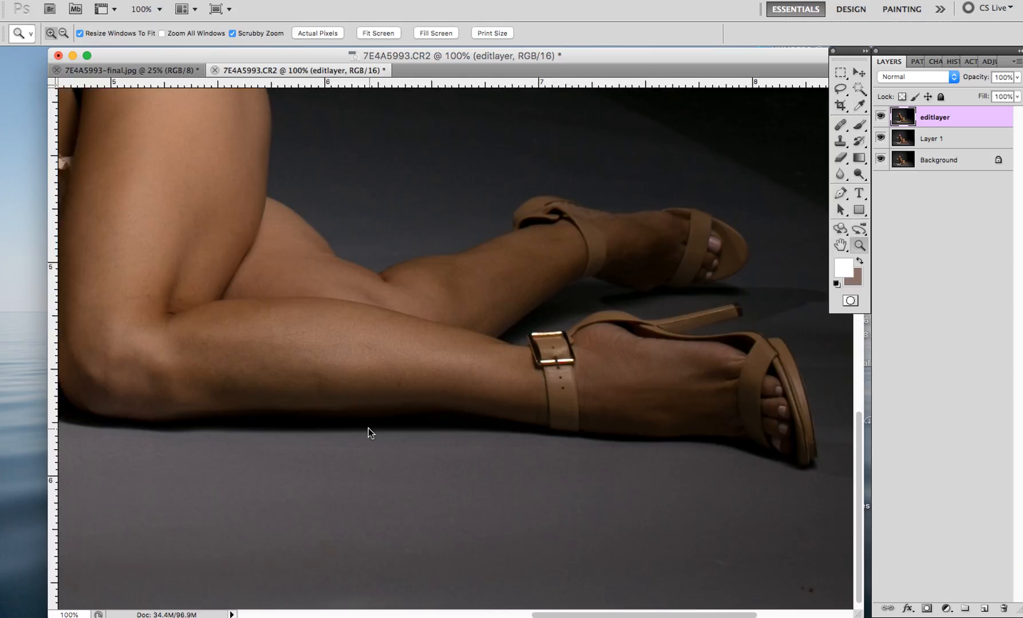
pyautogui.click(840, 245)
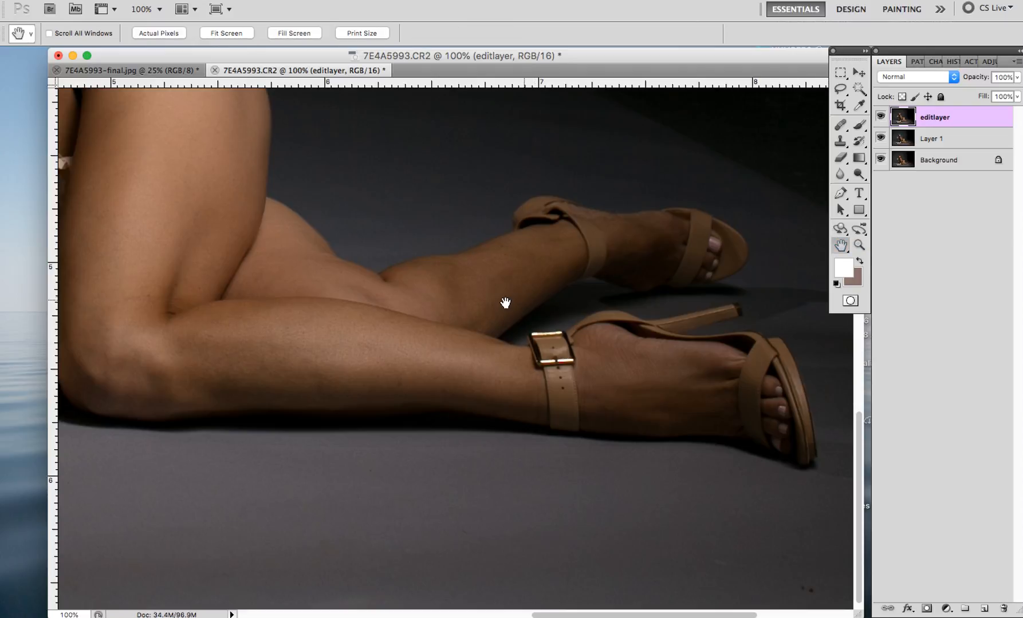
pyautogui.moveTo(504, 298)
pyautogui.mouseDown()
pyautogui.moveTo(482, 341)
pyautogui.moveTo(466, 339)
pyautogui.mouseUp()
pyautogui.click(840, 141)
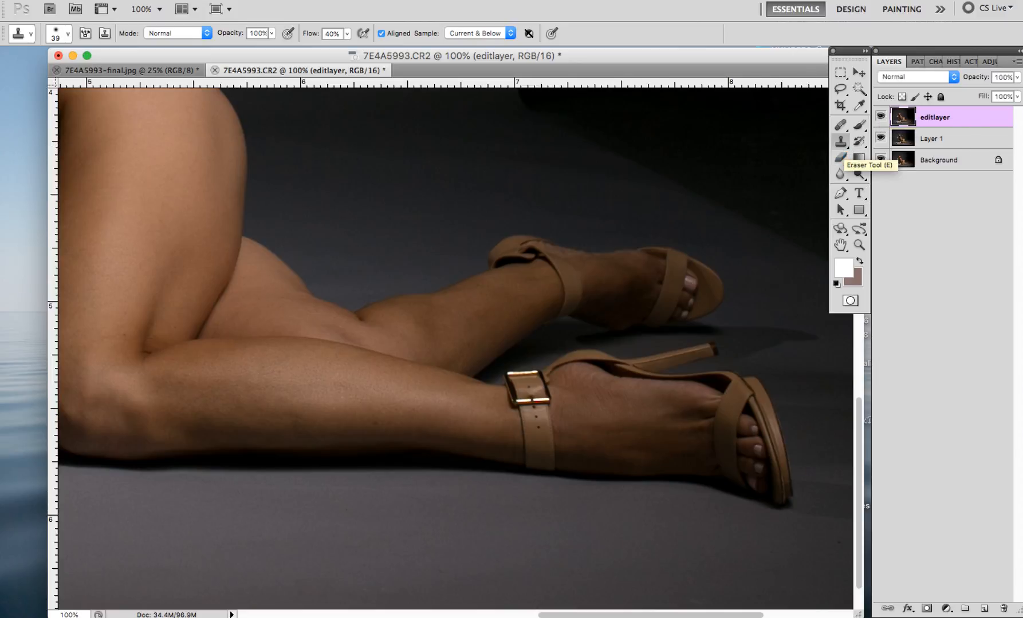
pyautogui.click(172, 33)
pyautogui.click(175, 127)
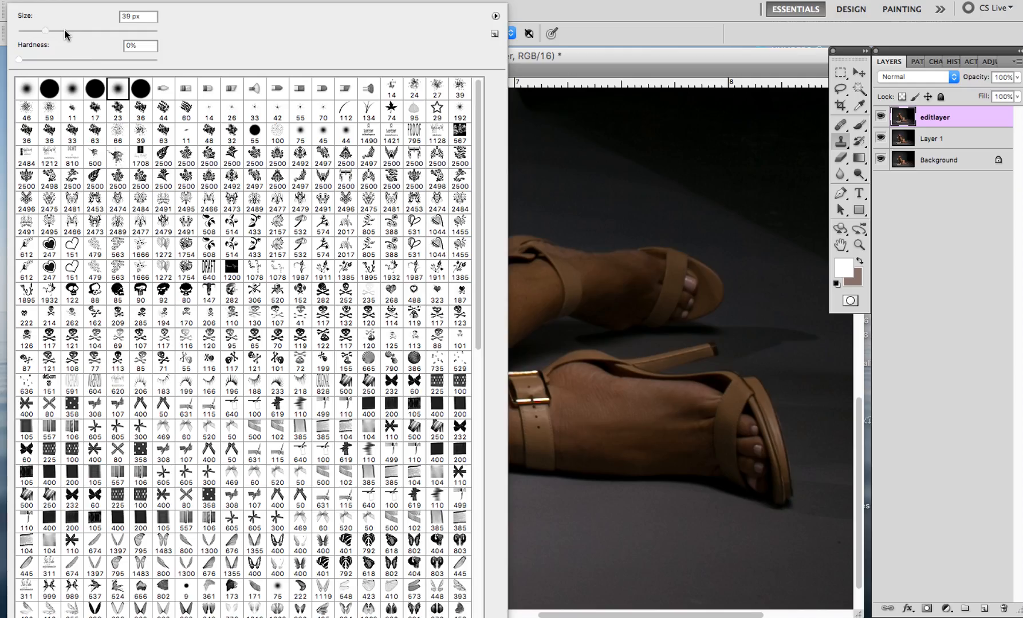
pyautogui.click(64, 30)
pyautogui.press('Return')
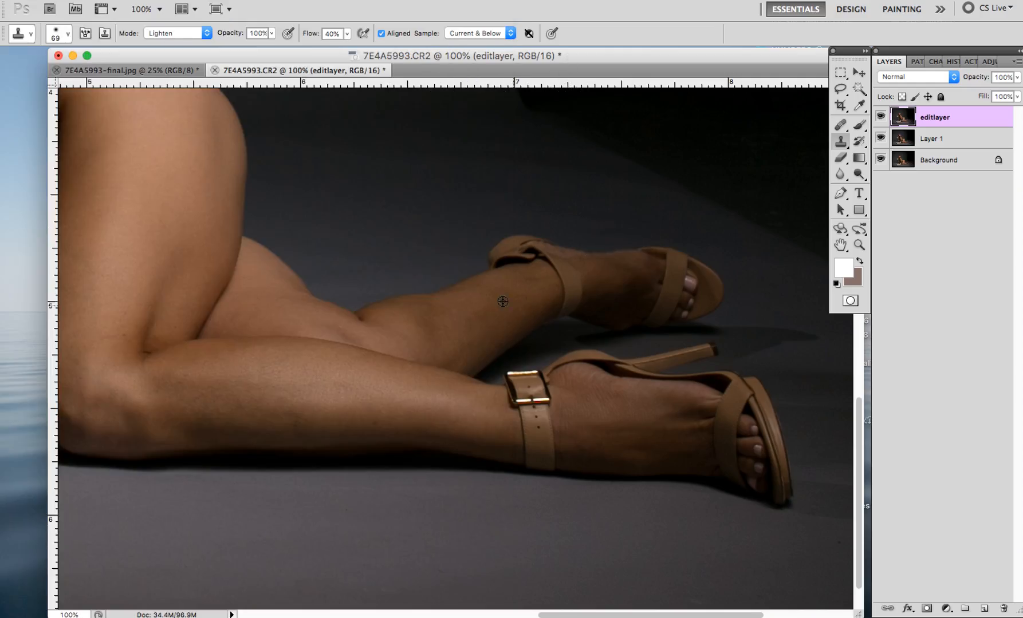
# - Even out the farther calf with the Clone Stamp using skin sampled from it, and touch up its marks with the Healing Brush
pyautogui.keyDown('alt'); pyautogui.click(469, 323); pyautogui.keyUp('alt')
pyautogui.keyDown('alt'); pyautogui.click(465, 306); pyautogui.keyUp('alt')
pyautogui.moveTo(471, 303); pyautogui.dragTo(487, 289)
pyautogui.keyDown('alt'); pyautogui.click(497, 292); pyautogui.keyUp('alt')
pyautogui.click(840, 125)
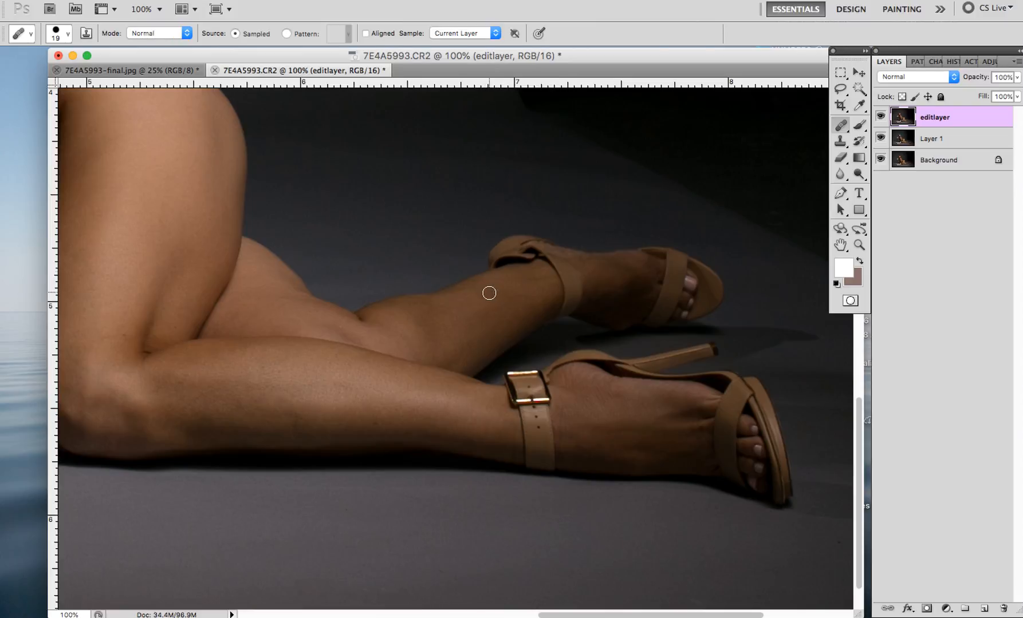
pyautogui.click(567, 291)
# - Try to clone skin onto the nearer ankle beside the buckled strap with the Clone Stamp, and undo the stroke
pyautogui.click(842, 141)
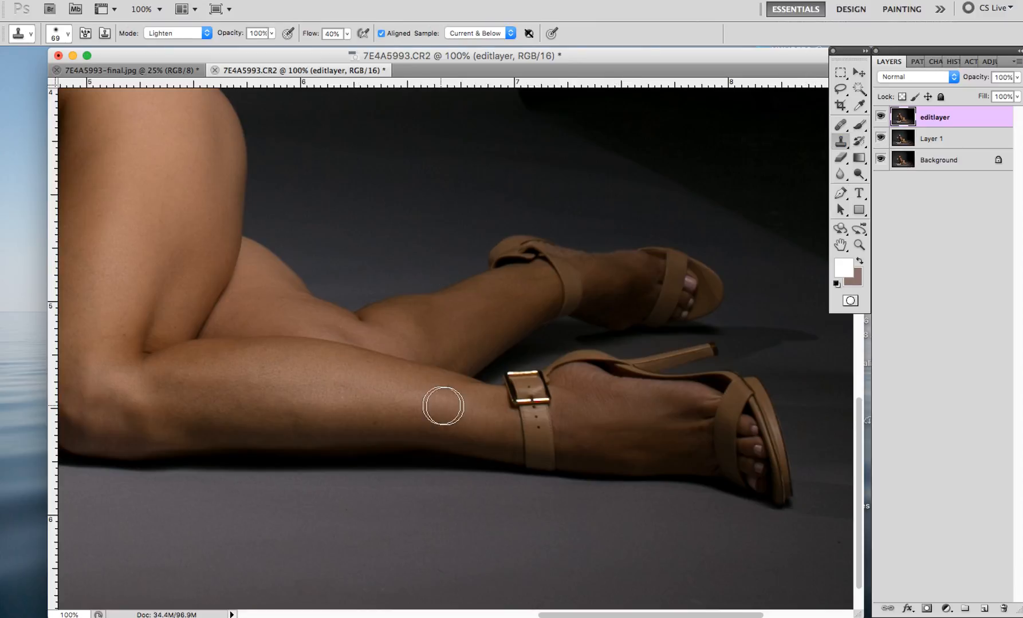
pyautogui.keyDown('alt'); pyautogui.click(459, 418); pyautogui.keyUp('alt')
pyautogui.moveTo(474, 413)
pyautogui.mouseDown()
pyautogui.moveTo(518, 412)
pyautogui.moveTo(504, 417)
pyautogui.mouseUp()
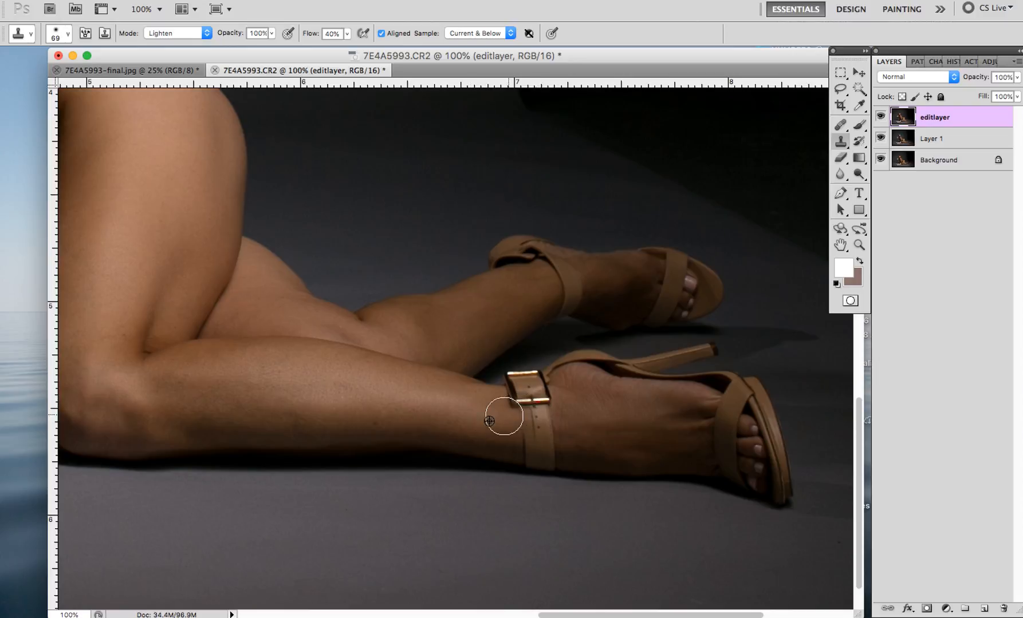
pyautogui.hotkey('ctrl', 'alt', 'z')
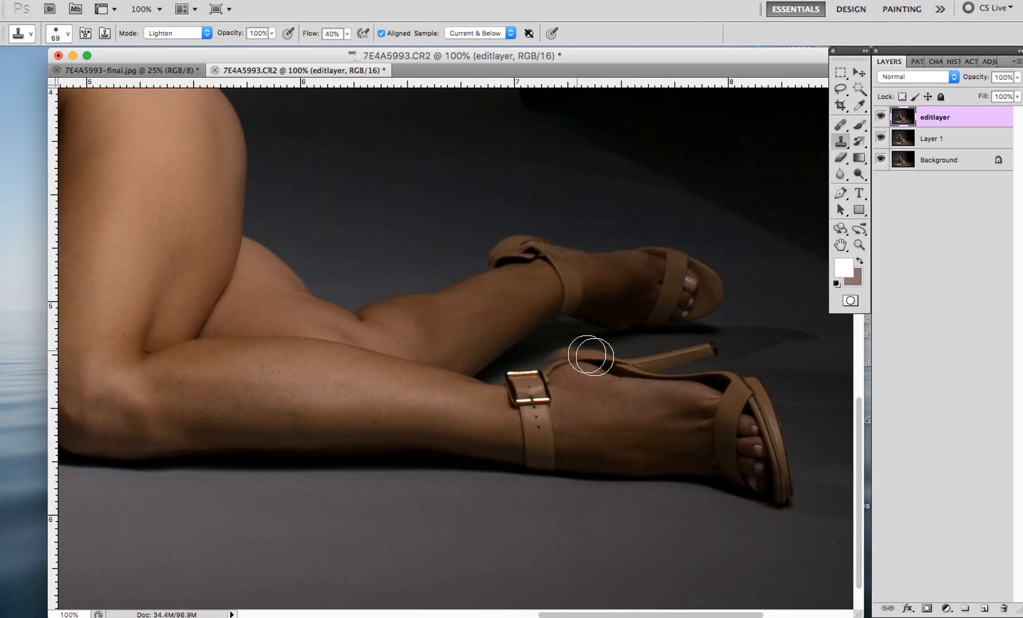
# - Set the Clone Stamp flow to 60% and its brush size to 37 px
pyautogui.click(329, 34)
pyautogui.write('60')
pyautogui.press('Return')
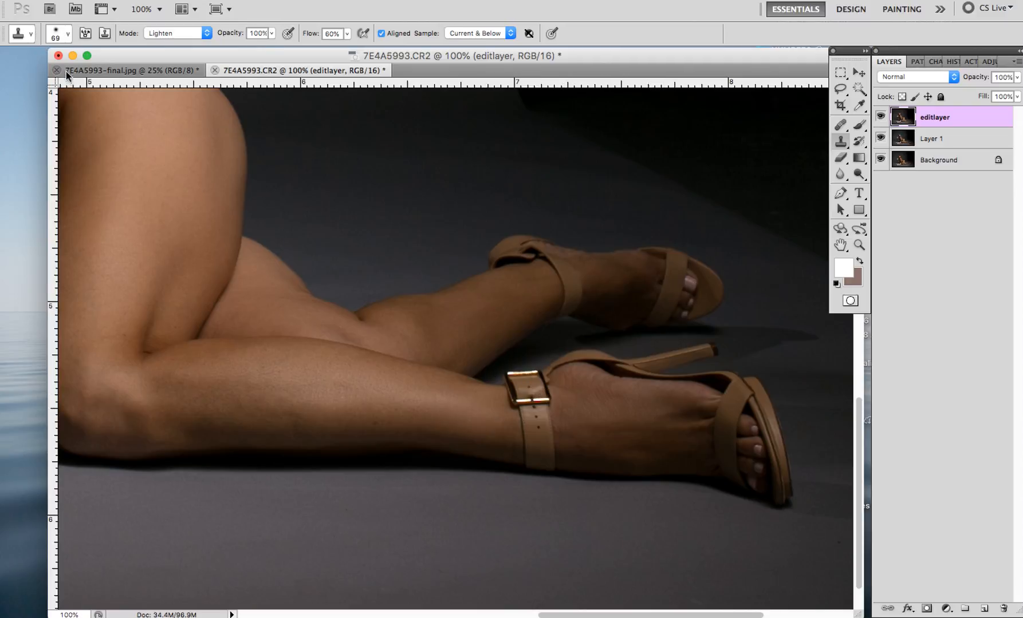
pyautogui.click(59, 33)
pyautogui.click(44, 30)
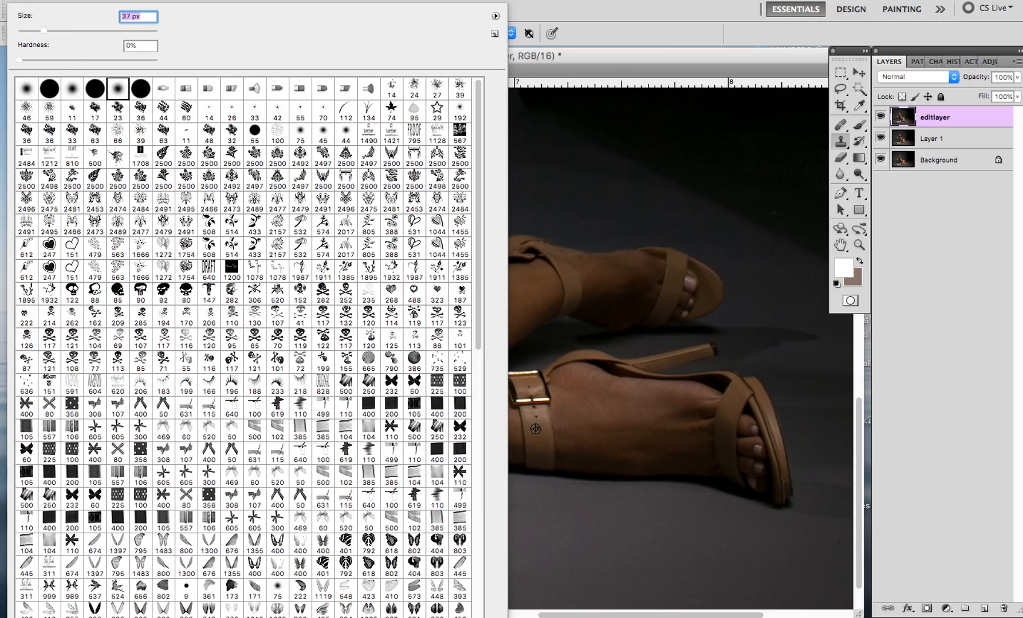
pyautogui.click(665, 56)
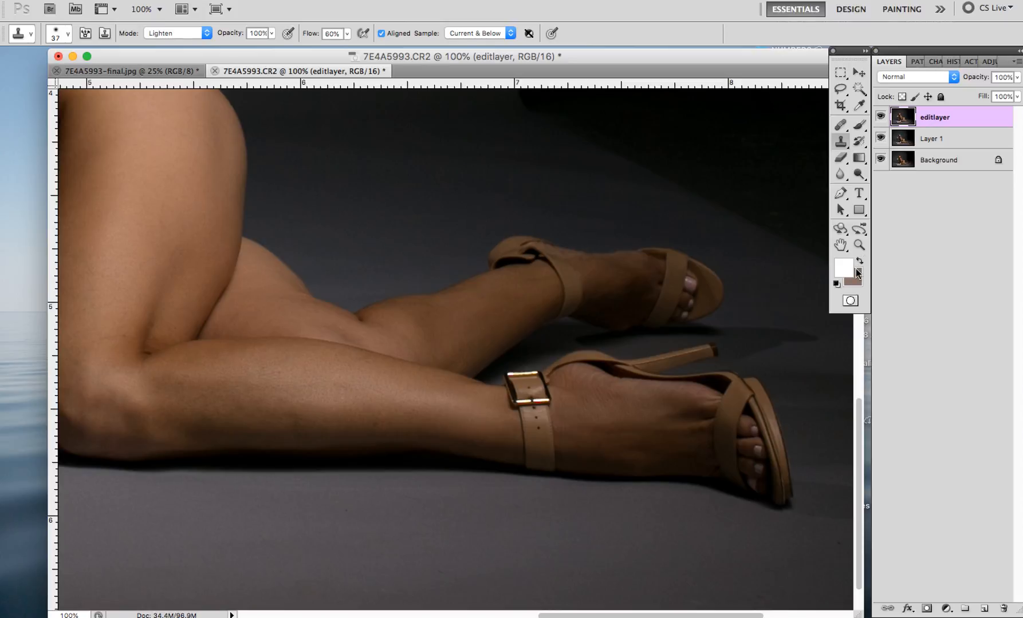
# - Set the Clone Stamp brush to 71 px and sample clean skin from the middle of the nearer calf
pyautogui.click(841, 244)
pyautogui.moveTo(490, 289); pyautogui.dragTo(598, 277)
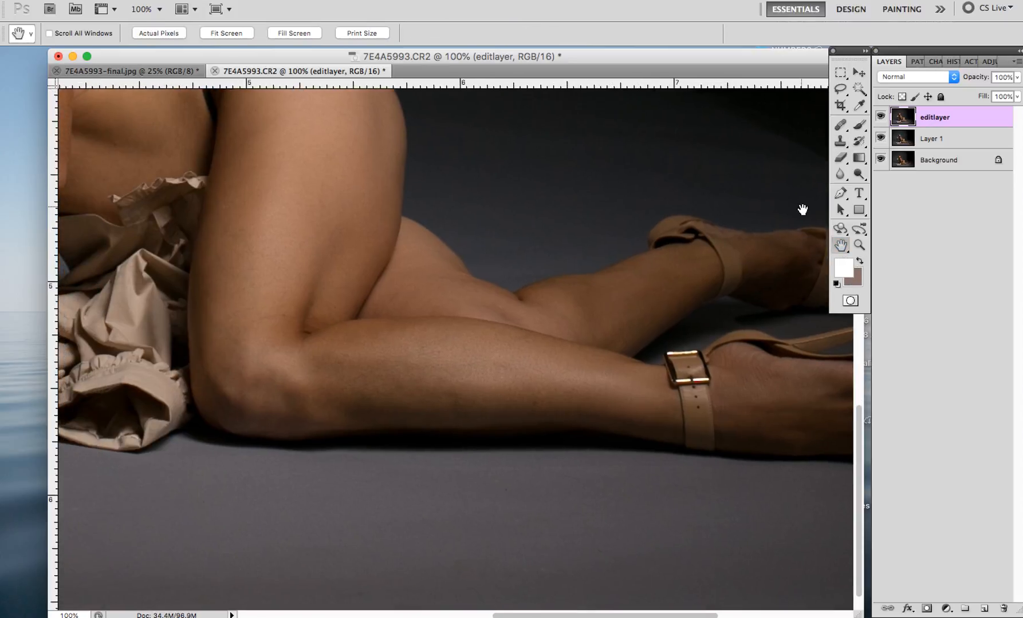
pyautogui.click(840, 143)
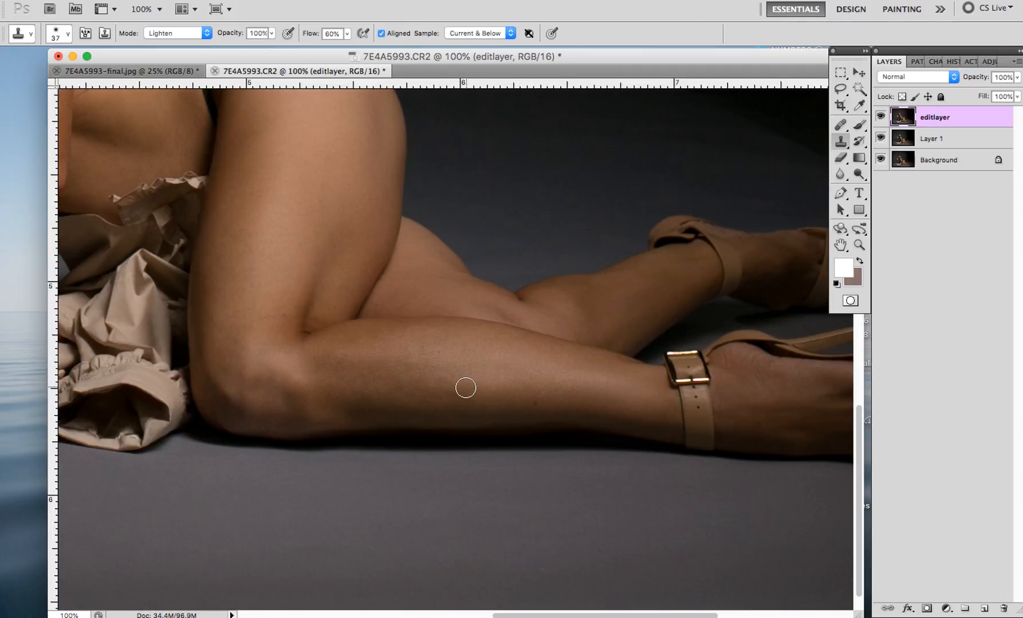
pyautogui.click(67, 35)
pyautogui.click(65, 30)
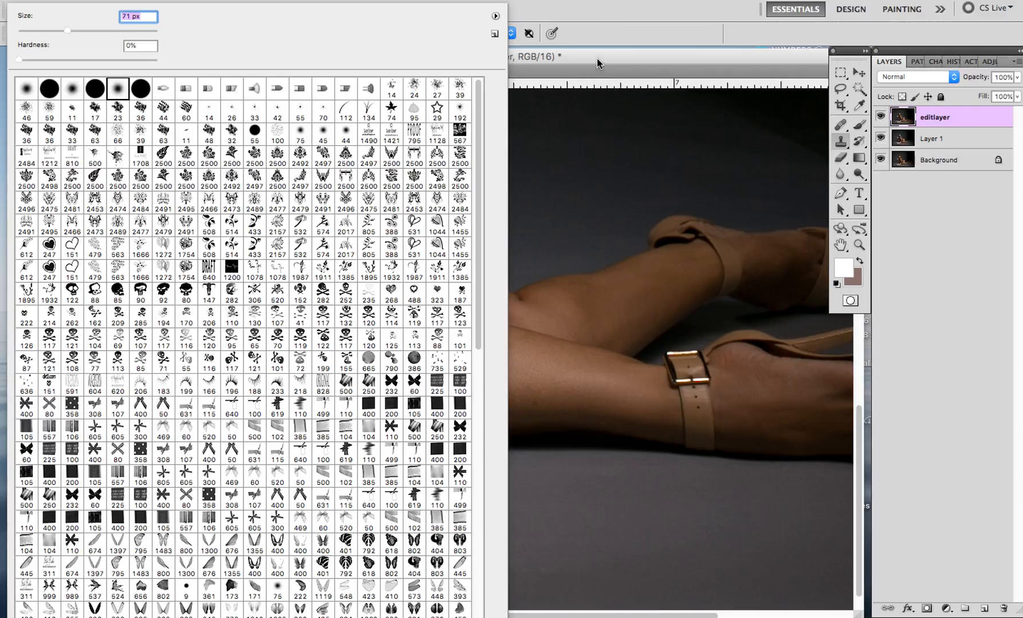
pyautogui.click(599, 63)
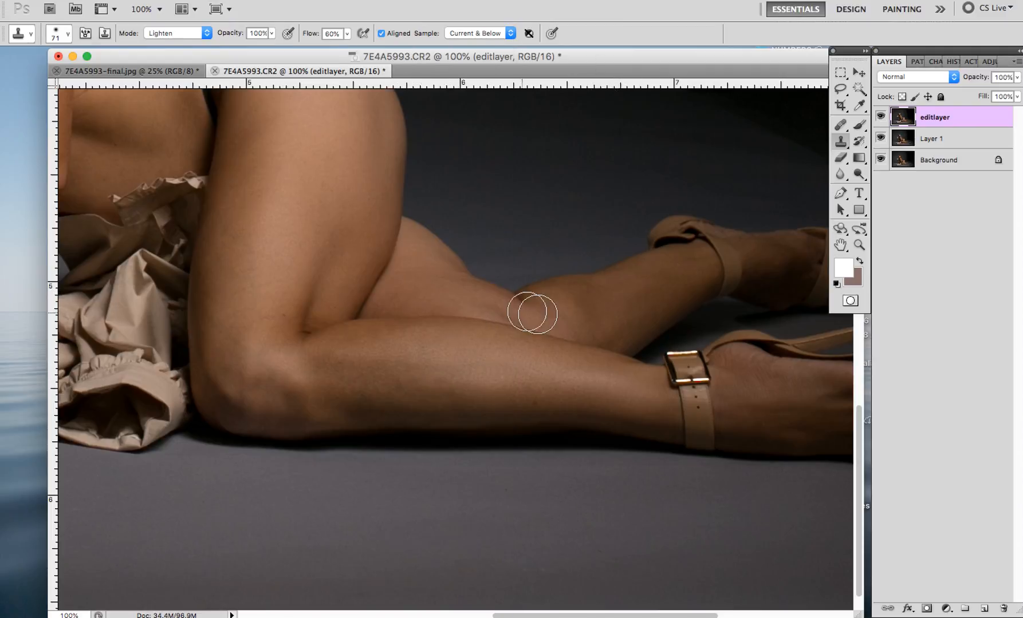
pyautogui.keyDown('alt'); pyautogui.click(459, 372); pyautogui.keyUp('alt')
pyautogui.rightClick(787, 302)
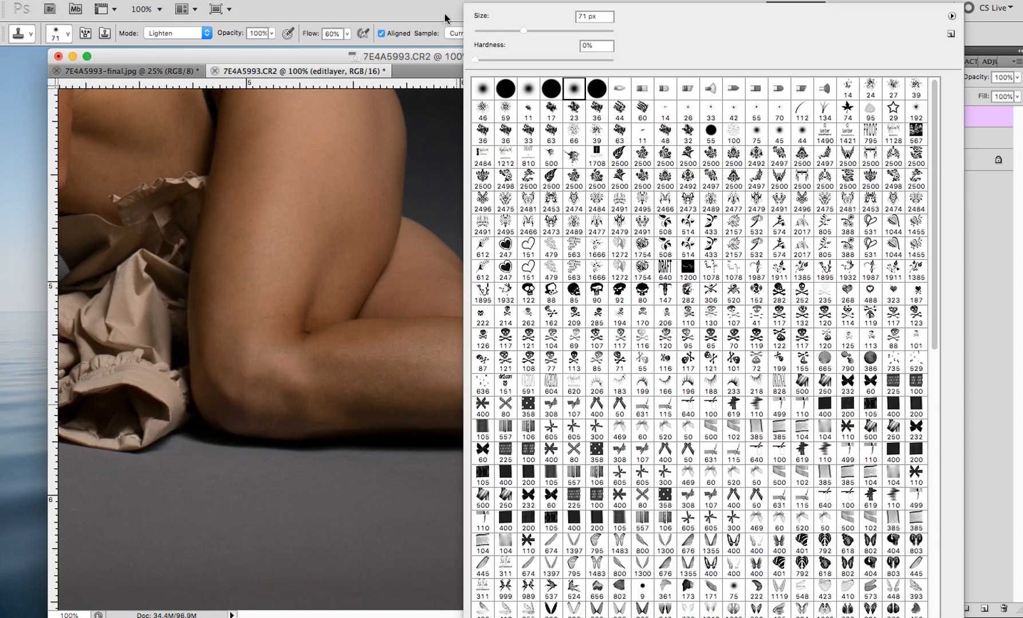
pyautogui.click(399, 54)
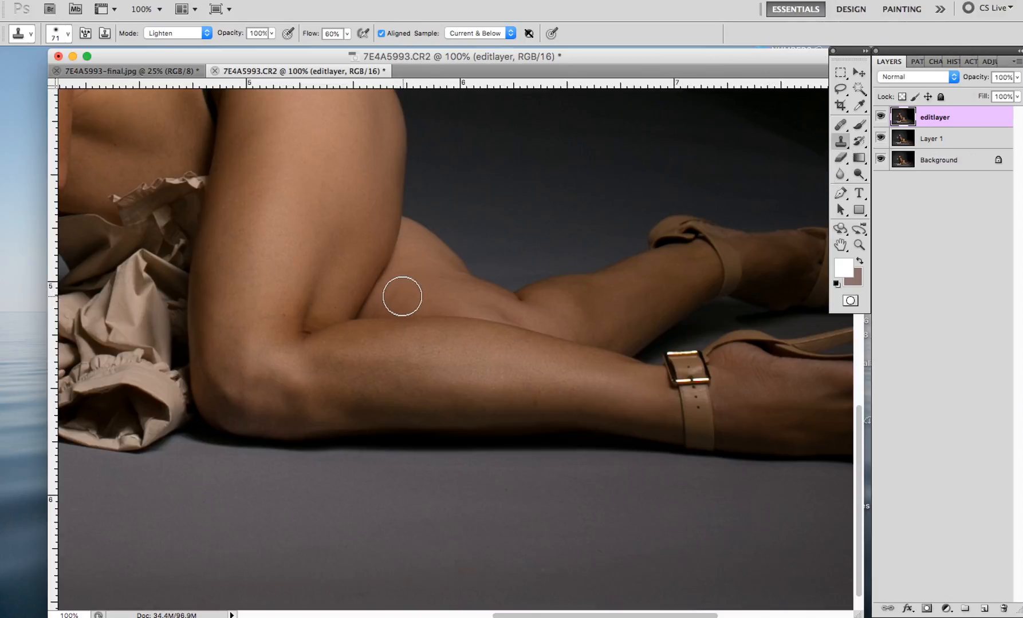
# - Set the Clone Stamp brush to 45 px and clone clean skin over the farther thigh behind the bent knee
pyautogui.click(59, 40)
pyautogui.moveTo(58, 30); pyautogui.dragTo(50, 31)
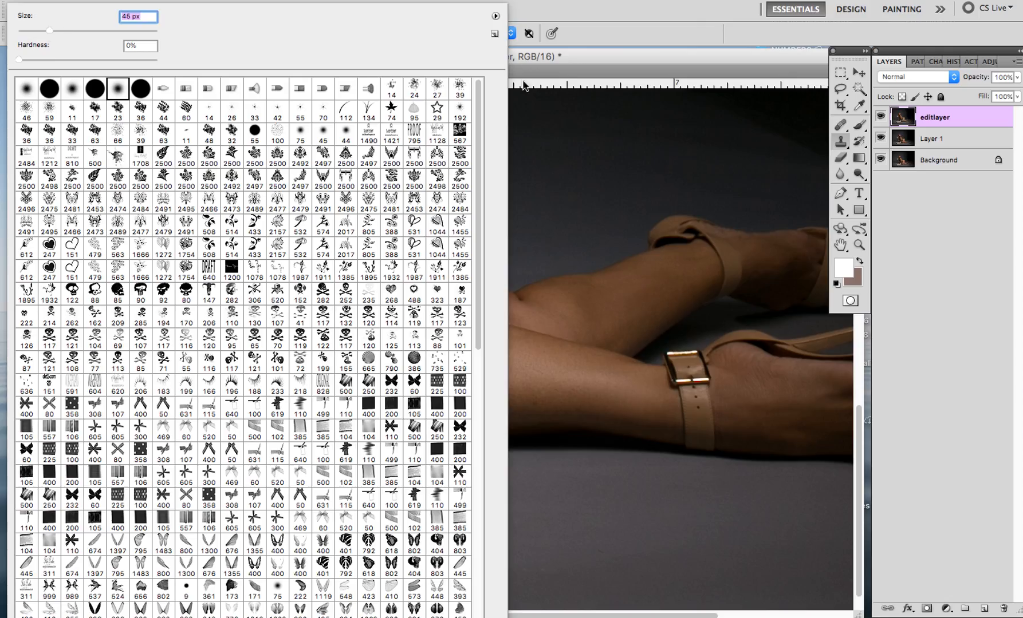
pyautogui.click(545, 62)
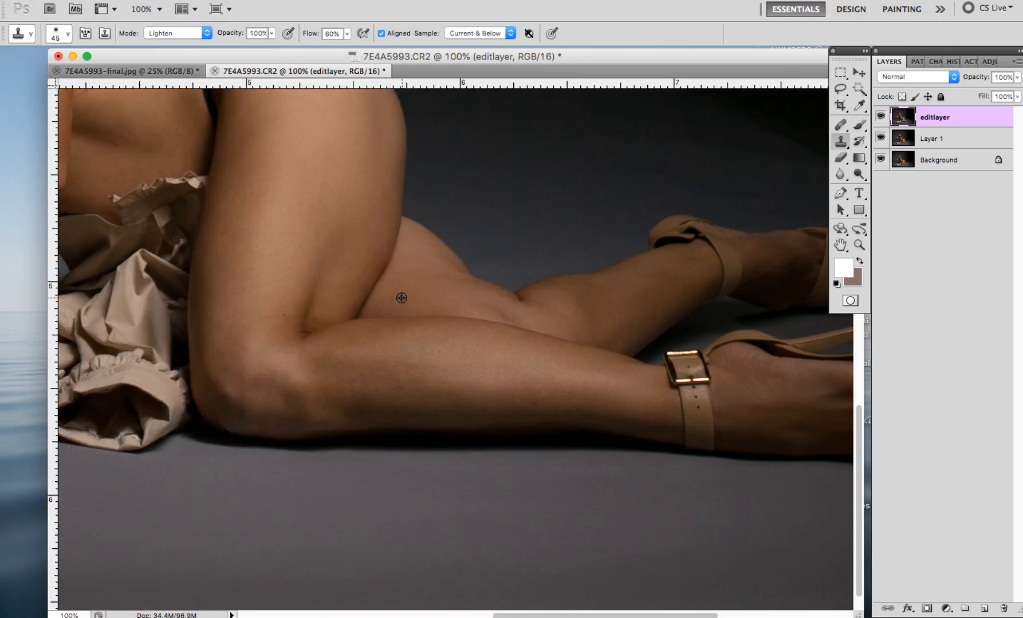
pyautogui.keyDown('alt'); pyautogui.click(401, 298); pyautogui.keyUp('alt')
pyautogui.keyDown('alt'); pyautogui.click(429, 296); pyautogui.keyUp('alt')
pyautogui.moveTo(497, 269); pyautogui.dragTo(494, 273)
pyautogui.moveTo(411, 294)
pyautogui.mouseDown()
pyautogui.moveTo(428, 275)
pyautogui.moveTo(459, 297)
pyautogui.mouseUp()
pyautogui.keyDown('alt'); pyautogui.click(430, 303); pyautogui.keyUp('alt')
# - Switch the Clone Stamp out of Lighten mode and retouch the farther leg around the knee with skin sampled from its thigh
pyautogui.click(191, 34)
pyautogui.click(196, 2)
pyautogui.keyDown('alt'); pyautogui.click(449, 272); pyautogui.keyUp('alt')
pyautogui.keyDown('alt'); pyautogui.click(463, 280); pyautogui.keyUp('alt')
pyautogui.click(593, 284)
pyautogui.moveTo(580, 294); pyautogui.dragTo(569, 294)
# - Return the Clone Stamp to Lighten mode and set its brush size to 112 px
pyautogui.click(176, 34)
pyautogui.click(176, 124)
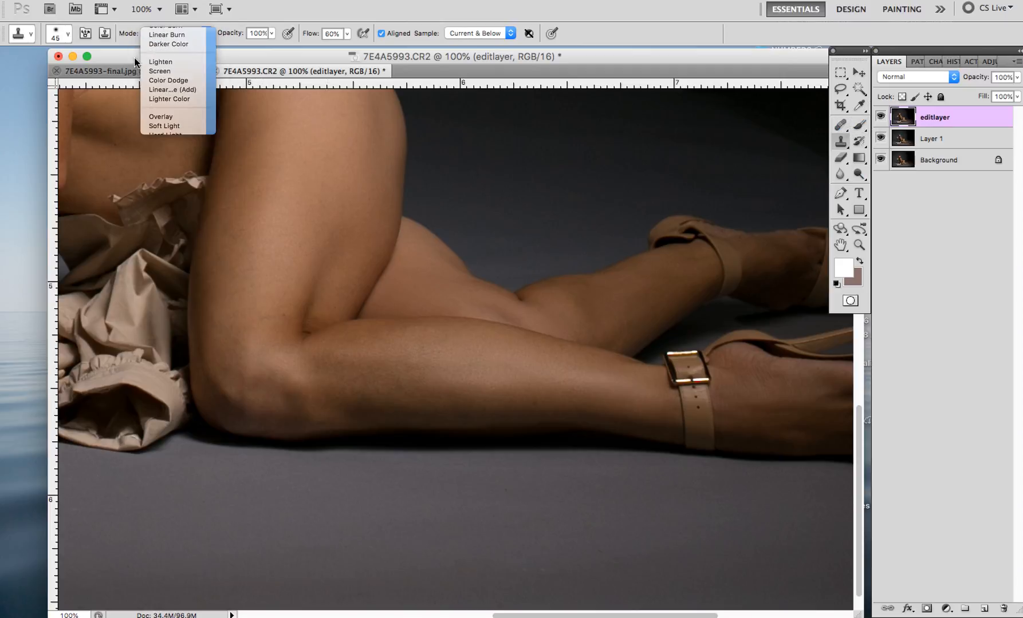
pyautogui.click(61, 36)
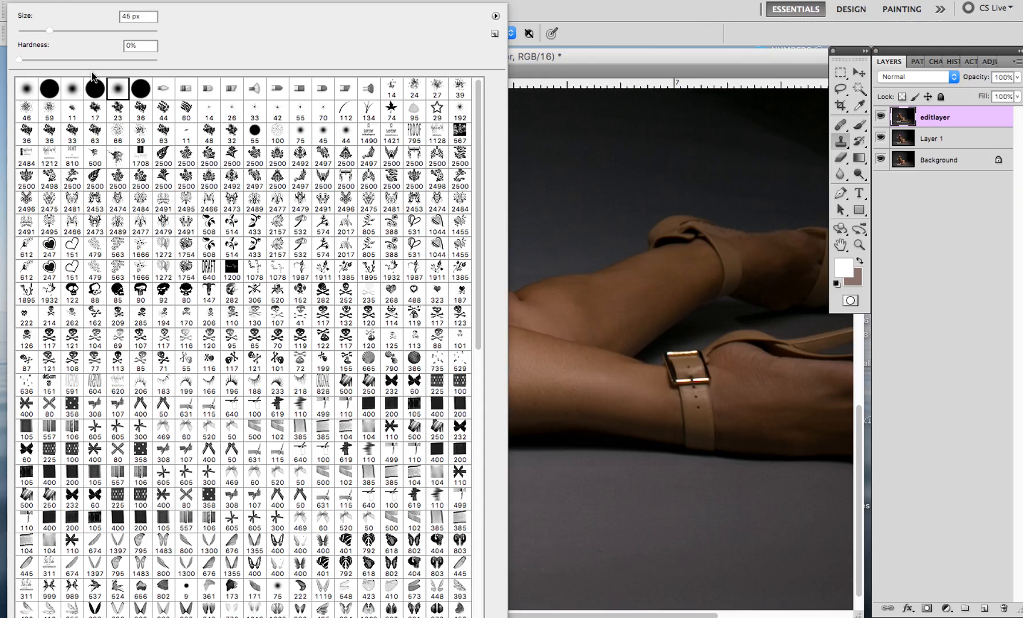
pyautogui.moveTo(81, 31); pyautogui.dragTo(91, 30)
pyautogui.click(534, 58)
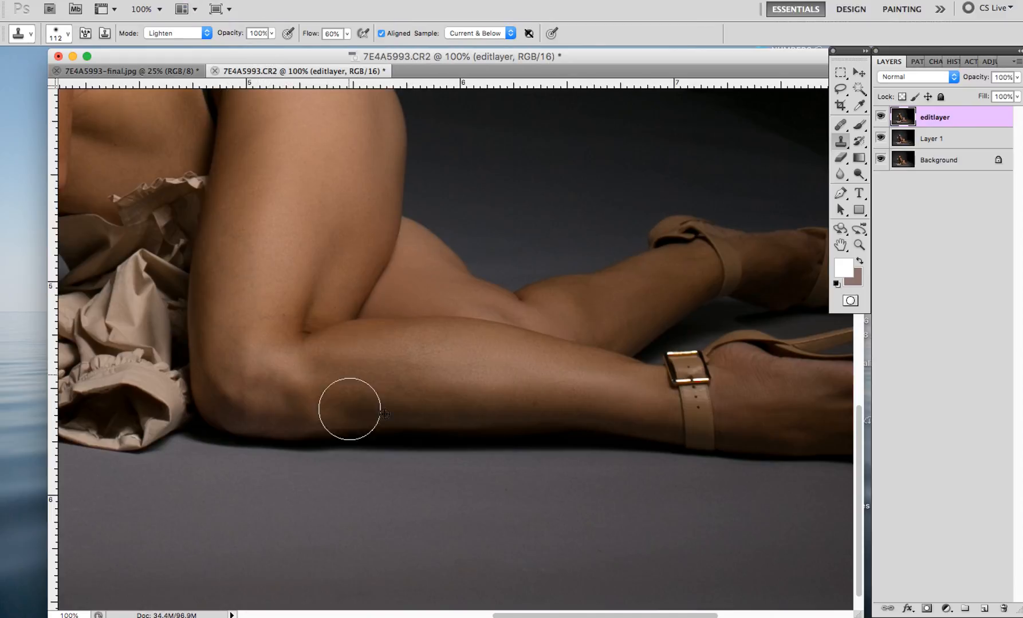
# - Smooth the shaded side of the nearer calf with skin sampled from the same calf, undoing one unwanted stroke
pyautogui.moveTo(494, 296); pyautogui.dragTo(541, 355)
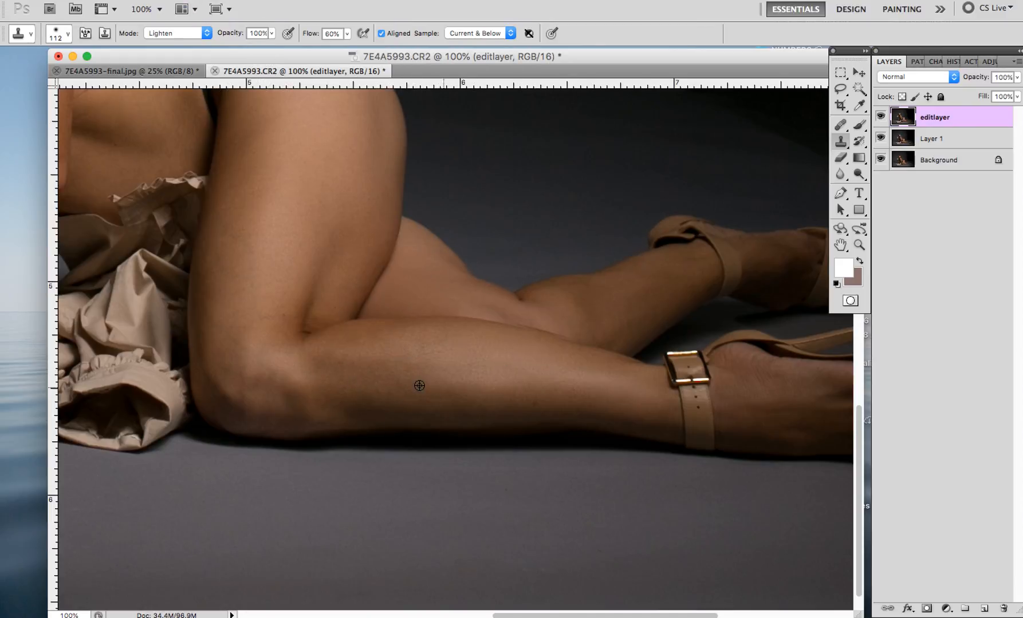
pyautogui.keyDown('alt'); pyautogui.click(385, 381); pyautogui.keyUp('alt')
pyautogui.moveTo(518, 303); pyautogui.dragTo(552, 350)
pyautogui.press('alt+super+z')
pyautogui.keyDown('alt'); pyautogui.click(430, 391); pyautogui.keyUp('alt')
pyautogui.click(425, 388)
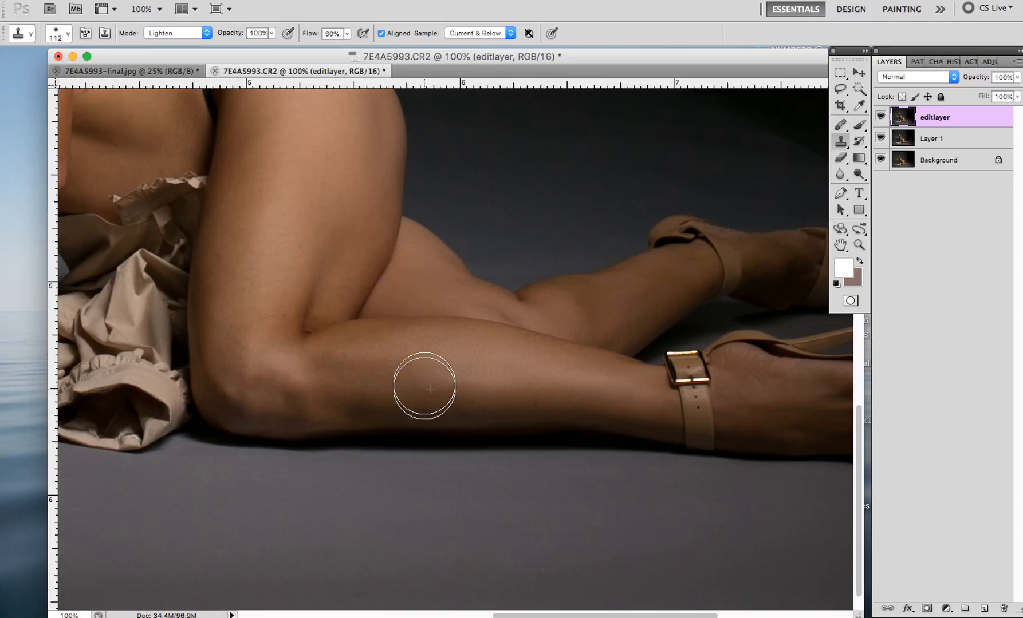
# - Blend the rest of the nearer calf up toward the knee, resampling skin from several spots along it
pyautogui.keyDown('alt'); pyautogui.click(488, 399); pyautogui.keyUp('alt')
pyautogui.moveTo(616, 300); pyautogui.dragTo(654, 310)
pyautogui.keyDown('alt'); pyautogui.click(414, 351); pyautogui.keyUp('alt')
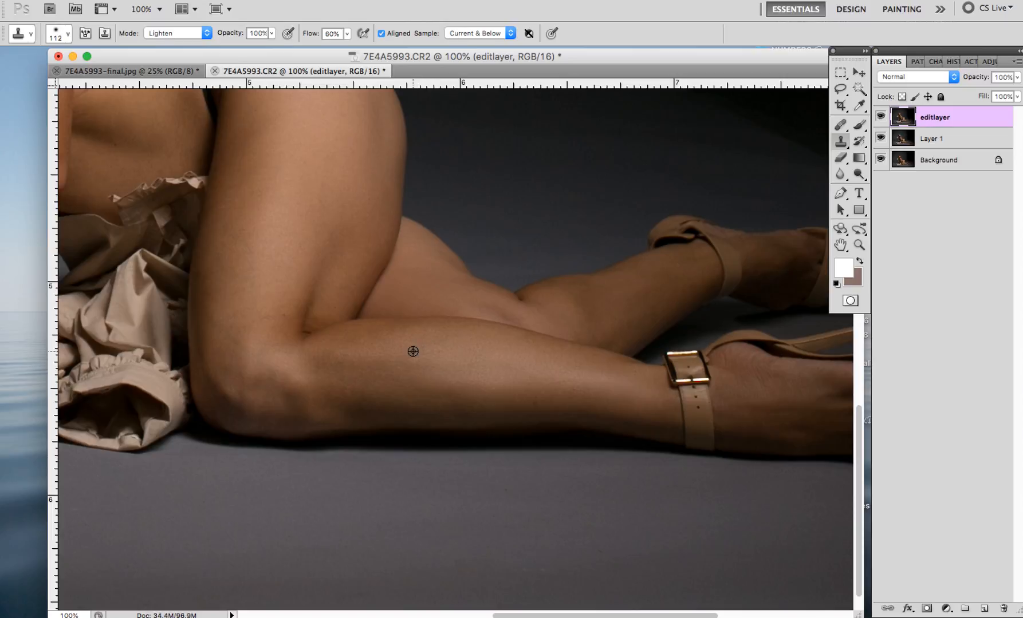
pyautogui.keyDown('alt'); pyautogui.click(445, 348); pyautogui.keyUp('alt')
pyautogui.keyDown('alt'); pyautogui.click(393, 345); pyautogui.keyUp('alt')
pyautogui.keyDown('alt'); pyautogui.click(359, 372); pyautogui.keyUp('alt')
pyautogui.keyDown('alt'); pyautogui.click(382, 378); pyautogui.keyUp('alt')
# - Set the Clone Stamp flow to 30% and compare the retouching by hiding and showing editlayer
pyautogui.click(335, 33)
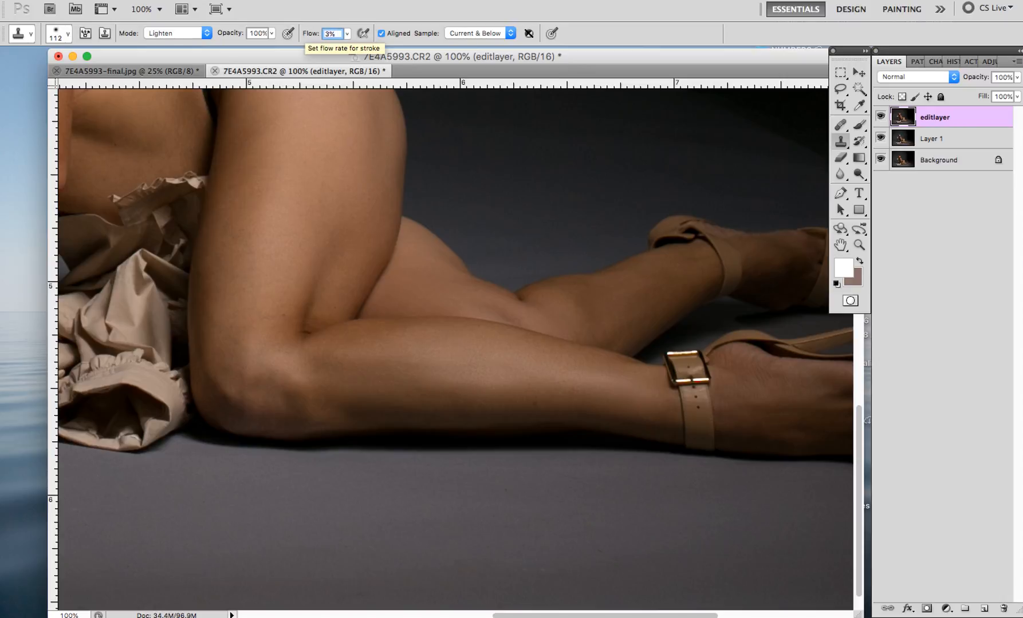
pyautogui.press('Return')
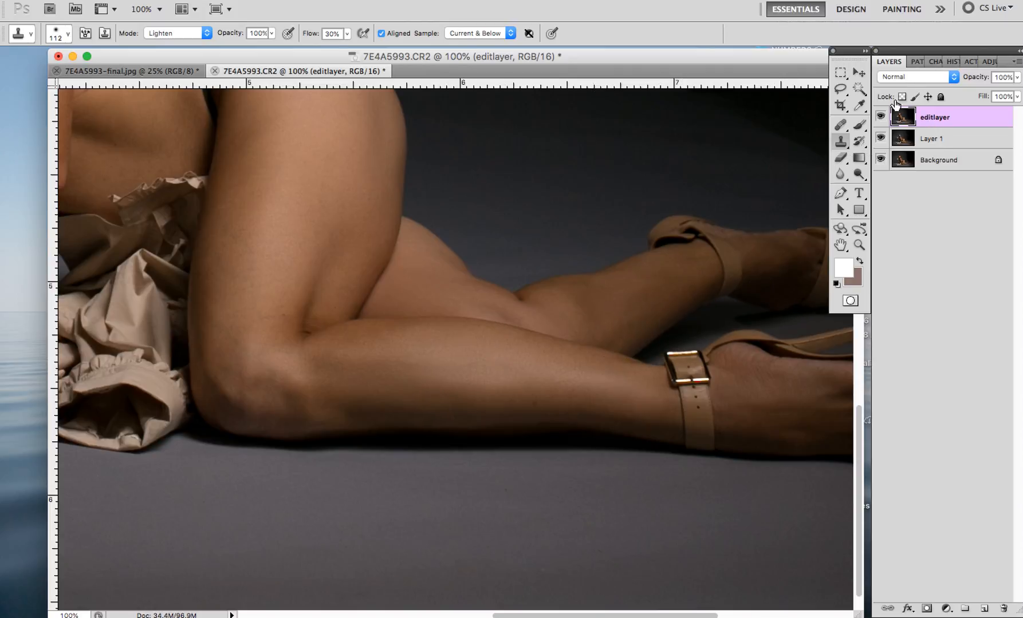
pyautogui.click(880, 117)
pyautogui.click(880, 117)
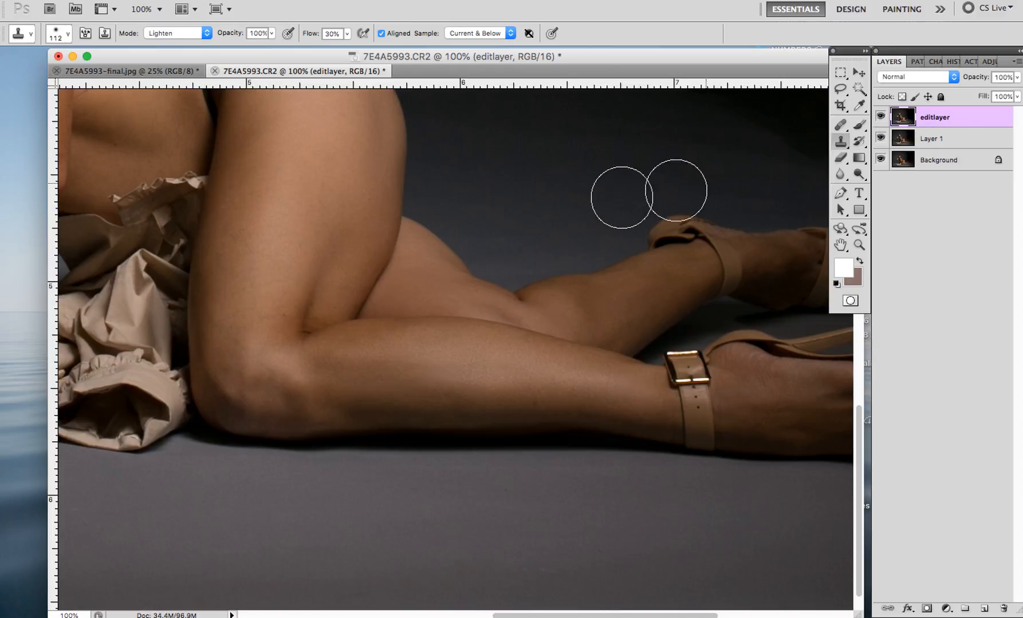
# - Clone clean skin above the nearer knee with a 74 px Clone Stamp brush, and switch to the Healing Brush
pyautogui.keyDown('alt'); pyautogui.click(239, 319); pyautogui.keyUp('alt')
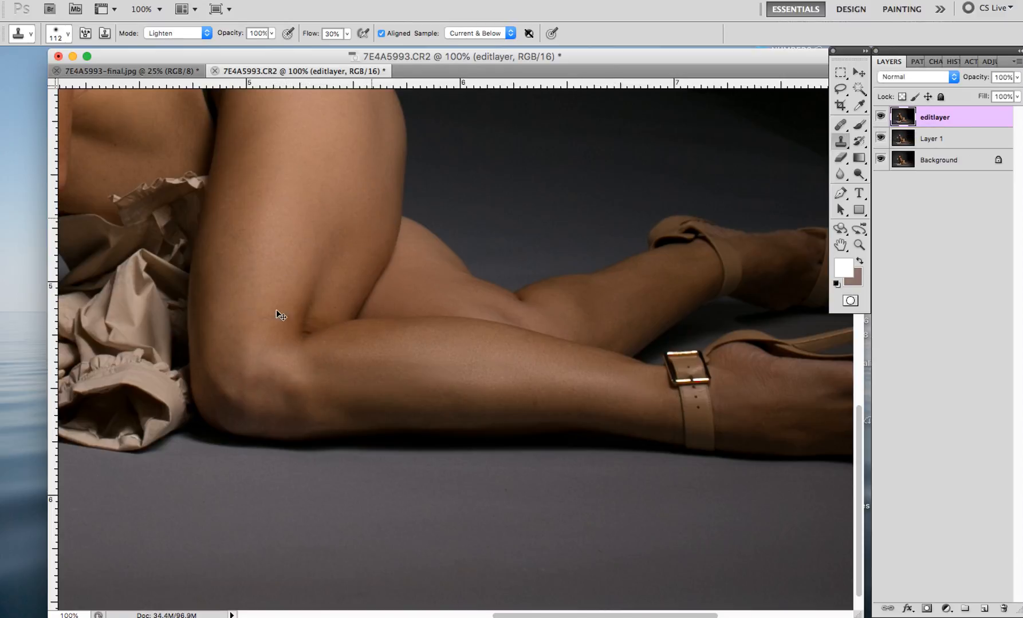
pyautogui.click(68, 34)
pyautogui.moveTo(78, 31); pyautogui.dragTo(69, 30)
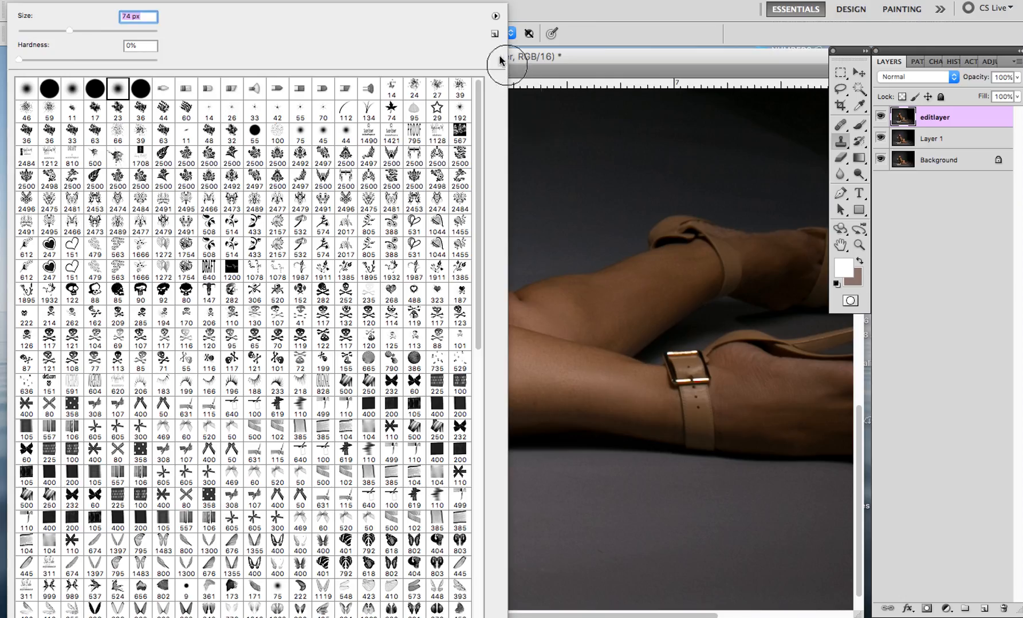
pyautogui.click(526, 61)
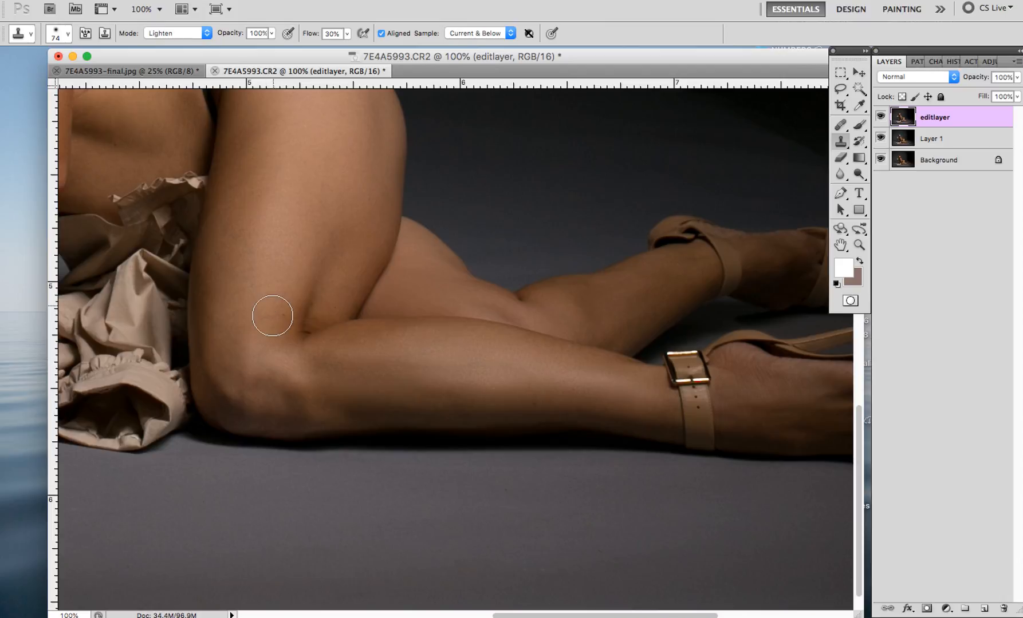
pyautogui.keyDown('alt'); pyautogui.click(262, 306); pyautogui.keyUp('alt')
pyautogui.click(841, 128)
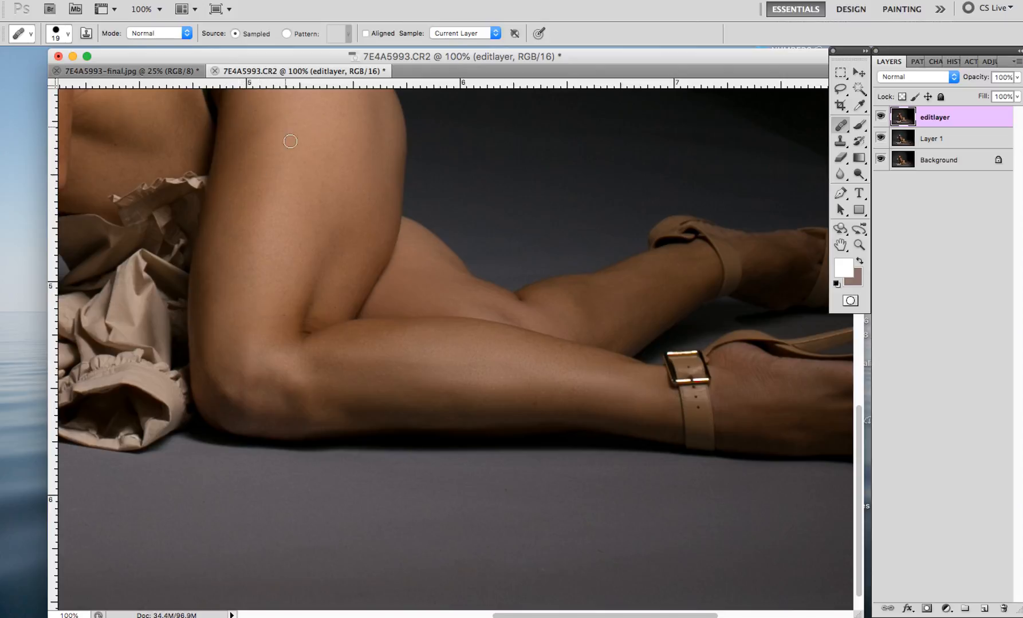
# - Heal the small blemishes on the nearer thigh with a 19 px Healing Brush, resampling clean skin from several spots on the thigh
pyautogui.click(252, 163)
pyautogui.click(305, 121)
pyautogui.click(371, 160)
pyautogui.keyDown('alt'); pyautogui.click(394, 163); pyautogui.keyUp('alt')
pyautogui.click(389, 227)
pyautogui.keyDown('alt'); pyautogui.click(242, 191); pyautogui.keyUp('alt')
pyautogui.click(279, 263)
pyautogui.rightClick(206, 268)
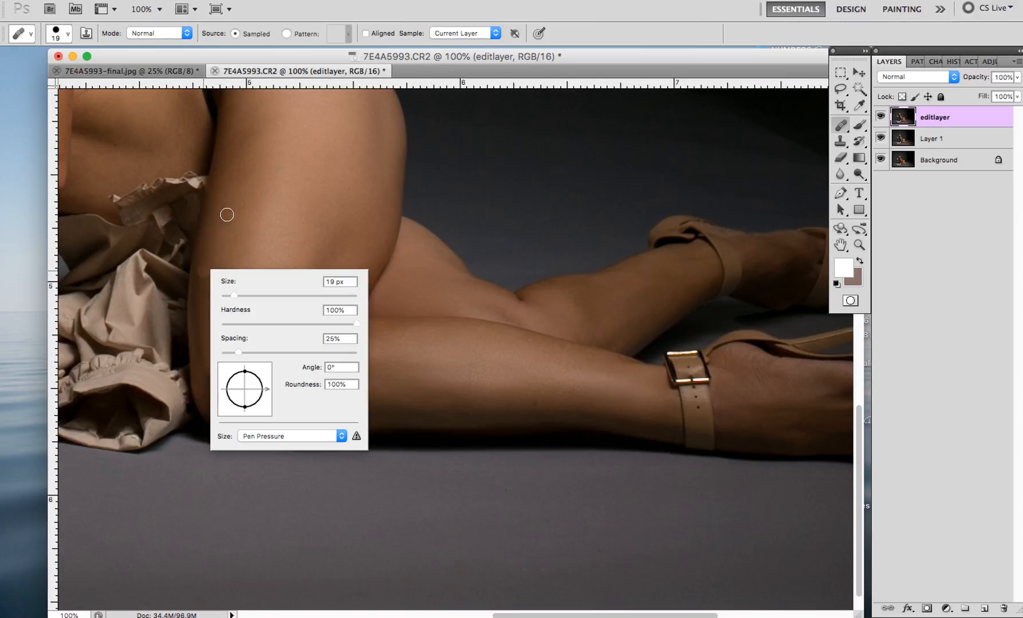
pyautogui.click(281, 139)
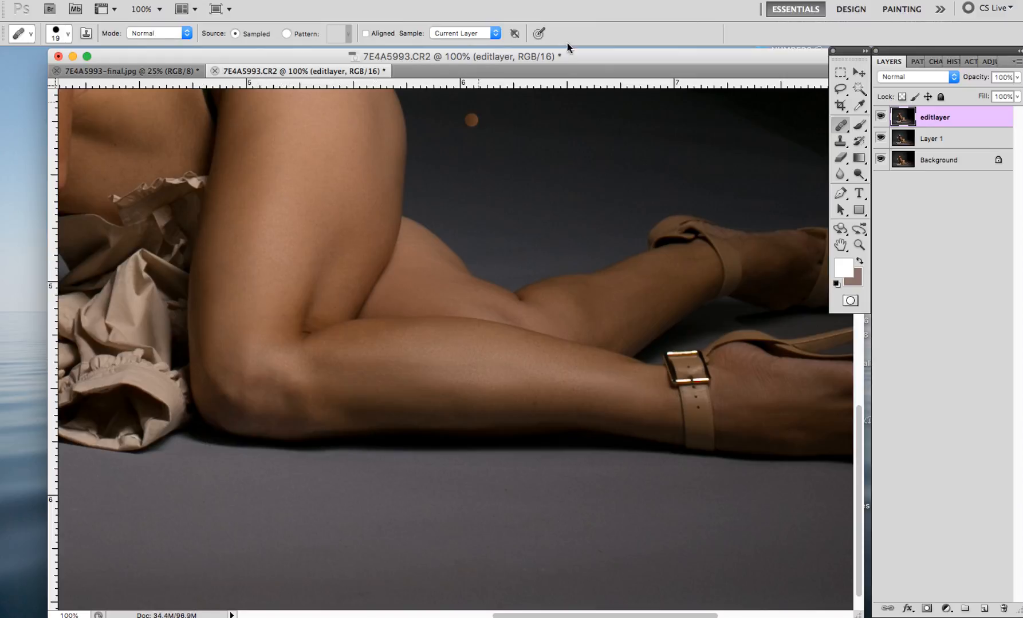
# - Clone skin along the thigh's shaded edge above the bent knee with a 42 px Clone Stamp brush in Lighten mode
pyautogui.click(840, 141)
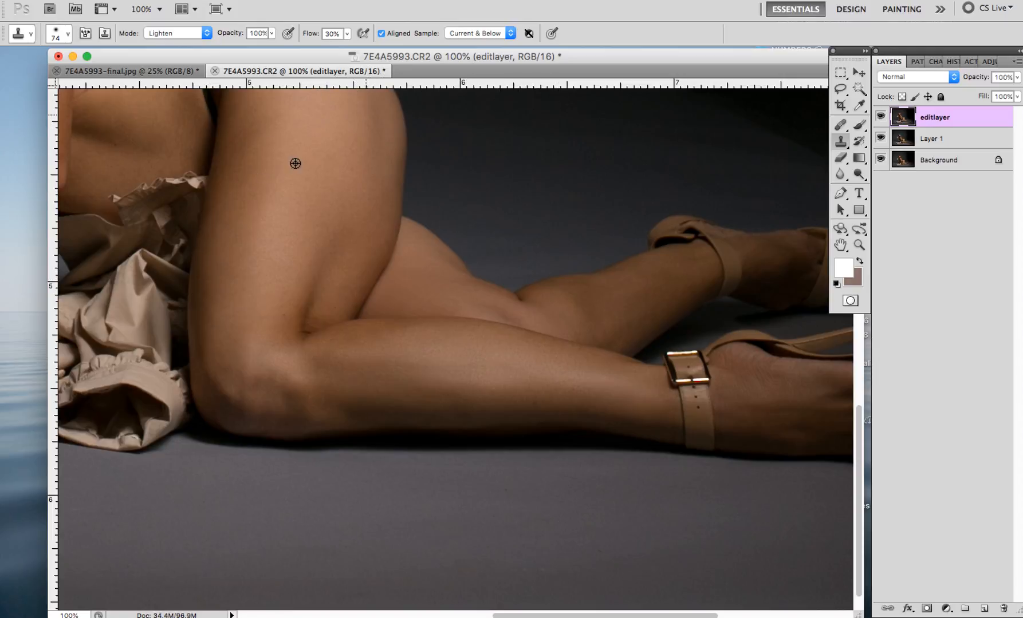
pyautogui.keyDown('alt'); pyautogui.click(232, 174); pyautogui.keyUp('alt')
pyautogui.click(56, 37)
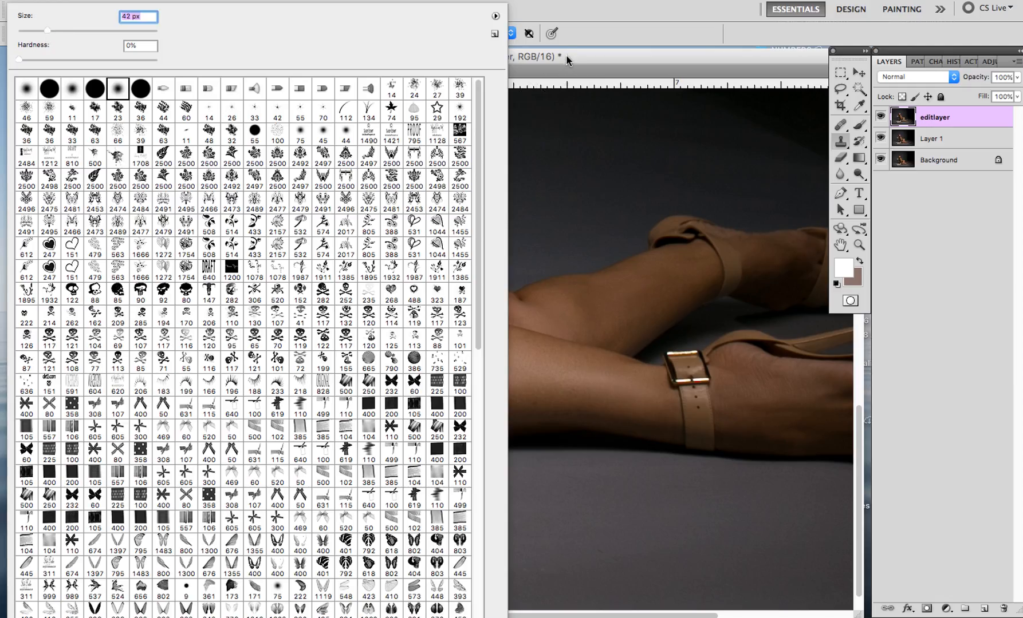
pyautogui.click(567, 60)
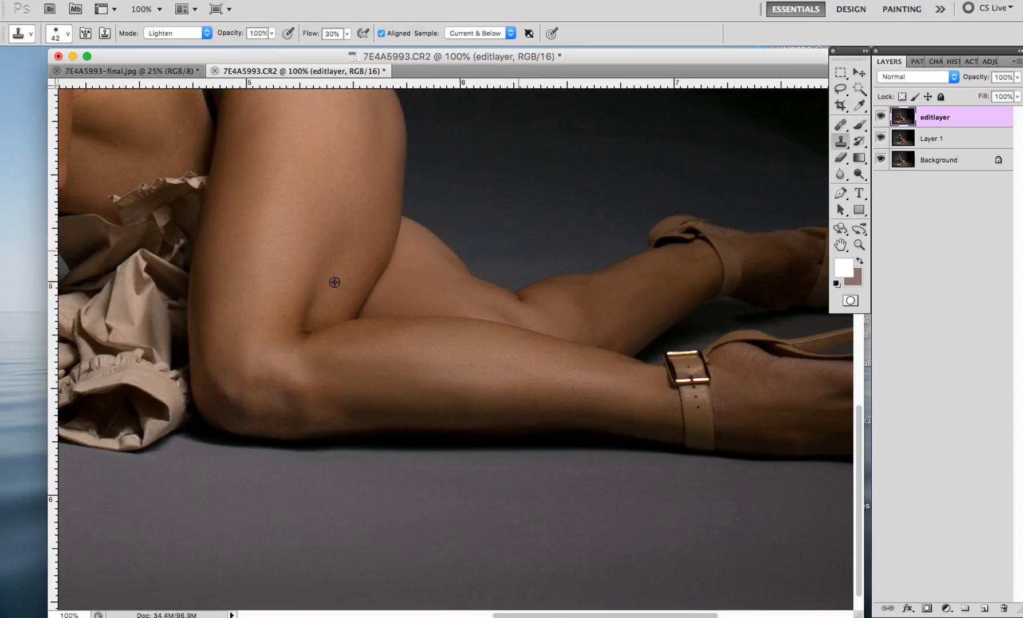
pyautogui.keyDown('alt'); pyautogui.click(381, 235); pyautogui.keyUp('alt')
pyautogui.moveTo(377, 242); pyautogui.dragTo(342, 294)
# - Smooth the nearer thigh with a 92 px Clone Stamp brush, sampling skin from the upper thigh and above the knee crease
pyautogui.click(840, 245)
pyautogui.moveTo(541, 253); pyautogui.dragTo(691, 359)
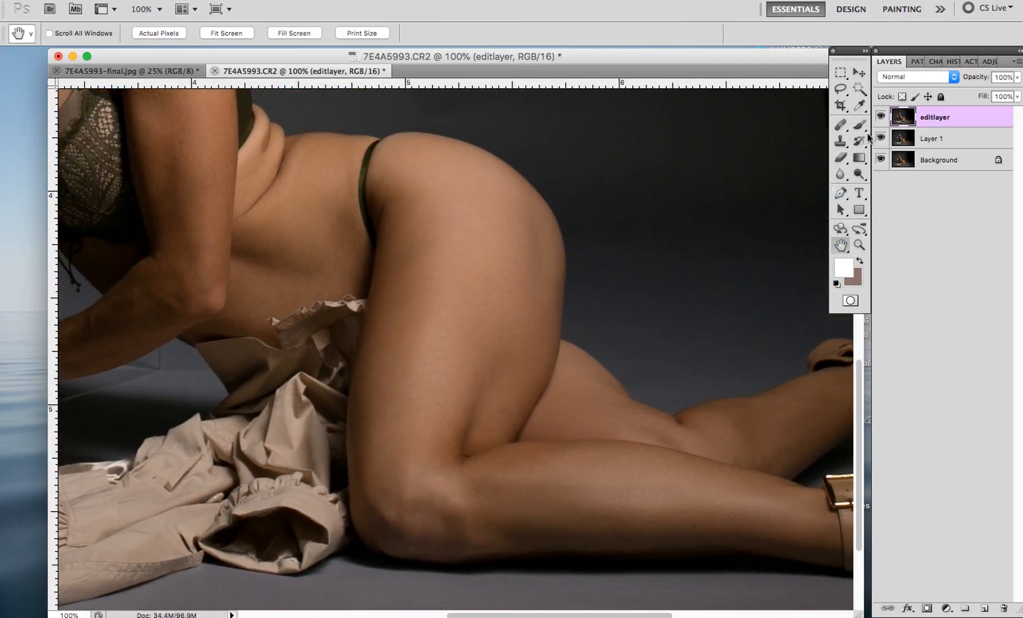
pyautogui.click(840, 141)
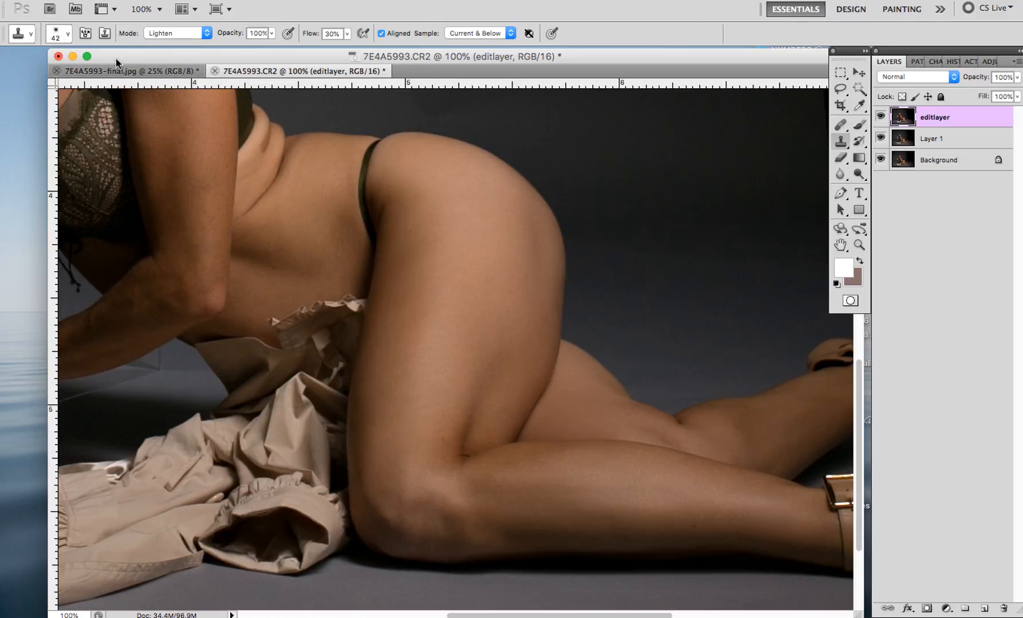
pyautogui.click(83, 35)
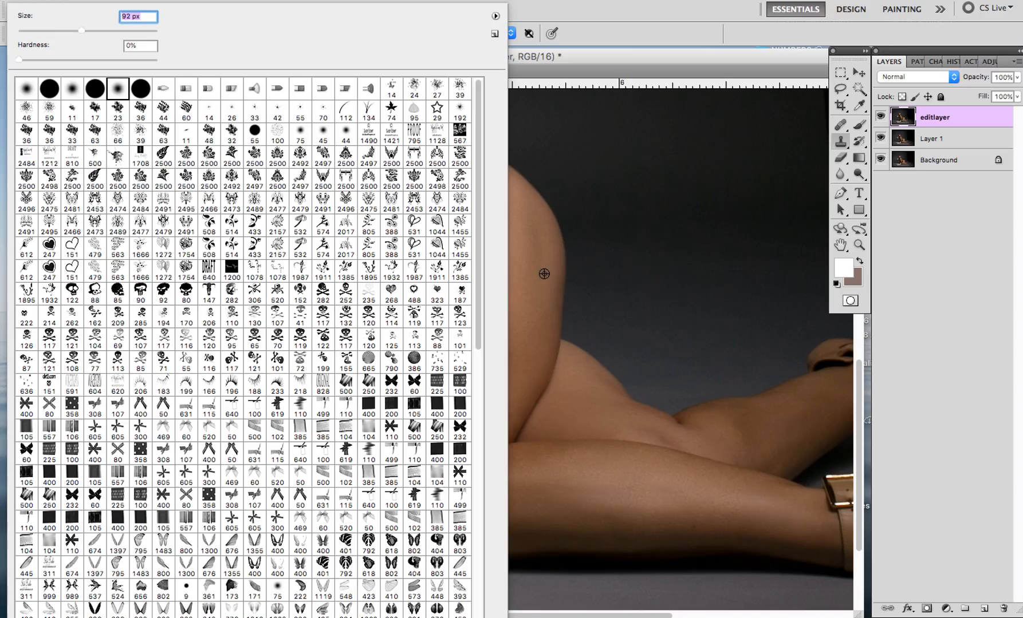
pyautogui.click(544, 274)
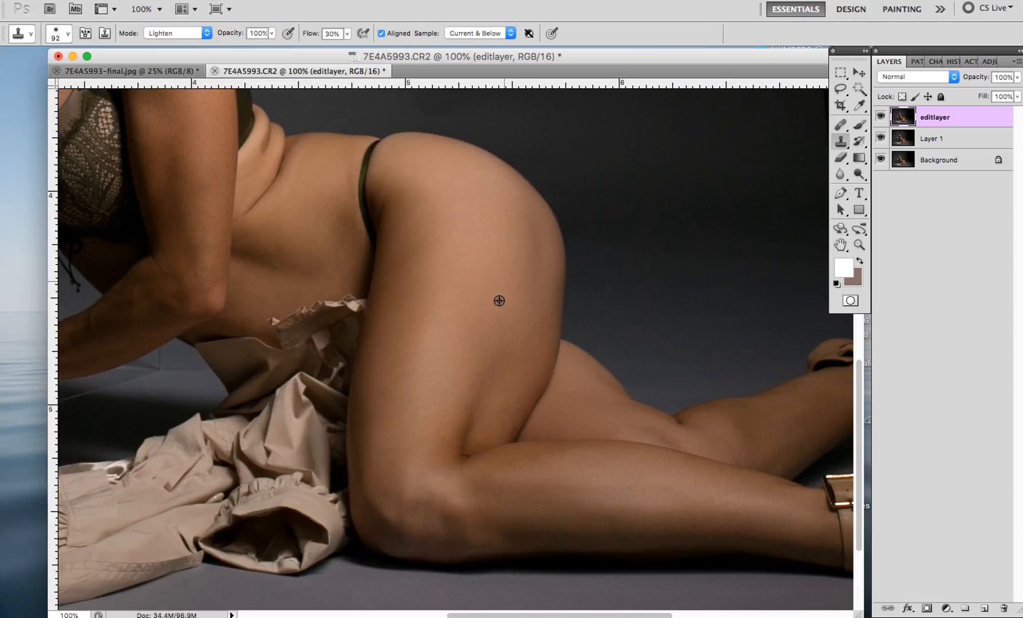
pyautogui.keyDown('alt'); pyautogui.click(458, 256); pyautogui.keyUp('alt')
pyautogui.moveTo(598, 299); pyautogui.dragTo(544, 413)
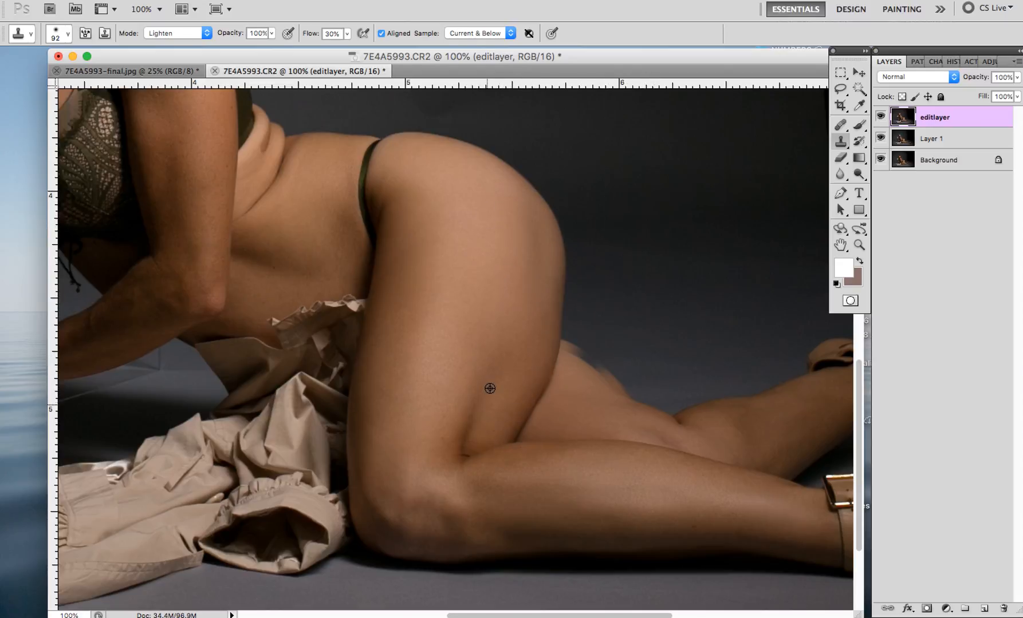
pyautogui.keyDown('alt'); pyautogui.click(489, 389); pyautogui.keyUp('alt')
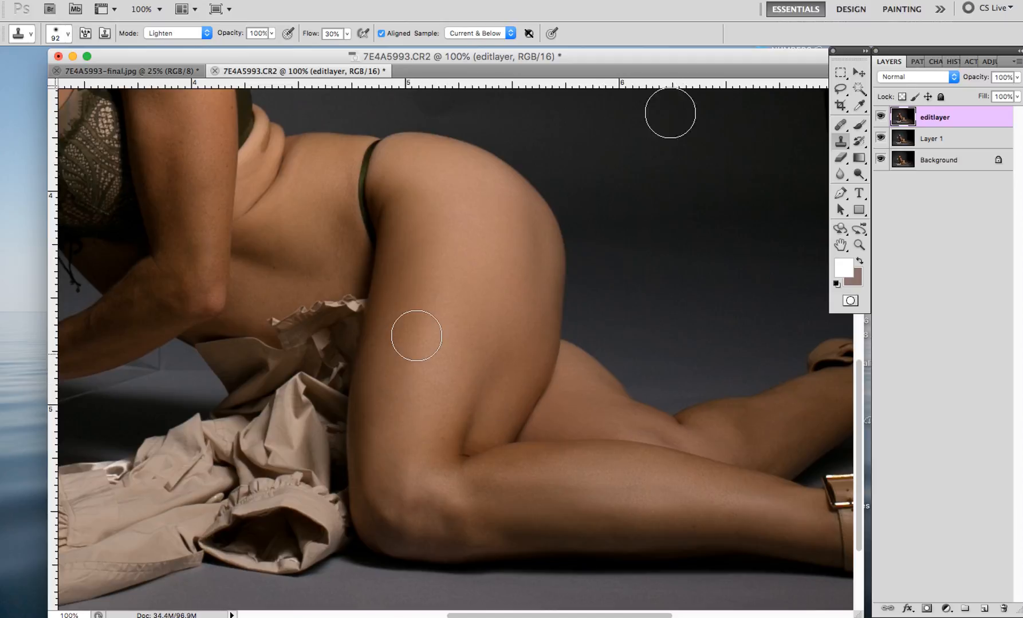
# - Compare the thigh and calf retouching with the original by repeatedly hiding and showing editlayer
pyautogui.click(881, 118)
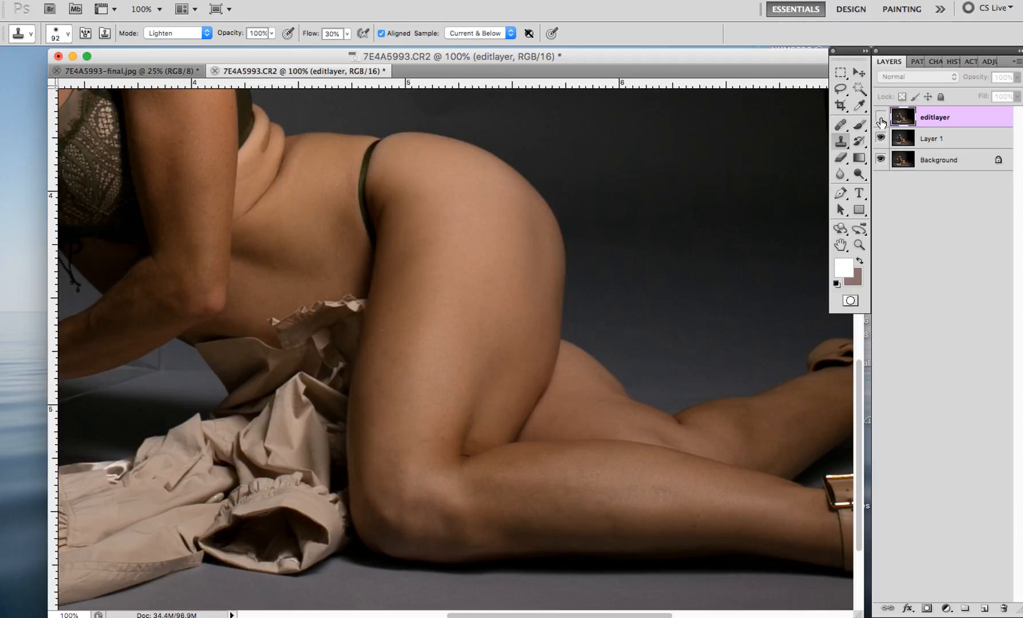
pyautogui.click(880, 118)
pyautogui.click(880, 118)
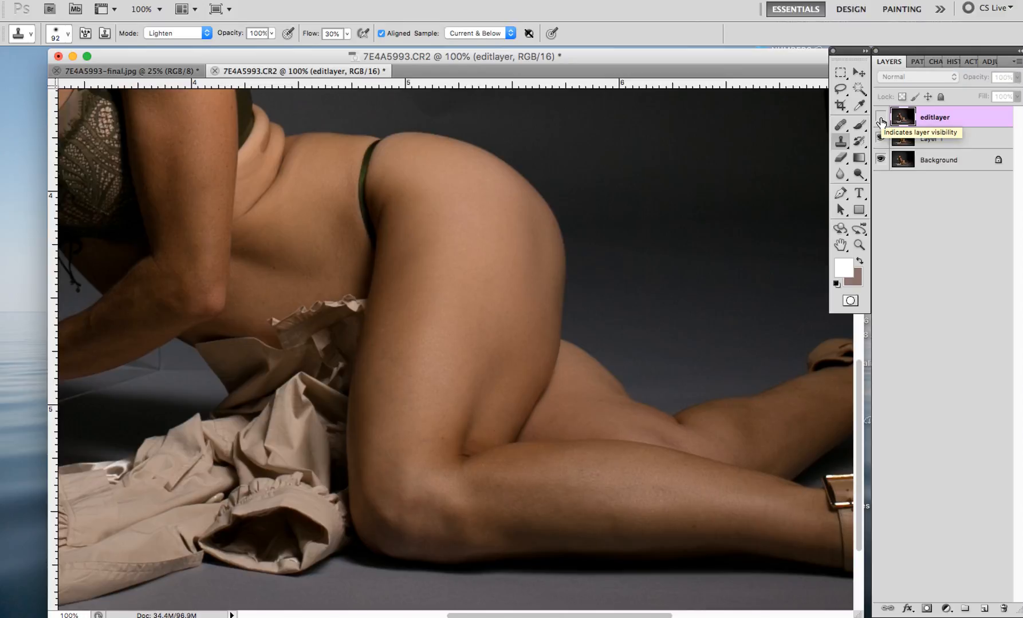
pyautogui.click(881, 118)
pyautogui.click(881, 118)
pyautogui.click(880, 118)
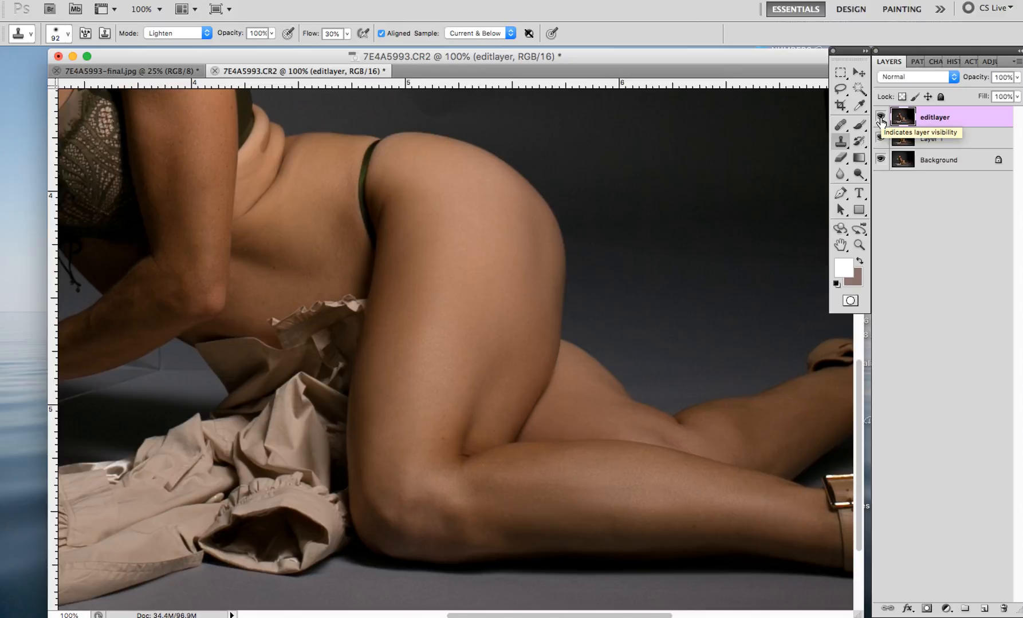
pyautogui.click(881, 118)
pyautogui.click(880, 118)
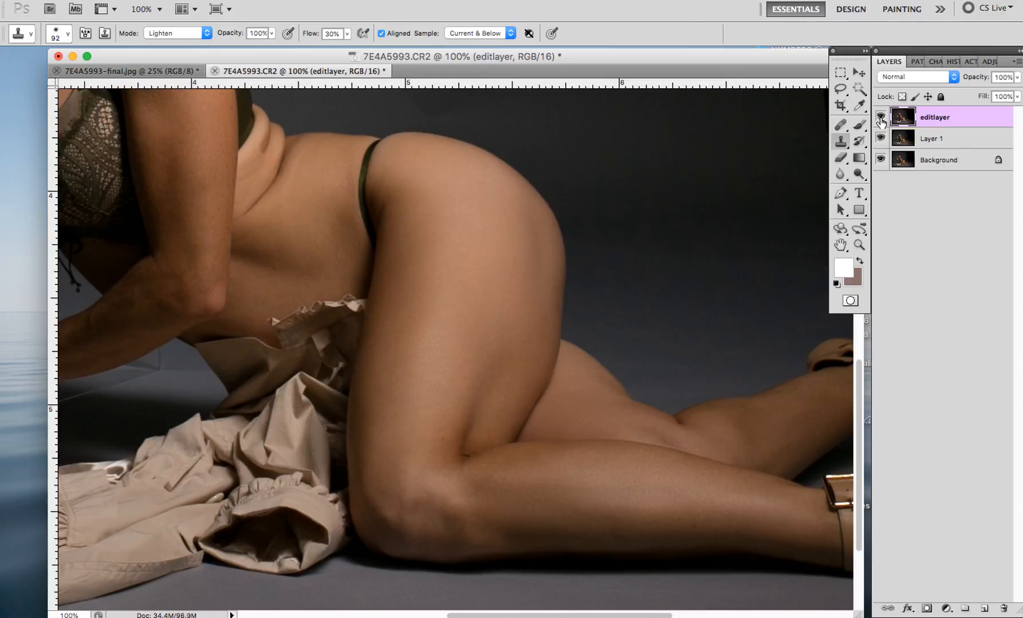
pyautogui.click(881, 118)
pyautogui.click(881, 118)
pyautogui.click(880, 118)
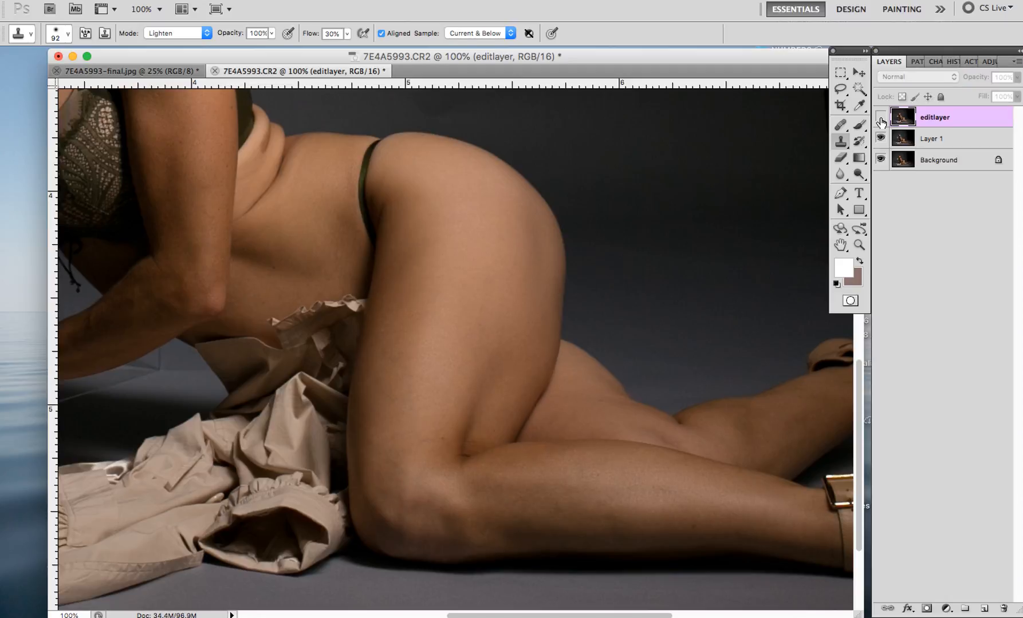
pyautogui.click(881, 118)
pyautogui.click(881, 118)
pyautogui.click(881, 118)
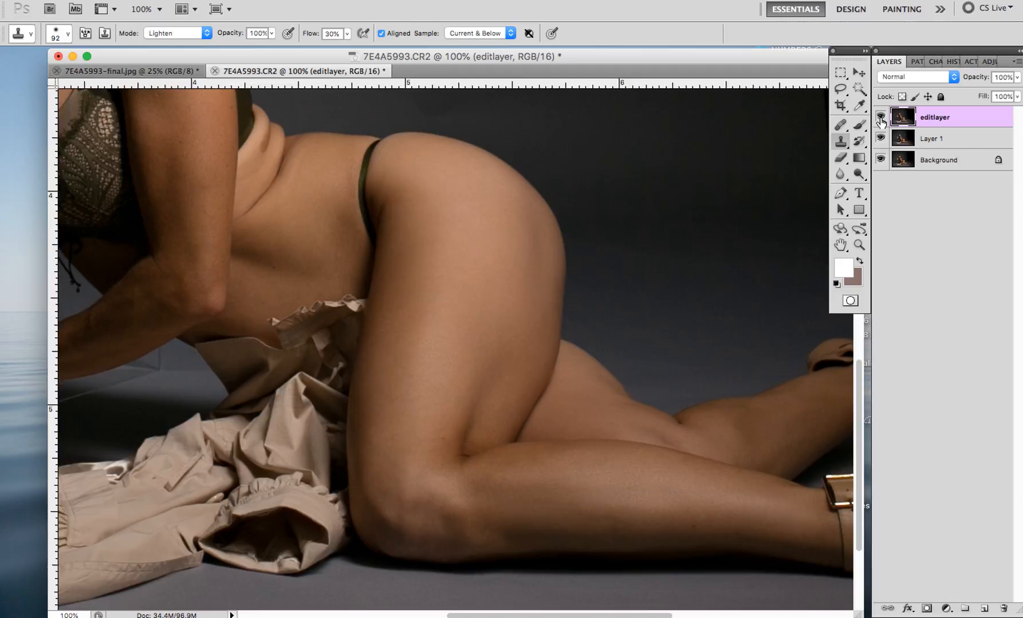
pyautogui.click(881, 118)
pyautogui.click(881, 118)
# - Heal the remaining spots on the nearer calf with the 19 px Healing Brush, resampling skin from the same calf
pyautogui.click(840, 246)
pyautogui.moveTo(554, 186); pyautogui.dragTo(396, 164)
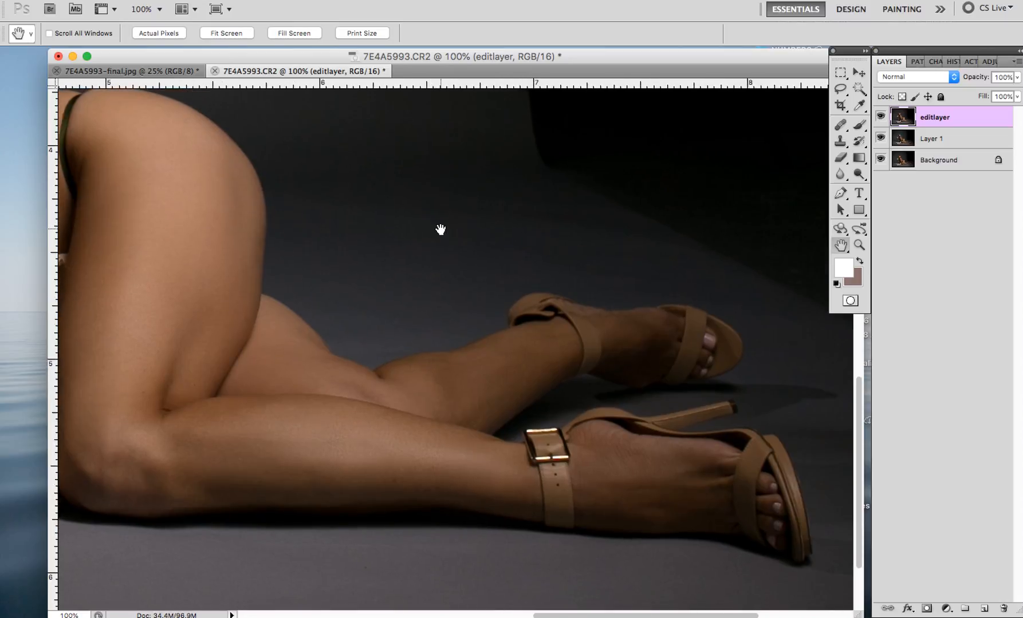
pyautogui.moveTo(440, 228); pyautogui.dragTo(664, 229)
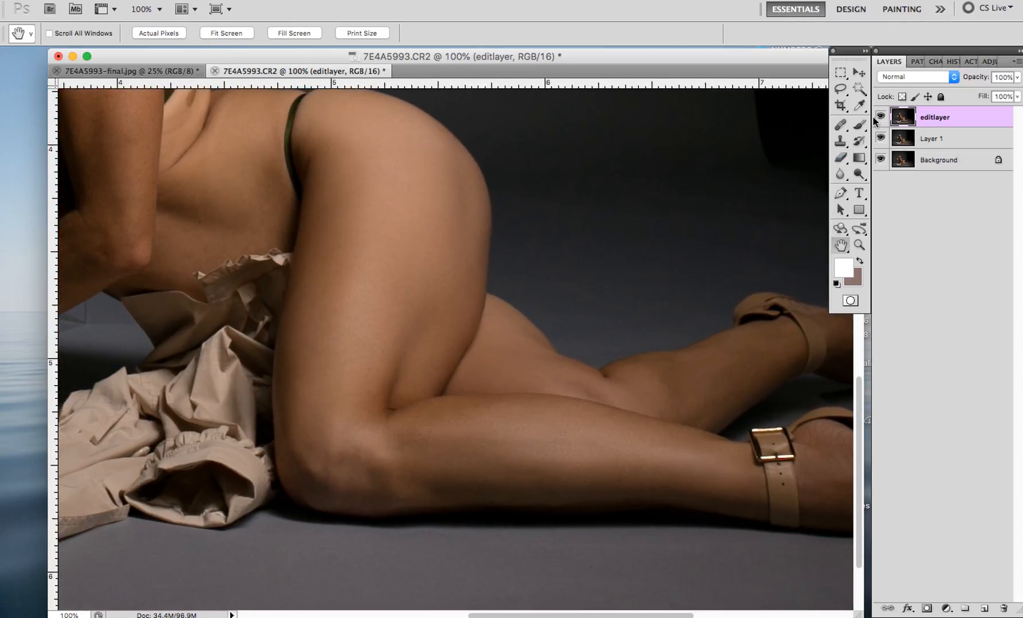
pyautogui.click(840, 125)
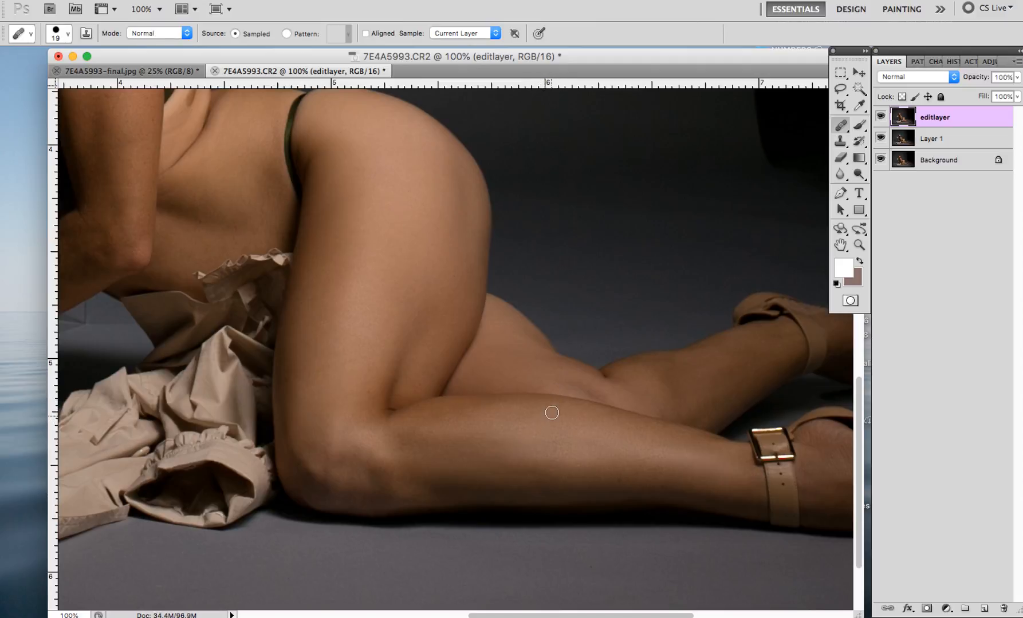
pyautogui.moveTo(517, 429); pyautogui.dragTo(589, 426)
pyautogui.rightClick(517, 446)
pyautogui.click(553, 416)
pyautogui.keyDown('alt'); pyautogui.click(530, 420); pyautogui.keyUp('alt')
pyautogui.click(602, 373)
pyautogui.keyDown('alt'); pyautogui.click(575, 433); pyautogui.keyUp('alt')
pyautogui.click(613, 380)
pyautogui.click(640, 347)
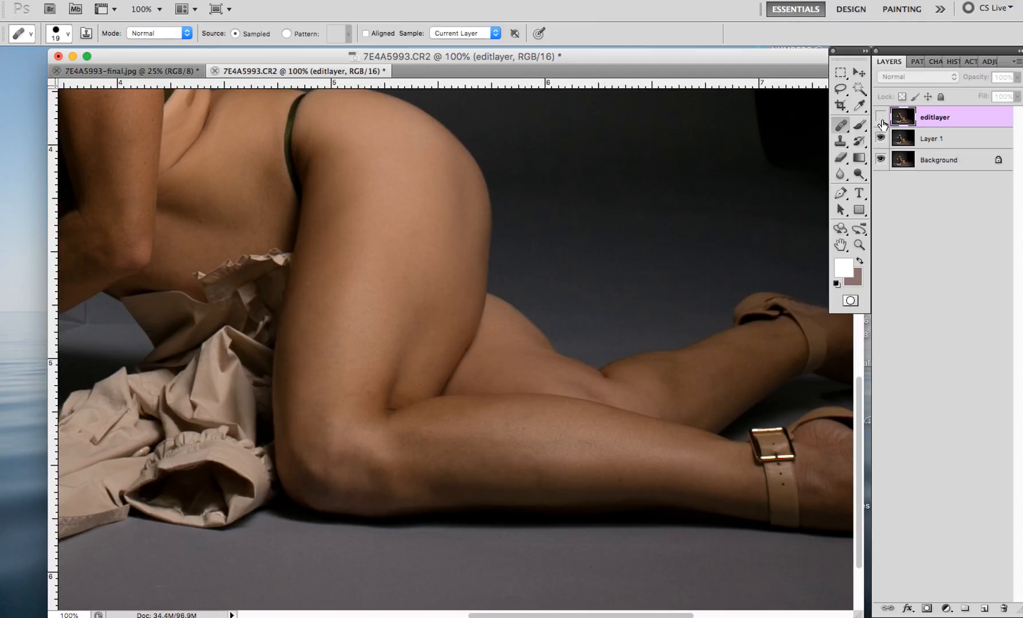
# - Add a layer mask to editlayer and paint it black over the nearer calf with a 102 px brush at 10% flow
pyautogui.click(927, 609)
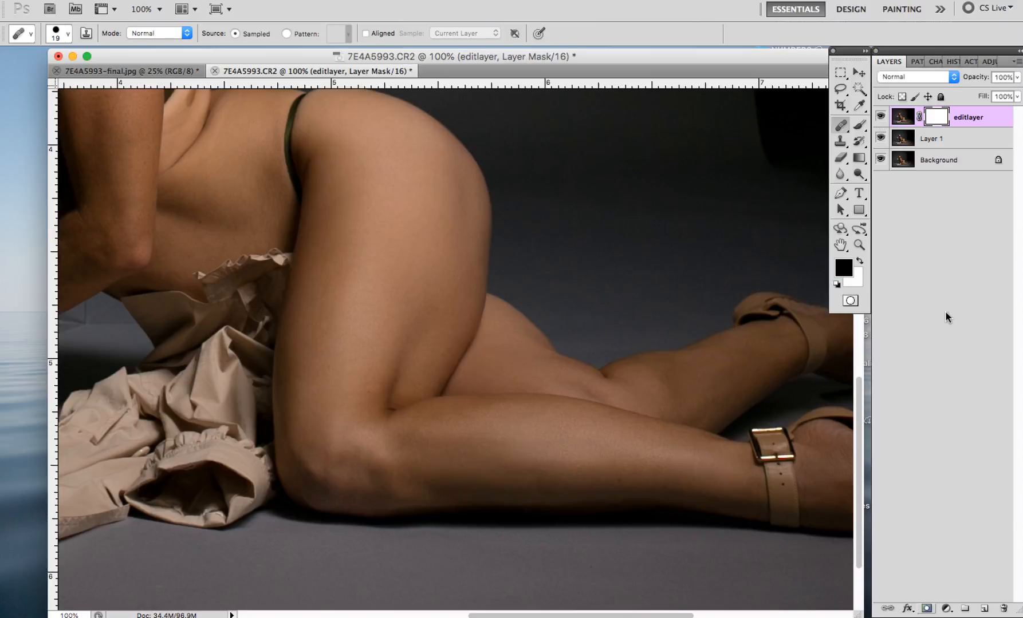
pyautogui.click(859, 124)
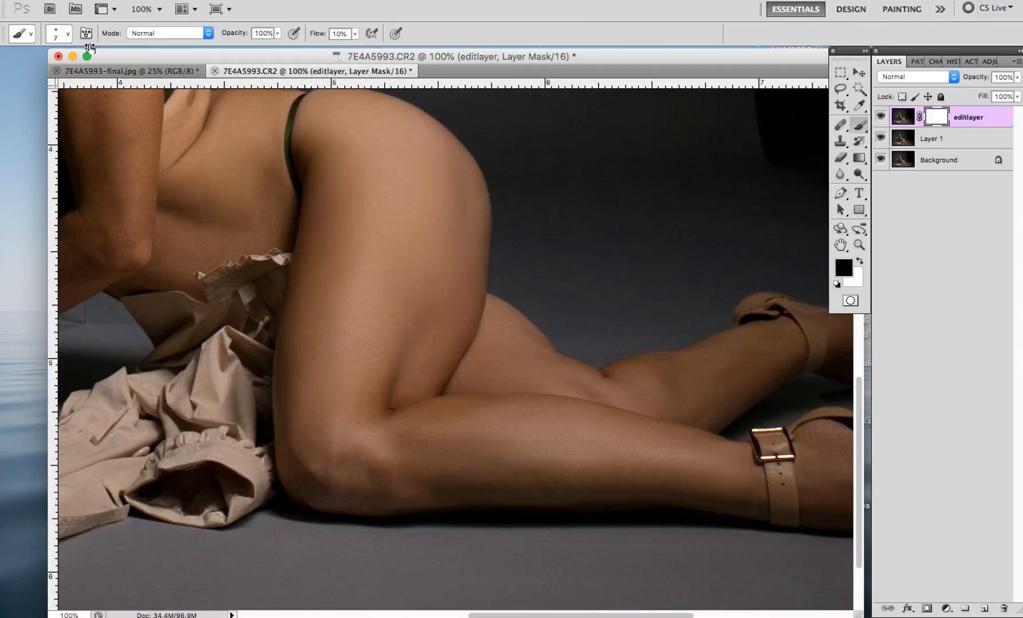
pyautogui.click(59, 33)
pyautogui.click(656, 60)
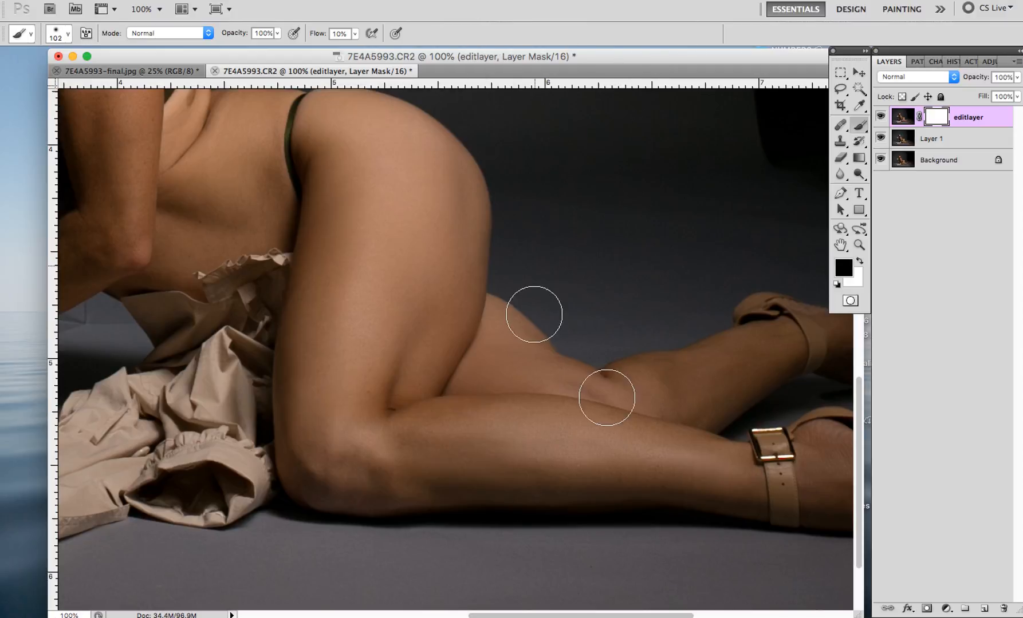
pyautogui.moveTo(648, 429)
pyautogui.mouseDown()
pyautogui.moveTo(672, 388)
pyautogui.moveTo(630, 425)
pyautogui.moveTo(441, 445)
pyautogui.moveTo(574, 479)
pyautogui.moveTo(523, 484)
pyautogui.moveTo(499, 464)
pyautogui.moveTo(627, 436)
pyautogui.moveTo(574, 446)
pyautogui.moveTo(648, 447)
pyautogui.moveTo(588, 449)
pyautogui.moveTo(592, 436)
pyautogui.moveTo(567, 407)
pyautogui.moveTo(539, 432)
pyautogui.moveTo(520, 422)
pyautogui.moveTo(764, 312)
pyautogui.moveTo(798, 254)
pyautogui.moveTo(642, 387)
pyautogui.moveTo(527, 455)
pyautogui.moveTo(490, 450)
pyautogui.moveTo(608, 421)
pyautogui.moveTo(614, 438)
pyautogui.moveTo(594, 448)
pyautogui.moveTo(486, 440)
pyautogui.moveTo(435, 453)
pyautogui.moveTo(512, 441)
pyautogui.moveTo(475, 472)
pyautogui.moveTo(436, 471)
pyautogui.moveTo(471, 436)
pyautogui.moveTo(584, 486)
pyautogui.moveTo(511, 481)
pyautogui.mouseUp()
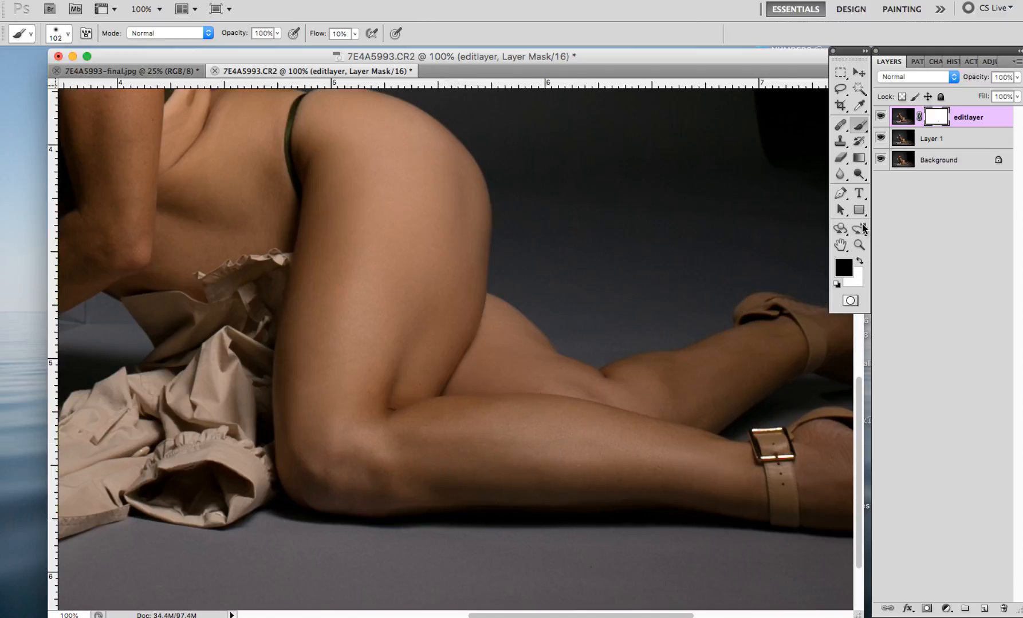
# - Target editlayer's image instead of its mask and set the Clone Stamp to a 53 px brush in Normal mode for the waist
pyautogui.click(840, 245)
pyautogui.moveTo(594, 176); pyautogui.dragTo(697, 257)
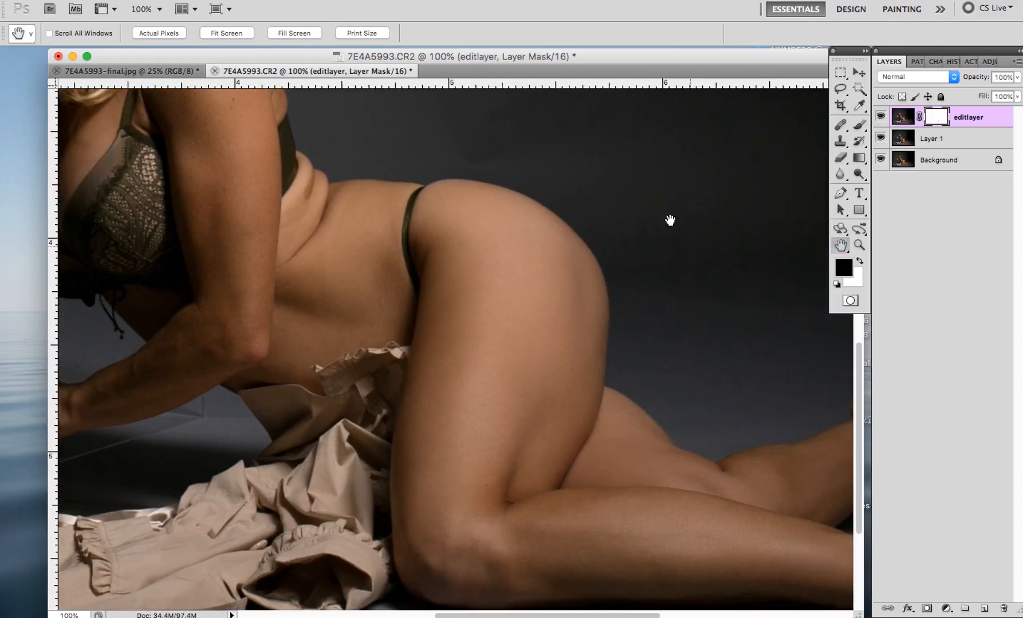
pyautogui.moveTo(668, 219); pyautogui.dragTo(723, 244)
pyautogui.click(903, 117)
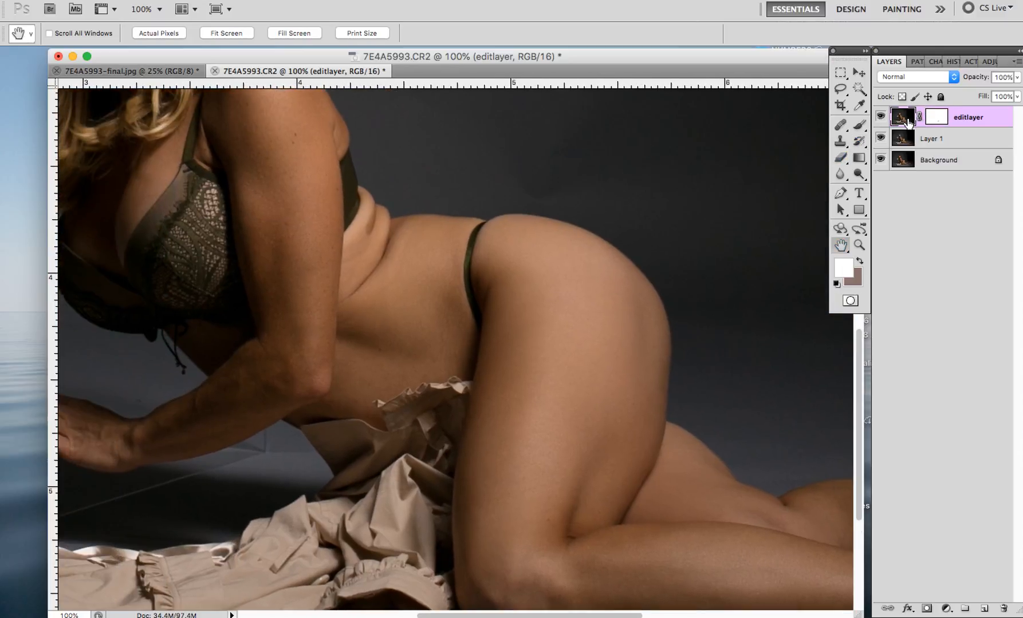
pyautogui.click(841, 143)
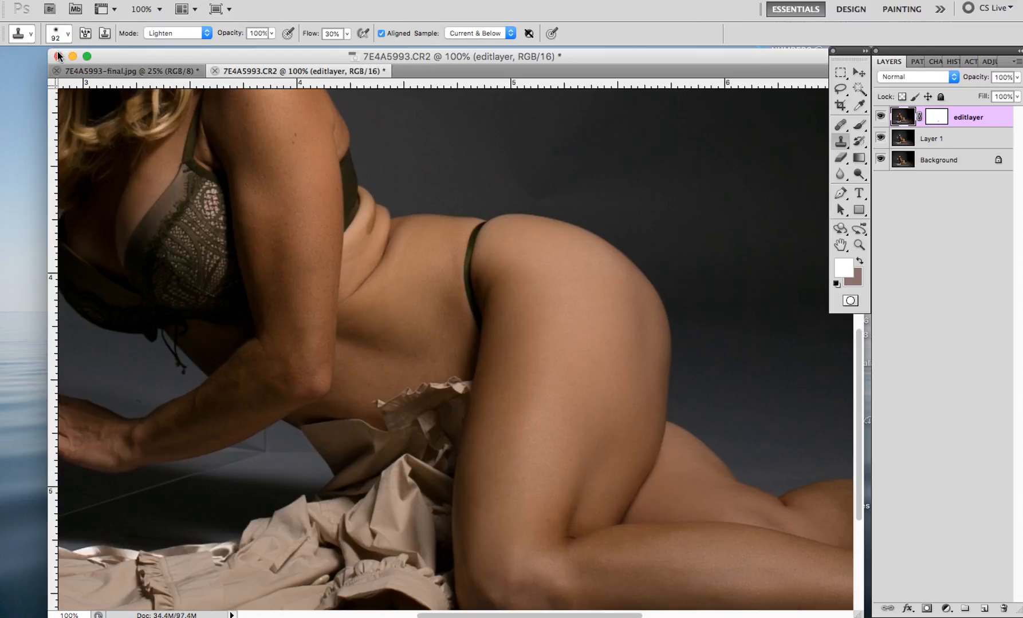
pyautogui.click(57, 33)
pyautogui.click(54, 31)
pyautogui.click(545, 59)
pyautogui.keyDown('alt'); pyautogui.click(498, 271); pyautogui.keyUp('alt')
pyautogui.click(192, 33)
pyautogui.scroll(5, 189, 57)
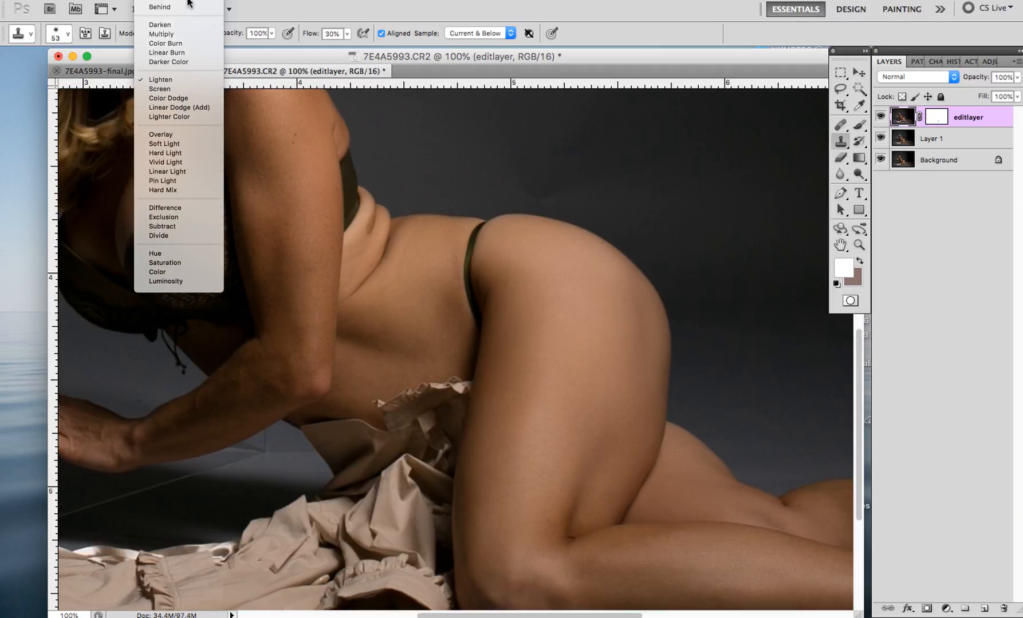
pyautogui.click(172, 7)
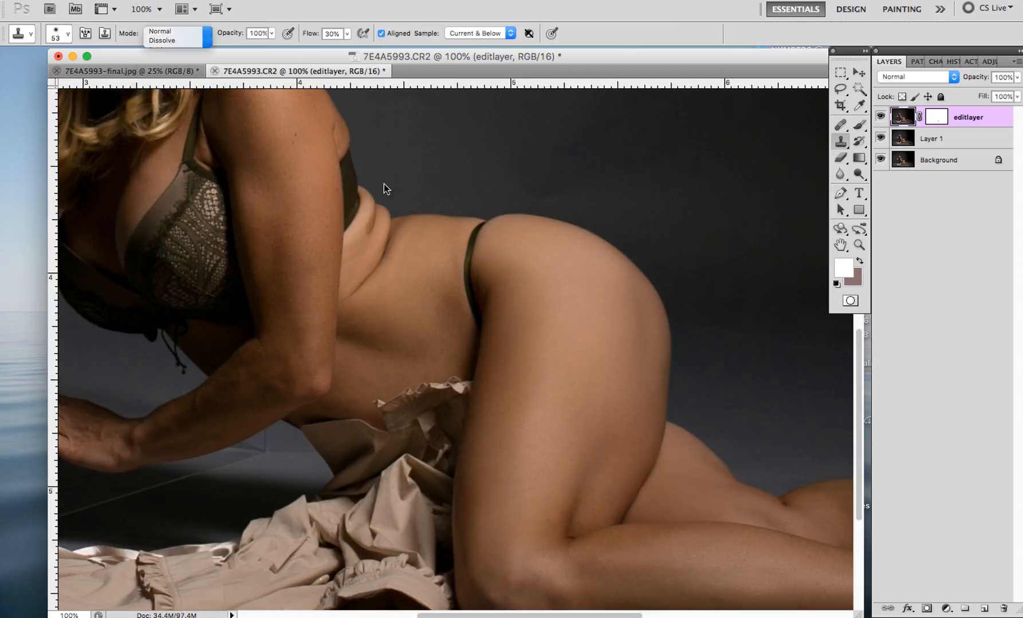
# - Clone smooth skin over the waist beside the hip strap, resampling nearby, and reduce the Clone Stamp brush to 35 px
pyautogui.keyDown('alt'); pyautogui.click(427, 247); pyautogui.keyUp('alt')
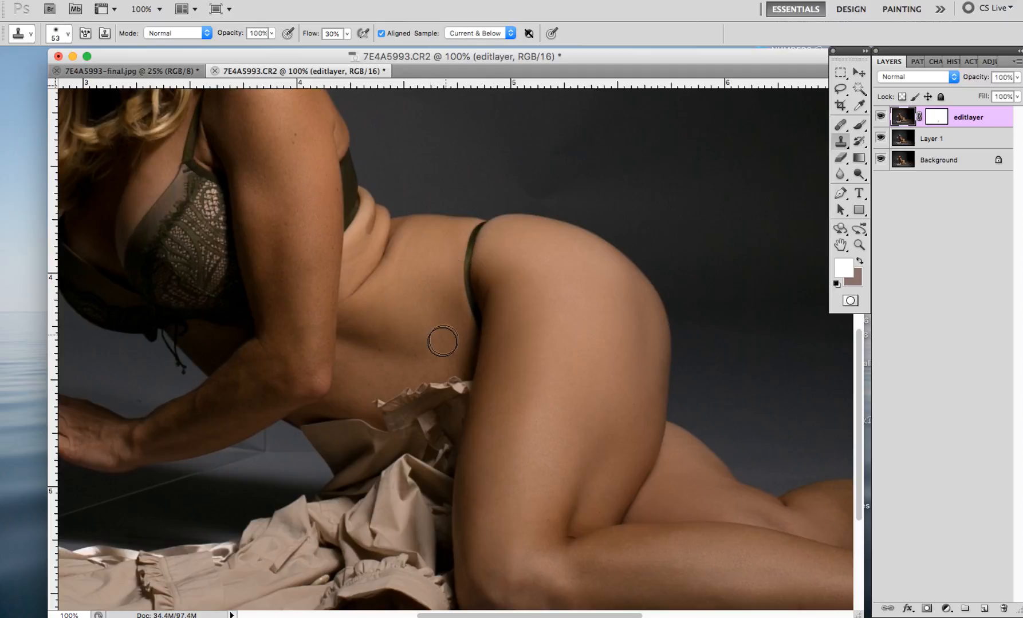
pyautogui.click(470, 265)
pyautogui.keyDown('alt'); pyautogui.click(450, 255); pyautogui.keyUp('alt')
pyautogui.click(415, 276)
pyautogui.click(54, 32)
pyautogui.moveTo(52, 30); pyautogui.dragTo(42, 28)
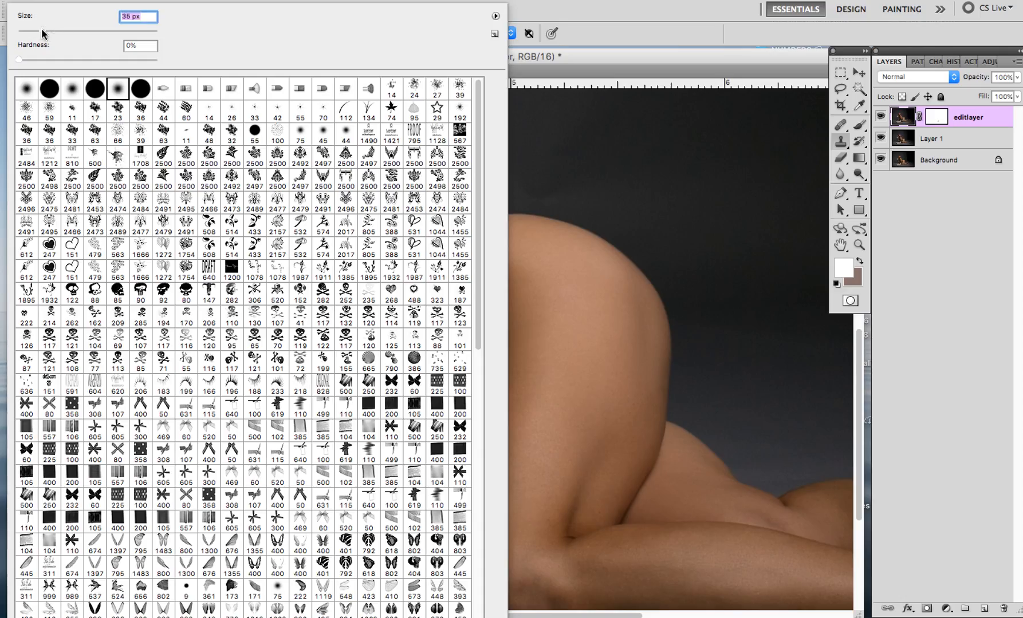
pyautogui.click(598, 58)
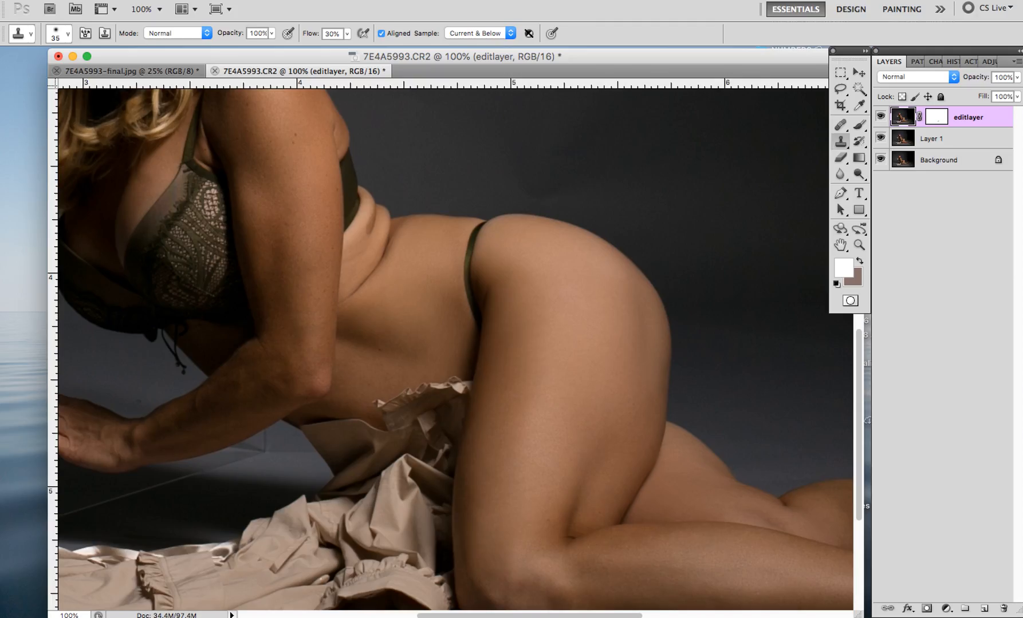
pyautogui.moveTo(6, 458)
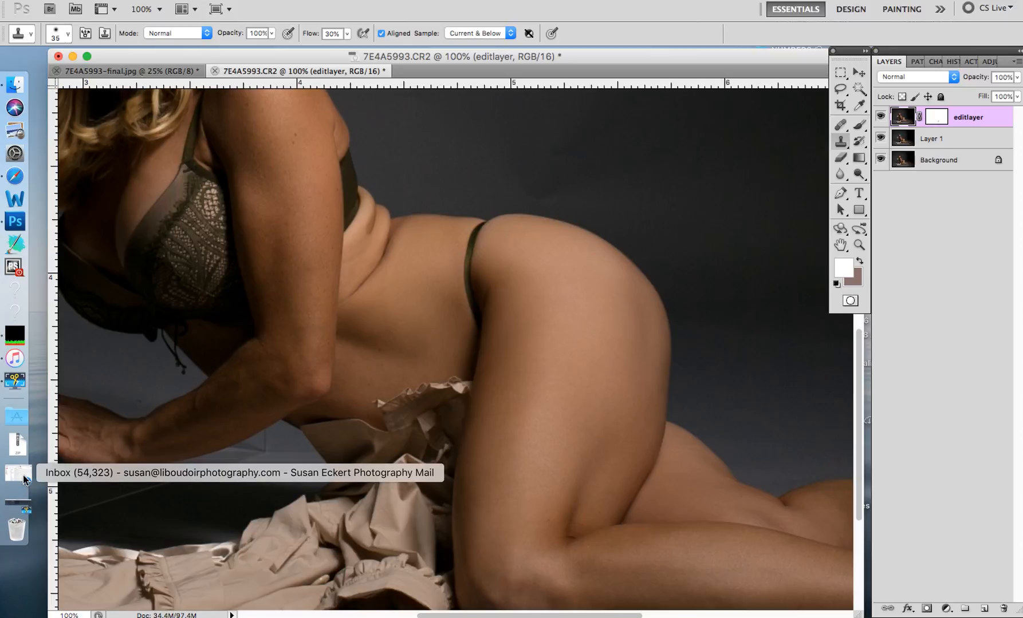
pyautogui.click(19, 505)
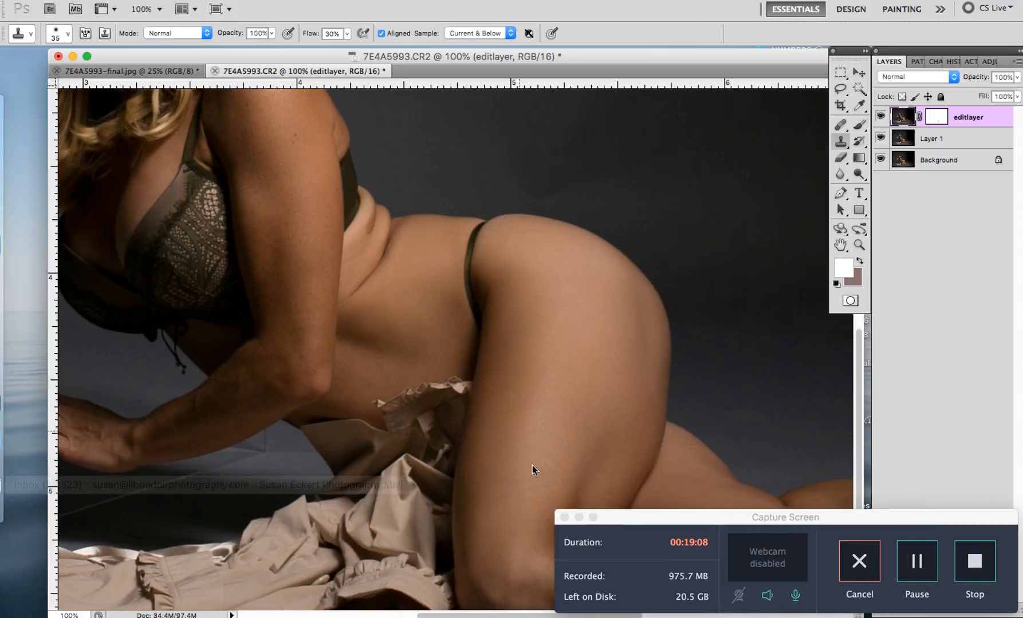
pyautogui.click(600, 74)
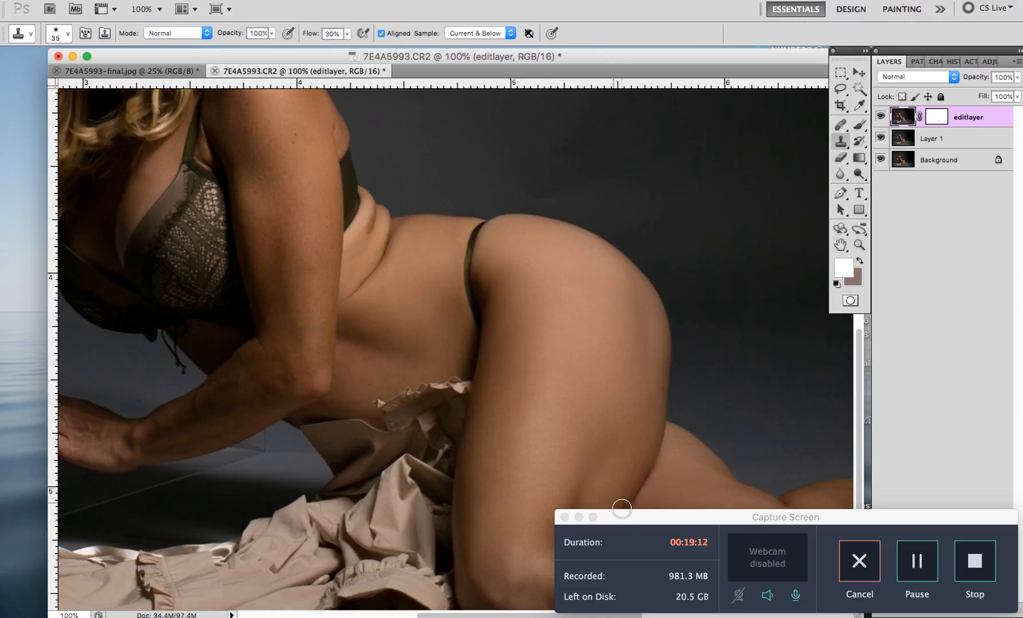
pyautogui.moveTo(622, 517); pyautogui.dragTo(630, 613)
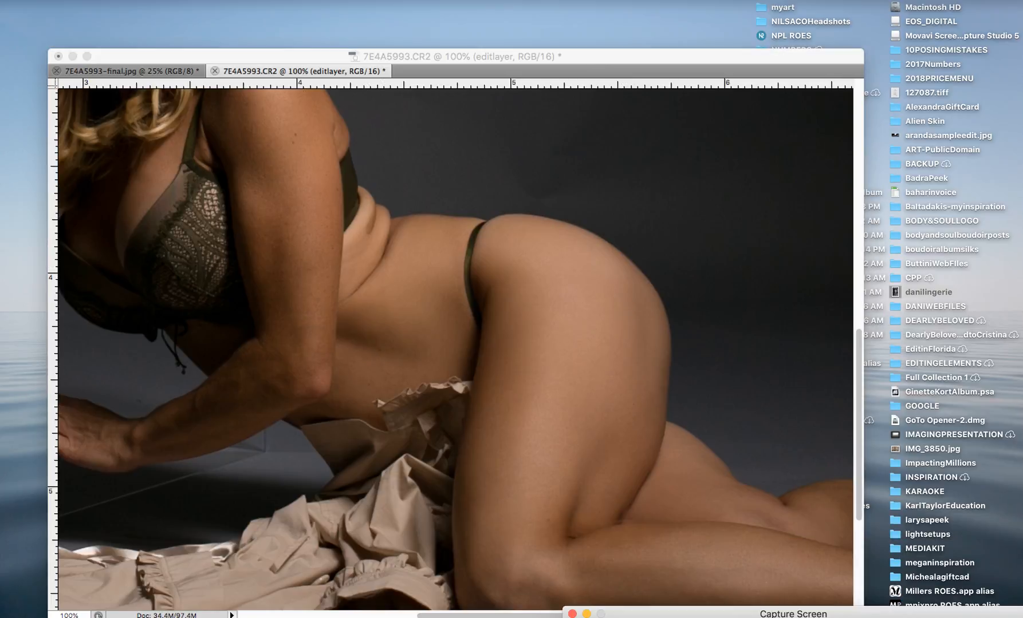
pyautogui.click(788, 61)
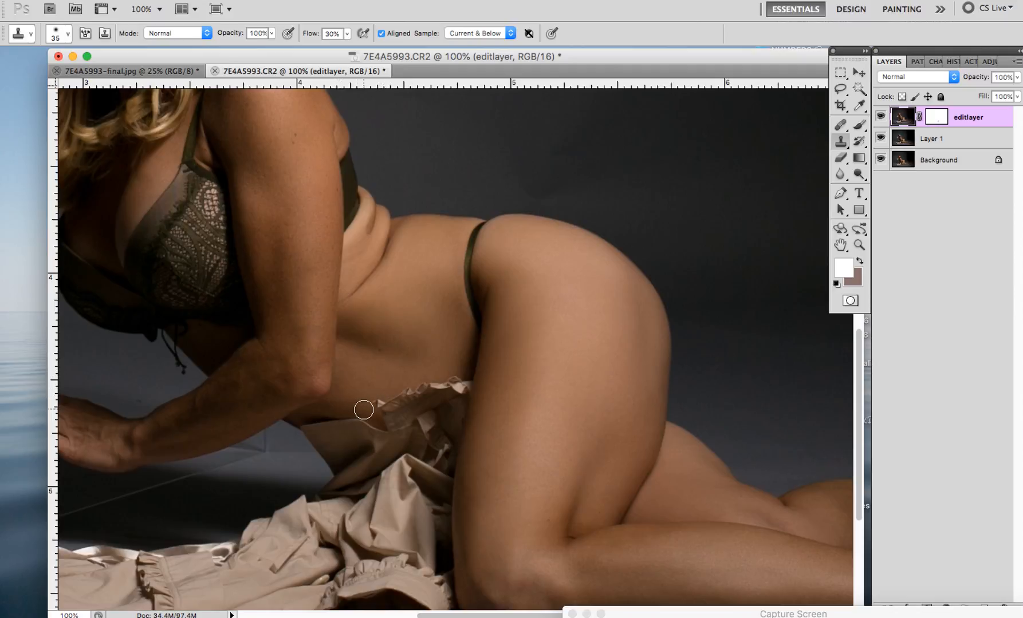
# - Target editlayer's layer mask with the Brush tool and set the brush size to 17 px
pyautogui.rightClick(402, 350)
pyautogui.click(928, 118)
pyautogui.press('b')
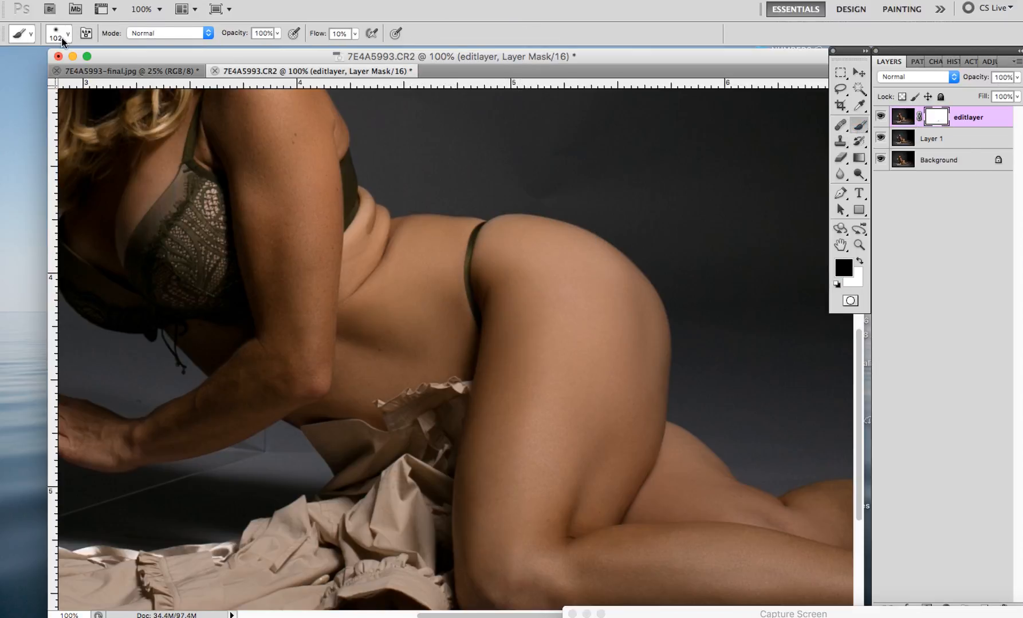
pyautogui.rightClick(45, 59)
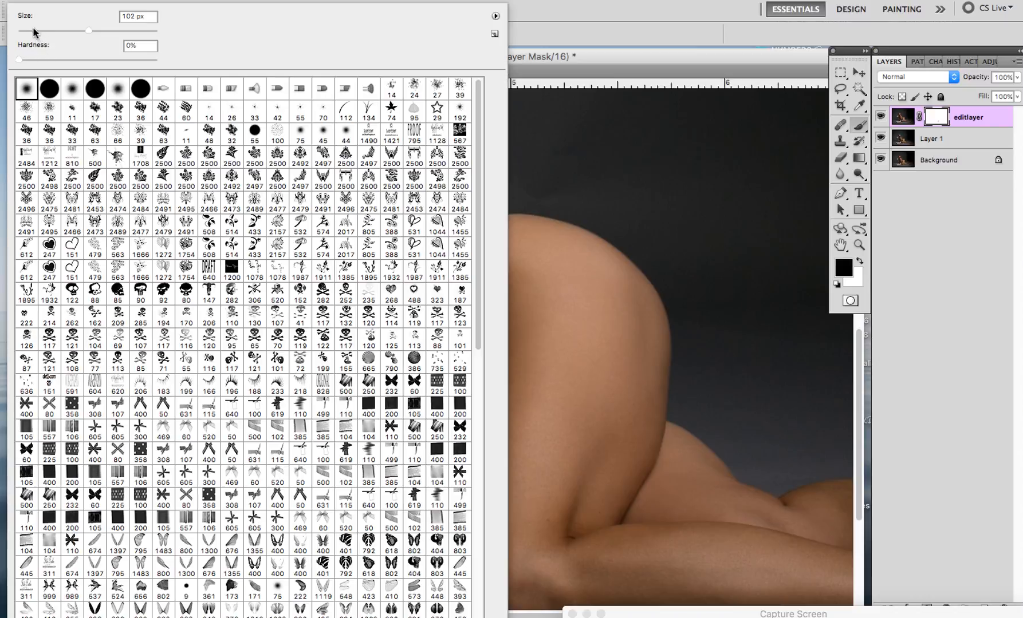
pyautogui.click(29, 31)
pyautogui.click(523, 73)
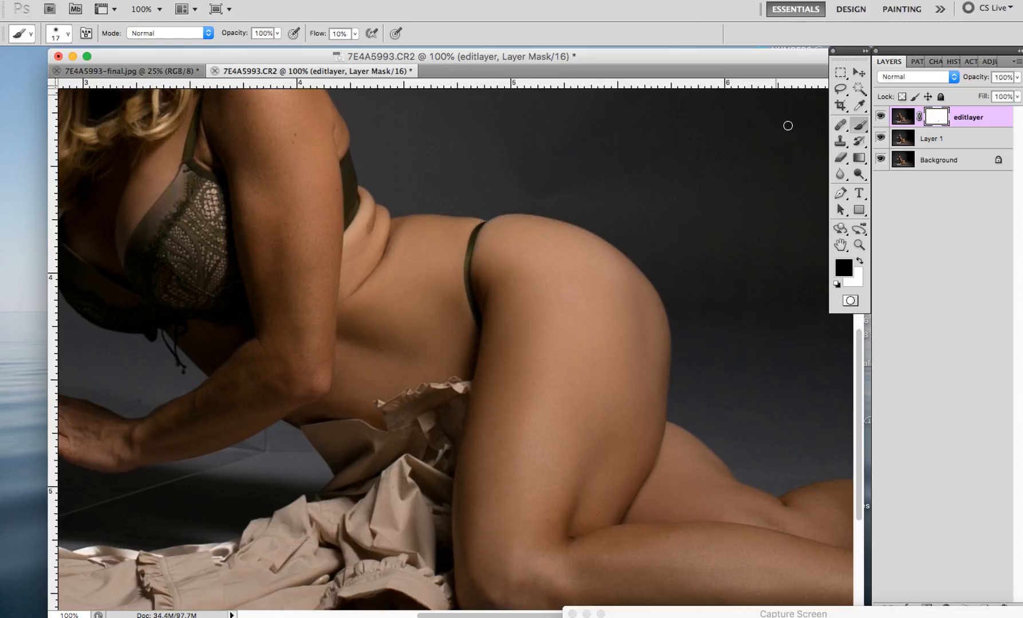
pyautogui.click(870, 611)
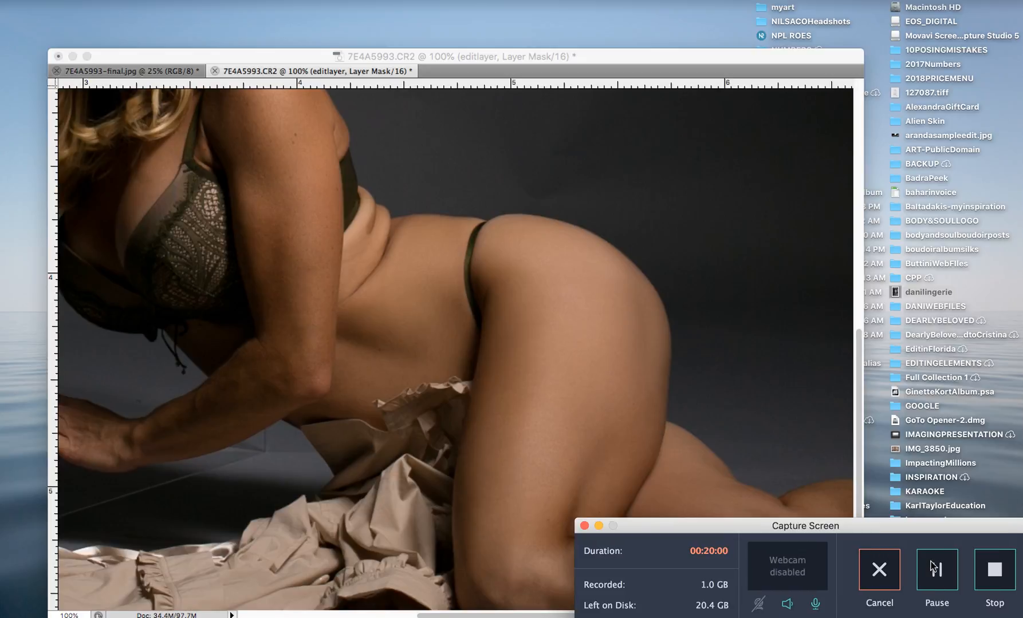
pyautogui.click(932, 568)
pyautogui.click(935, 569)
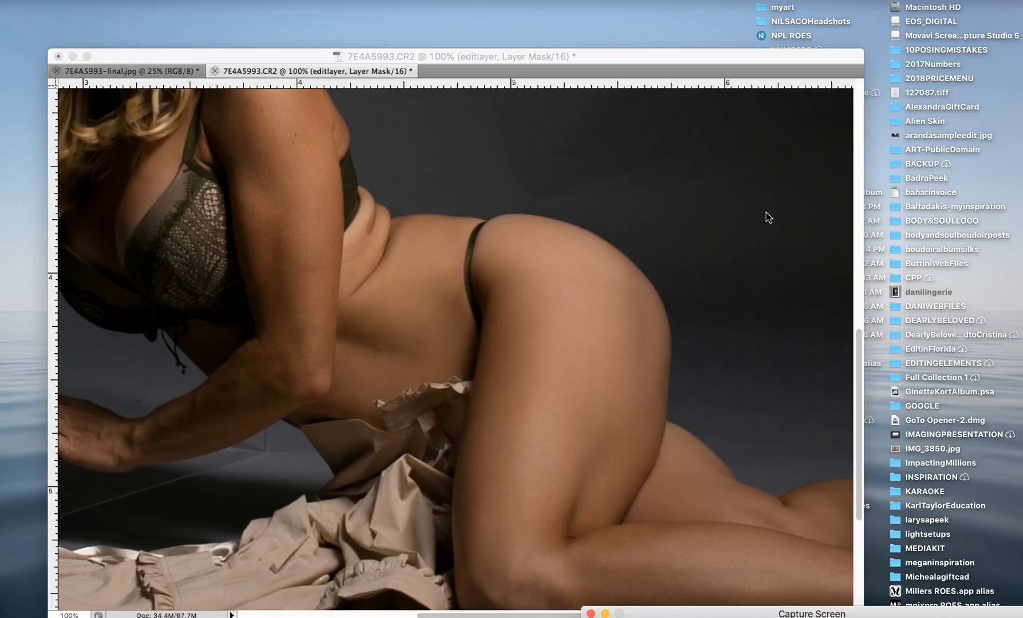
pyautogui.click(711, 56)
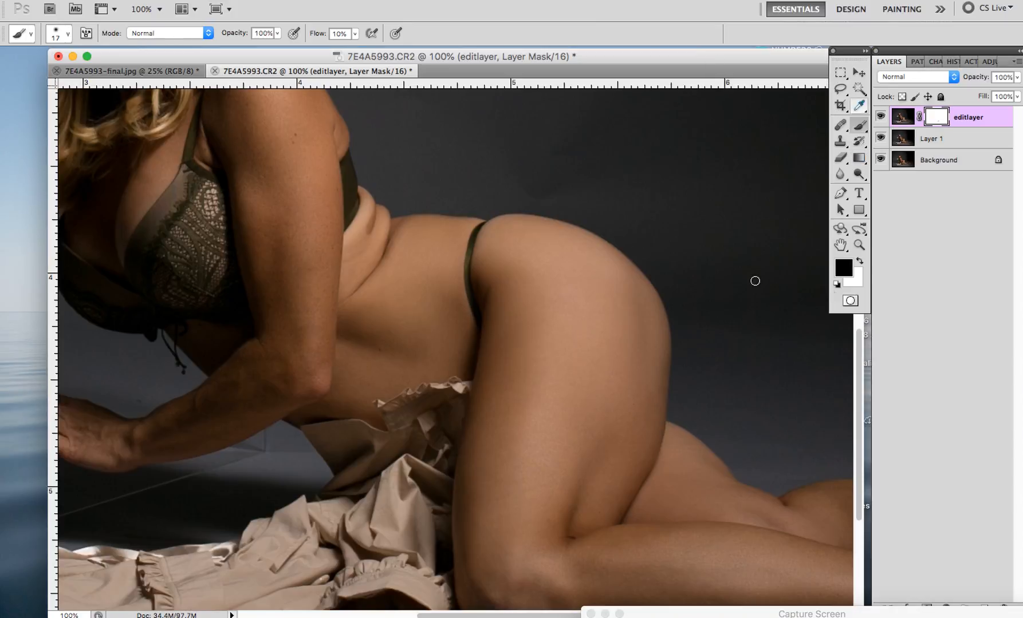
# - Compare the retouched body with the unedited version by toggling editlayer's visibility at 66.7% zoom
pyautogui.press('h')
pyautogui.click(859, 245)
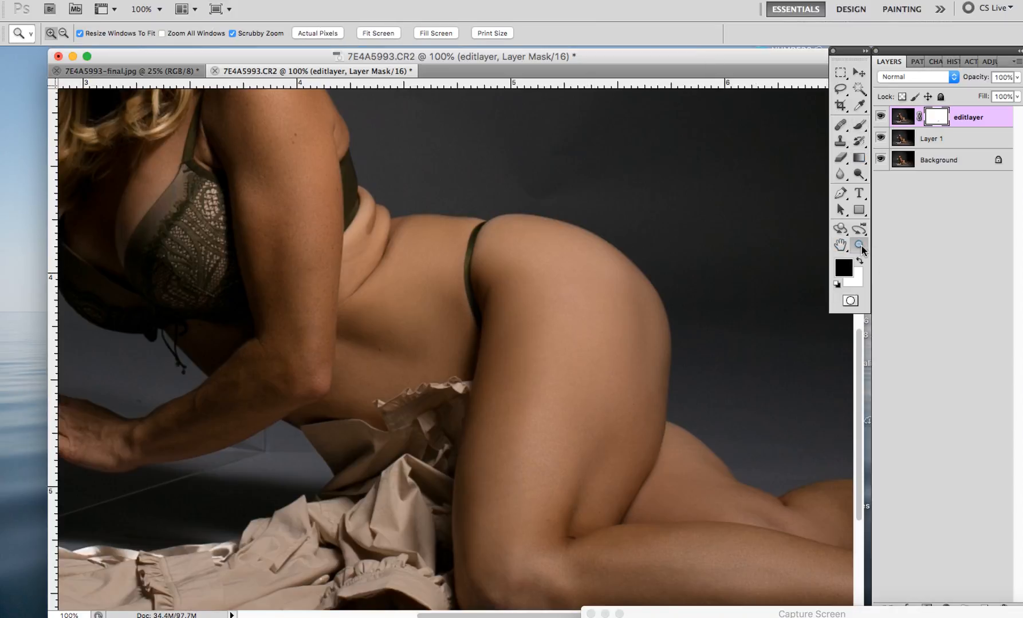
pyautogui.keyDown('alt'); pyautogui.click(575, 269); pyautogui.keyUp('alt')
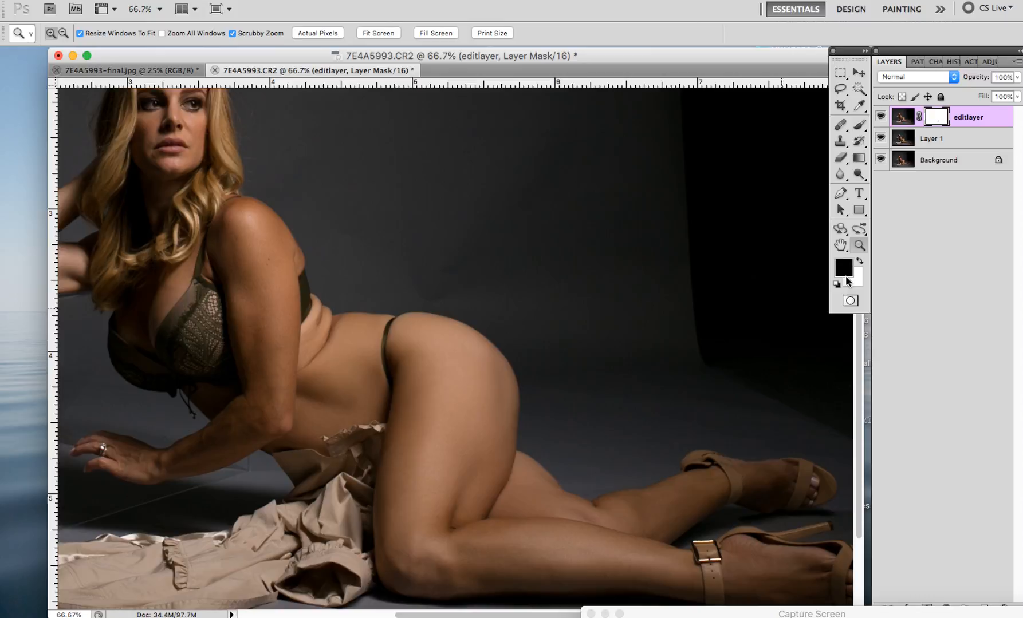
pyautogui.click(840, 245)
pyautogui.scroll(-5, 675, 240)
pyautogui.click(881, 117)
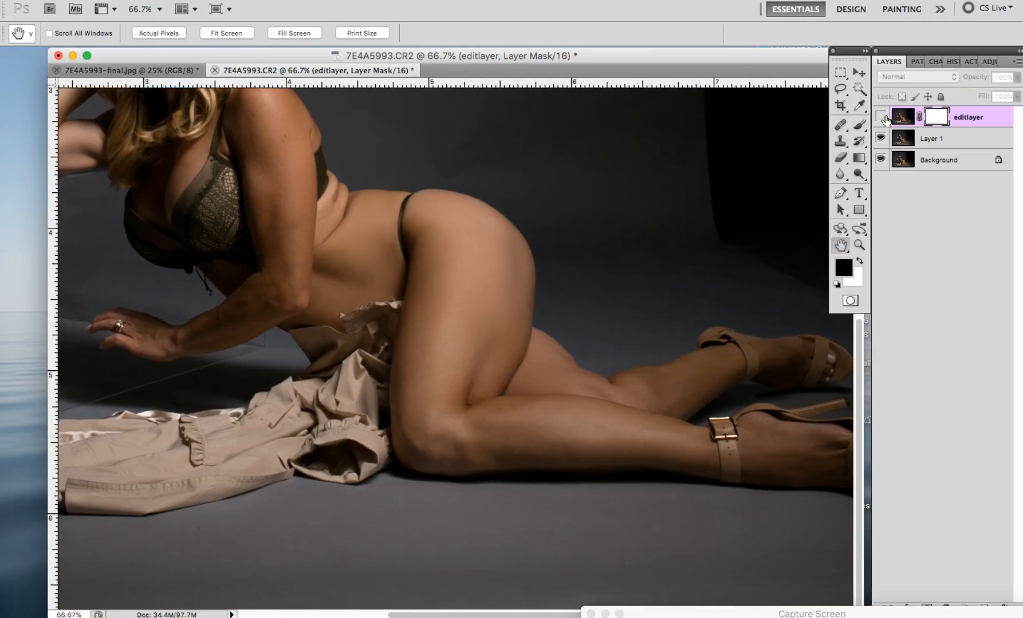
pyautogui.click(880, 117)
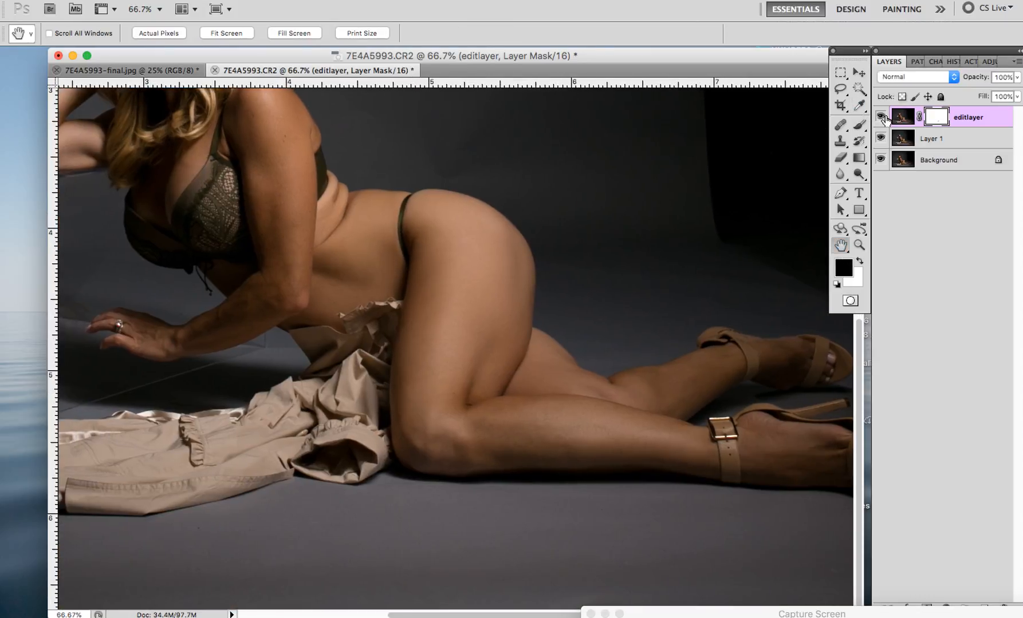
pyautogui.click(885, 119)
pyautogui.click(885, 119)
pyautogui.click(885, 119)
pyautogui.click(885, 119)
# - Clone skin along the nearer calf on editlayer's image with a 61 px Clone Stamp in Lighten mode, sampling from the same calf
pyautogui.click(859, 245)
pyautogui.click(588, 445)
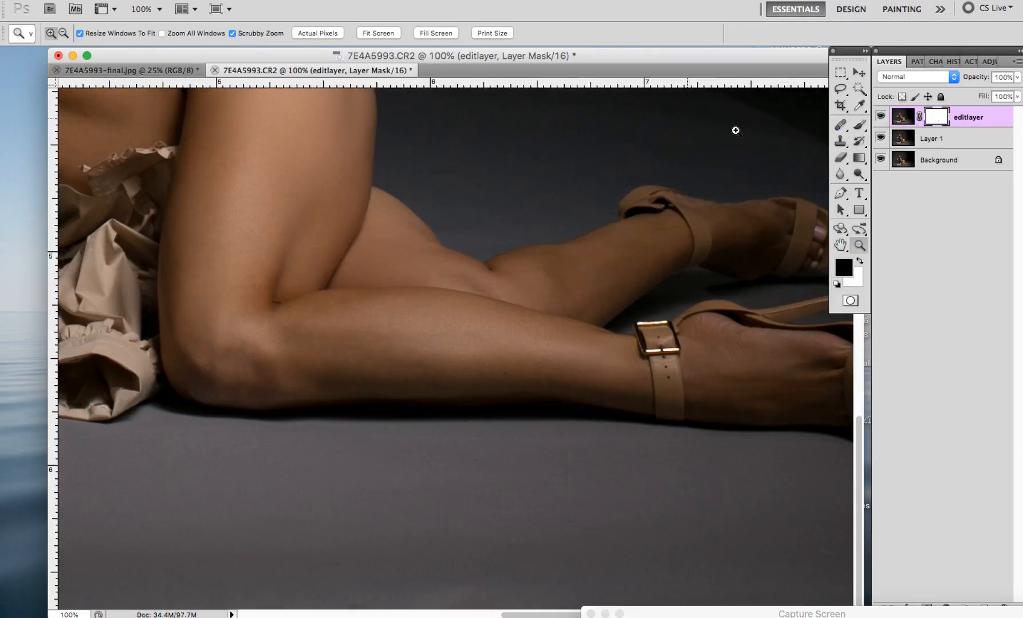
pyautogui.click(837, 144)
pyautogui.click(902, 116)
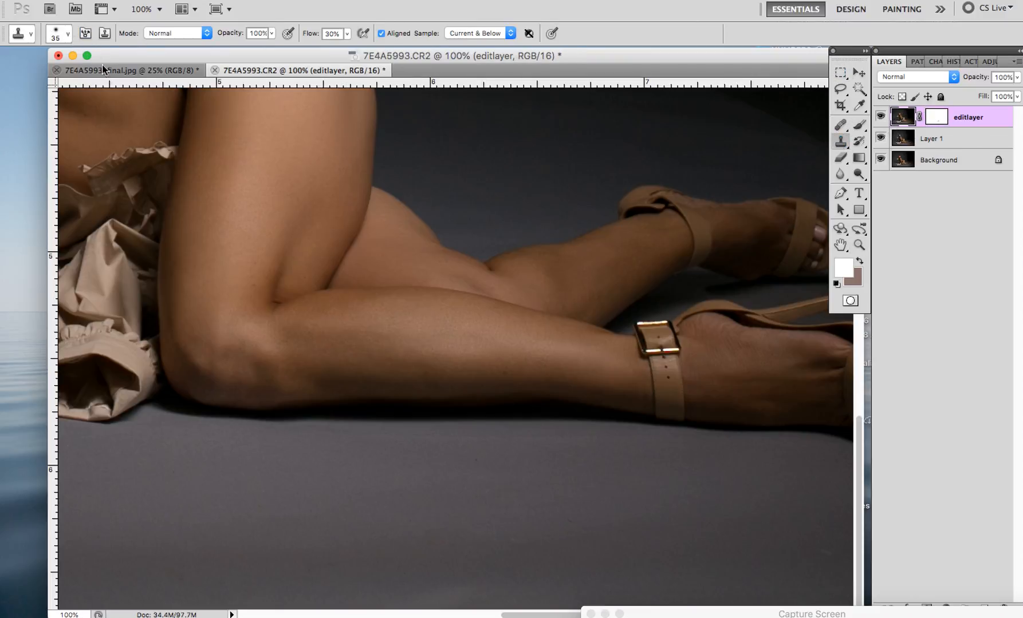
pyautogui.click(68, 35)
pyautogui.click(64, 32)
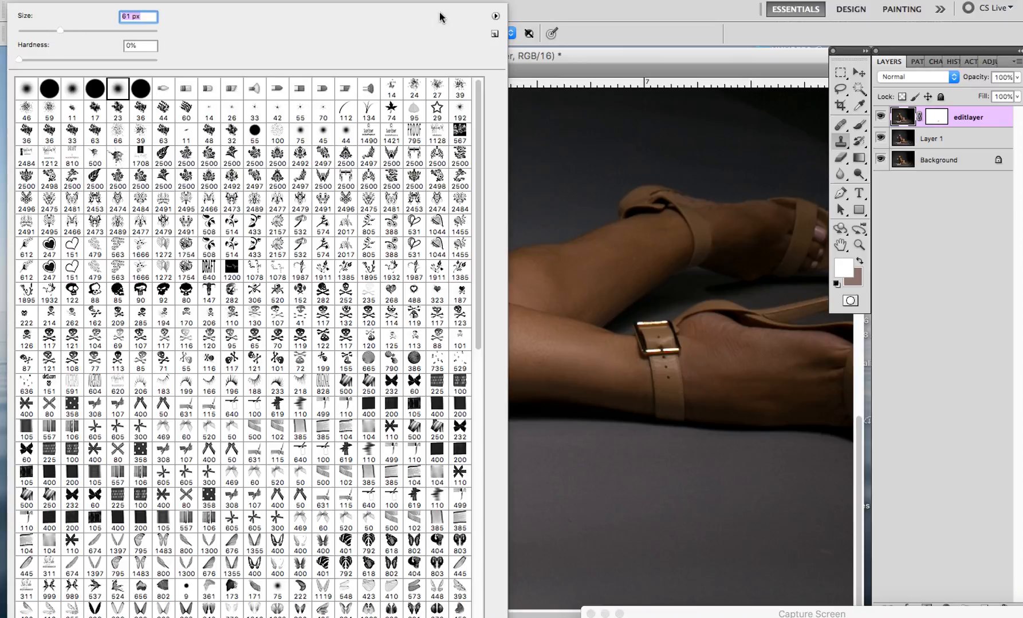
pyautogui.click(560, 57)
pyautogui.click(174, 35)
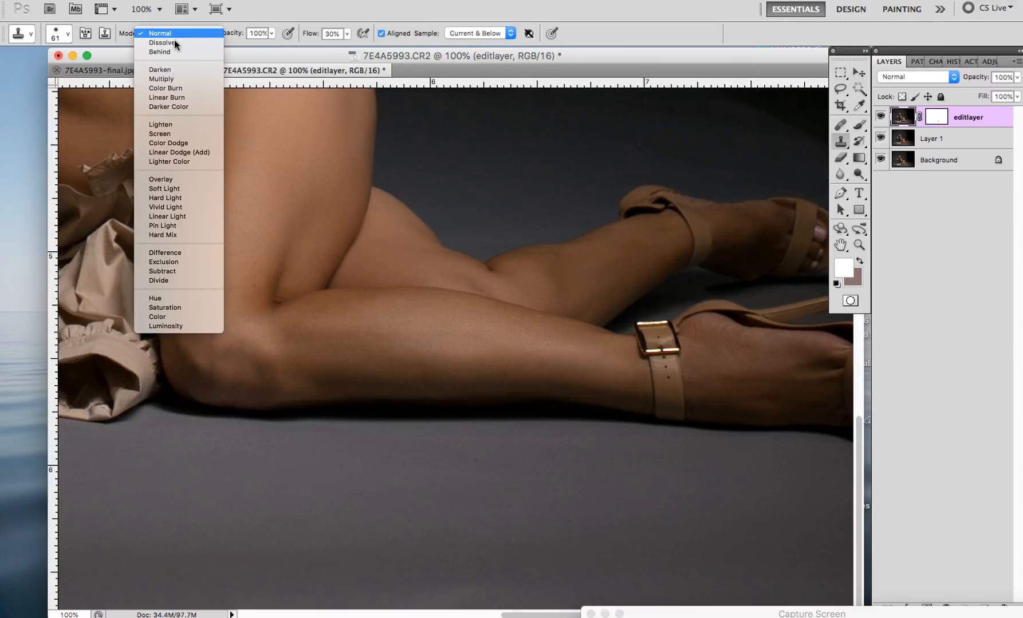
pyautogui.click(178, 125)
pyautogui.keyDown('alt'); pyautogui.click(440, 368); pyautogui.keyUp('alt')
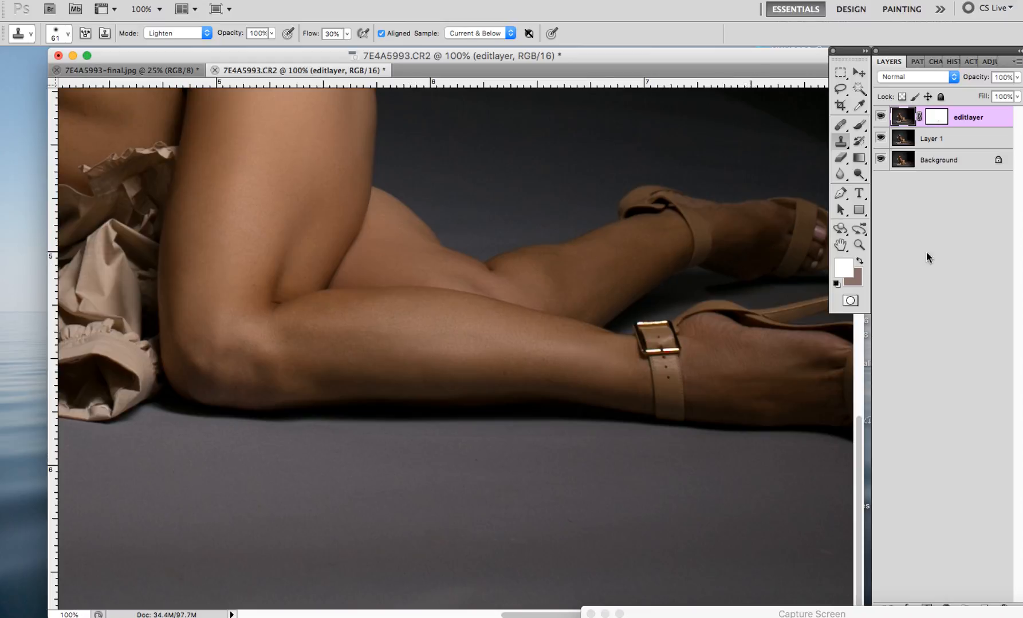
# - Lasso a large oval around the upper arm, back, waist and hip, and open the selection in Liquify
pyautogui.click(840, 245)
pyautogui.moveTo(427, 219); pyautogui.dragTo(607, 368)
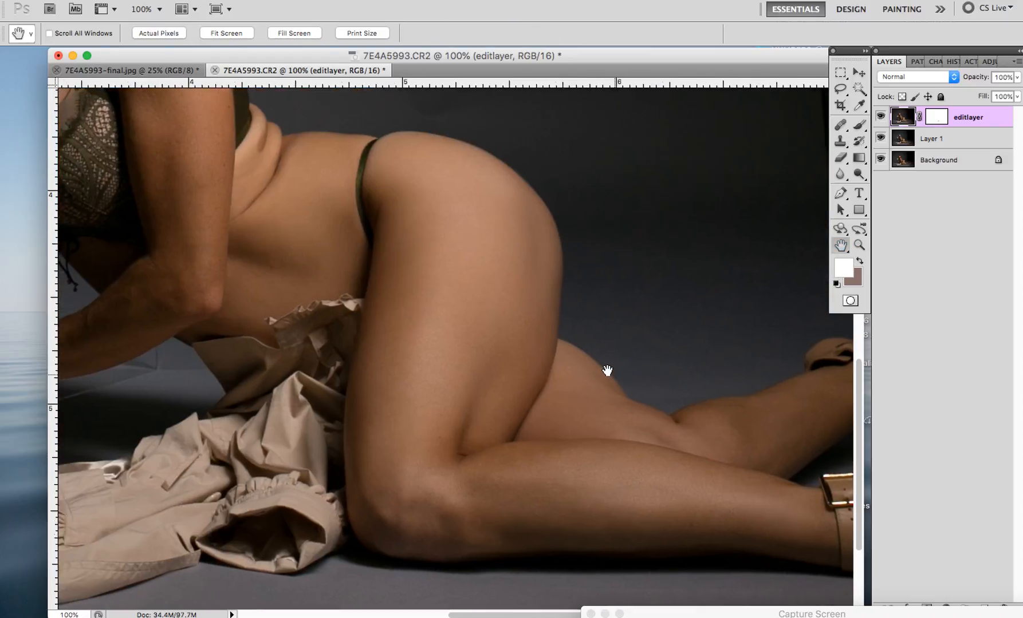
pyautogui.moveTo(487, 205); pyautogui.dragTo(533, 227)
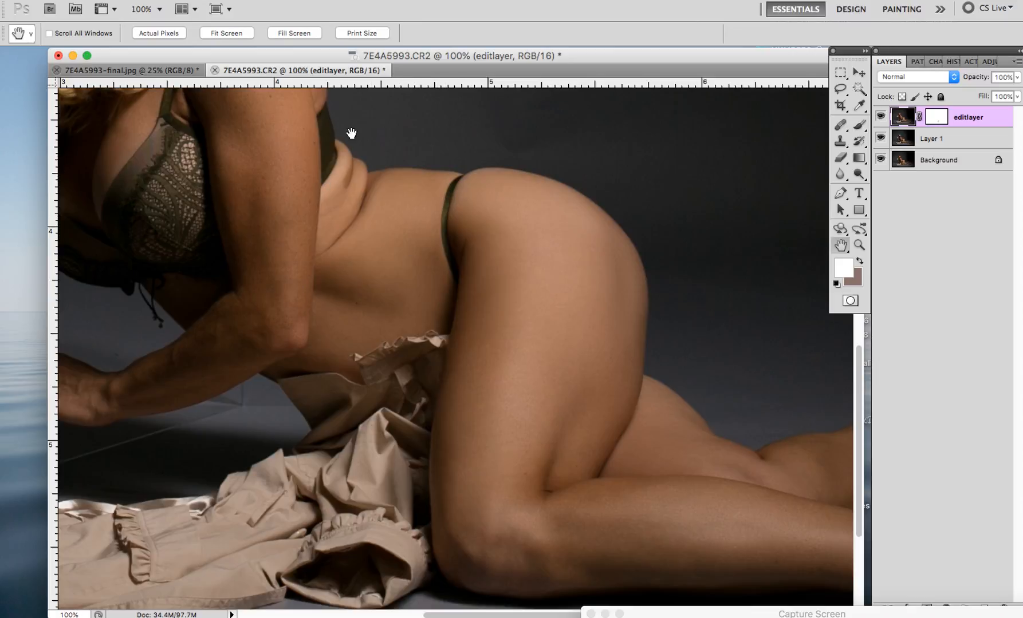
pyautogui.moveTo(341, 235); pyautogui.dragTo(420, 327)
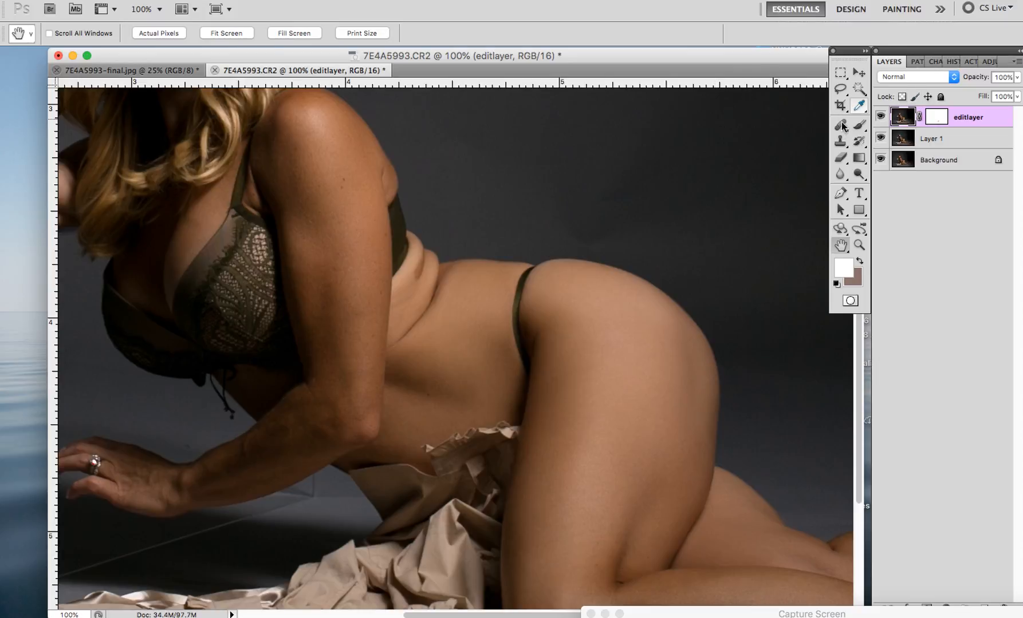
pyautogui.click(840, 89)
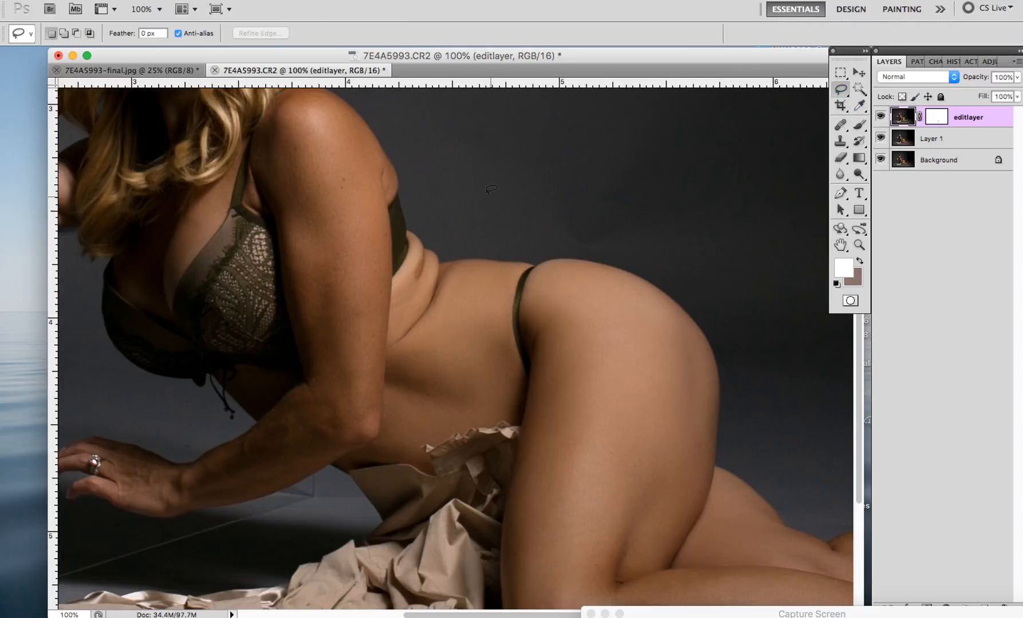
pyautogui.moveTo(491, 189)
pyautogui.mouseDown()
pyautogui.moveTo(351, 58)
pyautogui.moveTo(410, 89)
pyautogui.moveTo(583, 425)
pyautogui.moveTo(730, 185)
pyautogui.moveTo(297, 63)
pyautogui.moveTo(238, 105)
pyautogui.moveTo(220, 86)
pyautogui.mouseUp()
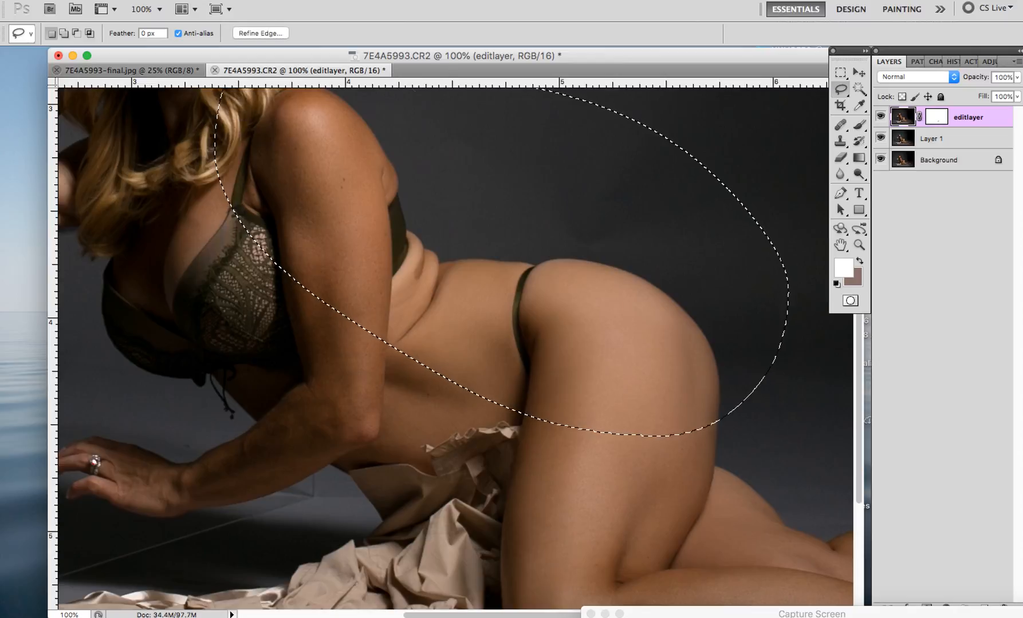
pyautogui.click(321, 0)
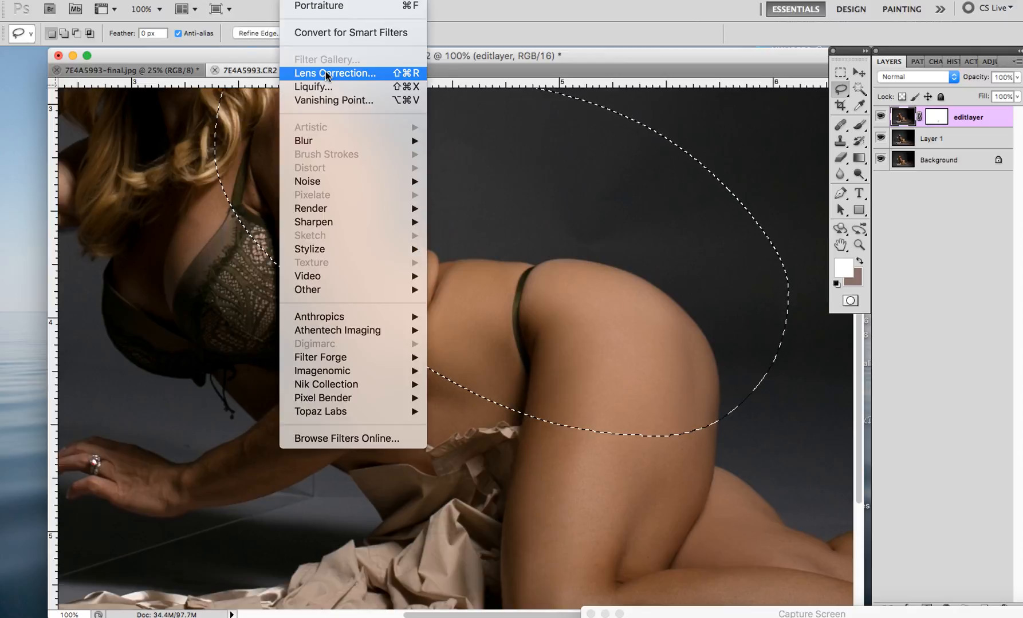
pyautogui.click(329, 88)
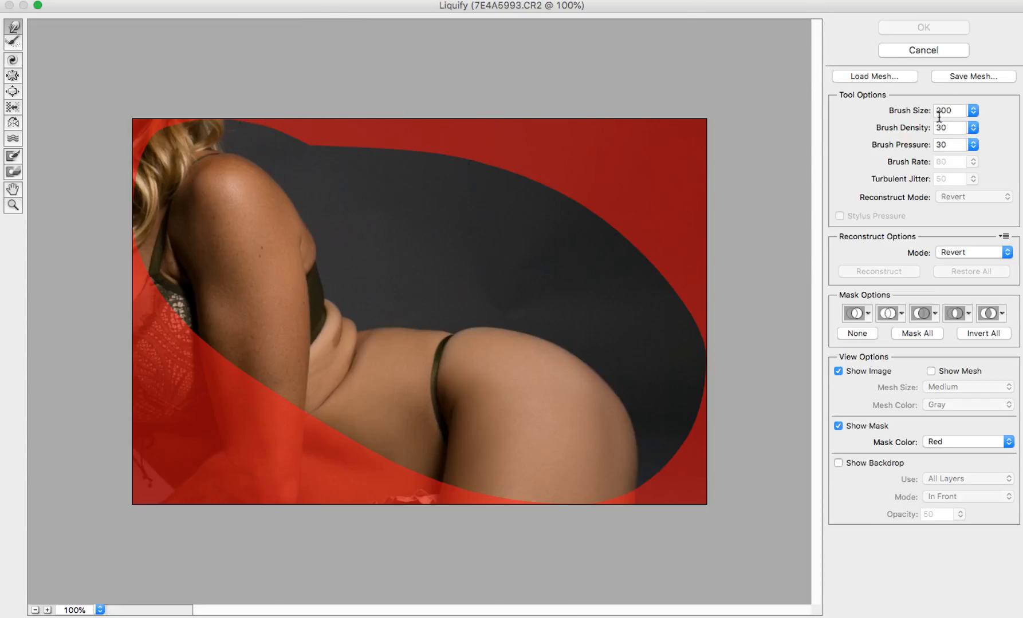
# - Nudge in the upper arm's back edge with a size 100 brush and push in the skin folds below the bra band with size 50
pyautogui.click(938, 112)
pyautogui.moveTo(331, 229); pyautogui.dragTo(308, 239)
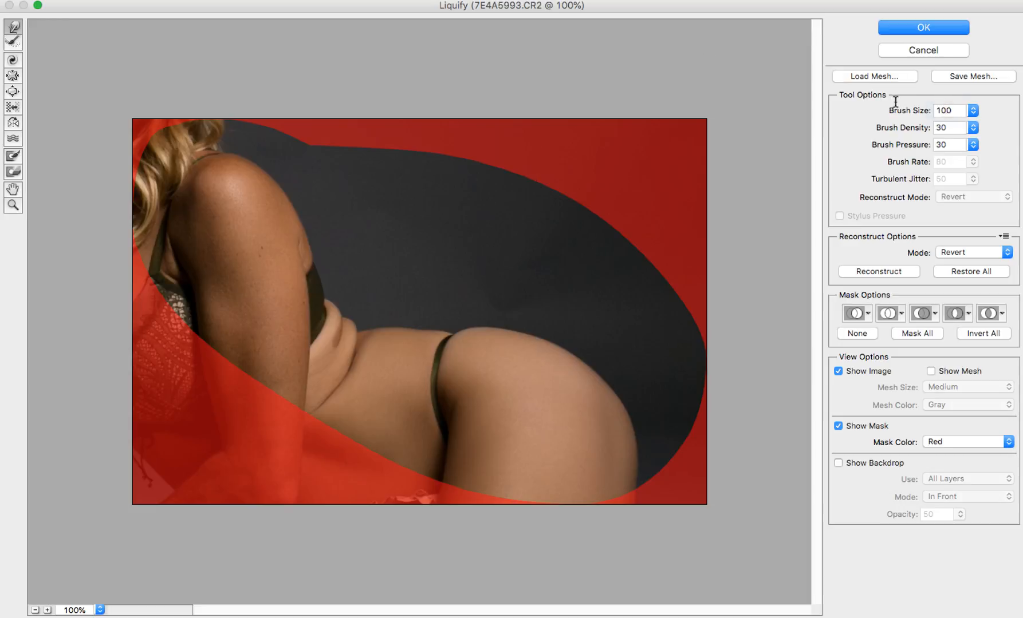
pyautogui.doubleClick(949, 109)
pyautogui.write('50')
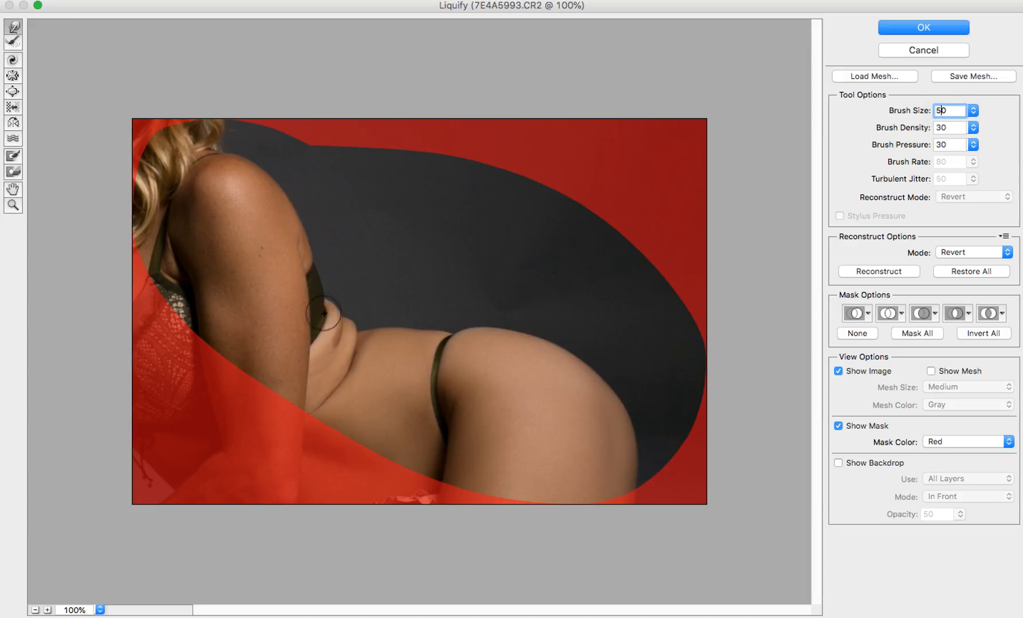
pyautogui.click(324, 313)
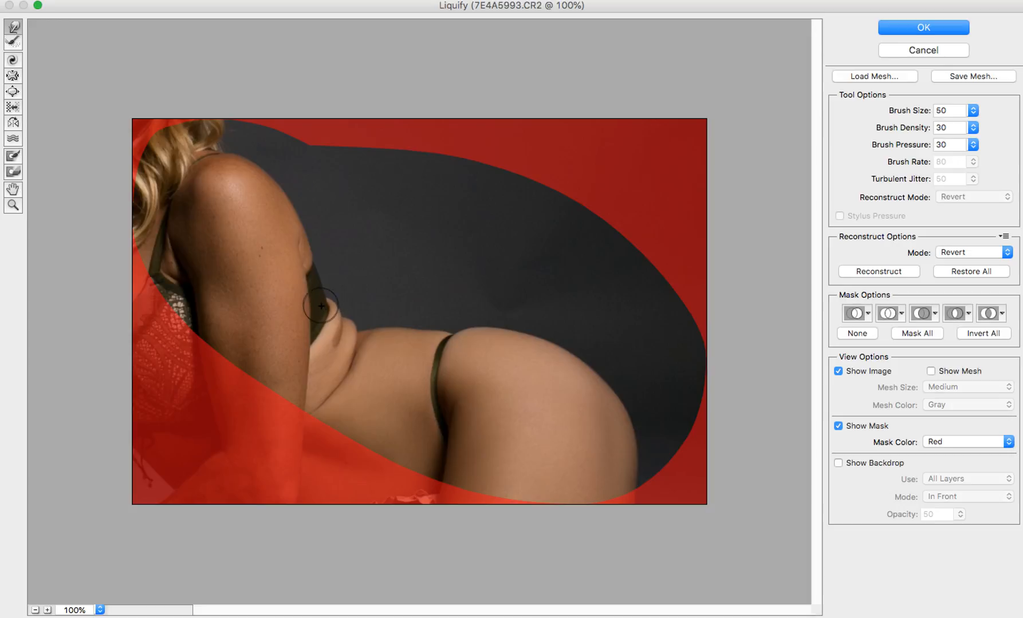
pyautogui.moveTo(322, 305)
pyautogui.mouseDown()
pyautogui.moveTo(382, 321)
pyautogui.moveTo(364, 309)
pyautogui.moveTo(351, 331)
pyautogui.moveTo(357, 309)
pyautogui.moveTo(349, 331)
pyautogui.moveTo(351, 292)
pyautogui.moveTo(340, 291)
pyautogui.moveTo(340, 311)
pyautogui.moveTo(337, 282)
pyautogui.moveTo(336, 311)
pyautogui.moveTo(378, 303)
pyautogui.moveTo(337, 317)
pyautogui.moveTo(370, 309)
pyautogui.moveTo(352, 316)
pyautogui.moveTo(375, 321)
pyautogui.mouseUp()
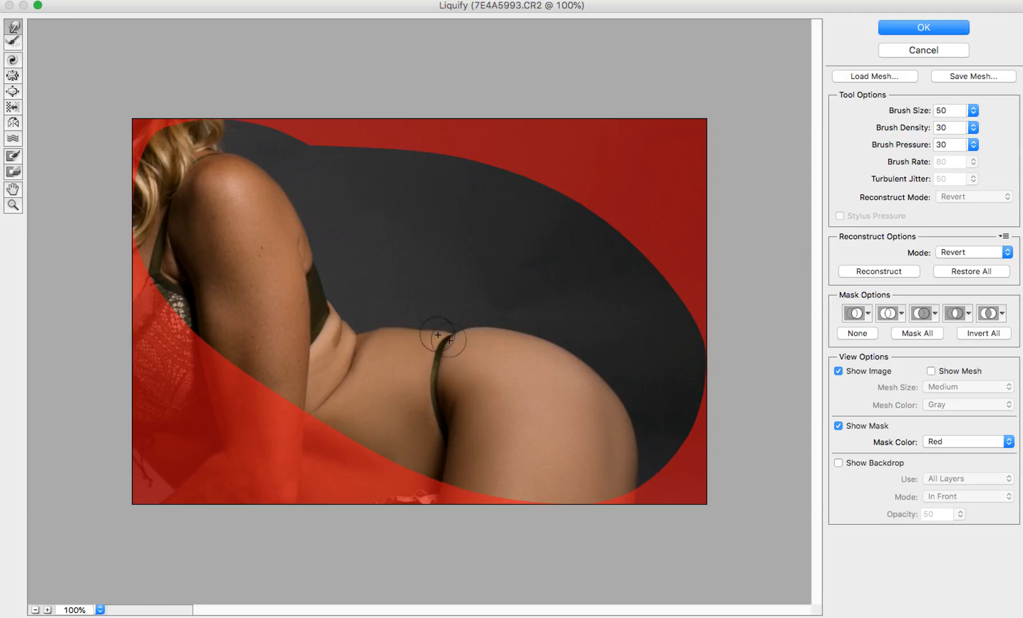
pyautogui.moveTo(438, 338)
pyautogui.mouseDown()
pyautogui.moveTo(467, 338)
pyautogui.moveTo(483, 318)
pyautogui.mouseUp()
# - Smooth the lower back's contour between the bra band and hip strap, pushing it with Liquify brush sizes 120 and 70
pyautogui.doubleClick(939, 113)
pyautogui.write('120')
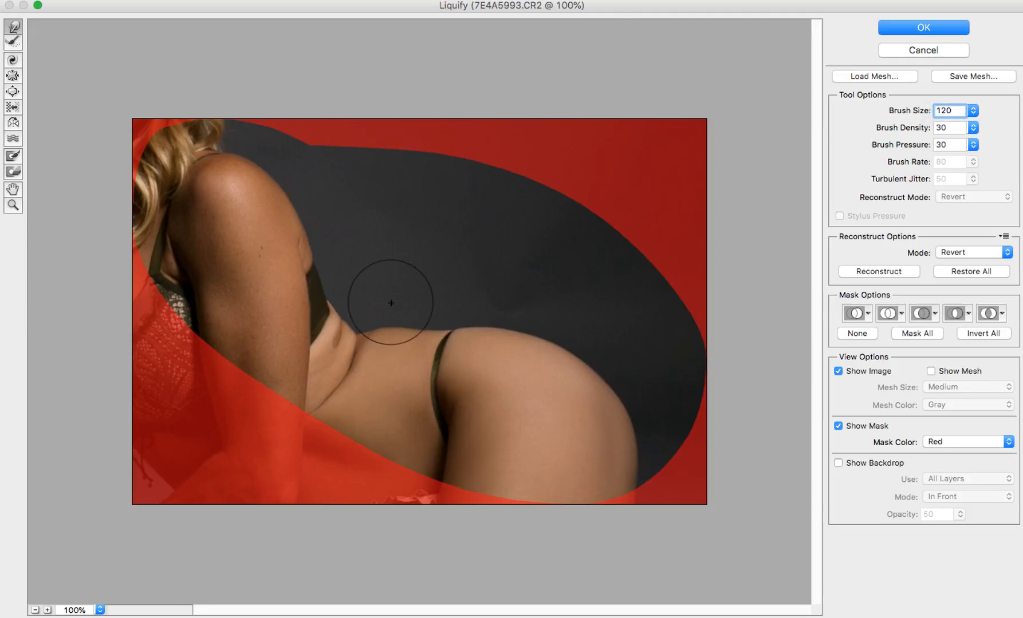
pyautogui.moveTo(391, 303)
pyautogui.mouseDown()
pyautogui.moveTo(390, 333)
pyautogui.moveTo(367, 313)
pyautogui.moveTo(369, 334)
pyautogui.moveTo(396, 308)
pyautogui.moveTo(417, 309)
pyautogui.moveTo(353, 349)
pyautogui.moveTo(369, 293)
pyautogui.mouseUp()
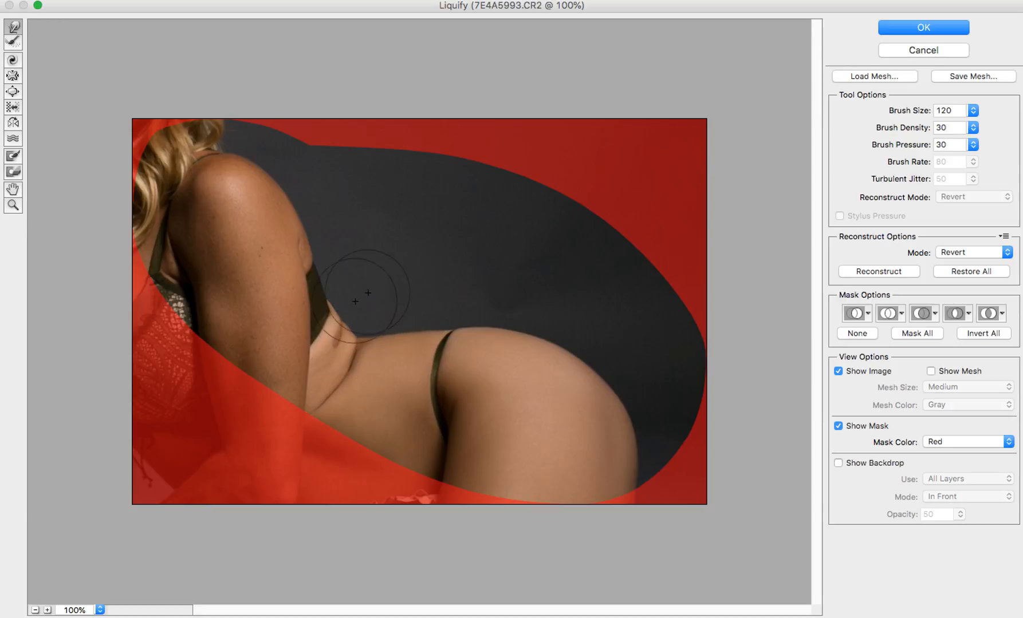
pyautogui.doubleClick(946, 107)
pyautogui.write('70')
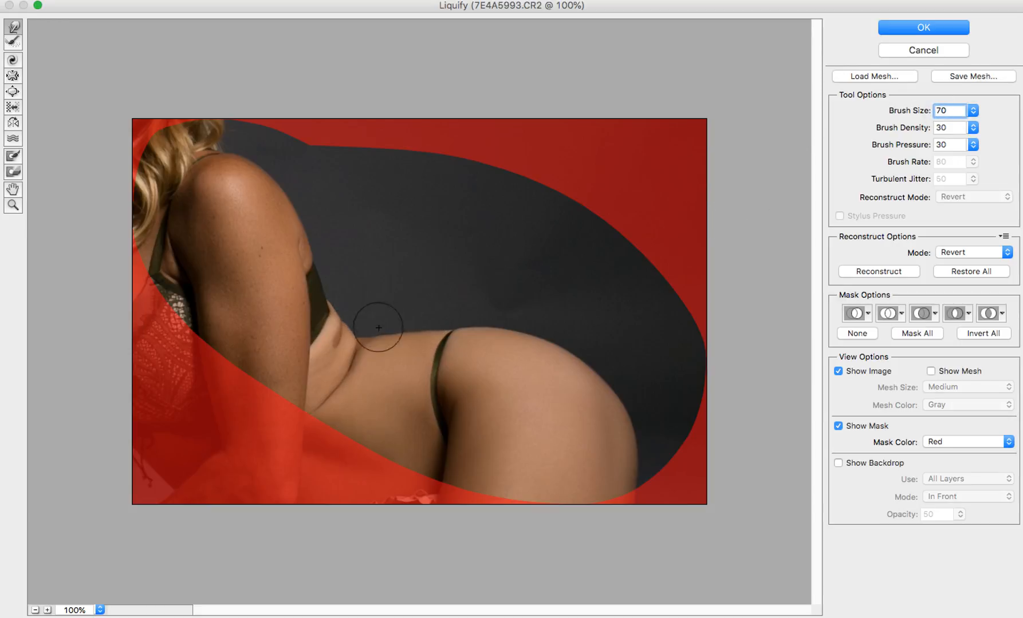
pyautogui.click(378, 324)
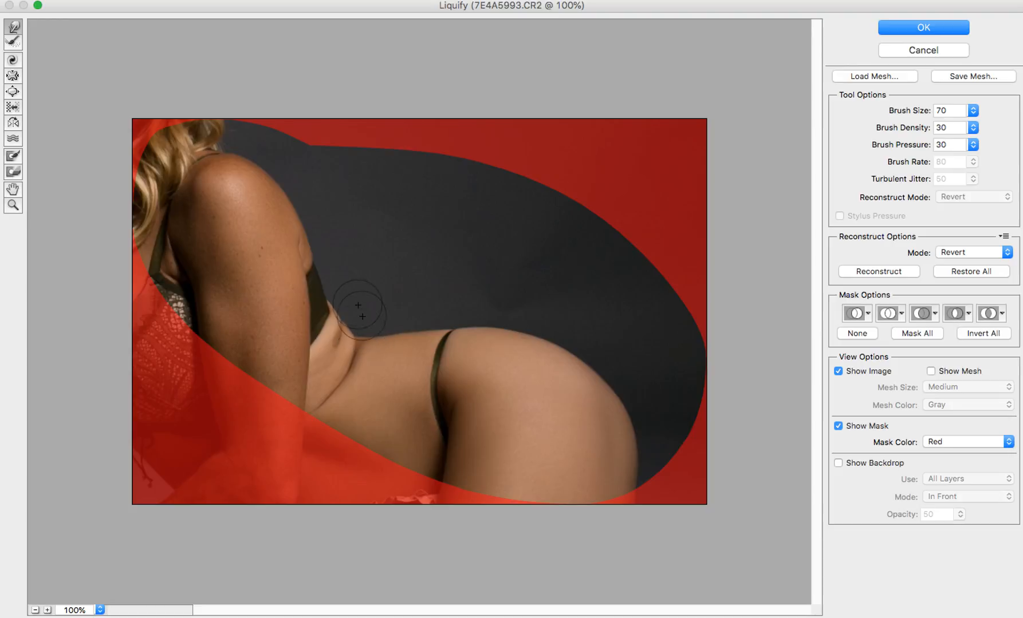
pyautogui.moveTo(353, 311); pyautogui.dragTo(340, 295)
# - Refine the edge just below the bra band with a smaller brush and apply the Liquify changes
pyautogui.click(939, 111)
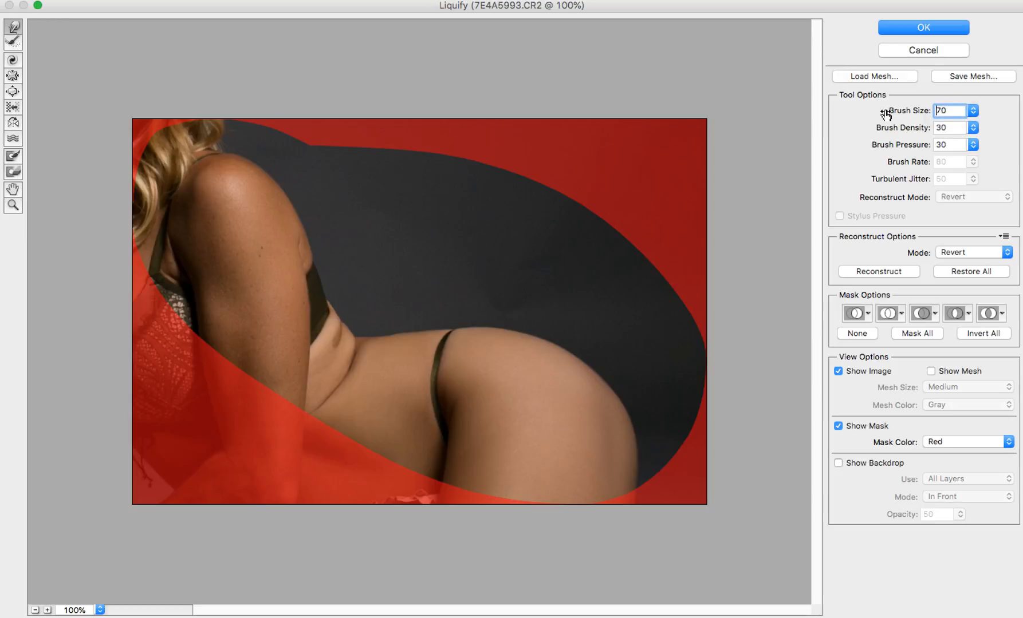
pyautogui.press('Delete')
pyautogui.write('3')
pyautogui.click(335, 316)
pyautogui.click(904, 30)
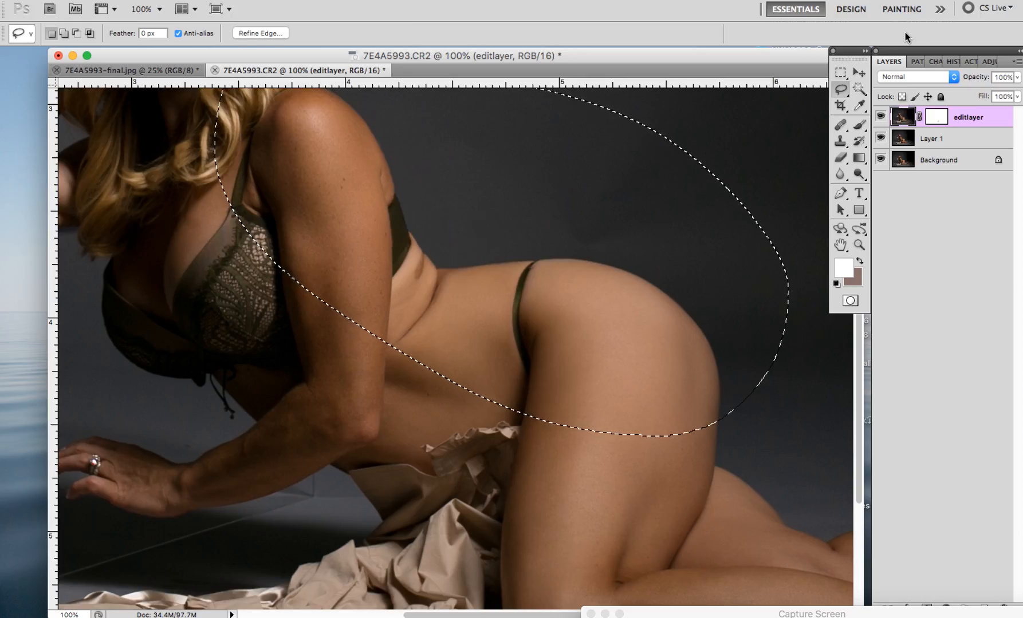
# - Compare the body contours before and after the Liquify changes, and clear the oval selection
pyautogui.press('super+z')
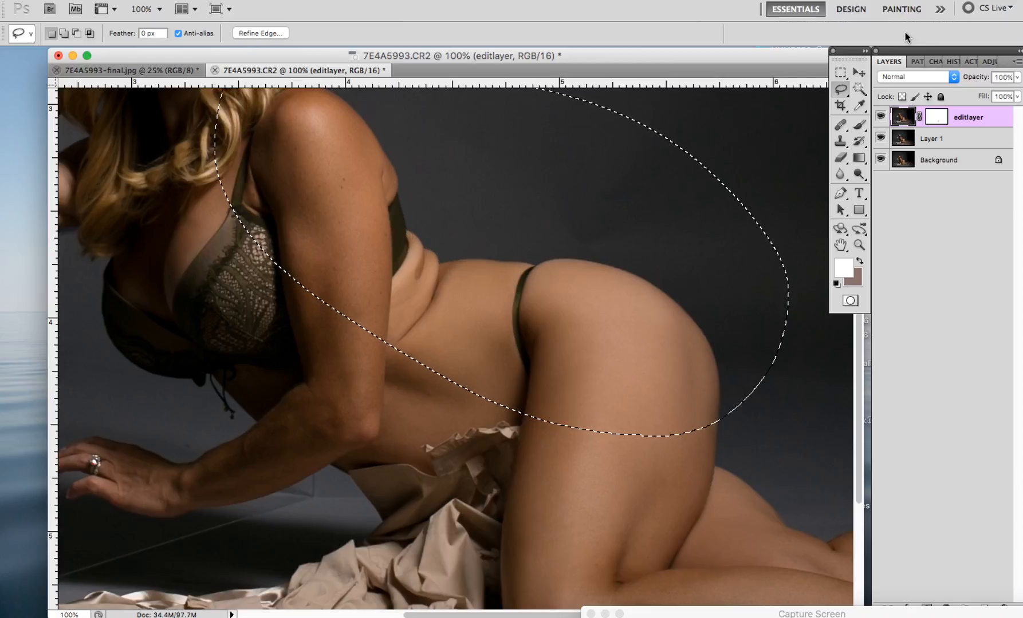
pyautogui.press('super+z')
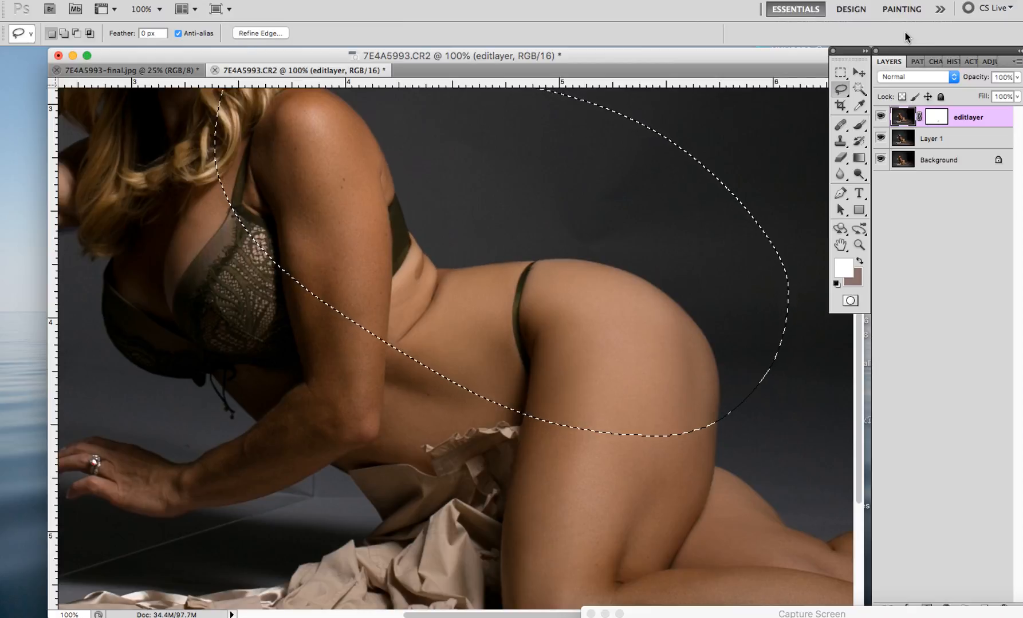
pyautogui.press('super+d')
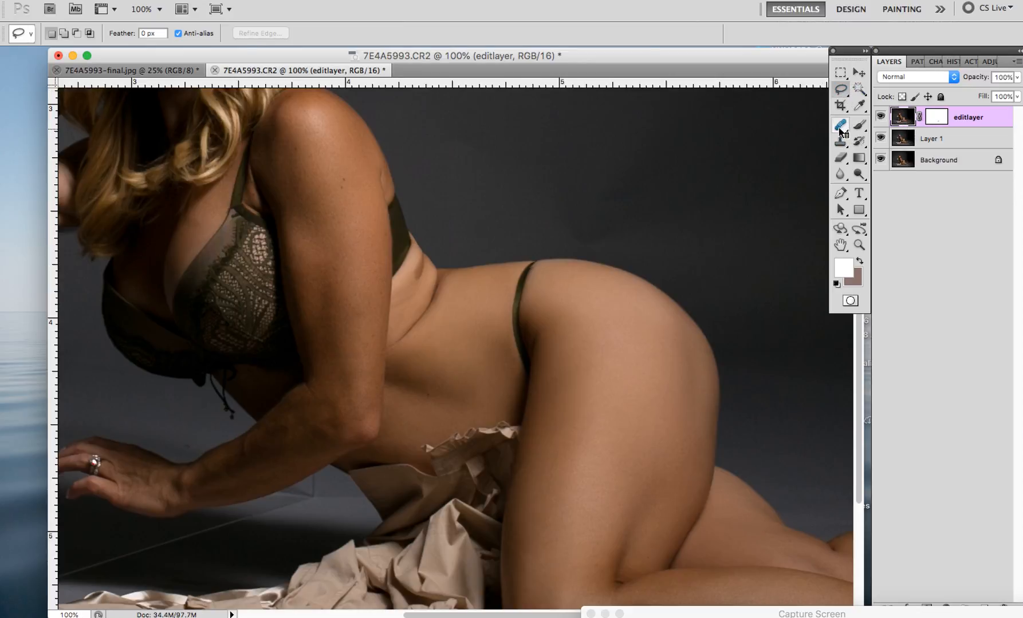
# - Patch the long diagonal skin crease below the bra band with smooth skin from the lower back
pyautogui.moveTo(840, 125)
pyautogui.mouseDown()
pyautogui.moveTo(859, 123)
pyautogui.moveTo(910, 152)
pyautogui.mouseUp()
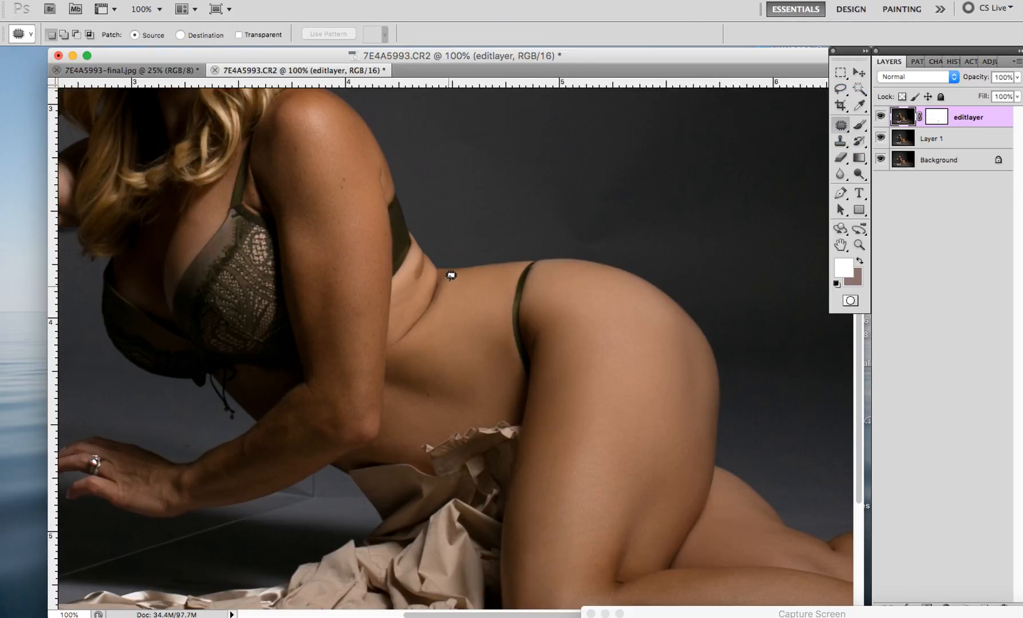
pyautogui.moveTo(434, 267)
pyautogui.mouseDown()
pyautogui.moveTo(389, 334)
pyautogui.moveTo(390, 355)
pyautogui.moveTo(450, 298)
pyautogui.moveTo(450, 274)
pyautogui.moveTo(486, 296)
pyautogui.mouseUp()
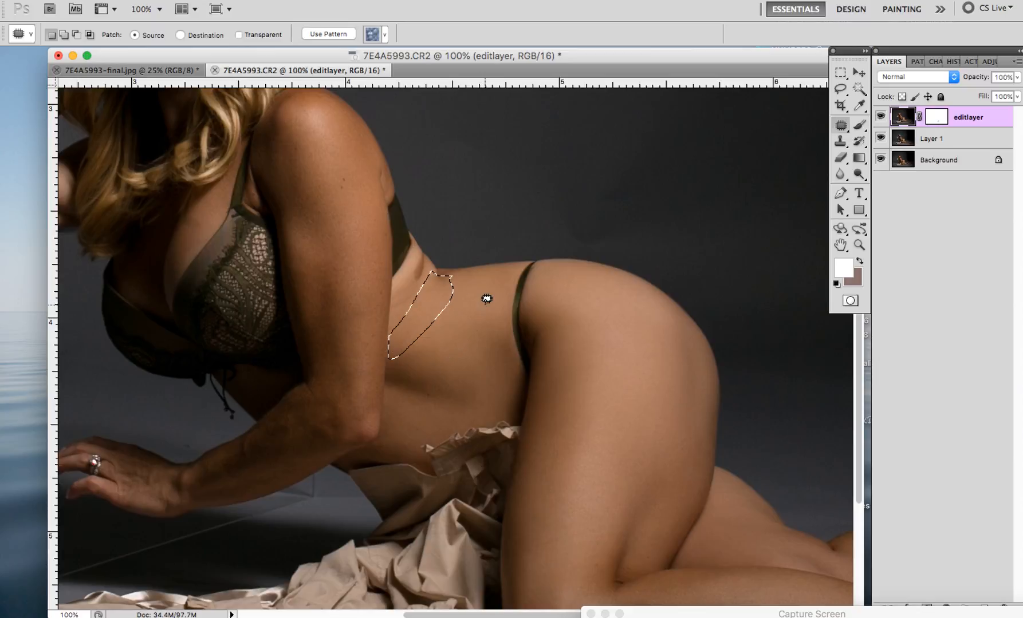
pyautogui.click(484, 304)
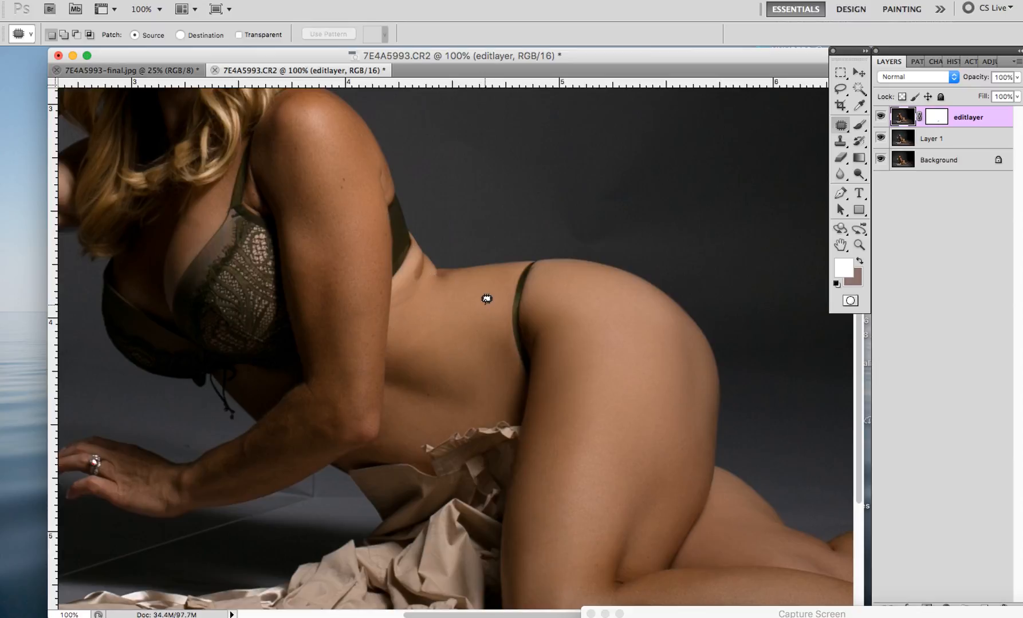
# - Blend the patched waist skin with the Clone Stamp at 30% flow, trying the Darken mode and returning to Lighten
pyautogui.click(840, 141)
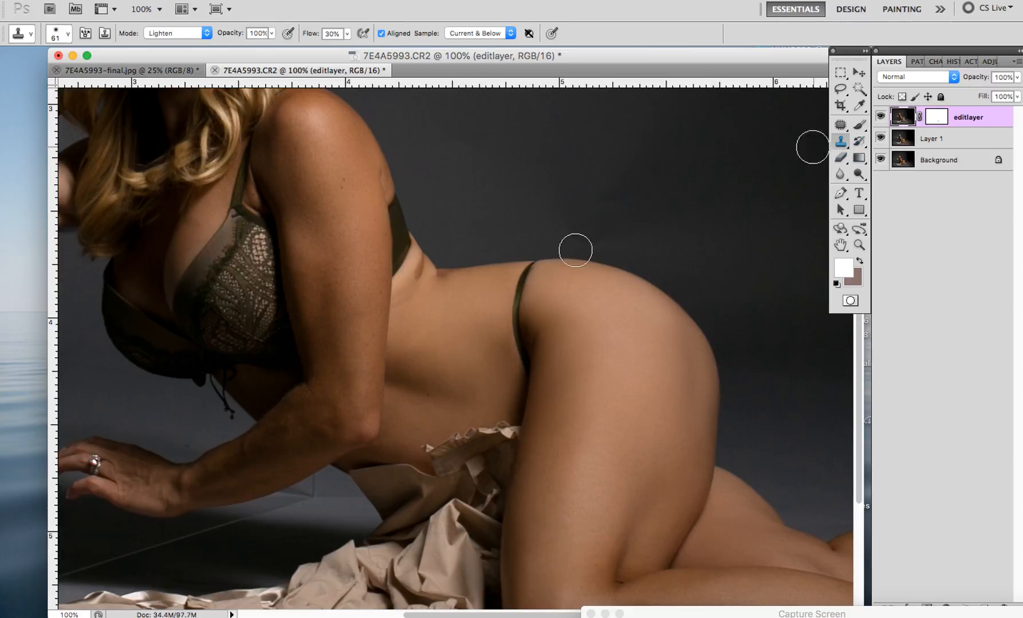
pyautogui.keyDown('alt'); pyautogui.click(413, 340); pyautogui.keyUp('alt')
pyautogui.moveTo(452, 264); pyautogui.dragTo(490, 261)
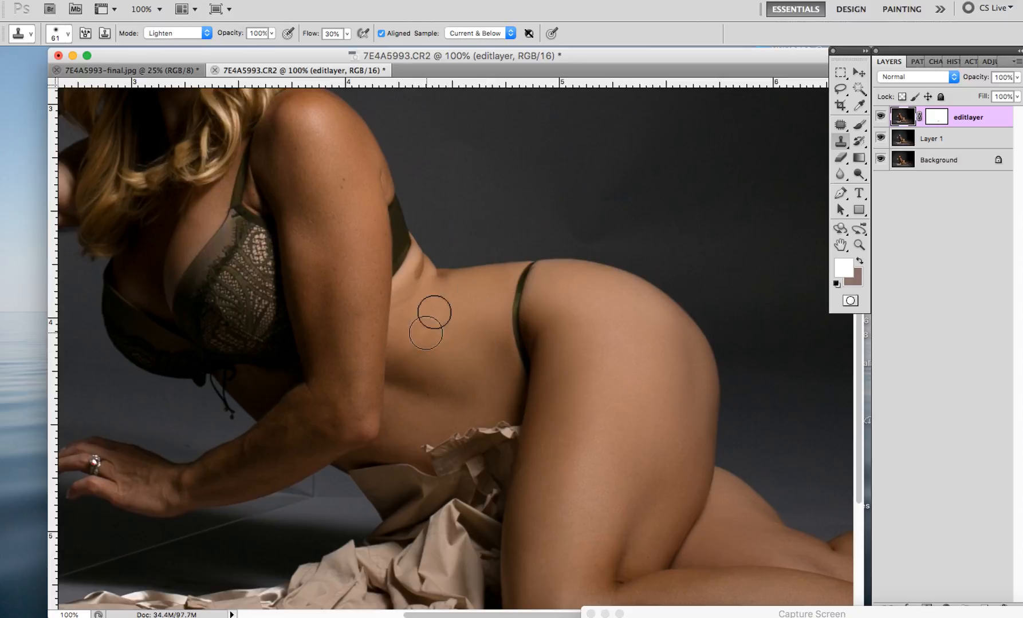
pyautogui.click(165, 34)
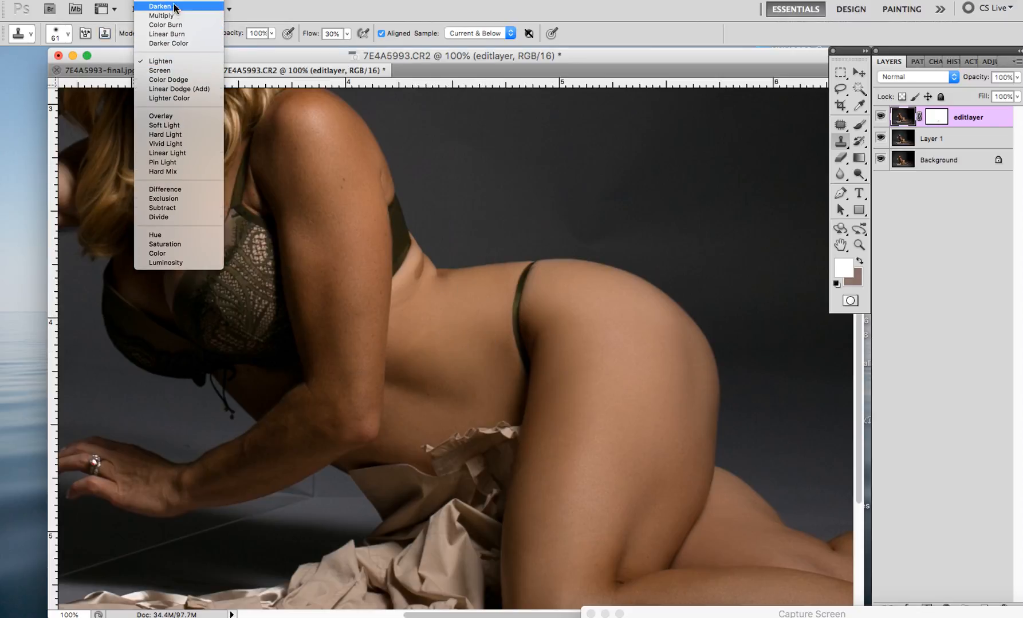
pyautogui.click(169, 7)
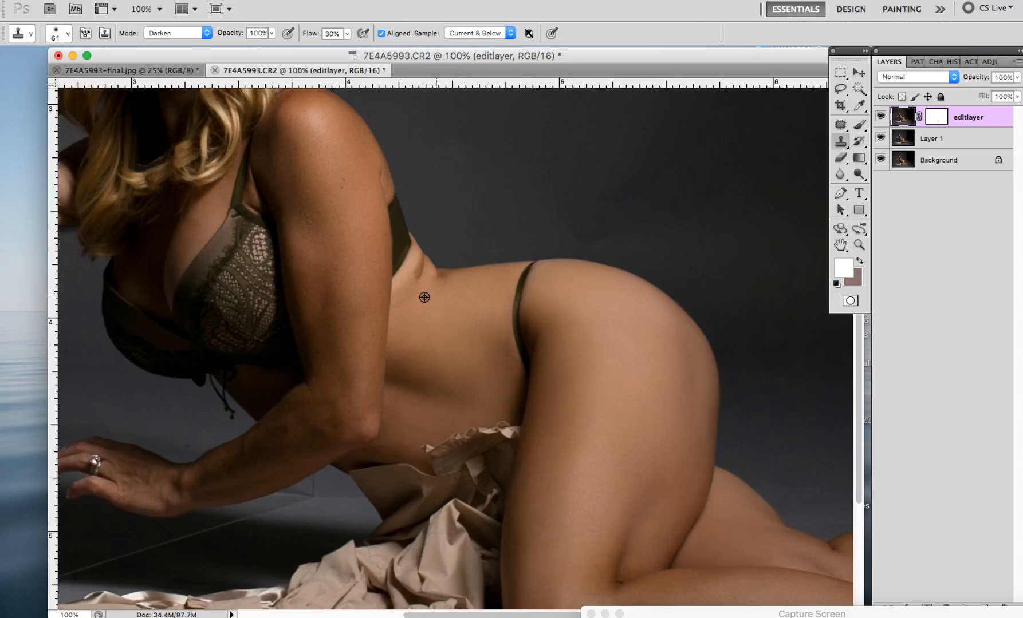
pyautogui.click(170, 32)
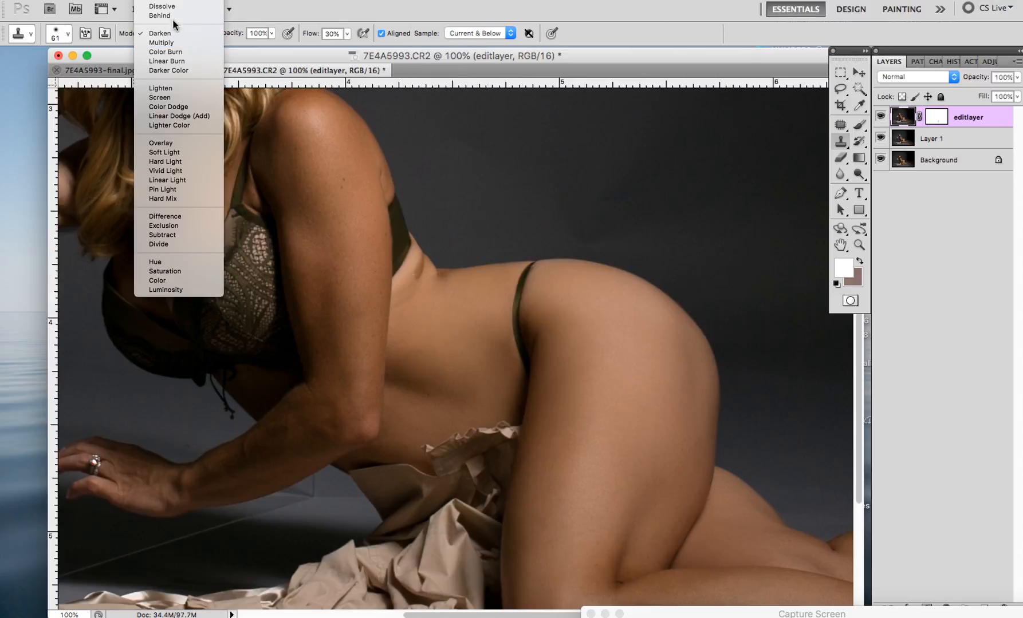
pyautogui.click(180, 86)
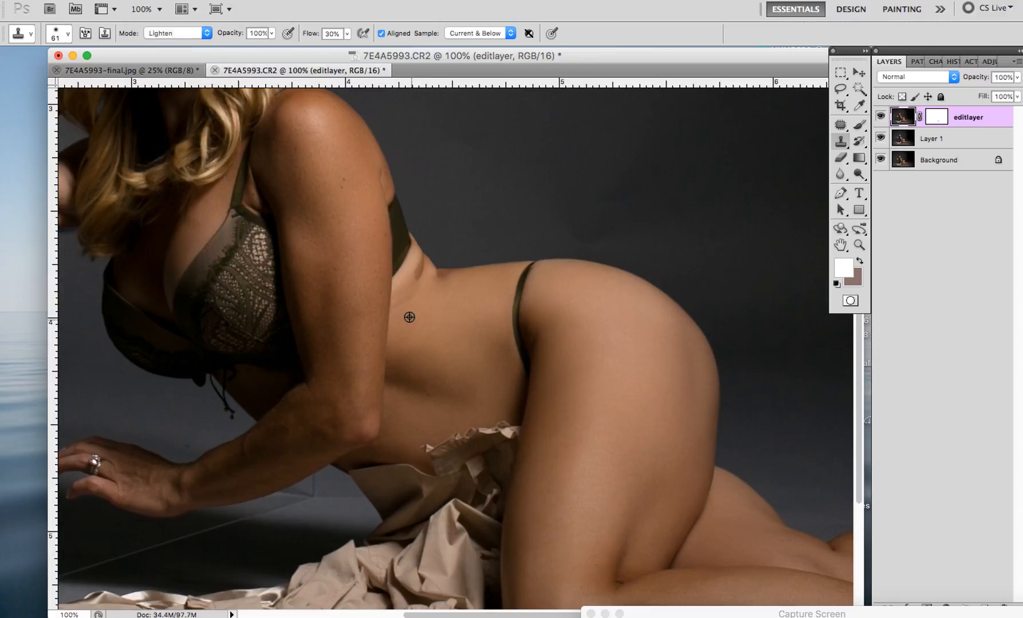
# - Heal the remaining skin fold just below the bra band with the Healing Brush
pyautogui.click(844, 131)
pyautogui.click(899, 139)
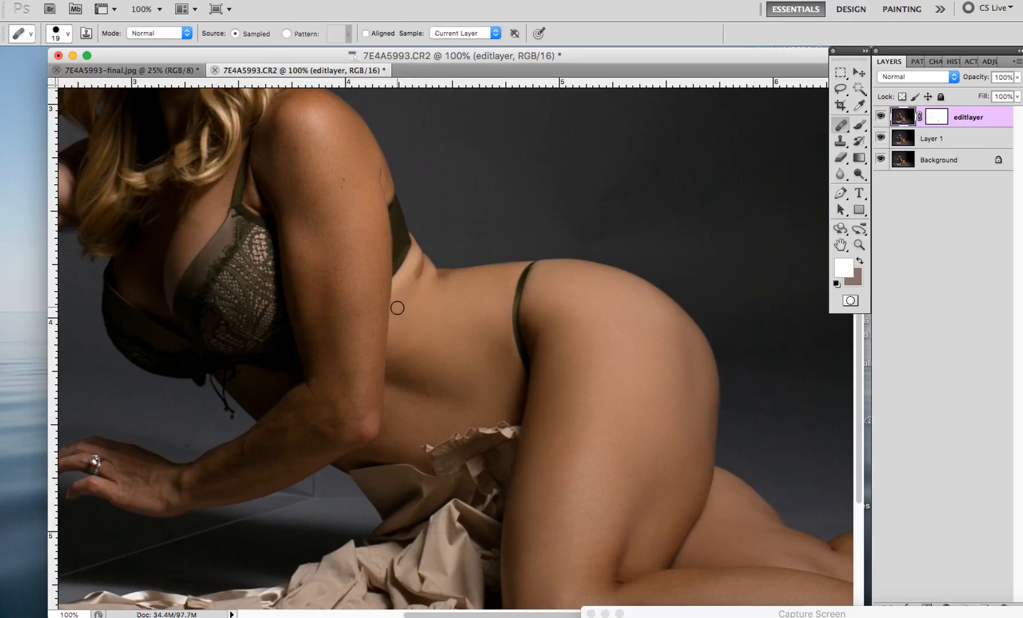
pyautogui.click(465, 250)
pyautogui.click(528, 237)
# - Clone skin over the fold beside the dark notch in the back contour, using a 28 px Clone Stamp in Lighten mode
pyautogui.click(840, 141)
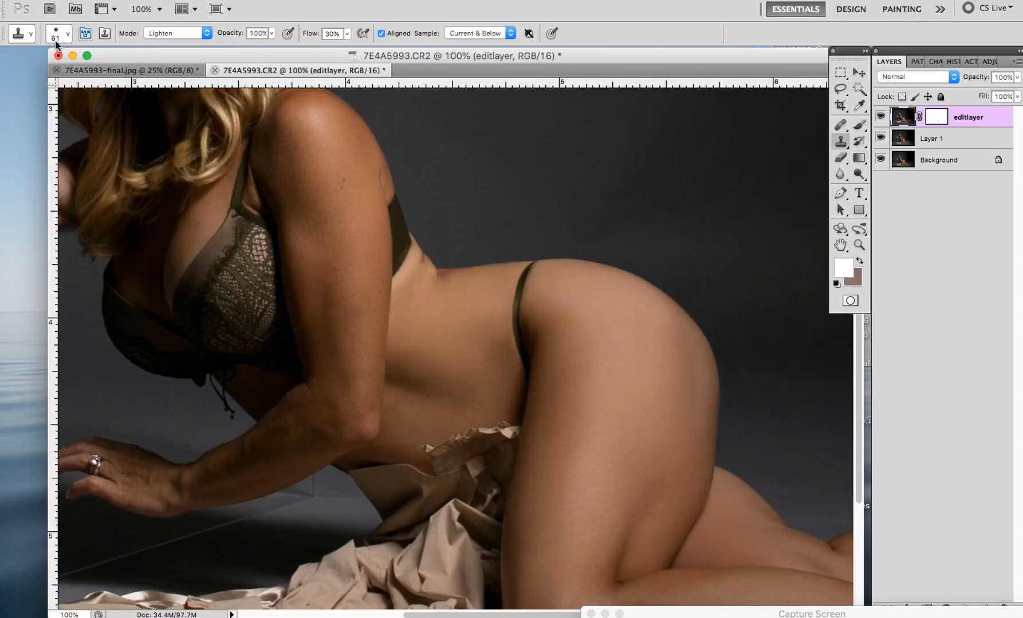
pyautogui.rightClick(38, 57)
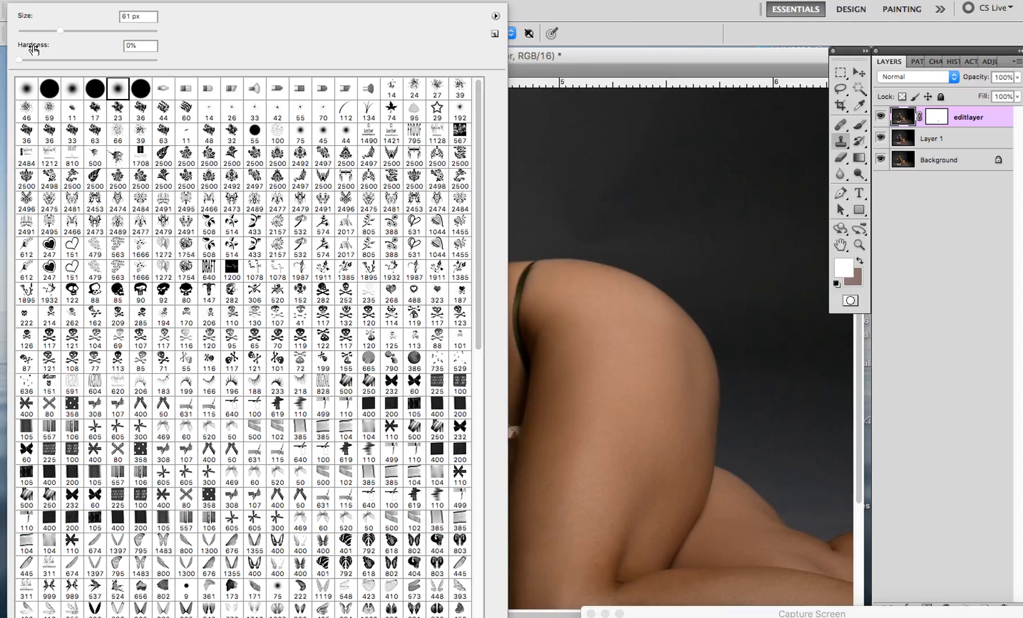
pyautogui.click(37, 30)
pyautogui.click(661, 63)
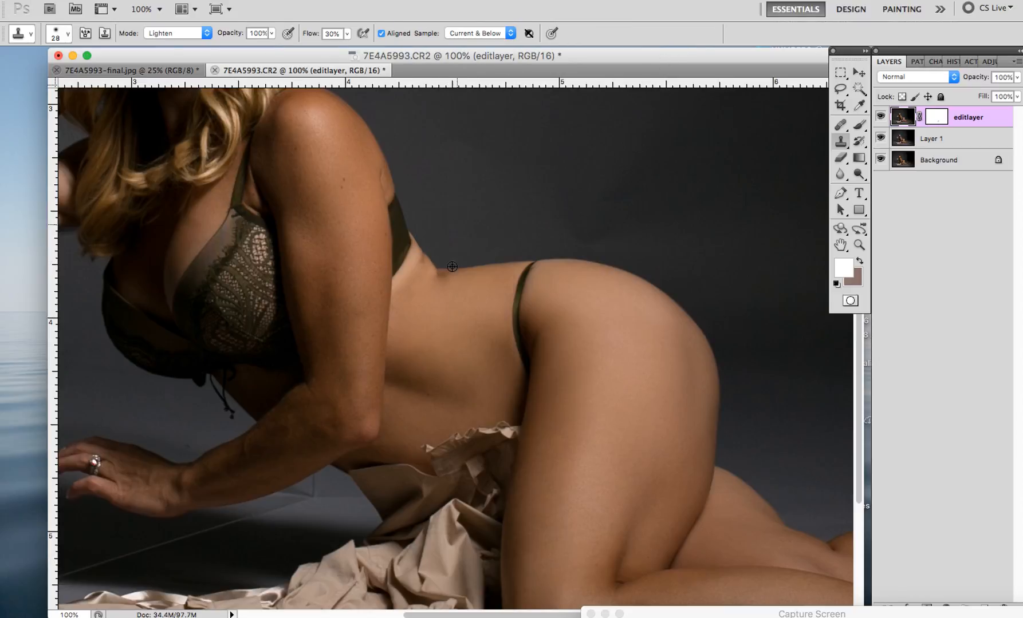
pyautogui.keyDown('alt'); pyautogui.click(427, 271); pyautogui.keyUp('alt')
# - Clone smooth skin over the uneven patches beneath the bra band with the Clone Stamp in Normal mode at 40% flow
pyautogui.click(173, 33)
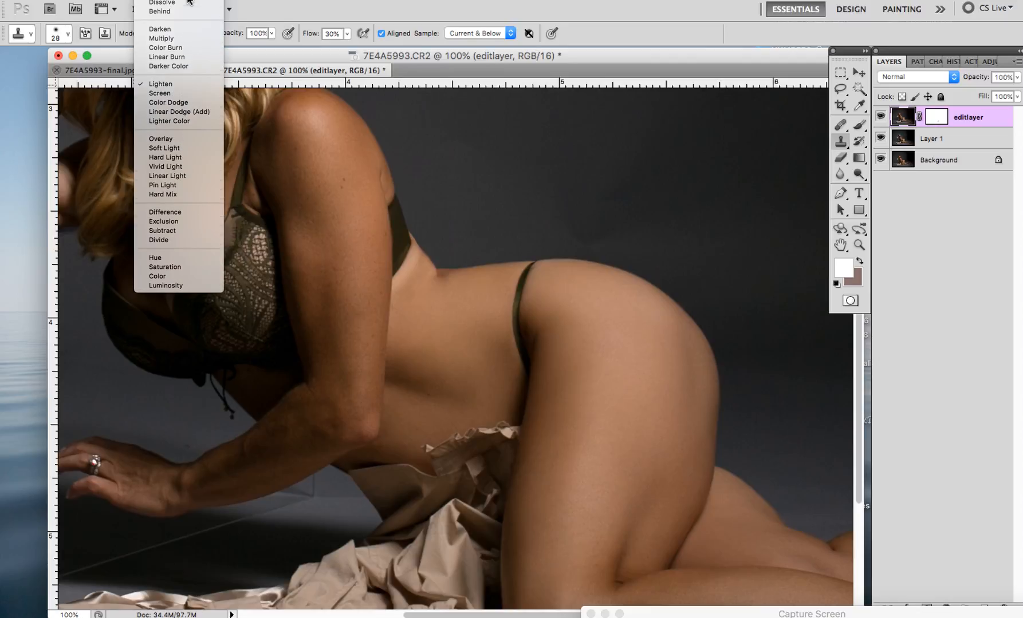
pyautogui.click(189, 2)
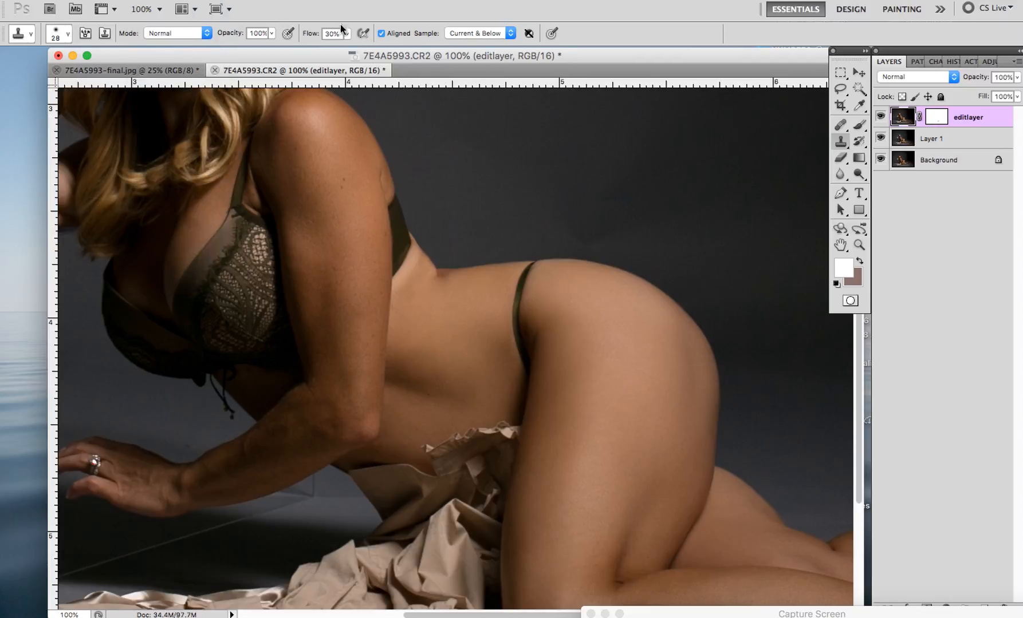
pyautogui.click(326, 32)
pyautogui.press('Return')
pyautogui.keyDown('alt'); pyautogui.click(399, 306); pyautogui.keyUp('alt')
pyautogui.click(420, 265)
pyautogui.keyDown('alt'); pyautogui.click(396, 299); pyautogui.keyUp('alt')
pyautogui.moveTo(396, 285); pyautogui.dragTo(411, 265)
pyautogui.keyDown('alt'); pyautogui.click(431, 283); pyautogui.keyUp('alt')
pyautogui.moveTo(410, 297); pyautogui.dragTo(400, 286)
# - Toggle editlayer's visibility to check the edits, and stamp all visible layers into a new layer on top
pyautogui.click(880, 118)
pyautogui.click(880, 118)
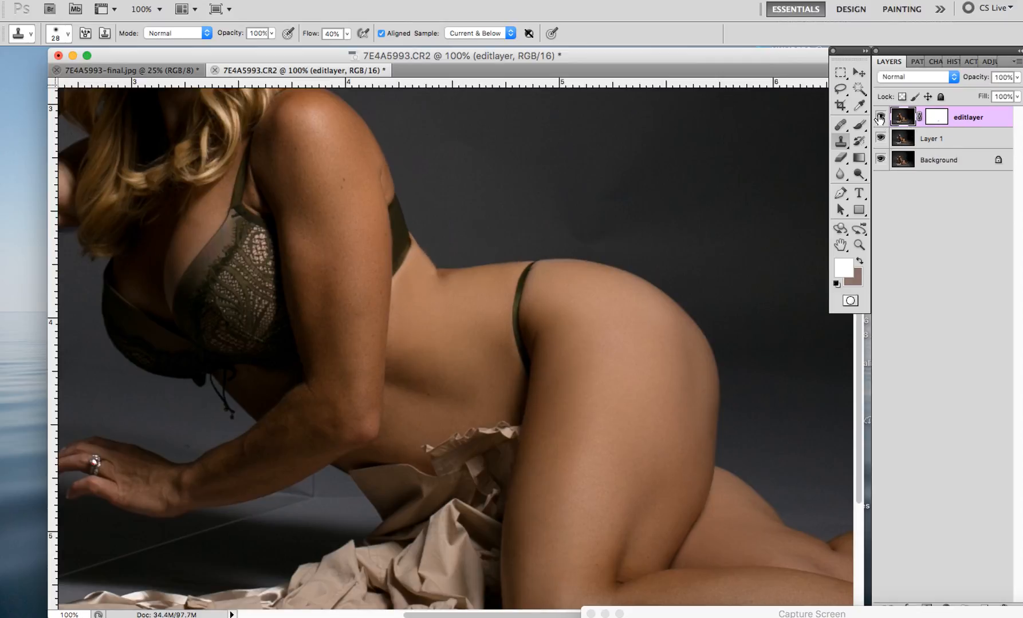
pyautogui.click(936, 117)
pyautogui.press('d')
pyautogui.press('b')
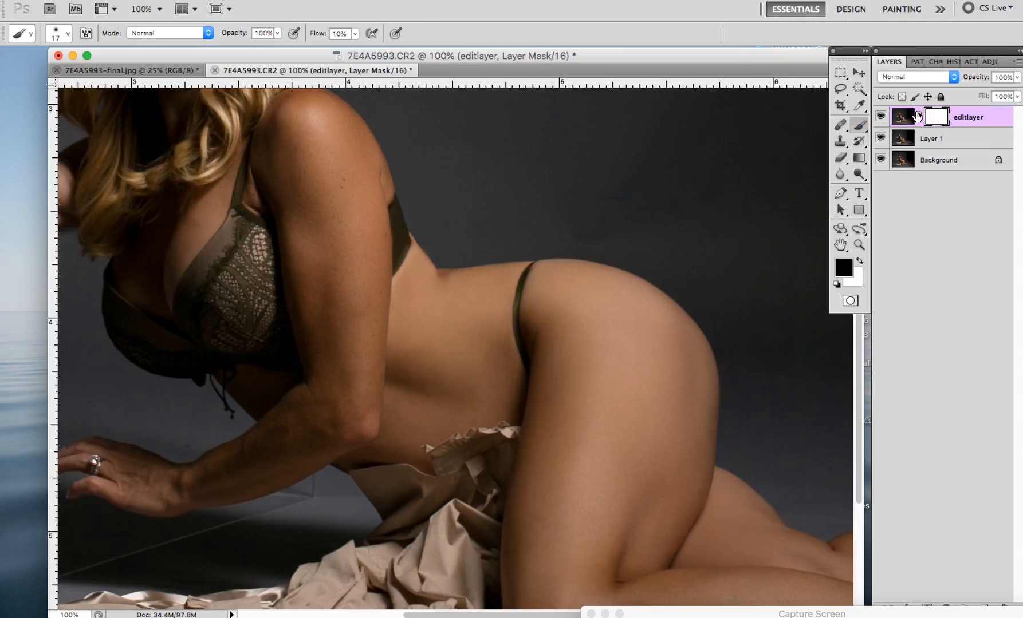
pyautogui.press('super+2')
pyautogui.press('super+alt+shift+e')
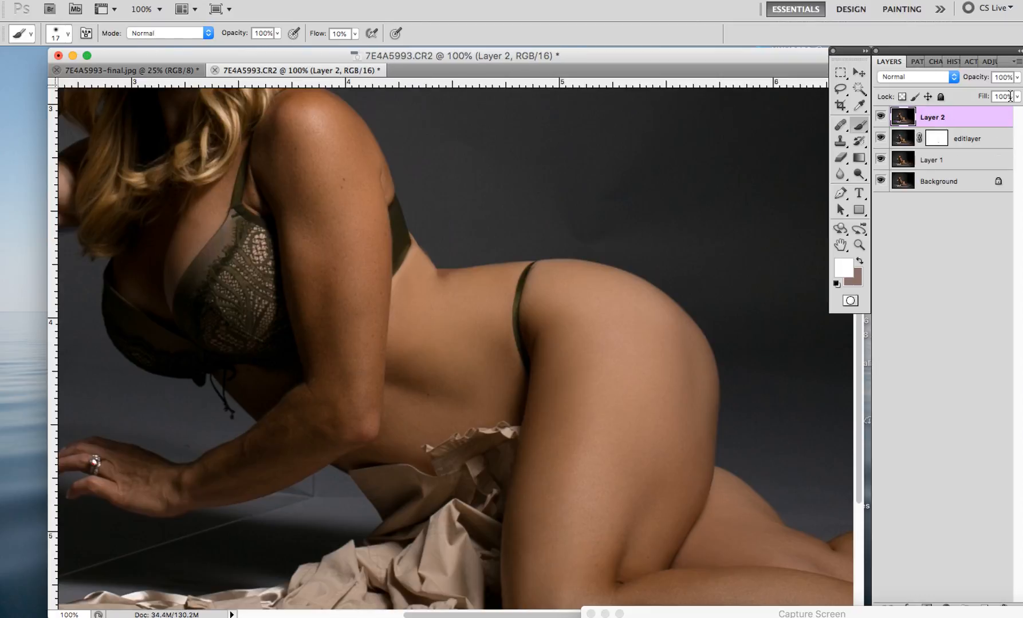
# - Clean up the back contour below the bra band on the merged layer with a 13 px Clone Stamp at 100% flow
pyautogui.click(840, 142)
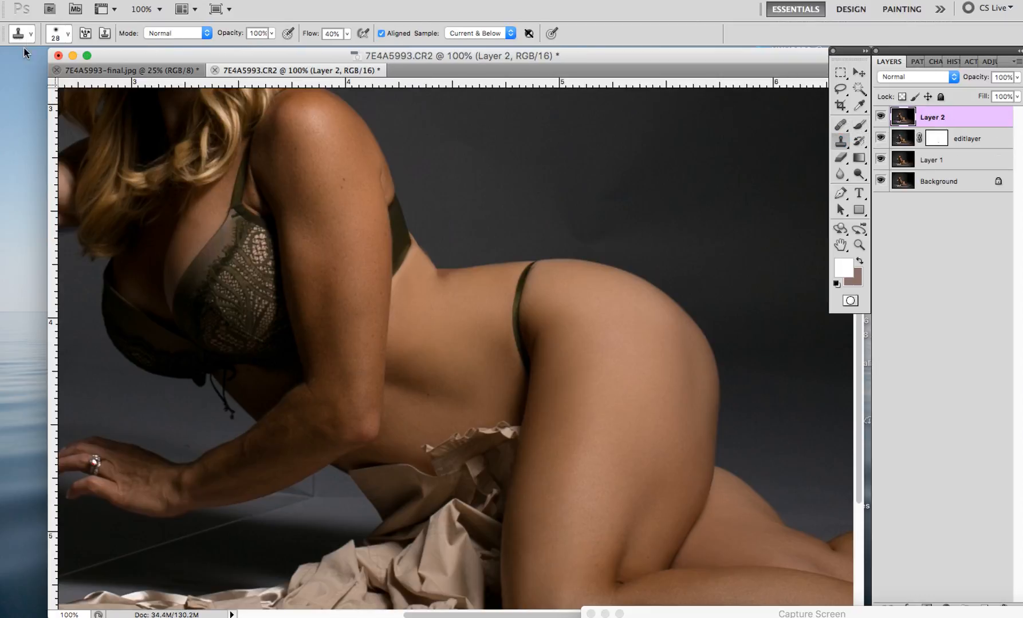
pyautogui.rightClick(44, 54)
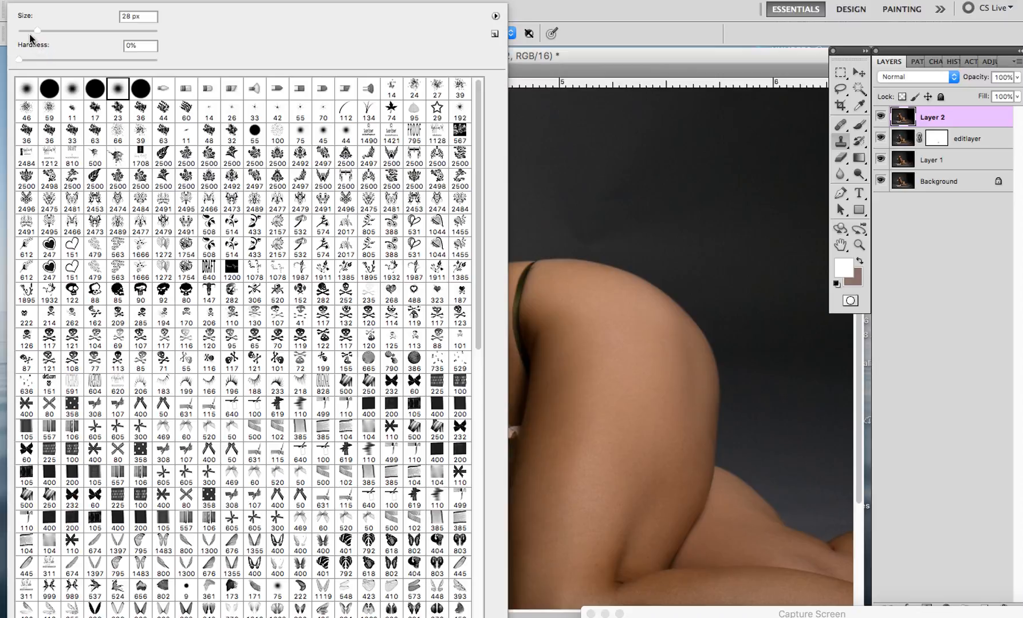
pyautogui.moveTo(28, 30); pyautogui.dragTo(38, 59)
pyautogui.press('Return')
pyautogui.click(307, 38)
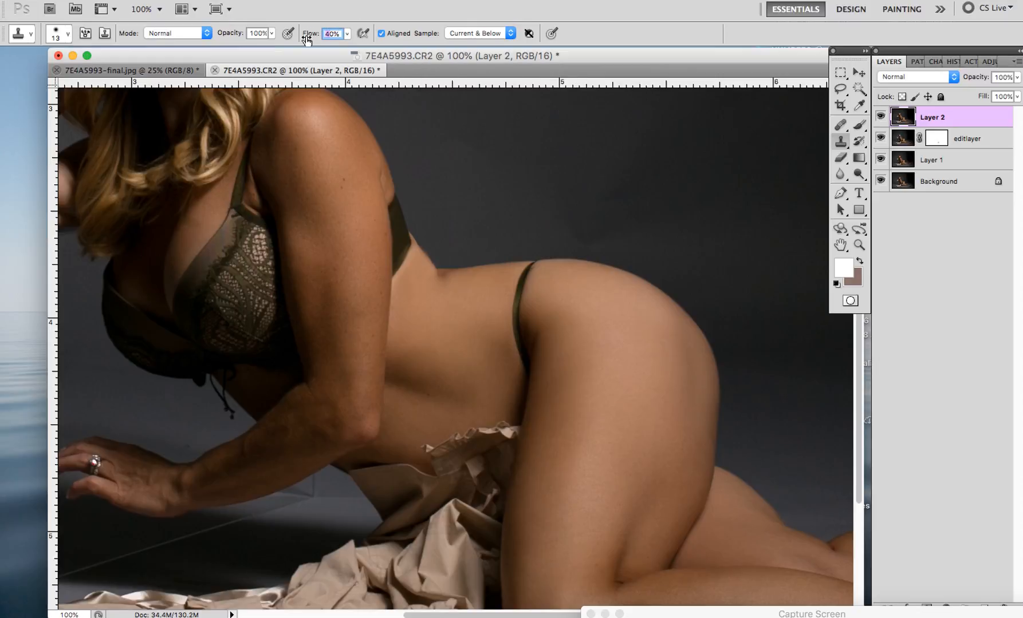
pyautogui.moveTo(307, 38); pyautogui.dragTo(334, 34)
pyautogui.press('Return')
pyautogui.hotkey('ctrl', 'z')
pyautogui.click(450, 281)
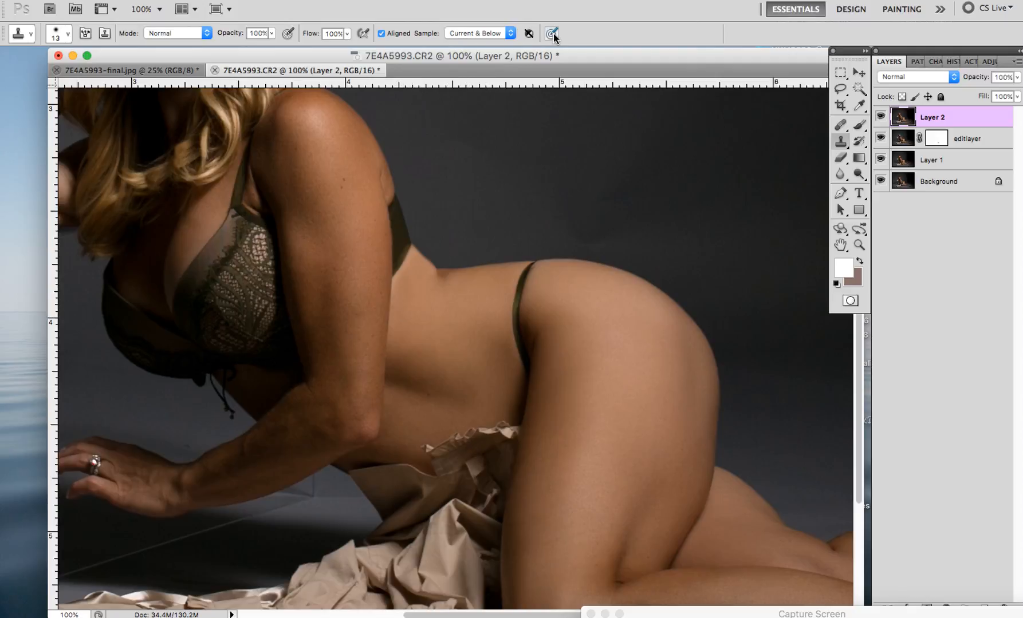
# - Lasso a rounded area around the upper arm, back and waist, and open the selection in Liquify
pyautogui.click(840, 91)
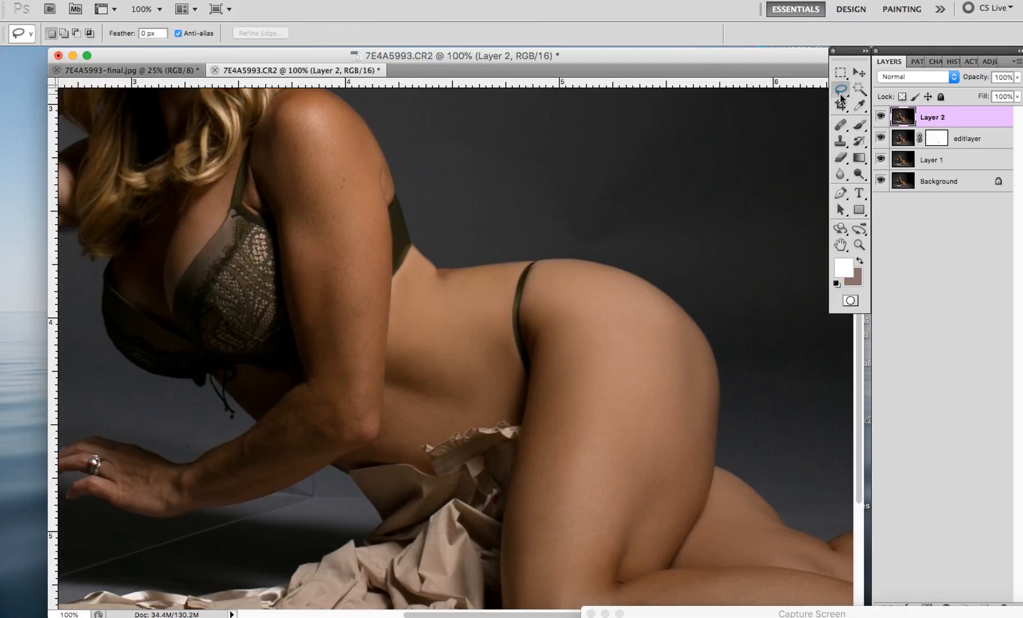
pyautogui.moveTo(412, 135)
pyautogui.mouseDown()
pyautogui.moveTo(476, 413)
pyautogui.moveTo(529, 380)
pyautogui.mouseUp()
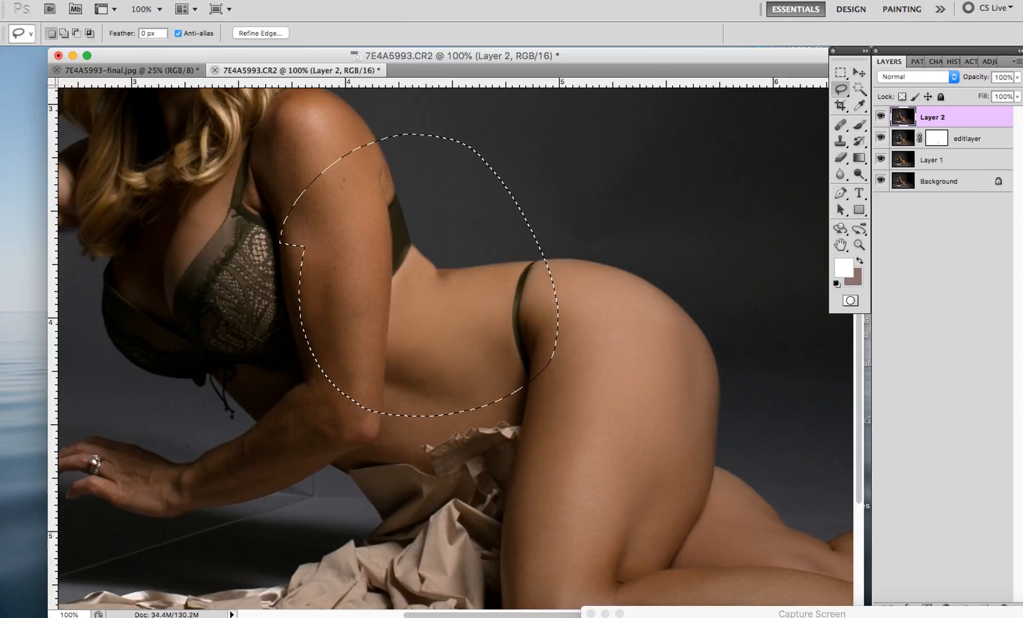
pyautogui.click(310, 87)
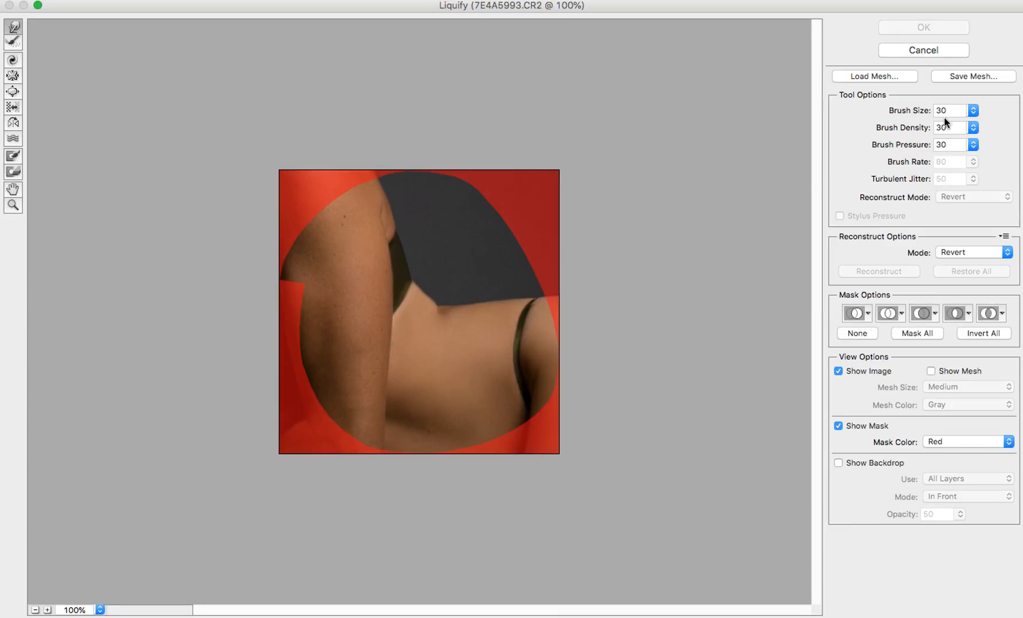
# - Smooth the notch where the back meets the skin below the bra band with Liquify brush size 60, apply it and deselect
pyautogui.click(946, 111)
pyautogui.write('60')
pyautogui.moveTo(429, 305)
pyautogui.mouseDown()
pyautogui.moveTo(438, 279)
pyautogui.moveTo(423, 287)
pyautogui.moveTo(447, 283)
pyautogui.moveTo(442, 299)
pyautogui.mouseUp()
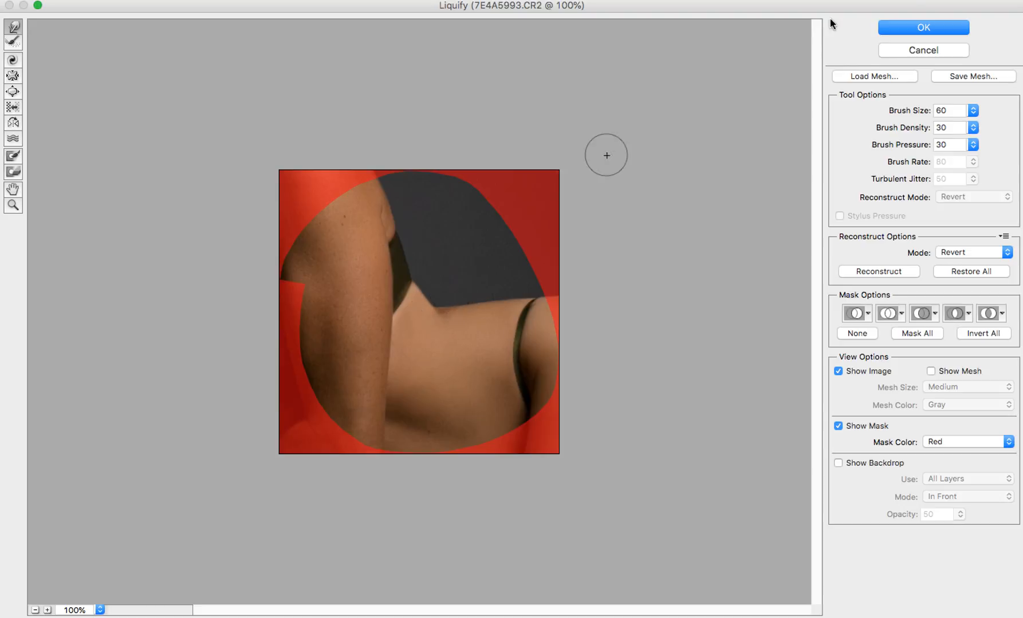
pyautogui.click(909, 28)
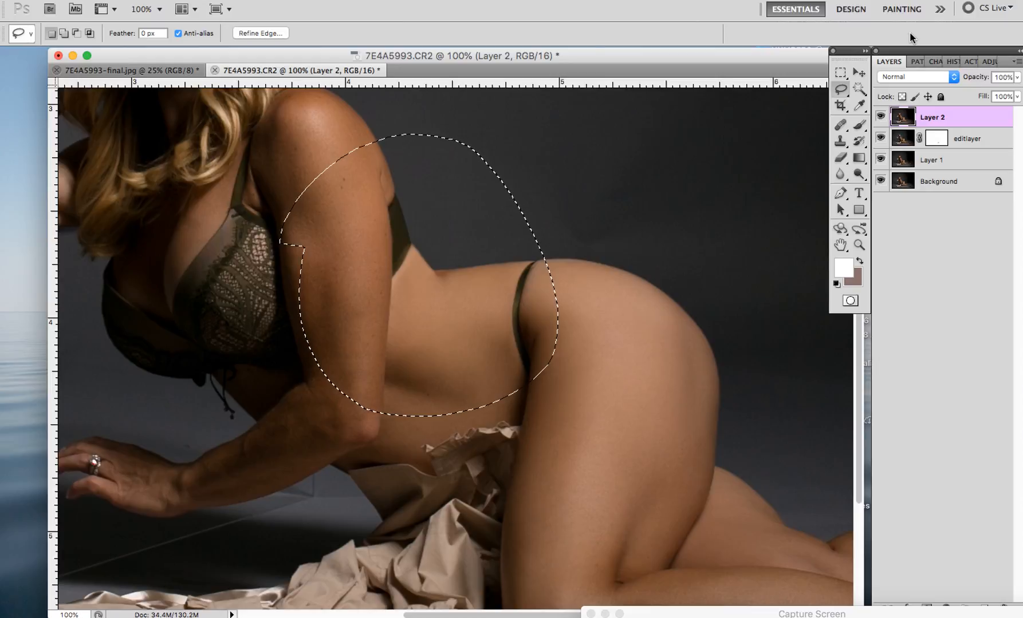
pyautogui.press('super+d')
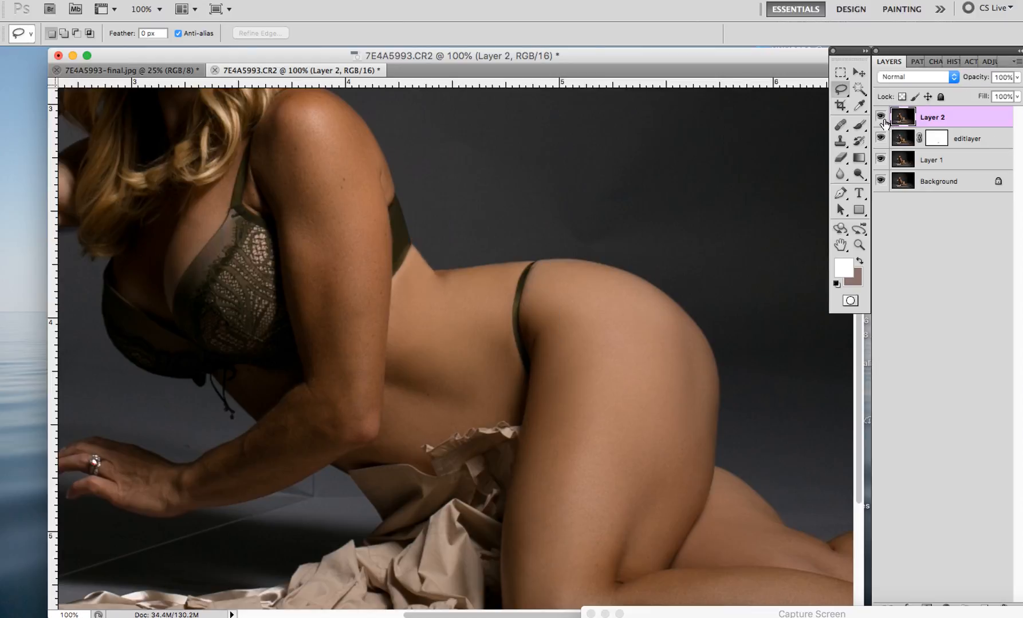
# - Group the three layers above the background, and toggle the group's visibility to compare the retouched portrait with the original
pyautogui.keyDown('shift'); pyautogui.click(979, 148); pyautogui.keyUp('shift')
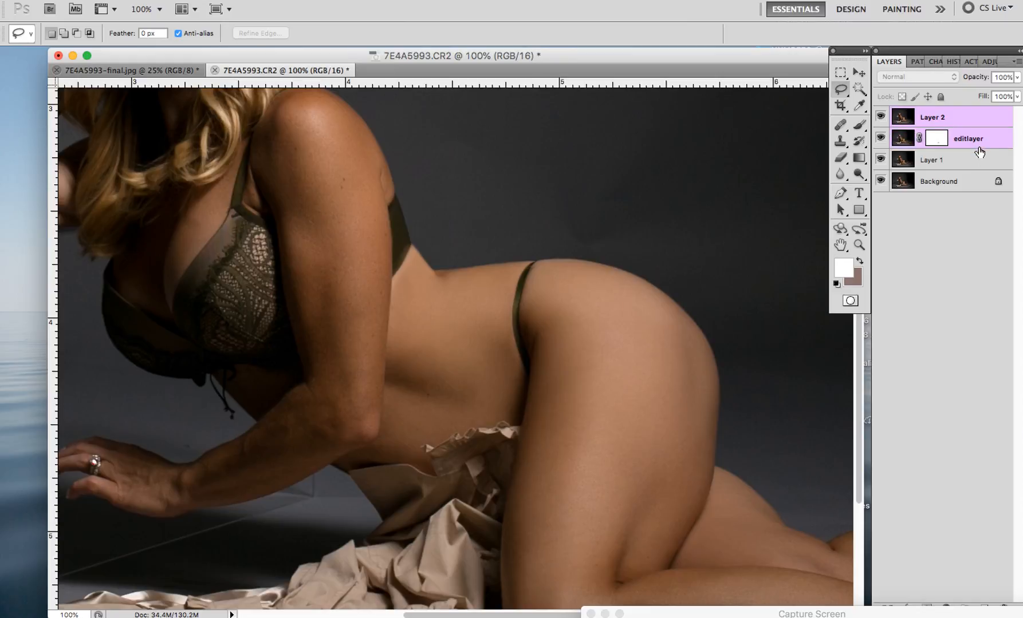
pyautogui.press('super+g')
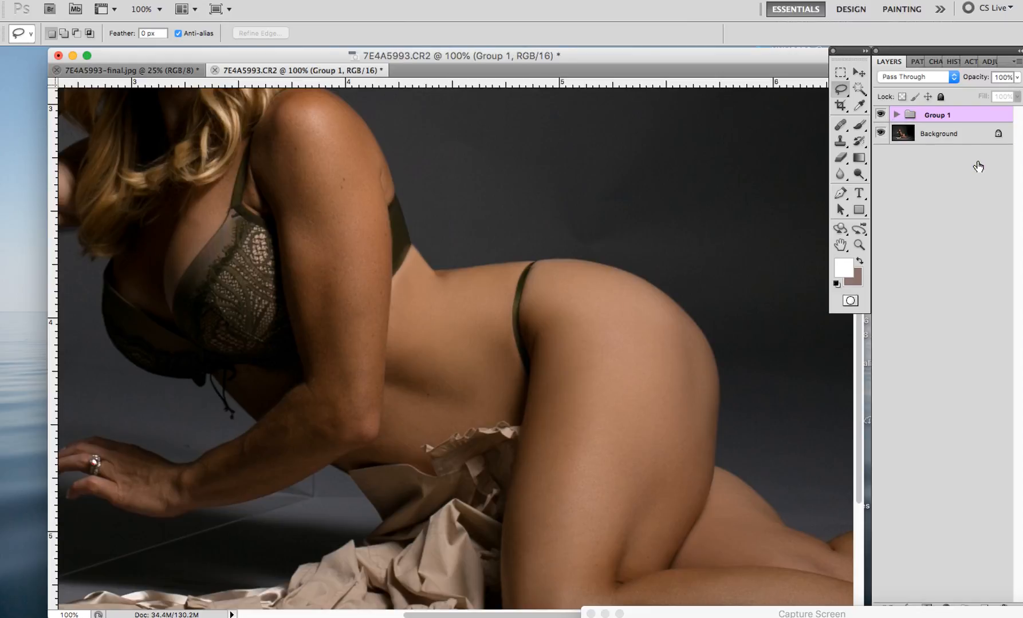
pyautogui.click(880, 115)
pyautogui.click(880, 116)
pyautogui.click(880, 116)
pyautogui.click(880, 116)
pyautogui.click(880, 115)
pyautogui.click(880, 116)
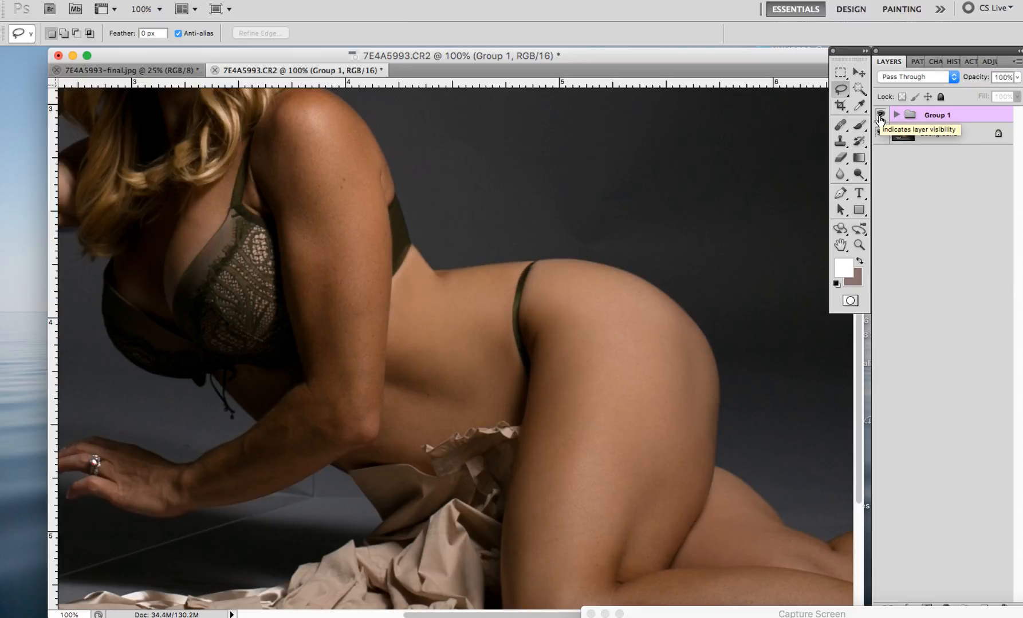
pyautogui.click(896, 115)
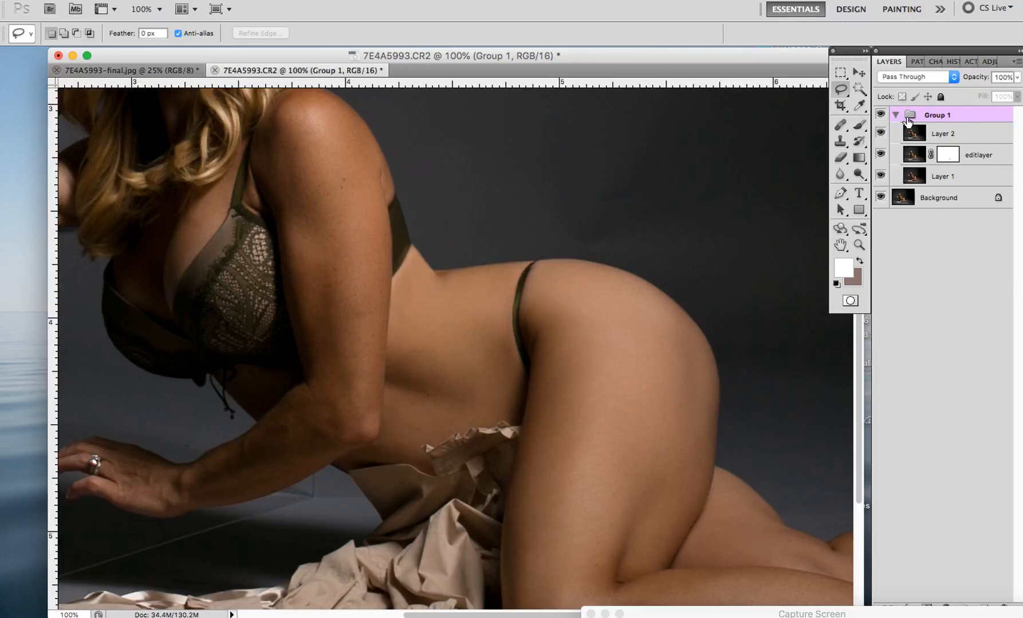
# - Set up the Clone Stamp on Layer 2 with a 39 px brush, 30% flow and Darken mode
pyautogui.click(943, 134)
pyautogui.press('s')
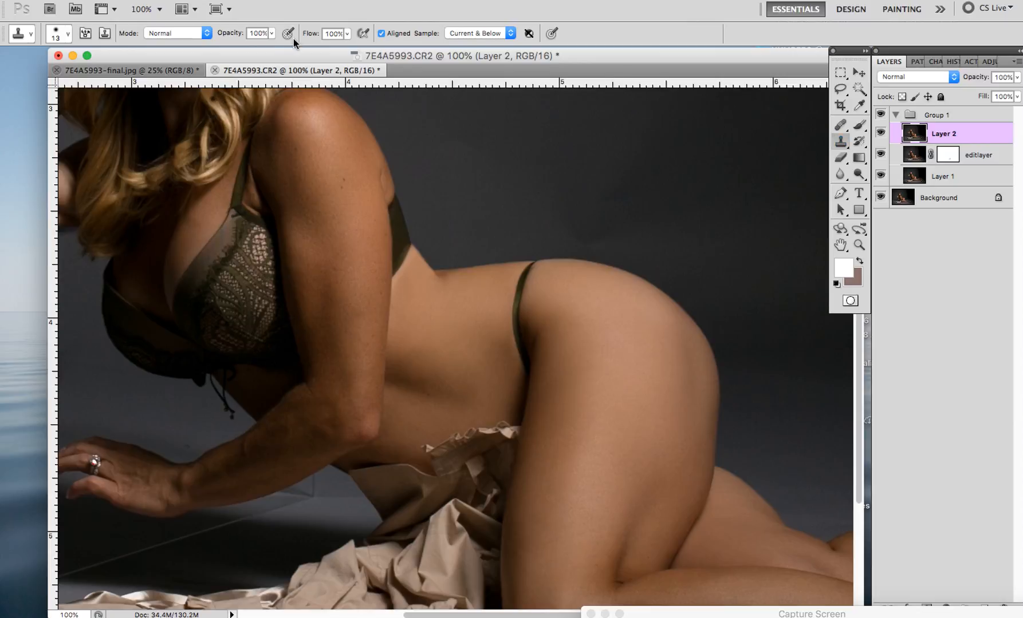
pyautogui.click(187, 33)
pyautogui.click(157, 133)
pyautogui.click(156, 33)
pyautogui.click(160, 24)
pyautogui.click(51, 35)
pyautogui.moveTo(35, 31)
pyautogui.mouseDown()
pyautogui.moveTo(45, 32)
pyautogui.moveTo(21, 60)
pyautogui.mouseUp()
pyautogui.click(582, 56)
pyautogui.click(174, 30)
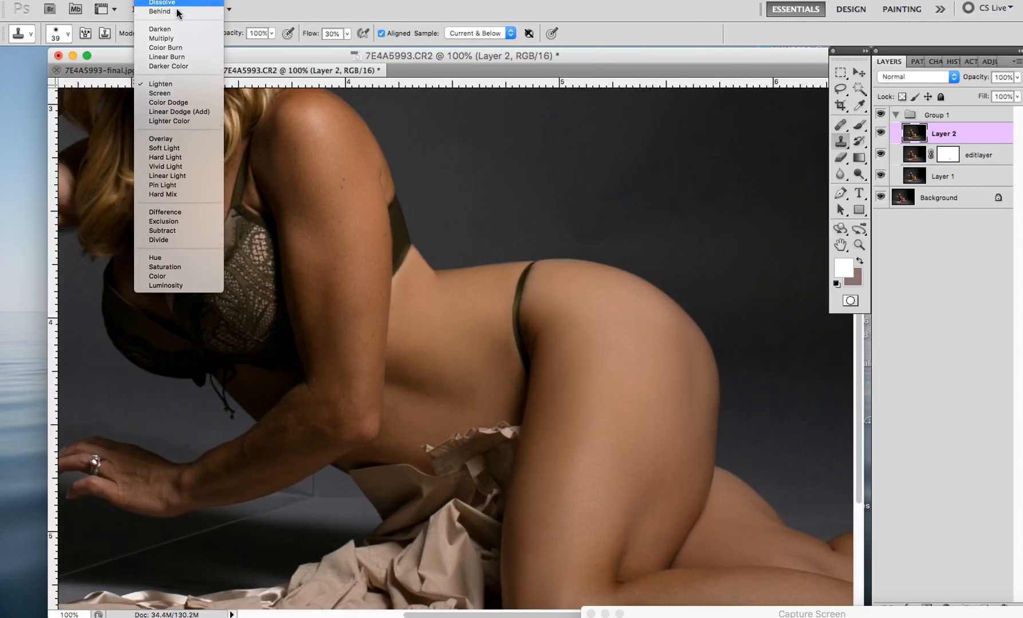
pyautogui.click(164, 28)
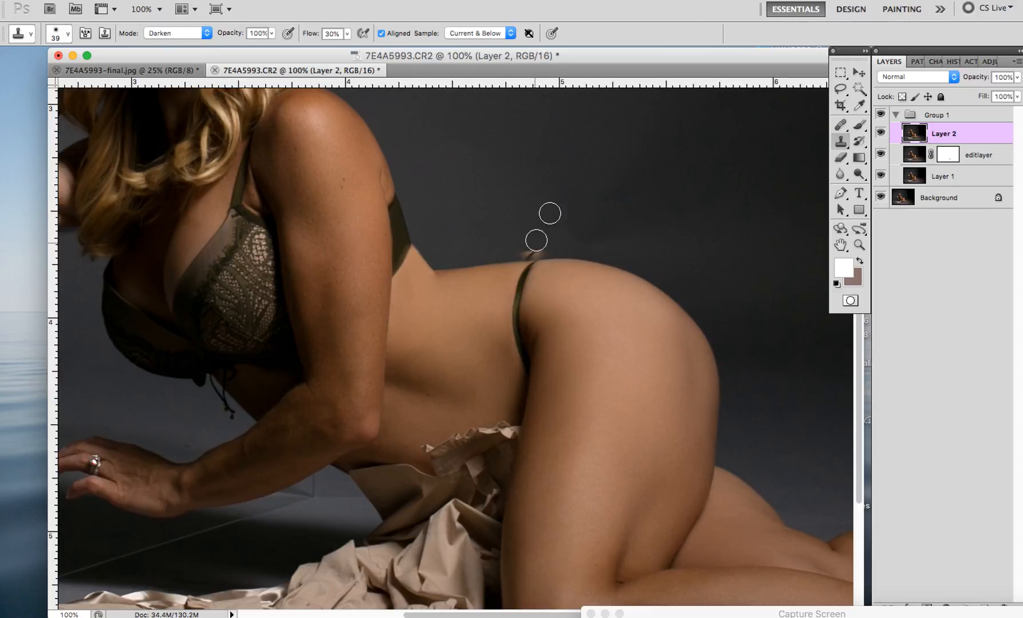
# - Toggle the visibility of Group 1 to compare the retouched back and waist with the original
pyautogui.click(880, 116)
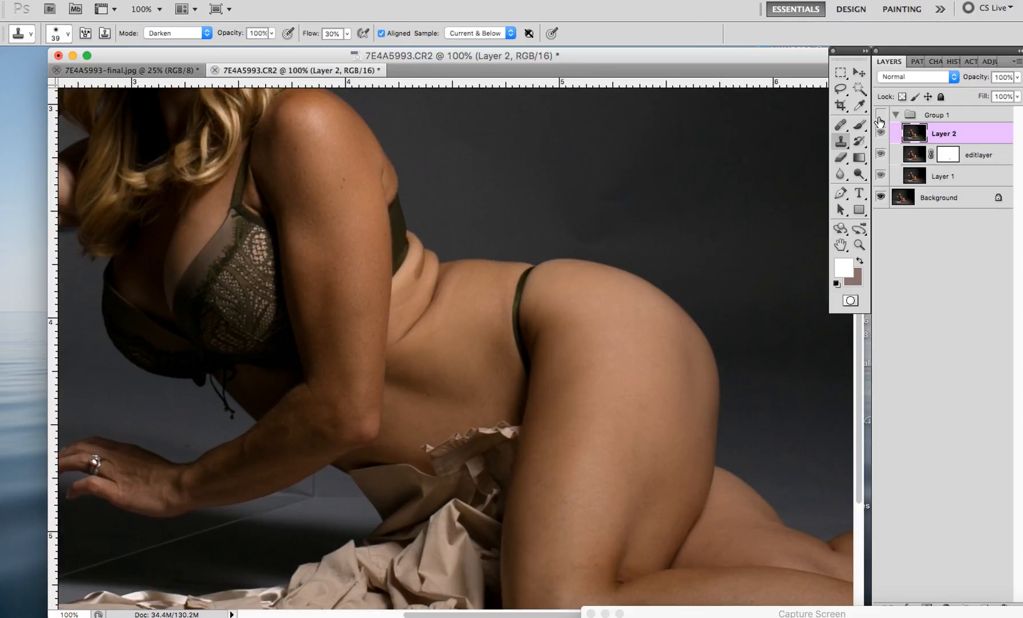
pyautogui.click(880, 116)
pyautogui.click(880, 116)
pyautogui.click(879, 115)
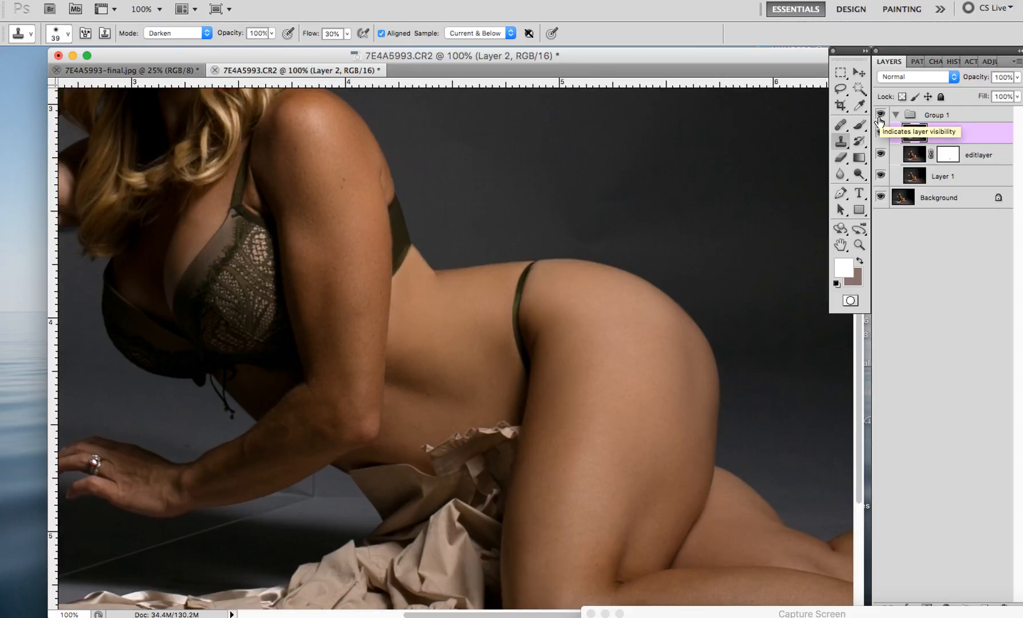
pyautogui.click(879, 117)
# - Heal the small skin marks on the waist with the 19 px Healing Brush, and toggle Layer 2 and Group 1 to compare
pyautogui.click(840, 245)
pyautogui.moveTo(621, 270); pyautogui.dragTo(625, 236)
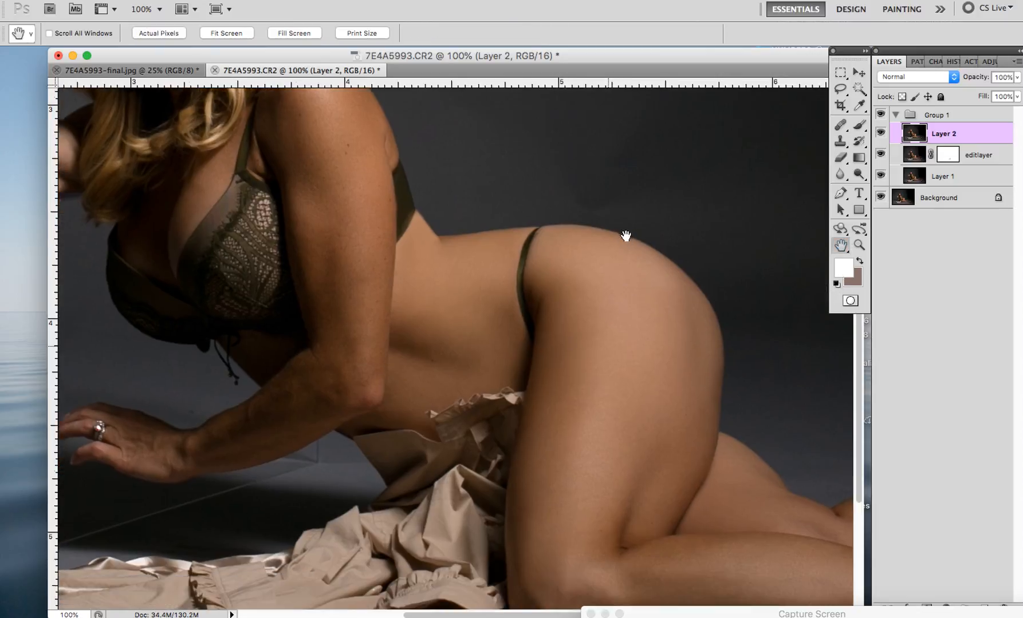
pyautogui.scroll(-5, 626, 236)
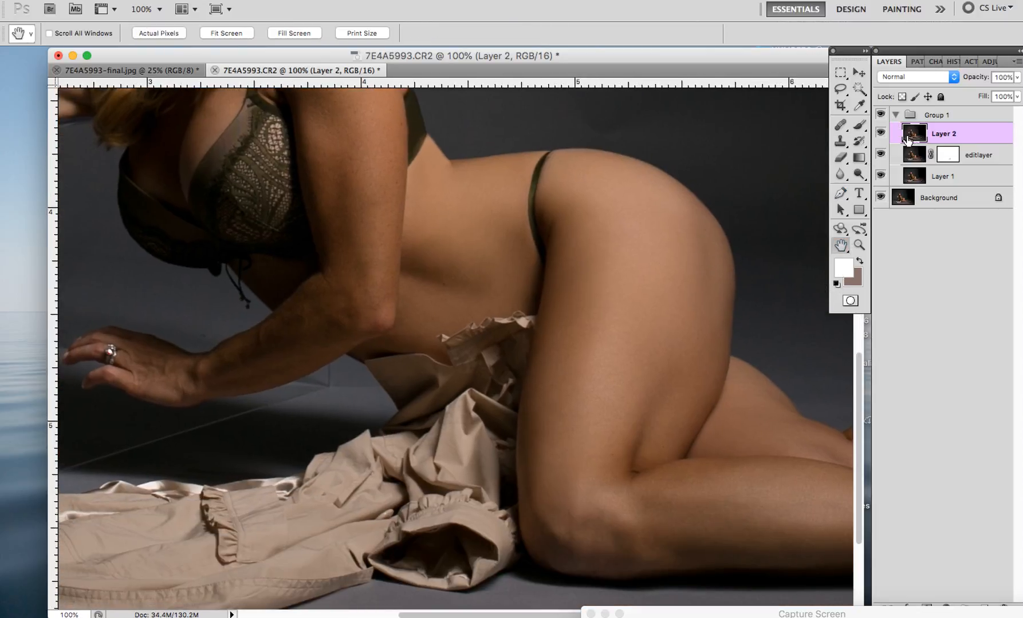
pyautogui.click(840, 124)
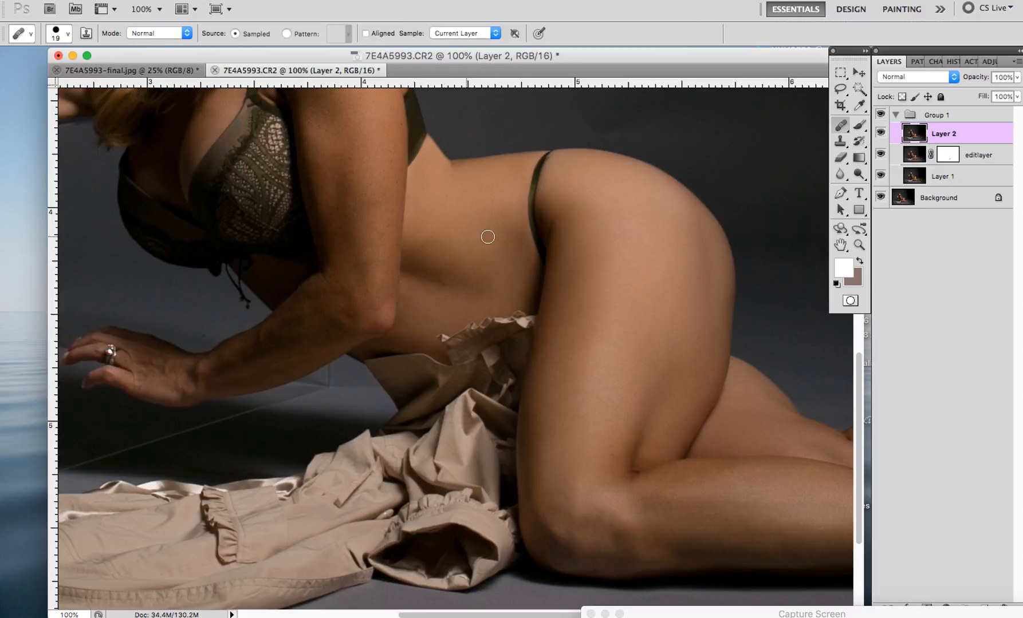
pyautogui.moveTo(436, 309); pyautogui.dragTo(426, 319)
pyautogui.click(880, 130)
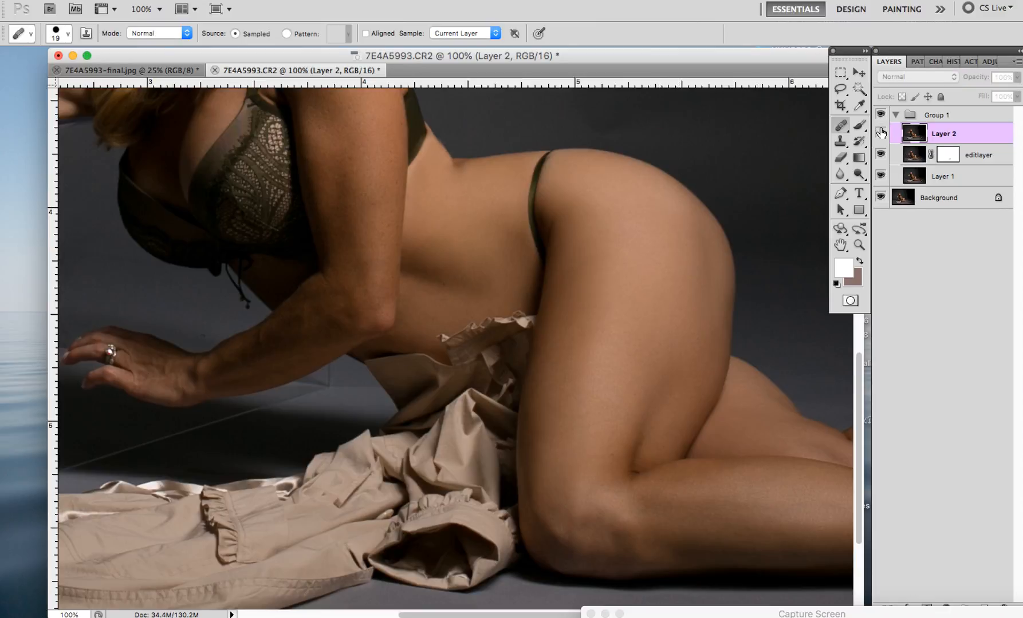
pyautogui.click(881, 130)
pyautogui.click(879, 114)
pyautogui.click(879, 114)
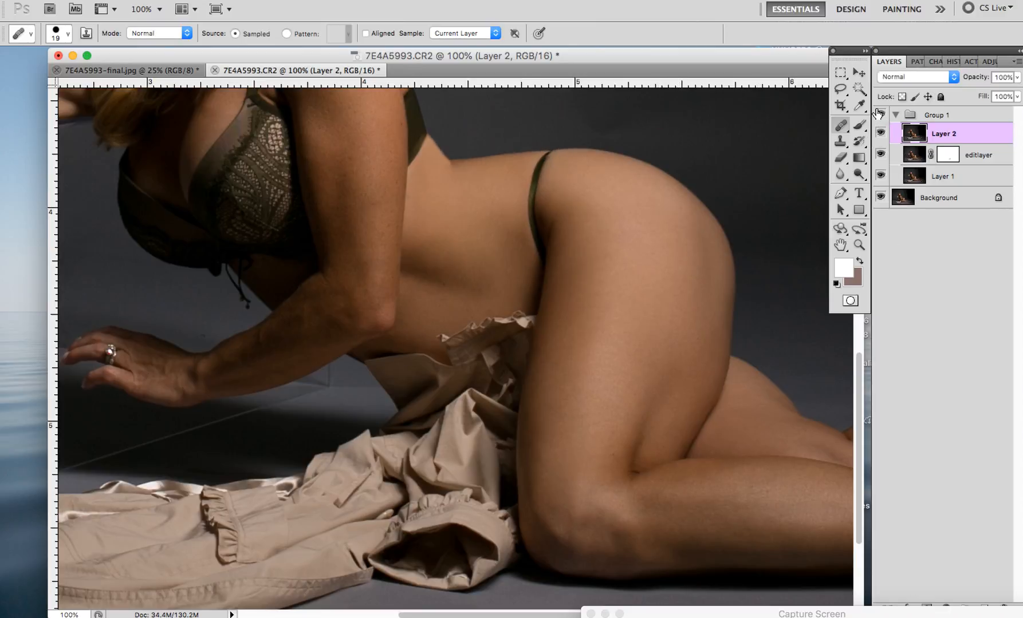
# - Heal the small spots on the backdrop around the glass box, the upper arm and the hip with the 19 px Healing Brush
pyautogui.click(841, 244)
pyautogui.hscroll(-6, 658, 281)
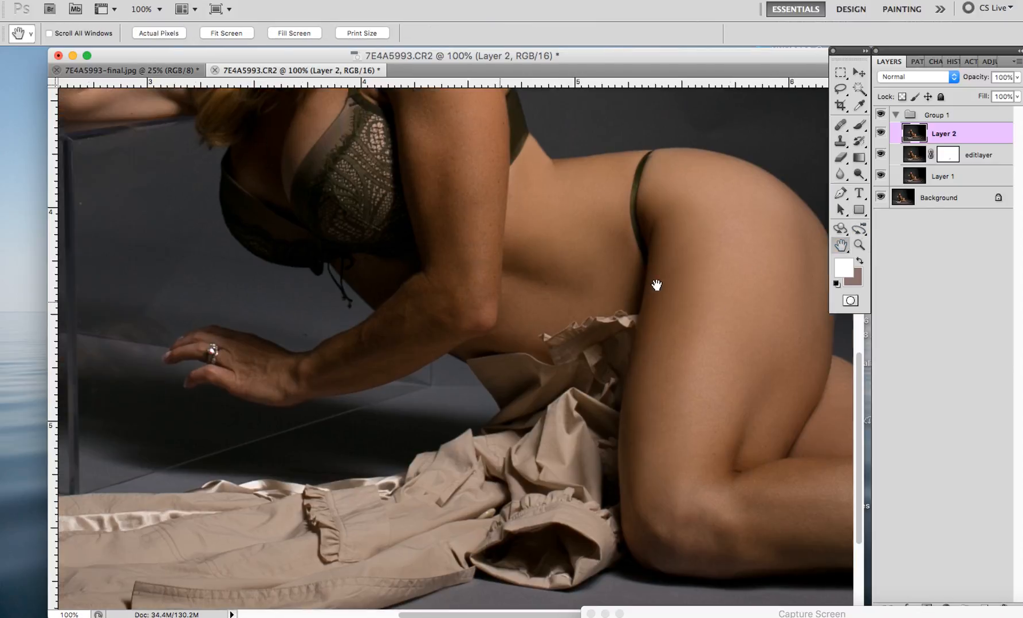
pyautogui.hscroll(-5, 565, 317)
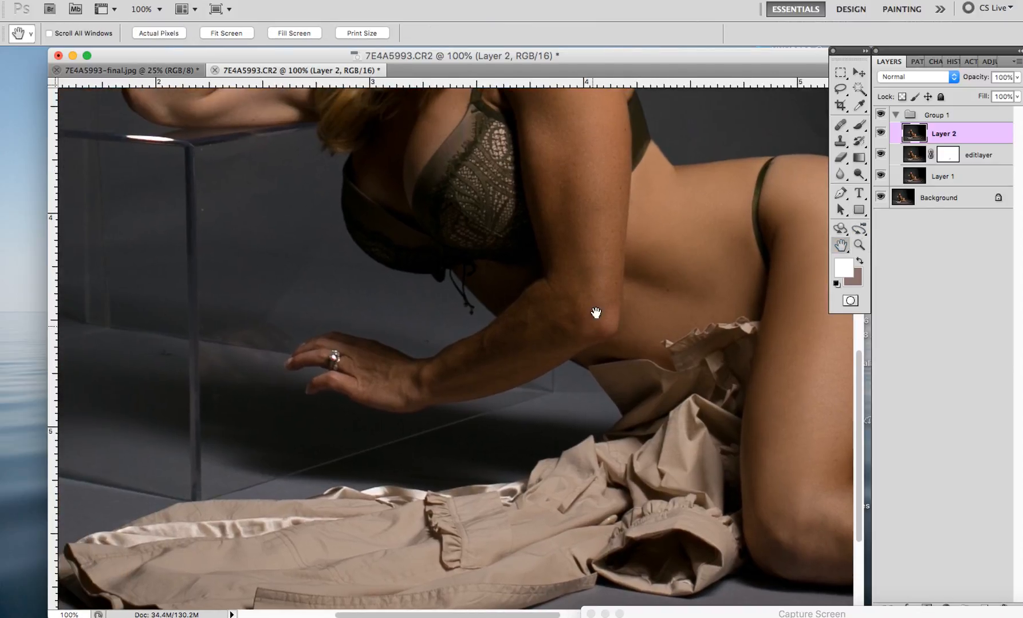
pyautogui.click(841, 124)
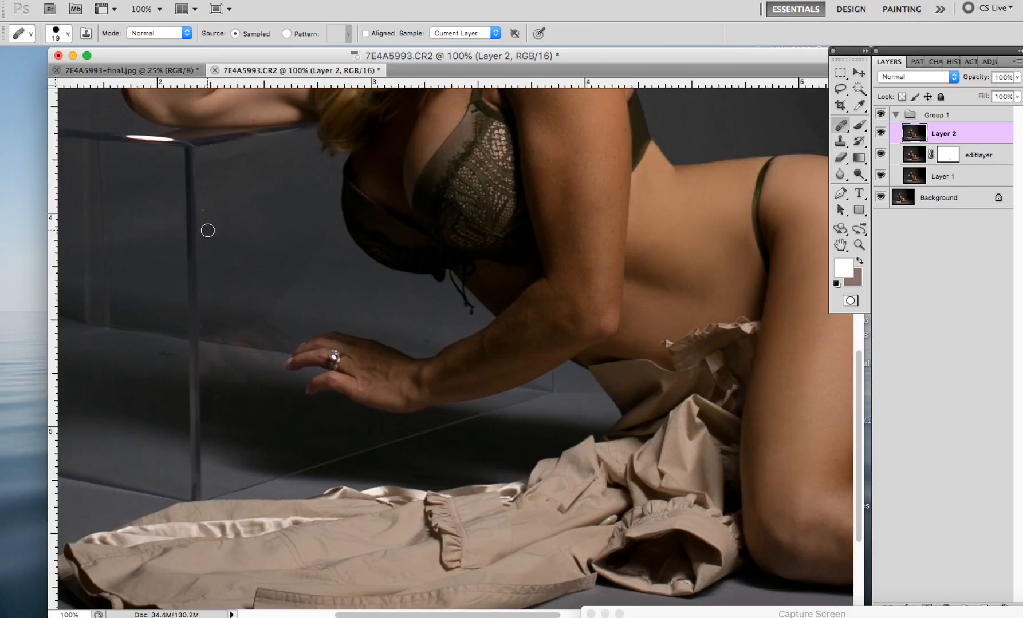
pyautogui.keyDown('alt'); pyautogui.click(157, 382); pyautogui.keyUp('alt')
pyautogui.click(545, 363)
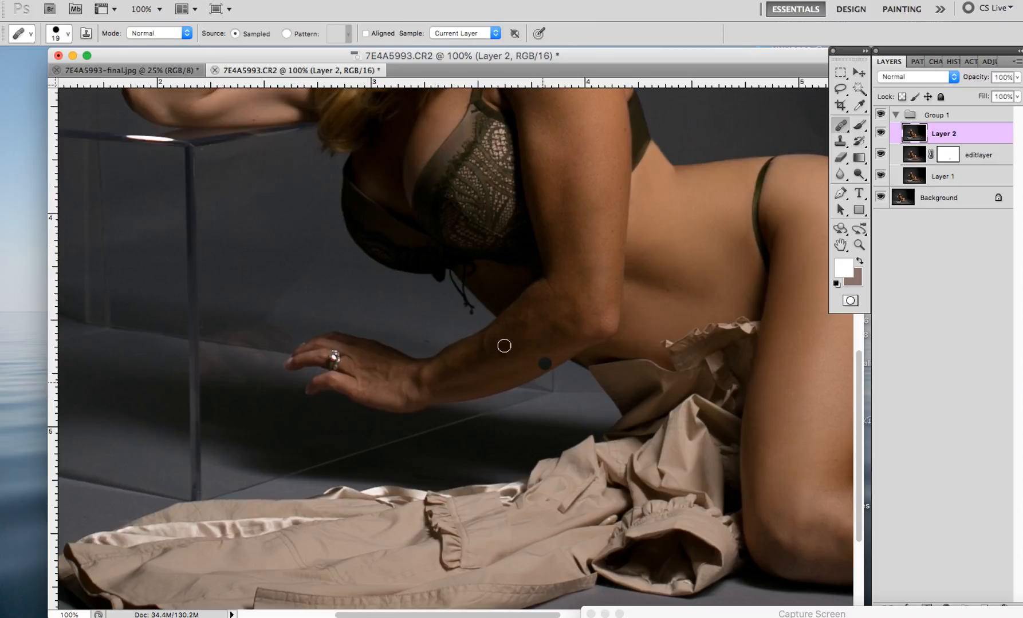
pyautogui.click(611, 197)
pyautogui.click(810, 281)
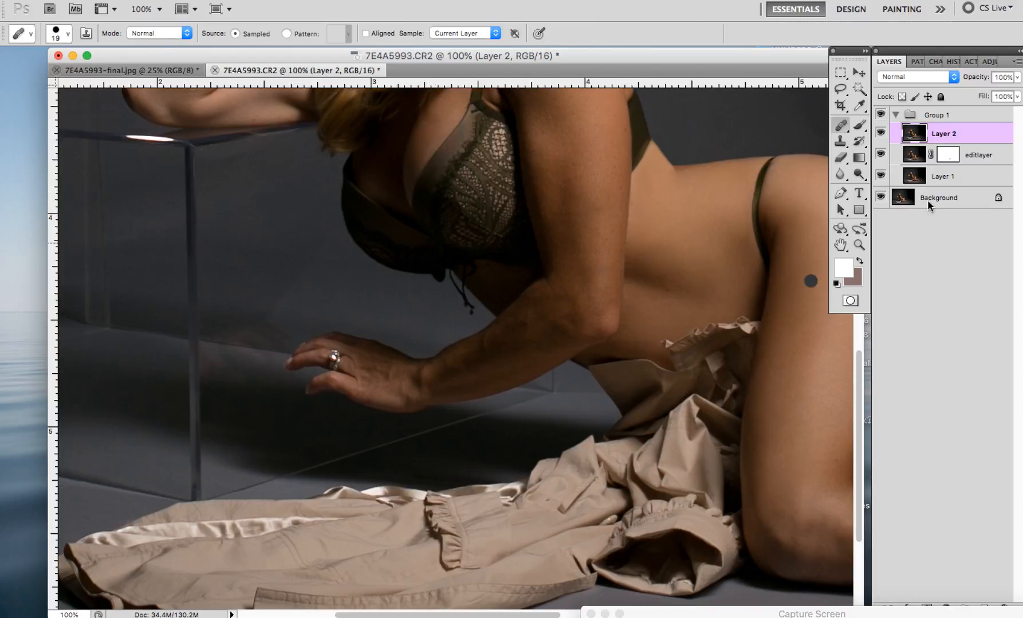
# - Zoom to 200% on the hand and forearm, and reduce the Clone Stamp brush to 26 px
pyautogui.click(841, 245)
pyautogui.moveTo(527, 348); pyautogui.dragTo(529, 387)
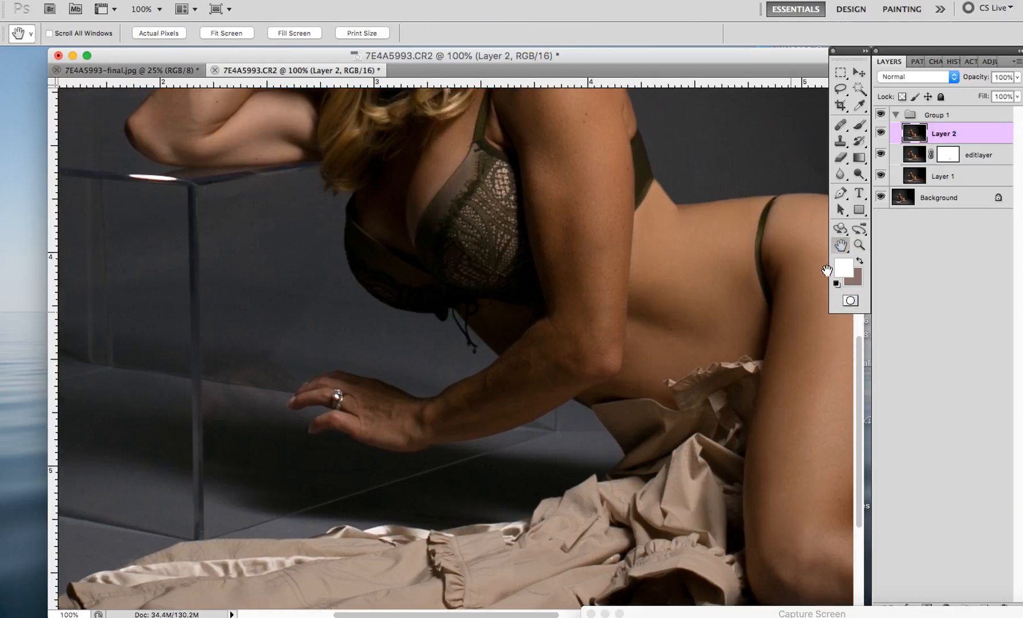
pyautogui.click(859, 245)
pyautogui.click(454, 426)
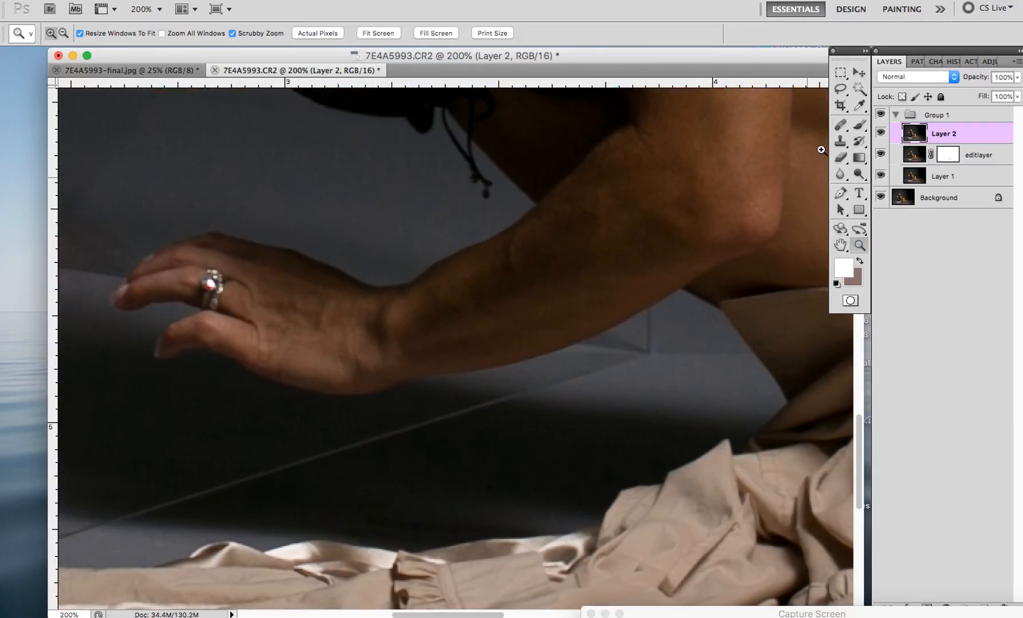
pyautogui.click(839, 146)
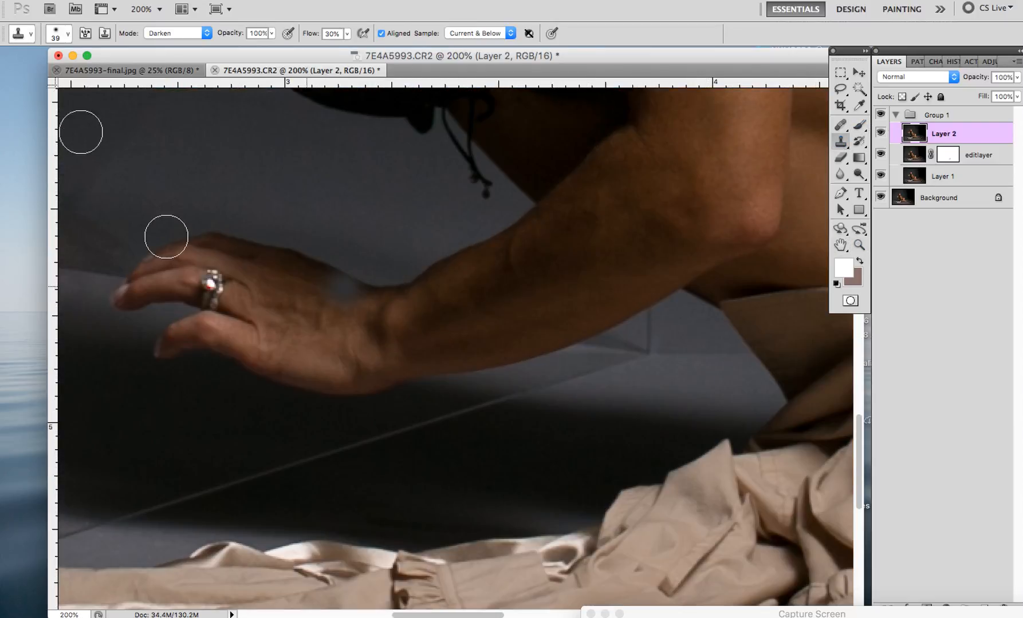
pyautogui.click(59, 33)
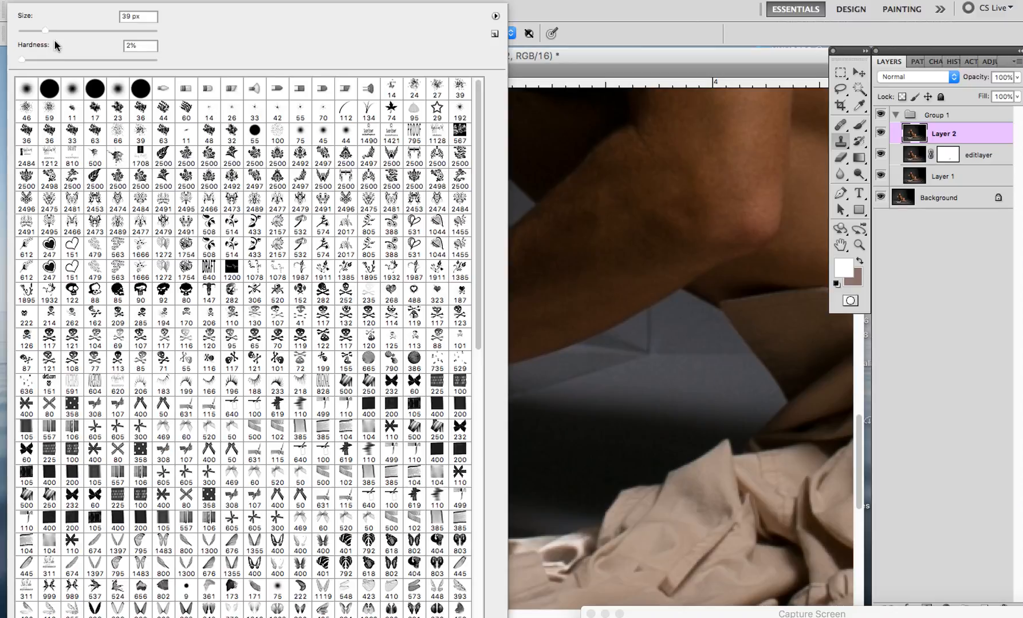
pyautogui.click(35, 30)
pyautogui.click(565, 62)
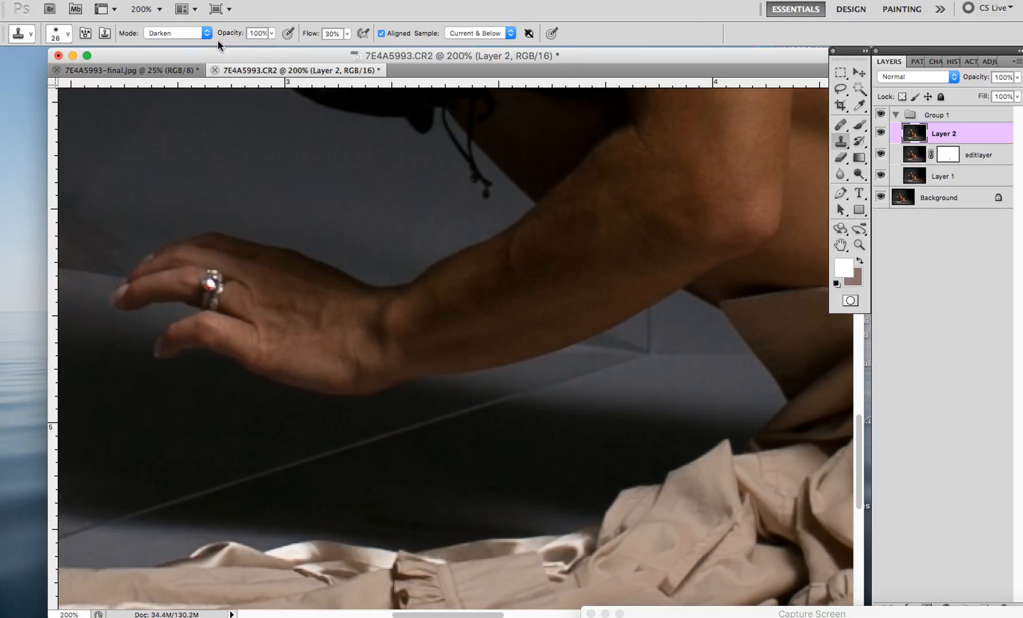
# - Try the Clone Stamp's Lighten mode for the back of the hand, and set its blending mode to Normal
pyautogui.click(178, 33)
pyautogui.click(180, 88)
pyautogui.click(169, 35)
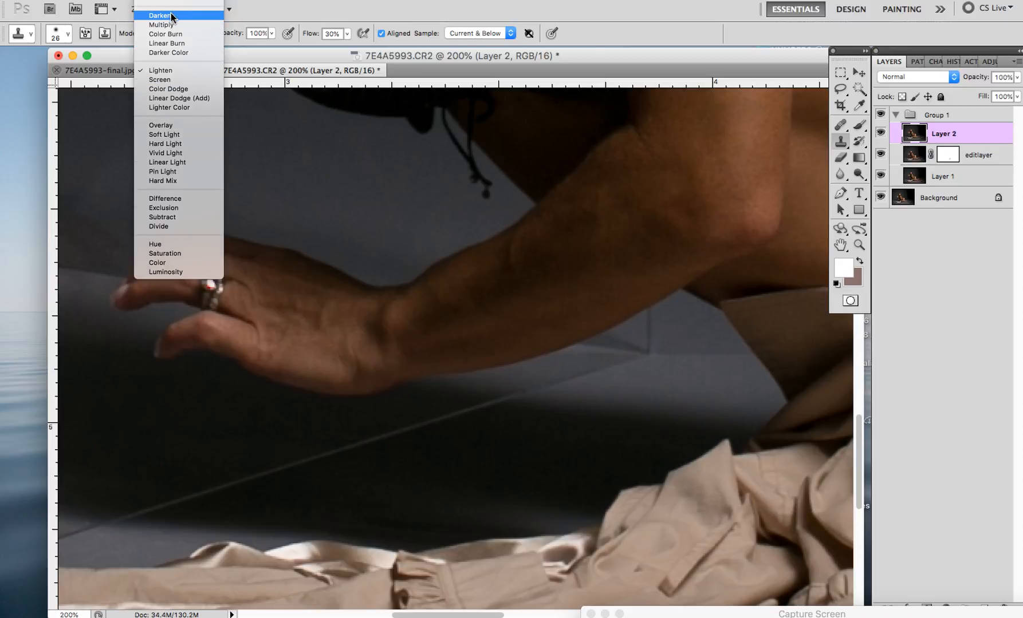
pyautogui.click(177, 71)
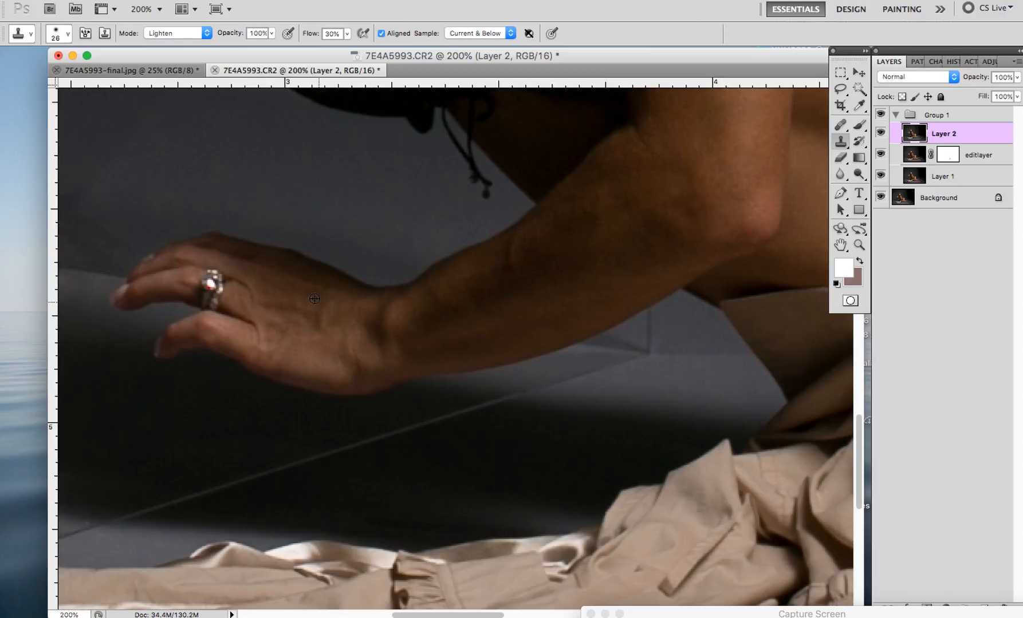
pyautogui.click(171, 33)
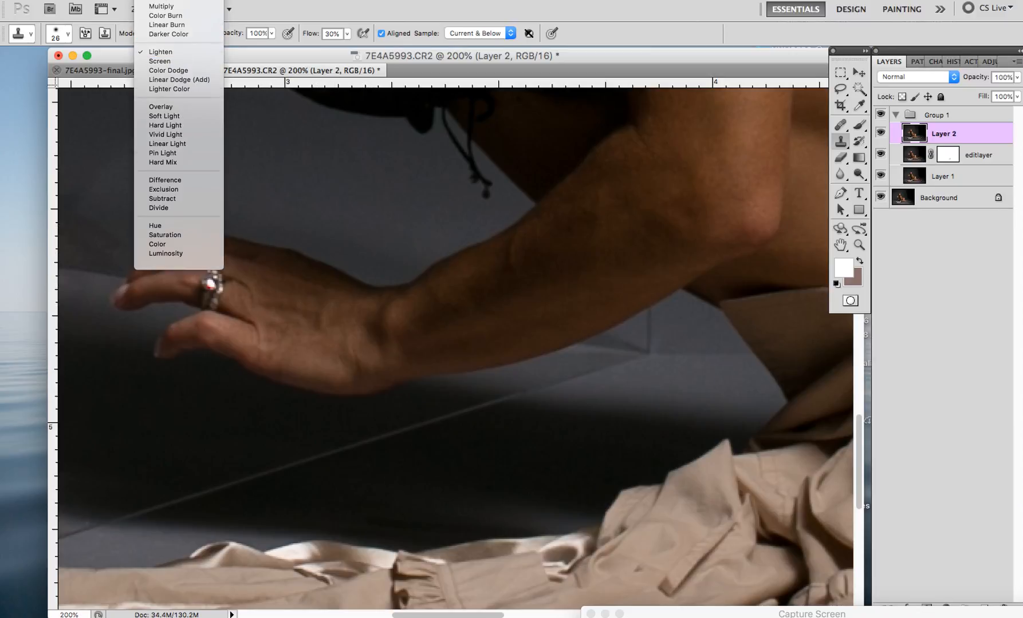
pyautogui.hotkey('shift', 'alt', 'n')
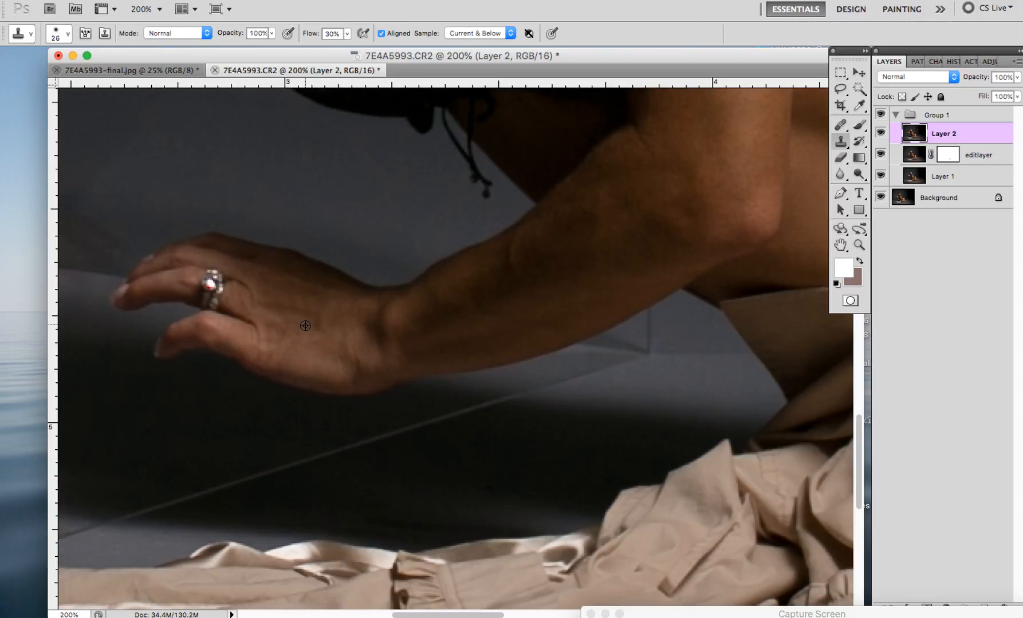
# - Smooth the veins and lines on the back of the hand with the Healing Brush at 8 px
pyautogui.click(842, 127)
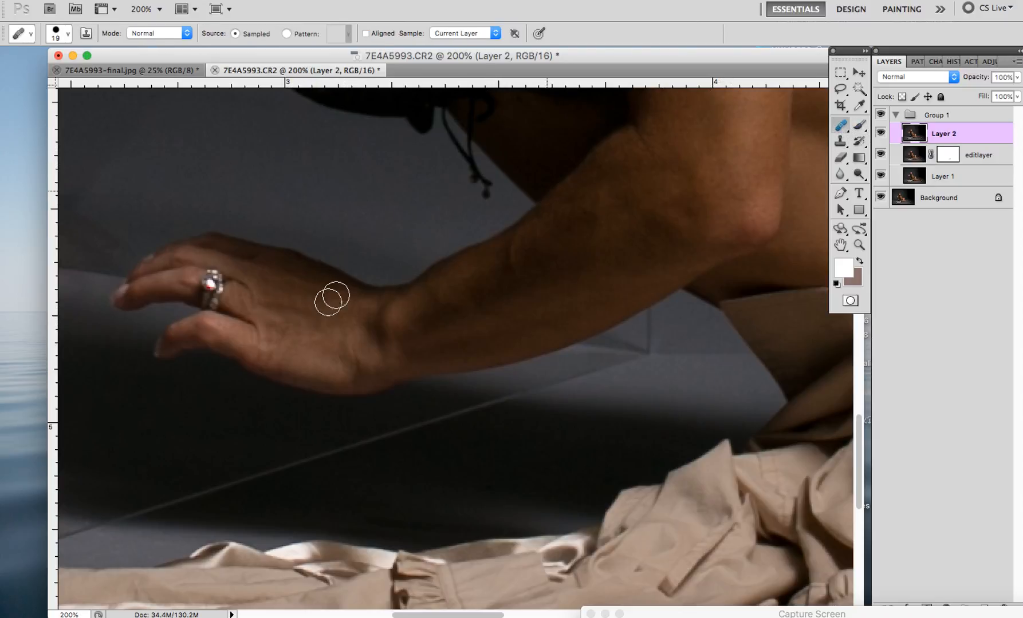
pyautogui.click(59, 35)
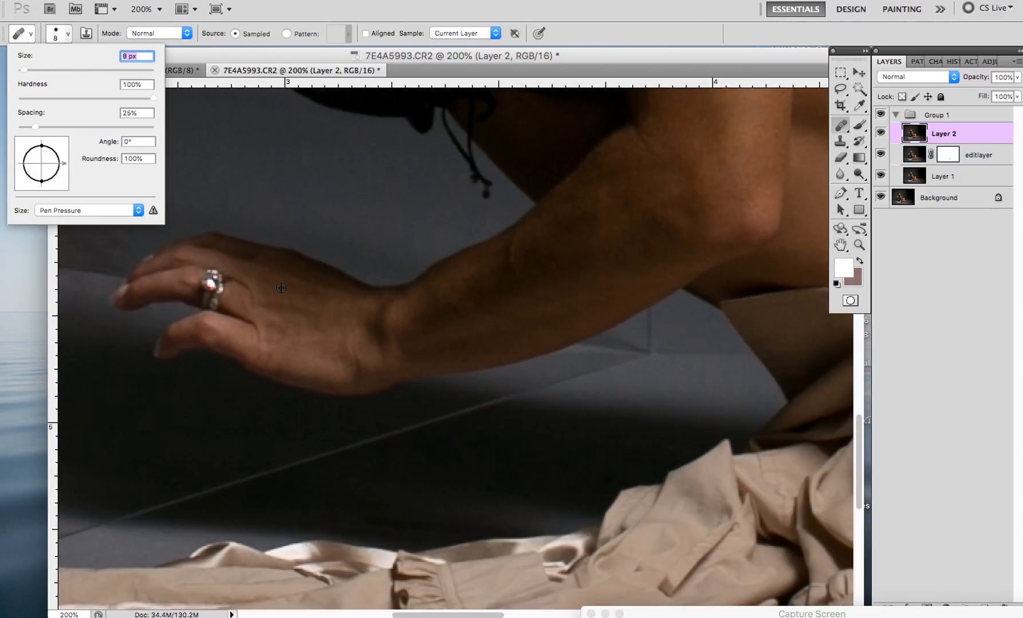
pyautogui.click(272, 307)
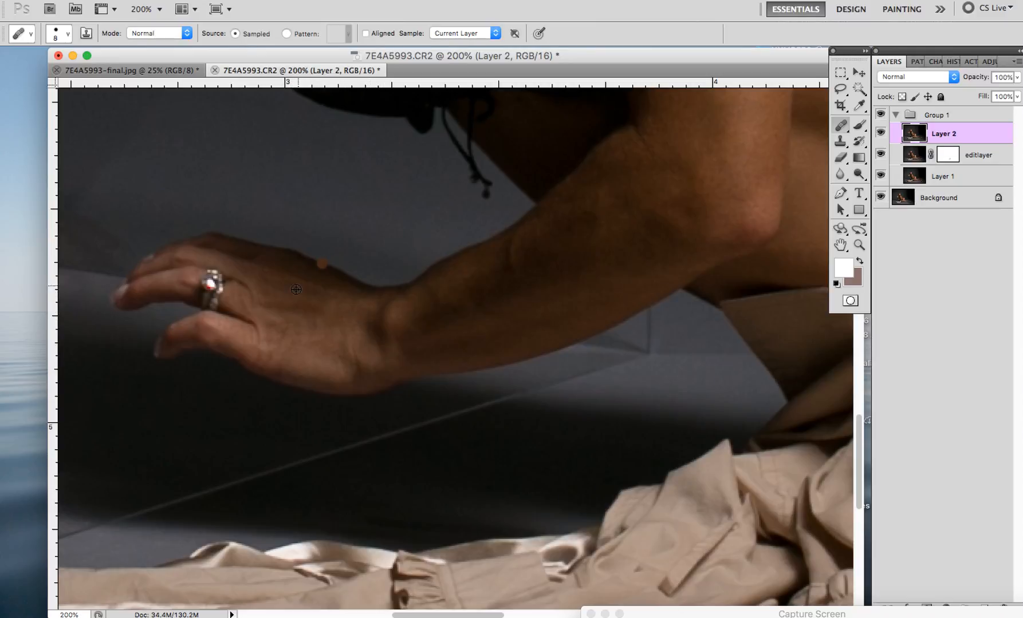
pyautogui.moveTo(306, 315); pyautogui.dragTo(317, 326)
pyautogui.moveTo(334, 304); pyautogui.dragTo(323, 309)
# - Even out the hand, wrist and forearm with the 26 px Clone Stamp at 30% flow, and toggle Layer 2 to compare
pyautogui.click(839, 142)
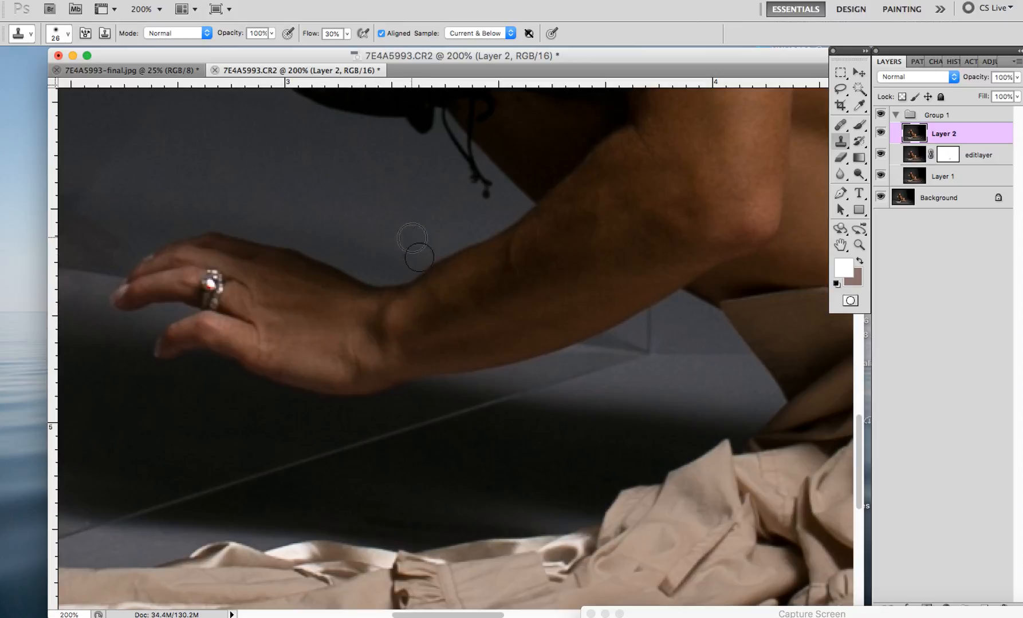
pyautogui.click(362, 280)
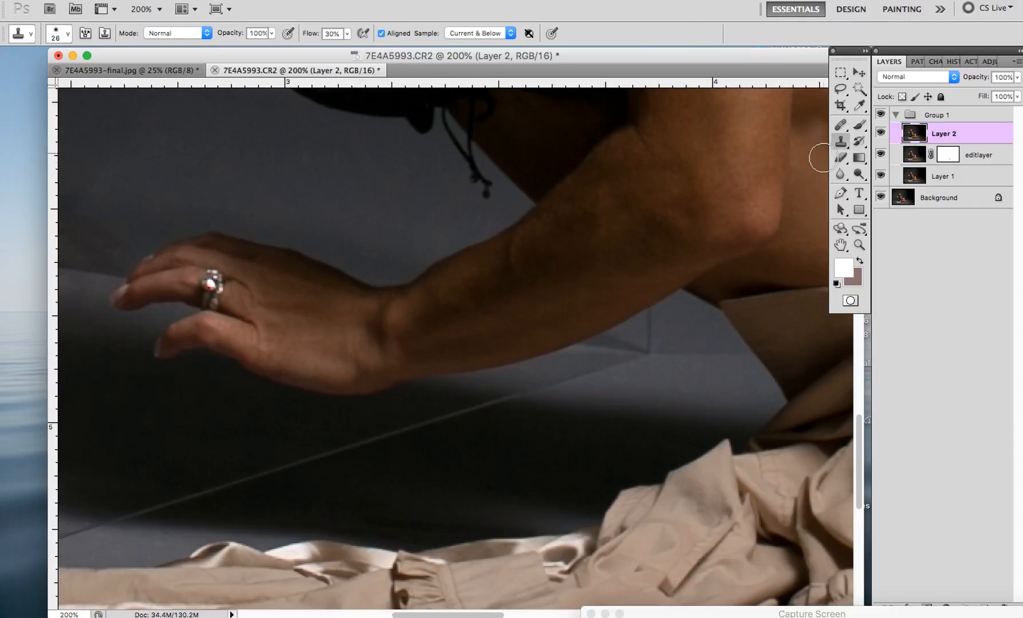
pyautogui.click(493, 165)
pyautogui.press('super+z')
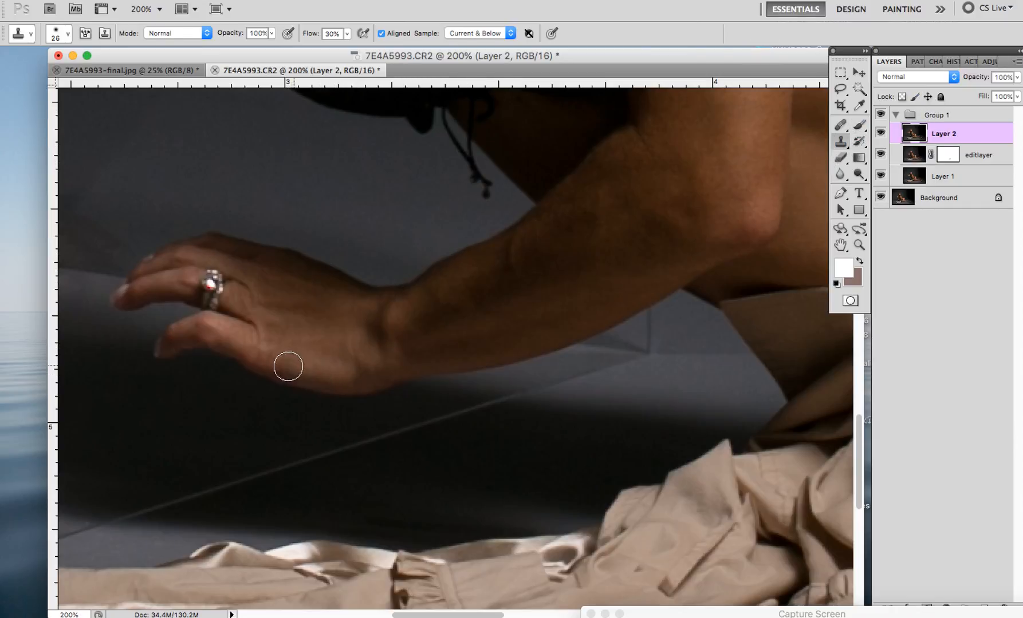
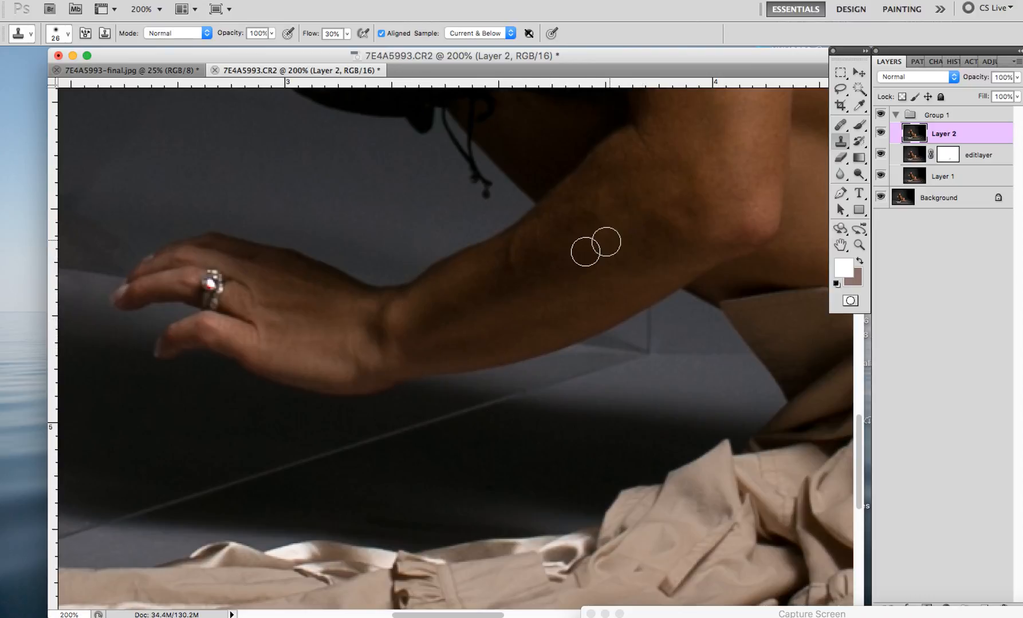
pyautogui.moveTo(515, 283)
pyautogui.mouseDown()
pyautogui.moveTo(597, 232)
pyautogui.moveTo(541, 231)
pyautogui.moveTo(605, 204)
pyautogui.moveTo(568, 210)
pyautogui.moveTo(507, 259)
pyautogui.moveTo(512, 239)
pyautogui.moveTo(643, 218)
pyautogui.moveTo(597, 201)
pyautogui.moveTo(637, 201)
pyautogui.moveTo(598, 301)
pyautogui.mouseUp()
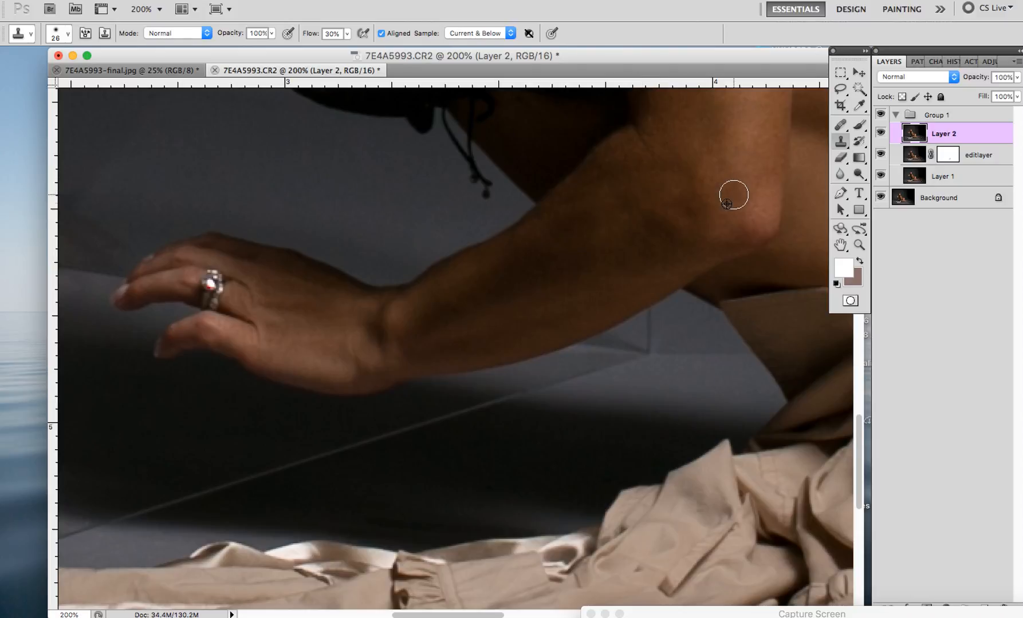
pyautogui.click(881, 133)
pyautogui.click(881, 133)
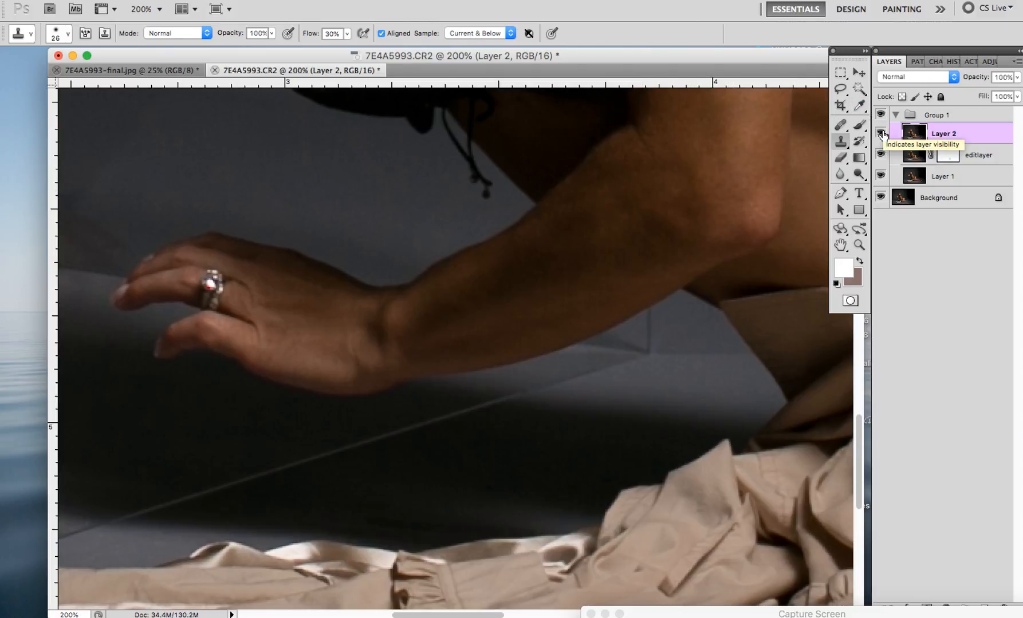
# - Heal spots and smooth uneven skin along the inner and middle upper arm with the Healing Brush at 8 px
pyautogui.click(840, 245)
pyautogui.moveTo(765, 247); pyautogui.dragTo(601, 354)
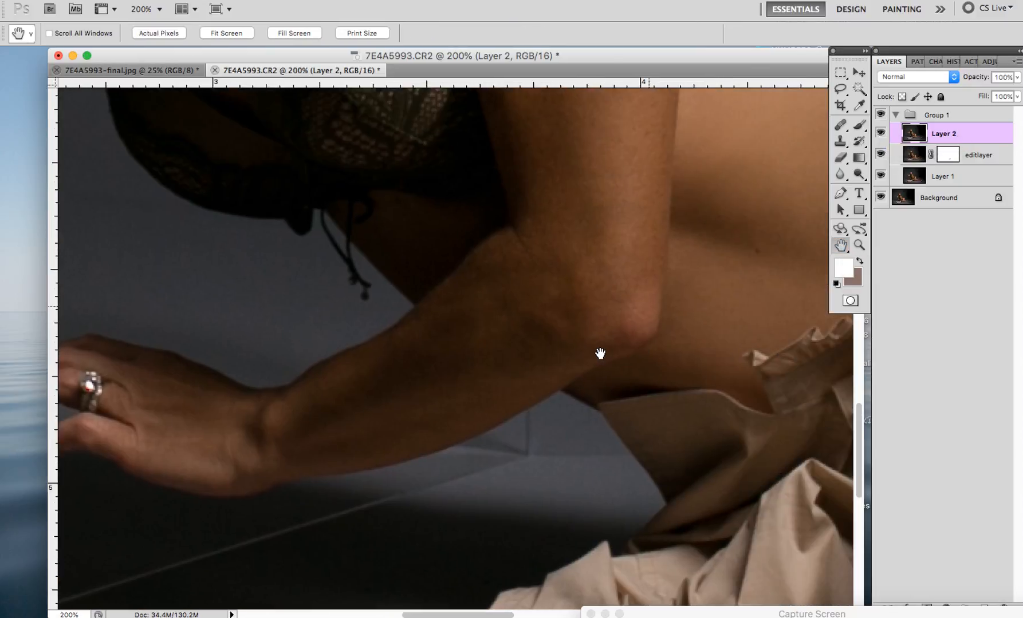
pyautogui.moveTo(665, 251); pyautogui.dragTo(684, 370)
pyautogui.moveTo(685, 294); pyautogui.dragTo(692, 324)
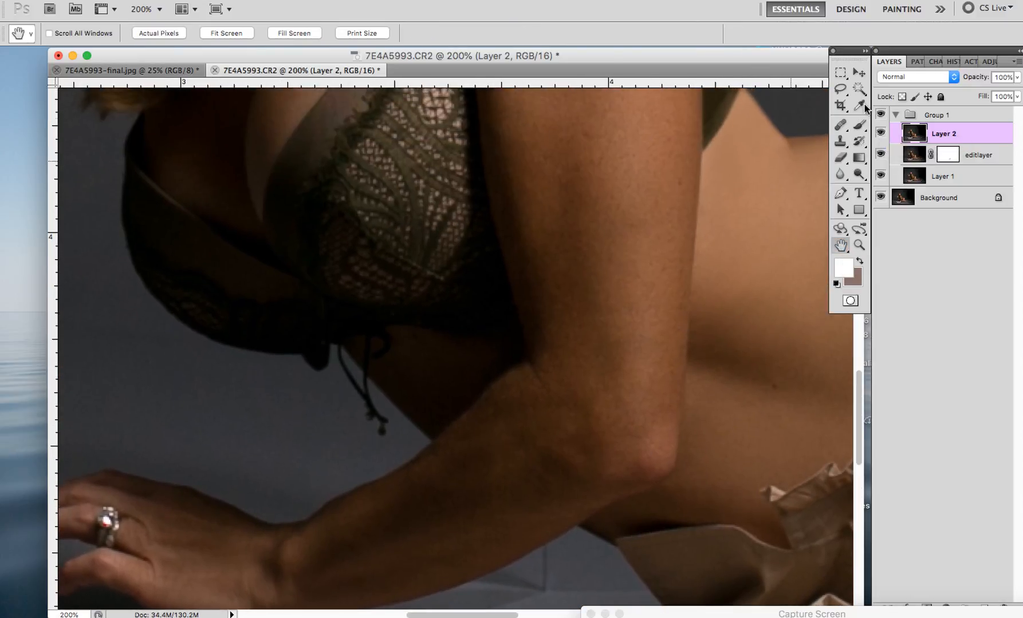
pyautogui.click(840, 125)
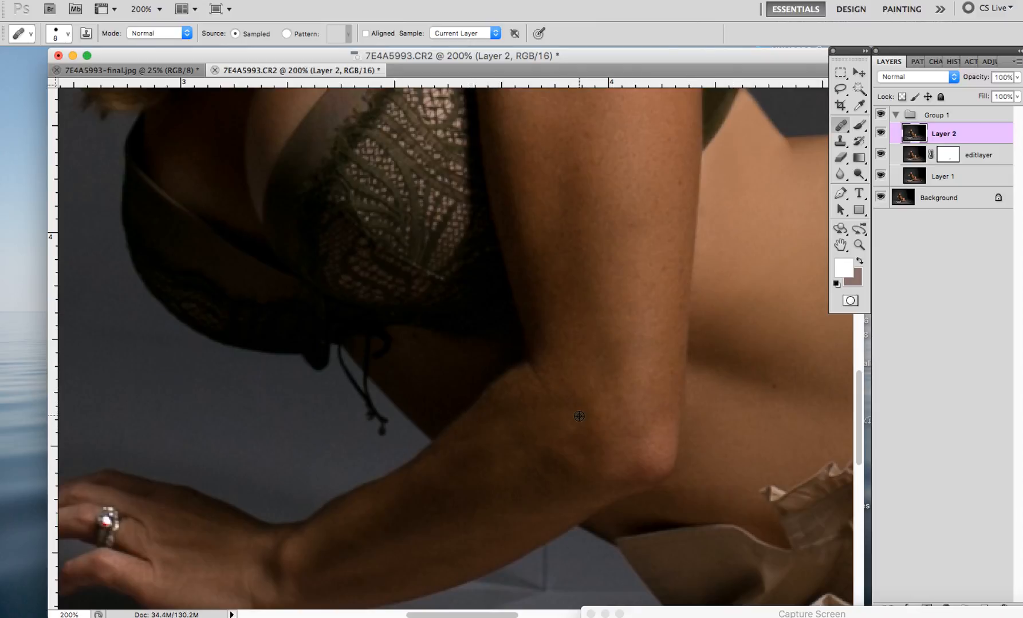
pyautogui.click(840, 245)
pyautogui.moveTo(719, 253); pyautogui.dragTo(719, 343)
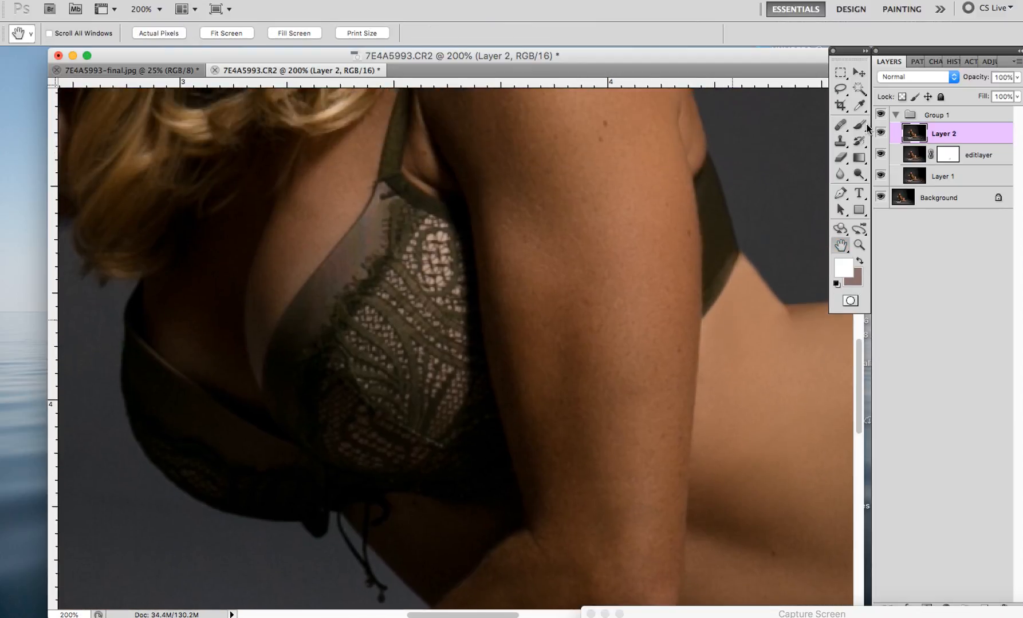
pyautogui.click(840, 126)
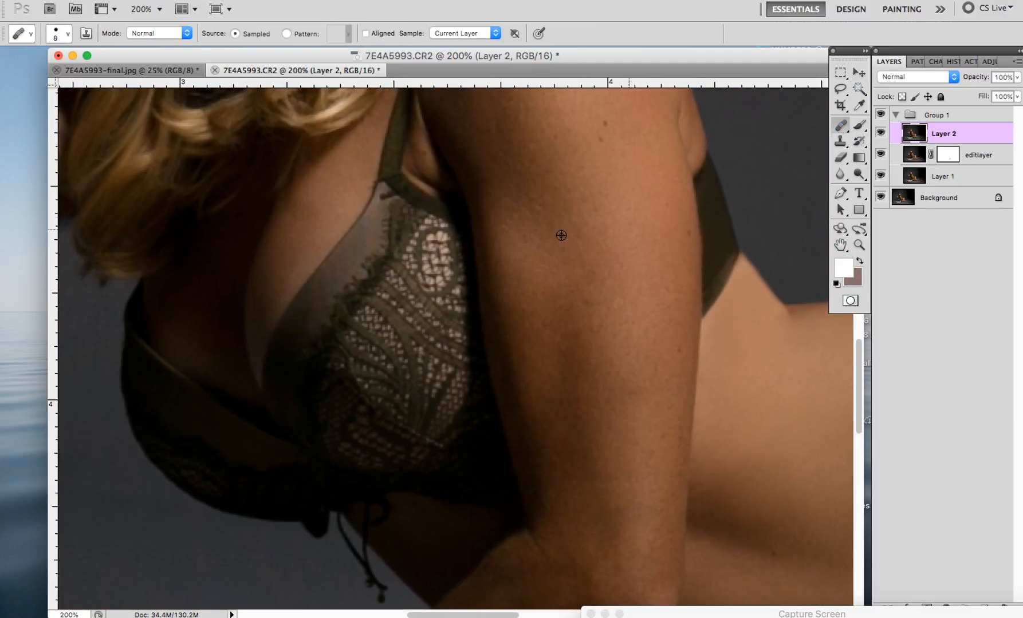
pyautogui.keyDown('alt'); pyautogui.click(518, 172); pyautogui.keyUp('alt')
pyautogui.click(516, 212)
pyautogui.keyDown('alt'); pyautogui.click(526, 171); pyautogui.keyUp('alt')
pyautogui.keyDown('alt'); pyautogui.click(529, 174); pyautogui.keyUp('alt')
pyautogui.click(537, 269)
pyautogui.click(611, 274)
pyautogui.moveTo(708, 296); pyautogui.dragTo(720, 285)
pyautogui.keyDown('alt'); pyautogui.click(565, 313); pyautogui.keyUp('alt')
pyautogui.moveTo(562, 347); pyautogui.dragTo(534, 324)
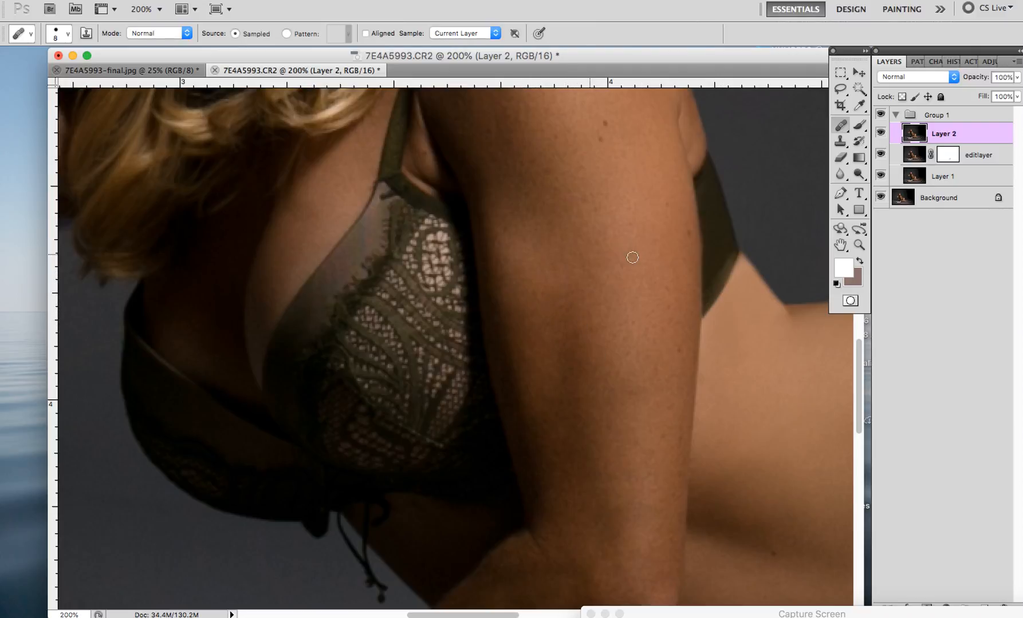
pyautogui.keyDown('alt'); pyautogui.click(590, 286); pyautogui.keyUp('alt')
pyautogui.moveTo(598, 327); pyautogui.dragTo(593, 330)
# - Bring the shoulder into view and reduce the Clone Stamp brush to 21 px
pyautogui.click(841, 246)
pyautogui.moveTo(633, 201); pyautogui.dragTo(655, 363)
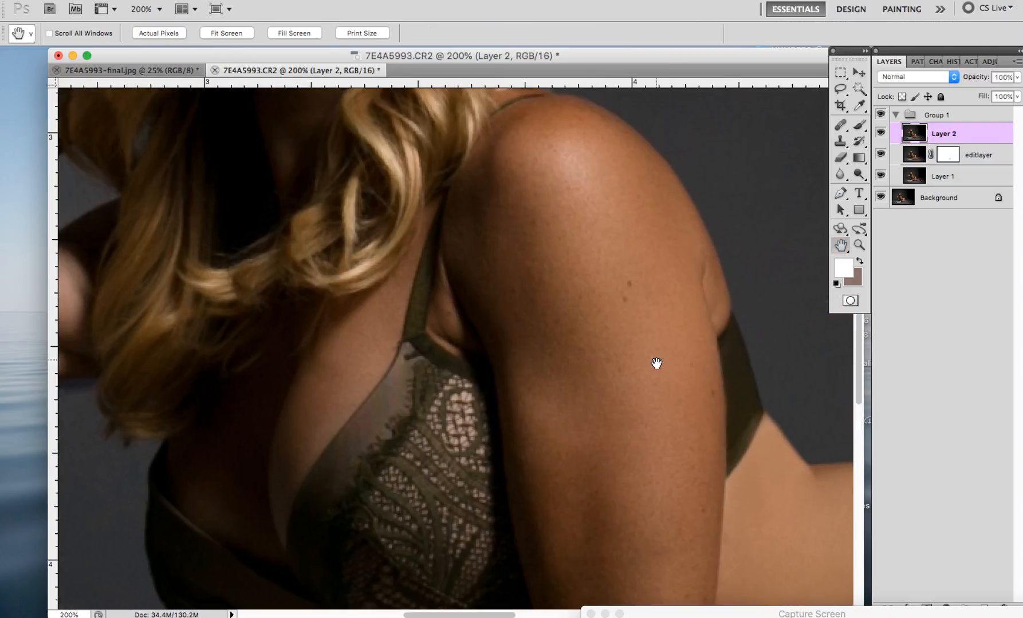
pyautogui.moveTo(666, 281); pyautogui.dragTo(670, 321)
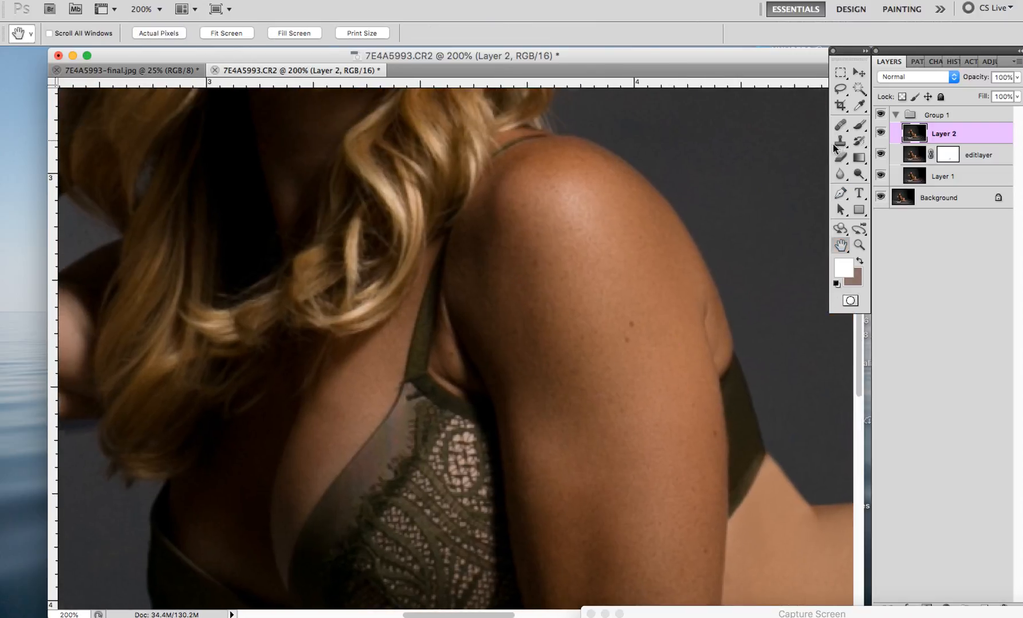
pyautogui.click(840, 141)
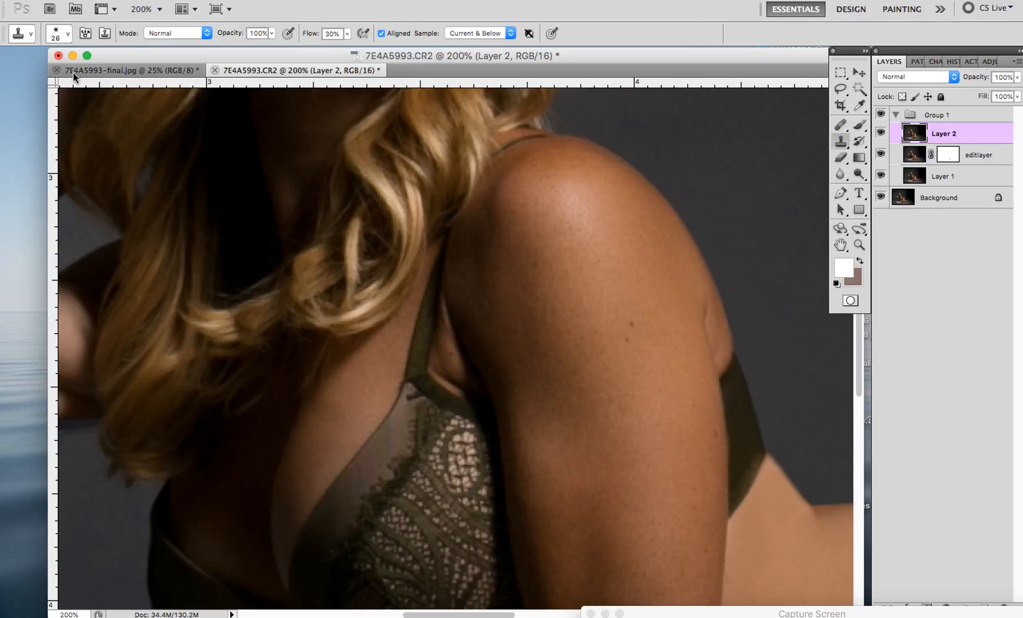
pyautogui.click(56, 34)
pyautogui.moveTo(32, 33); pyautogui.dragTo(28, 33)
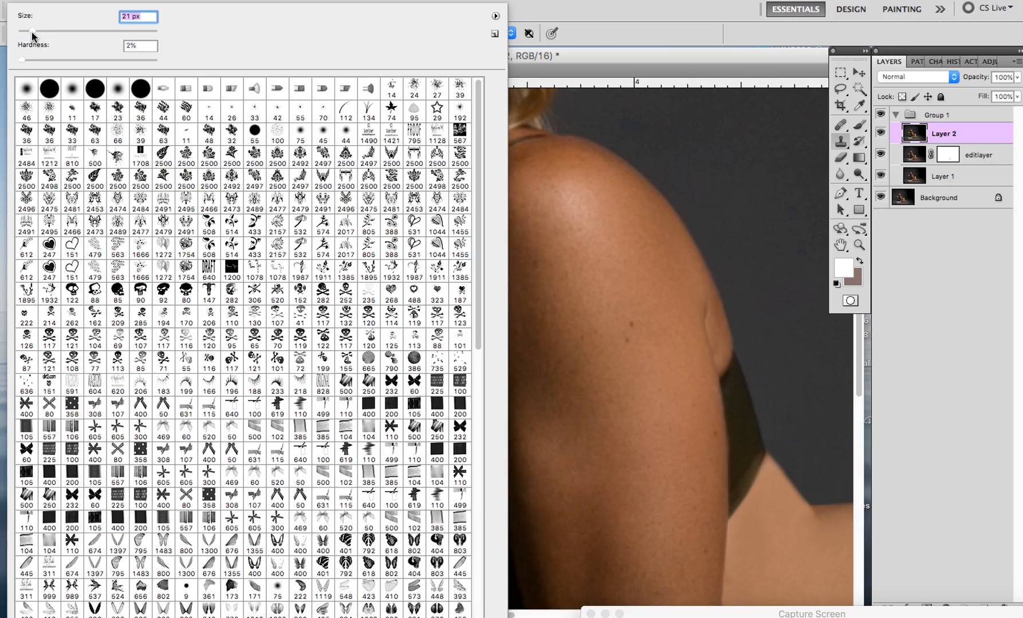
# - Soften the crease at the back of the upper arm with the Clone Stamp in Lighten mode, and restore its Normal mode
pyautogui.keyDown('alt'); pyautogui.click(715, 333); pyautogui.keyUp('alt')
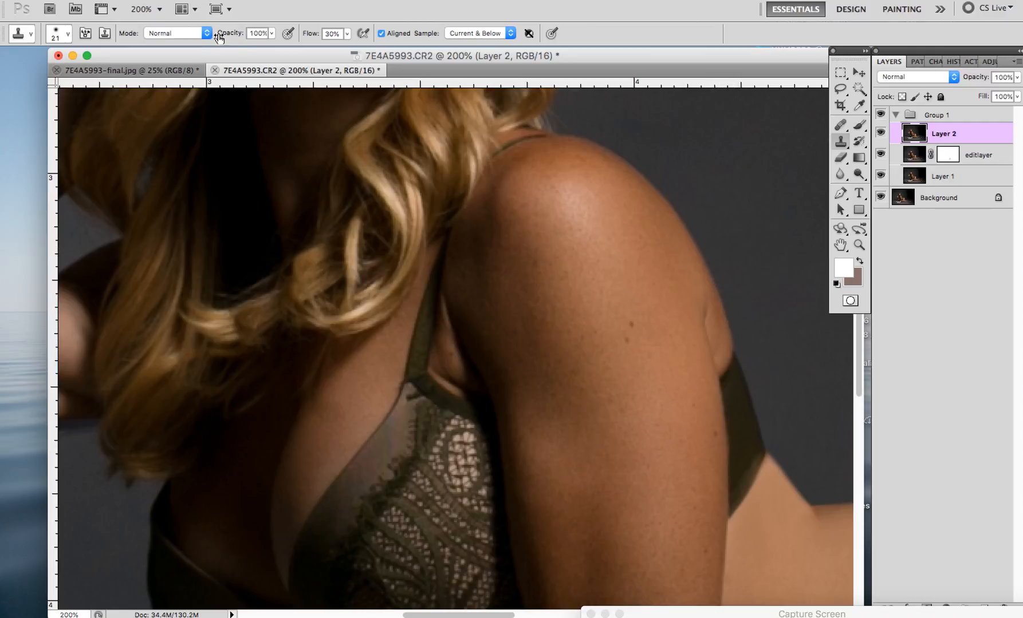
pyautogui.click(156, 35)
pyautogui.click(160, 124)
pyautogui.keyDown('alt'); pyautogui.click(718, 330); pyautogui.keyUp('alt')
pyautogui.moveTo(717, 324); pyautogui.dragTo(714, 312)
pyautogui.click(192, 33)
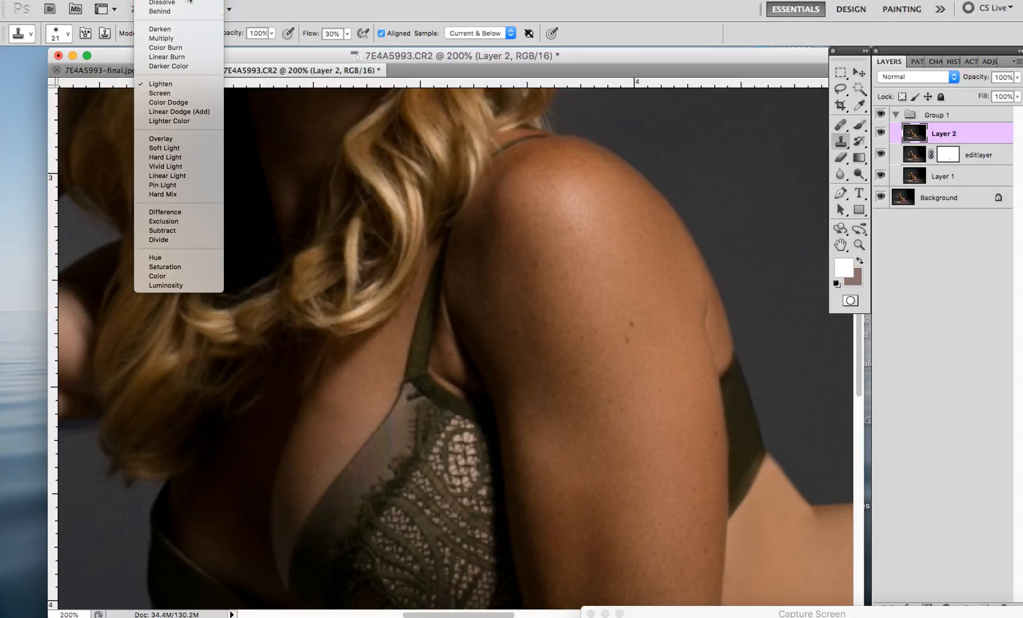
pyautogui.click(166, 6)
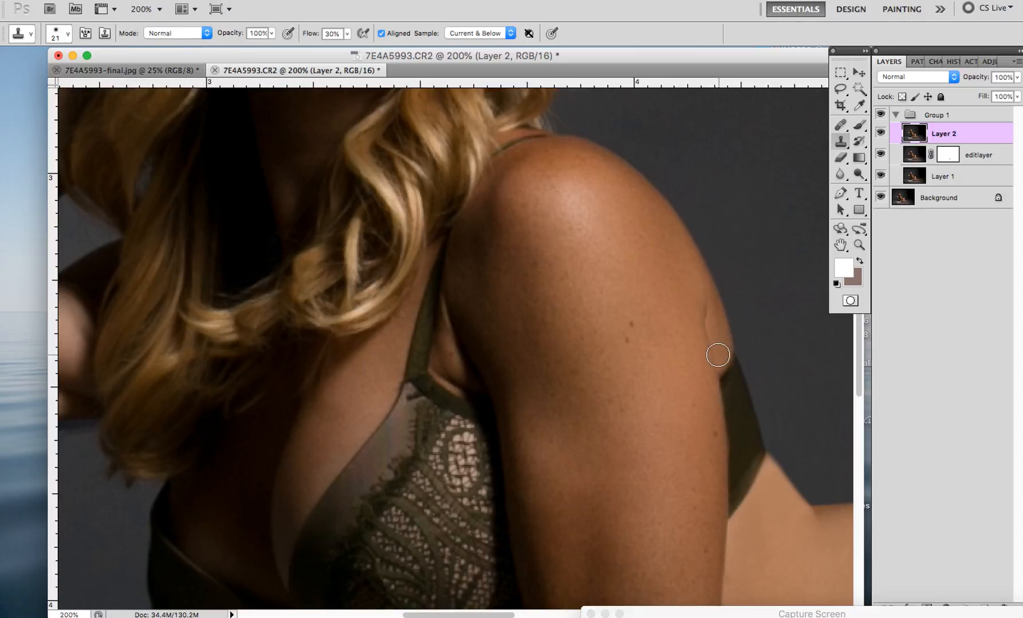
pyautogui.click(880, 134)
pyautogui.click(880, 134)
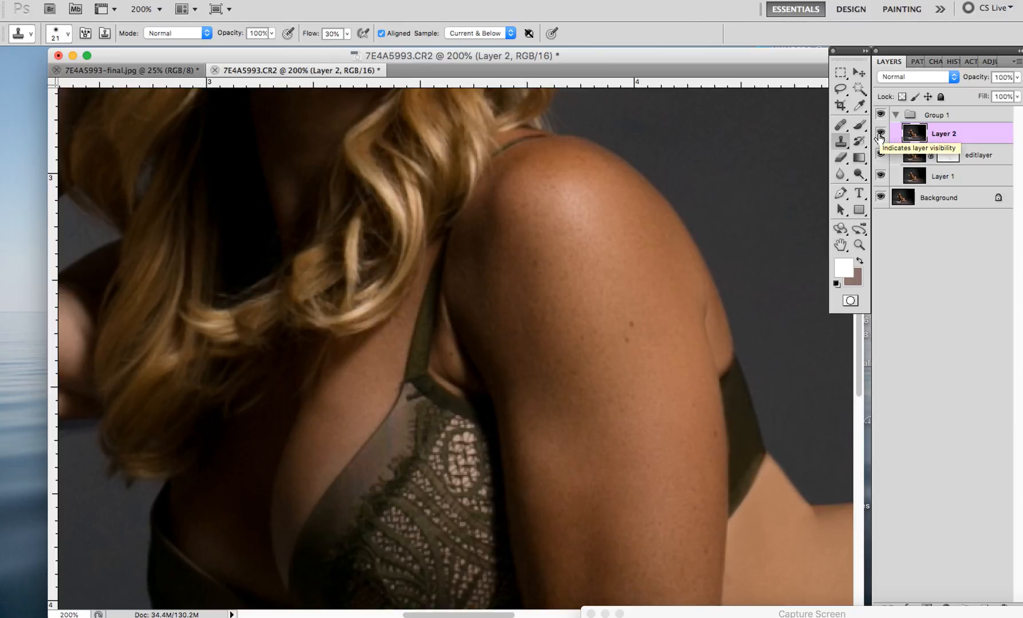
# - Heal small spots on the shoulder and upper arm with the 8 px Healing Brush
pyautogui.click(840, 125)
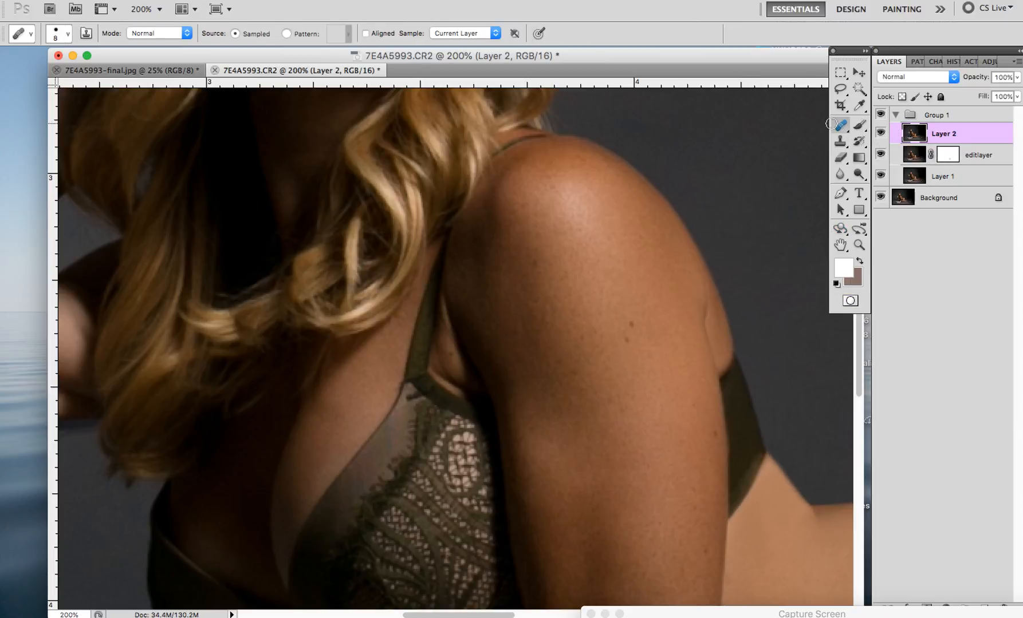
pyautogui.keyDown('alt'); pyautogui.click(593, 175); pyautogui.keyUp('alt')
pyautogui.keyDown('alt'); pyautogui.click(559, 291); pyautogui.keyUp('alt')
pyautogui.click(537, 300)
pyautogui.keyDown('alt'); pyautogui.click(564, 304); pyautogui.keyUp('alt')
pyautogui.click(547, 308)
# - Examine the retouched arm and torso at zoom levels between 50% and 200%
pyautogui.click(840, 245)
pyautogui.moveTo(679, 336); pyautogui.dragTo(629, 175)
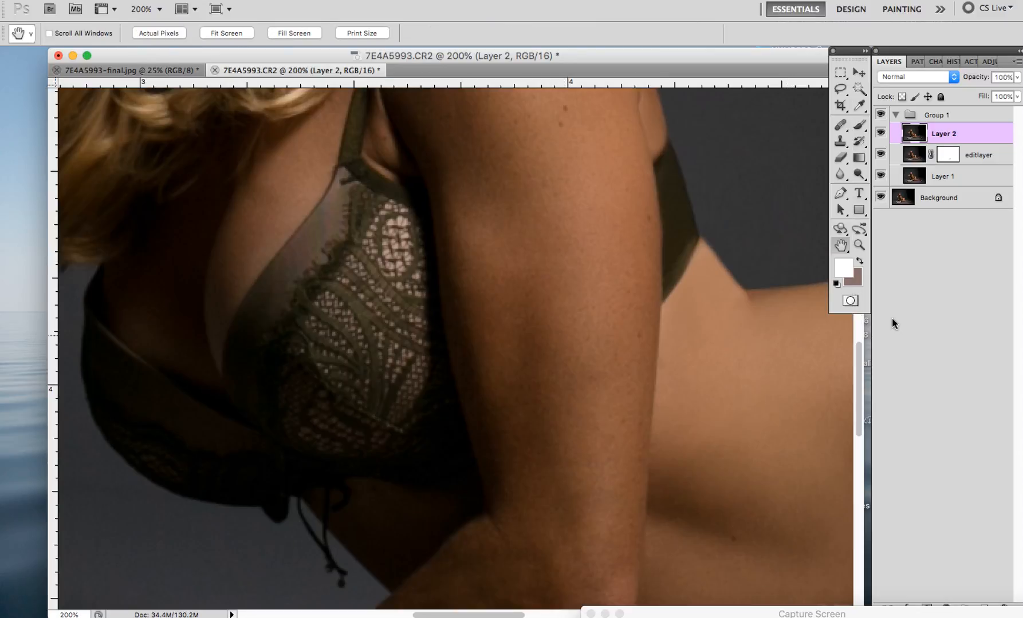
pyautogui.click(859, 244)
pyautogui.keyDown('alt'); pyautogui.click(567, 306); pyautogui.keyUp('alt')
pyautogui.keyDown('alt'); pyautogui.click(566, 305); pyautogui.keyUp('alt')
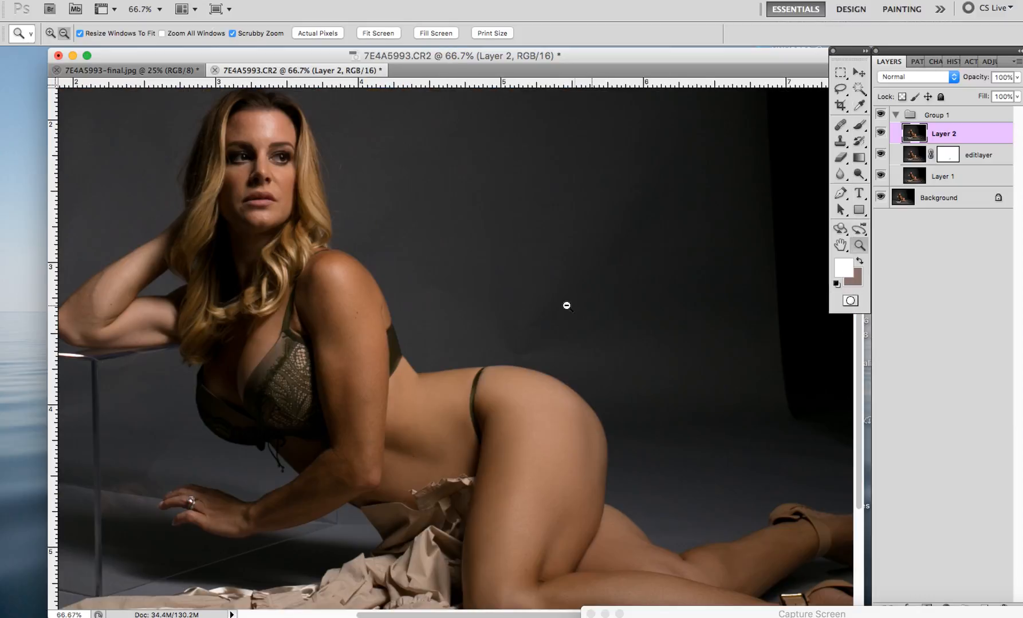
pyautogui.click(293, 423)
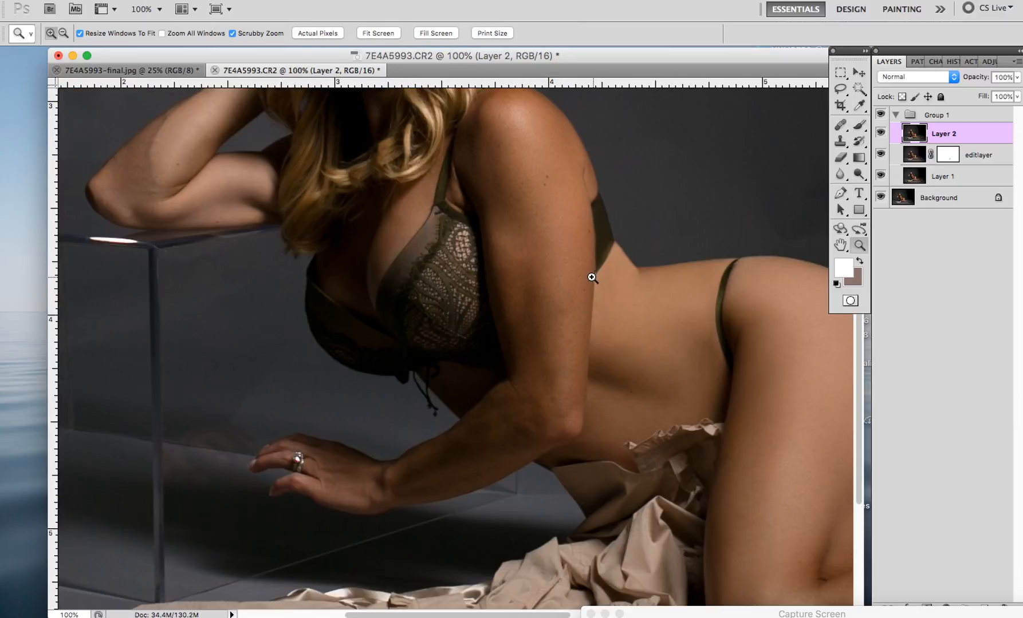
pyautogui.keyDown('alt'); pyautogui.click(515, 349); pyautogui.keyUp('alt')
pyautogui.keyDown('alt'); pyautogui.click(532, 277); pyautogui.keyUp('alt')
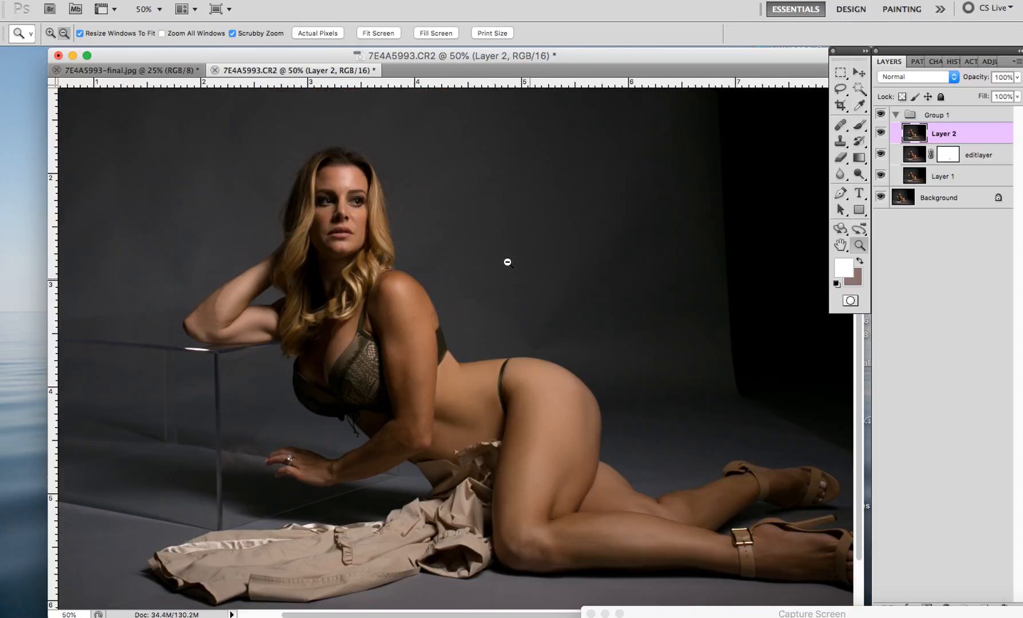
pyautogui.click(353, 383)
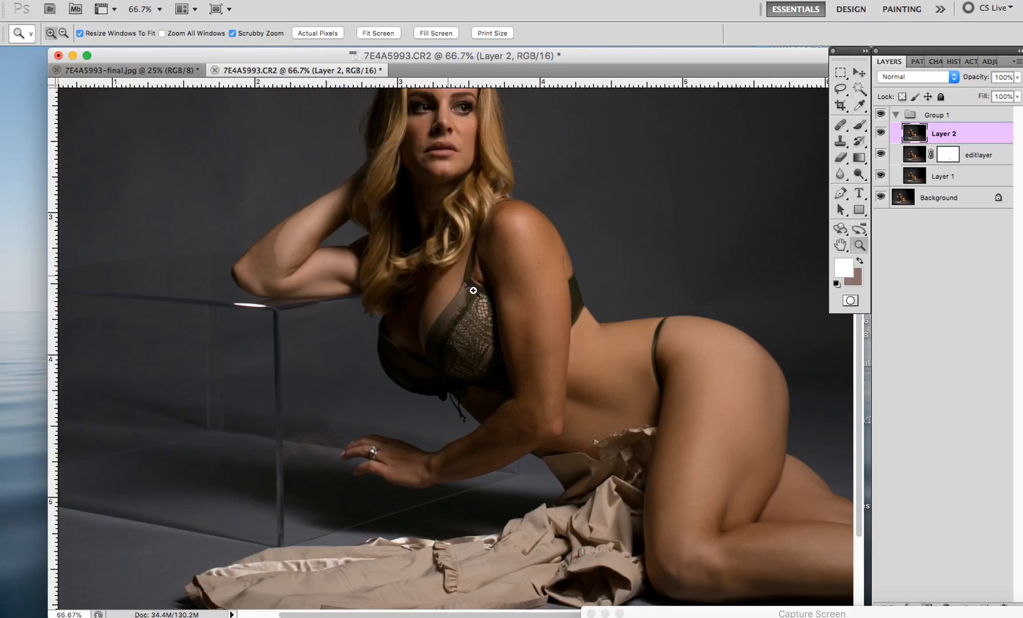
pyautogui.click(478, 303)
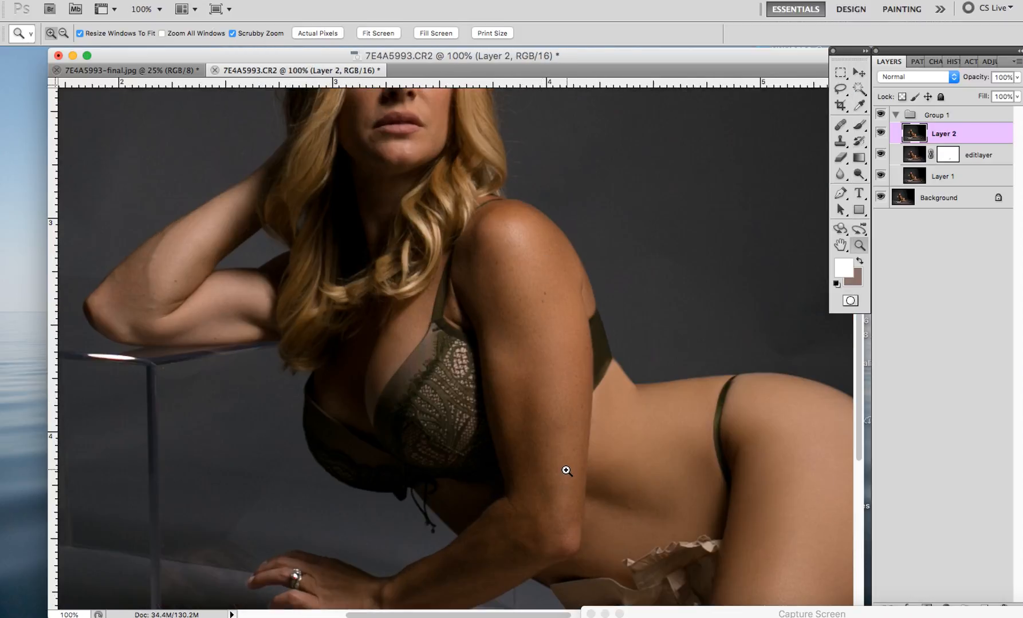
pyautogui.click(454, 347)
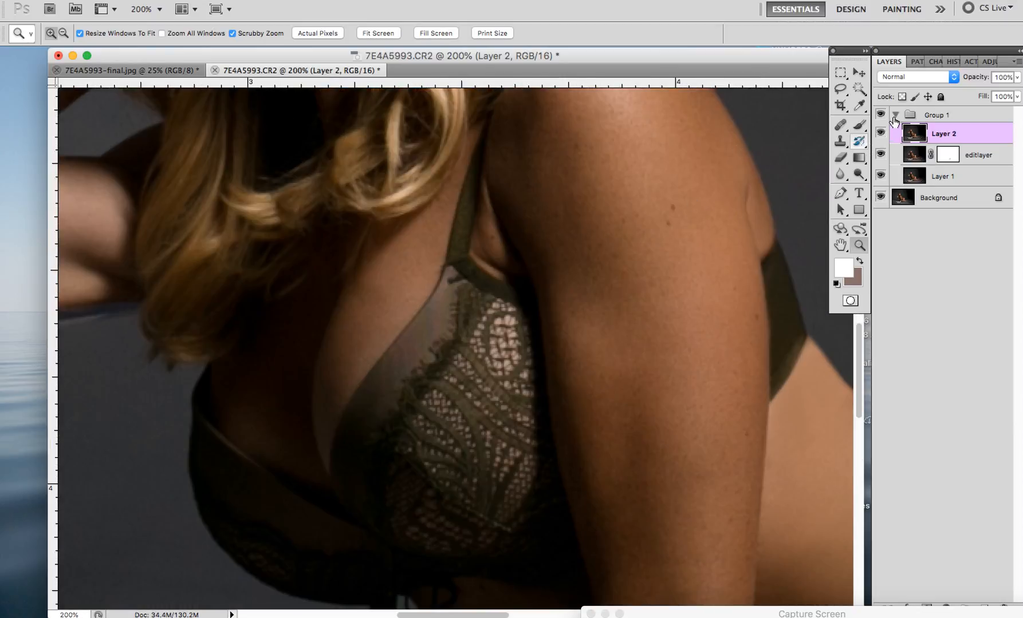
# - Lighten the chest skin beside the bra cup with the Clone Stamp in Lighten mode at 40% flow, and toggle Layer 2 to compare
pyautogui.click(840, 141)
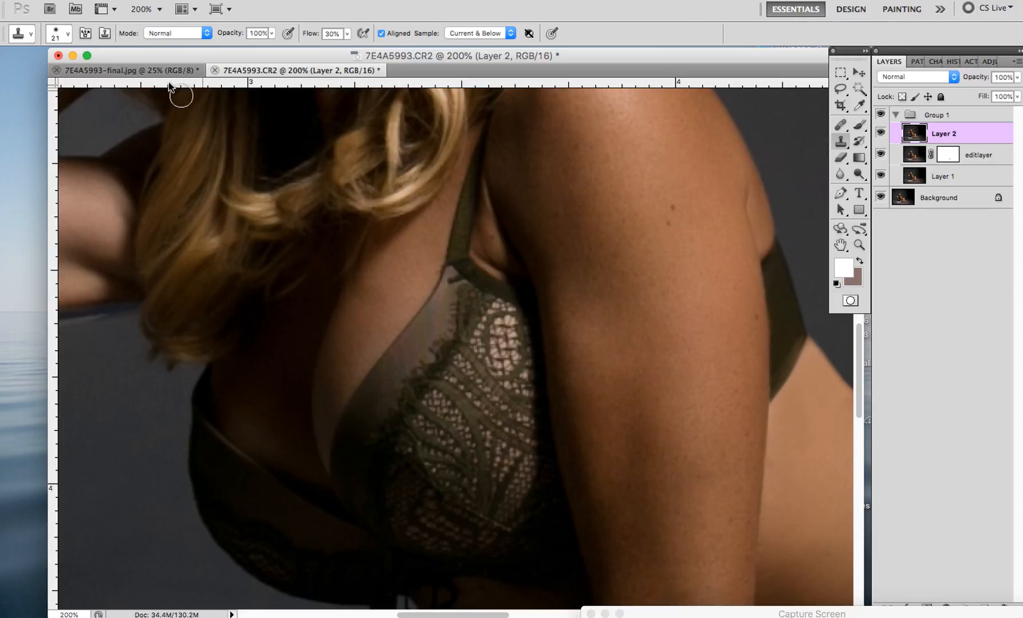
pyautogui.click(181, 27)
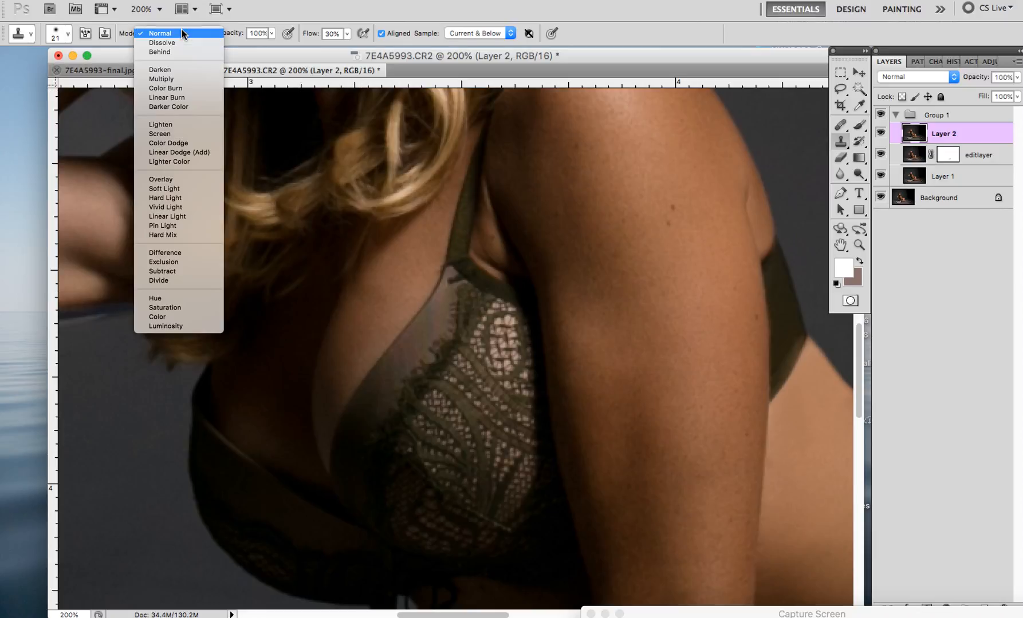
pyautogui.click(181, 131)
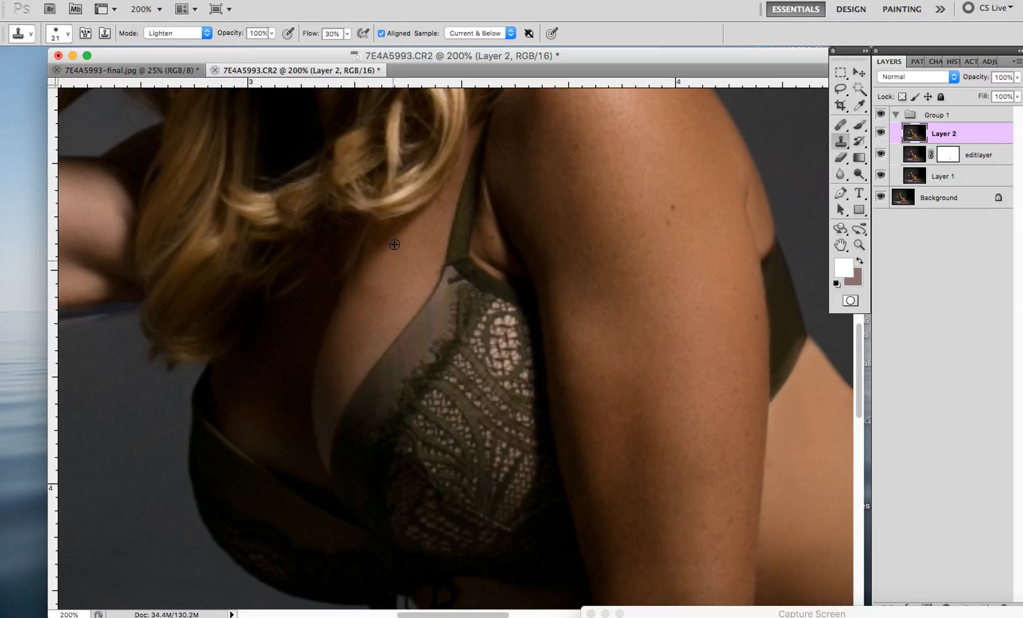
pyautogui.click(329, 33)
pyautogui.write('40')
pyautogui.press('Return')
pyautogui.keyDown('alt'); pyautogui.click(399, 299); pyautogui.keyUp('alt')
pyautogui.click(881, 134)
pyautogui.click(881, 134)
pyautogui.click(881, 134)
pyautogui.click(881, 134)
# - Even out the inner shoulder skin beside the bra strap with the Clone Stamp in Darken mode
pyautogui.click(844, 245)
pyautogui.scroll(5, 630, 297)
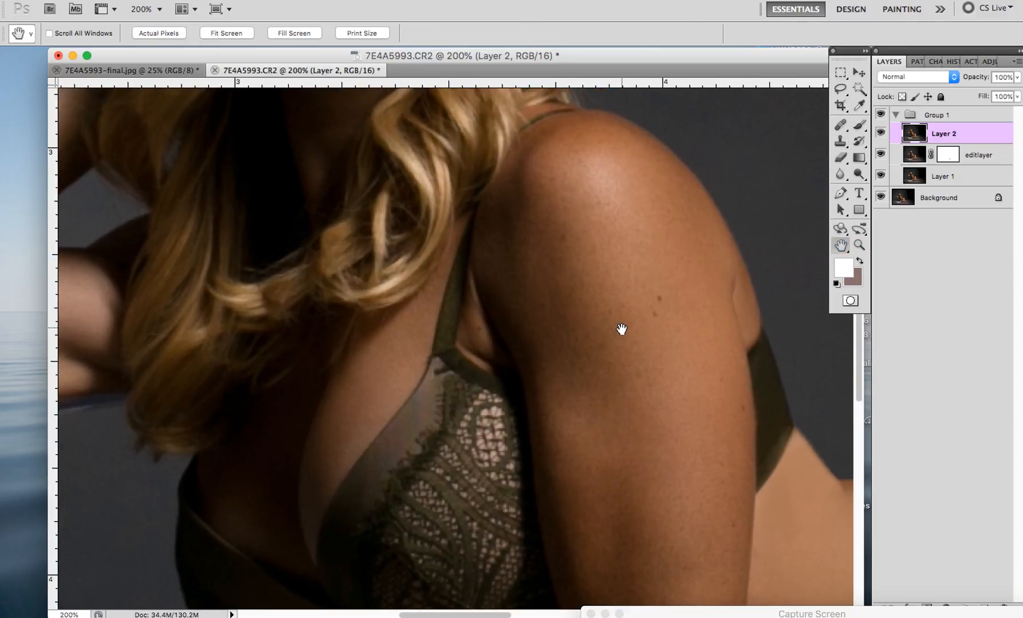
pyautogui.hscroll(2, 632, 326)
pyautogui.click(840, 141)
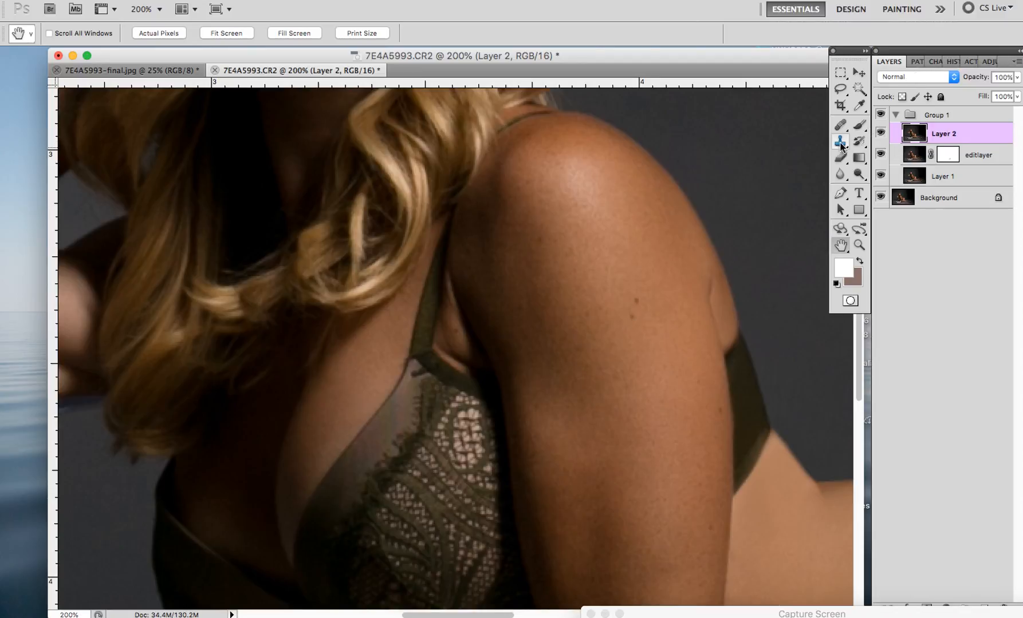
pyautogui.click(177, 33)
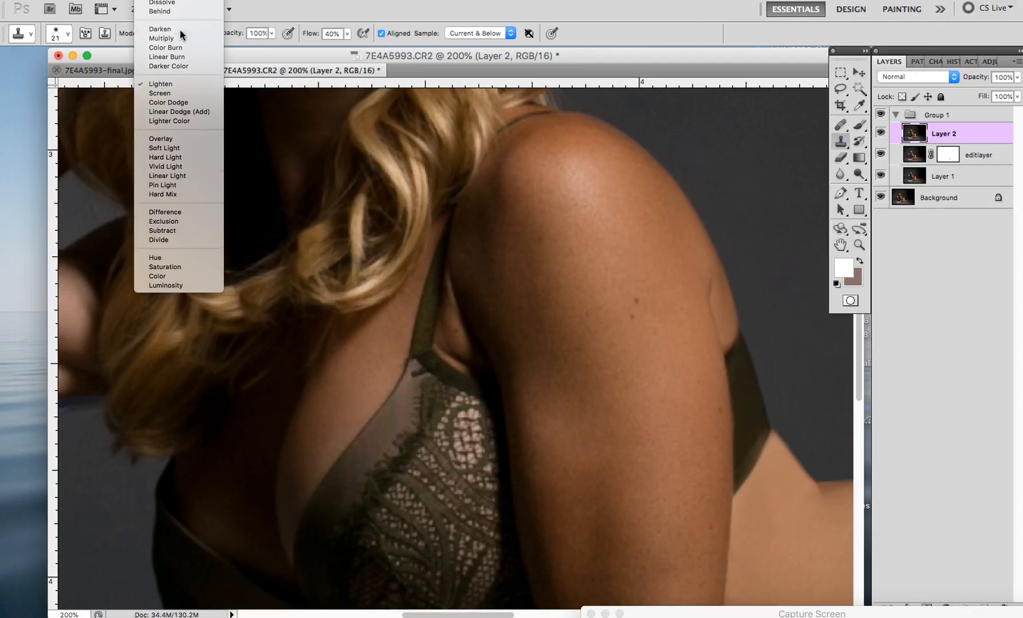
pyautogui.click(179, 30)
pyautogui.moveTo(430, 205)
pyautogui.mouseDown()
pyautogui.moveTo(399, 282)
pyautogui.moveTo(442, 219)
pyautogui.moveTo(479, 261)
pyautogui.moveTo(457, 271)
pyautogui.mouseUp()
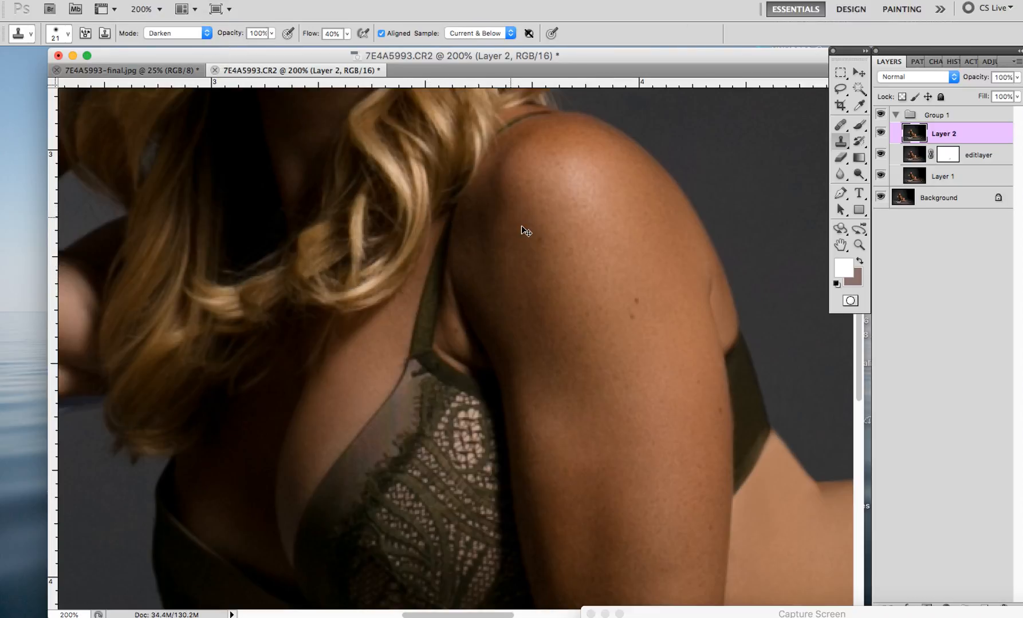
pyautogui.moveTo(455, 269)
pyautogui.mouseDown()
pyautogui.moveTo(456, 296)
pyautogui.moveTo(493, 254)
pyautogui.moveTo(460, 288)
pyautogui.moveTo(450, 273)
pyautogui.moveTo(475, 260)
pyautogui.moveTo(485, 274)
pyautogui.mouseUp()
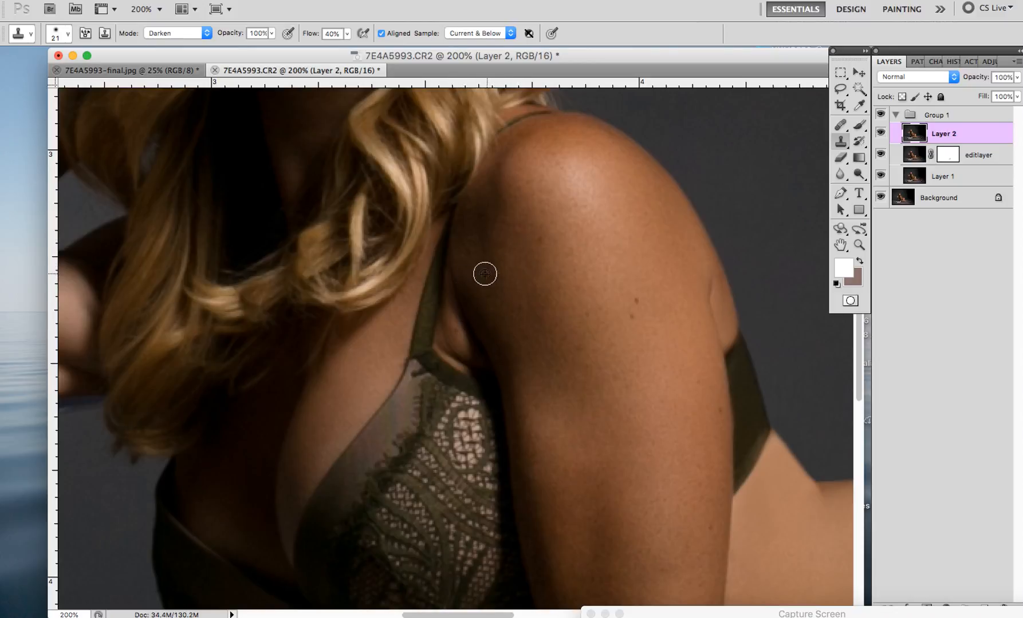
pyautogui.keyDown('alt'); pyautogui.click(456, 265); pyautogui.keyUp('alt')
# - Set the Clone Stamp mode to Normal and smooth the shaded shoulder edge along the bra strap
pyautogui.click(166, 31)
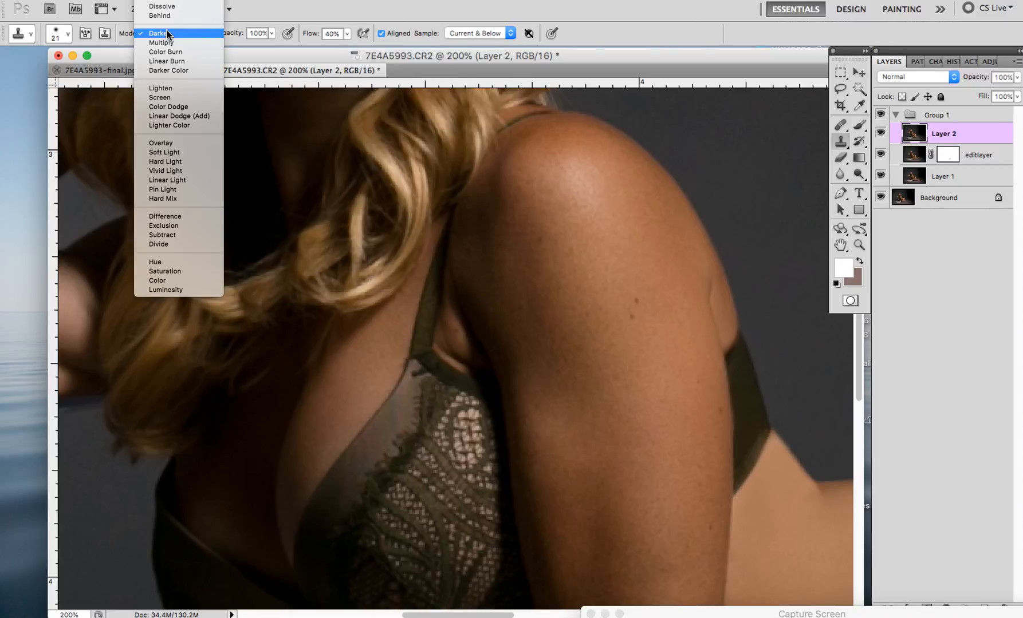
pyautogui.click(177, 3)
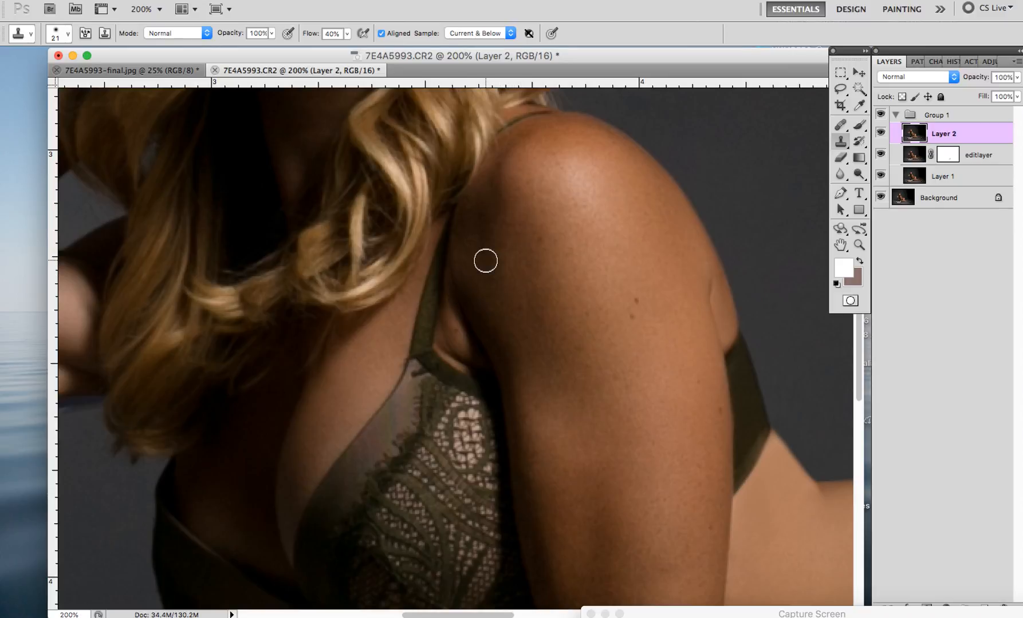
pyautogui.moveTo(461, 289); pyautogui.dragTo(465, 218)
# - Try cloning over the armpit fold beside the bra strap at 70% flow, and undo the last strokes
pyautogui.click(330, 30)
pyautogui.write('70')
pyautogui.press('Return')
pyautogui.click(471, 358)
pyautogui.keyDown('alt'); pyautogui.click(455, 352); pyautogui.keyUp('alt')
pyautogui.click(467, 339)
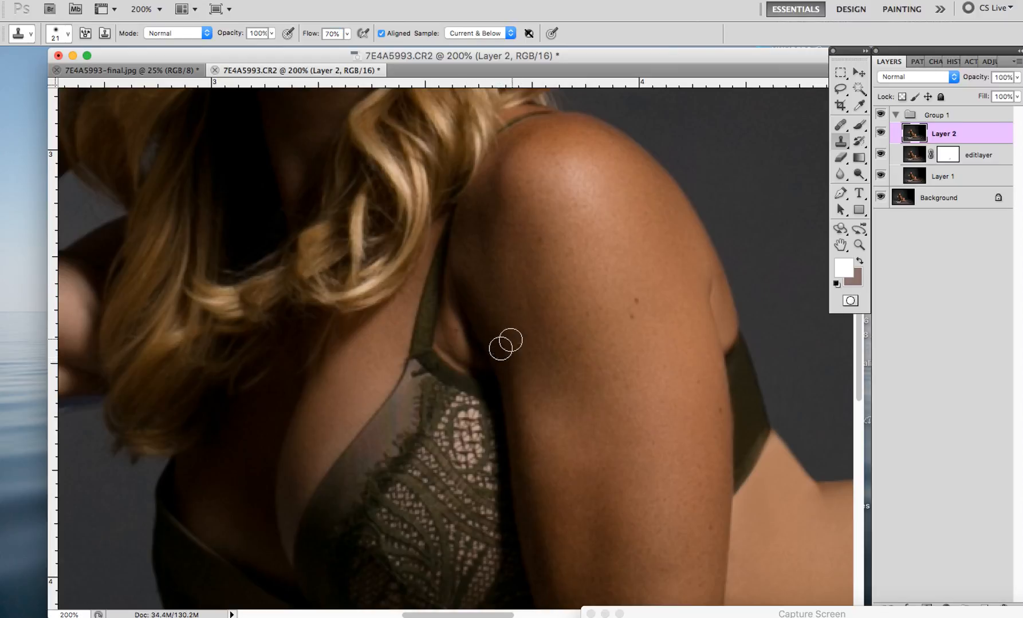
pyautogui.click(470, 361)
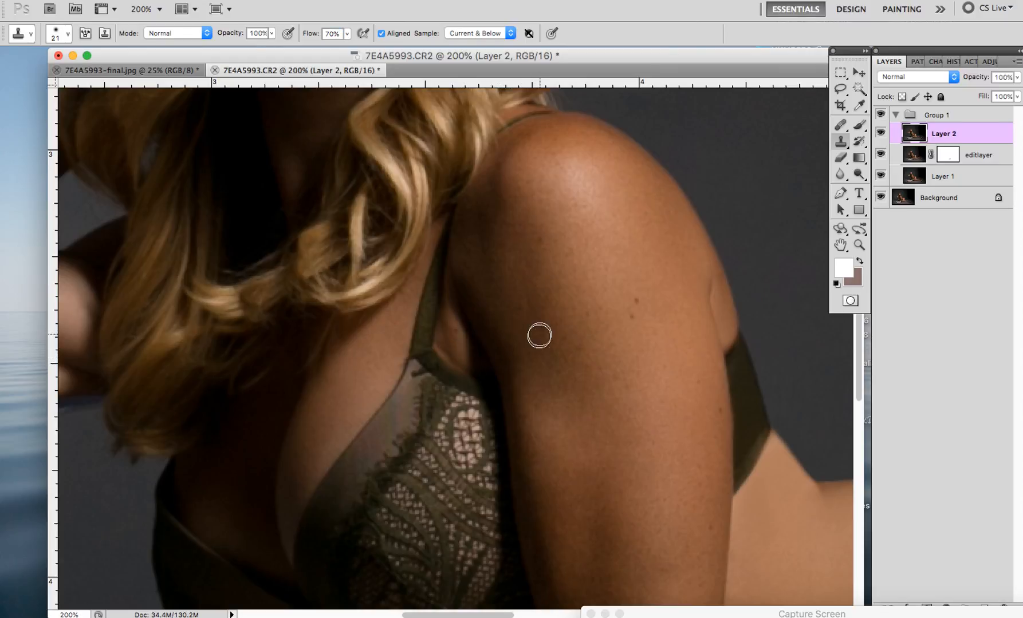
pyautogui.press('super+z')
pyautogui.press('super+z')
# - Set the Clone Stamp brush size to 11 px for the narrow skin area beside the bra strap
pyautogui.click(62, 33)
pyautogui.click(26, 30)
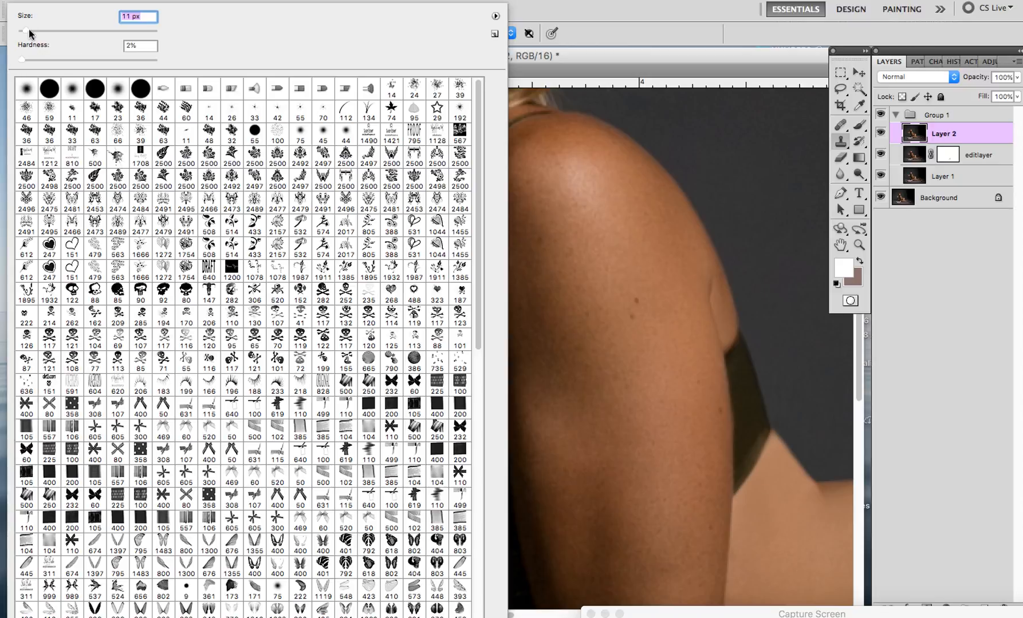
pyautogui.click(567, 73)
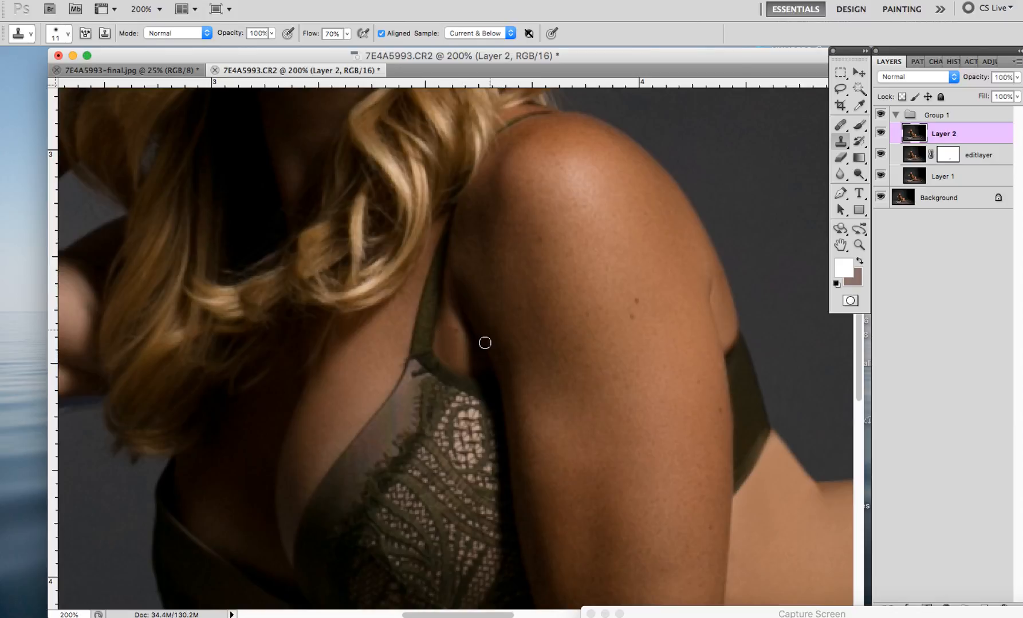
# - Smooth the armpit fold beside the bra strap with the Healing Brush, and toggle Layer 2 to compare
pyautogui.click(840, 125)
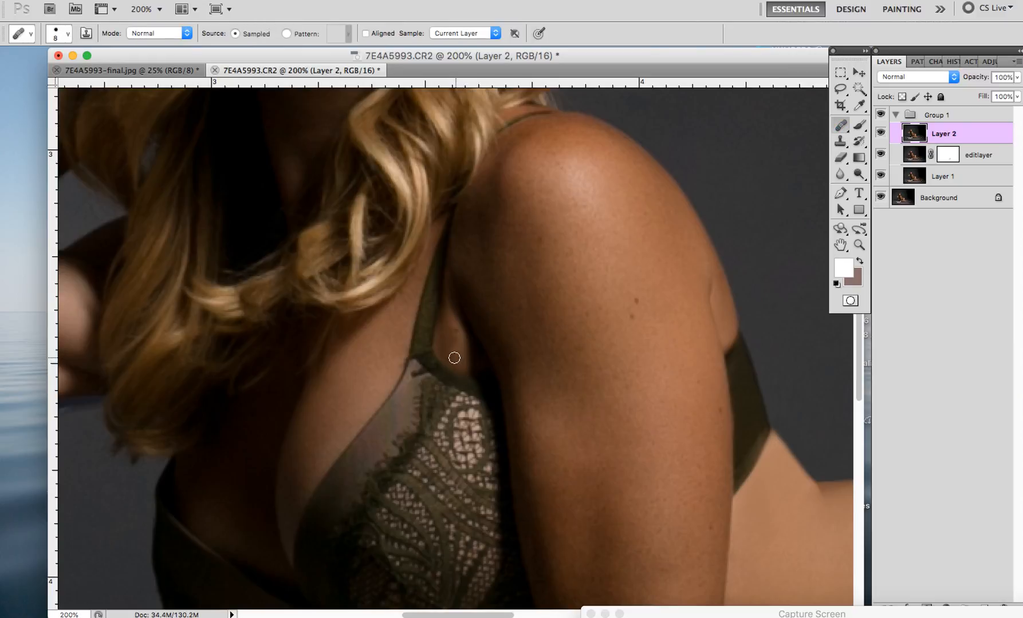
pyautogui.click(486, 331)
pyautogui.click(511, 300)
pyautogui.click(475, 297)
pyautogui.click(880, 131)
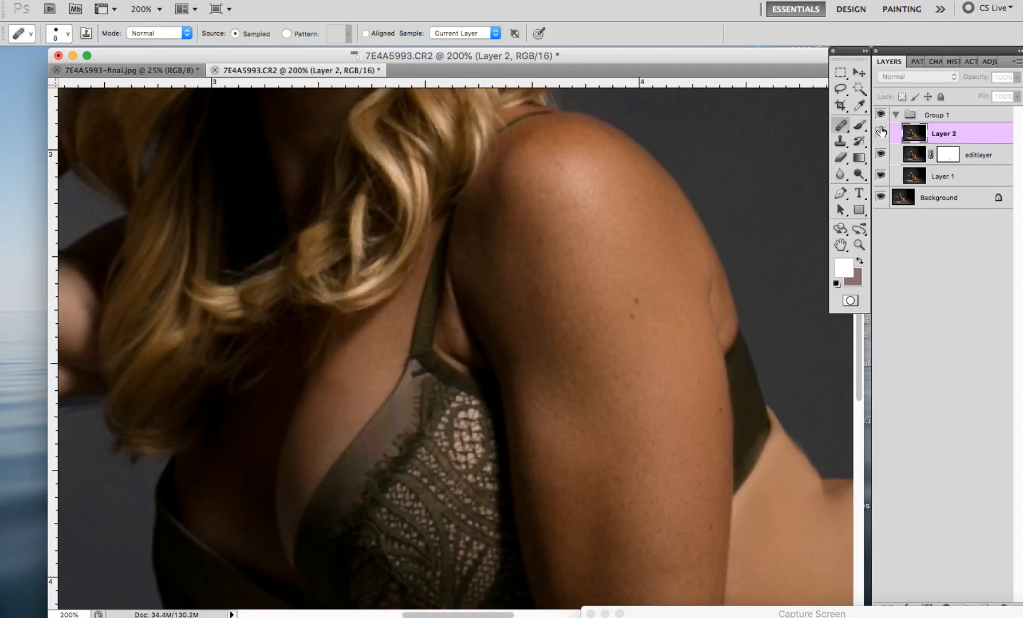
pyautogui.click(881, 131)
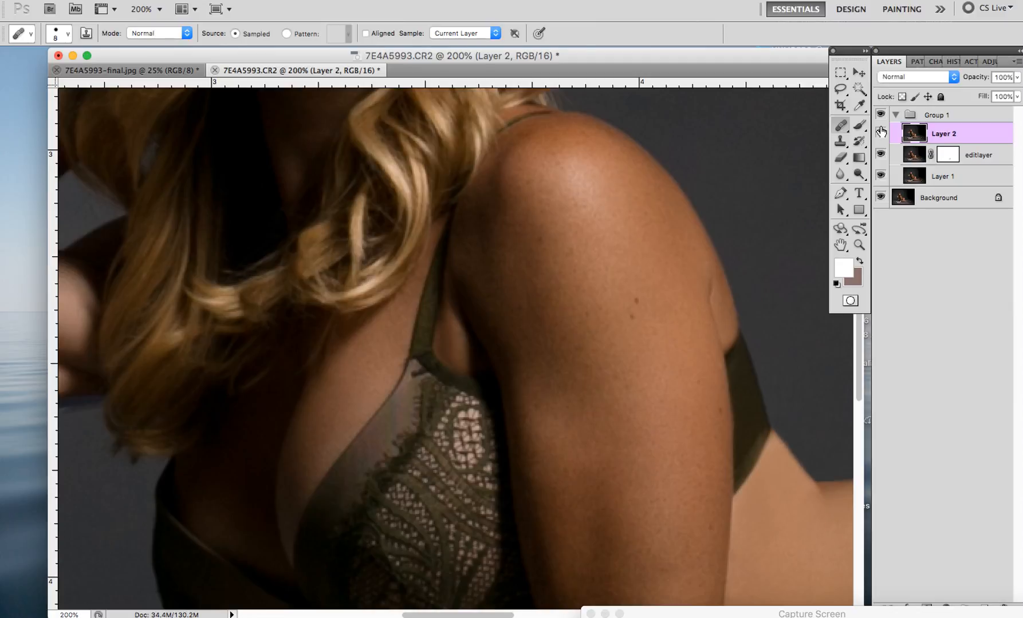
# - Clean the skin edge where the bra strap meets the cup with the Clone Stamp in Darken mode at 70% flow
pyautogui.click(839, 141)
pyautogui.click(183, 34)
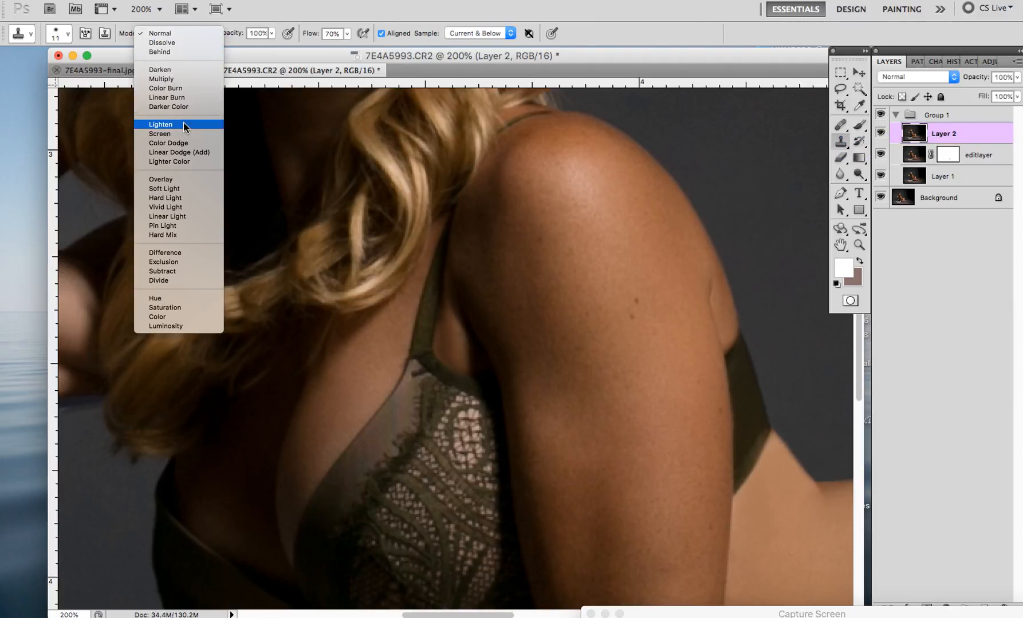
pyautogui.click(186, 123)
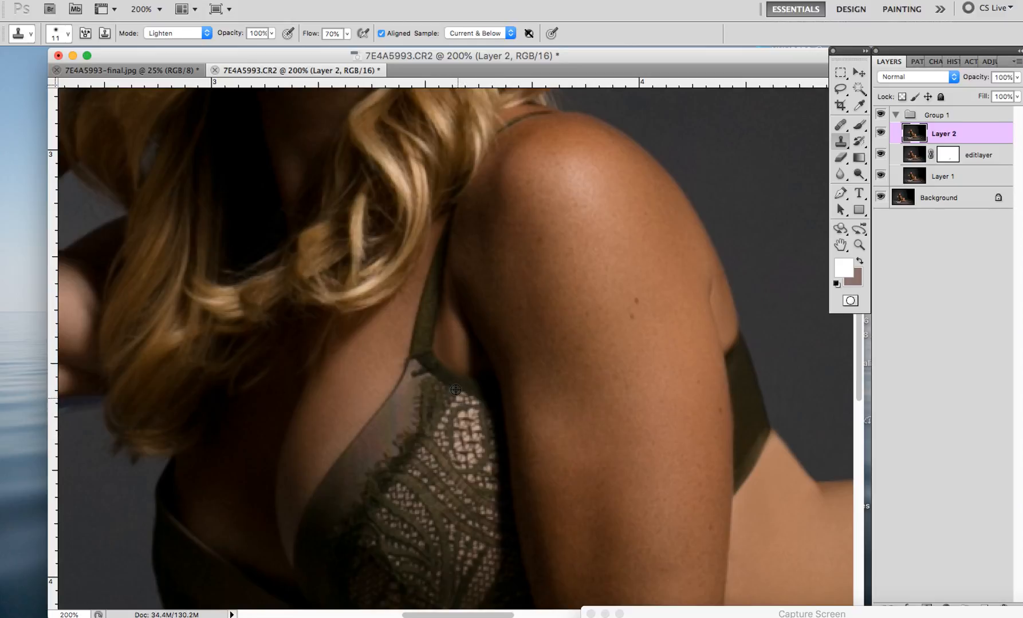
pyautogui.click(147, 35)
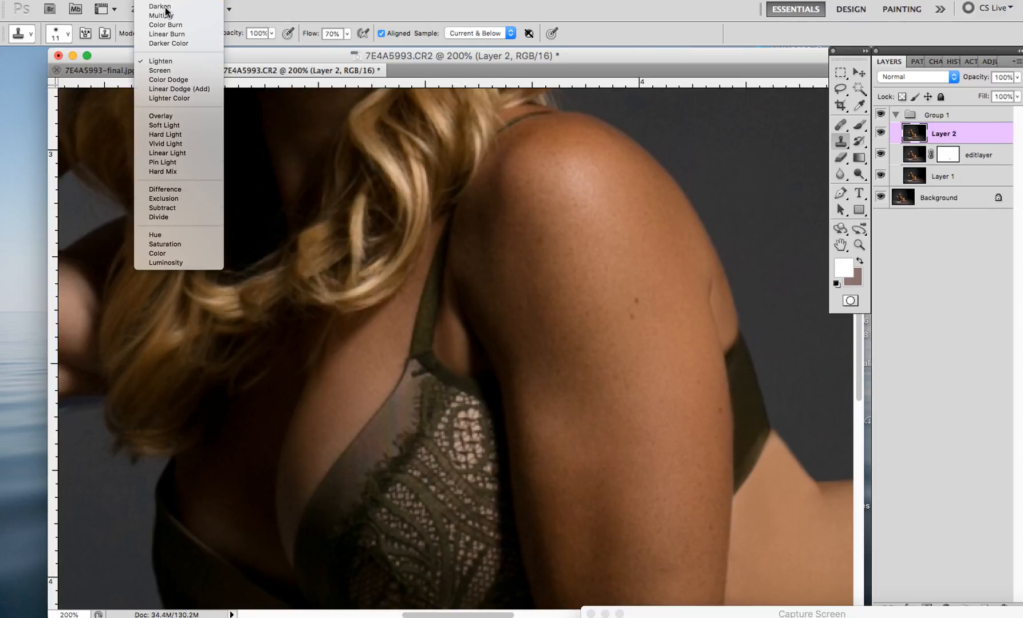
pyautogui.click(167, 10)
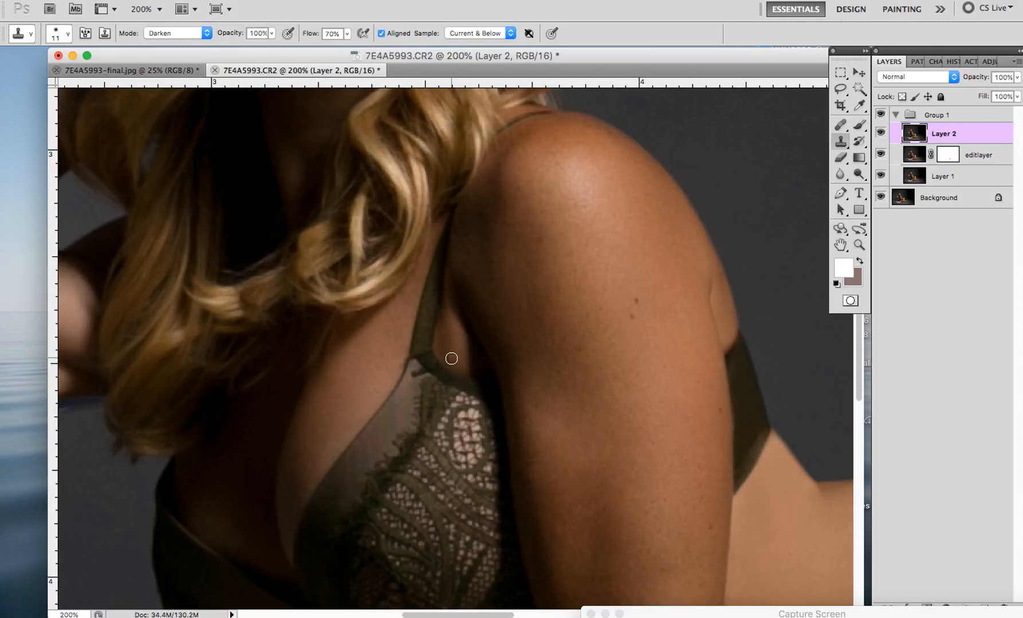
pyautogui.moveTo(437, 326); pyautogui.dragTo(441, 358)
pyautogui.moveTo(434, 352); pyautogui.dragTo(445, 366)
# - Toggle the visibility of Layer 2 and Group 1 to compare the retouching with the original
pyautogui.click(880, 134)
pyautogui.click(880, 134)
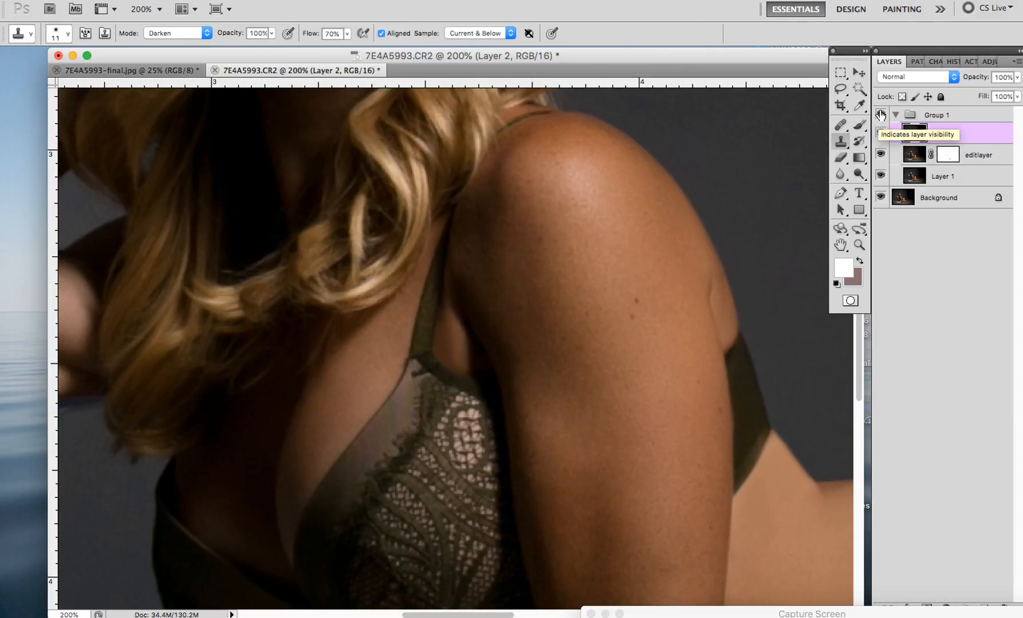
pyautogui.click(880, 115)
pyautogui.click(881, 114)
pyautogui.click(881, 114)
pyautogui.click(880, 115)
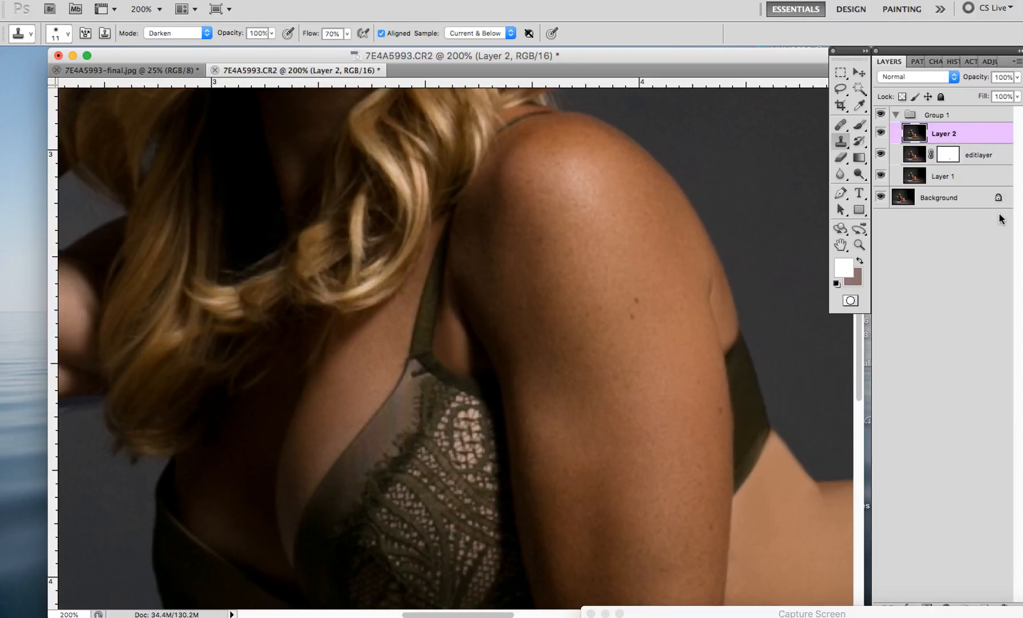
# - Add a layer mask to Layer 2 and activate the Brush tool
pyautogui.moveTo(966, 50); pyautogui.dragTo(961, 27)
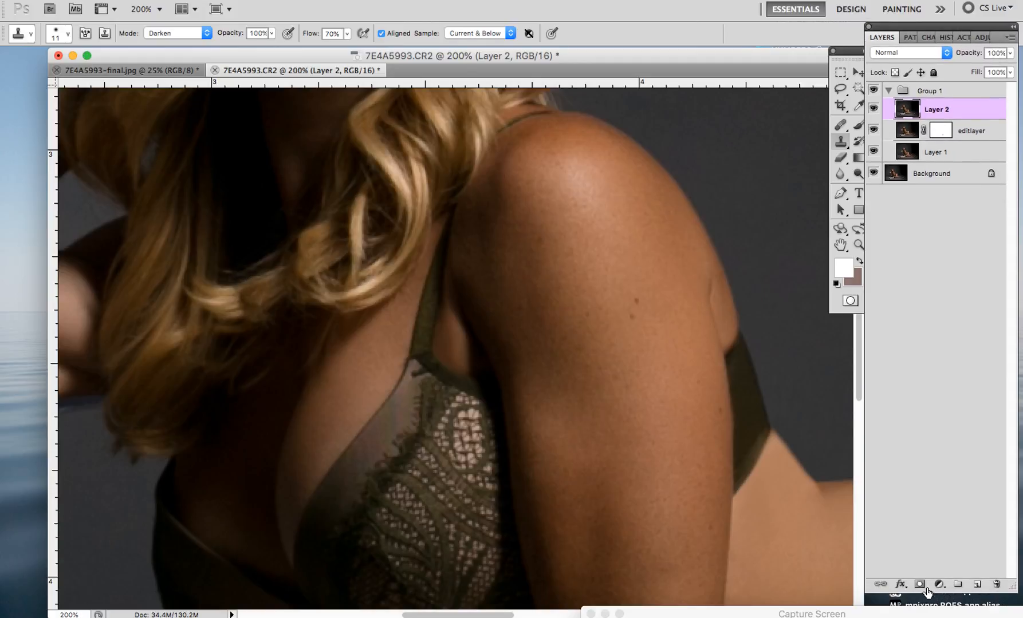
pyautogui.click(920, 585)
pyautogui.press('b')
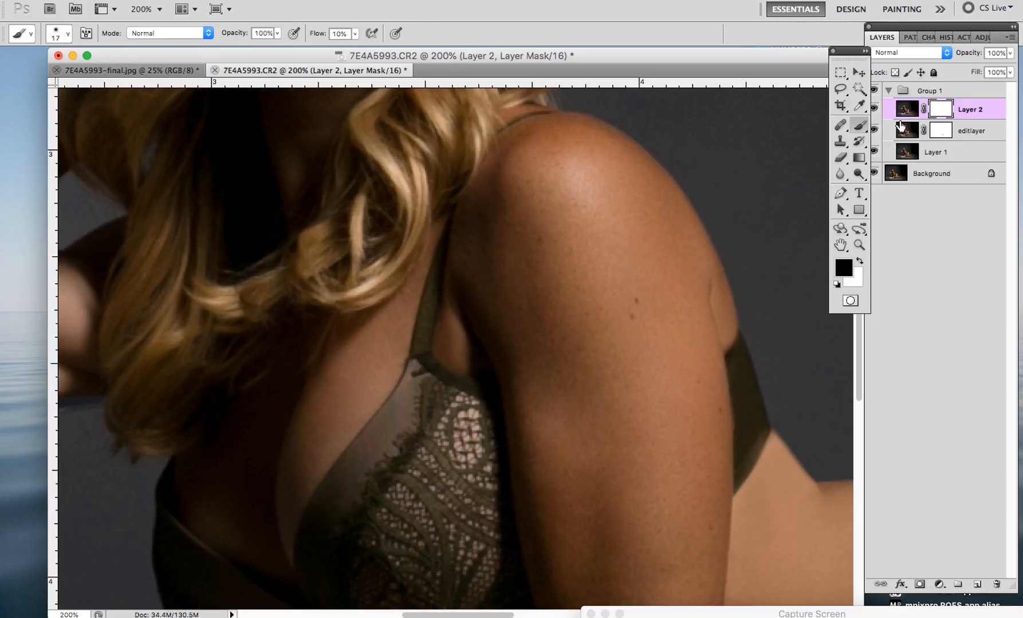
# - Review the whole figure and target Layer 2's image instead of its mask for retouching the bent arm
pyautogui.click(859, 245)
pyautogui.keyDown('alt'); pyautogui.click(539, 361); pyautogui.keyUp('alt')
pyautogui.keyDown('alt'); pyautogui.click(539, 361); pyautogui.keyUp('alt')
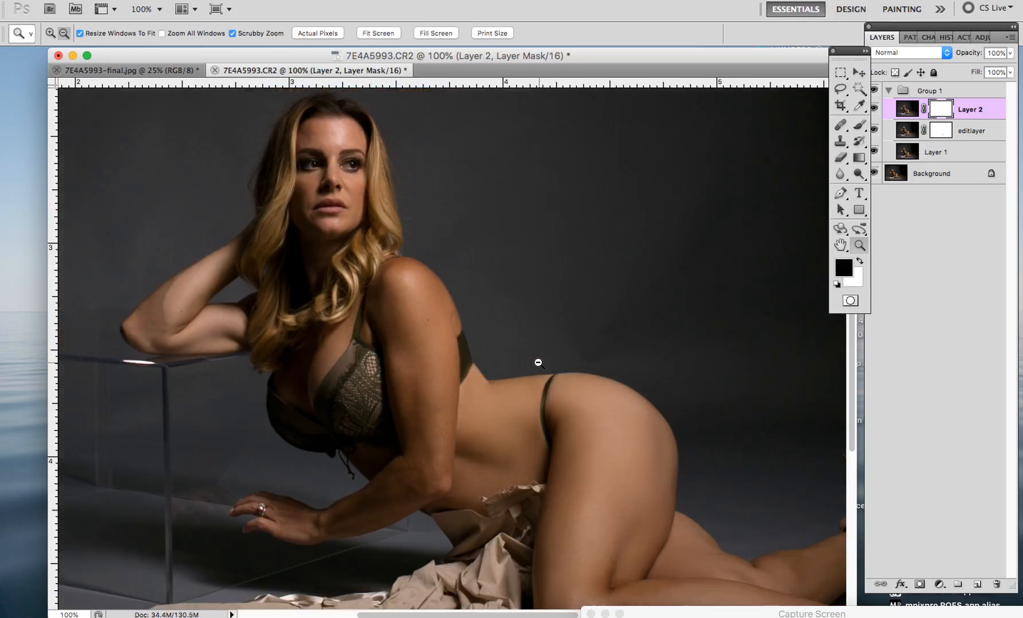
pyautogui.click(316, 442)
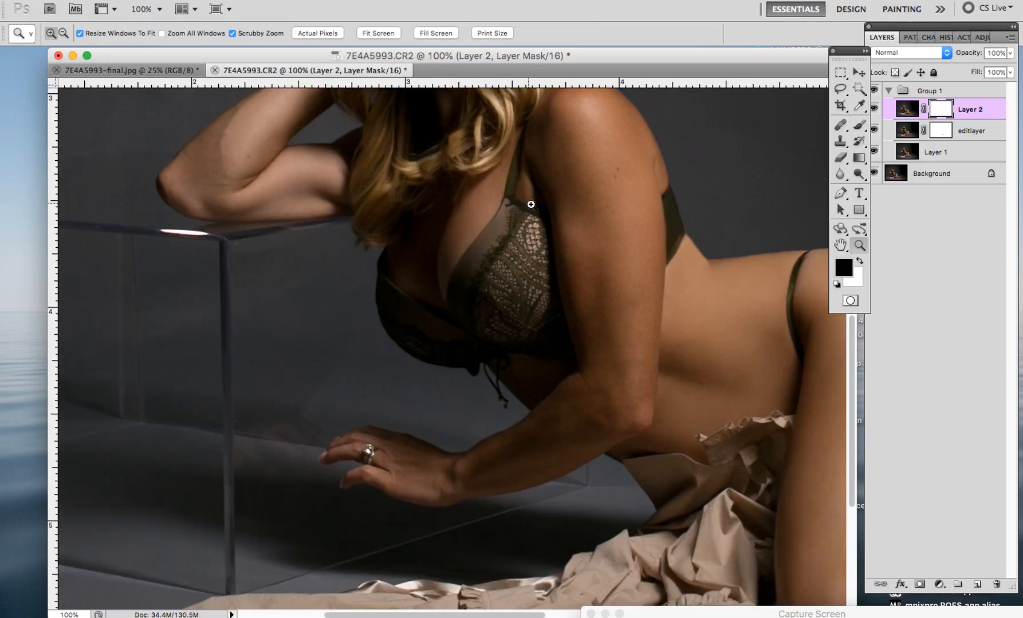
pyautogui.keyDown('alt'); pyautogui.click(500, 149); pyautogui.keyUp('alt')
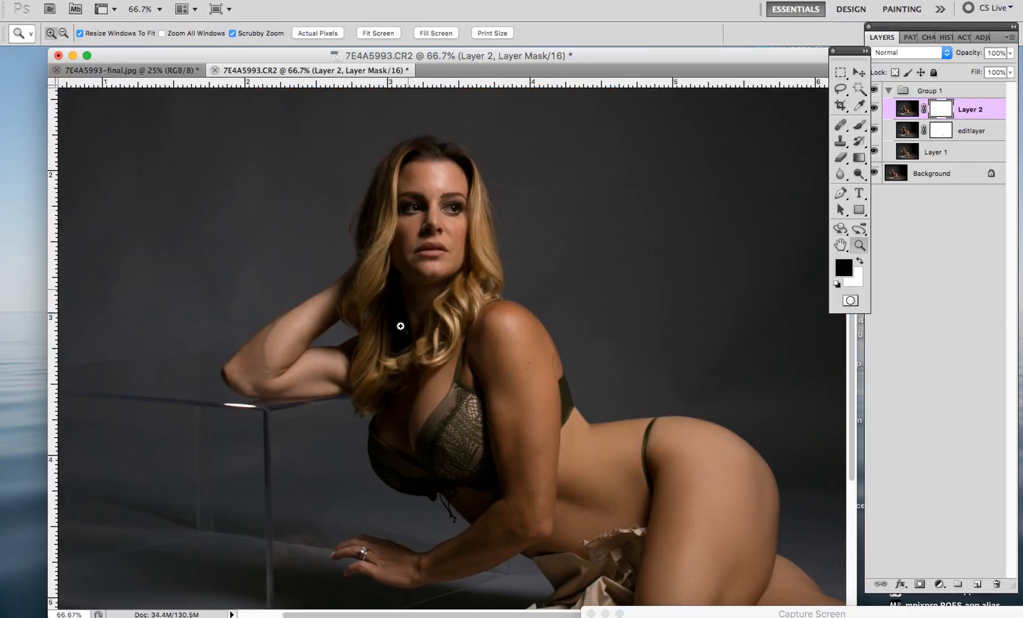
pyautogui.click(401, 326)
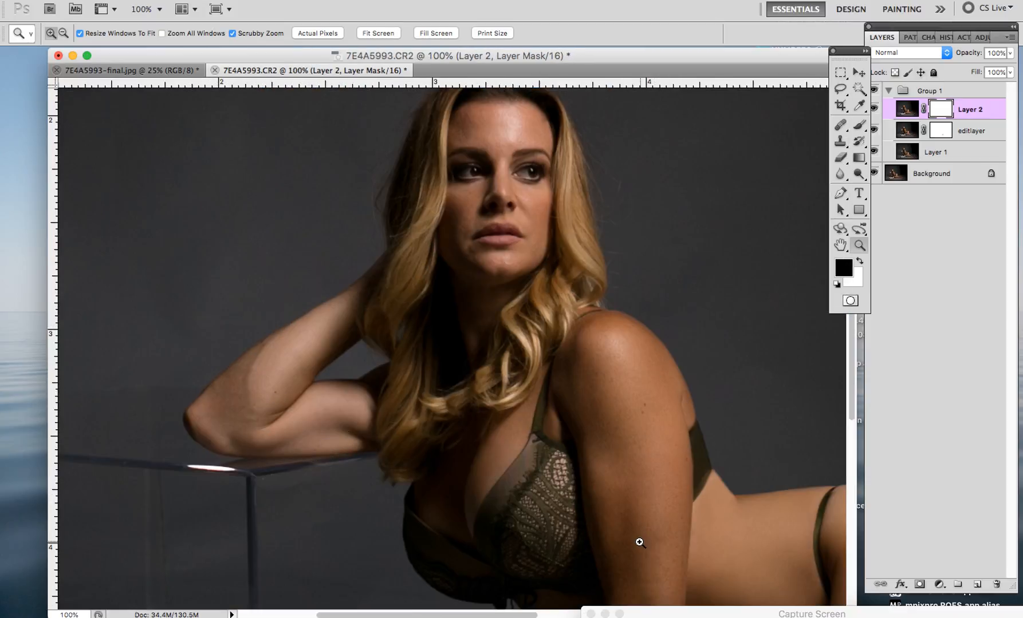
pyautogui.click(337, 421)
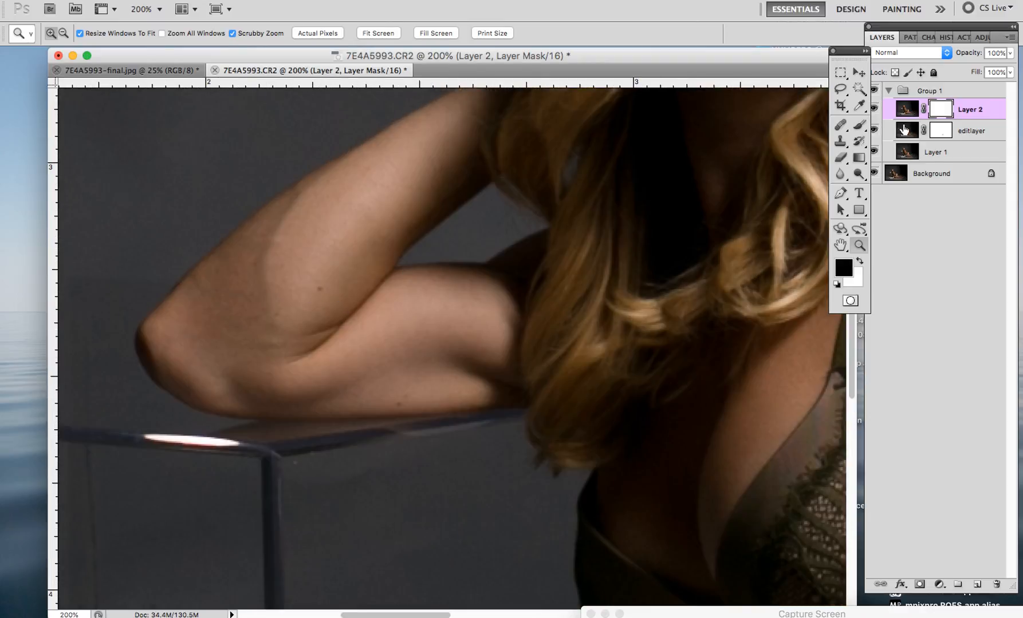
pyautogui.click(909, 114)
pyautogui.click(840, 89)
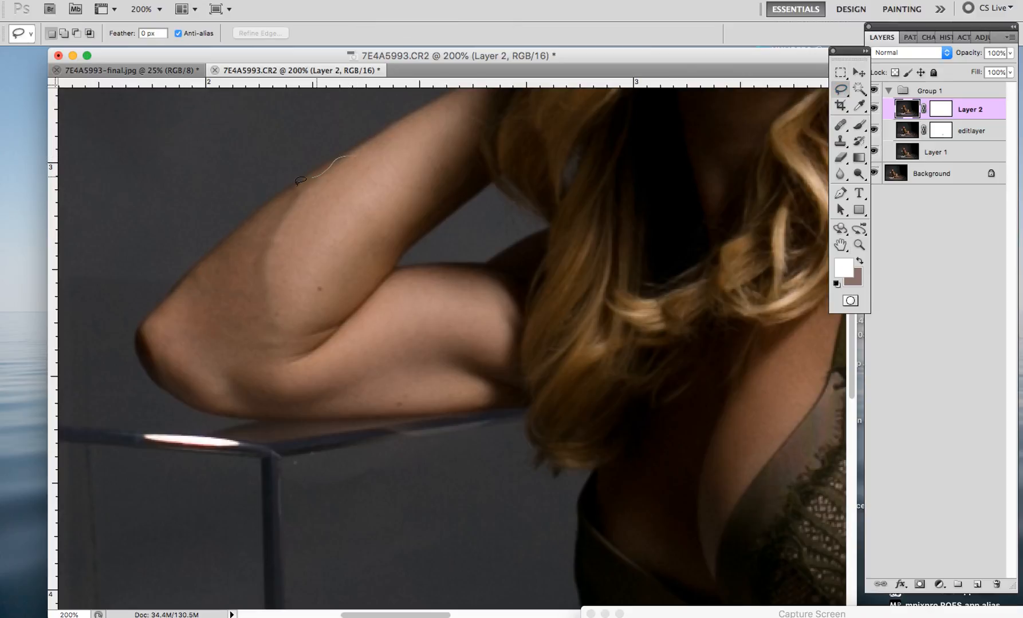
pyautogui.moveTo(297, 182)
pyautogui.mouseDown()
pyautogui.moveTo(255, 239)
pyautogui.moveTo(254, 313)
pyautogui.moveTo(270, 361)
pyautogui.moveTo(287, 339)
pyautogui.moveTo(283, 254)
pyautogui.mouseUp()
pyautogui.moveTo(359, 150); pyautogui.dragTo(358, 151)
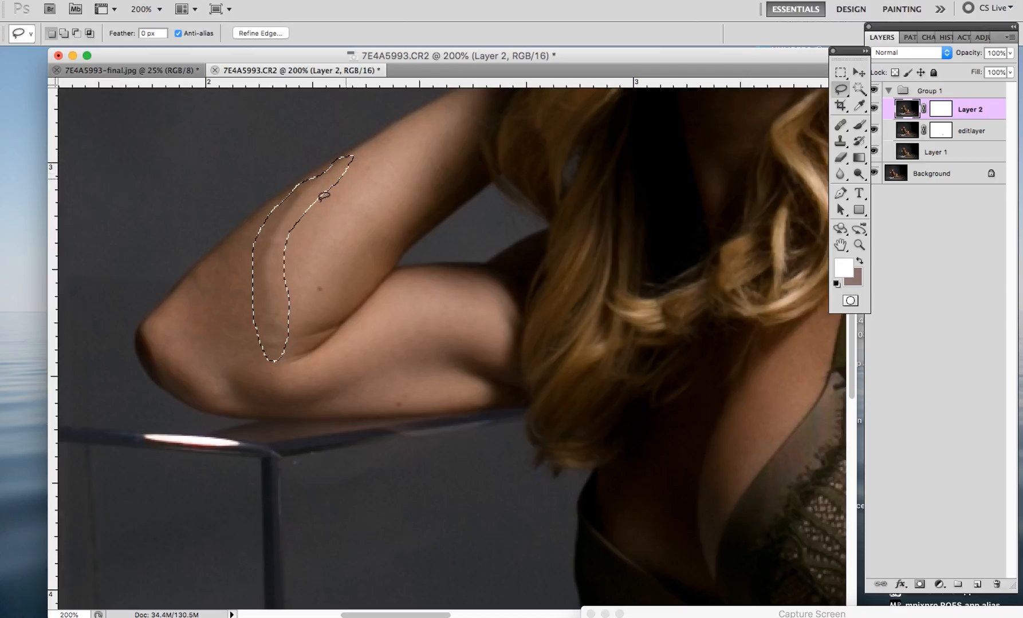
pyautogui.moveTo(305, 205); pyautogui.dragTo(360, 173)
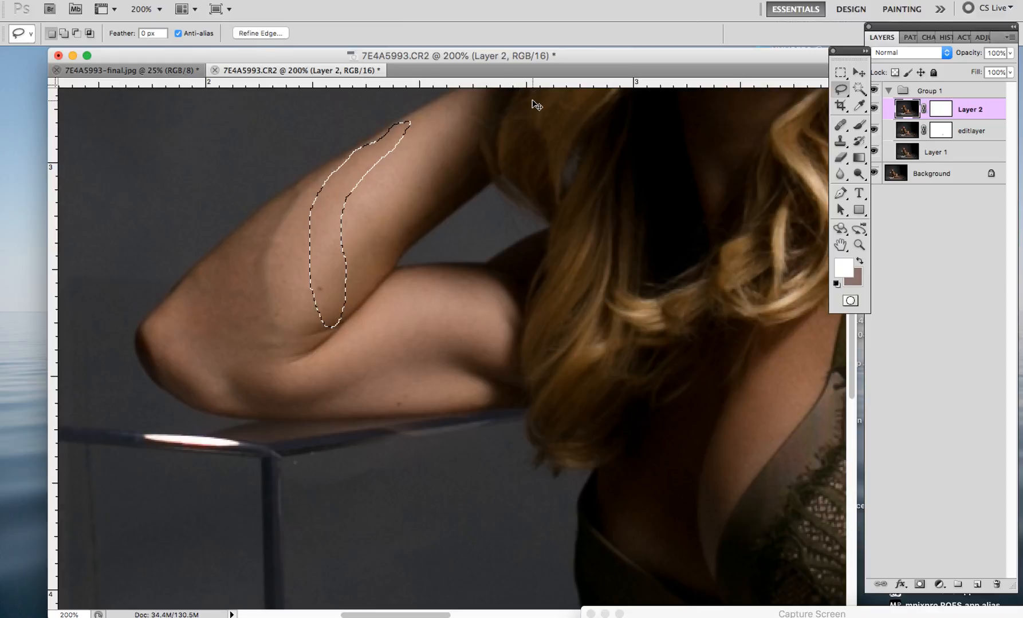
pyautogui.click(411, 167)
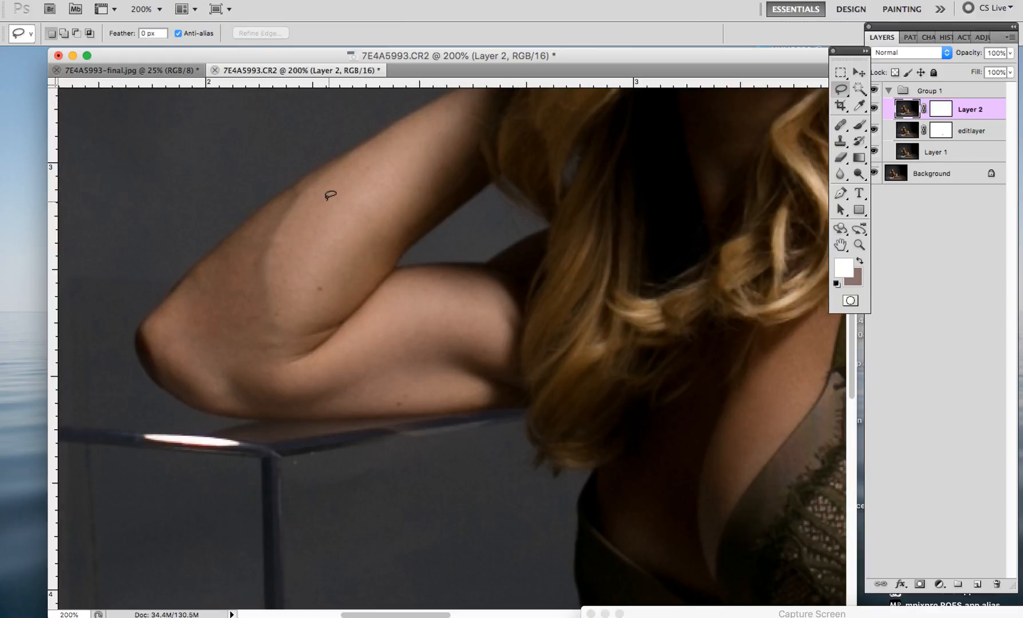
pyautogui.moveTo(337, 162)
pyautogui.mouseDown()
pyautogui.moveTo(259, 235)
pyautogui.moveTo(248, 296)
pyautogui.moveTo(256, 329)
pyautogui.moveTo(277, 346)
pyautogui.moveTo(292, 229)
pyautogui.moveTo(344, 162)
pyautogui.mouseUp()
pyautogui.moveTo(312, 196); pyautogui.dragTo(361, 178)
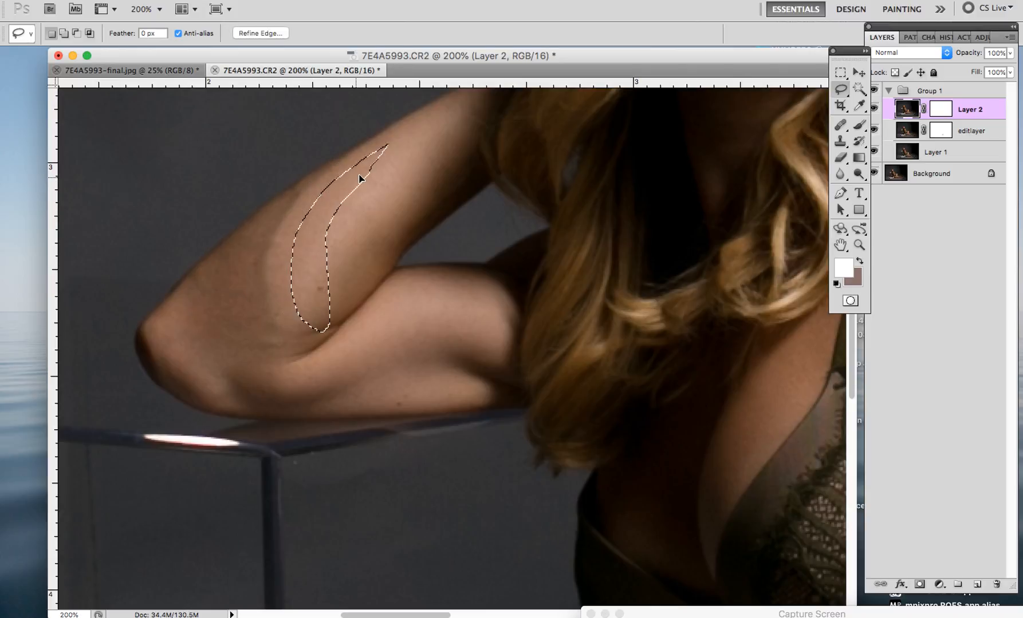
pyautogui.press('super+alt+z')
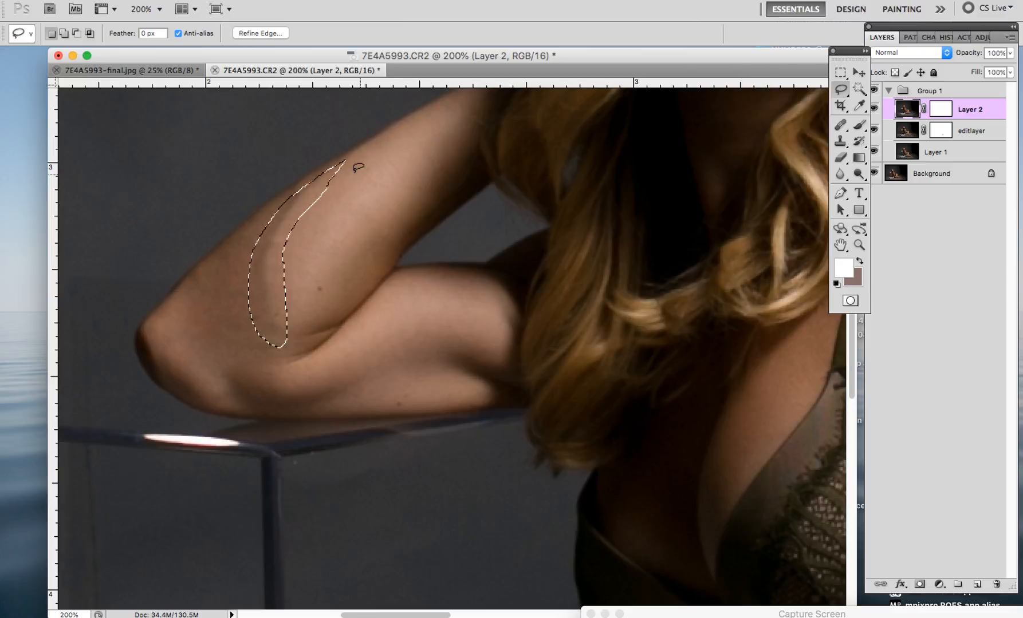
pyautogui.press('super+alt+z')
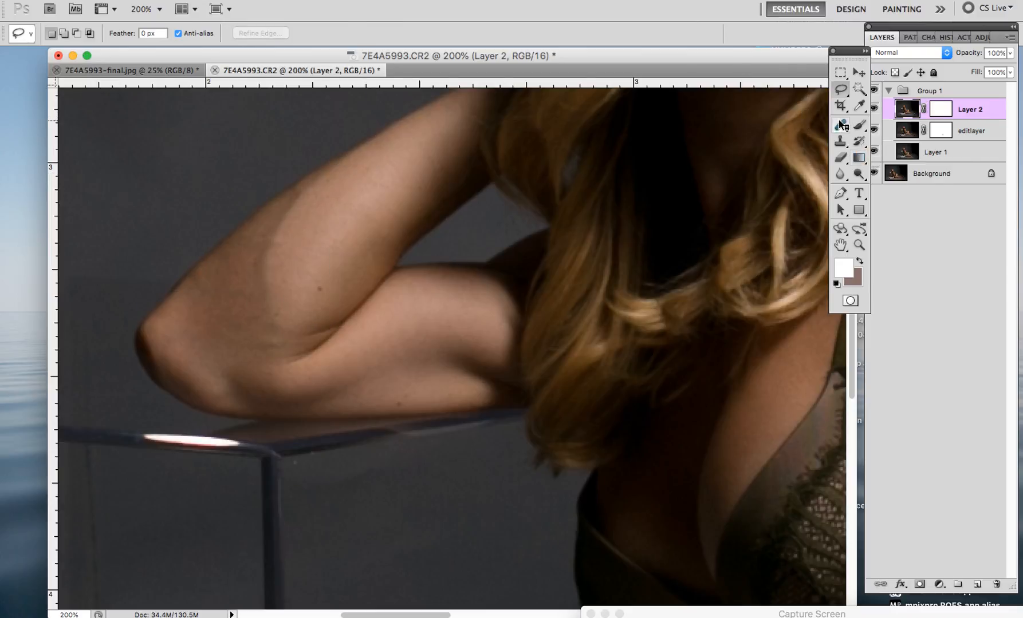
# - Patch the curved shadow line across the bent arm near the elbow with adjacent arm skin, and deselect
pyautogui.moveTo(840, 124)
pyautogui.mouseDown()
pyautogui.moveTo(878, 132)
pyautogui.moveTo(888, 157)
pyautogui.mouseUp()
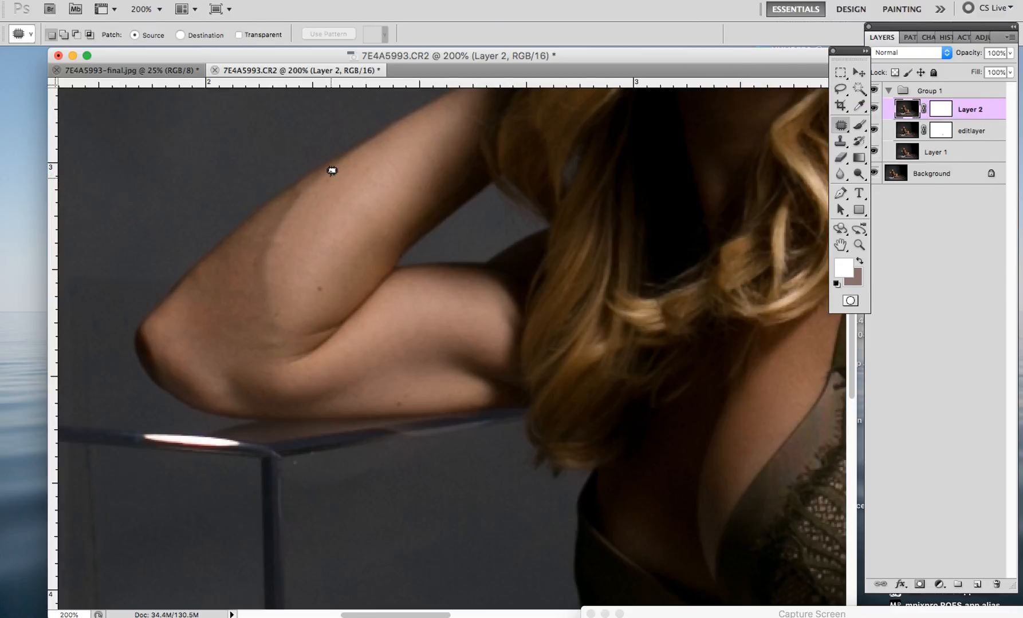
pyautogui.moveTo(301, 186)
pyautogui.mouseDown()
pyautogui.moveTo(257, 259)
pyautogui.moveTo(254, 322)
pyautogui.moveTo(280, 349)
pyautogui.moveTo(287, 279)
pyautogui.moveTo(315, 198)
pyautogui.moveTo(375, 146)
pyautogui.mouseUp()
pyautogui.moveTo(340, 187); pyautogui.dragTo(367, 176)
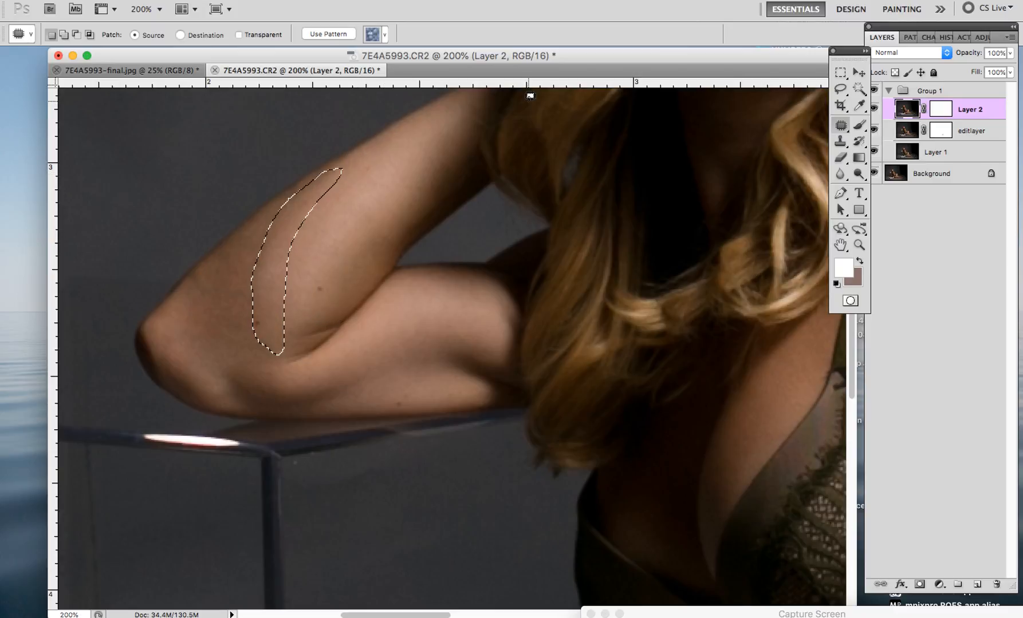
pyautogui.press('super+d')
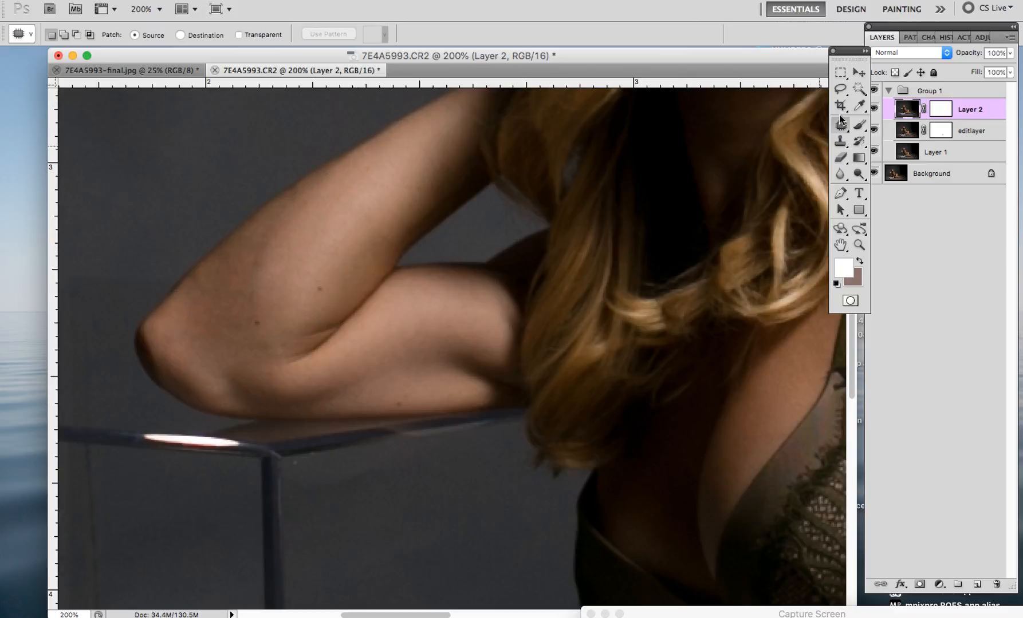
# - Remove the duplicated mole on the patched arm area with the Healing Brush, and toggle Layer 2 to compare
pyautogui.moveTo(840, 121); pyautogui.dragTo(882, 131)
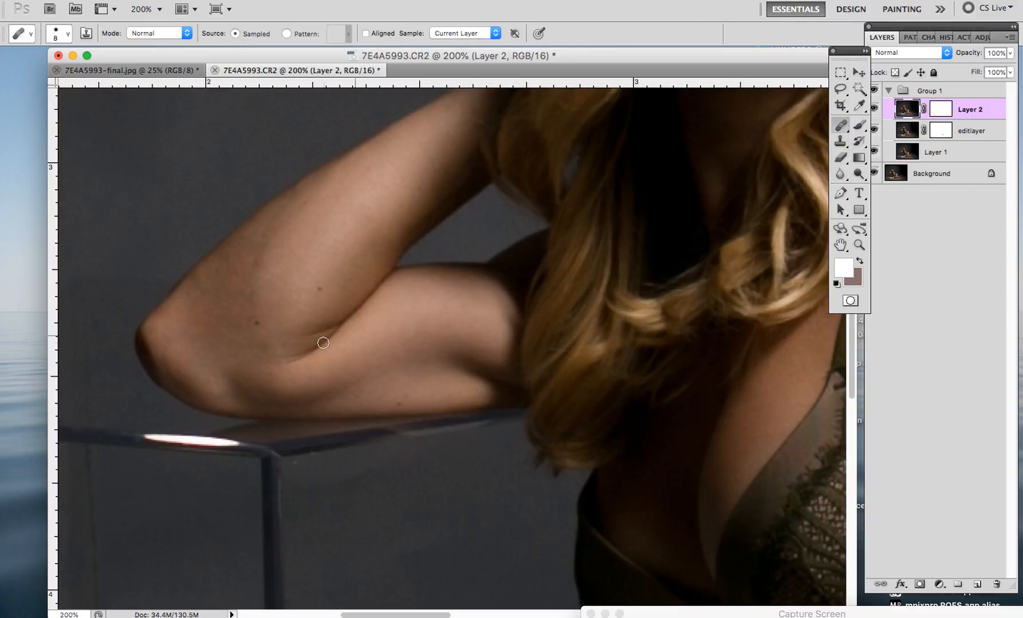
pyautogui.keyDown('alt'); pyautogui.click(272, 291); pyautogui.keyUp('alt')
pyautogui.click(257, 322)
pyautogui.click(251, 296)
pyautogui.click(874, 109)
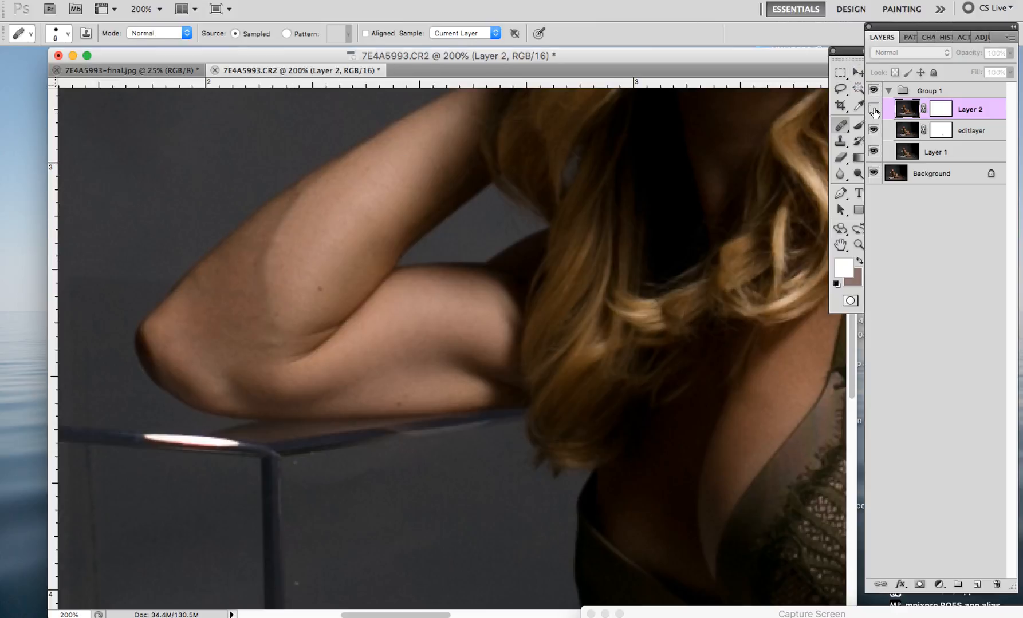
pyautogui.click(874, 109)
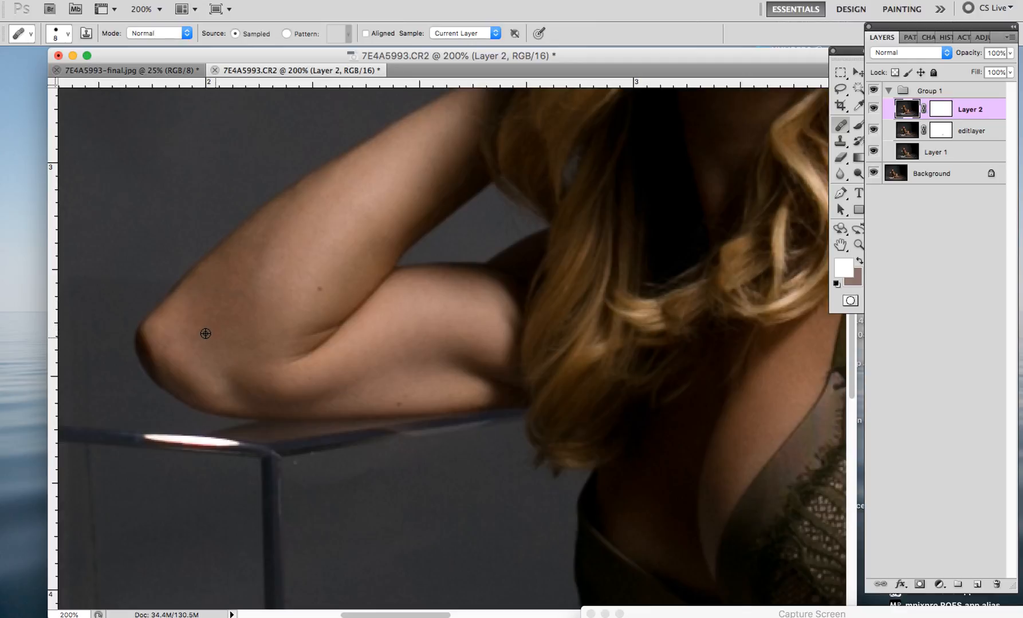
# - Even out the remaining blotches and spots along the bent arm and elbow with the Healing Brush
pyautogui.moveTo(236, 323); pyautogui.dragTo(207, 323)
pyautogui.keyDown('alt'); pyautogui.click(292, 324); pyautogui.keyUp('alt')
pyautogui.click(267, 323)
pyautogui.click(256, 319)
pyautogui.click(251, 307)
pyautogui.click(356, 198)
pyautogui.click(275, 275)
pyautogui.click(296, 223)
pyautogui.click(333, 392)
pyautogui.click(165, 338)
# - Soften the dark outer edge of the upper arm near the elbow with the Clone Stamp: Lighten mode, 45 px, 30% flow
pyautogui.click(841, 142)
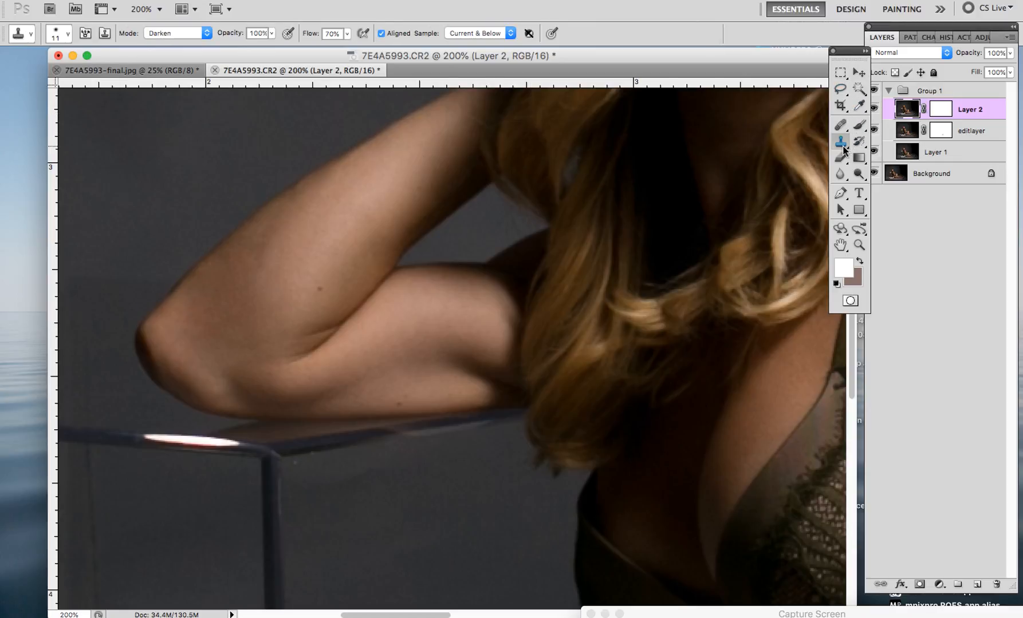
pyautogui.click(160, 33)
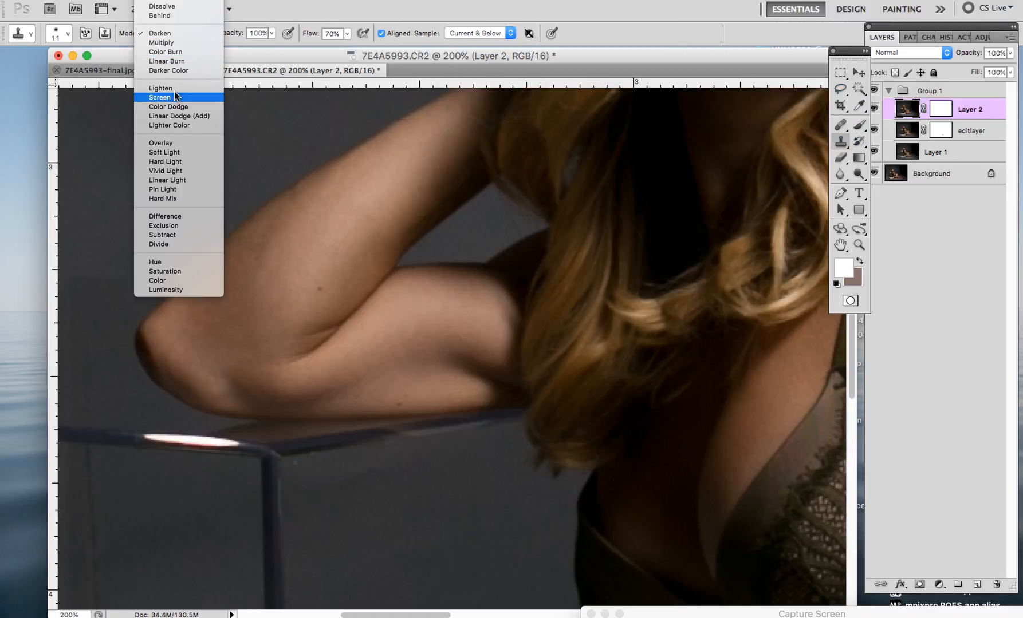
pyautogui.click(156, 61)
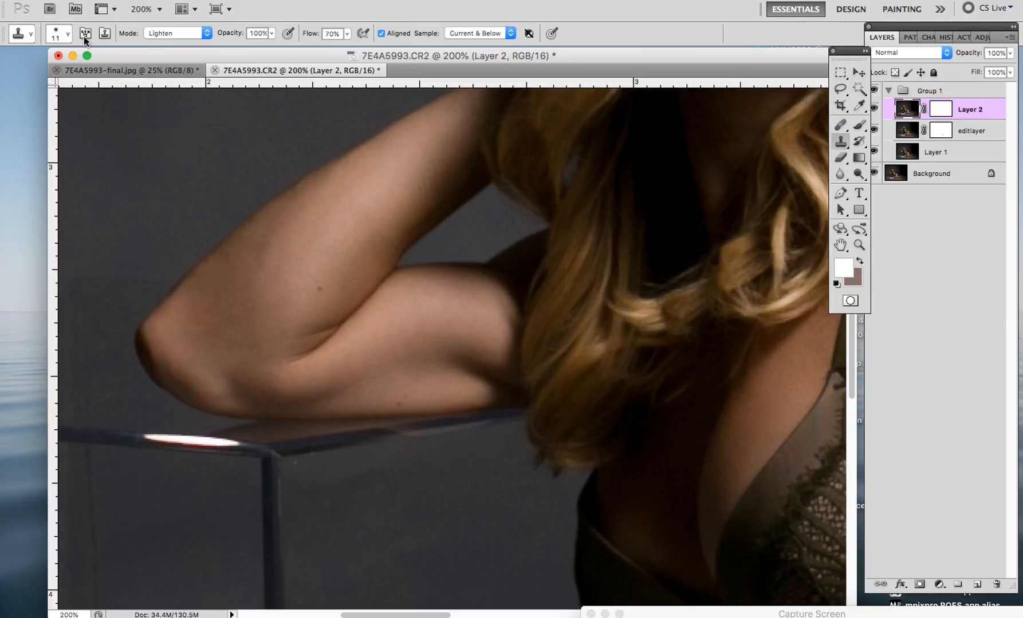
pyautogui.click(84, 34)
pyautogui.click(48, 30)
pyautogui.click(534, 56)
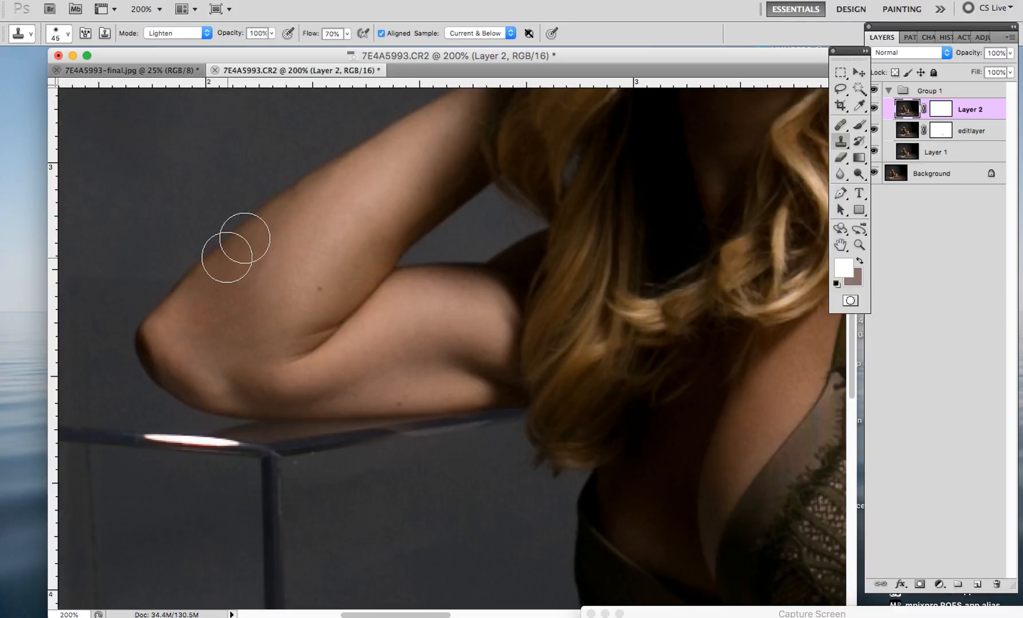
pyautogui.keyDown('alt'); pyautogui.click(308, 195); pyautogui.keyUp('alt')
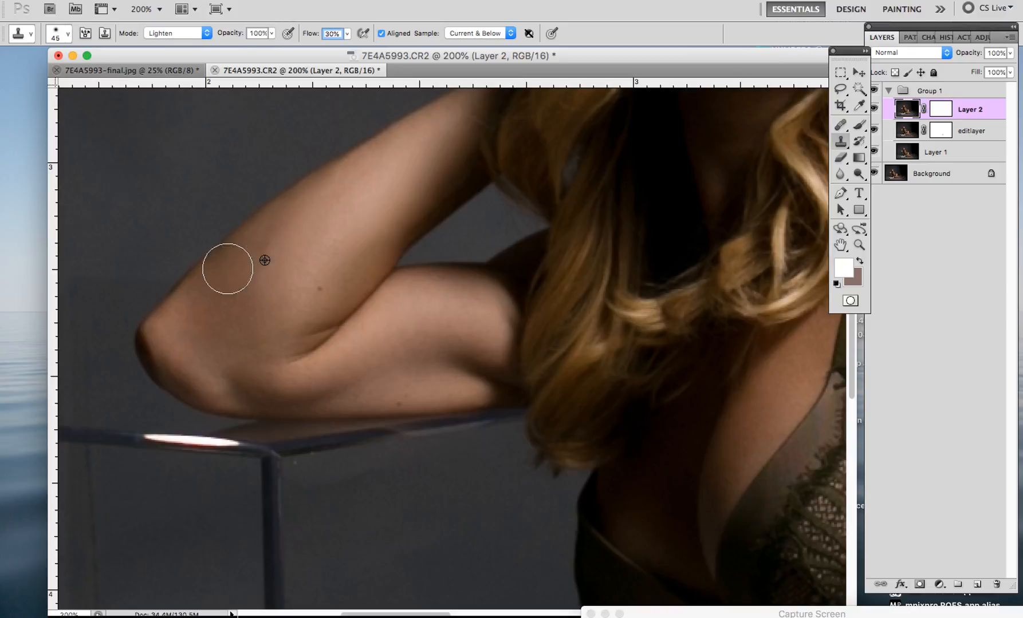
pyautogui.press('Return')
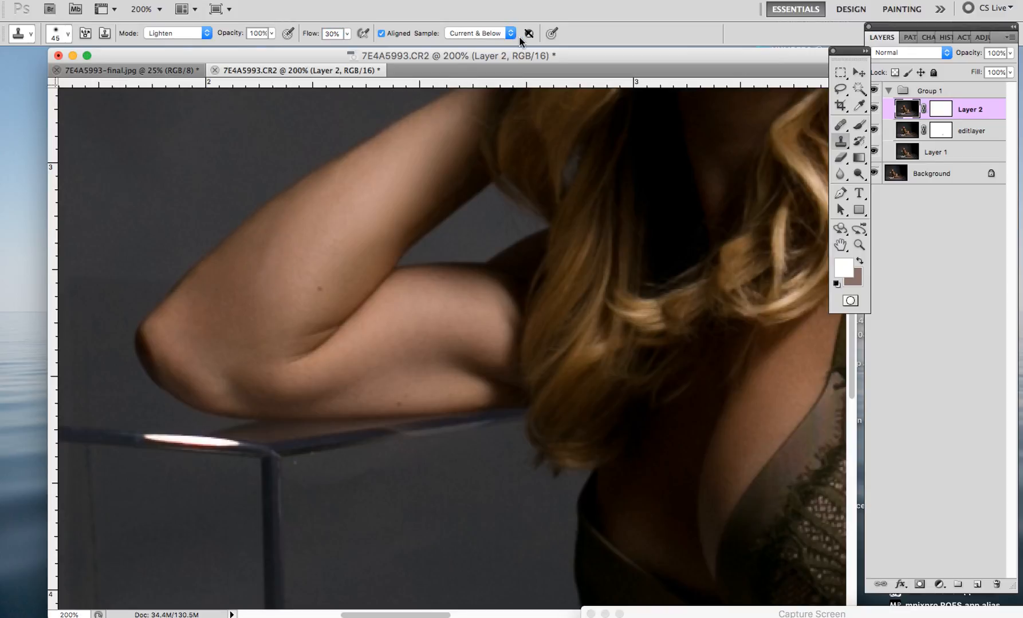
# - Smooth the upper arm with the Clone Stamp in Normal mode, sampling nearby skin, and touch up spots with the Healing Brush
pyautogui.click(196, 35)
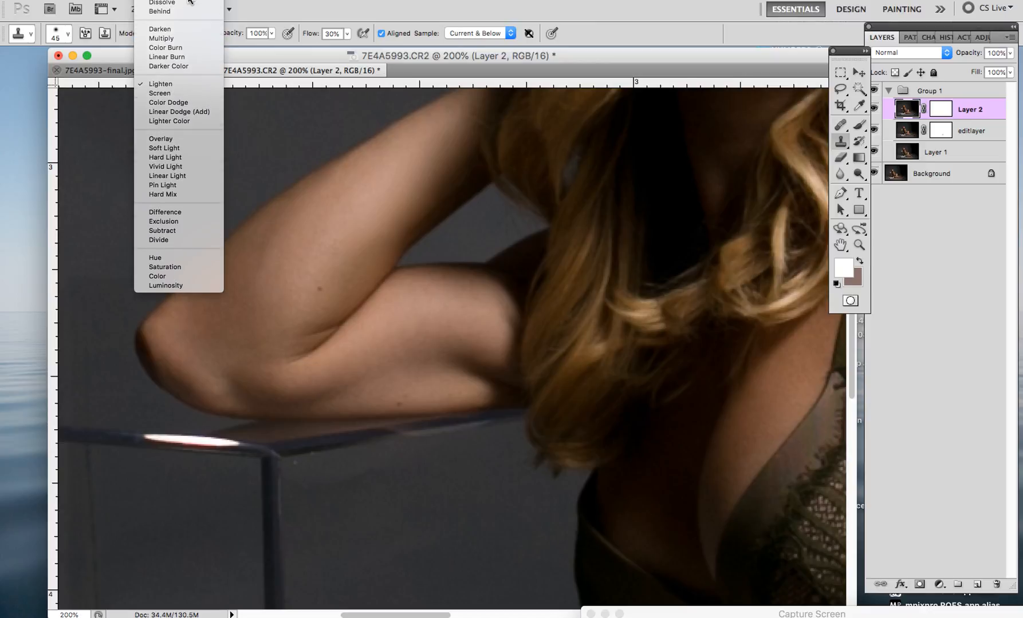
pyautogui.click(191, 2)
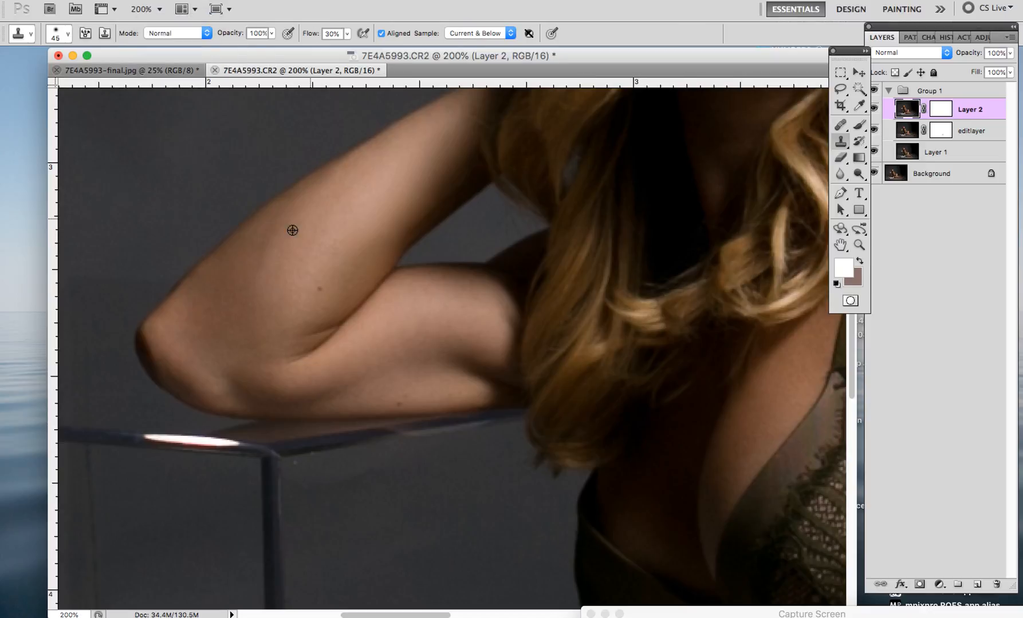
pyautogui.keyDown('alt'); pyautogui.click(366, 182); pyautogui.keyUp('alt')
pyautogui.click(840, 124)
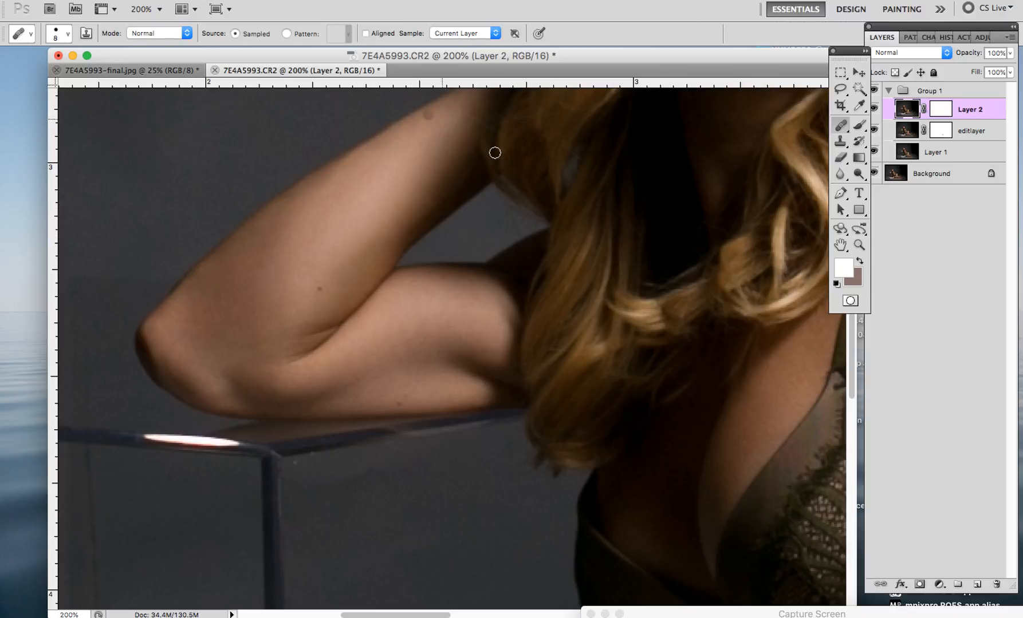
# - Smooth the skin along the forearm beside the elbow crease with the Clone Stamp at 50% flow
pyautogui.click(840, 141)
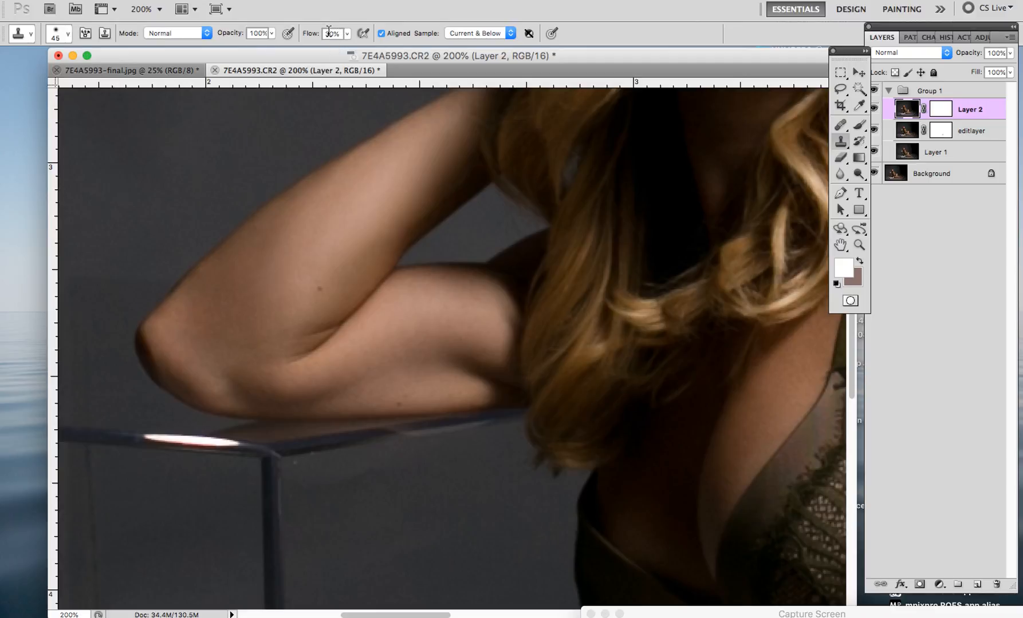
pyautogui.click(312, 36)
pyautogui.press('Return')
pyautogui.moveTo(339, 385); pyautogui.dragTo(281, 381)
pyautogui.moveTo(372, 393); pyautogui.dragTo(276, 384)
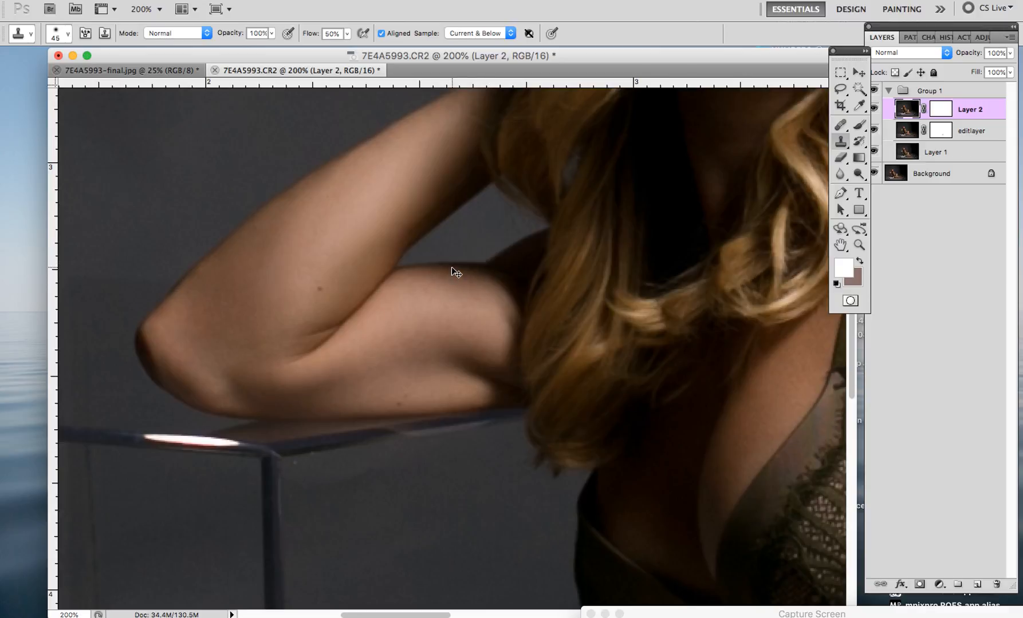
pyautogui.moveTo(366, 360)
pyautogui.mouseDown()
pyautogui.moveTo(312, 397)
pyautogui.moveTo(285, 372)
pyautogui.mouseUp()
pyautogui.keyDown('alt'); pyautogui.click(434, 317); pyautogui.keyUp('alt')
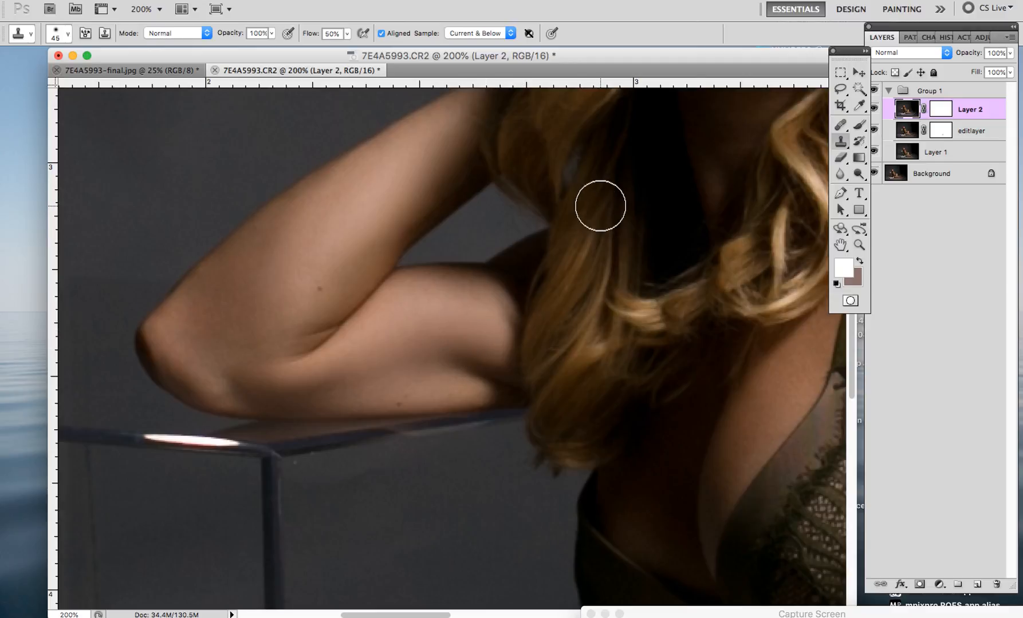
# - Even out darker forearm patches with the Clone Stamp in Lighten mode, and switch to the Healing Brush for the remaining spots
pyautogui.click(156, 33)
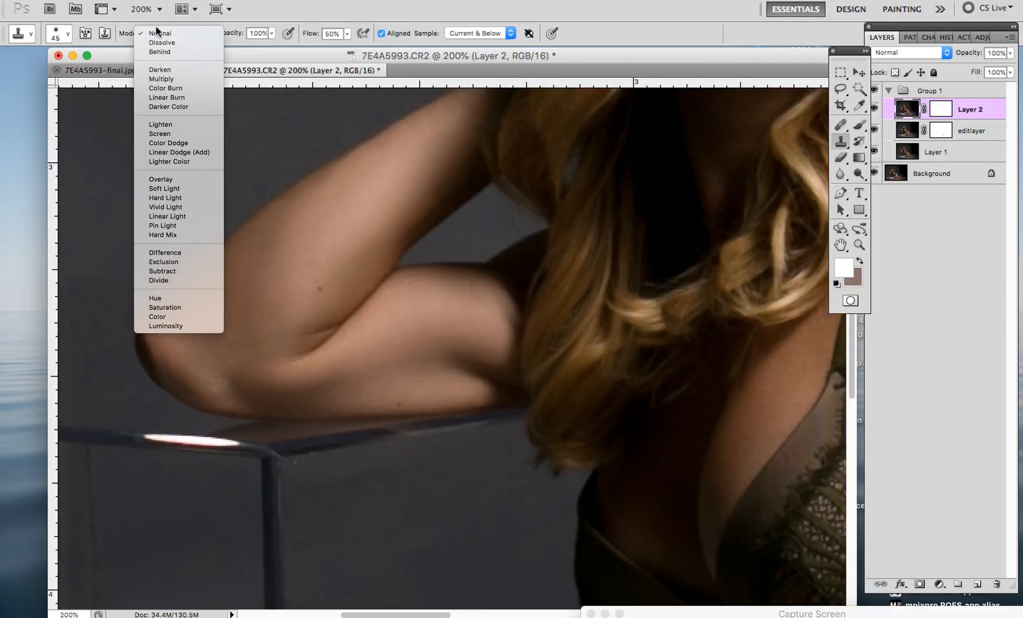
pyautogui.click(167, 127)
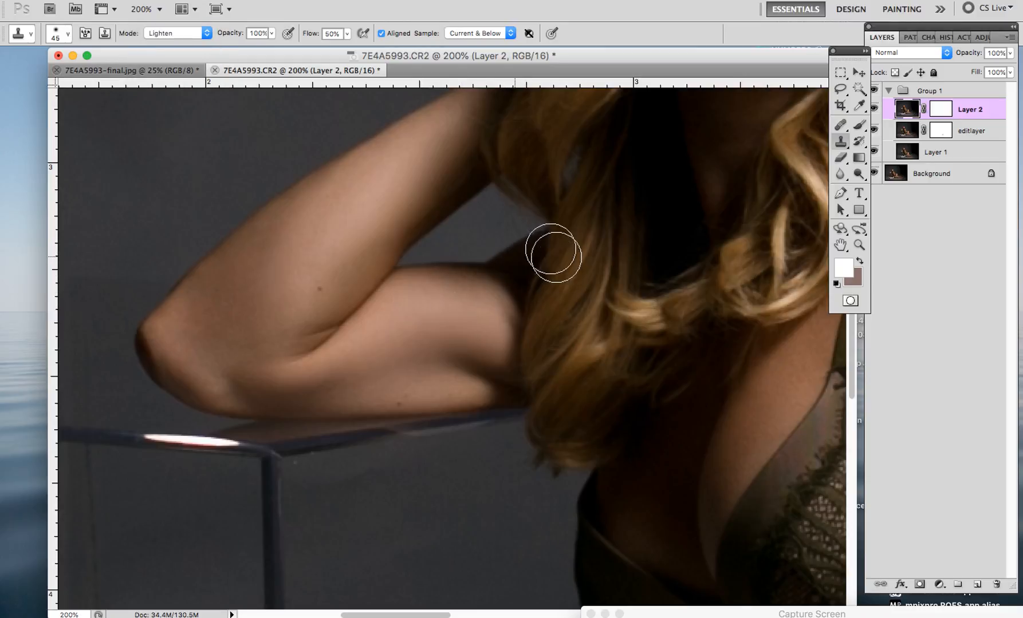
pyautogui.keyDown('alt'); pyautogui.click(422, 300); pyautogui.keyUp('alt')
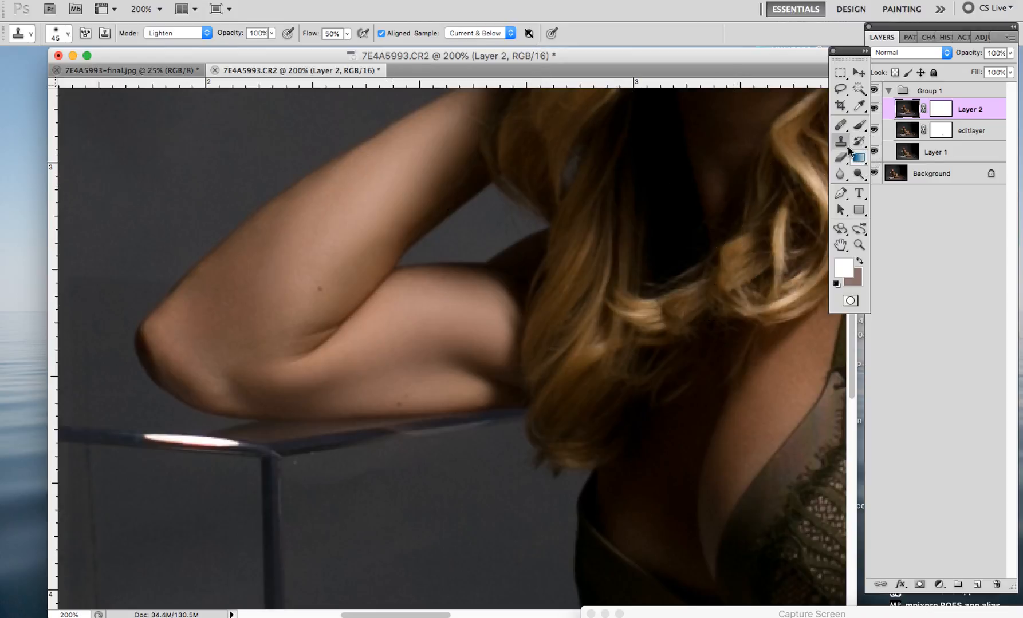
pyautogui.click(840, 125)
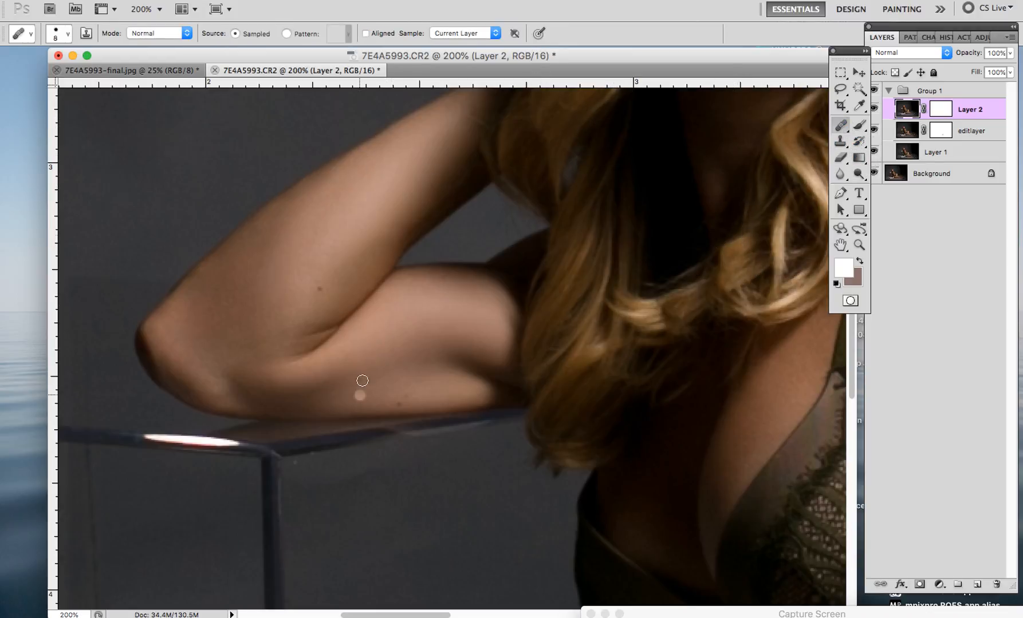
# - Toggle Layer 2's visibility repeatedly to compare the bent arm before and after retouching
pyautogui.click(873, 108)
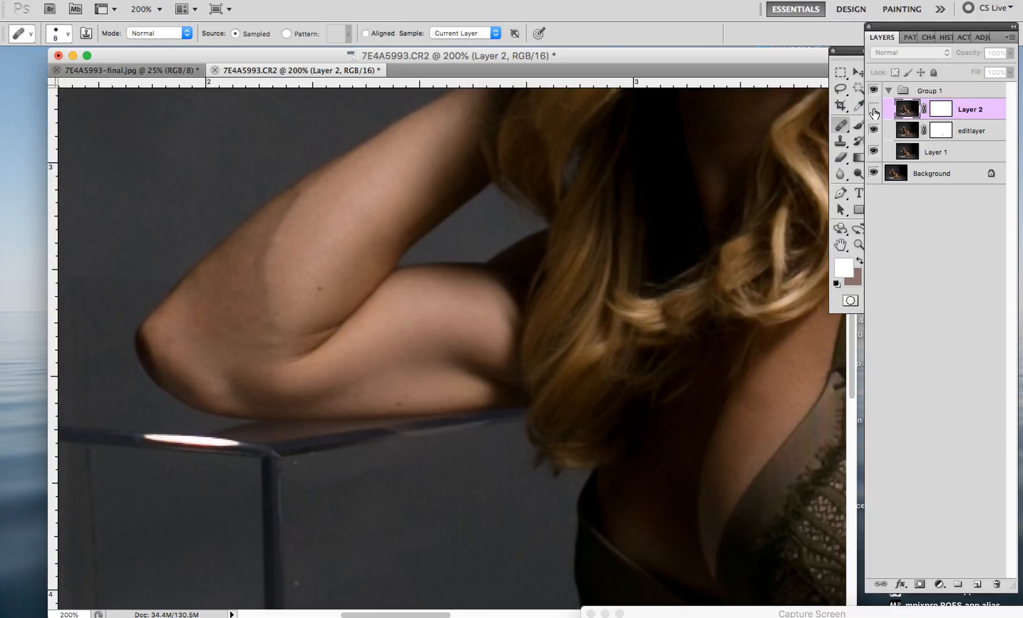
pyautogui.click(873, 108)
pyautogui.click(873, 108)
pyautogui.click(873, 108)
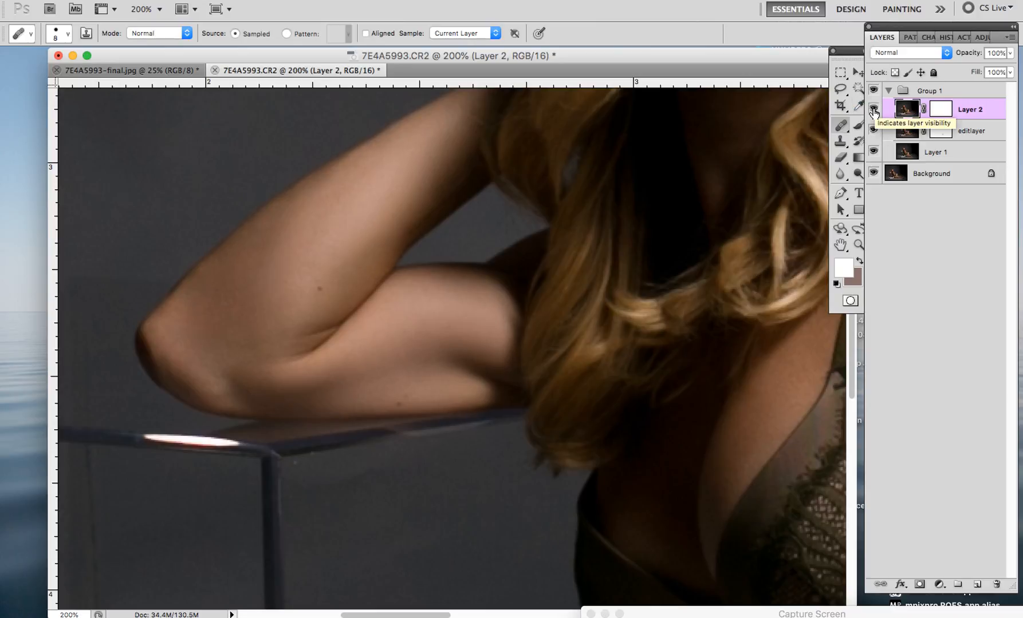
pyautogui.click(873, 110)
pyautogui.click(873, 110)
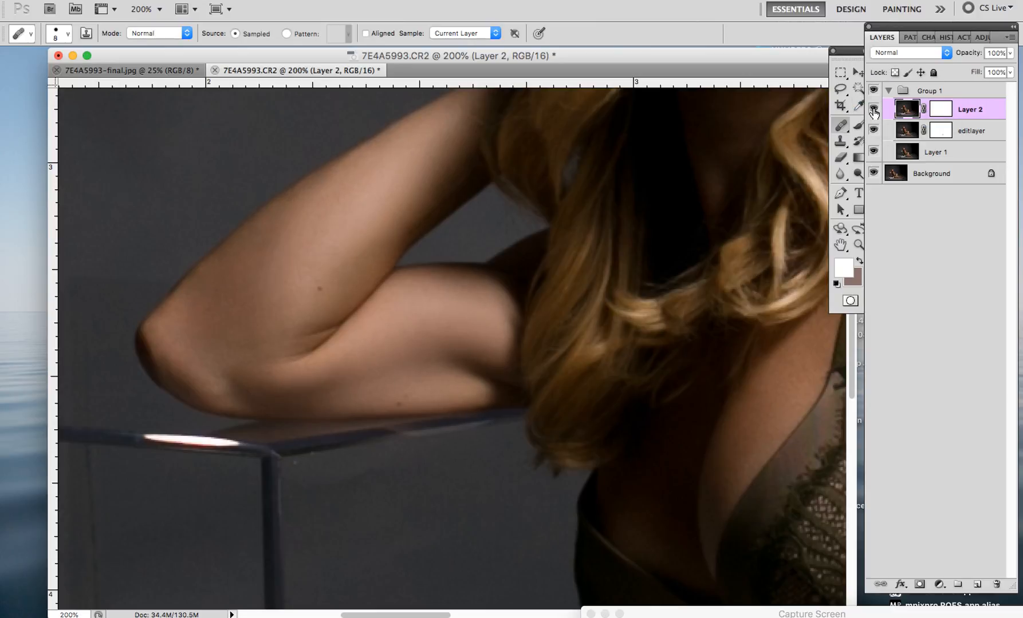
pyautogui.click(874, 110)
pyautogui.click(873, 110)
pyautogui.click(830, 123)
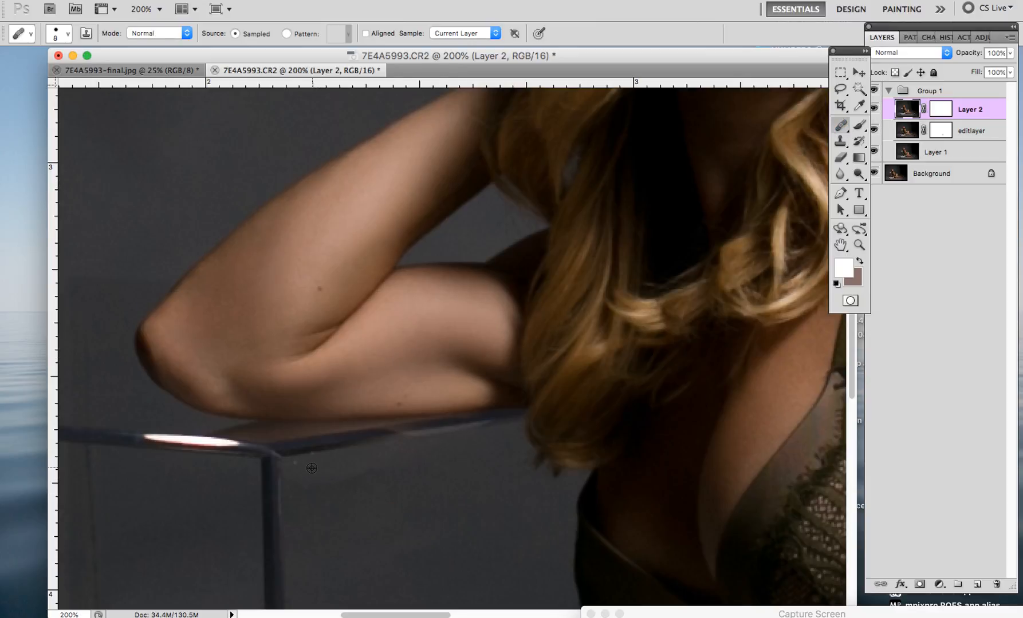
# - Set the Clone Stamp to Normal mode with a 27 px brush for work around the neck and chin
pyautogui.click(840, 246)
pyautogui.moveTo(690, 258); pyautogui.dragTo(553, 445)
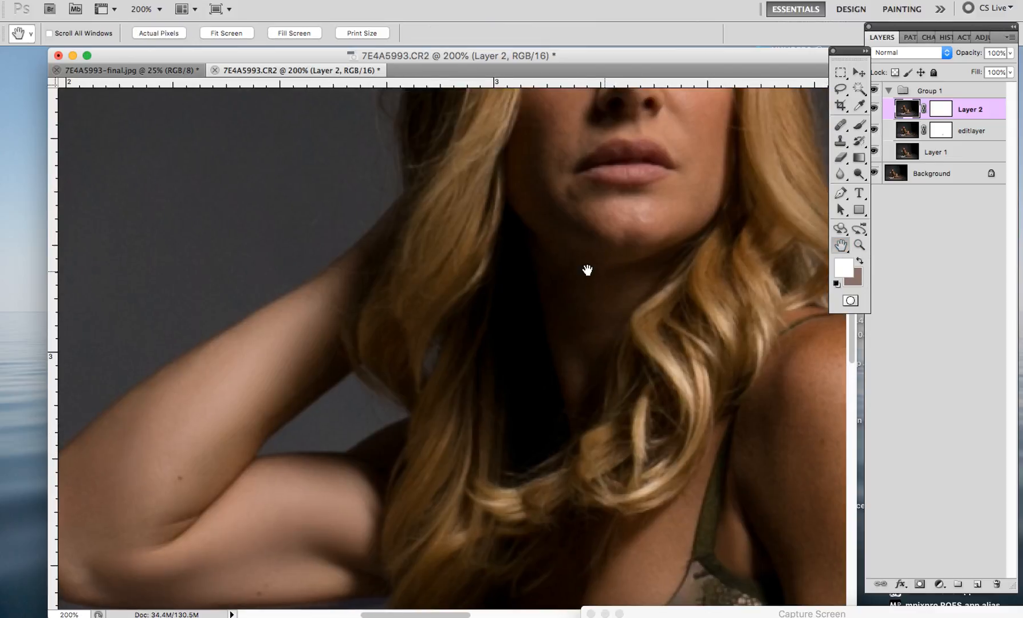
pyautogui.moveTo(587, 270); pyautogui.dragTo(498, 240)
pyautogui.press('s')
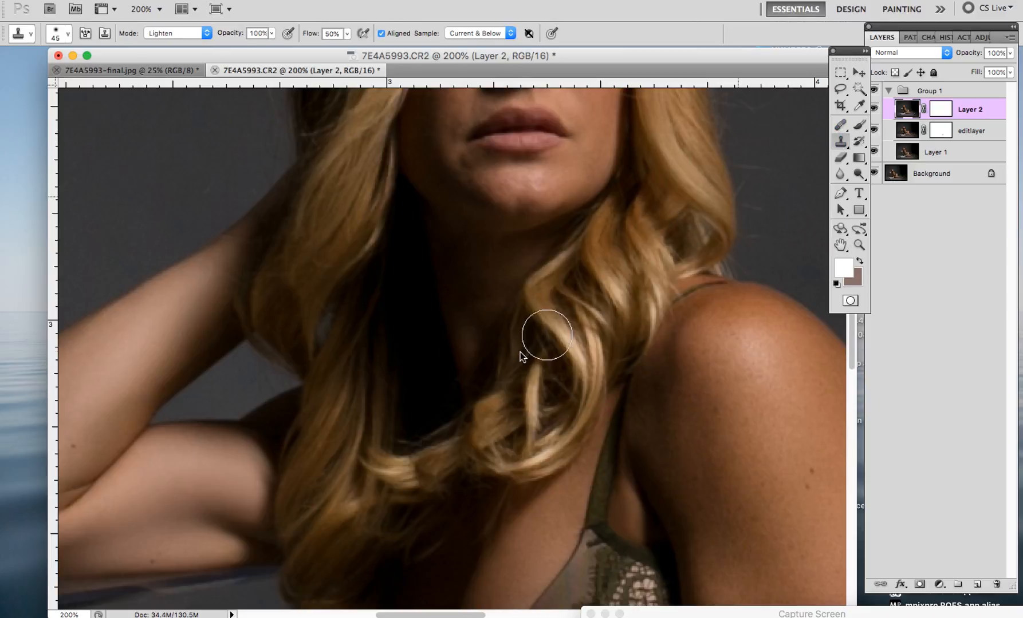
pyautogui.click(166, 34)
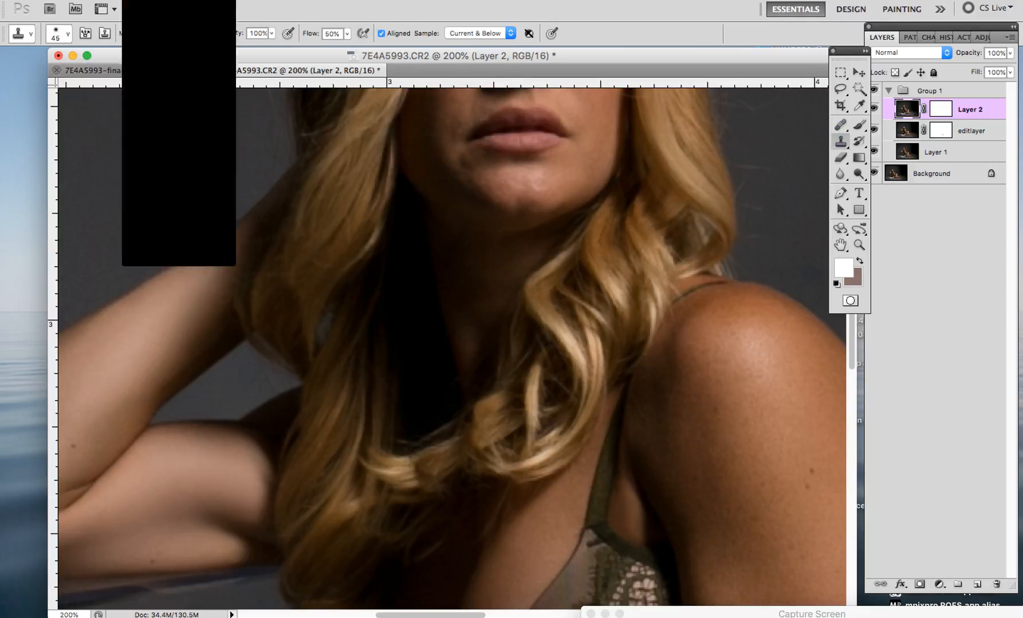
pyautogui.click(163, 3)
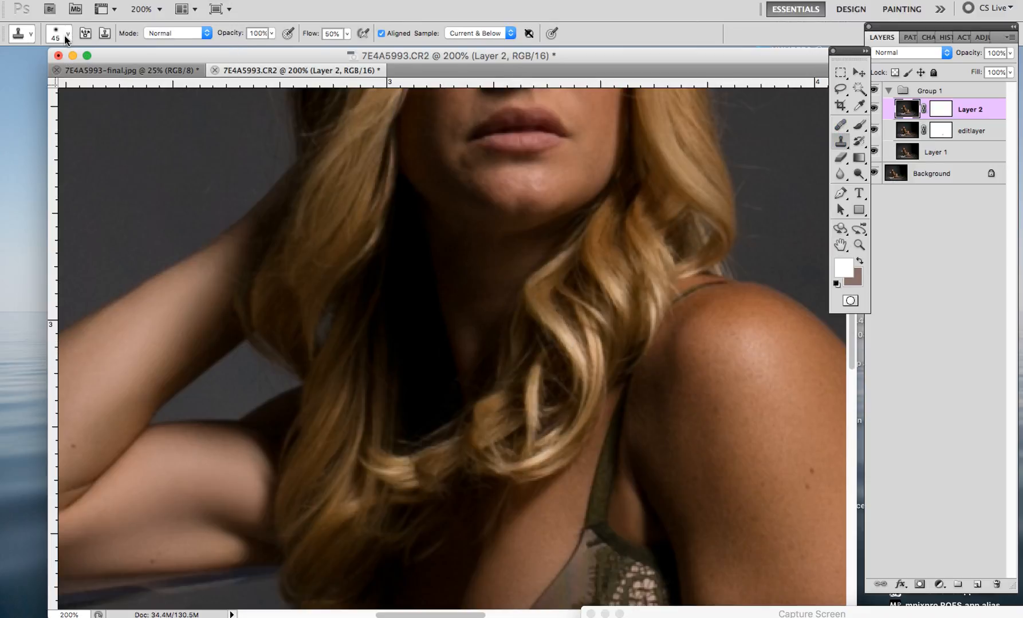
pyautogui.click(60, 33)
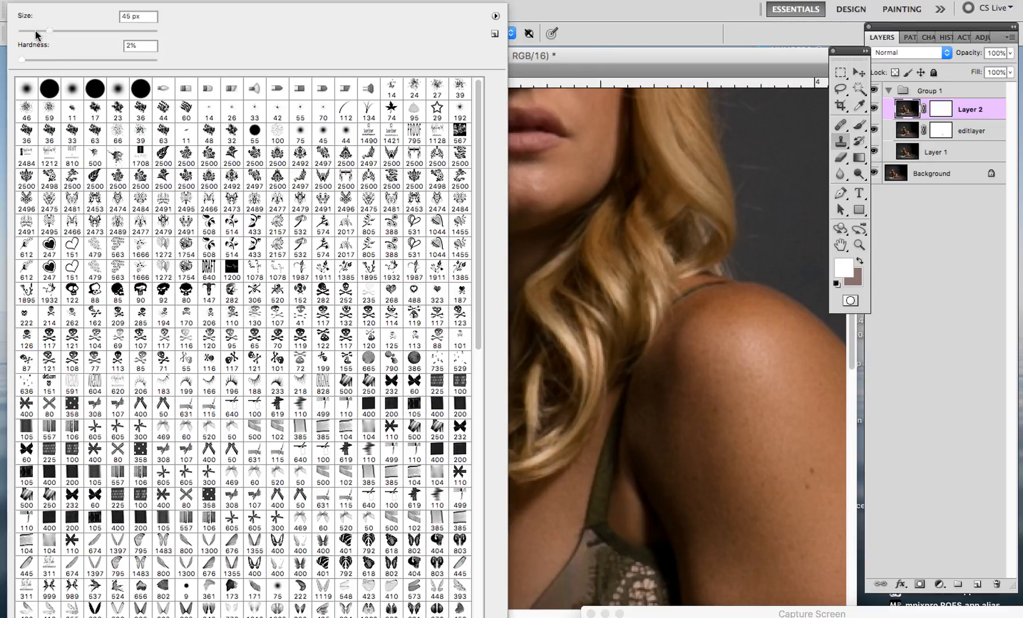
pyautogui.click(35, 30)
pyautogui.click(667, 40)
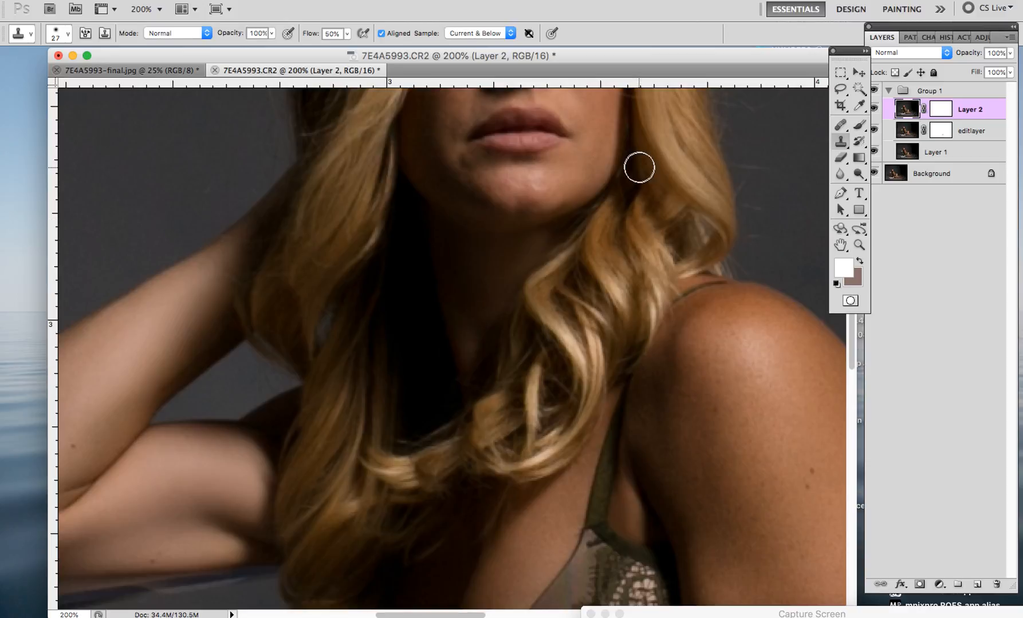
# - Dodge the eyes on Layer 2 with the Dodge tool set to Midtones at 10% exposure
pyautogui.click(838, 246)
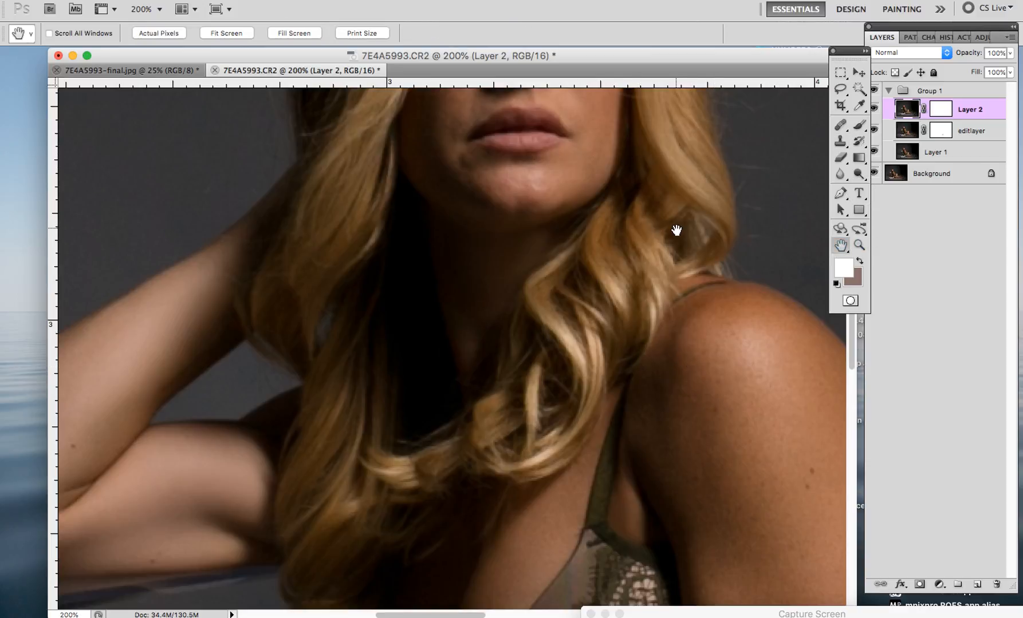
pyautogui.moveTo(676, 230); pyautogui.dragTo(678, 365)
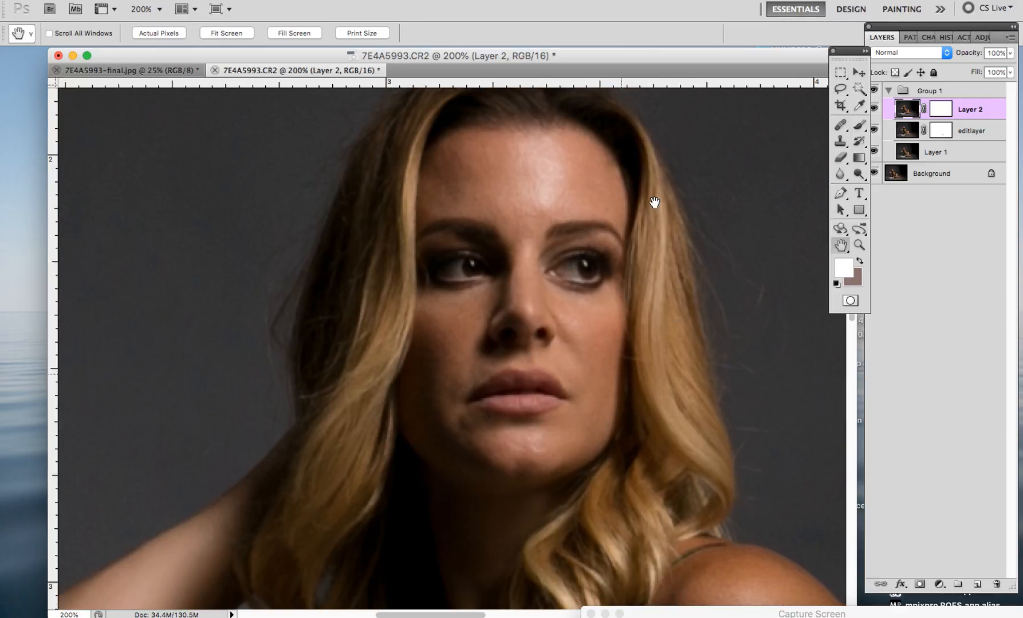
pyautogui.click(911, 115)
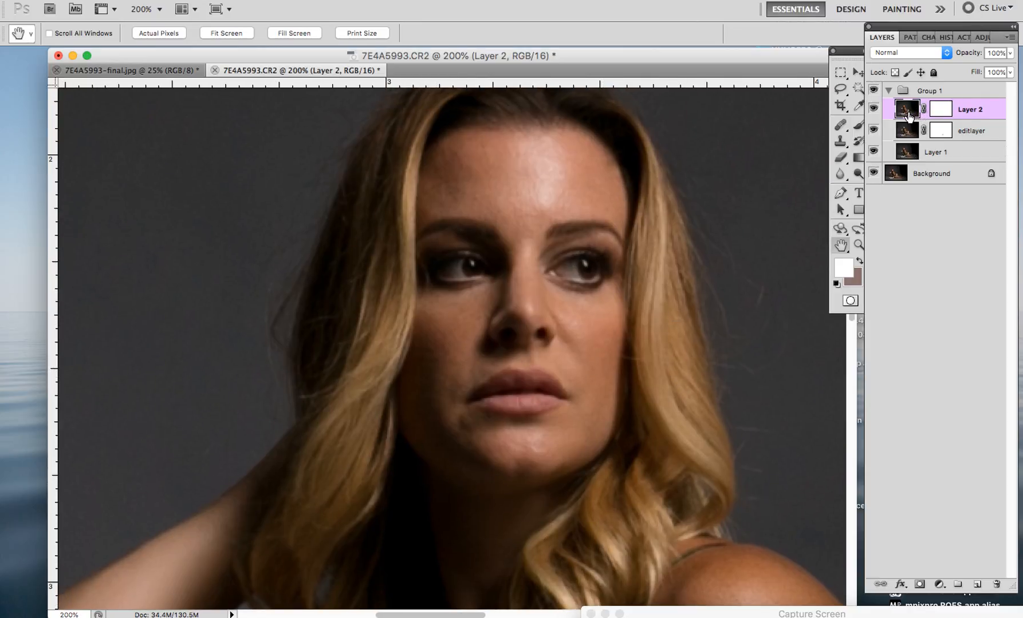
pyautogui.click(858, 124)
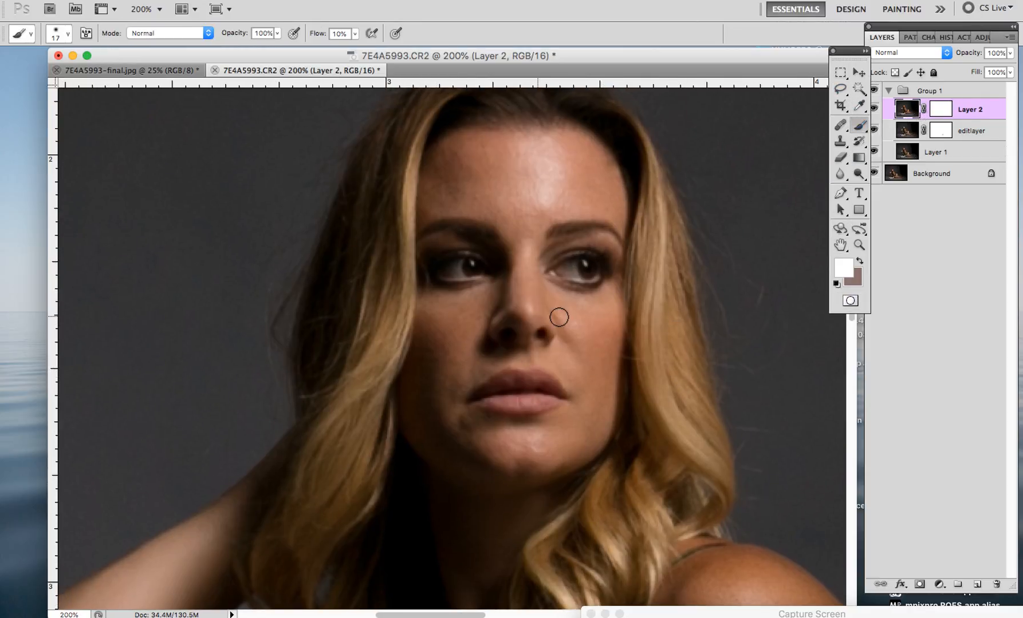
pyautogui.click(860, 174)
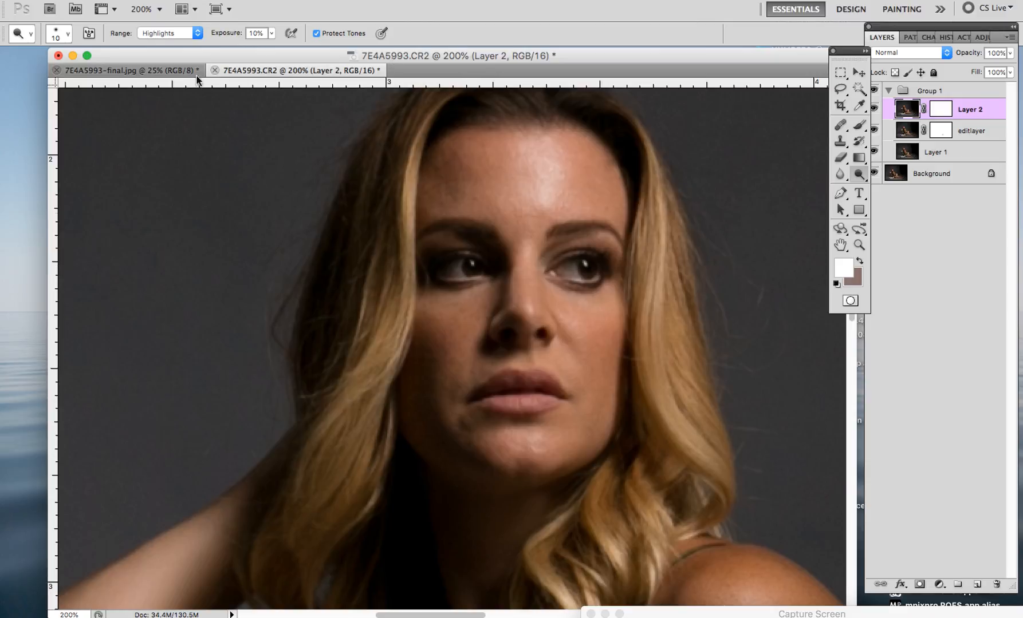
pyautogui.click(156, 27)
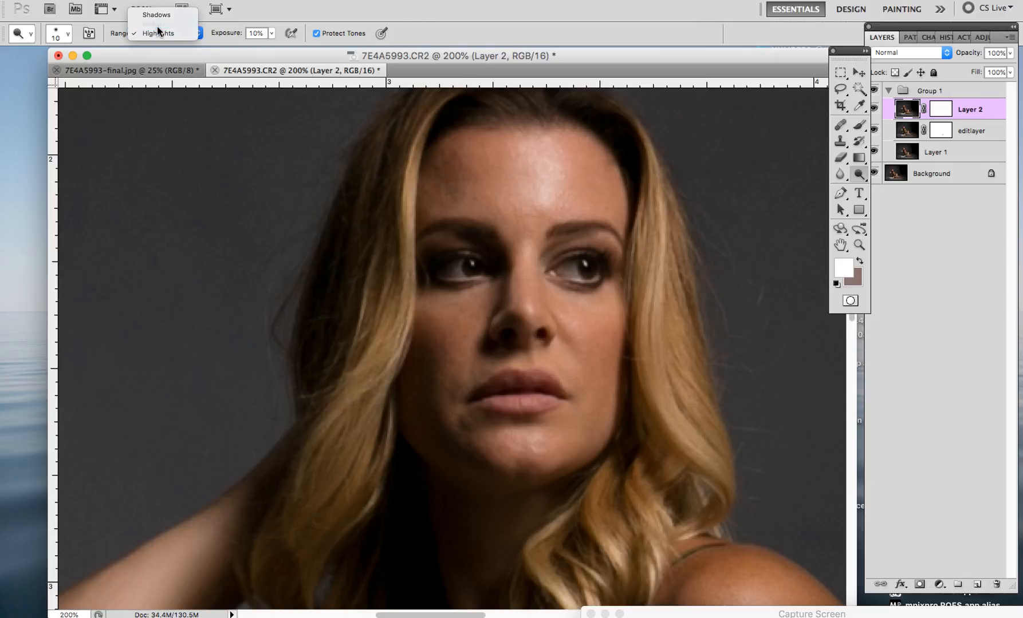
pyautogui.click(156, 24)
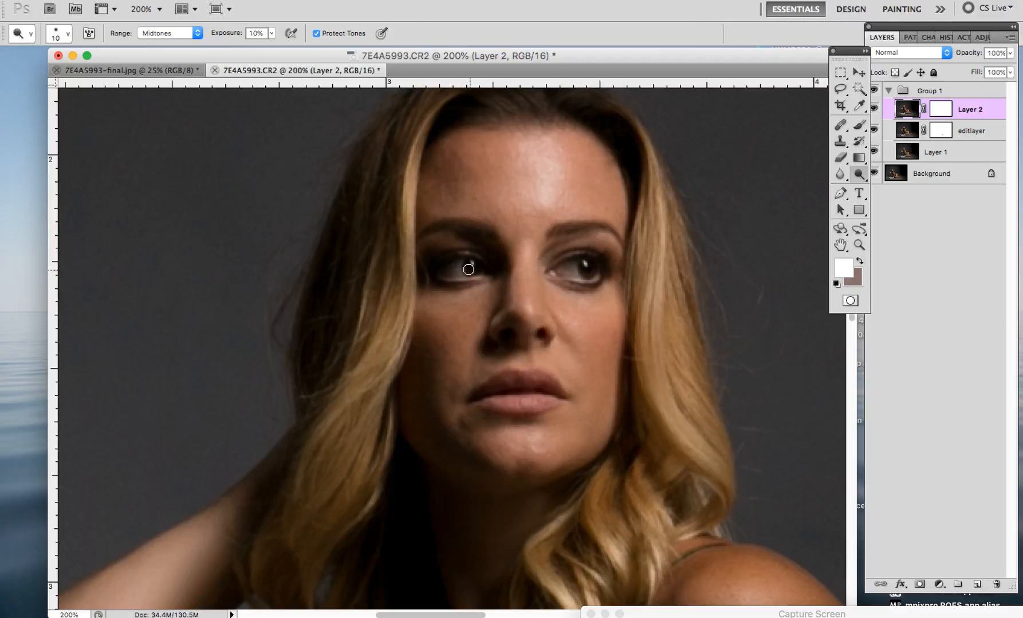
# - Dodge the dark areas of the eyes in the Shadows range and compare against the image without Layer 2
pyautogui.click(170, 33)
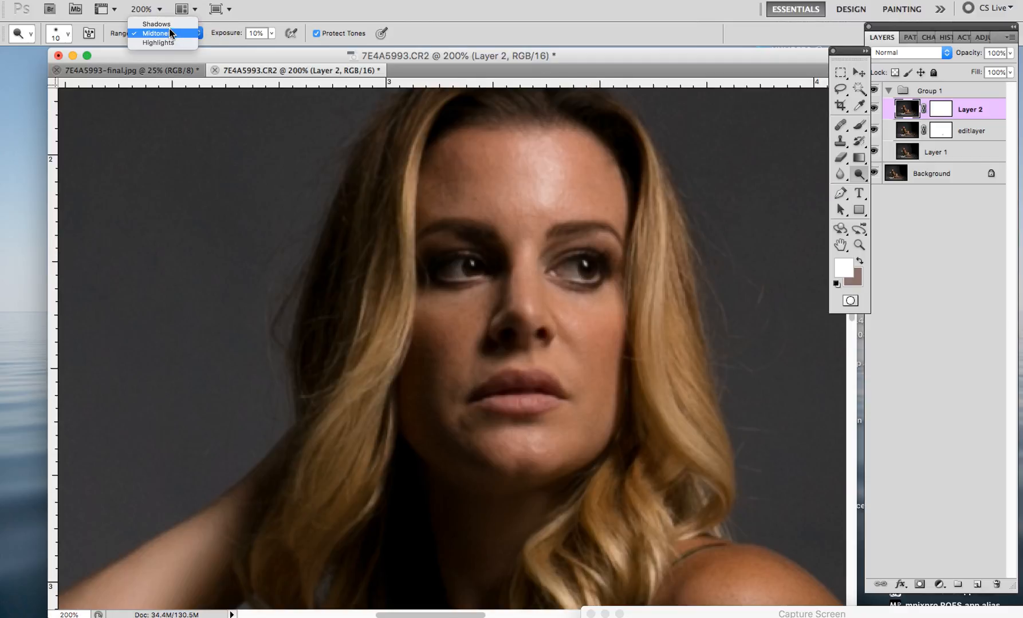
pyautogui.click(158, 23)
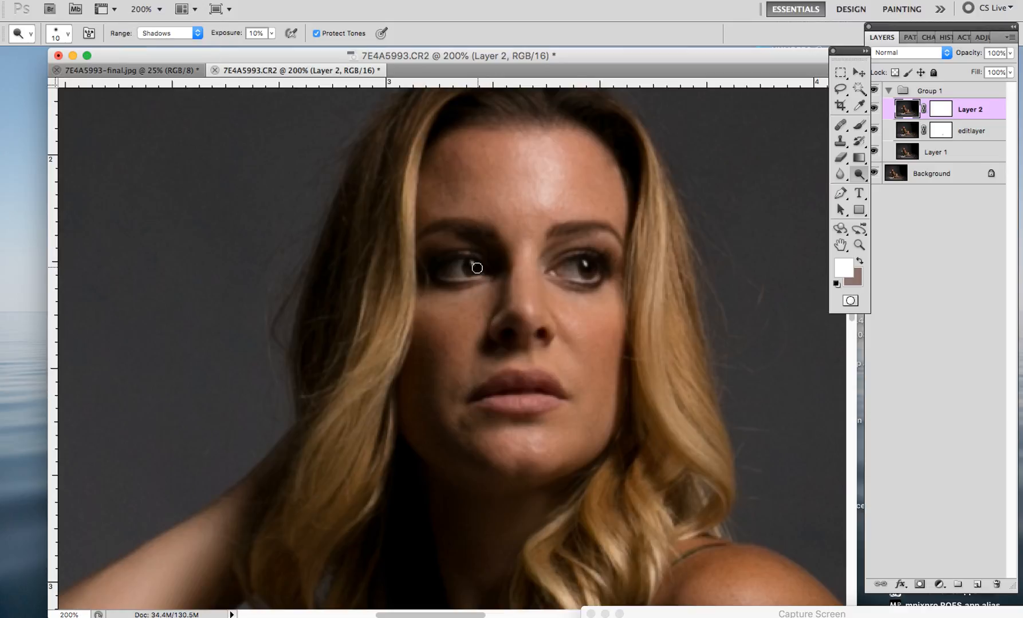
pyautogui.click(873, 109)
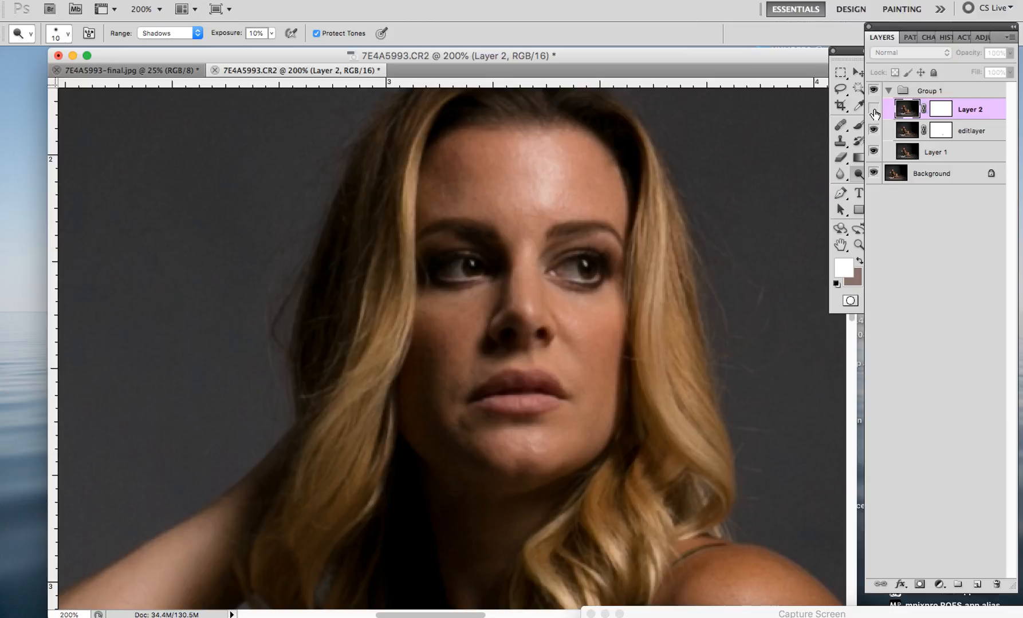
# - Lighten uneven skin on the lit cheek using a 19 px Clone Stamp in Lighten mode at 30% flow
pyautogui.click(839, 140)
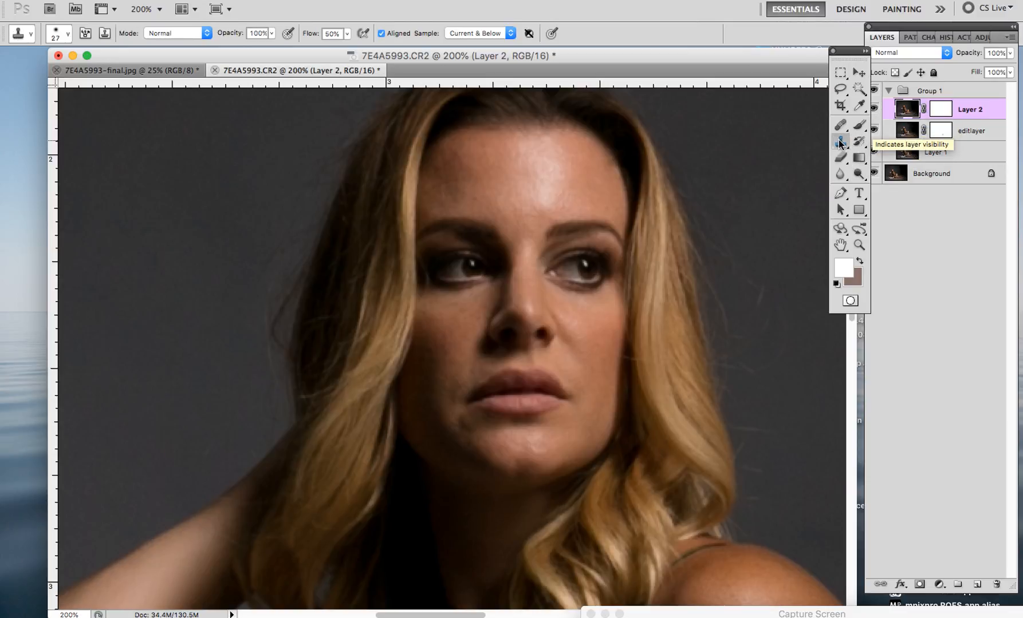
pyautogui.rightClick(52, 58)
pyautogui.moveTo(35, 32); pyautogui.dragTo(31, 35)
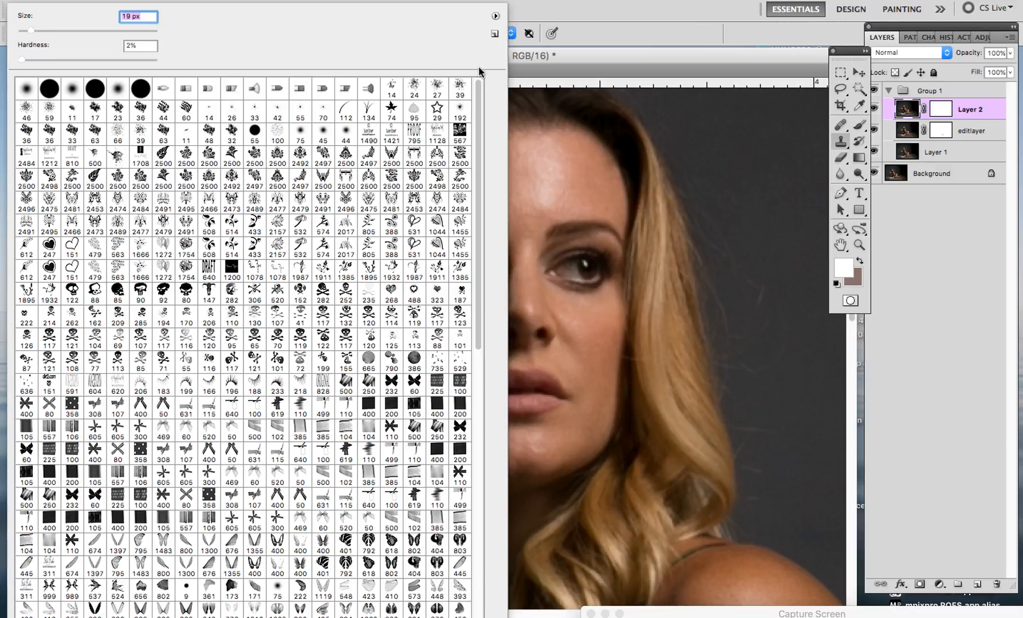
pyautogui.click(529, 60)
pyautogui.click(183, 36)
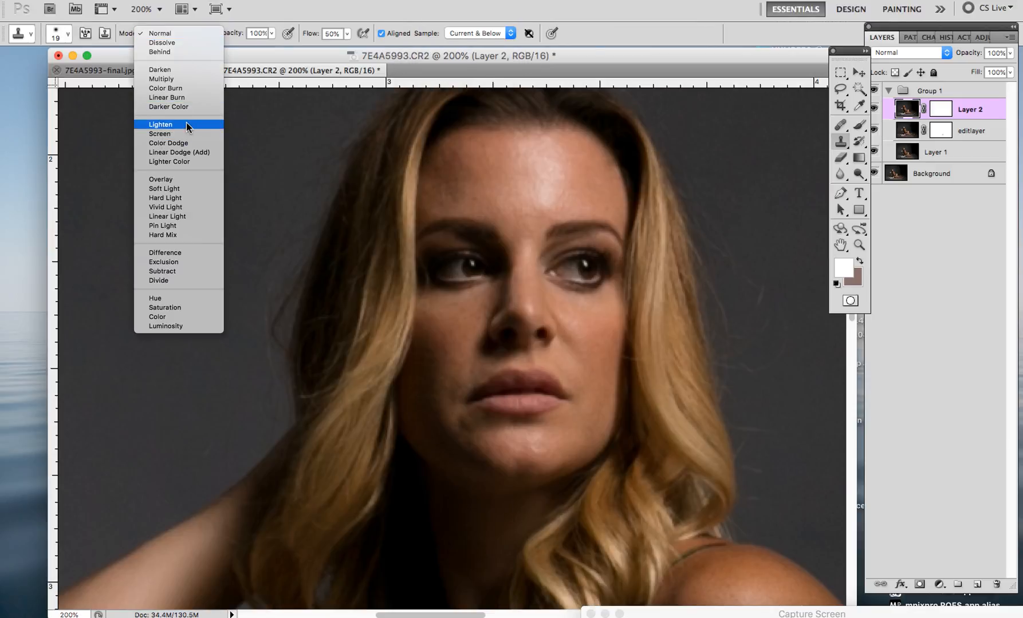
pyautogui.click(186, 122)
pyautogui.keyDown('alt'); pyautogui.click(597, 335); pyautogui.keyUp('alt')
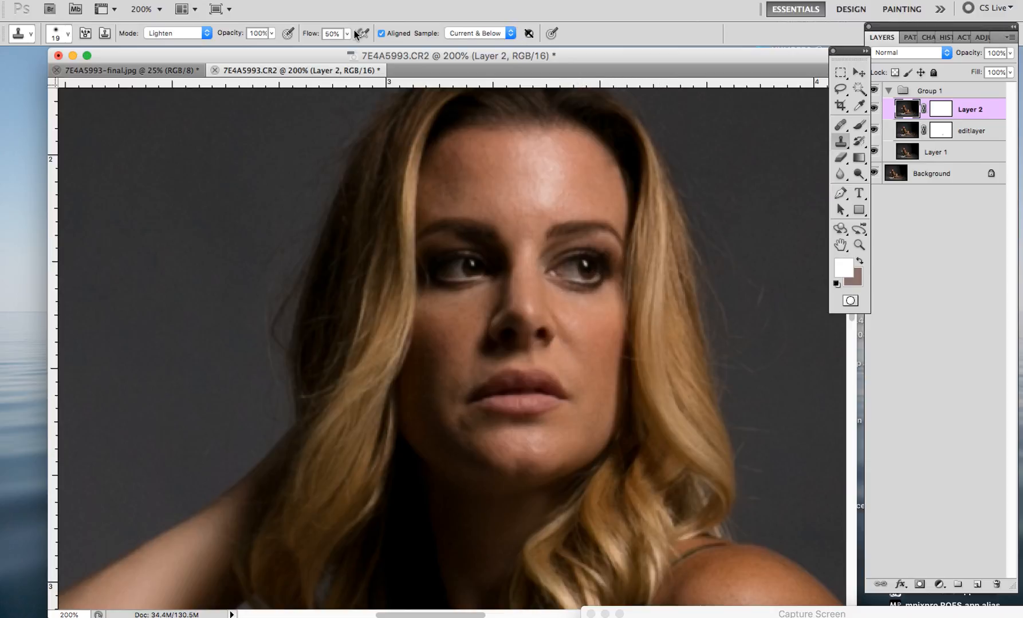
pyautogui.click(331, 32)
pyautogui.keyDown('alt'); pyautogui.click(583, 348); pyautogui.keyUp('alt')
pyautogui.keyDown('alt'); pyautogui.click(664, 278); pyautogui.keyUp('alt')
# - Heal small spots on the lit cheek below the eye with the 8 px Healing Brush, undoing the first misplaced dab
pyautogui.click(839, 125)
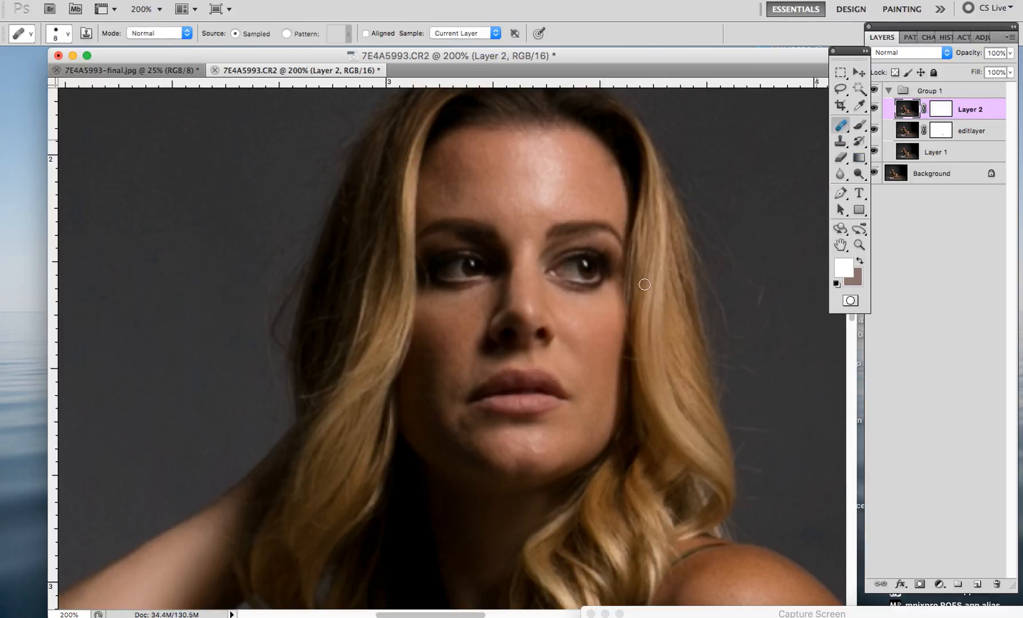
pyautogui.keyDown('alt'); pyautogui.click(597, 329); pyautogui.keyUp('alt')
pyautogui.click(622, 290)
pyautogui.press('super+z')
pyautogui.click(608, 325)
pyautogui.click(593, 329)
pyautogui.click(629, 302)
pyautogui.click(590, 318)
pyautogui.click(609, 333)
pyautogui.click(609, 332)
# - Touch up marks along the hair beside the lit cheek with the Healing Brush
pyautogui.click(660, 270)
pyautogui.click(642, 380)
pyautogui.click(665, 344)
pyautogui.click(645, 375)
pyautogui.click(686, 480)
# - Tone down light strands along the hair beside the lit cheek using the 19 px Clone Stamp in Darken mode
pyautogui.click(840, 141)
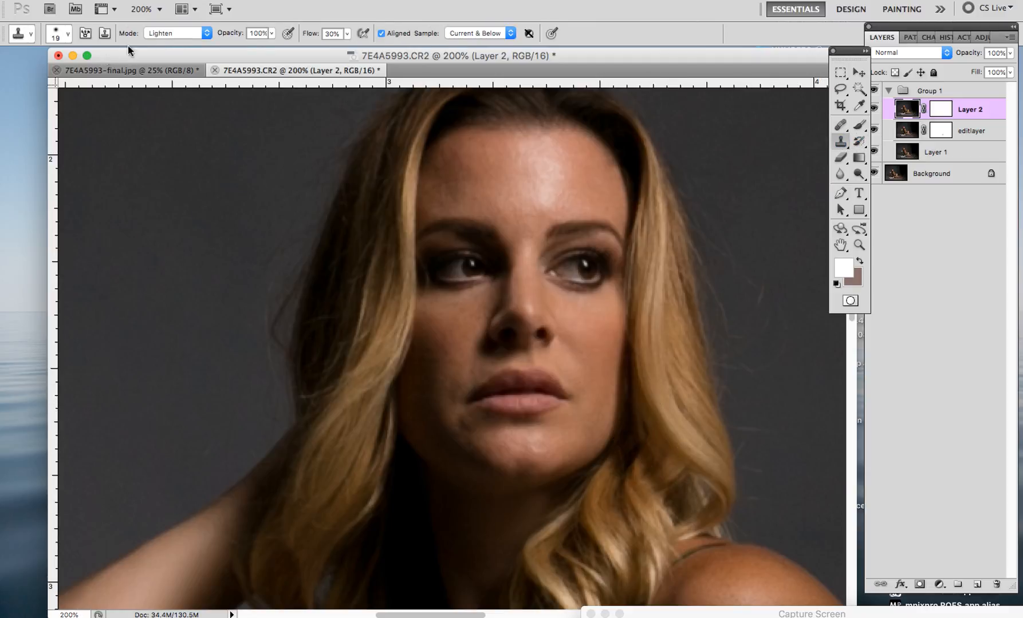
pyautogui.click(182, 32)
pyautogui.click(181, 31)
pyautogui.click(182, 31)
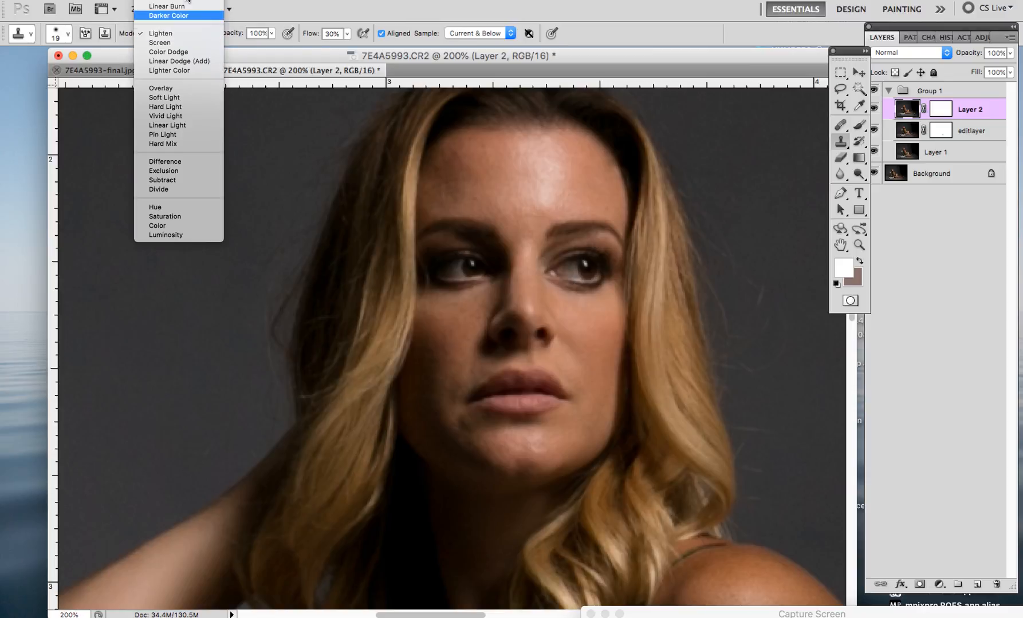
pyautogui.click(182, 8)
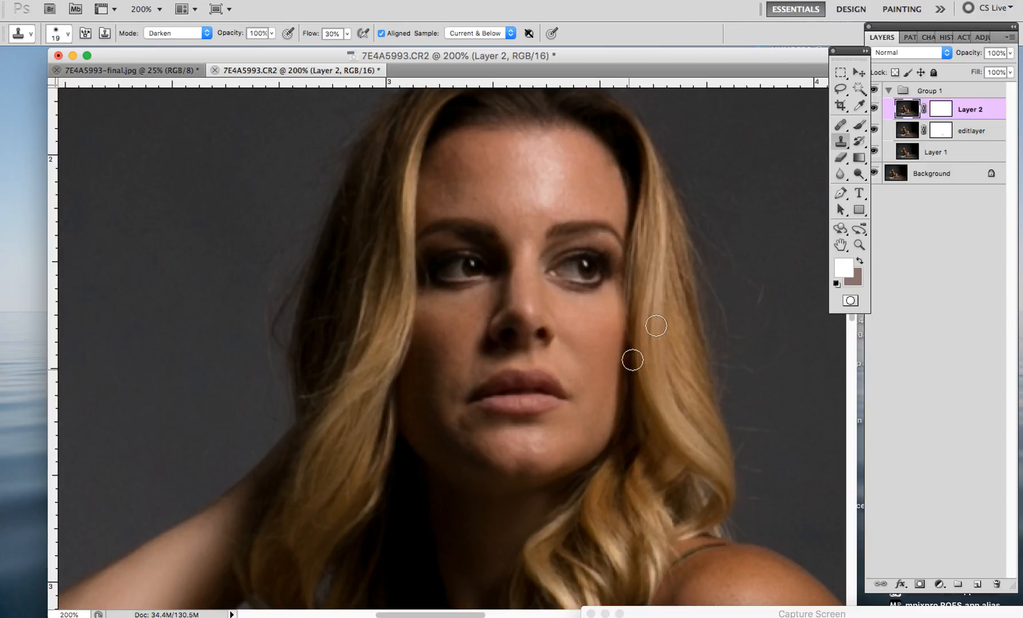
pyautogui.moveTo(695, 302); pyautogui.dragTo(695, 320)
# - Even out the jawline and the shaded cheek with the Clone Stamp in Lighten mode at 30% flow, checking Layer 2's effect
pyautogui.click(194, 33)
pyautogui.click(189, 91)
pyautogui.click(874, 110)
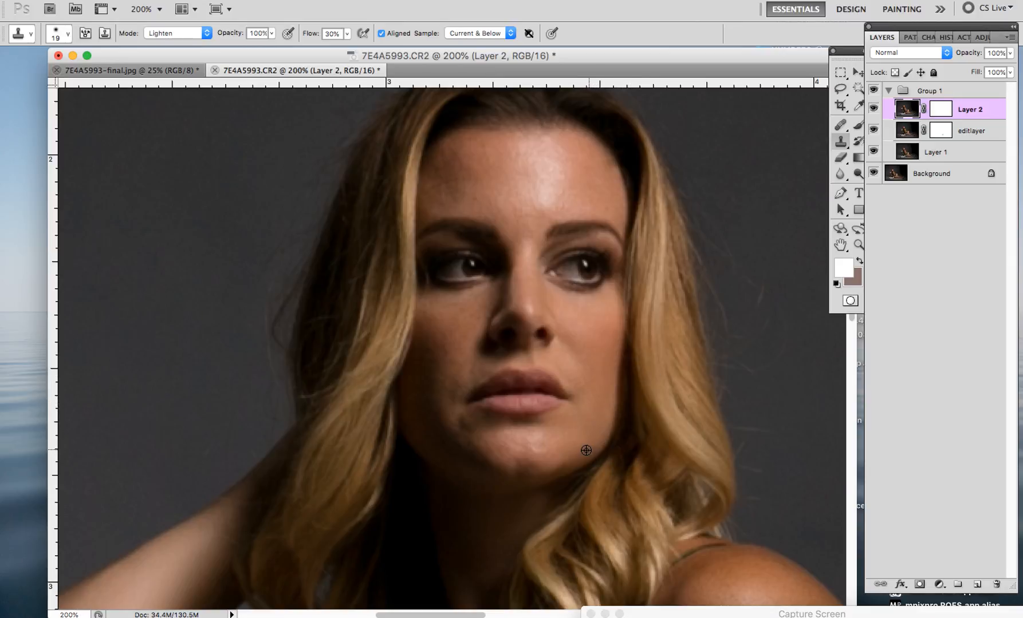
pyautogui.click(840, 124)
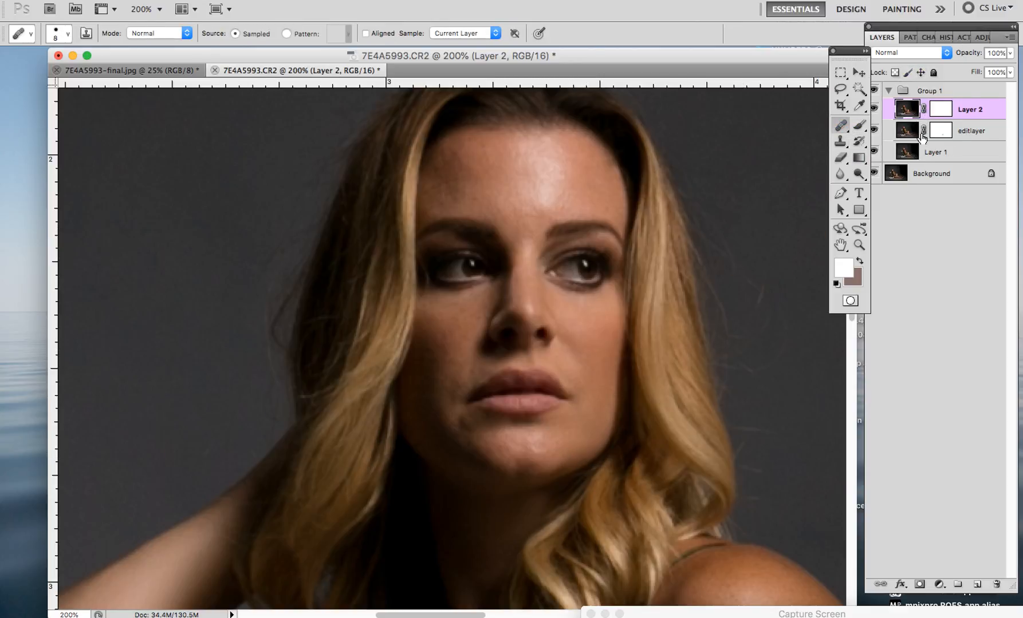
pyautogui.click(838, 142)
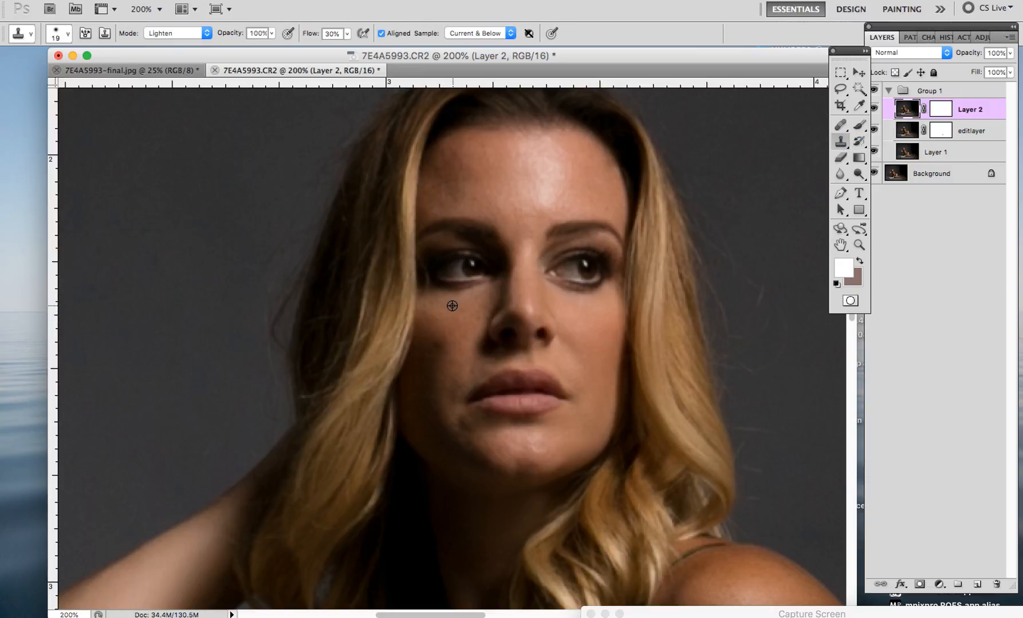
pyautogui.keyDown('alt'); pyautogui.click(435, 315); pyautogui.keyUp('alt')
pyautogui.click(840, 125)
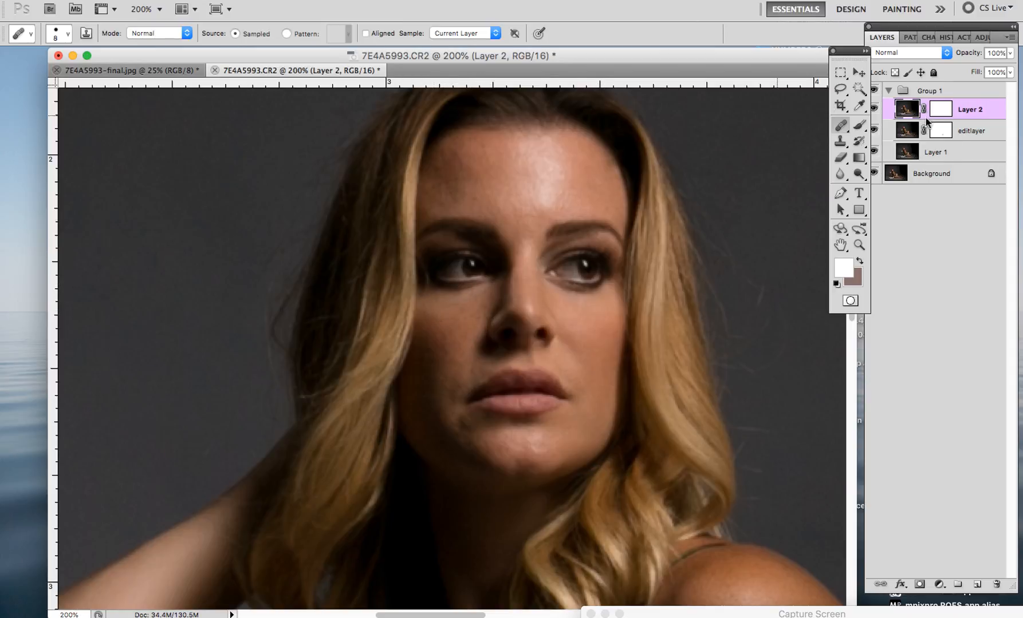
# - Clean up the outer corner below the shaded eye using an 11 px Clone Stamp in Darken mode at 90% flow
pyautogui.press('s')
pyautogui.click(187, 33)
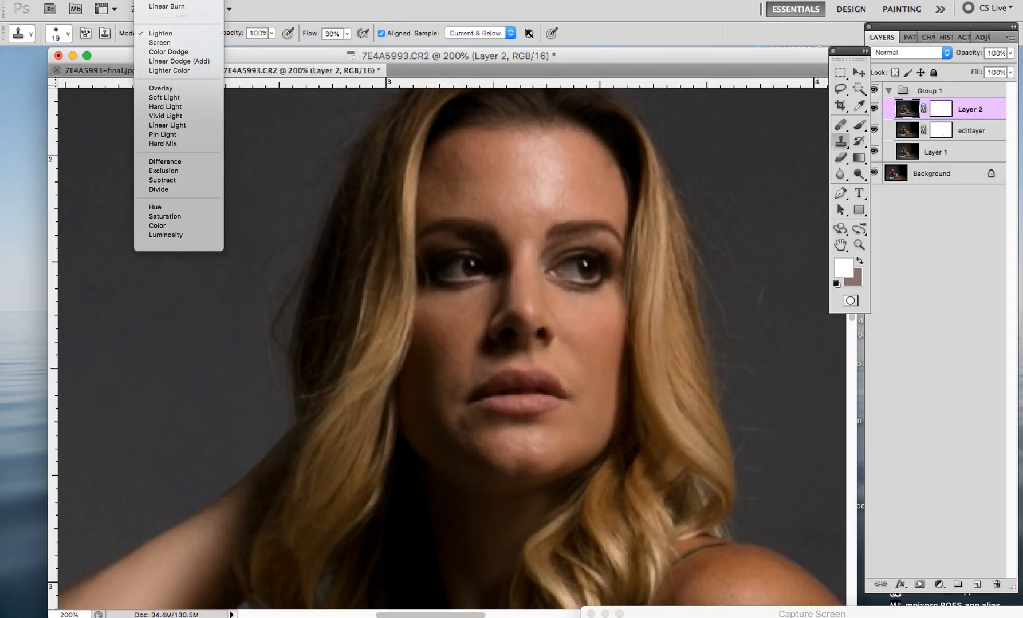
pyautogui.scroll(2, 178, 17)
pyautogui.click(184, 11)
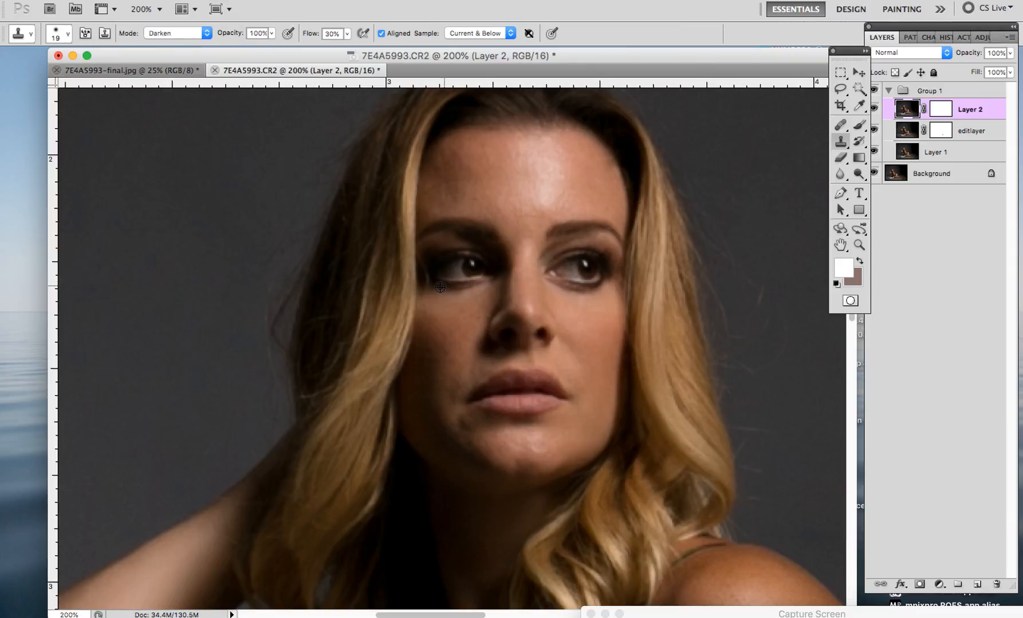
pyautogui.rightClick(44, 59)
pyautogui.moveTo(25, 32); pyautogui.dragTo(25, 32)
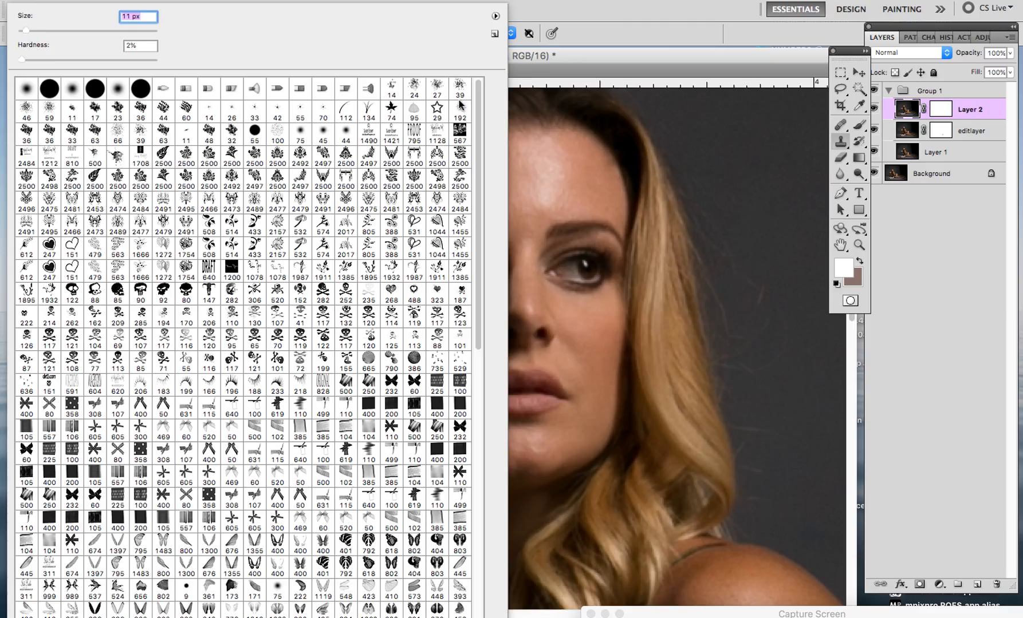
pyautogui.click(578, 58)
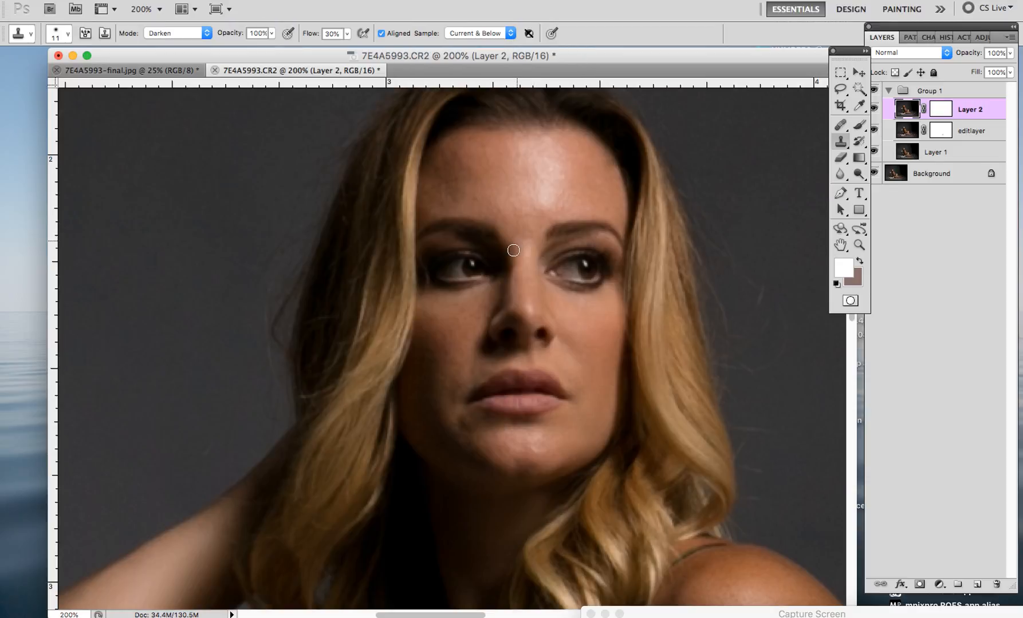
pyautogui.click(329, 34)
pyautogui.moveTo(435, 284); pyautogui.dragTo(429, 281)
pyautogui.moveTo(426, 286)
pyautogui.mouseDown()
pyautogui.moveTo(466, 293)
pyautogui.moveTo(428, 321)
pyautogui.moveTo(432, 297)
pyautogui.mouseUp()
pyautogui.keyDown('alt'); pyautogui.click(425, 281); pyautogui.keyUp('alt')
# - Heal spots on the upper forehead and above the shaded eyebrow with the 8 px Healing Brush
pyautogui.click(840, 125)
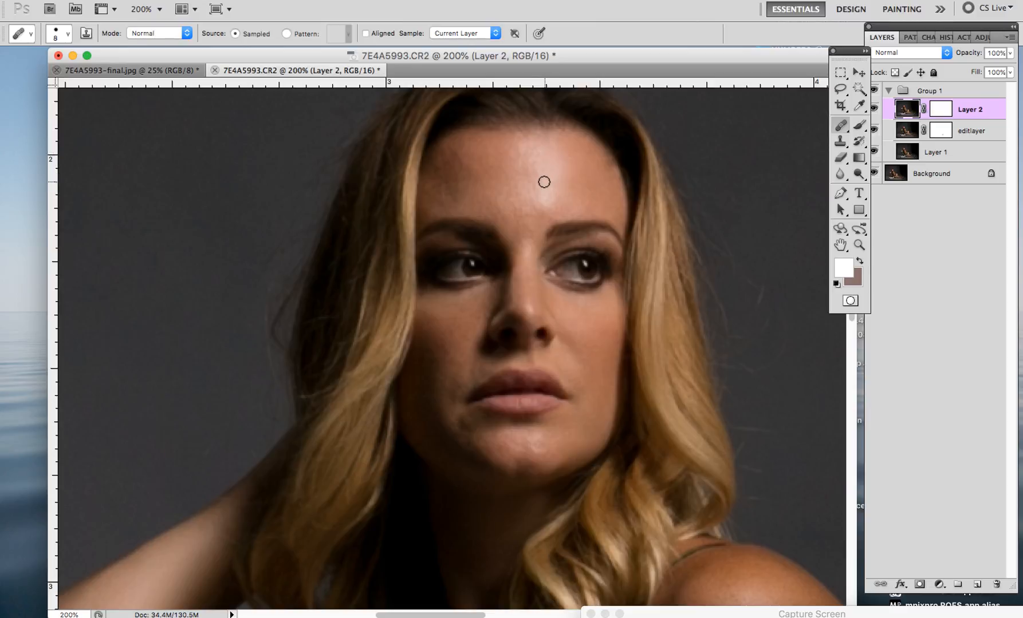
pyautogui.click(586, 158)
pyautogui.click(840, 141)
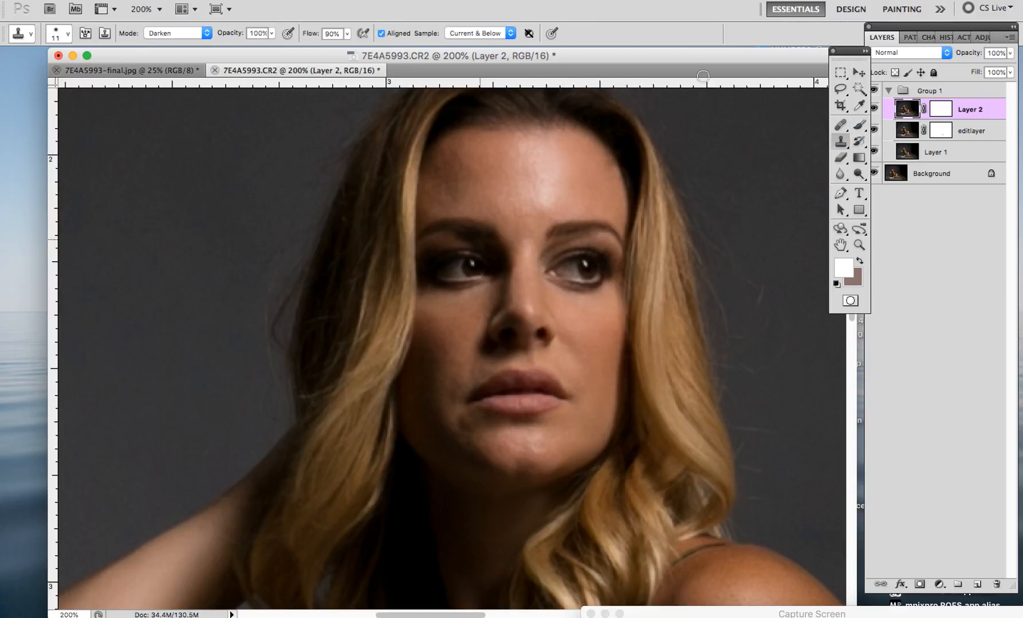
pyautogui.click(840, 125)
pyautogui.click(454, 223)
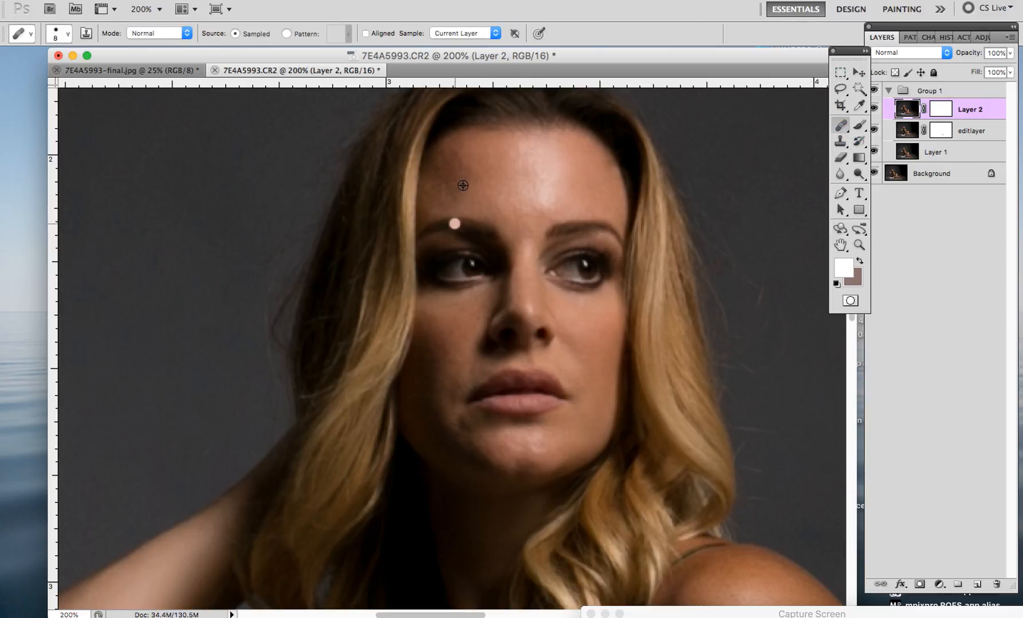
pyautogui.keyDown('alt'); pyautogui.click(450, 166); pyautogui.keyUp('alt')
pyautogui.click(525, 125)
pyautogui.click(488, 156)
pyautogui.click(473, 202)
# - Lighten uneven forehead skin above the shaded eyebrow using the 11 px Clone Stamp in Lighten mode at 30% flow
pyautogui.click(840, 140)
pyautogui.click(168, 33)
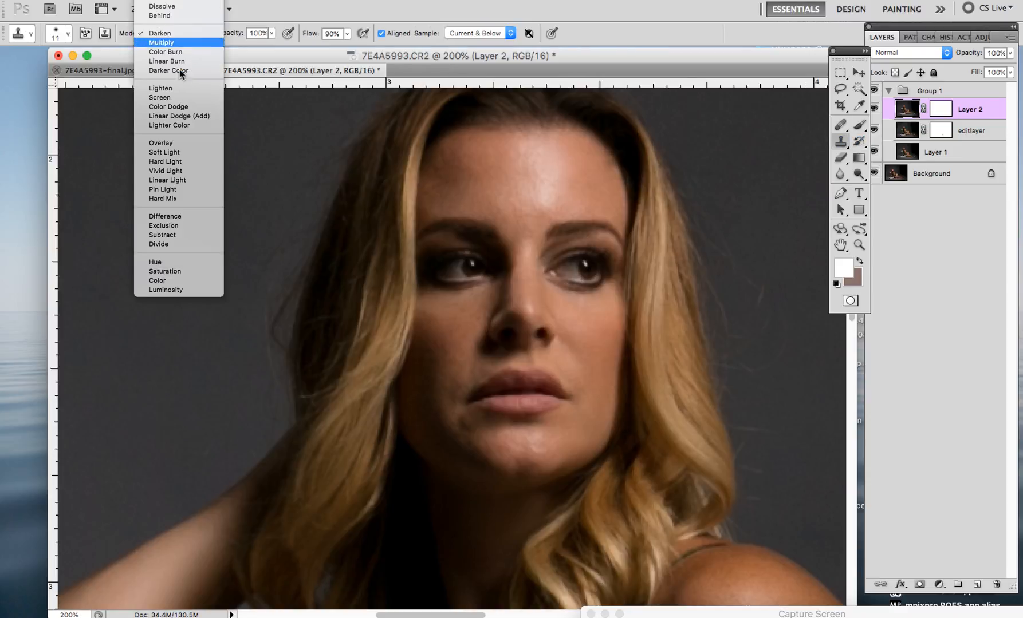
pyautogui.click(178, 91)
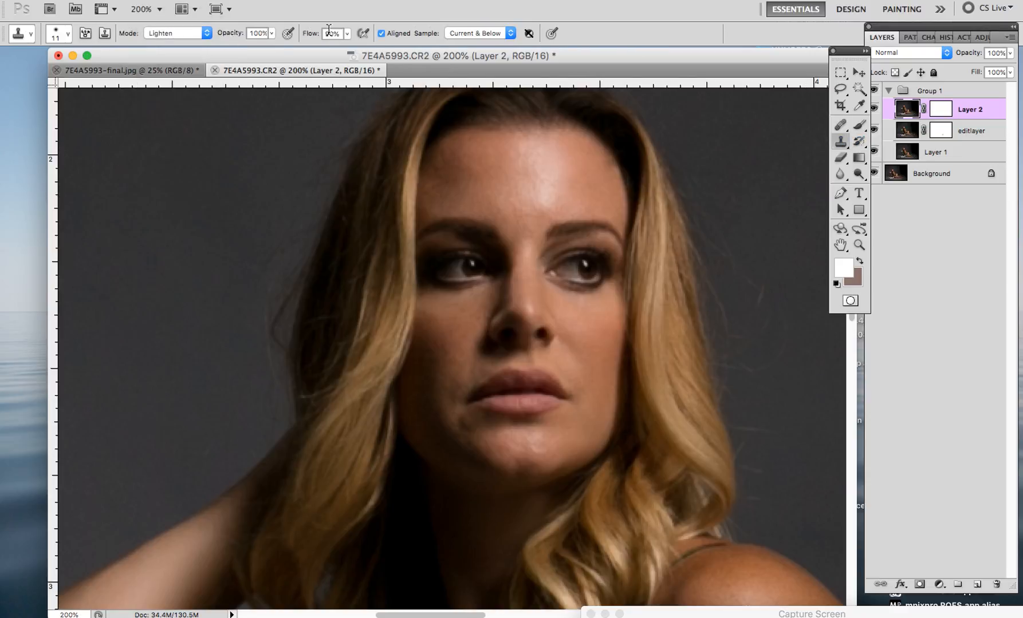
pyautogui.click(331, 33)
pyautogui.keyDown('alt'); pyautogui.click(460, 186); pyautogui.keyUp('alt')
# - Smooth the centre of the forehead with Healing Brush strokes, sampling clean skin nearby and just above the brows
pyautogui.click(840, 125)
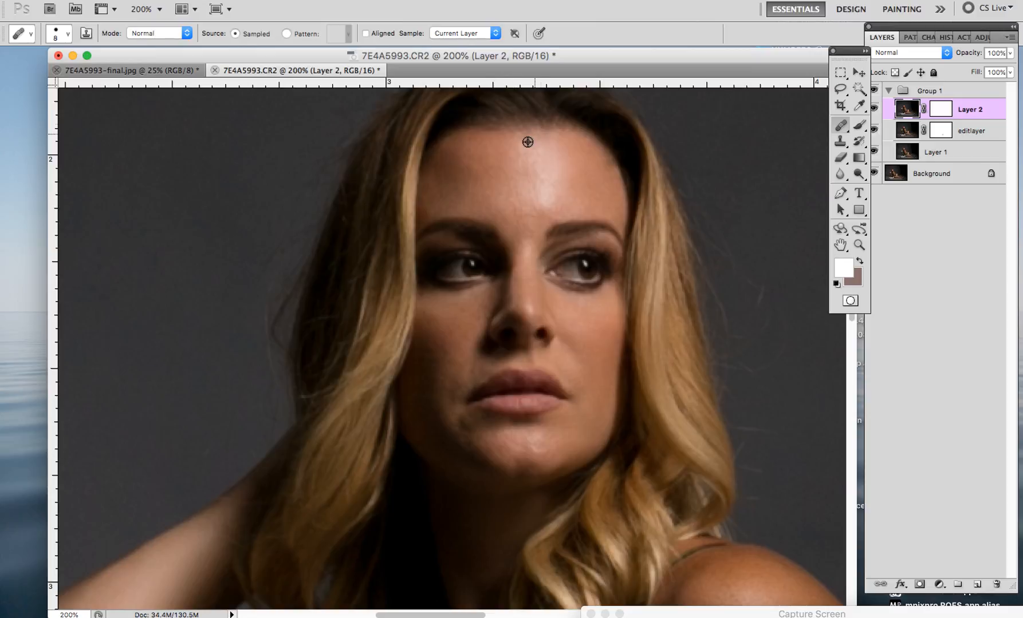
pyautogui.keyDown('alt'); pyautogui.click(494, 166); pyautogui.keyUp('alt')
pyautogui.moveTo(502, 180); pyautogui.dragTo(504, 203)
pyautogui.moveTo(492, 168); pyautogui.dragTo(491, 186)
pyautogui.click(527, 176)
pyautogui.keyDown('alt'); pyautogui.click(515, 209); pyautogui.keyUp('alt')
pyautogui.click(524, 190)
pyautogui.click(508, 200)
# - Heal the remaining mid-forehead spots from skin sampled near the hairline, and switch back to the Clone Stamp in Lighten mode
pyautogui.keyDown('alt'); pyautogui.click(496, 156); pyautogui.keyUp('alt')
pyautogui.click(502, 181)
pyautogui.click(505, 184)
pyautogui.click(523, 194)
pyautogui.click(514, 174)
pyautogui.click(521, 171)
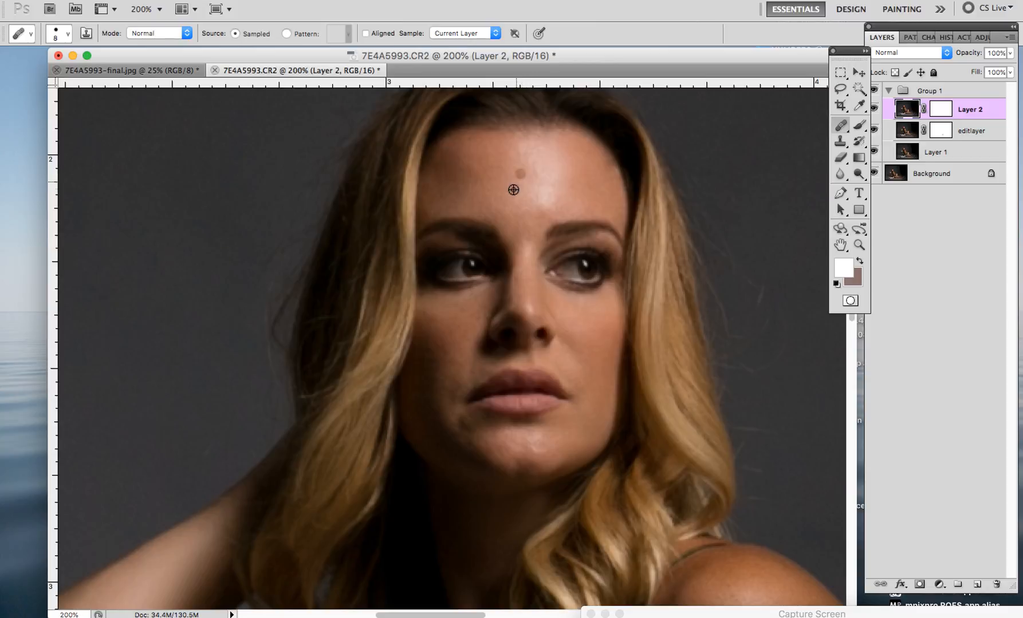
pyautogui.click(537, 149)
pyautogui.click(515, 203)
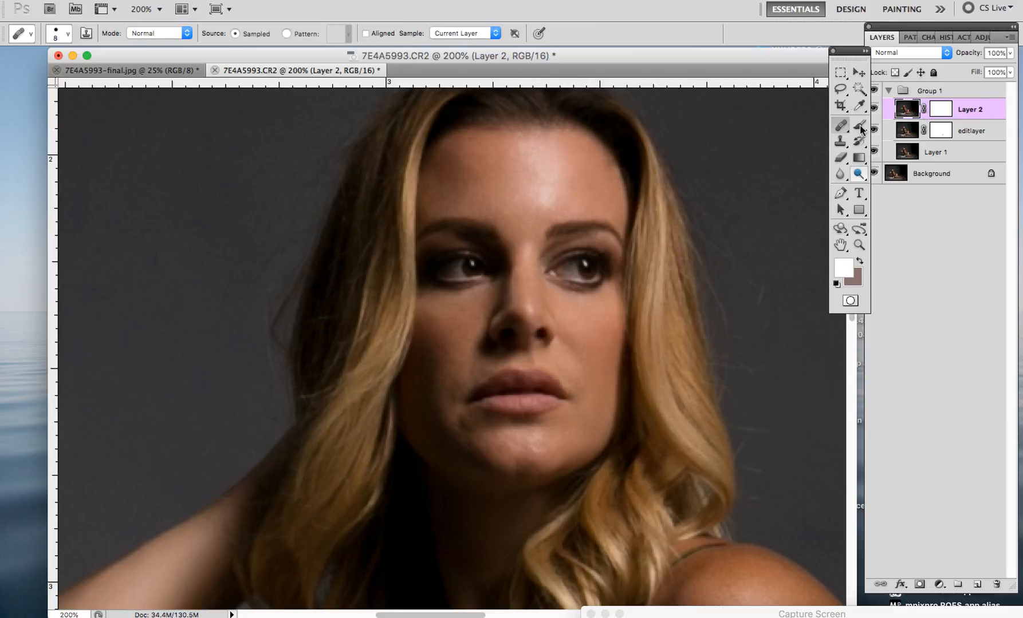
pyautogui.click(840, 141)
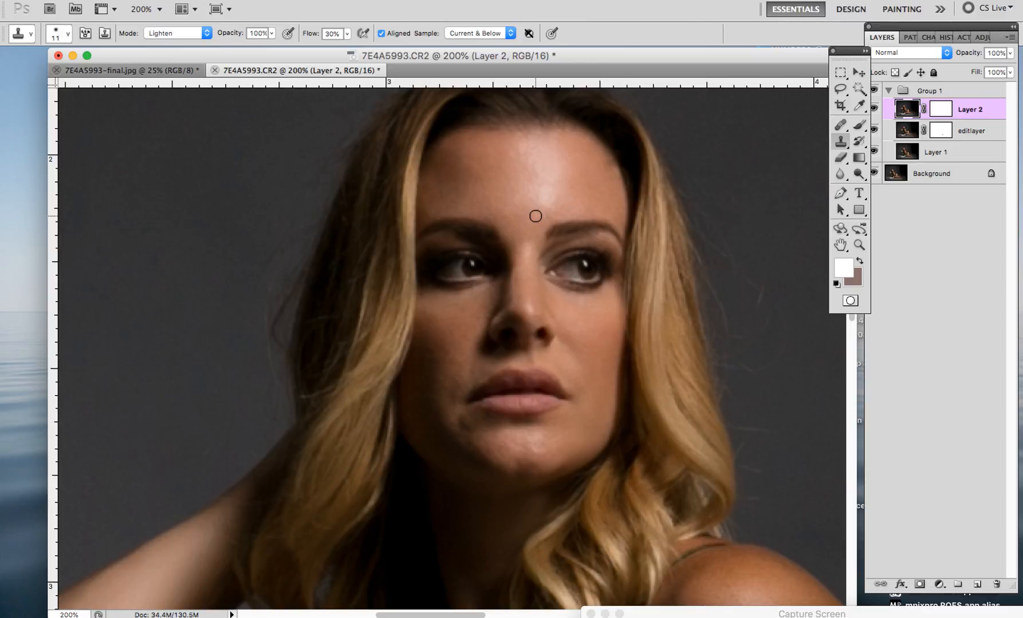
# - Smooth the upper and middle forehead with the Clone Stamp at 23 px in Lighten mode, and compare before and after by toggling Layer 2
pyautogui.click(59, 33)
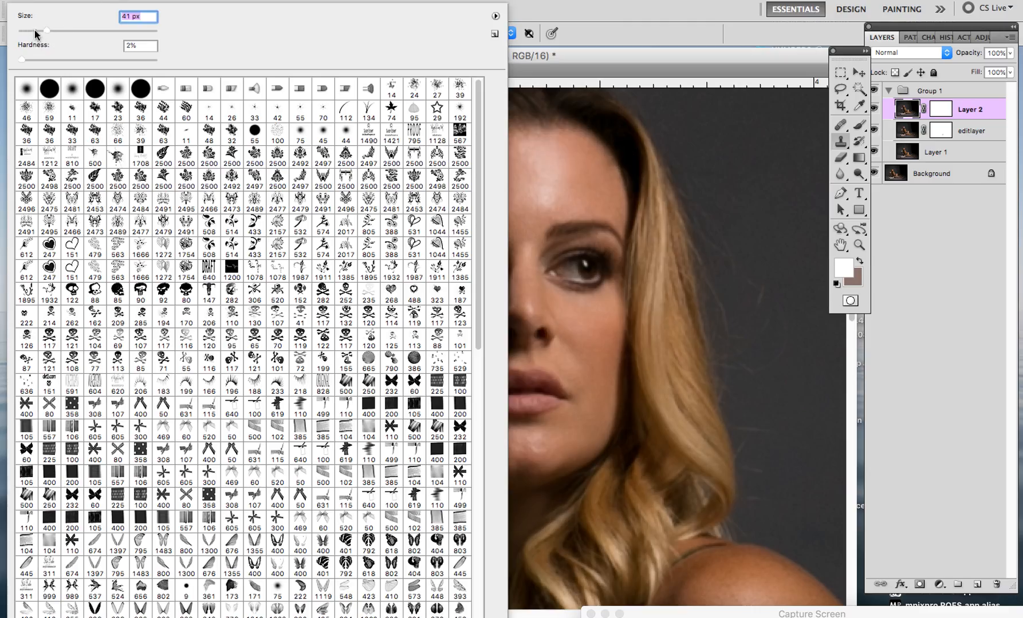
pyautogui.write('23')
pyautogui.press('Return')
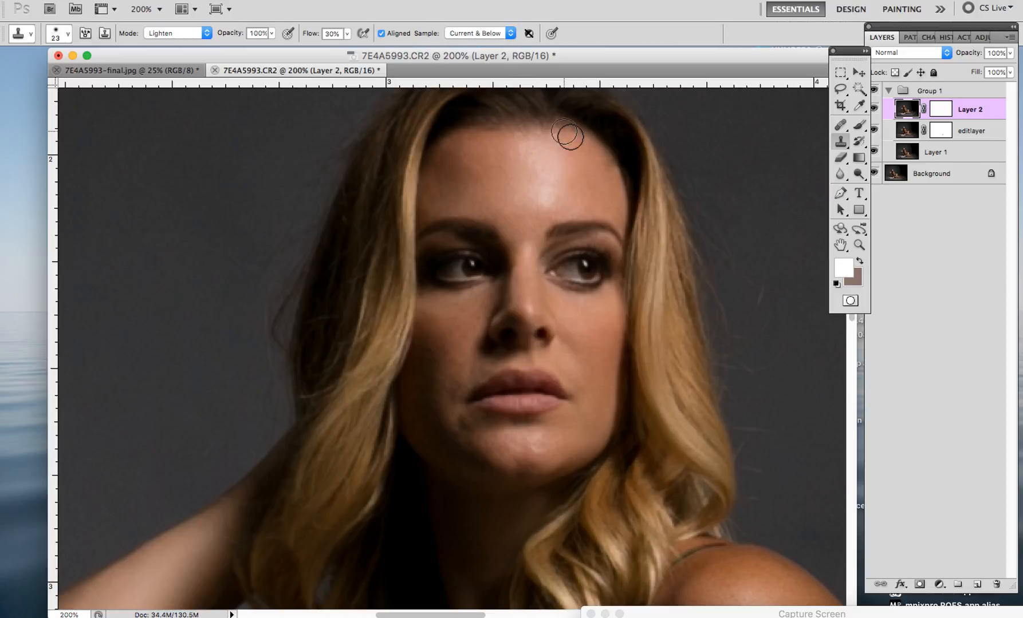
pyautogui.click(537, 166)
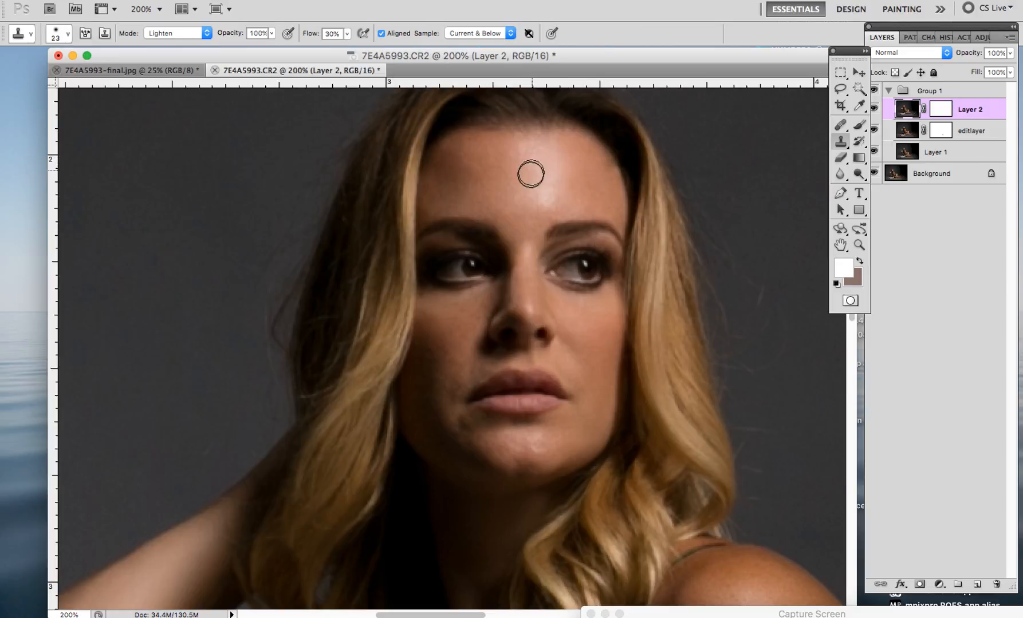
pyautogui.click(542, 155)
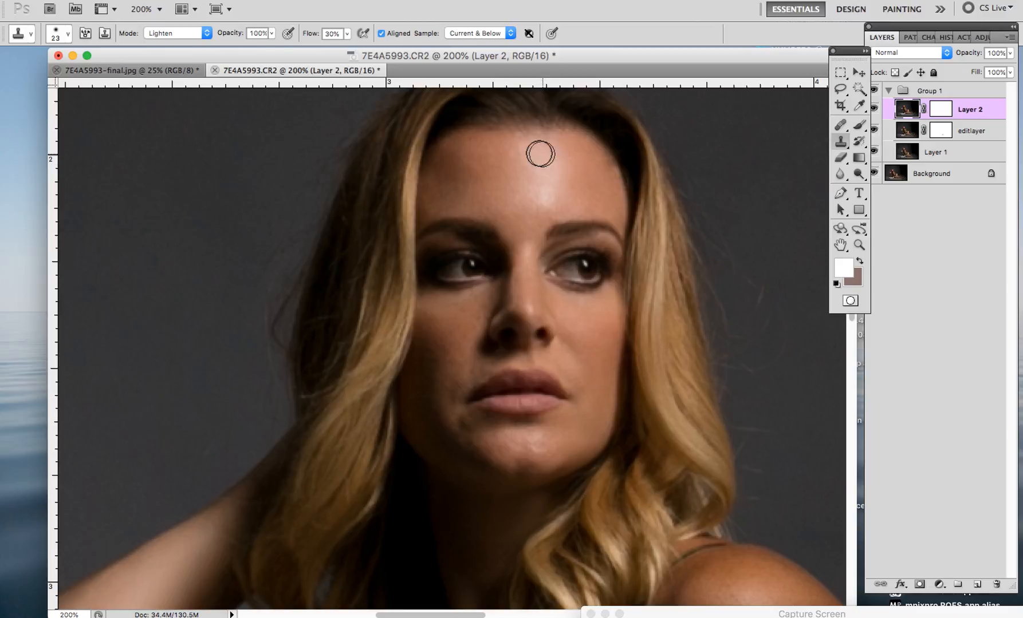
pyautogui.click(532, 153)
pyautogui.click(873, 108)
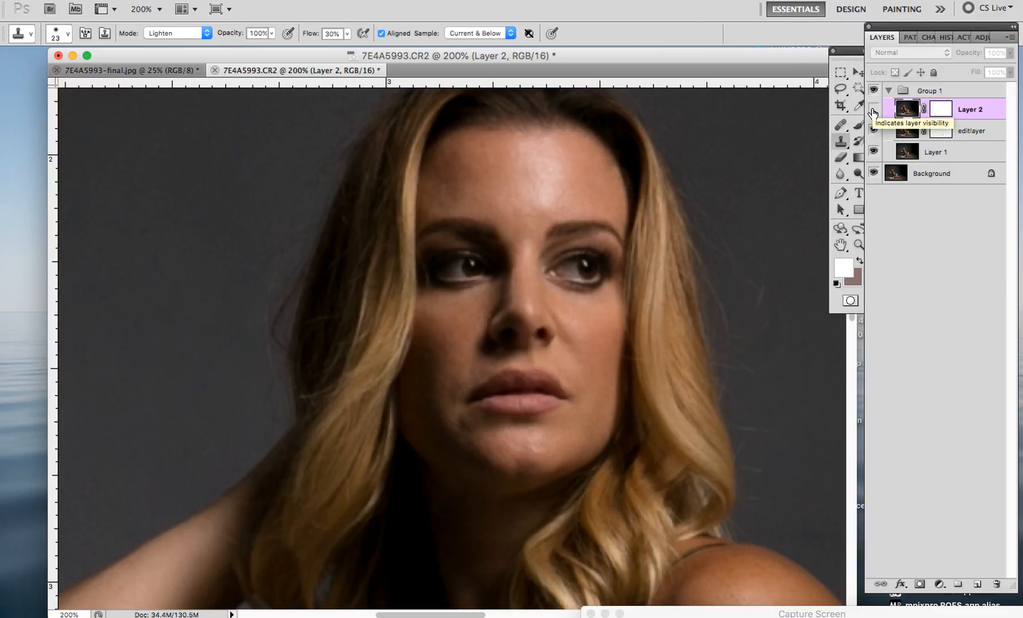
pyautogui.click(872, 110)
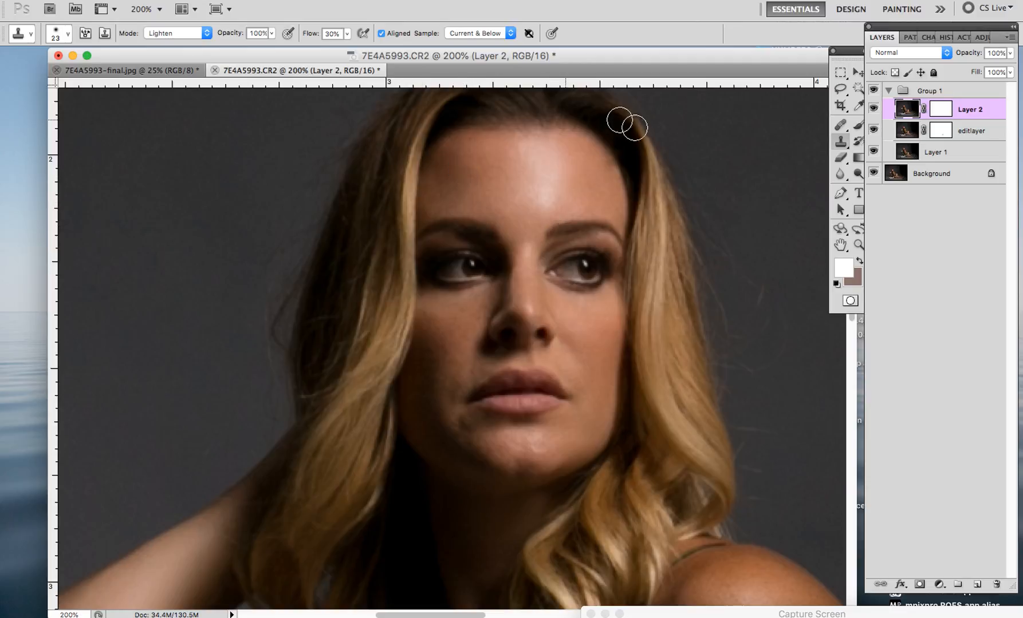
# - Lighten the dark patch beside the shaded mouth corner with the Clone Stamp, sampling clean skin from the lit cheek beside the nose
pyautogui.click(841, 246)
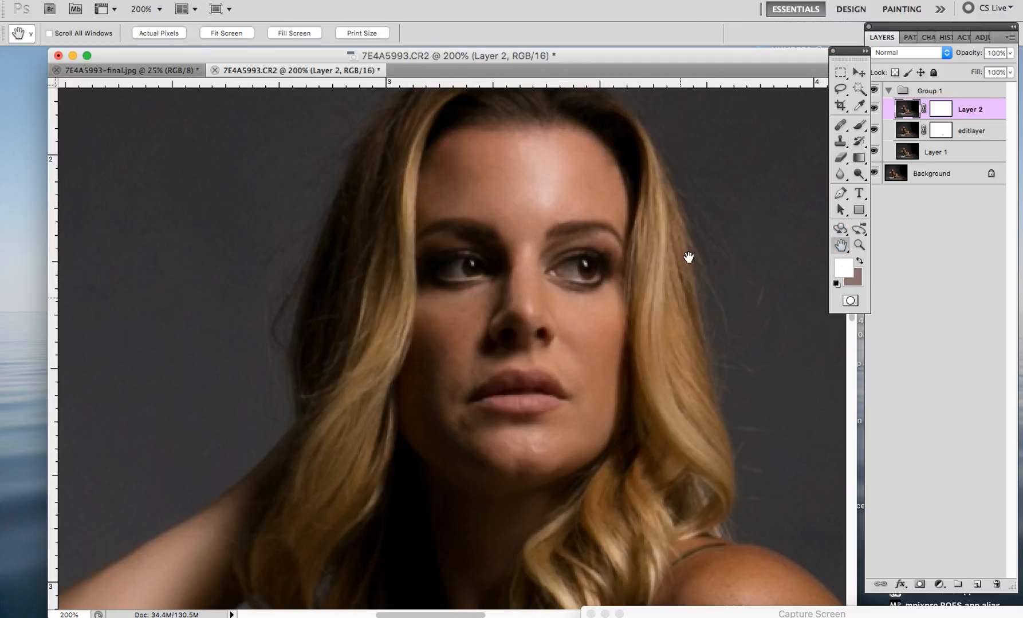
pyautogui.scroll(-3, 686, 256)
pyautogui.click(840, 141)
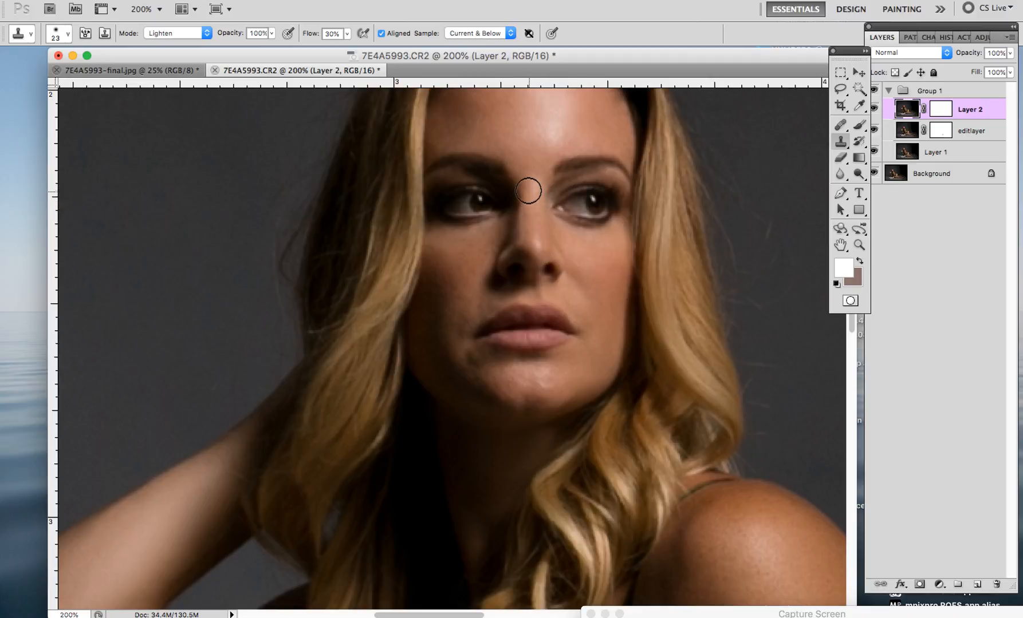
pyautogui.keyDown('alt'); pyautogui.click(557, 242); pyautogui.keyUp('alt')
pyautogui.click(472, 362)
# - Set the Clone Stamp to Normal mode, retouch from skin sampled just above the shaded lip corner, and compare by toggling Layer 2
pyautogui.click(156, 34)
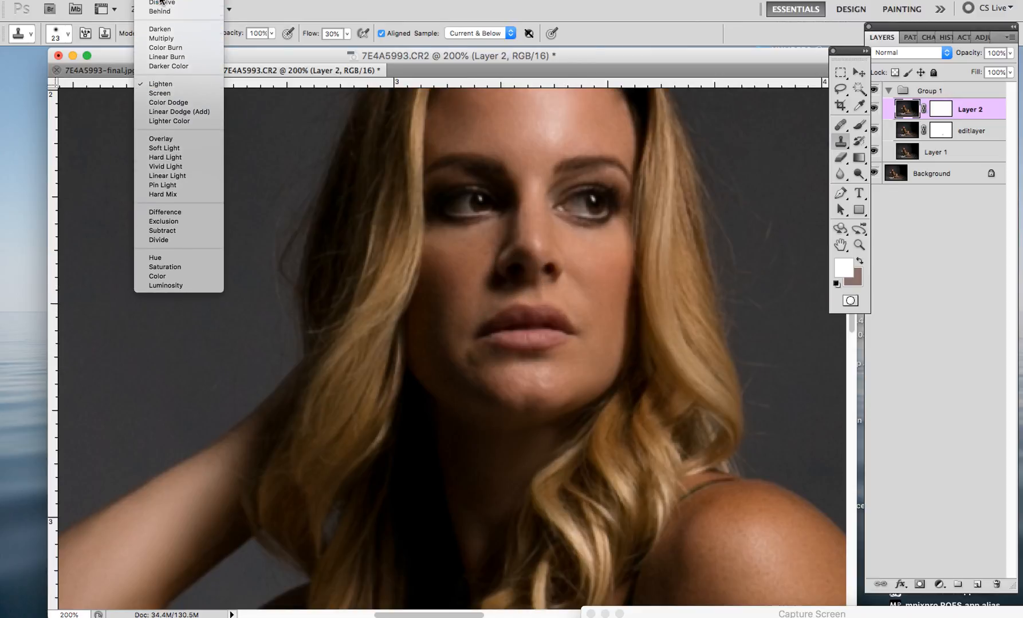
pyautogui.click(162, 3)
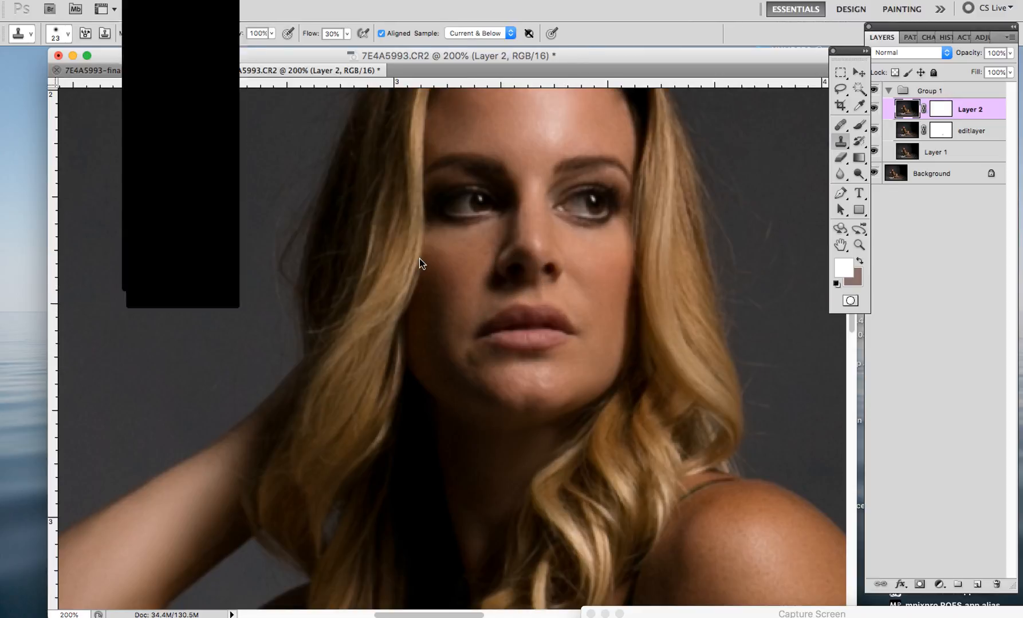
pyautogui.keyDown('alt'); pyautogui.click(481, 306); pyautogui.keyUp('alt')
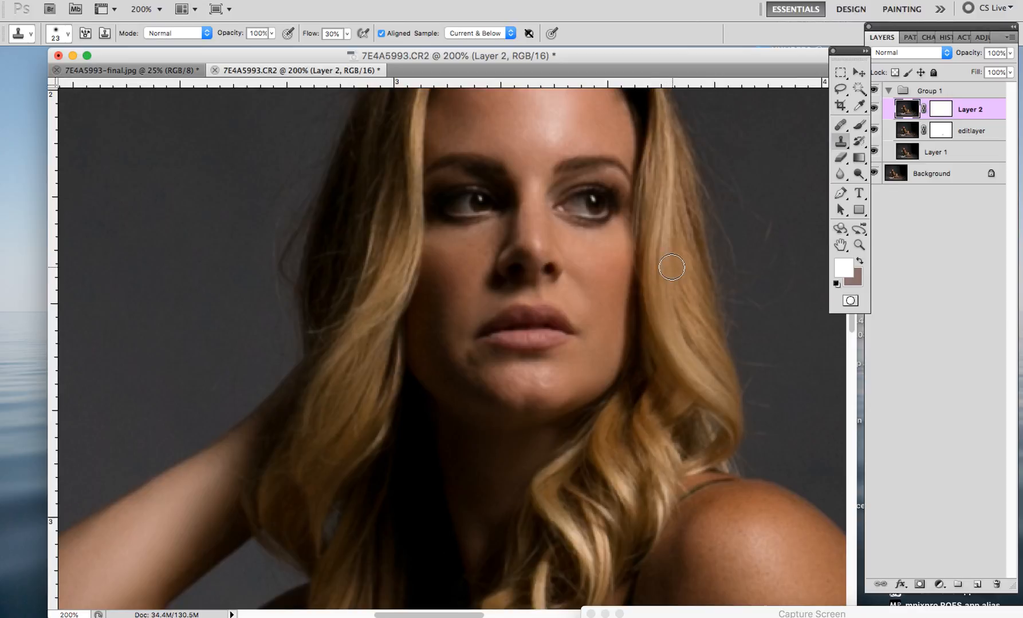
pyautogui.click(873, 108)
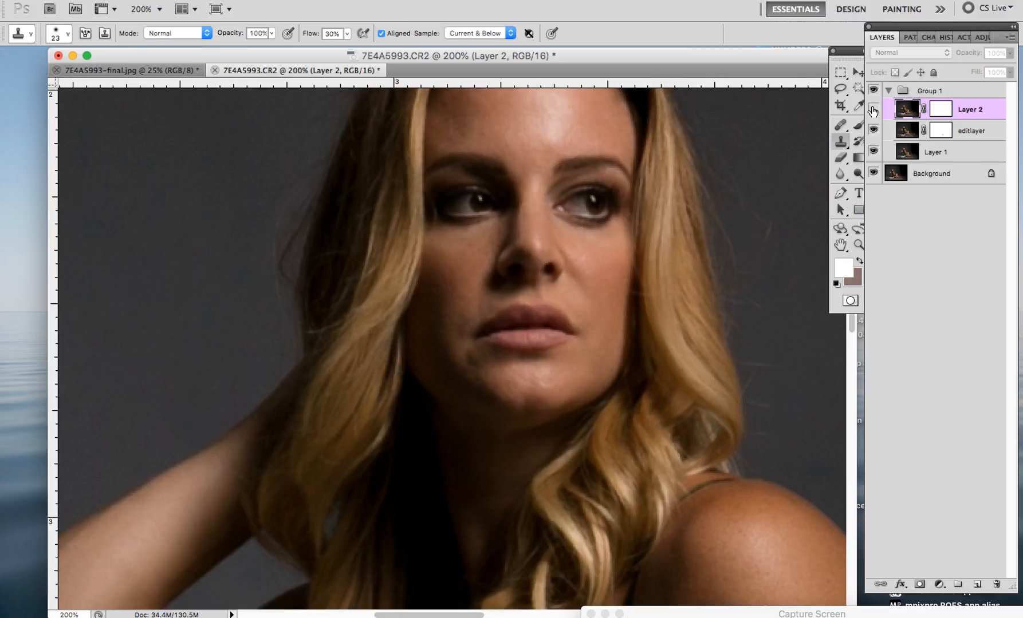
pyautogui.click(873, 109)
pyautogui.click(874, 109)
pyautogui.click(873, 108)
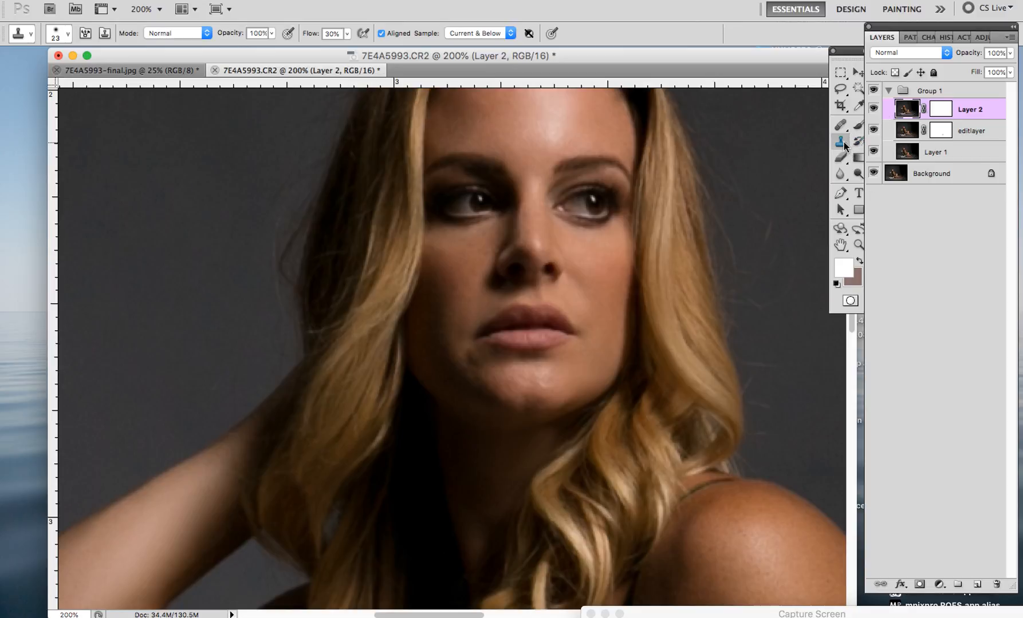
# - Return the Clone Stamp to Lighten mode and lighten the skin below the shaded mouth corner and under the lit eye, also sampling the shaded cheek
pyautogui.click(179, 33)
pyautogui.click(179, 126)
pyautogui.moveTo(470, 360)
pyautogui.mouseDown()
pyautogui.moveTo(485, 291)
pyautogui.moveTo(455, 325)
pyautogui.moveTo(514, 309)
pyautogui.moveTo(474, 371)
pyautogui.mouseUp()
pyautogui.keyDown('alt'); pyautogui.click(444, 258); pyautogui.keyUp('alt')
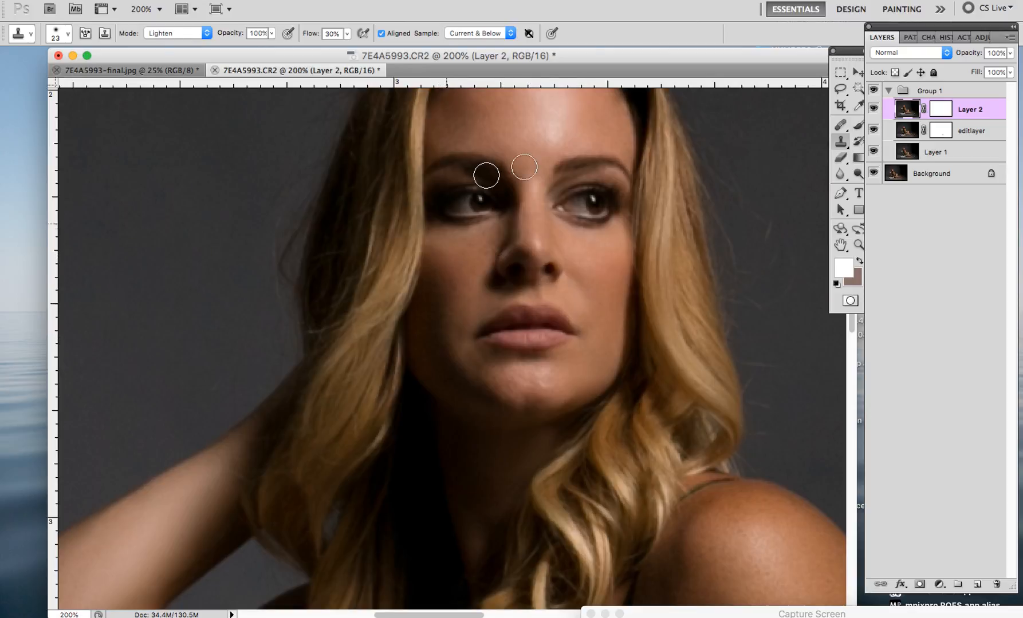
pyautogui.moveTo(590, 208); pyautogui.dragTo(596, 214)
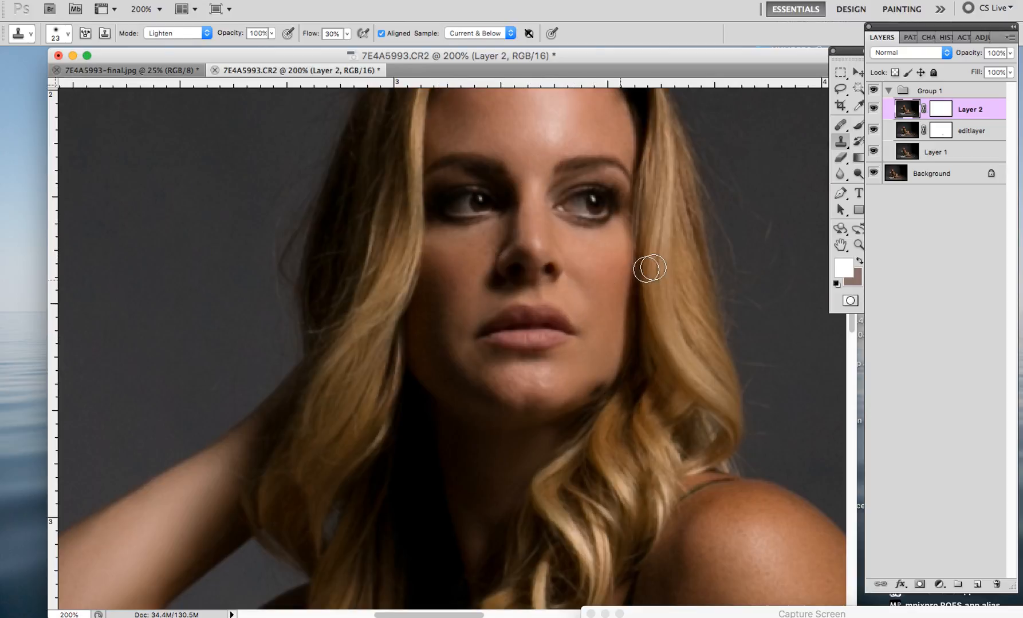
# - Open the Clone Stamp's blending mode choices
pyautogui.click(165, 33)
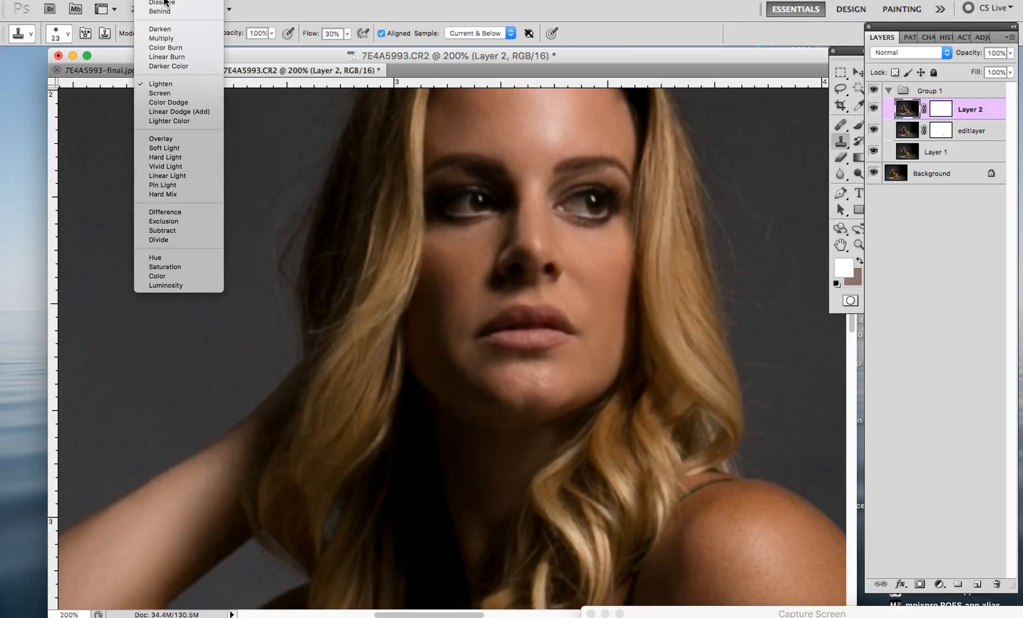
# - Set the Clone Stamp to Normal mode with 40% flow and smooth the skin around the mouth and chin
pyautogui.click(164, 5)
pyautogui.click(331, 32)
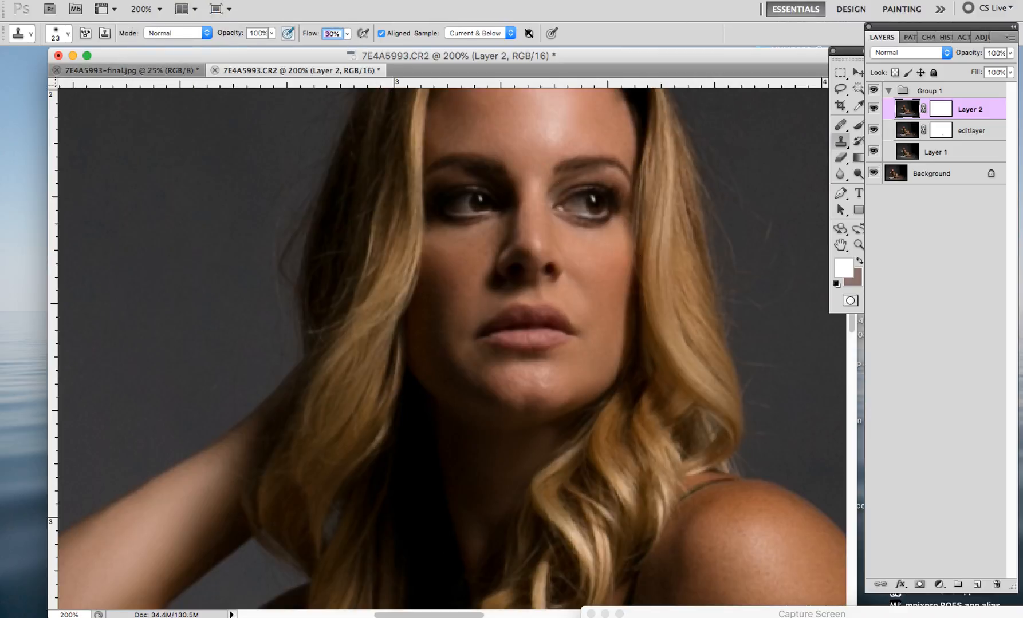
pyautogui.write('40')
pyautogui.press('Return')
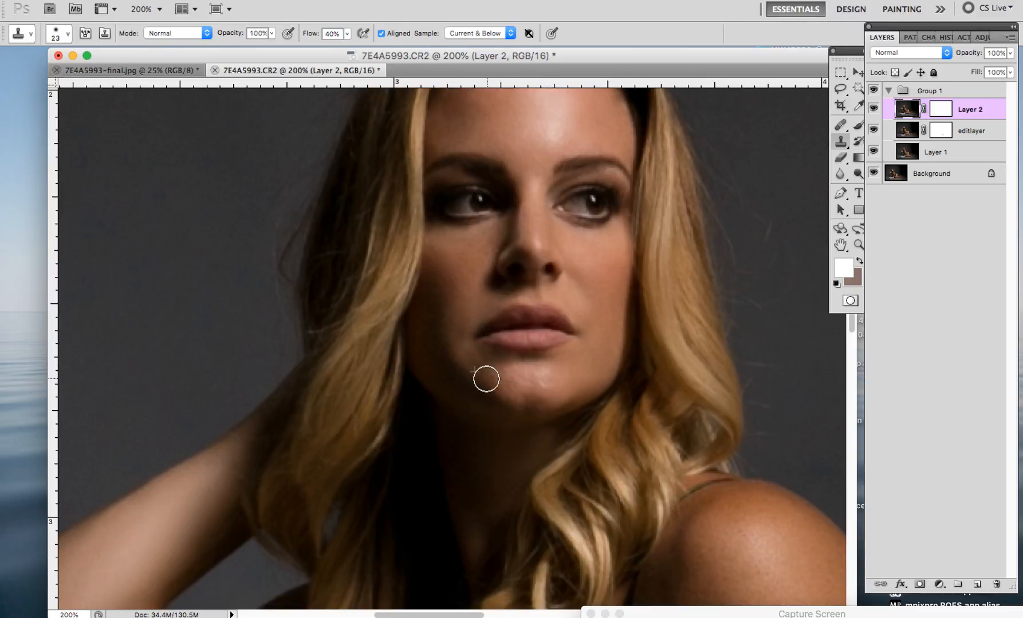
pyautogui.moveTo(541, 320); pyautogui.dragTo(576, 328)
# - Heal the remaining spots on the chin and cheek with the Healing Brush, then compare the result by toggling Layer 2's visibility
pyautogui.click(841, 124)
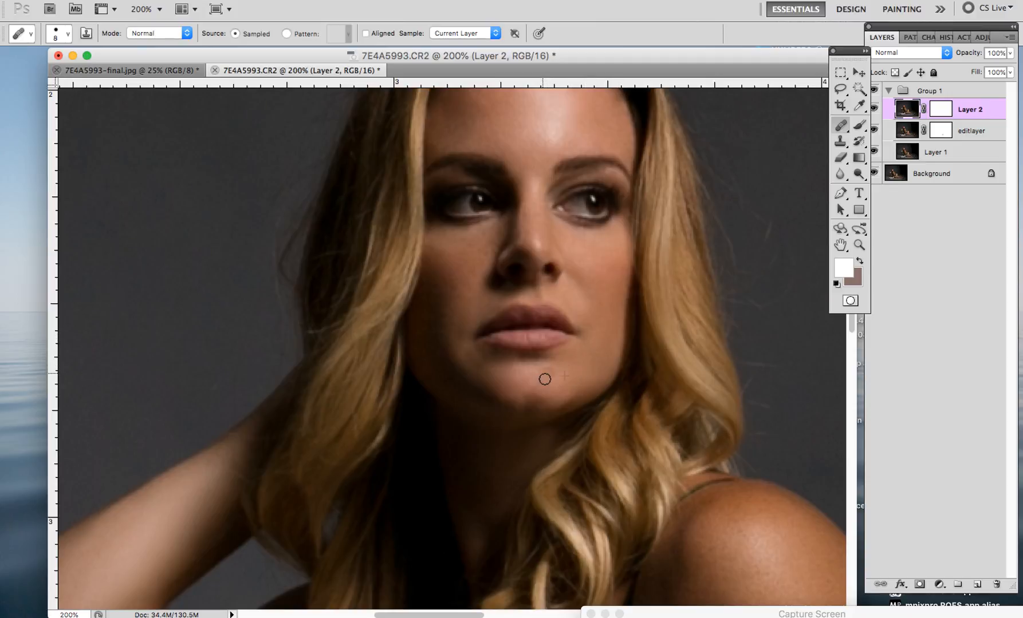
pyautogui.click(605, 352)
pyautogui.click(624, 316)
pyautogui.click(594, 382)
pyautogui.click(875, 111)
pyautogui.click(876, 112)
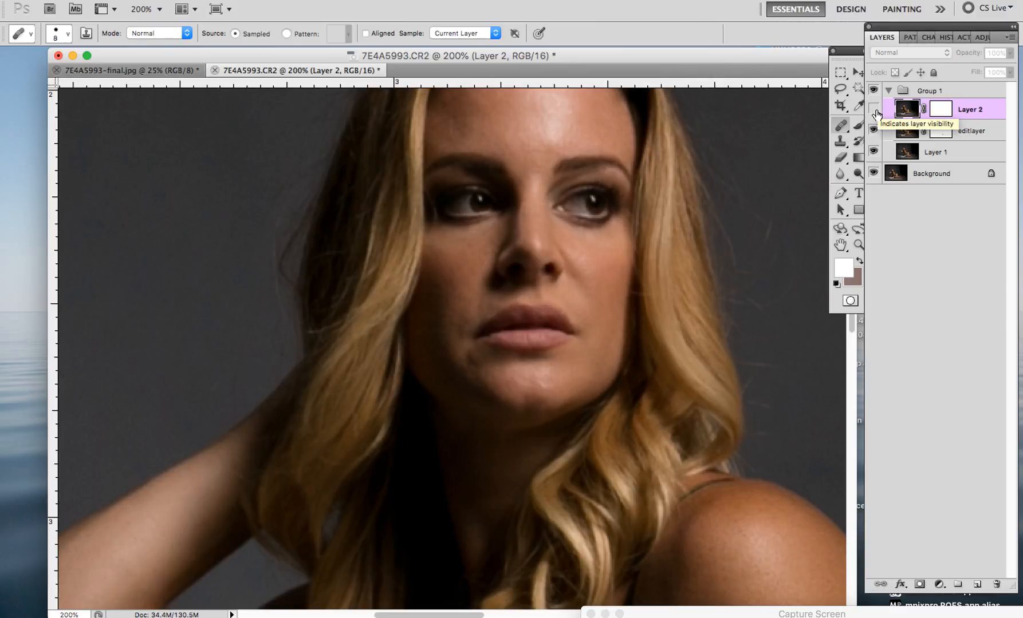
# - Examine the face at 100%, then inspect the flyaway hairs around the head at 200%
pyautogui.click(859, 245)
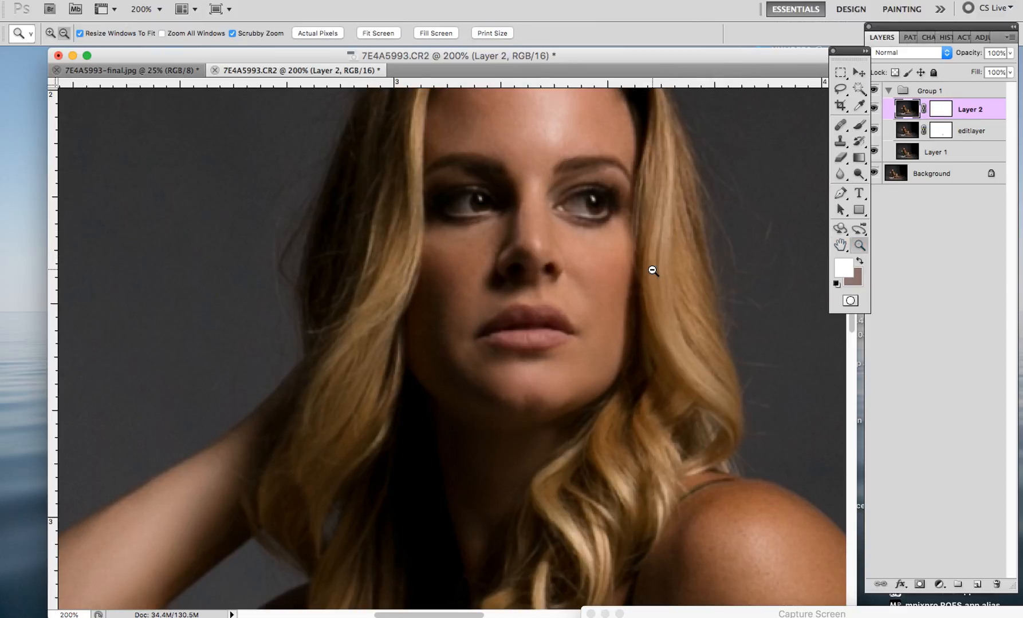
pyautogui.keyDown('alt'); pyautogui.click(651, 270); pyautogui.keyUp('alt')
pyautogui.click(373, 525)
pyautogui.keyDown('alt'); pyautogui.click(461, 230); pyautogui.keyUp('alt')
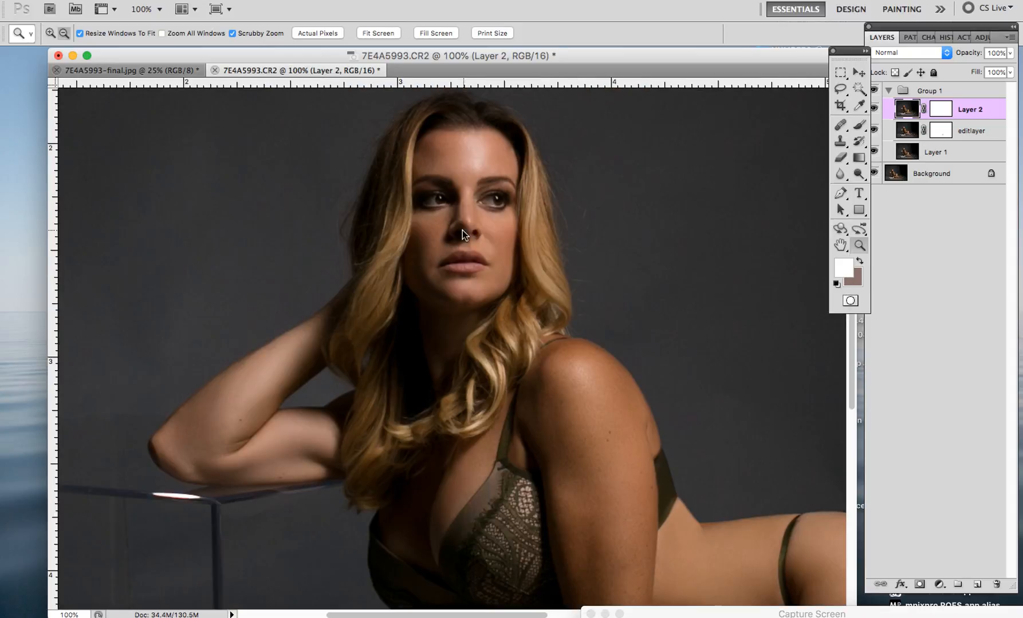
pyautogui.click(445, 173)
pyautogui.keyDown('alt'); pyautogui.click(580, 375); pyautogui.keyUp('alt')
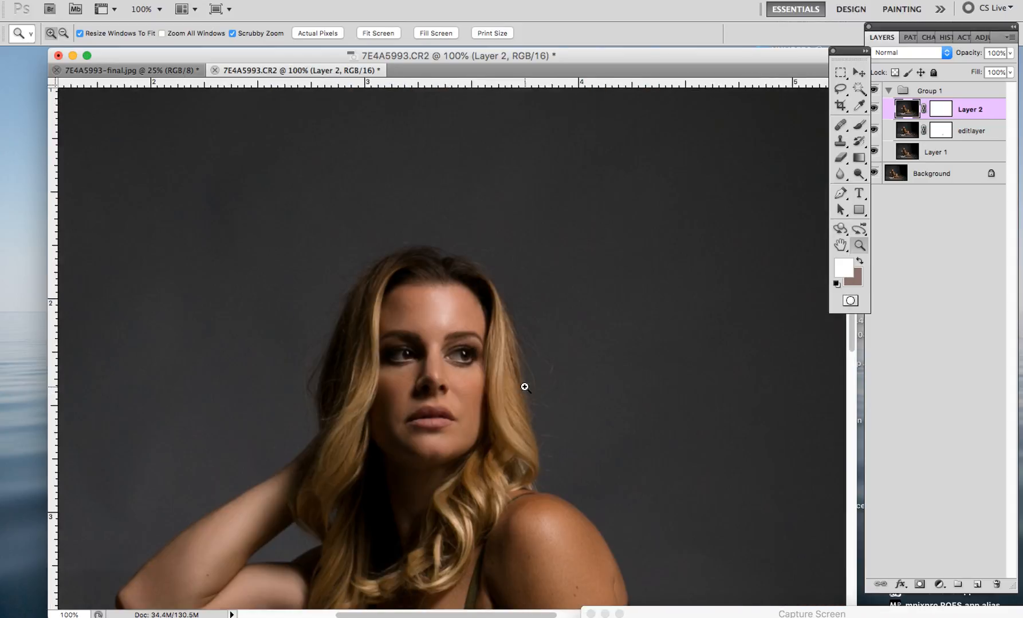
pyautogui.click(441, 359)
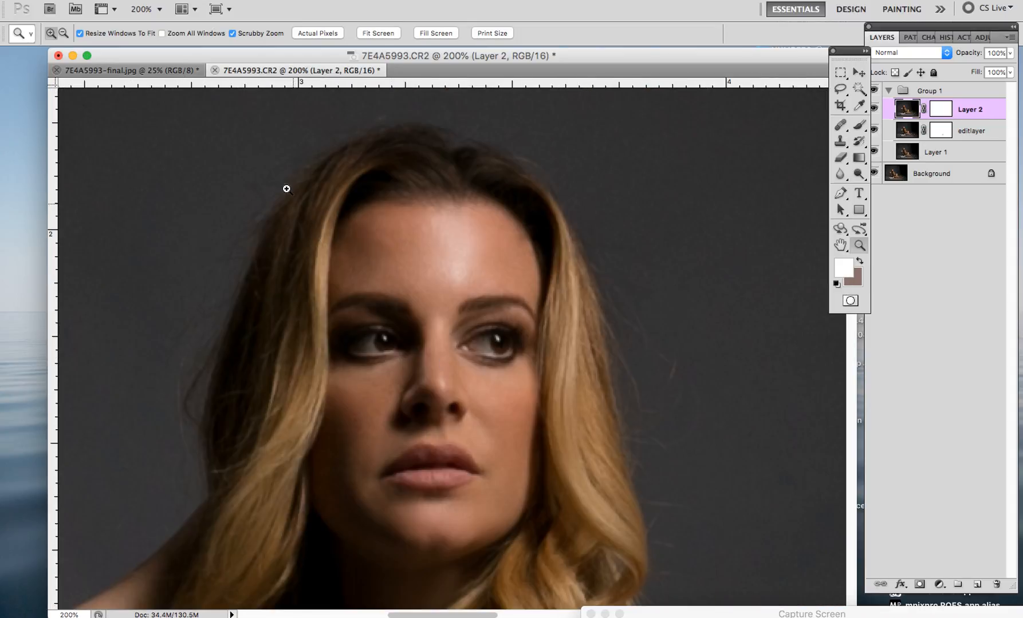
pyautogui.click(840, 246)
pyautogui.moveTo(518, 269); pyautogui.dragTo(733, 306)
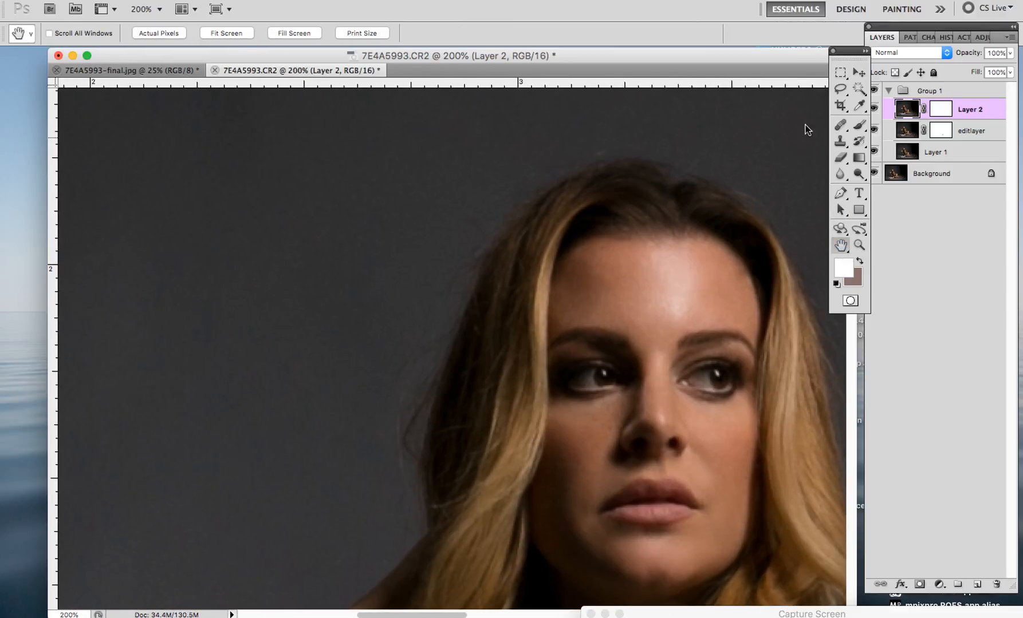
# - Set the Clone Stamp to 90% flow and 6% hardness, and clone background over the flyaway hairs on the head's upper left side
pyautogui.click(838, 142)
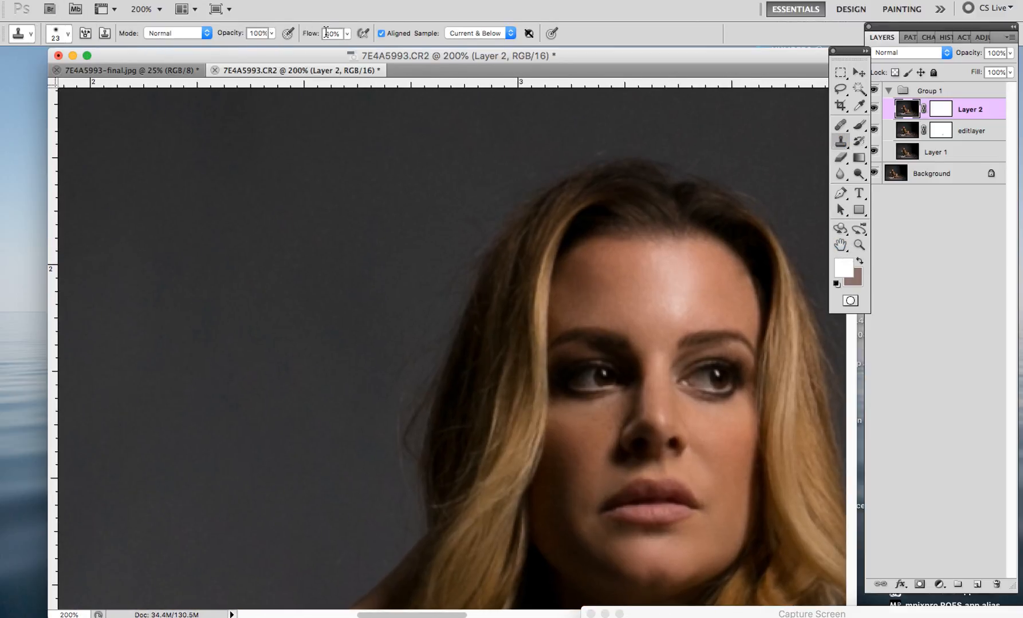
pyautogui.press('Return')
pyautogui.click(64, 33)
pyautogui.click(26, 57)
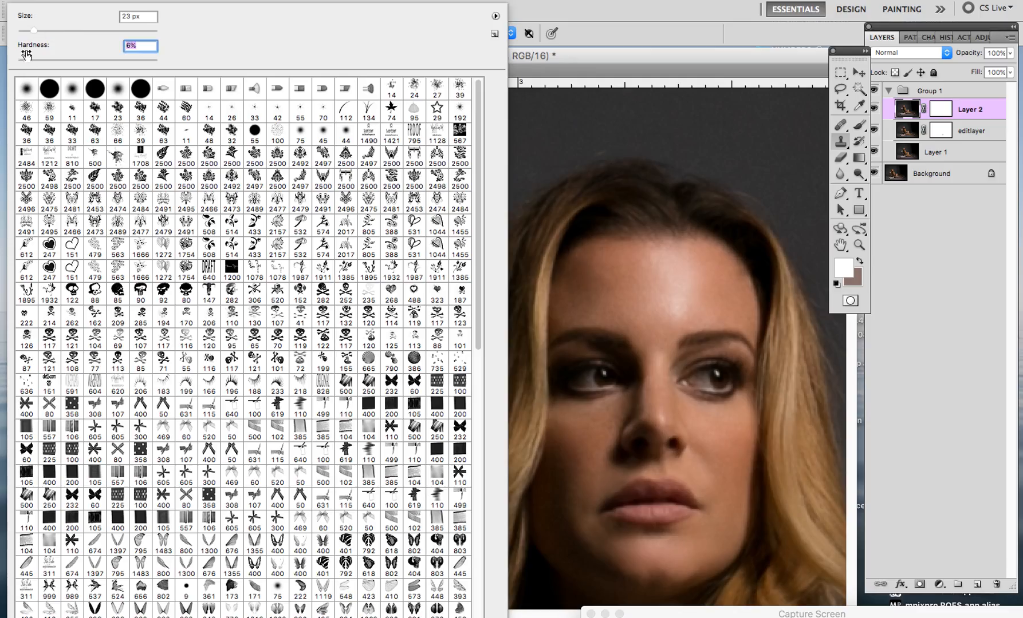
pyautogui.click(544, 140)
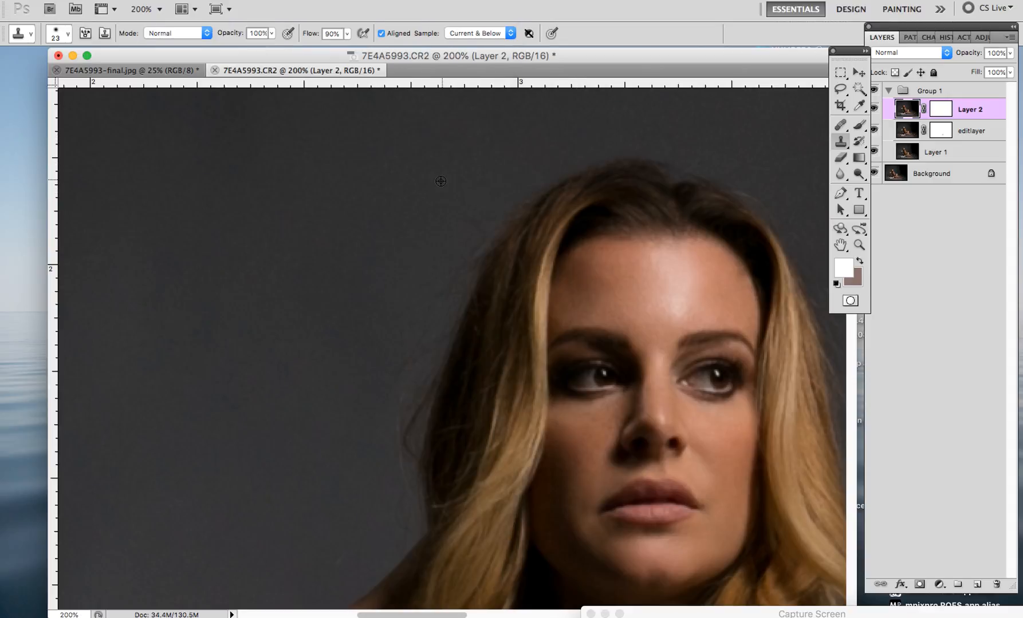
pyautogui.keyDown('alt'); pyautogui.click(441, 181); pyautogui.keyUp('alt')
pyautogui.moveTo(481, 217); pyautogui.dragTo(478, 218)
pyautogui.click(532, 178)
pyautogui.click(455, 266)
# - Enlarge the Clone Stamp brush to 76 px and cover the stray hairs down the left outline of the hair with background
pyautogui.click(62, 33)
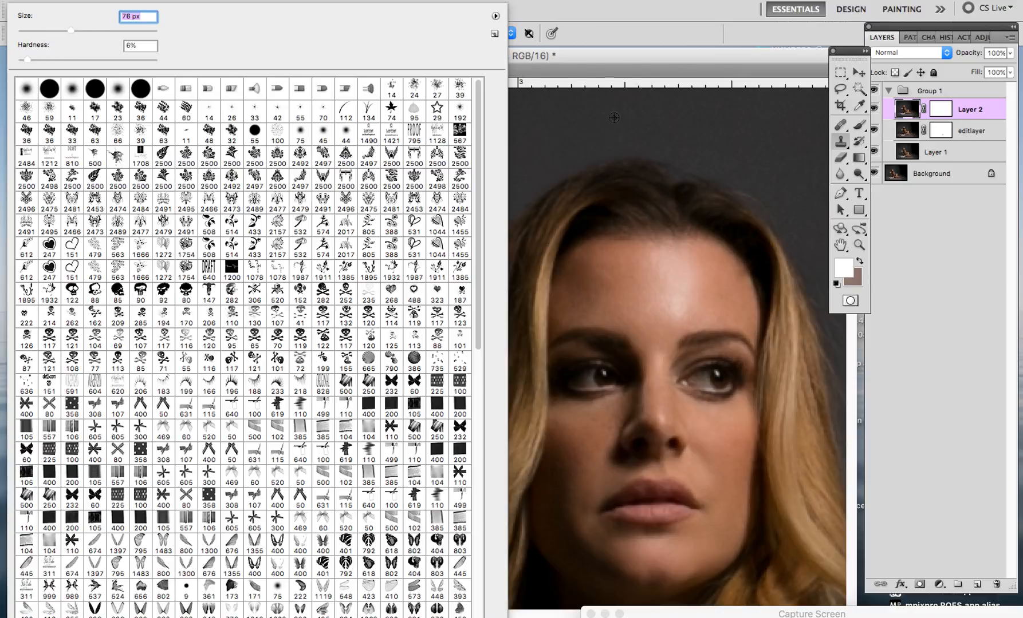
pyautogui.click(593, 55)
pyautogui.keyDown('alt'); pyautogui.click(310, 295); pyautogui.keyUp('alt')
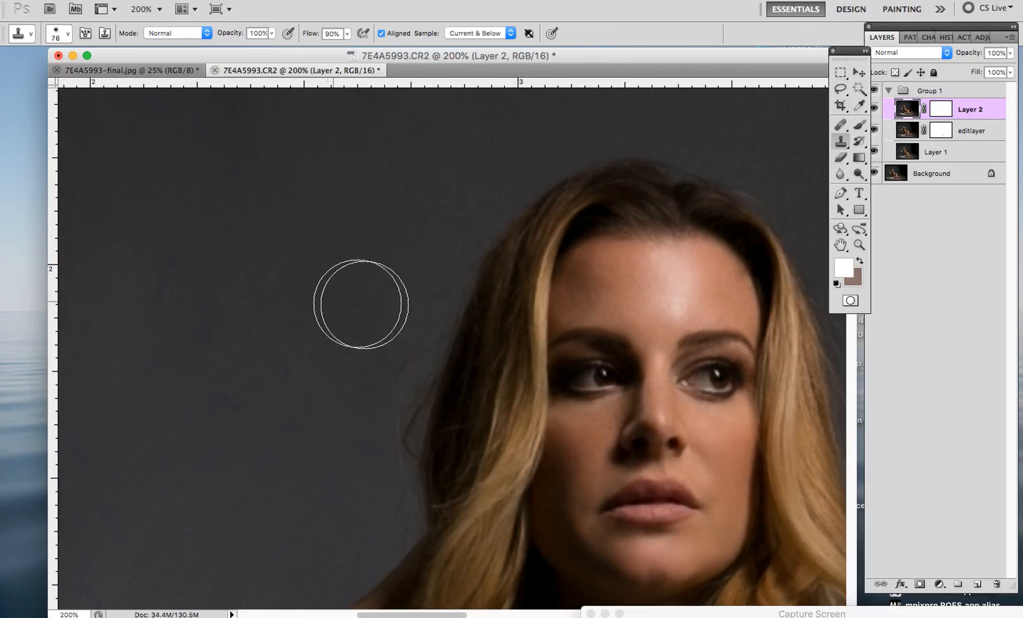
pyautogui.moveTo(378, 401)
pyautogui.mouseDown()
pyautogui.moveTo(372, 442)
pyautogui.moveTo(361, 438)
pyautogui.mouseUp()
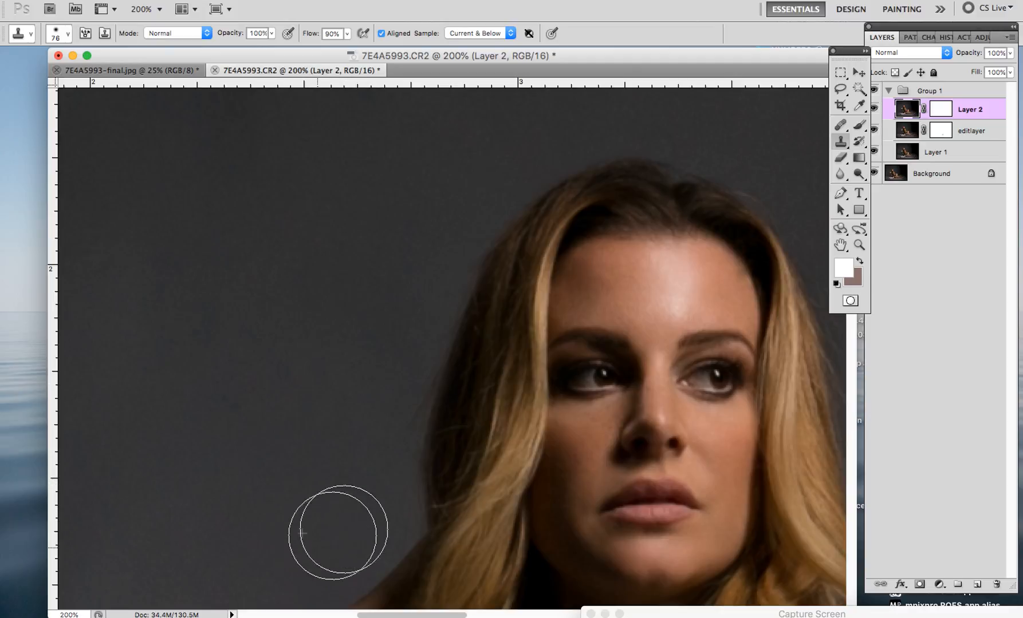
# - Reduce the Clone Stamp brush to 48 px and clone background over the flyaway hairs along the upper right side of the hair
pyautogui.click(838, 247)
pyautogui.moveTo(662, 244); pyautogui.dragTo(505, 326)
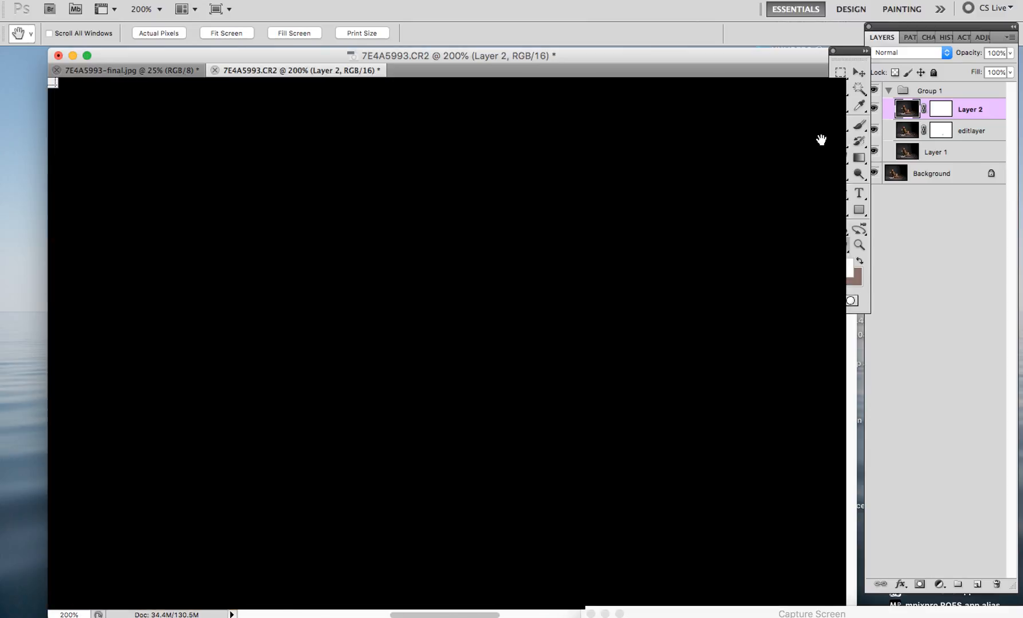
pyautogui.click(839, 140)
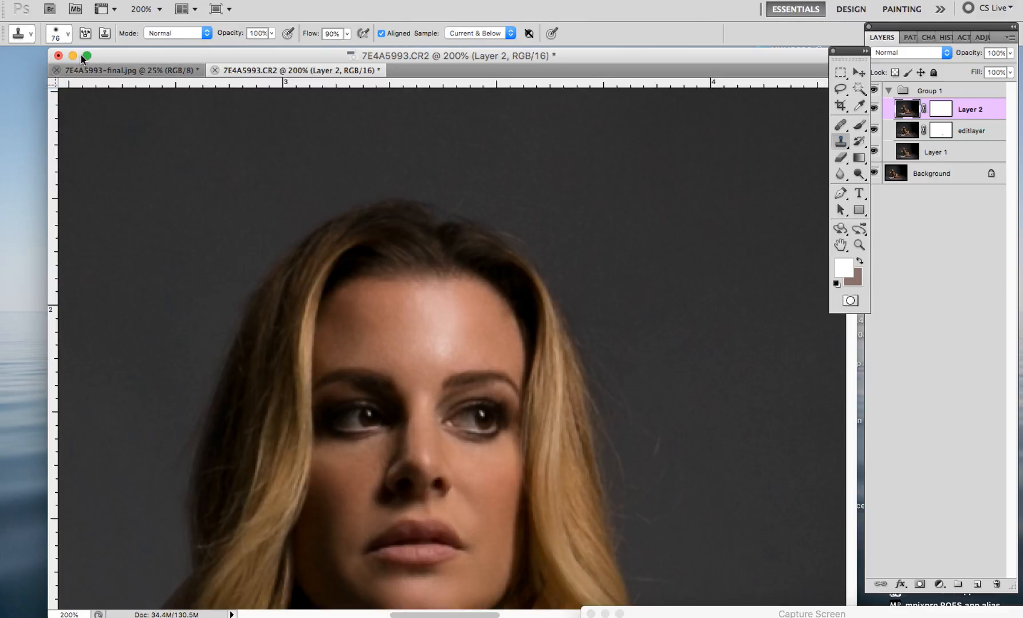
pyautogui.click(56, 32)
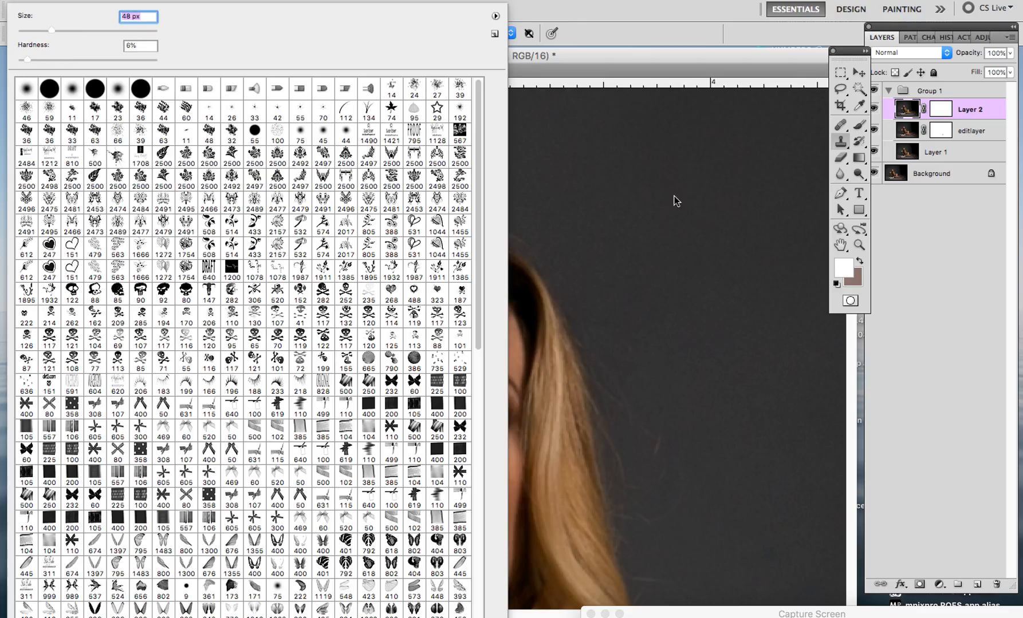
pyautogui.click(673, 200)
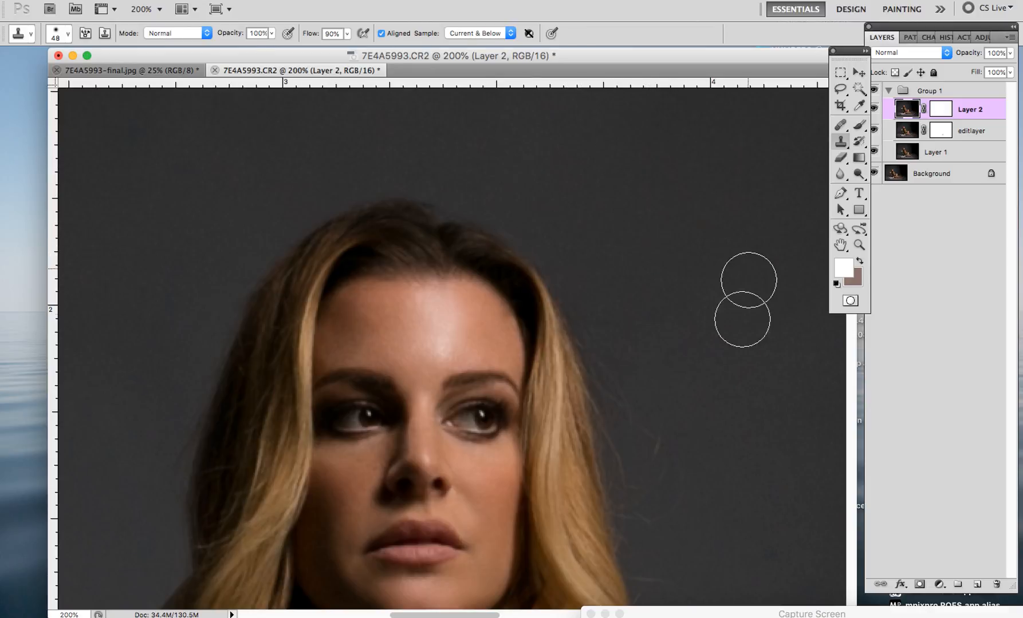
pyautogui.keyDown('alt'); pyautogui.click(725, 411); pyautogui.keyUp('alt')
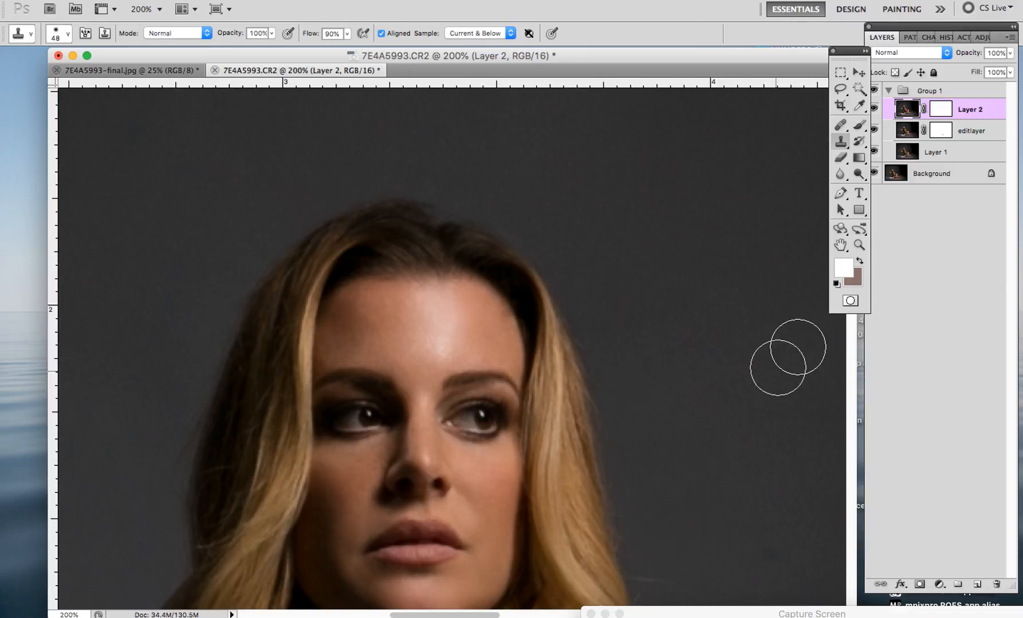
# - Clone background over the stray hairs beside the lower right curls, above the shoulder
pyautogui.press('h')
pyautogui.moveTo(722, 375)
pyautogui.mouseDown()
pyautogui.moveTo(676, 201)
pyautogui.moveTo(650, 247)
pyautogui.mouseUp()
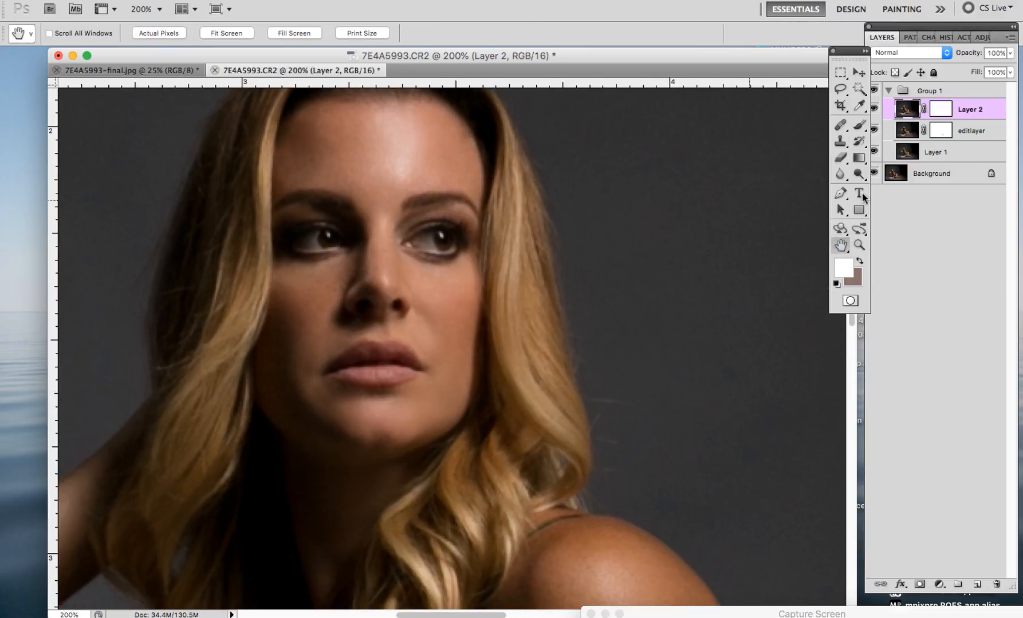
pyautogui.click(840, 140)
pyautogui.keyDown('alt'); pyautogui.click(703, 363); pyautogui.keyUp('alt')
pyautogui.moveTo(668, 383)
pyautogui.mouseDown()
pyautogui.moveTo(625, 441)
pyautogui.moveTo(620, 367)
pyautogui.mouseUp()
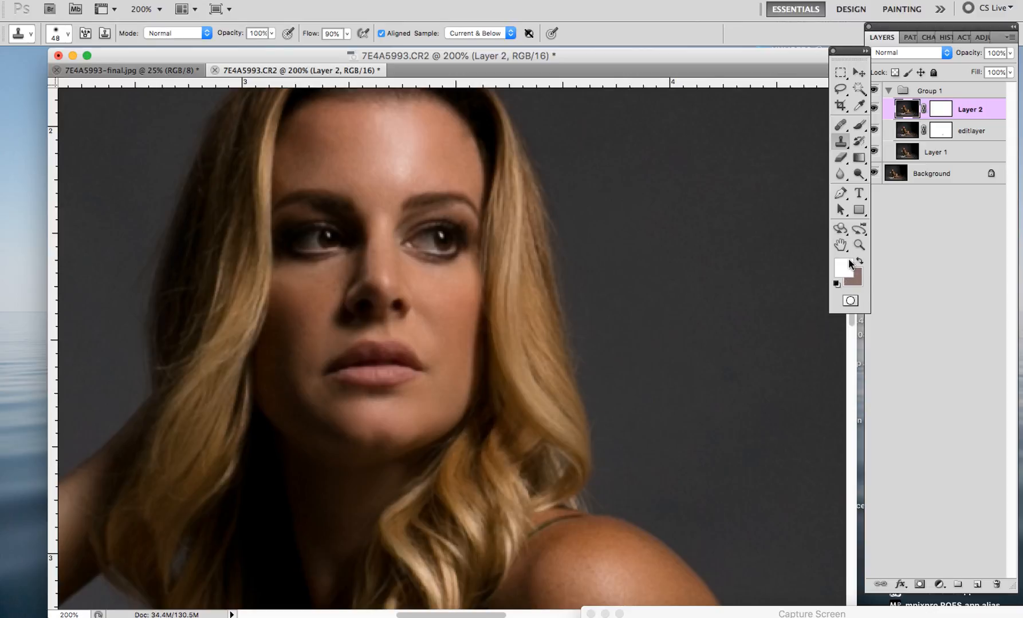
# - Compare the portrait before and after the retouch at 100% by repeatedly hiding and showing Layer 2
pyautogui.click(859, 245)
pyautogui.keyDown('alt'); pyautogui.click(499, 386); pyautogui.keyUp('alt')
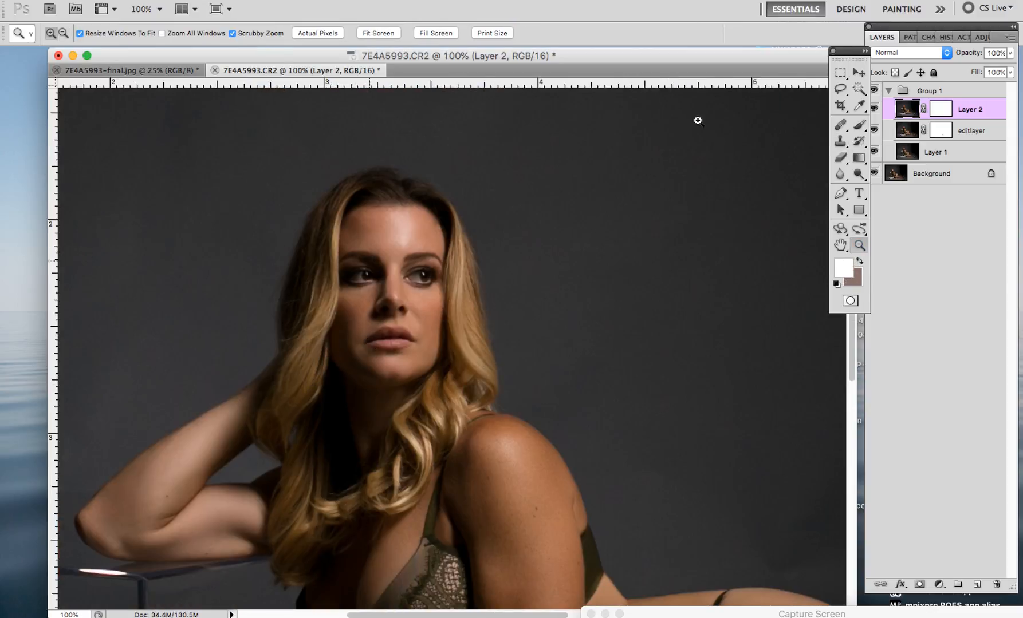
pyautogui.click(874, 109)
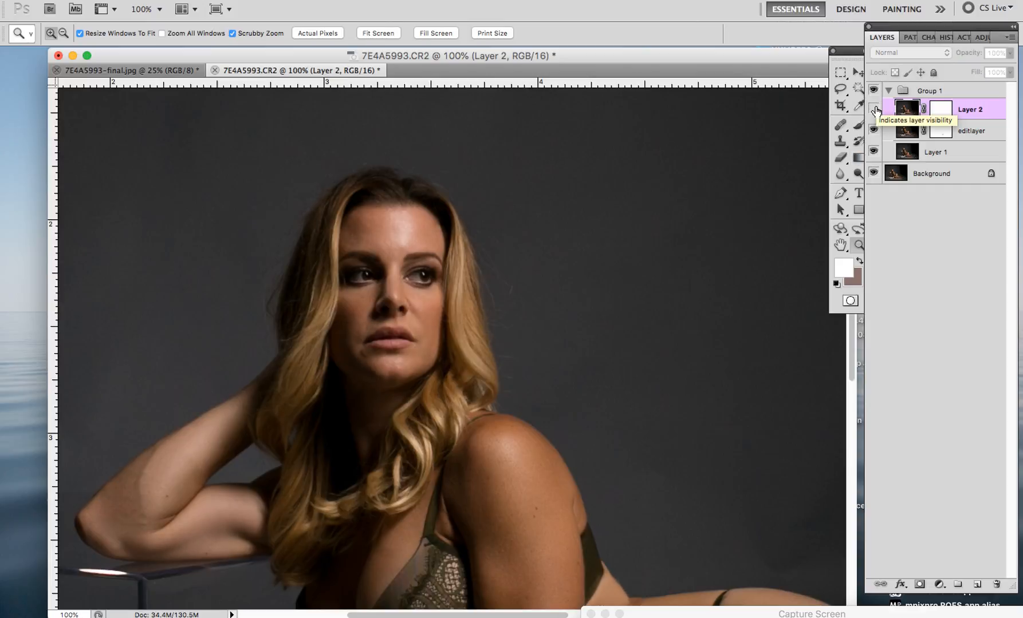
pyautogui.click(874, 109)
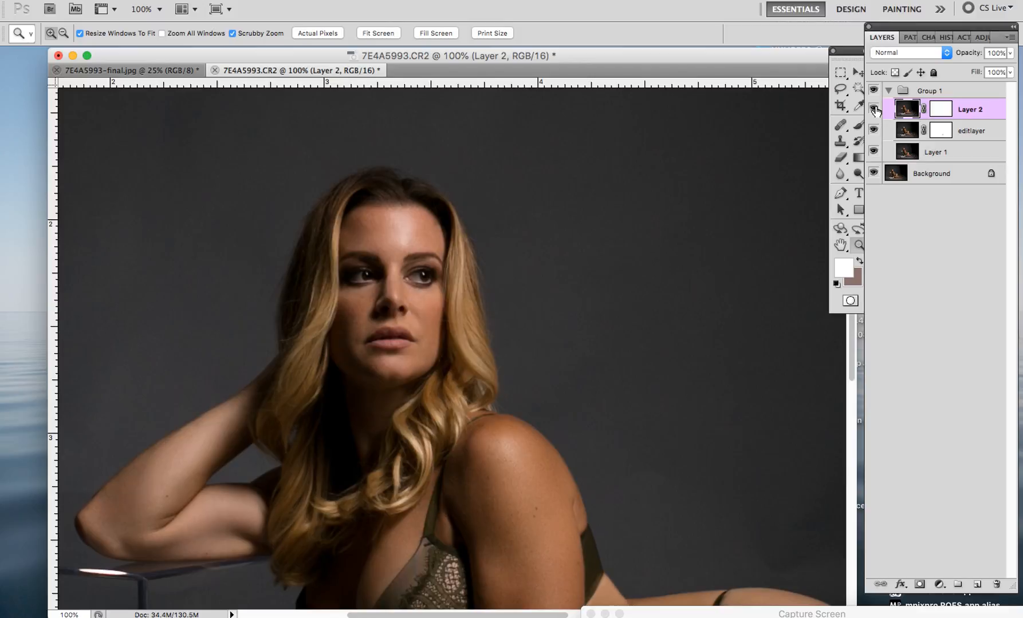
pyautogui.click(875, 109)
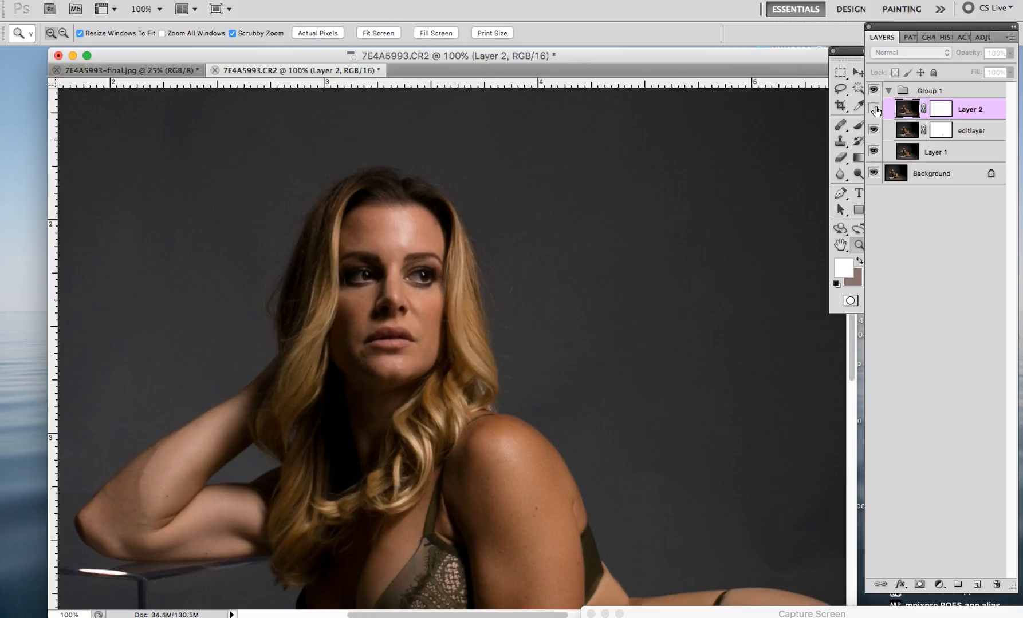
pyautogui.click(874, 109)
pyautogui.click(875, 109)
pyautogui.click(875, 109)
pyautogui.click(874, 109)
pyautogui.click(874, 109)
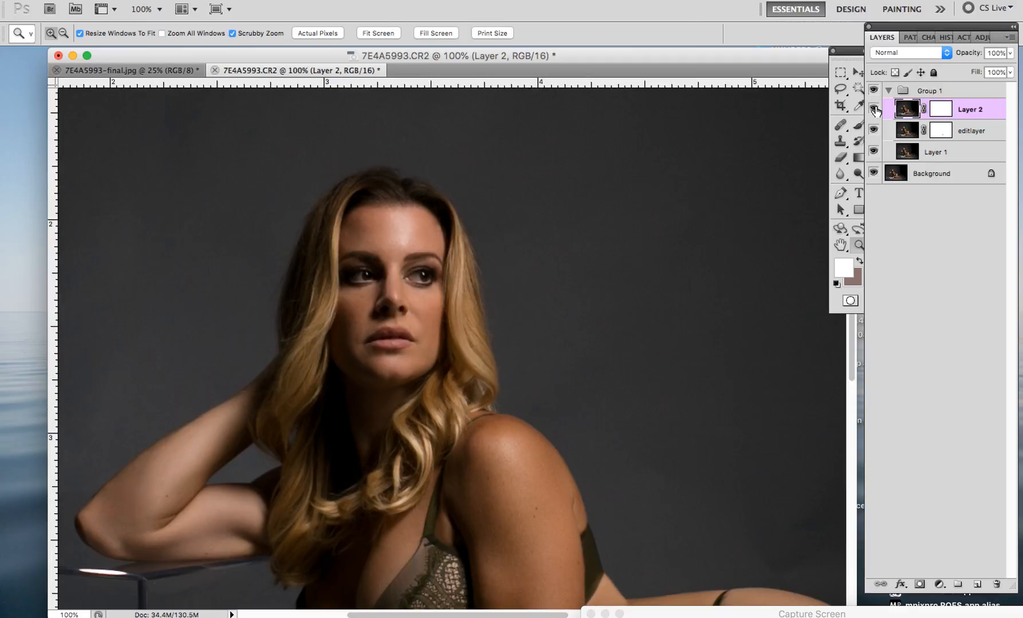
pyautogui.click(874, 110)
pyautogui.click(874, 110)
# - Review the retouched photo as a whole at 25% and 33.3% zoom
pyautogui.press('alt')
pyautogui.keyDown('alt'); pyautogui.click(520, 399); pyautogui.keyUp('alt')
pyautogui.keyDown('alt'); pyautogui.click(450, 420); pyautogui.keyUp('alt')
pyautogui.keyDown('alt'); pyautogui.click(450, 419); pyautogui.keyUp('alt')
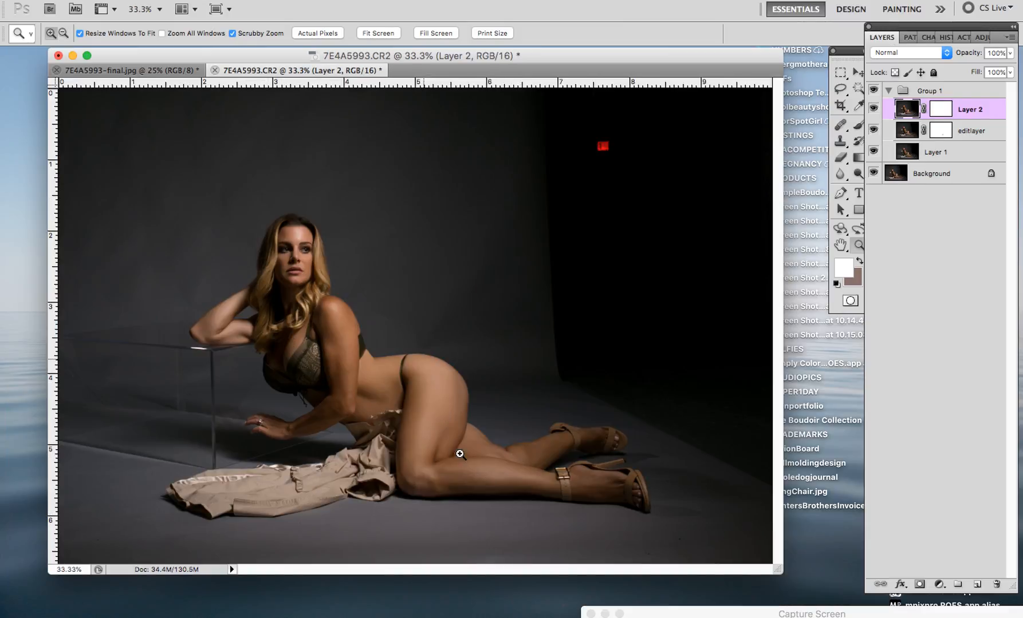
pyautogui.press('alt')
pyautogui.keyDown('alt'); pyautogui.click(315, 294); pyautogui.keyUp('alt')
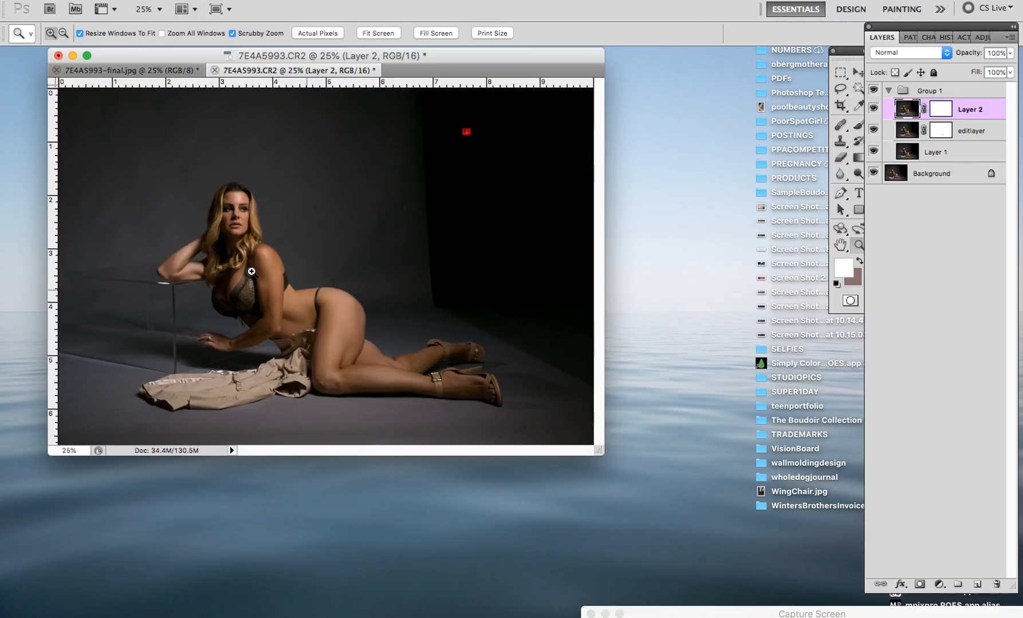
pyautogui.click(135, 291)
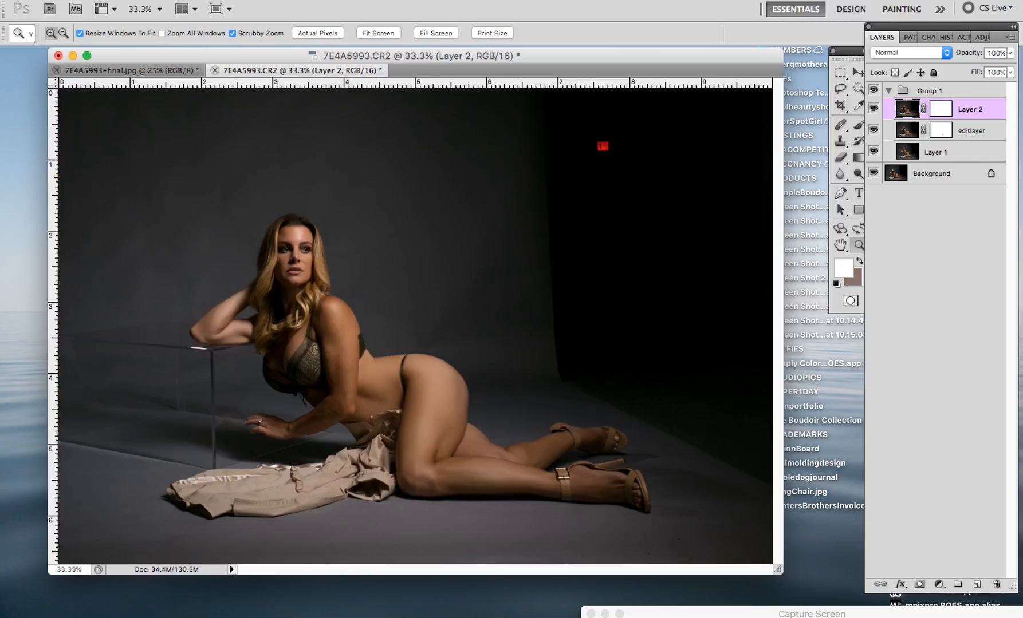
# - Save the layered photo as 7E4A5993draft.psd in the client's sample edit folder, in Photoshop format with Maximize Compatibility
pyautogui.click(112, 0)
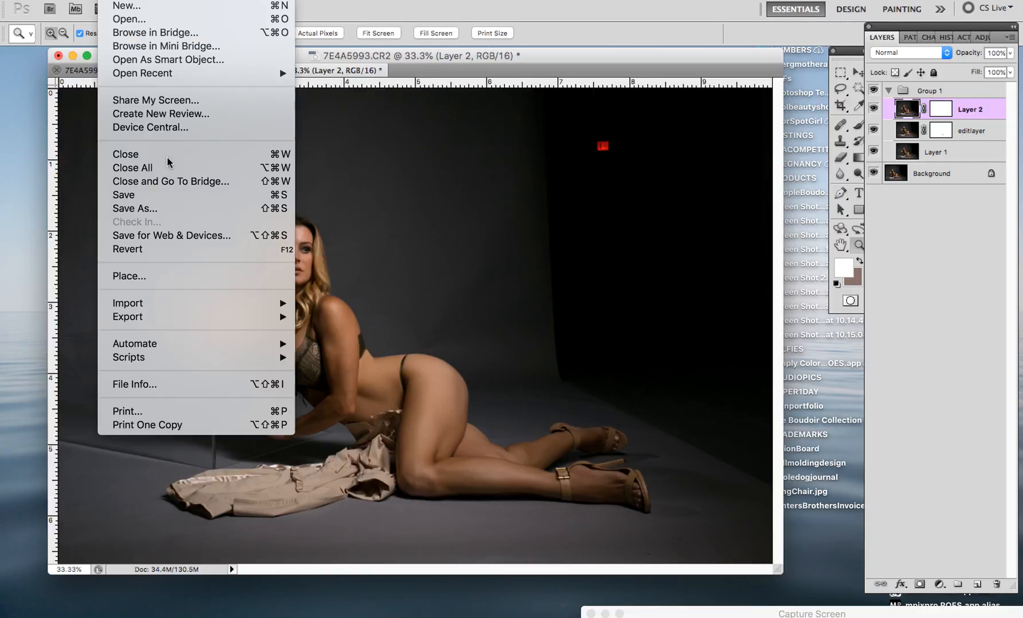
pyautogui.click(174, 209)
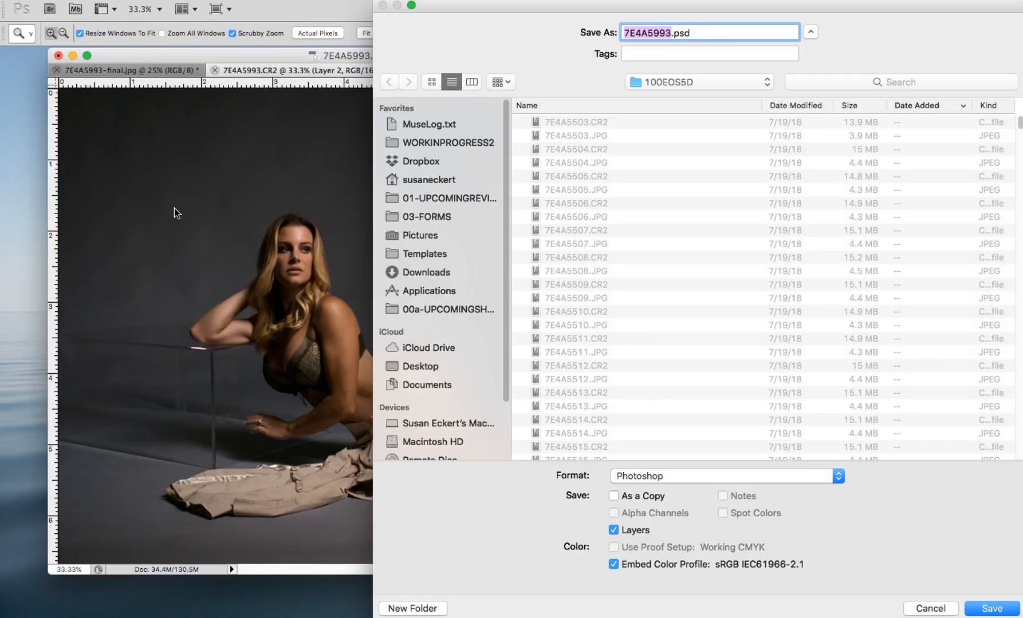
pyautogui.press('Right')
pyautogui.write('draft')
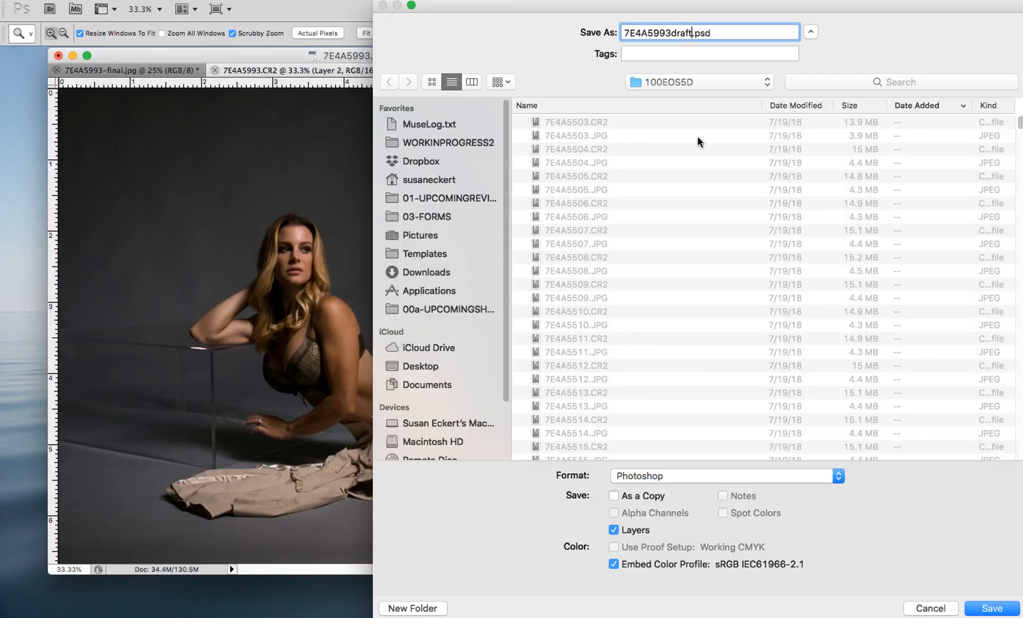
pyautogui.click(673, 82)
pyautogui.click(687, 165)
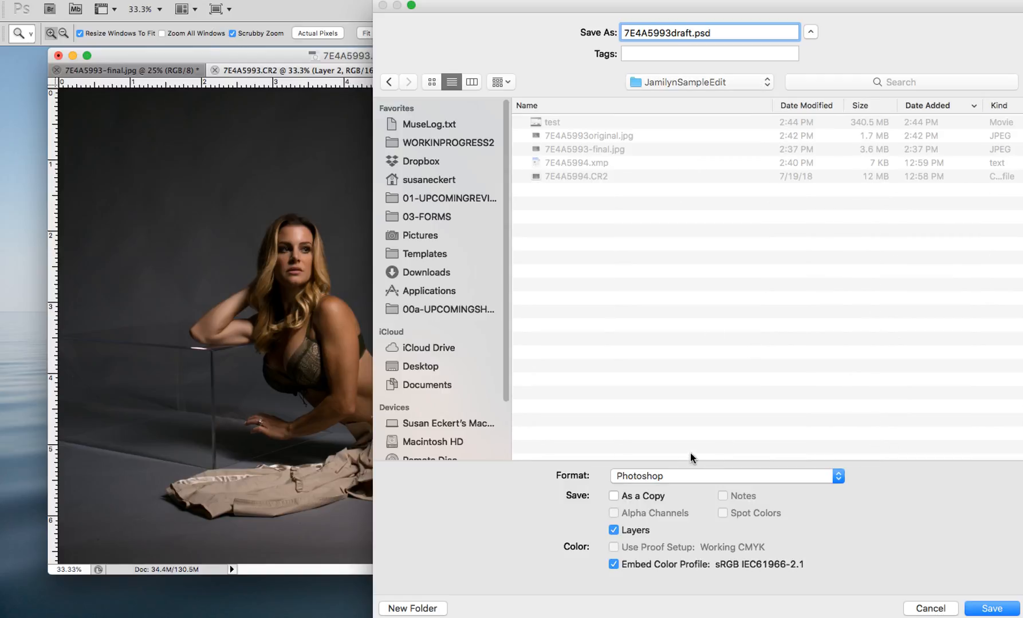
pyautogui.click(990, 608)
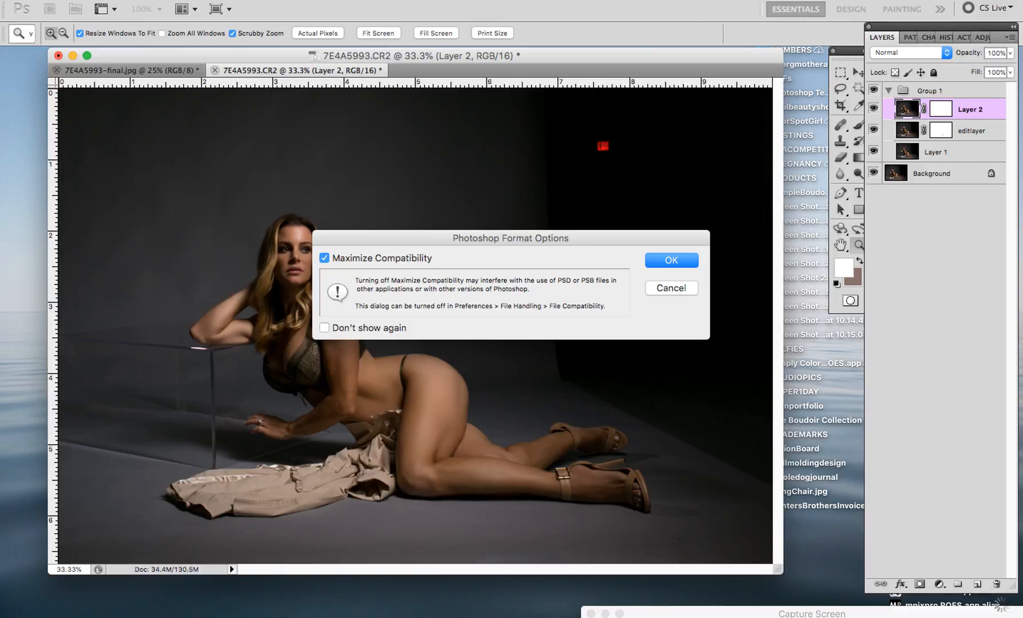
pyautogui.click(662, 264)
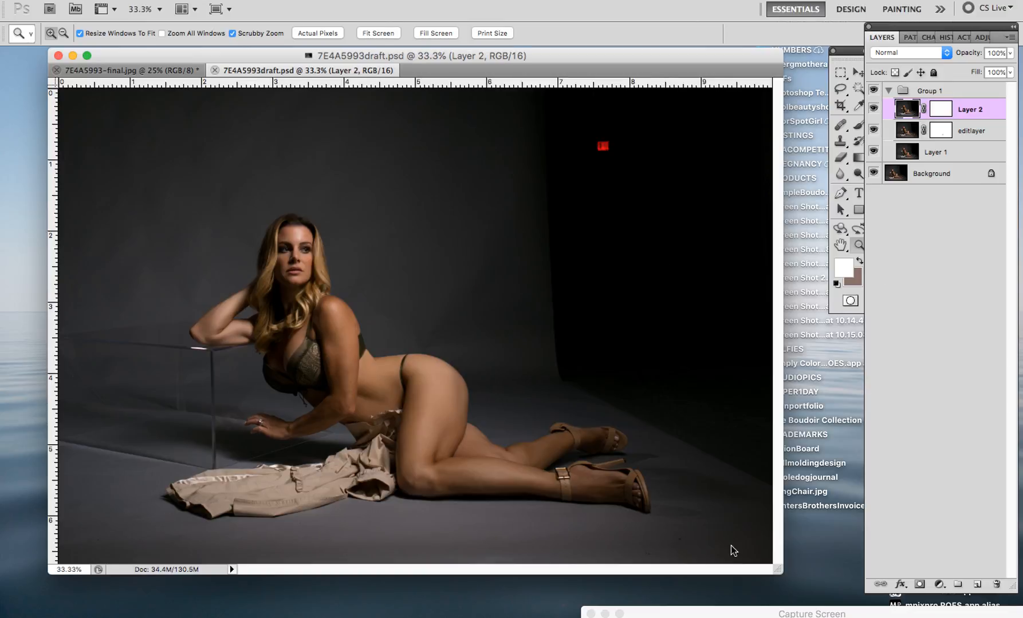
# - Set the Clone Stamp to 70% opacity and 70% flow with a soft-edged 277 px brush
pyautogui.moveTo(777, 564); pyautogui.dragTo(828, 601)
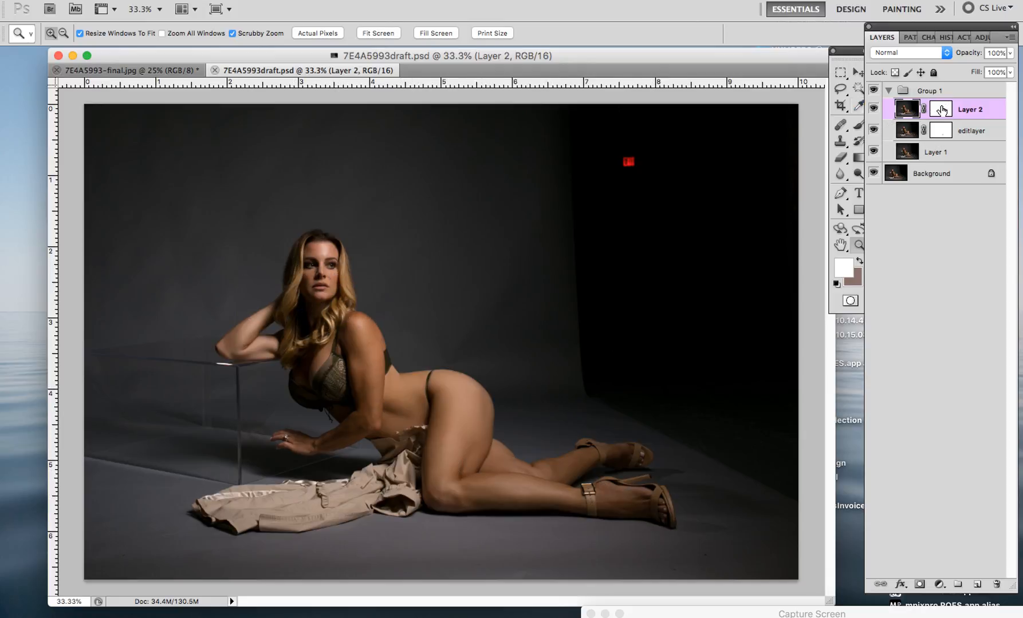
pyautogui.click(135, 271)
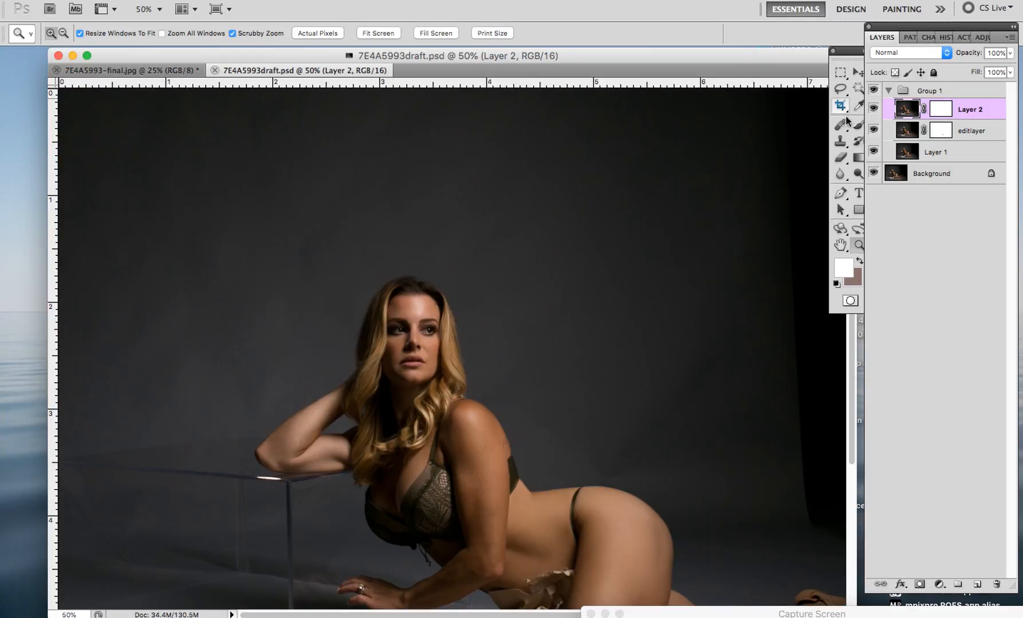
pyautogui.click(839, 141)
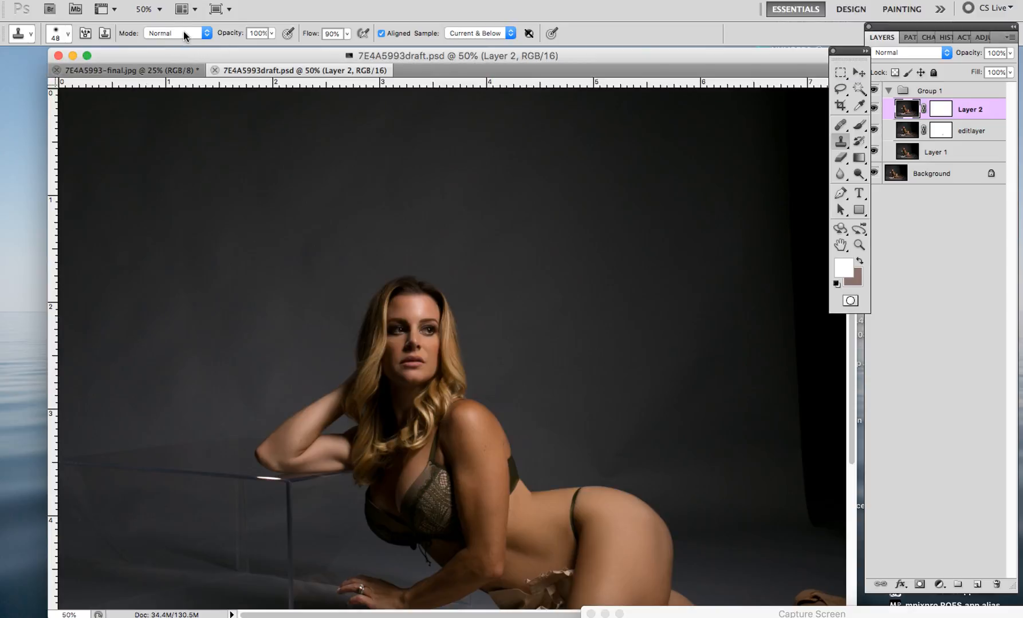
pyautogui.click(255, 32)
pyautogui.press('Tab')
pyautogui.write('70')
pyautogui.press('Tab')
pyautogui.click(62, 33)
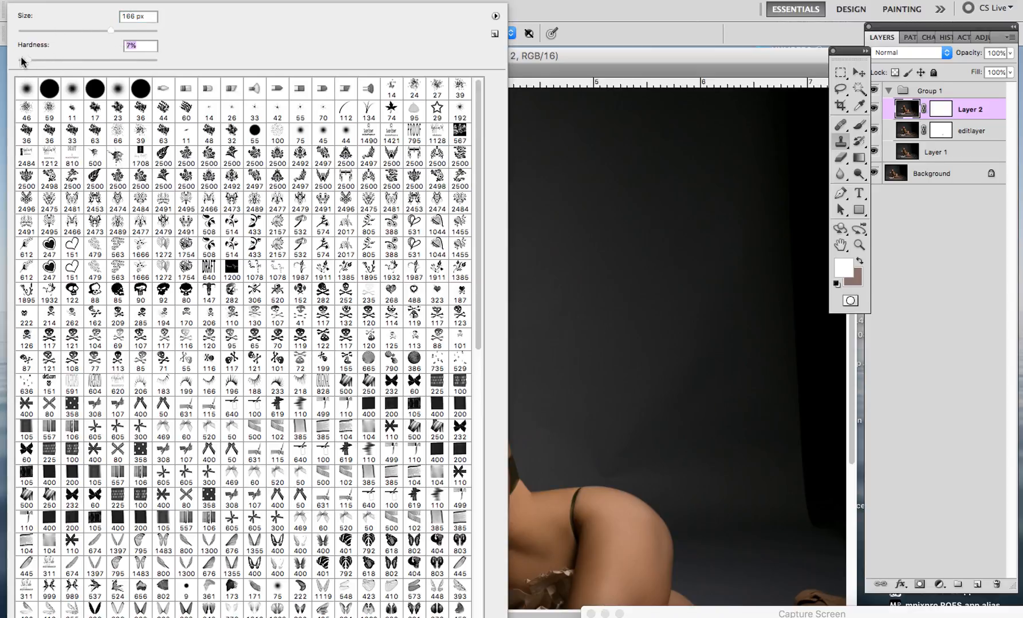
pyautogui.moveTo(27, 60); pyautogui.dragTo(2, 60)
pyautogui.click(127, 29)
pyautogui.press('Return')
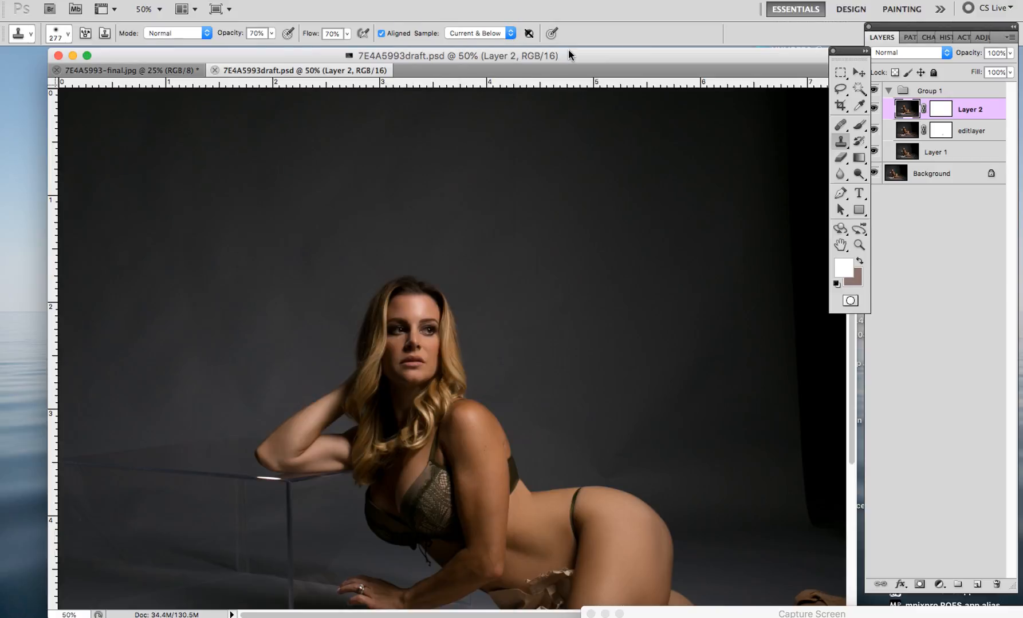
# - Clone clean grey backdrop over the uneven area above and to the left of the model
pyautogui.keyDown('alt'); pyautogui.click(277, 216); pyautogui.keyUp('alt')
pyautogui.moveTo(215, 301)
pyautogui.mouseDown()
pyautogui.moveTo(246, 173)
pyautogui.moveTo(269, 150)
pyautogui.mouseUp()
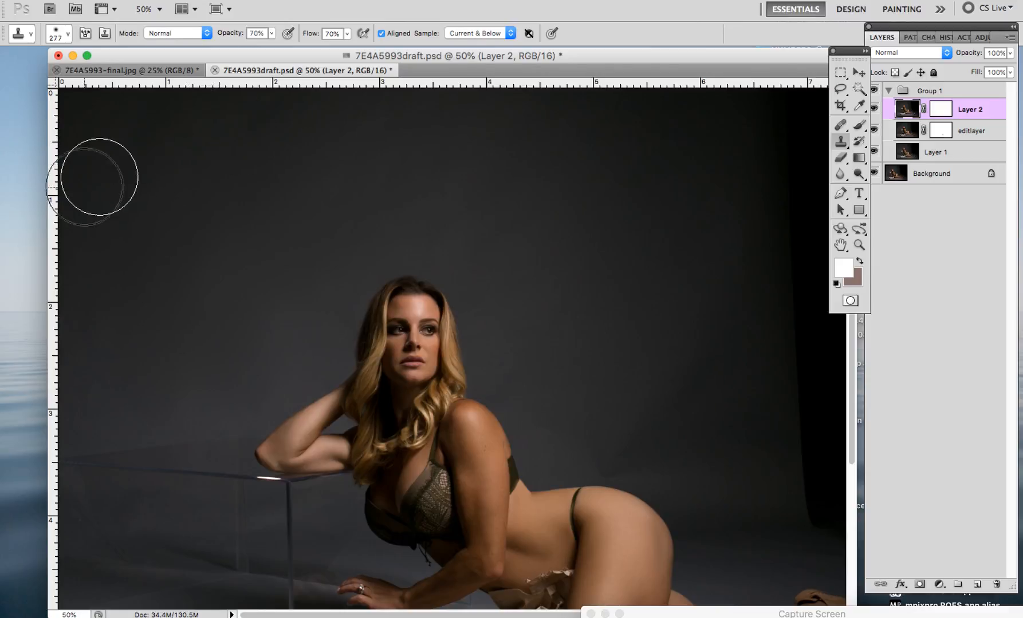
pyautogui.keyDown('alt'); pyautogui.click(288, 259); pyautogui.keyUp('alt')
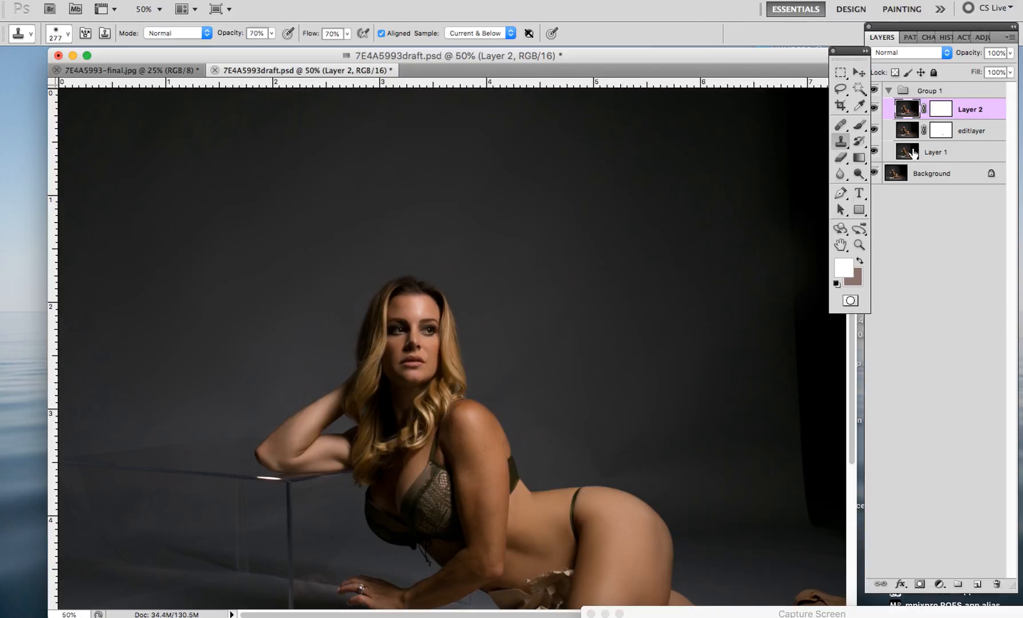
# - Reduce the Clone Stamp brush to 147 px and clone over the uneven backdrop above the model's hip
pyautogui.click(840, 245)
pyautogui.moveTo(500, 214); pyautogui.dragTo(460, 199)
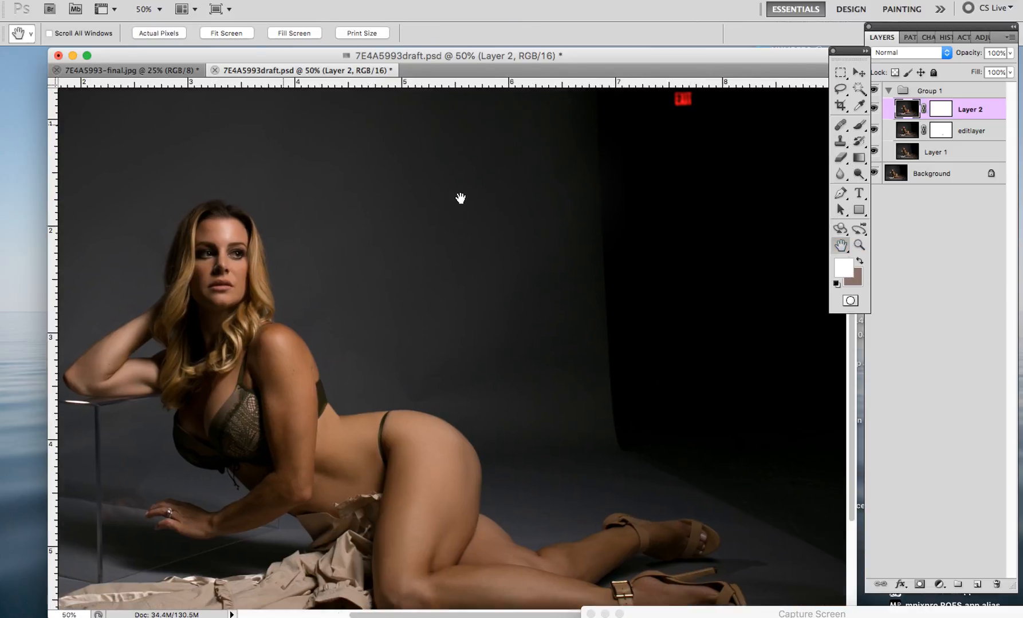
pyautogui.click(840, 140)
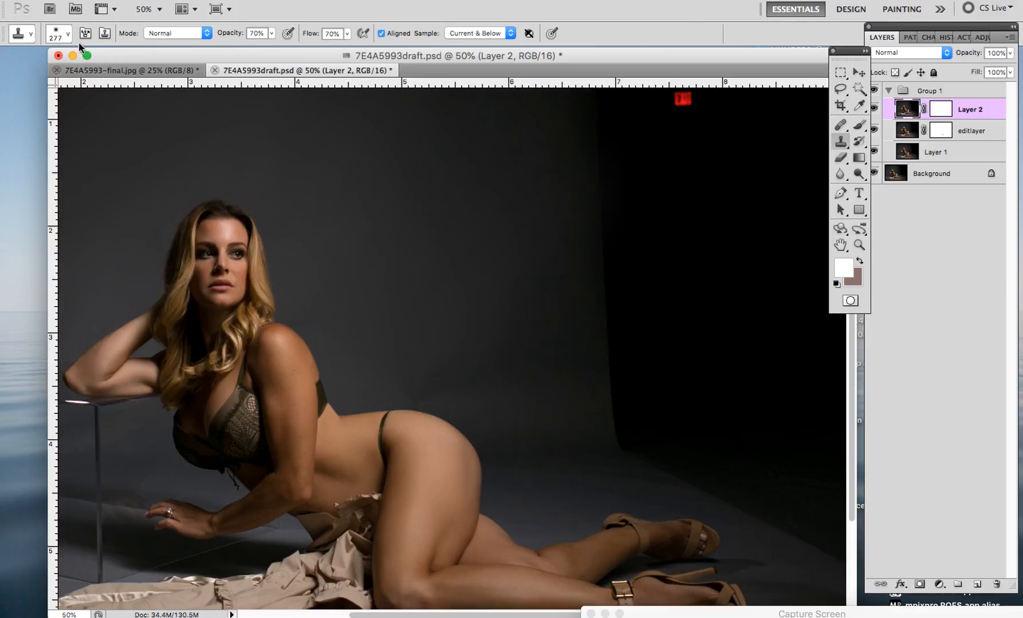
pyautogui.click(67, 32)
pyautogui.click(616, 68)
pyautogui.keyDown('alt'); pyautogui.click(394, 362); pyautogui.keyUp('alt')
pyautogui.keyDown('alt'); pyautogui.click(385, 368); pyautogui.keyUp('alt')
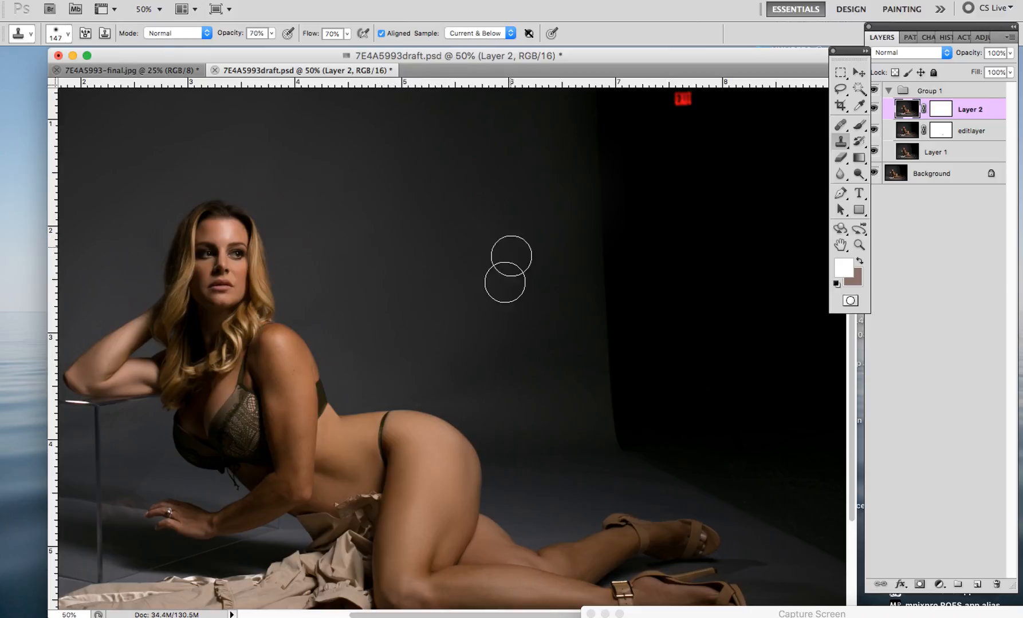
pyautogui.moveTo(401, 373); pyautogui.dragTo(455, 385)
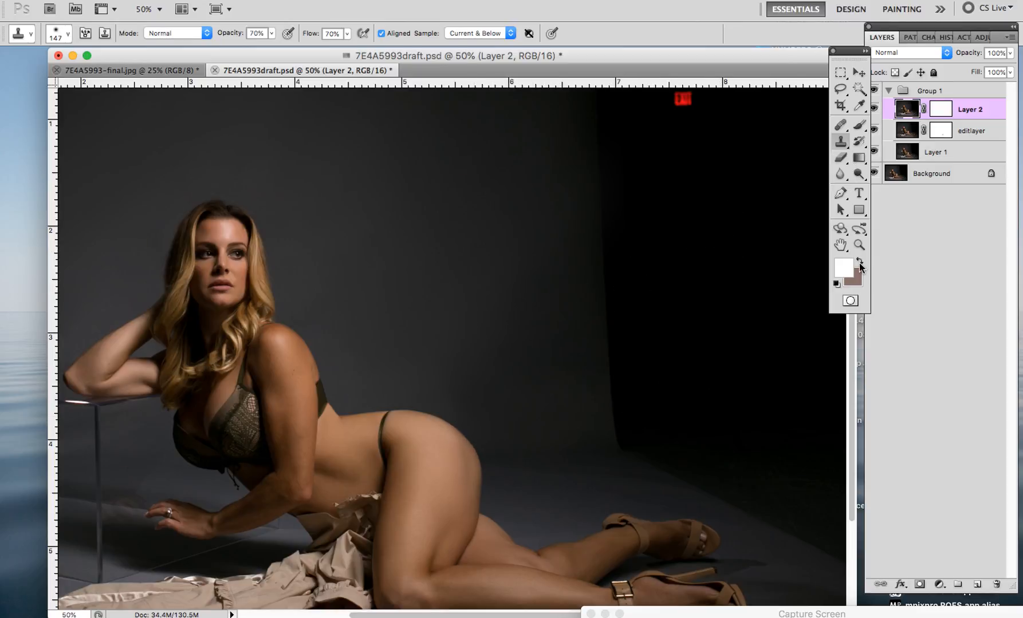
# - Paint black on the Layer 2 mask with a soft 46 px brush along the model's upper hip
pyautogui.click(859, 245)
pyautogui.click(433, 521)
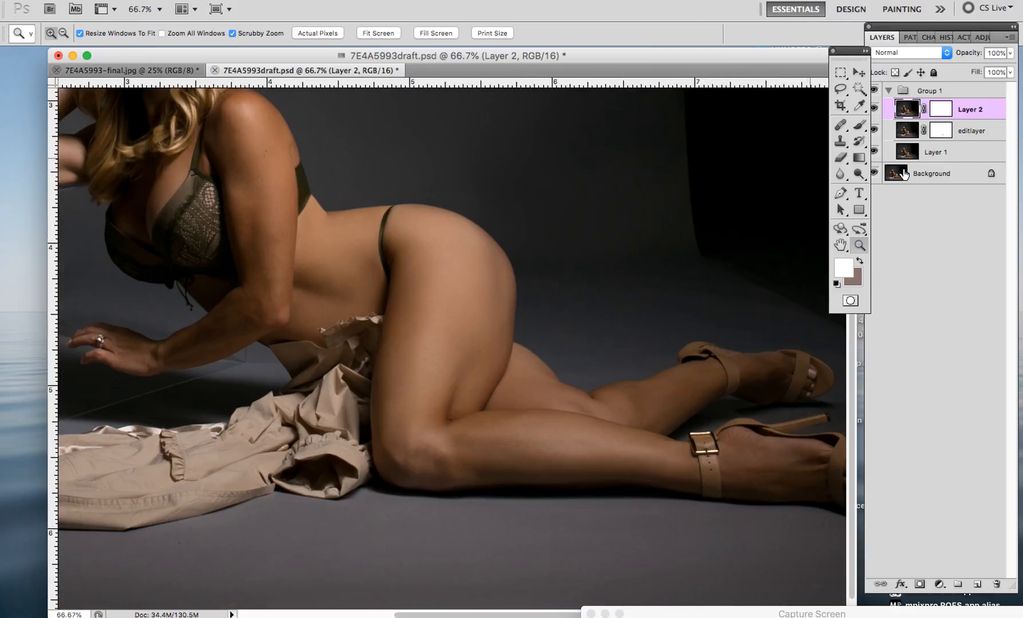
pyautogui.click(941, 109)
pyautogui.press('d')
pyautogui.click(859, 124)
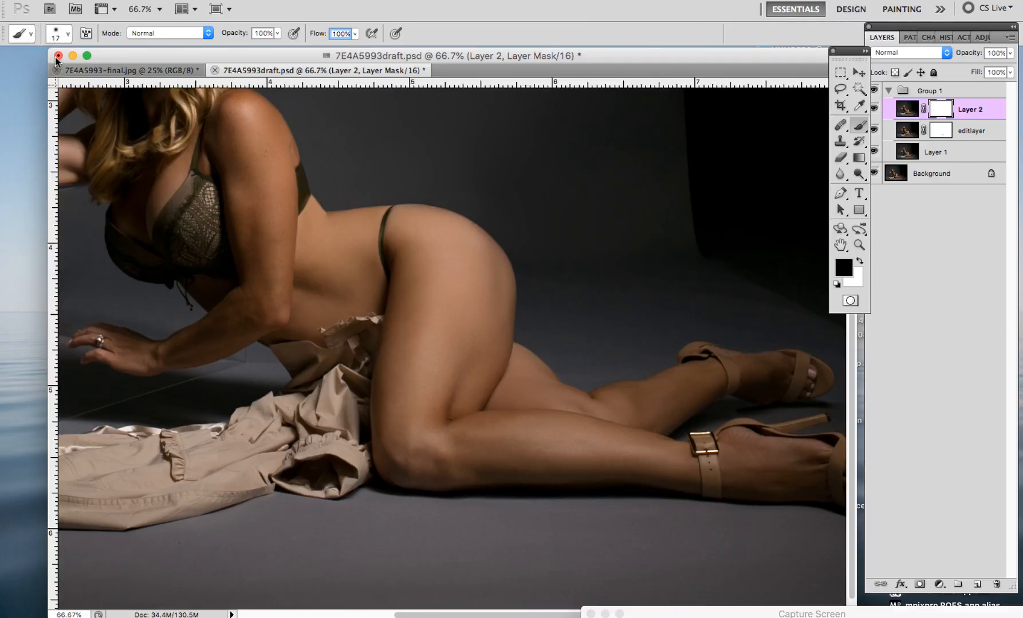
pyautogui.click(62, 33)
pyautogui.click(49, 30)
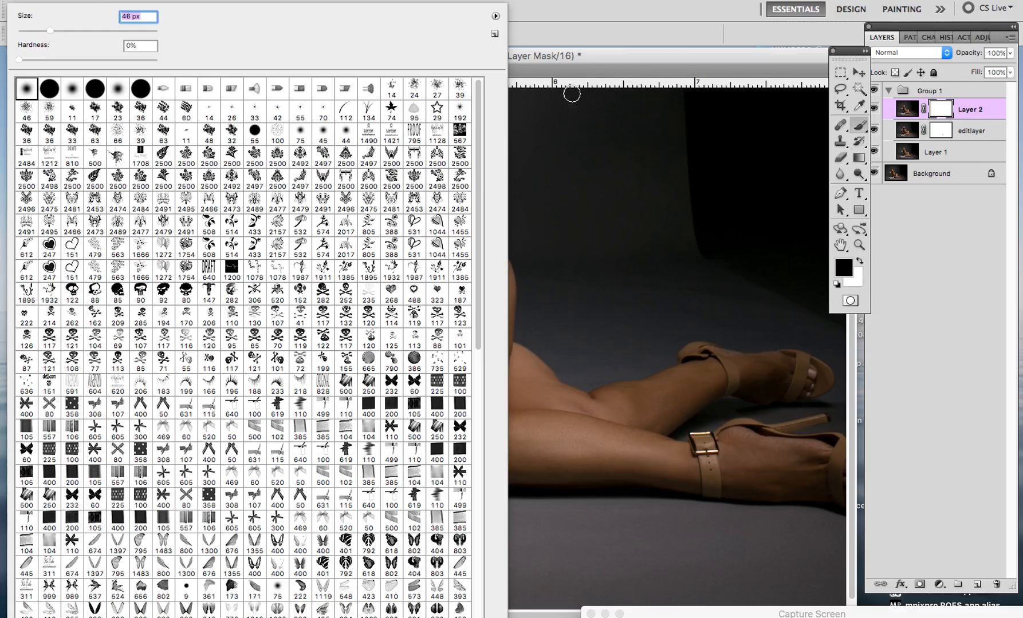
pyautogui.click(573, 62)
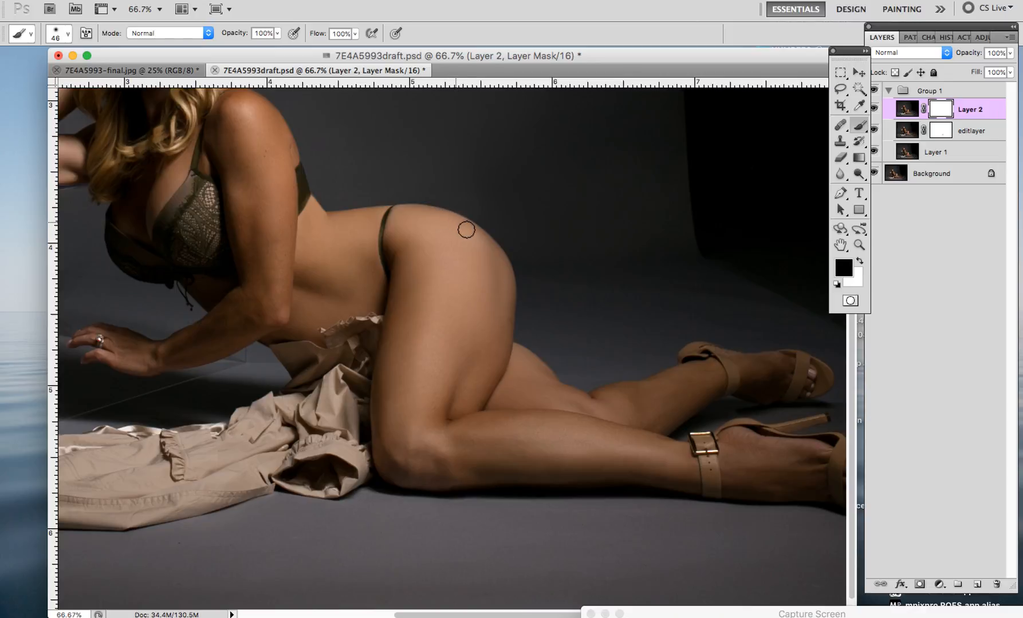
pyautogui.moveTo(466, 230)
pyautogui.mouseDown()
pyautogui.moveTo(500, 258)
pyautogui.moveTo(506, 295)
pyautogui.moveTo(527, 279)
pyautogui.mouseUp()
pyautogui.click(874, 108)
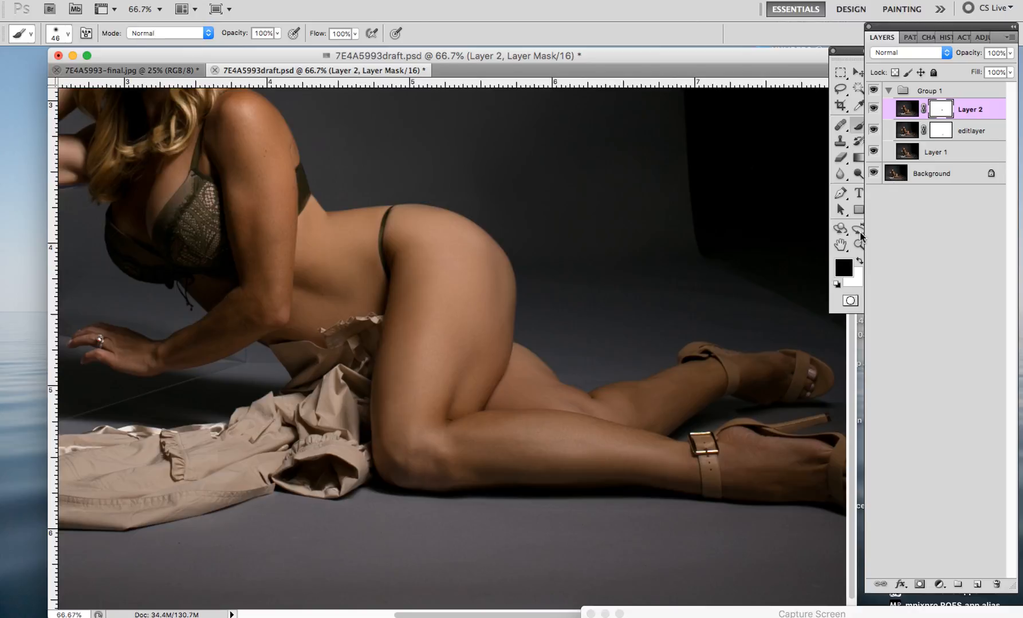
# - Remove the red exit sign from the dark backdrop on Layer 2 with an 88 px Healing Brush
pyautogui.click(859, 245)
pyautogui.keyDown('alt'); pyautogui.click(500, 281); pyautogui.keyUp('alt')
pyautogui.keyDown('alt'); pyautogui.click(500, 281); pyautogui.keyUp('alt')
pyautogui.keyDown('alt'); pyautogui.click(500, 280); pyautogui.keyUp('alt')
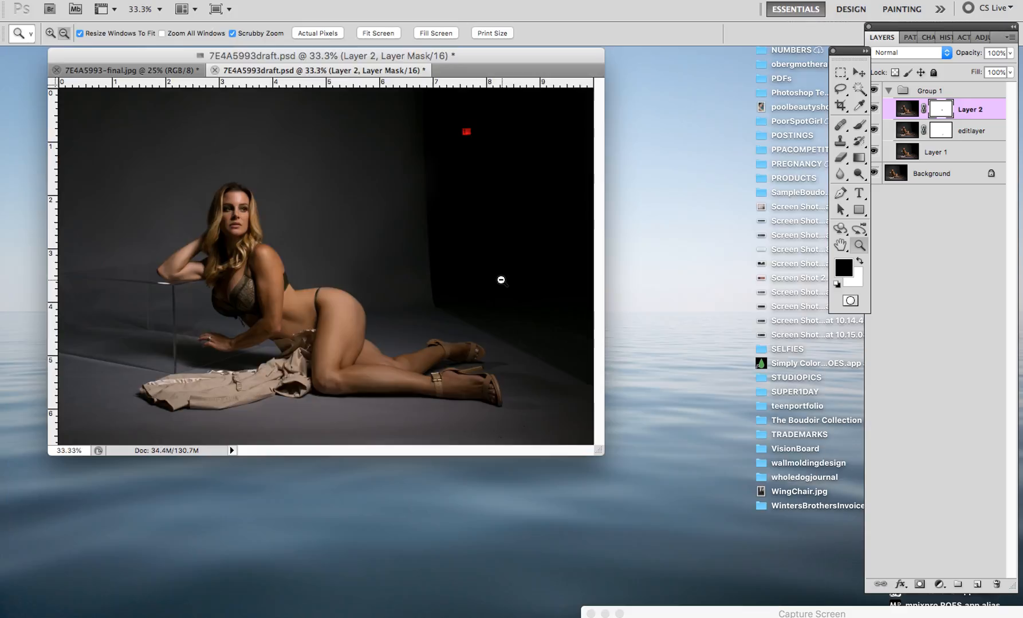
pyautogui.click(150, 268)
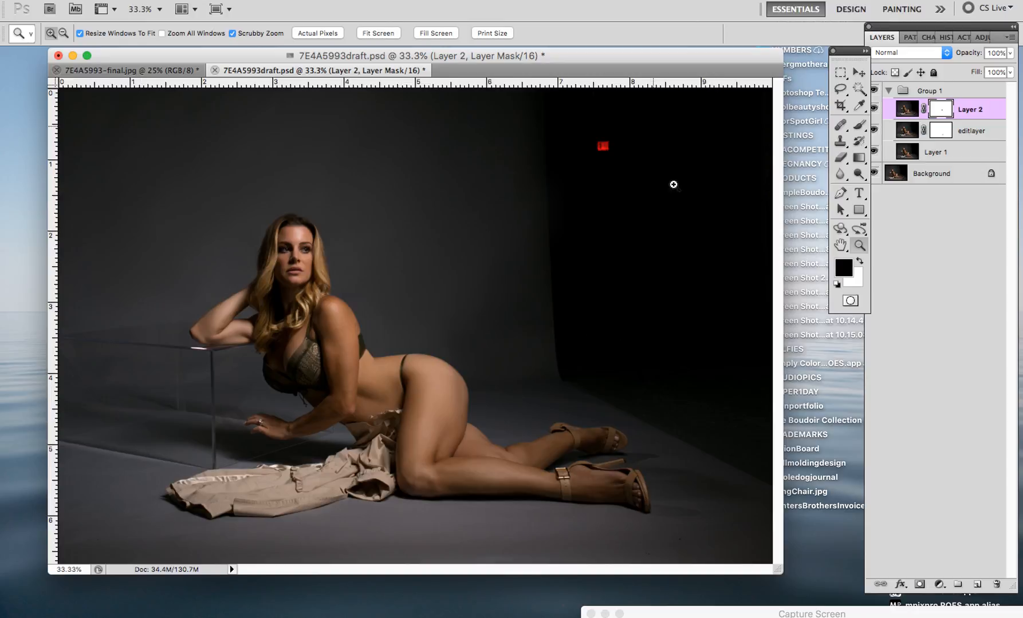
pyautogui.click(843, 128)
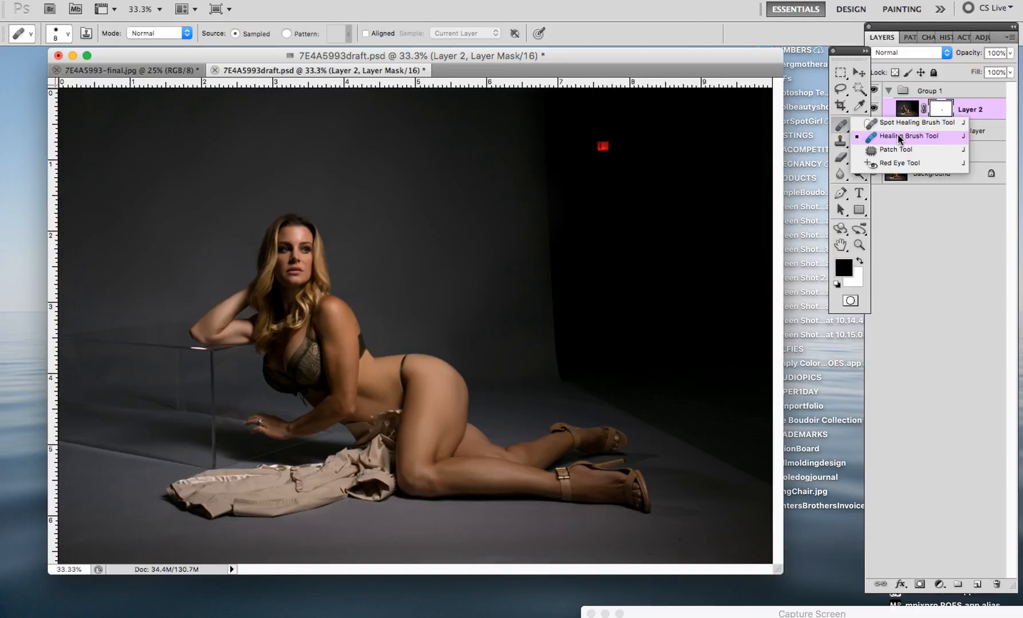
pyautogui.click(901, 136)
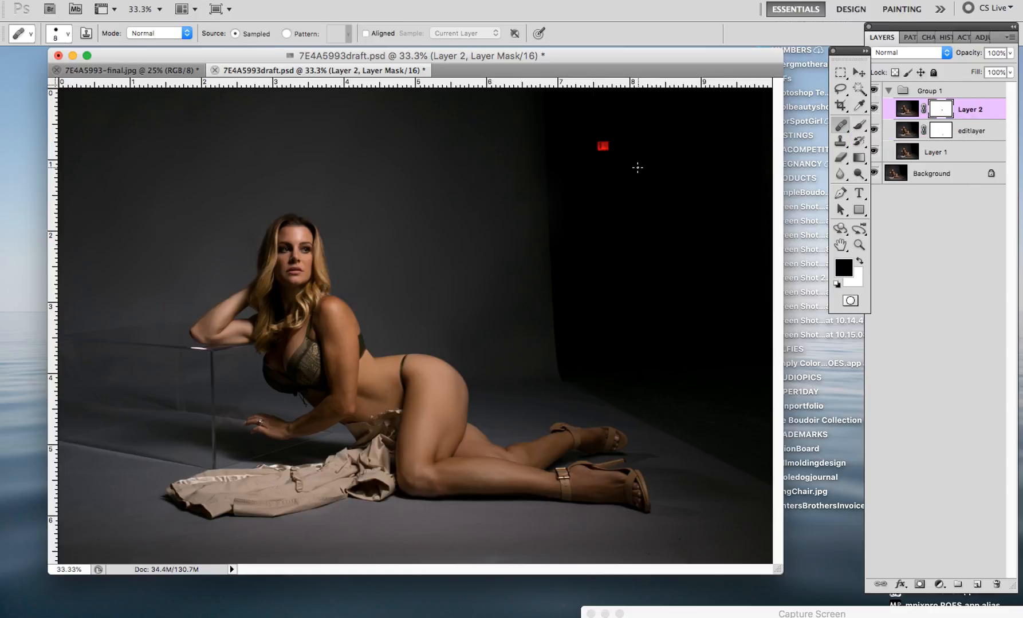
pyautogui.click(58, 36)
pyautogui.click(78, 70)
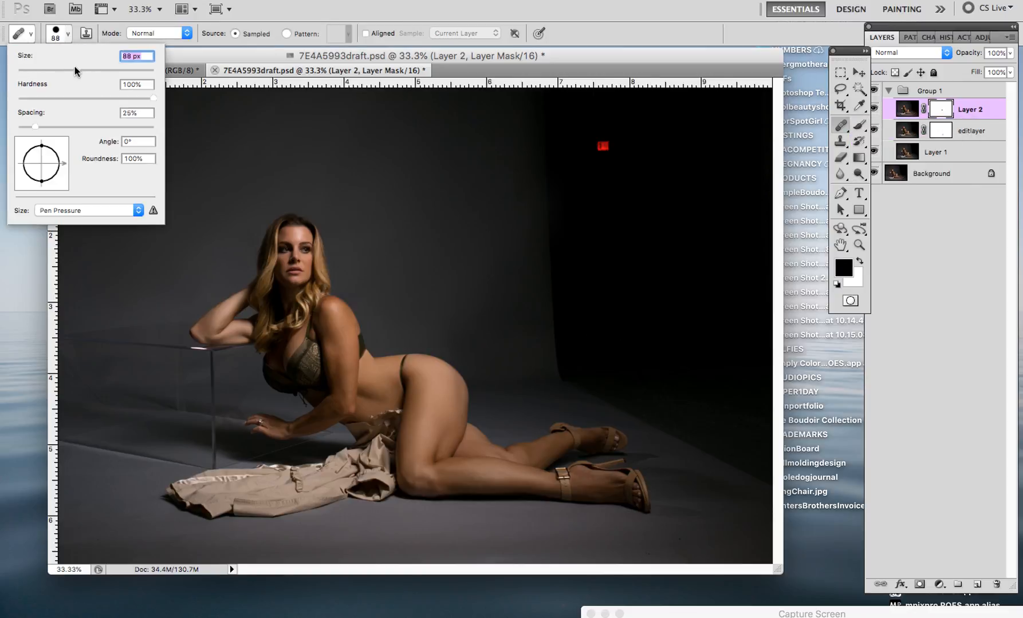
pyautogui.click(603, 172)
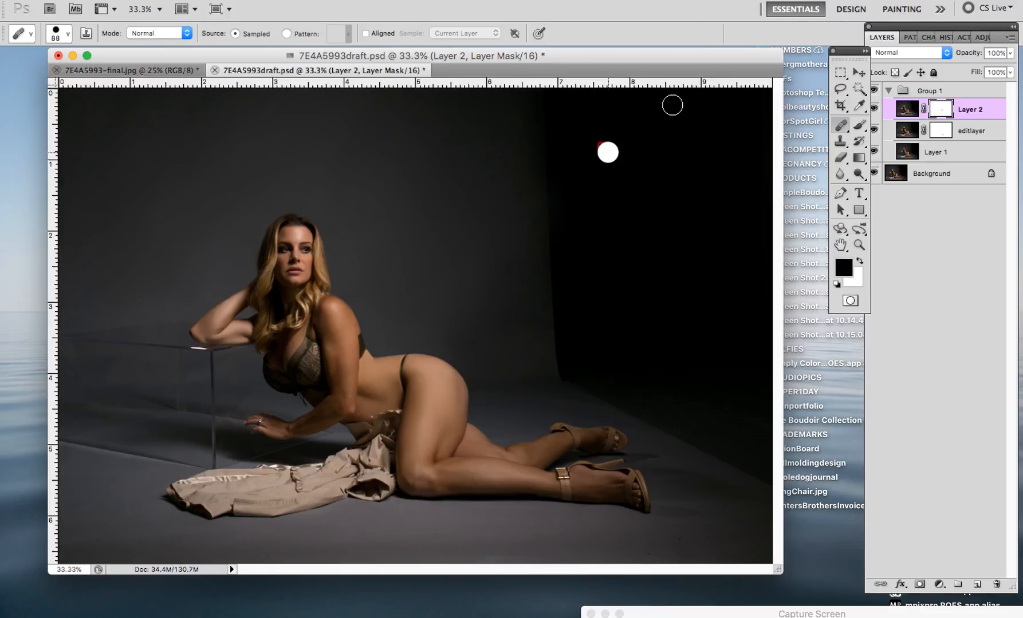
pyautogui.click(907, 109)
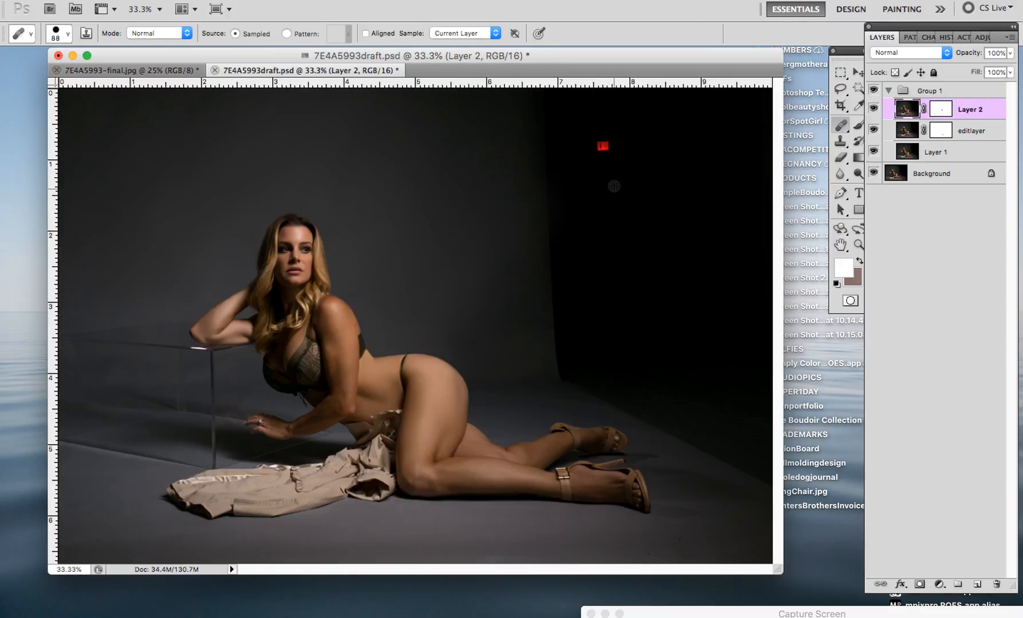
pyautogui.click(604, 147)
# - Heal blemishes along the edge where the black backdrop meets the floor, beyond the model's feet
pyautogui.click(713, 466)
pyautogui.click(565, 404)
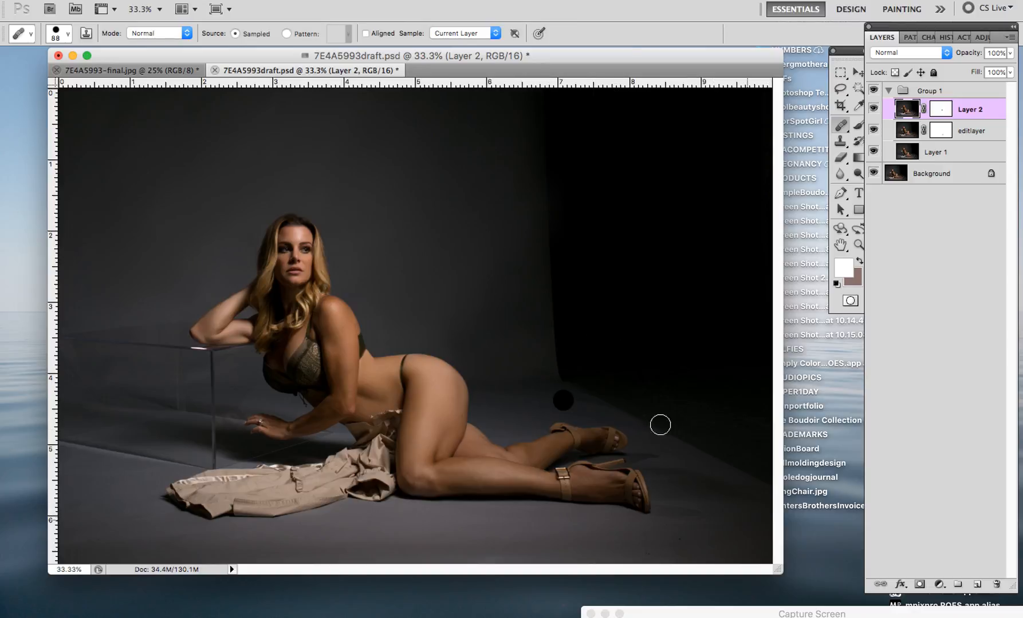
pyautogui.click(759, 515)
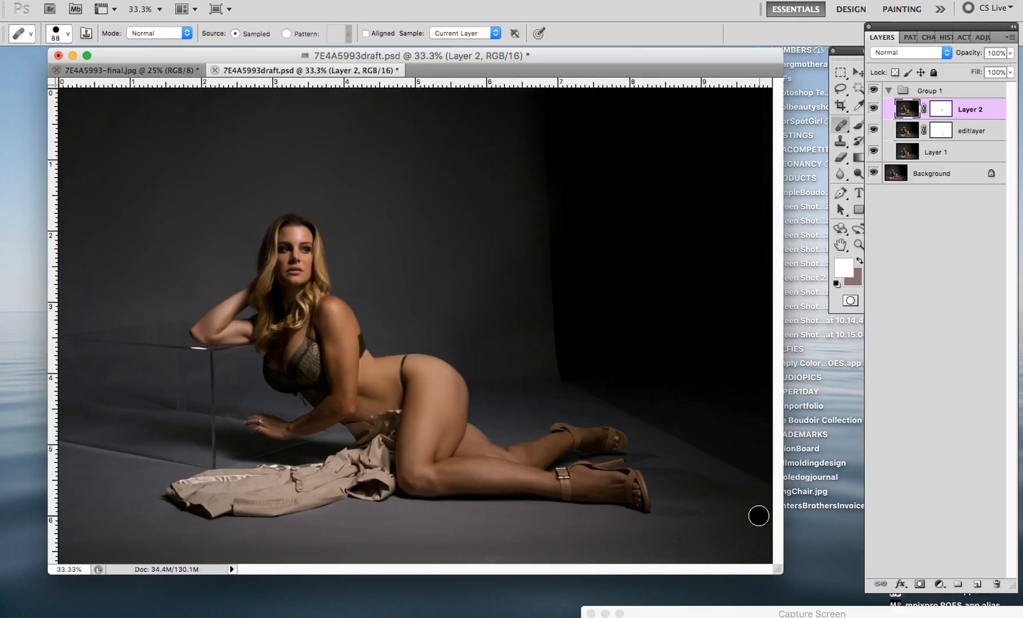
# - Heal the small specks on the clear box and the floor around the garment with a 17 px Healing Brush
pyautogui.click(859, 244)
pyautogui.keyDown('alt'); pyautogui.click(463, 334); pyautogui.keyUp('alt')
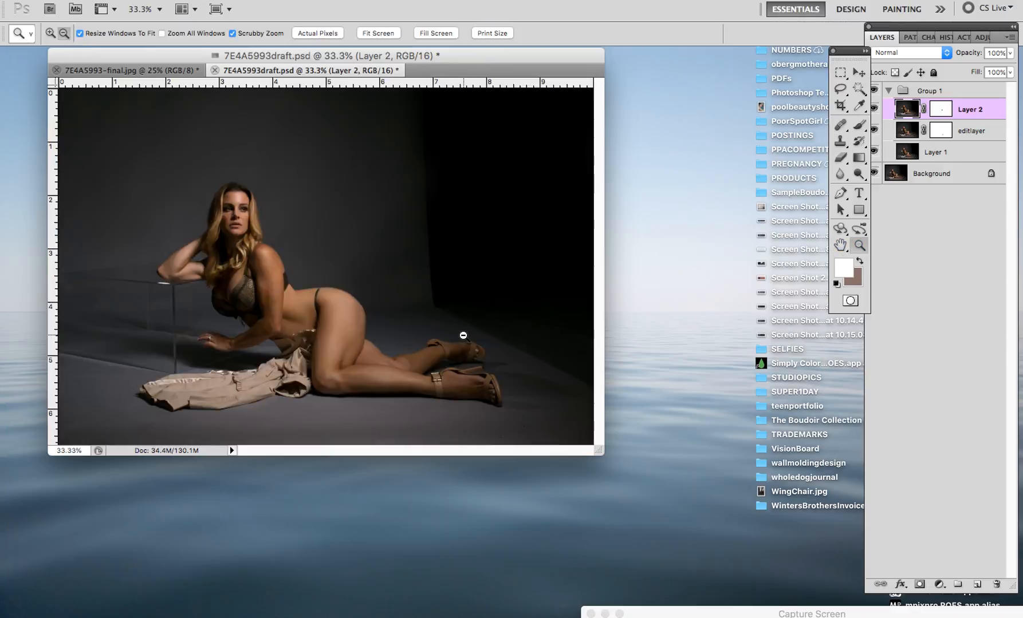
pyautogui.click(93, 425)
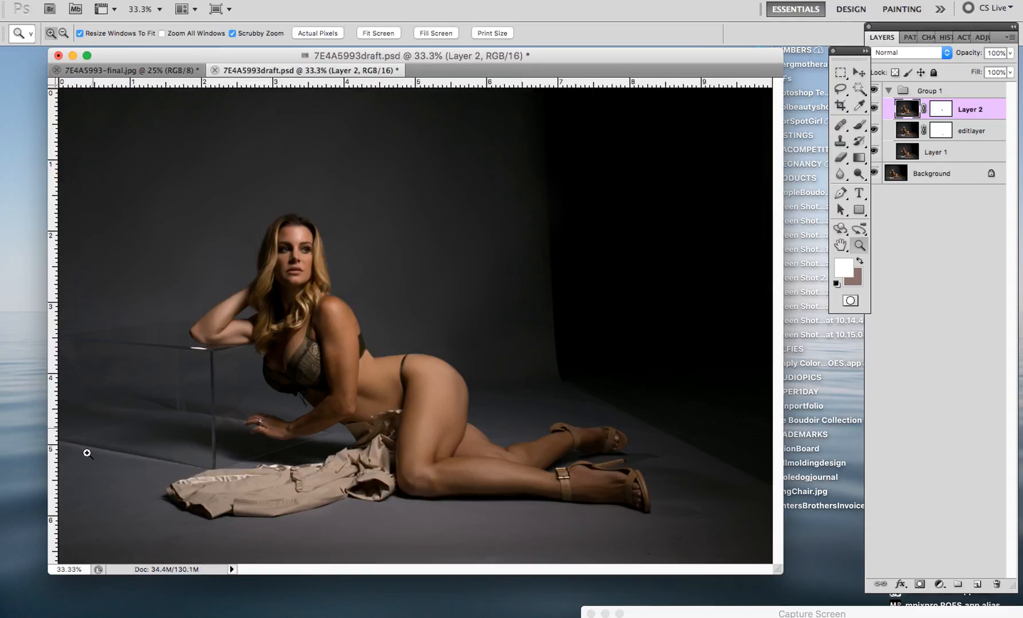
pyautogui.click(108, 528)
pyautogui.click(116, 570)
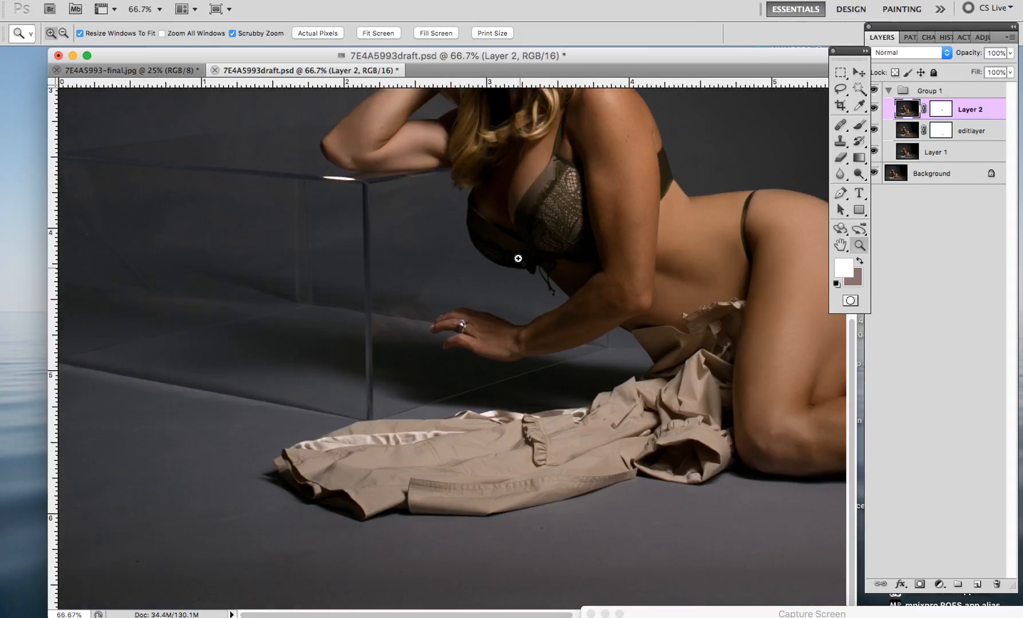
pyautogui.click(841, 124)
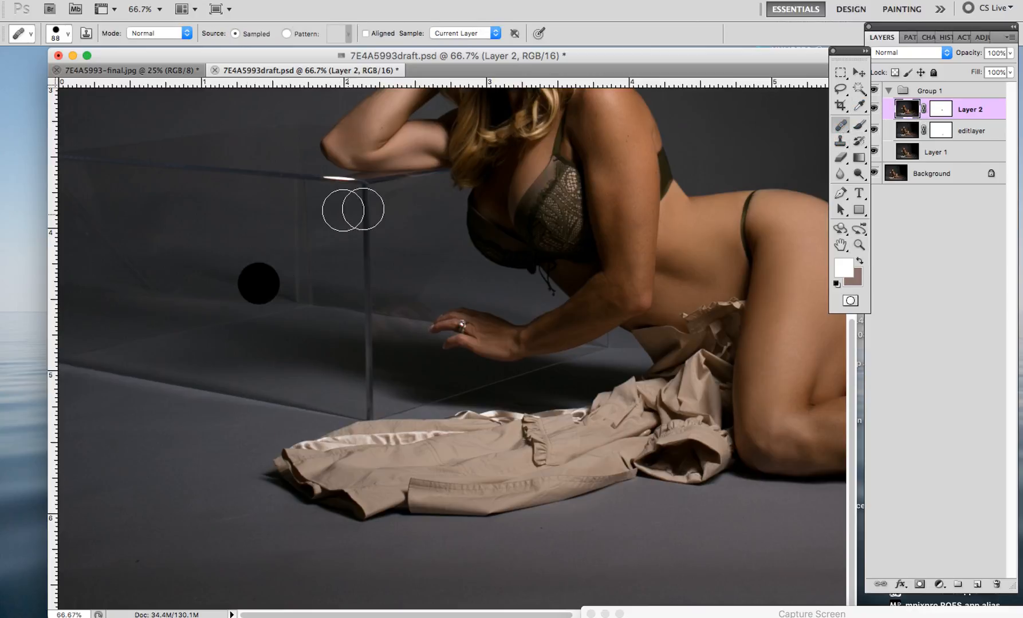
pyautogui.click(55, 36)
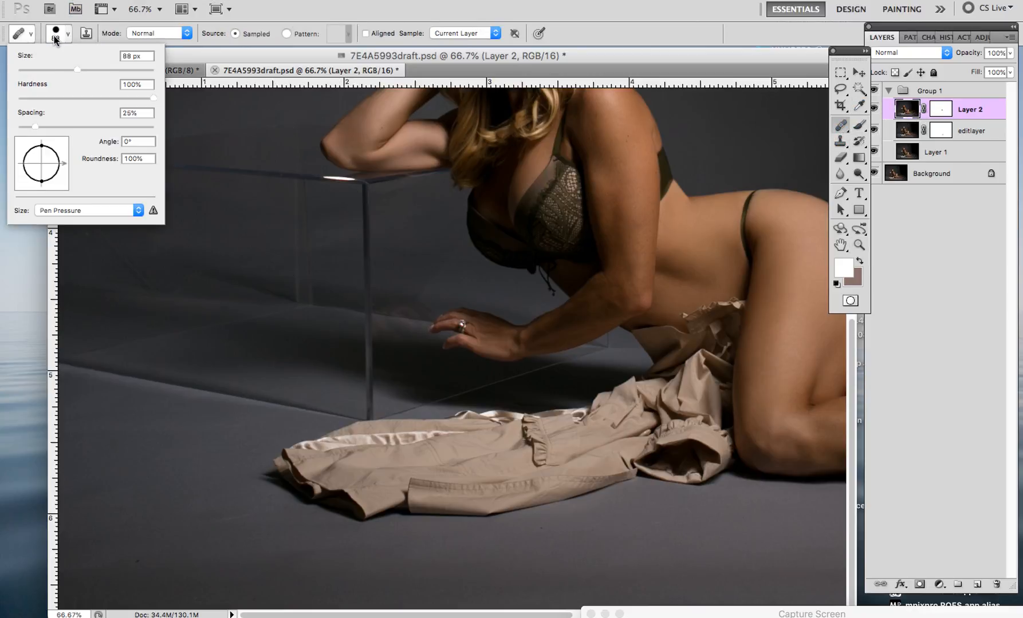
pyautogui.click(43, 70)
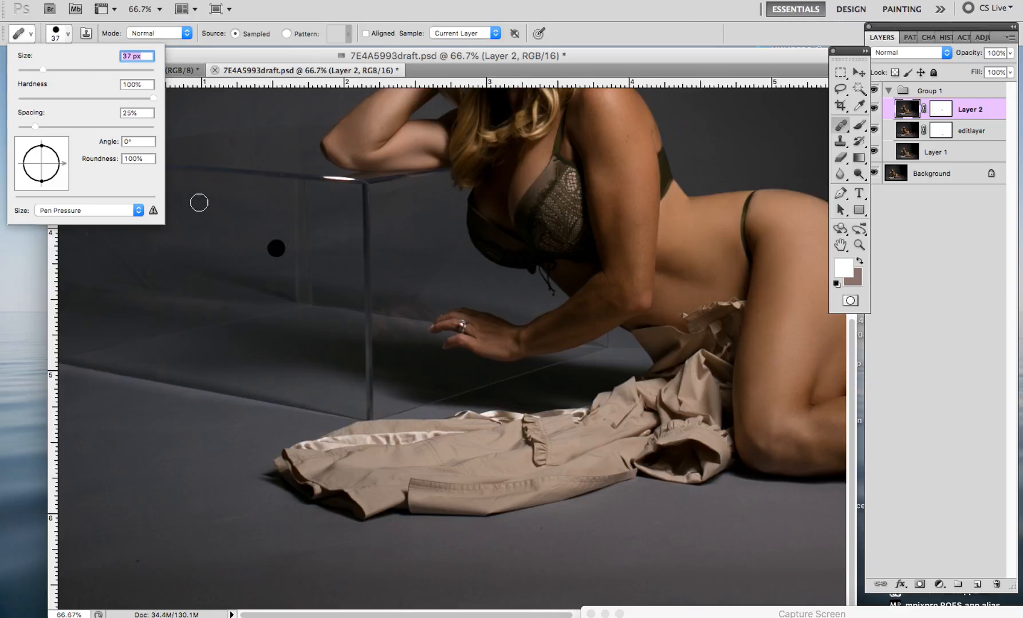
pyautogui.click(28, 70)
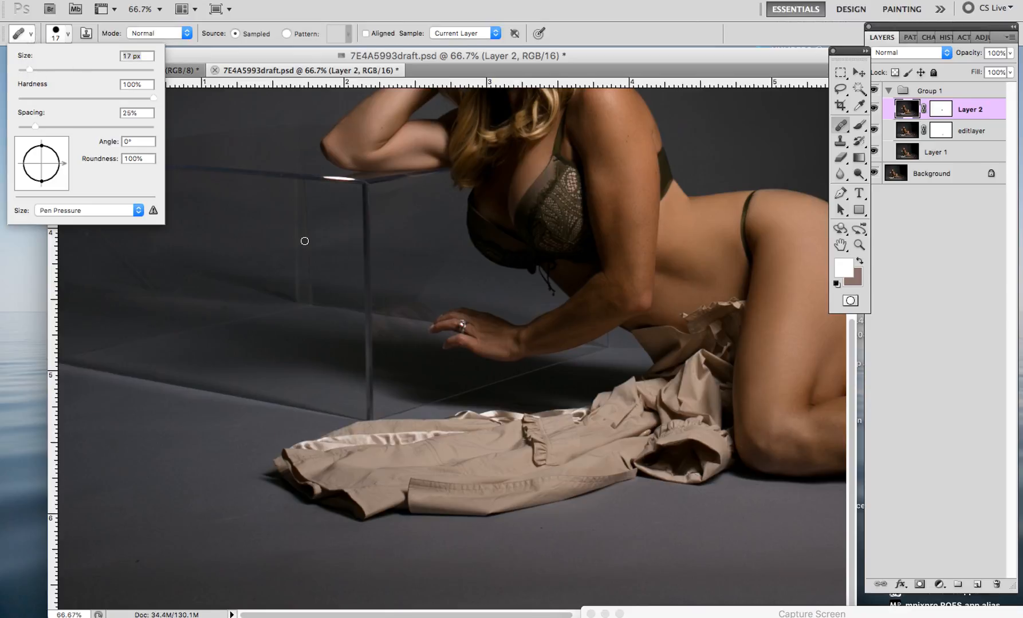
pyautogui.click(219, 309)
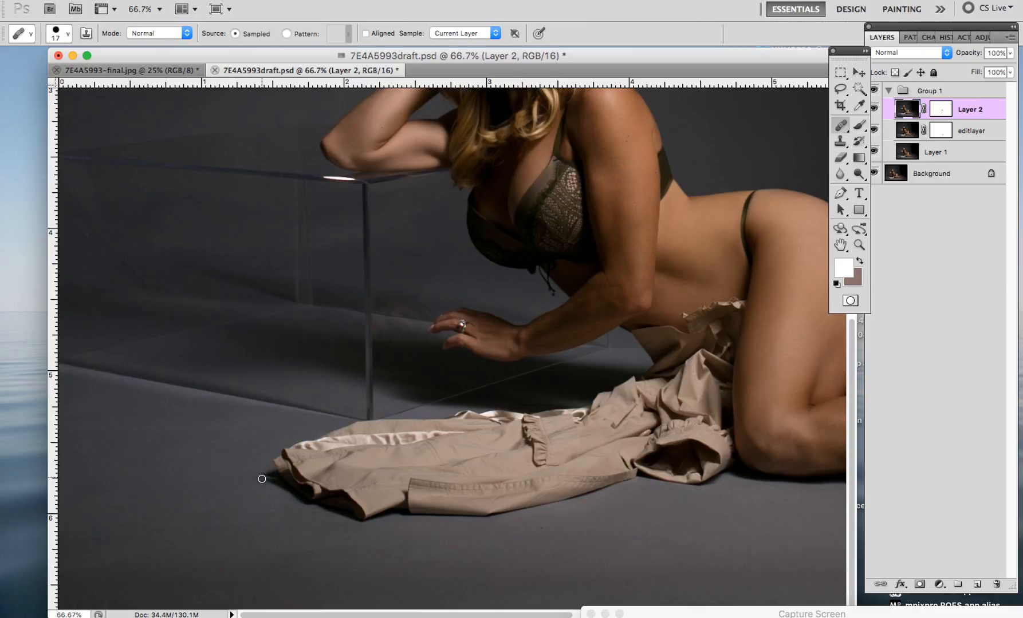
pyautogui.click(282, 507)
# - Even out the floor in front of the garment and the model's knee with the 147 px Clone Stamp and 17 px Healing Brush
pyautogui.click(840, 141)
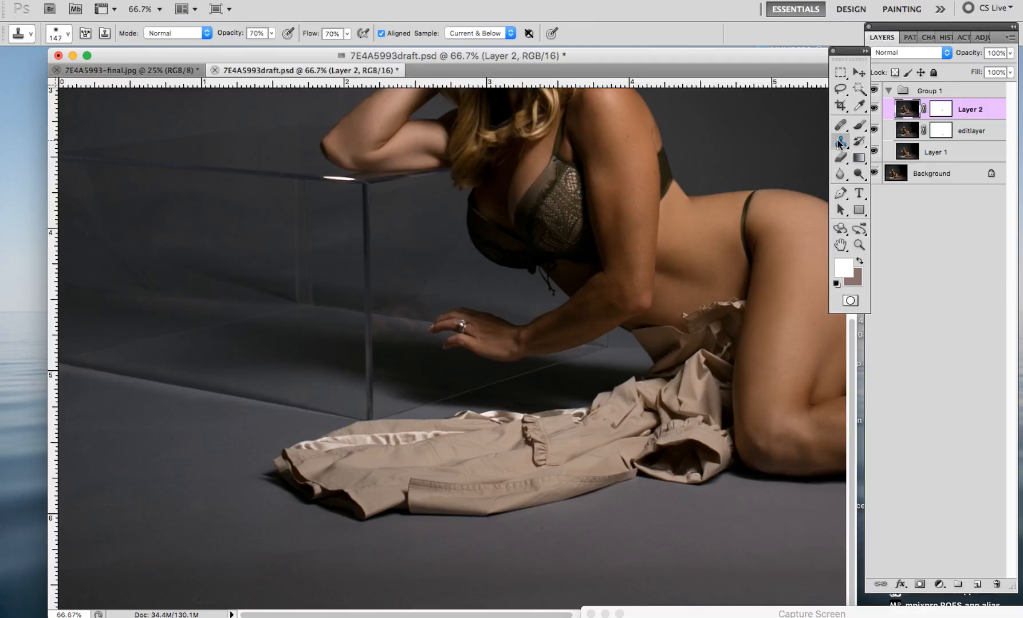
pyautogui.keyDown('alt'); pyautogui.click(116, 471); pyautogui.keyUp('alt')
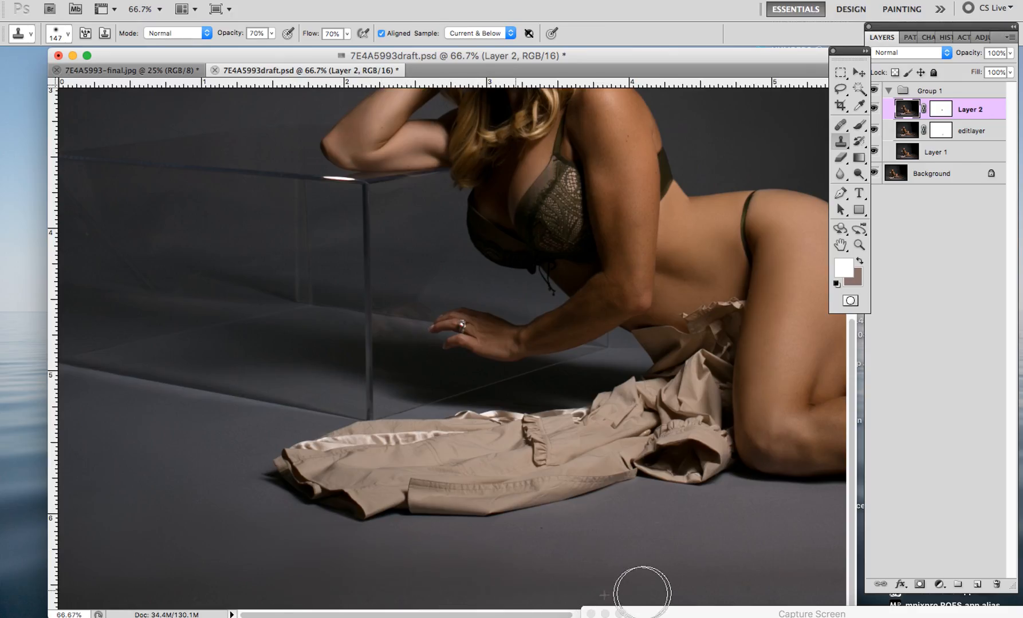
pyautogui.click(844, 245)
pyautogui.moveTo(715, 287); pyautogui.dragTo(463, 242)
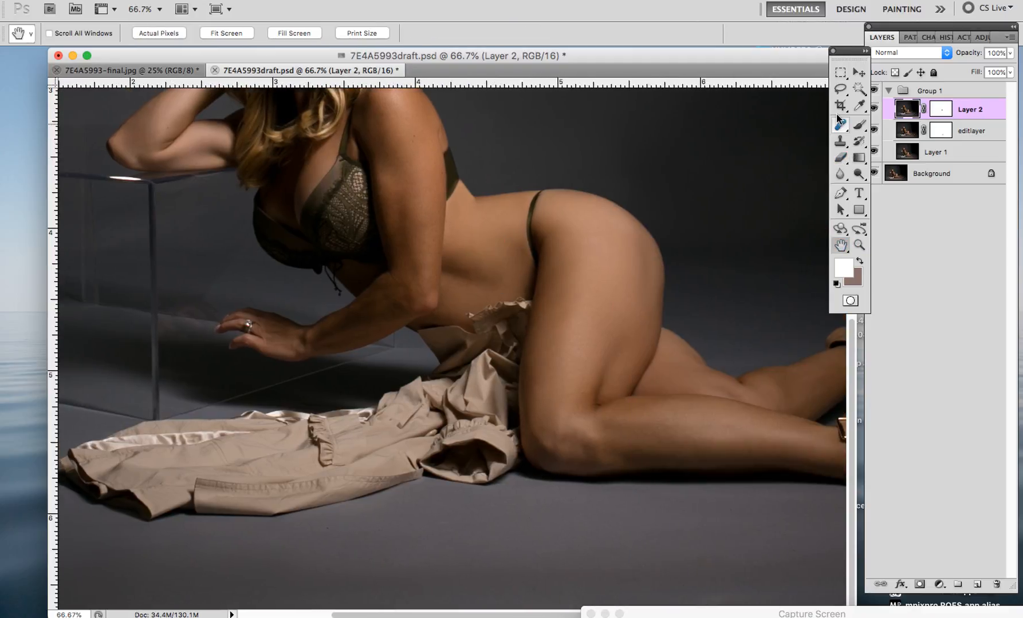
pyautogui.click(840, 125)
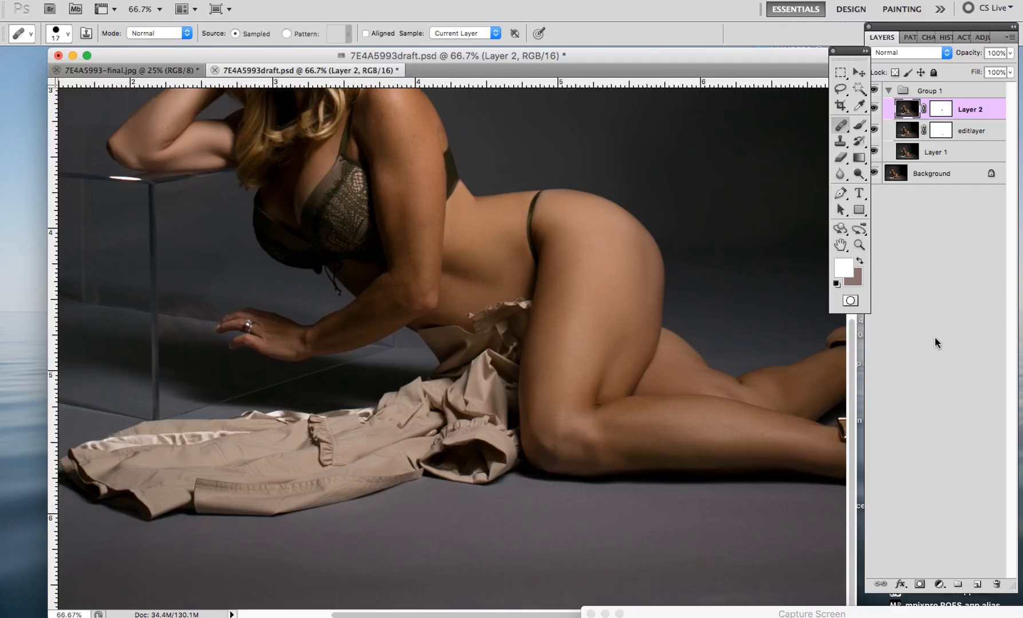
pyautogui.click(840, 141)
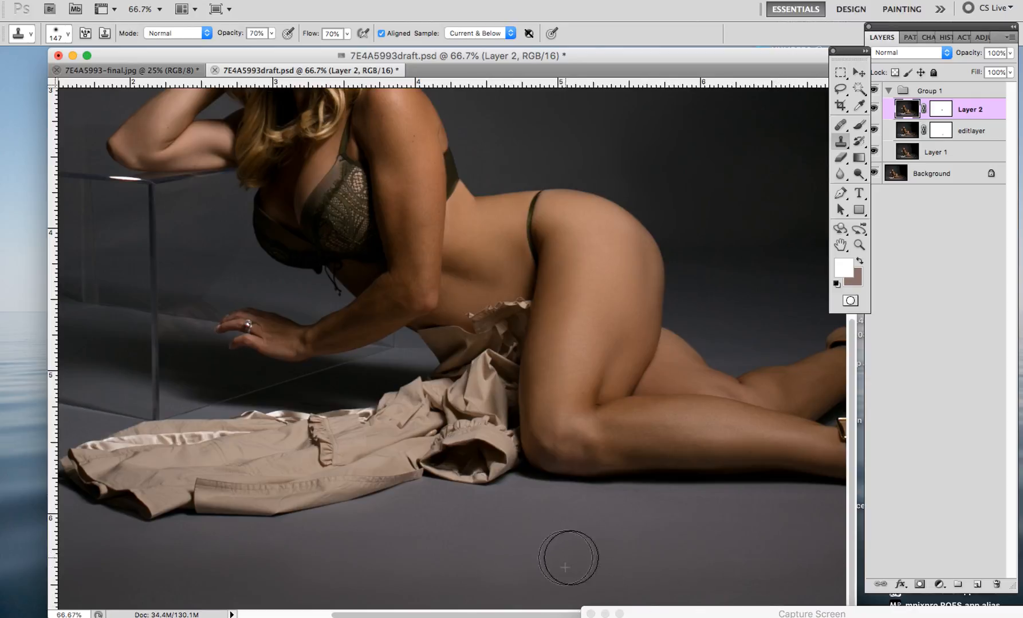
# - Clean the floor below the model's lower legs with the Clone Stamp and heal the dark specks near the image's lower edge
pyautogui.click(840, 245)
pyautogui.moveTo(651, 234); pyautogui.dragTo(532, 230)
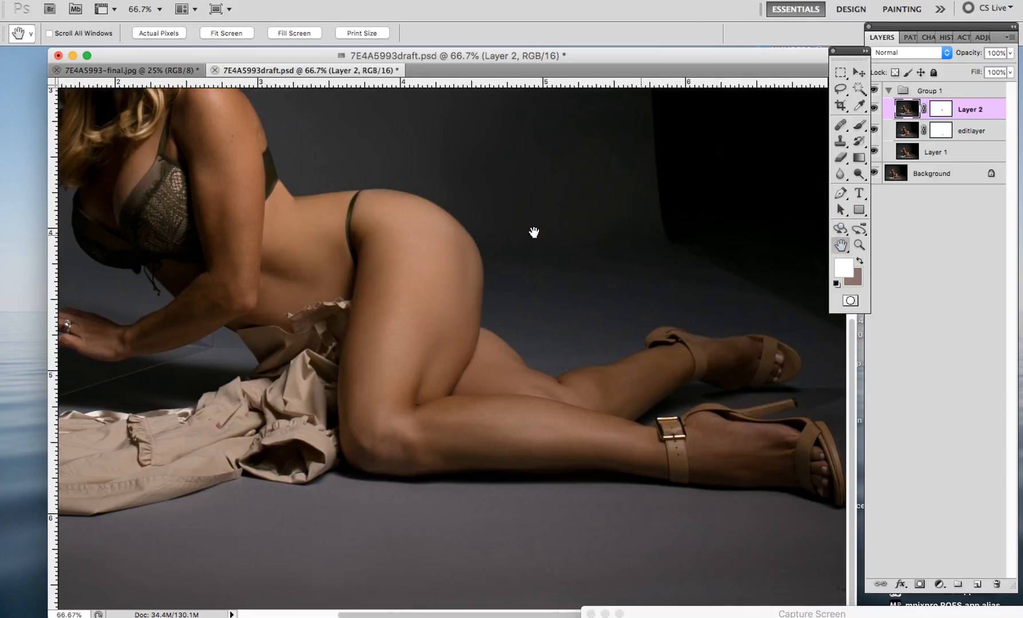
pyautogui.hscroll(3, 621, 276)
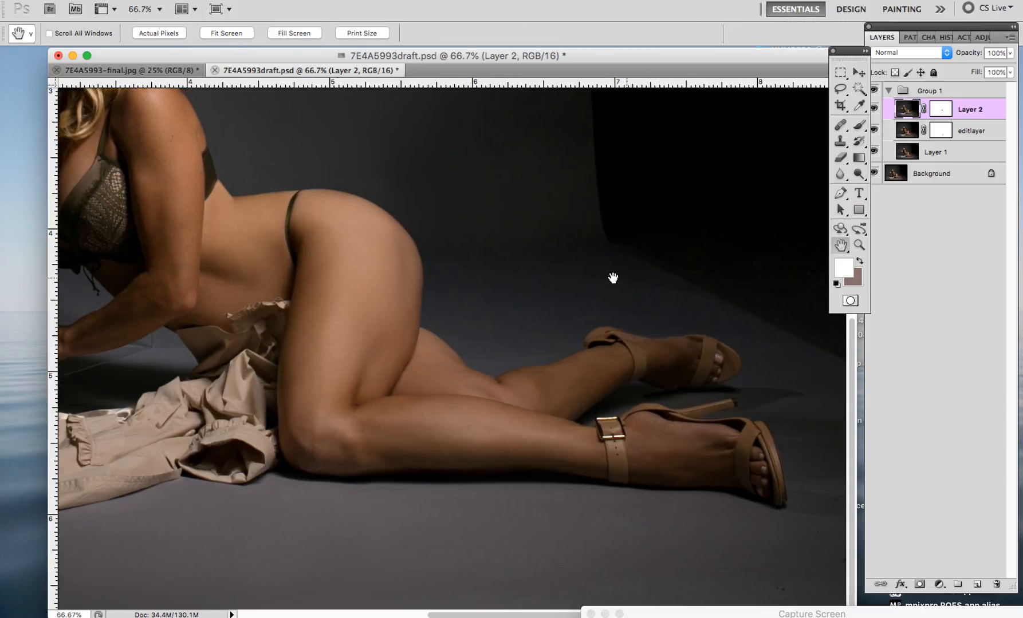
pyautogui.click(840, 140)
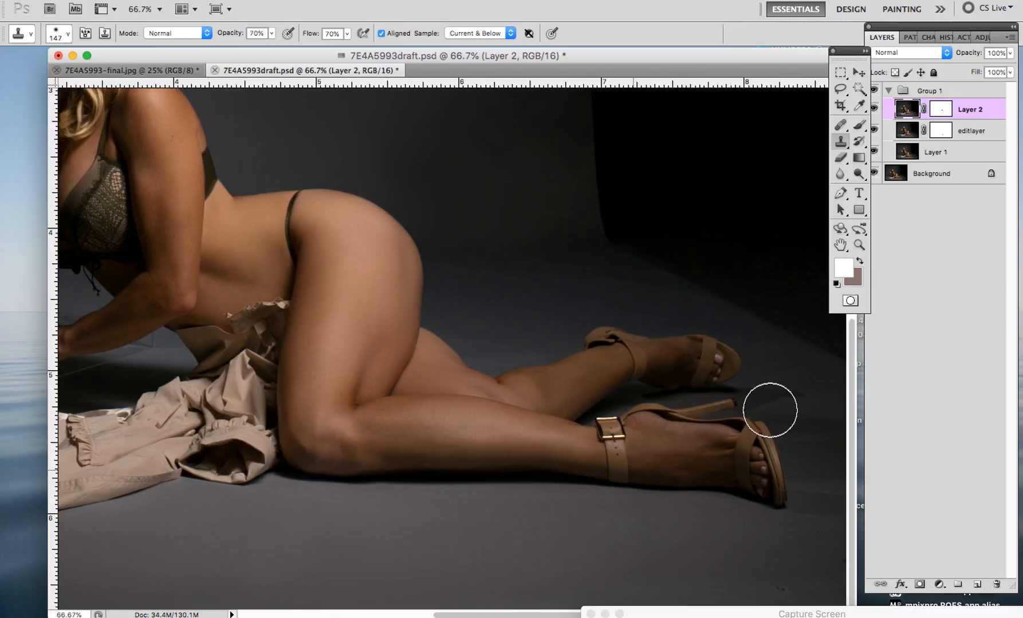
pyautogui.click(841, 126)
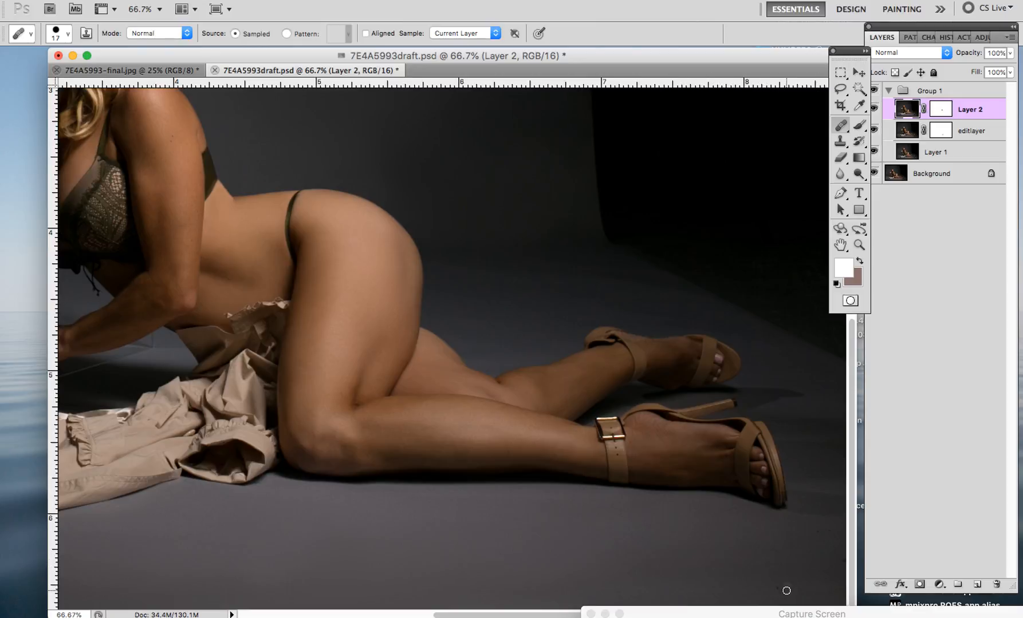
pyautogui.moveTo(786, 590); pyautogui.dragTo(789, 595)
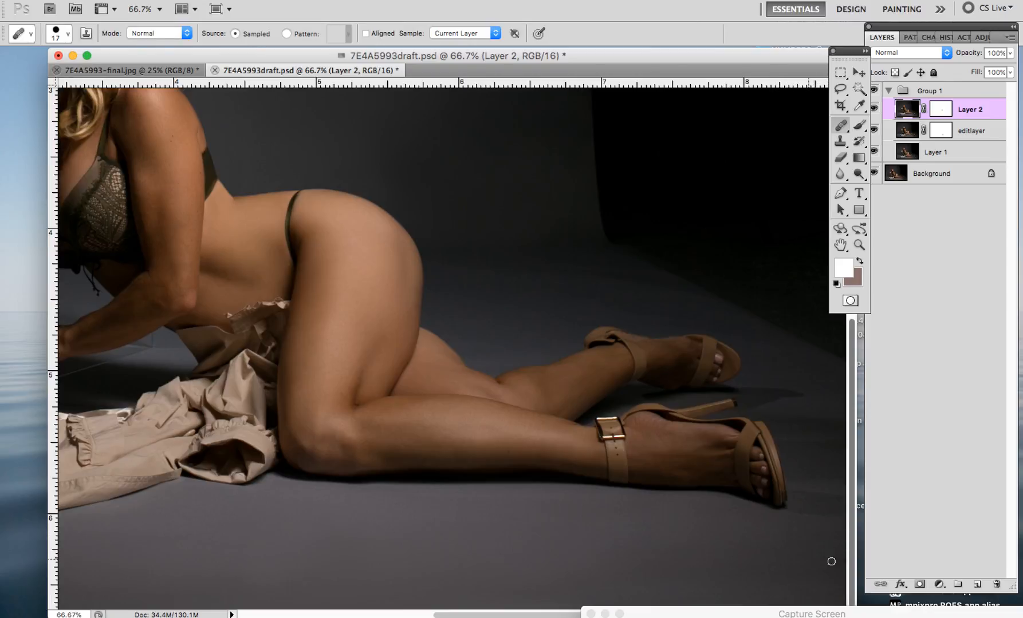
# - Clone and heal the marks on the floor beyond the model's heels and in the black backdrop above them
pyautogui.click(840, 245)
pyautogui.moveTo(627, 303); pyautogui.dragTo(498, 271)
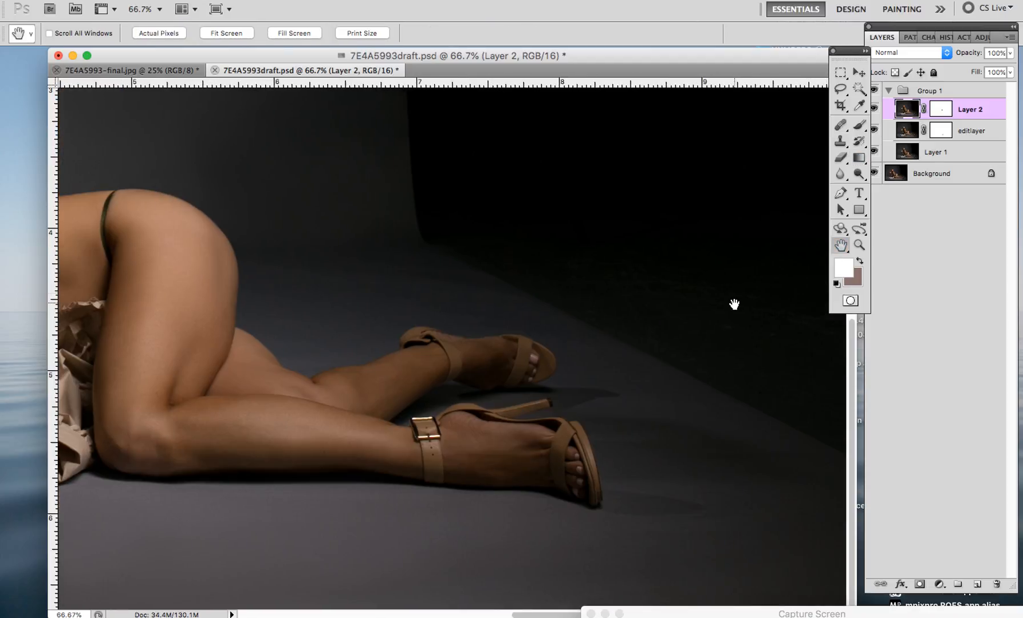
pyautogui.click(840, 141)
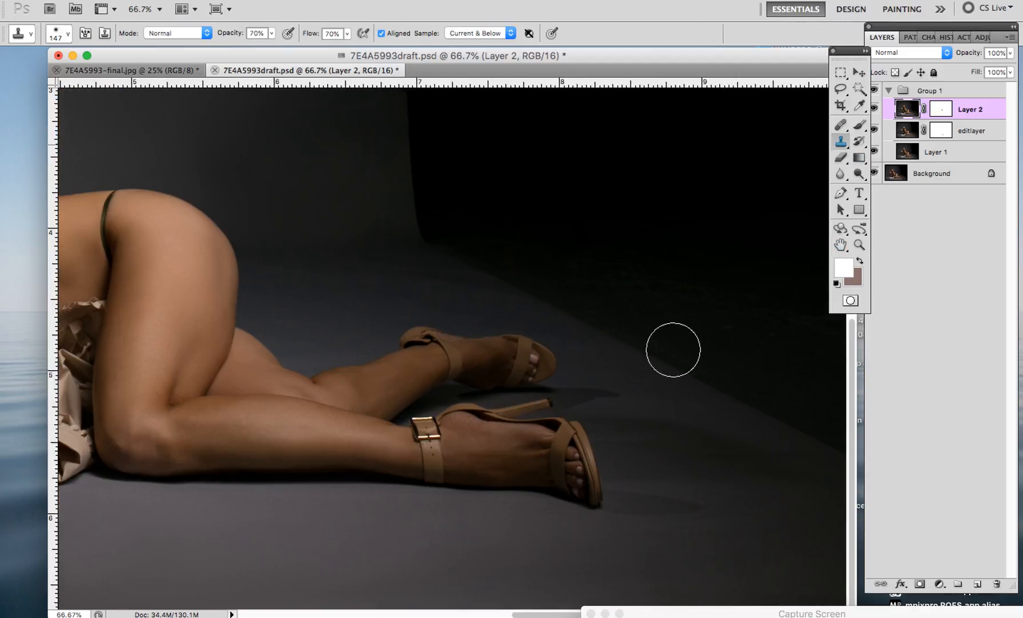
pyautogui.keyDown('alt'); pyautogui.click(600, 568); pyautogui.keyUp('alt')
pyautogui.click(840, 126)
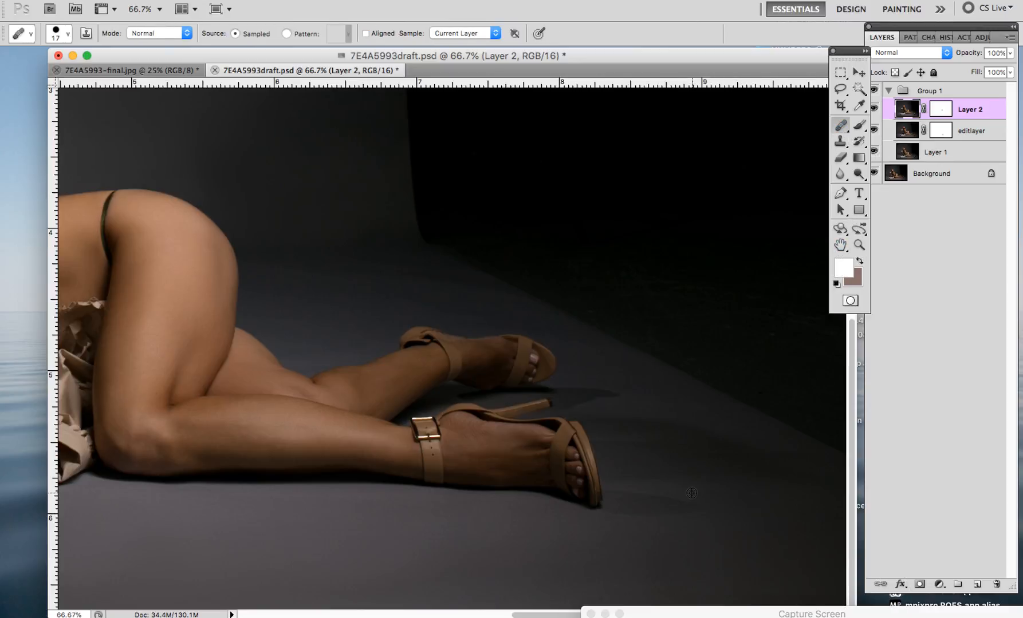
pyautogui.moveTo(675, 492); pyautogui.dragTo(667, 491)
pyautogui.click(663, 179)
# - Clone over the faint texture in the black area beyond the model's feet and heal its leftover spots
pyautogui.click(841, 140)
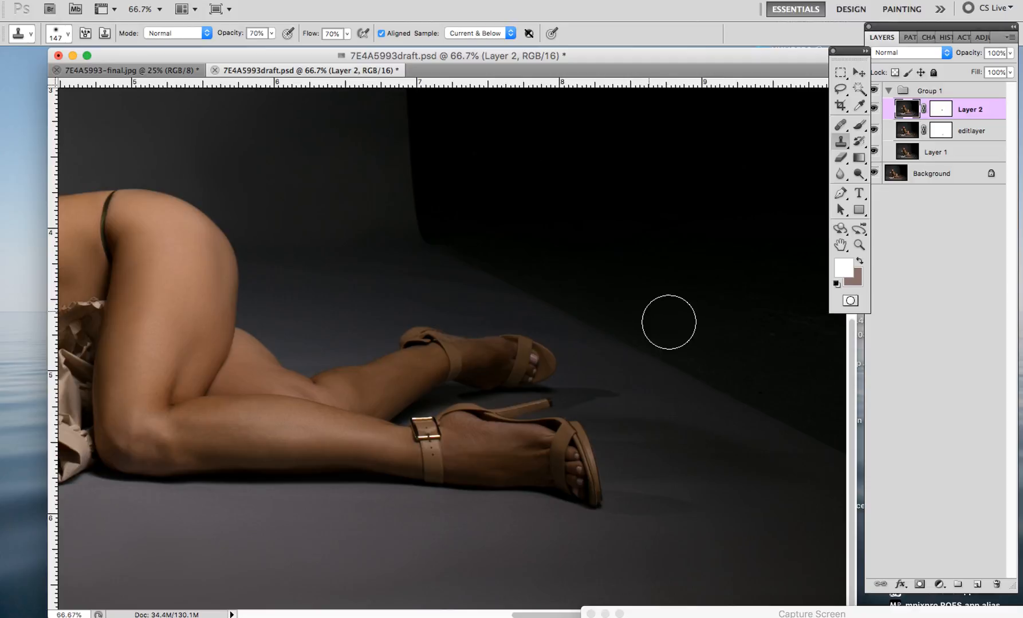
pyautogui.moveTo(764, 321); pyautogui.dragTo(738, 298)
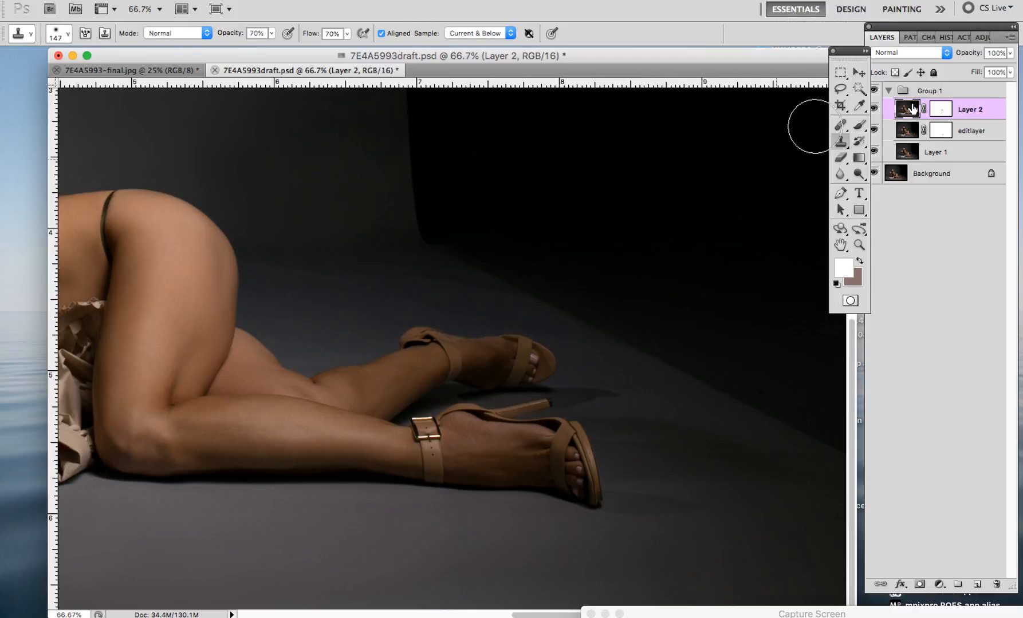
pyautogui.click(846, 124)
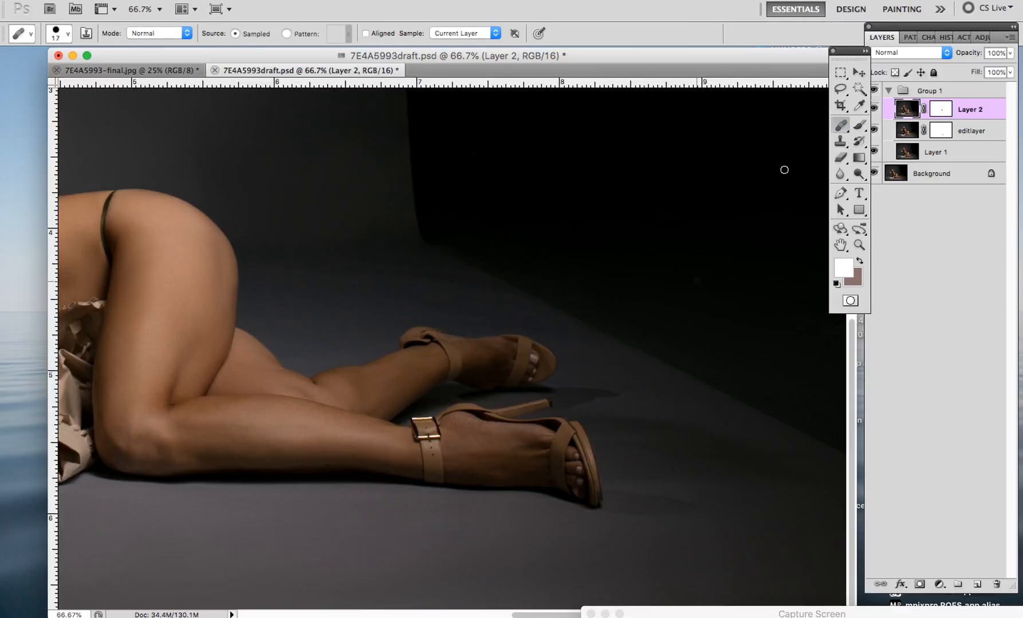
pyautogui.click(840, 140)
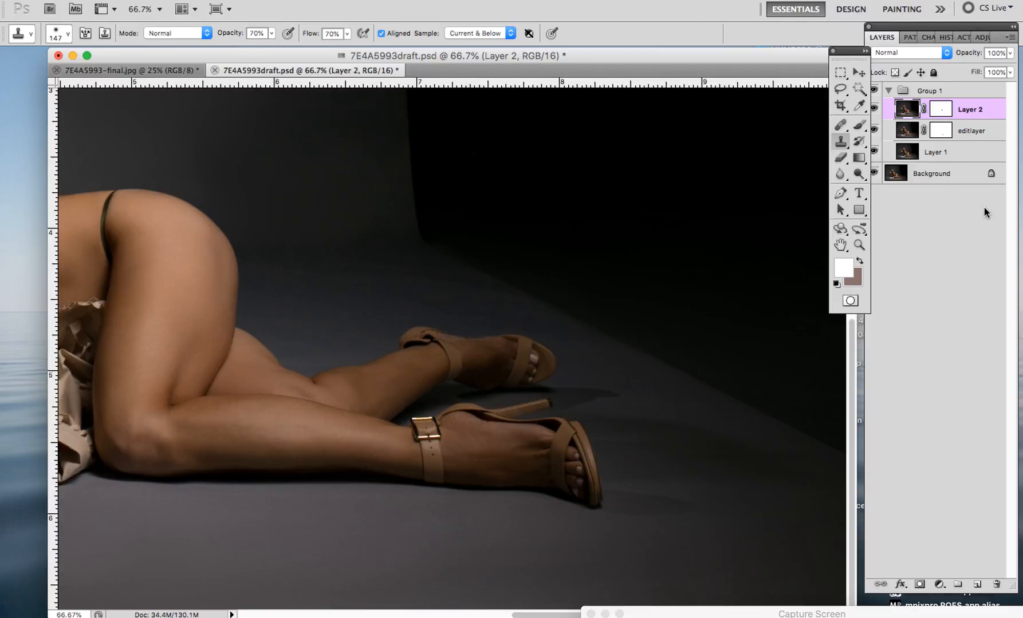
# - Collapse Group 1 and toggle its visibility to compare the whole retouched portrait with the original
pyautogui.click(859, 245)
pyautogui.keyDown('alt'); pyautogui.click(473, 308); pyautogui.keyUp('alt')
pyautogui.keyDown('alt'); pyautogui.click(475, 309); pyautogui.keyUp('alt')
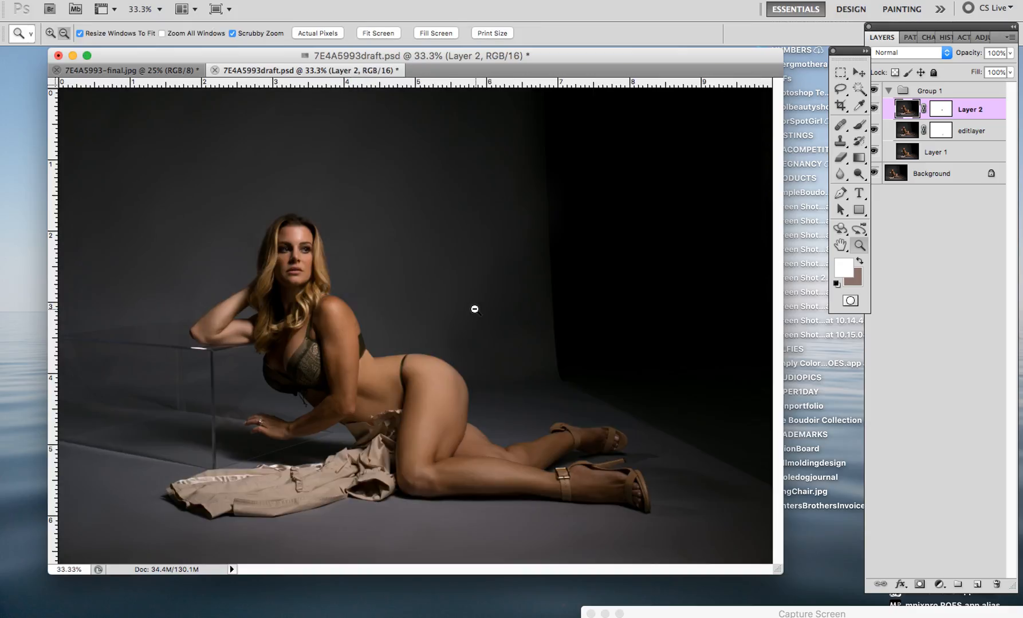
pyautogui.keyDown('alt'); pyautogui.click(474, 308); pyautogui.keyUp('alt')
pyautogui.click(186, 309)
pyautogui.click(889, 90)
pyautogui.click(873, 91)
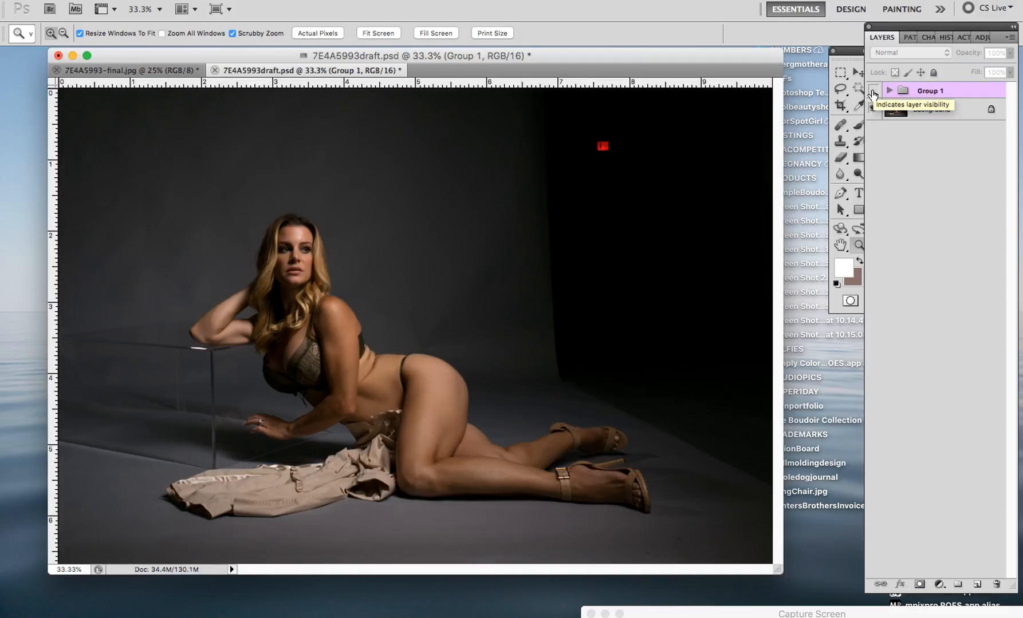
pyautogui.click(873, 91)
pyautogui.click(873, 92)
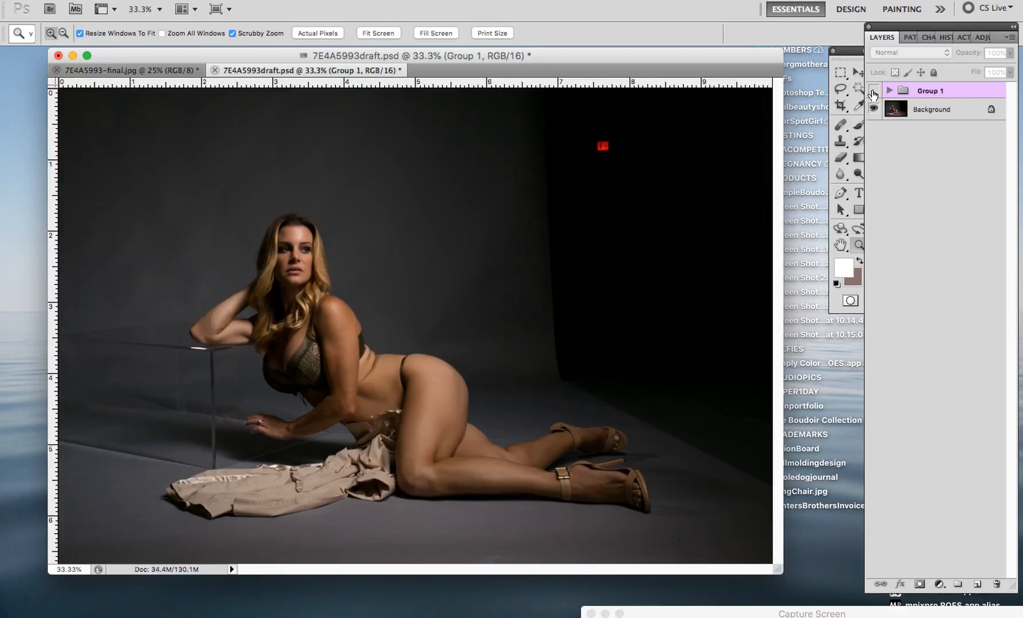
pyautogui.click(873, 92)
pyautogui.click(873, 92)
pyautogui.click(873, 91)
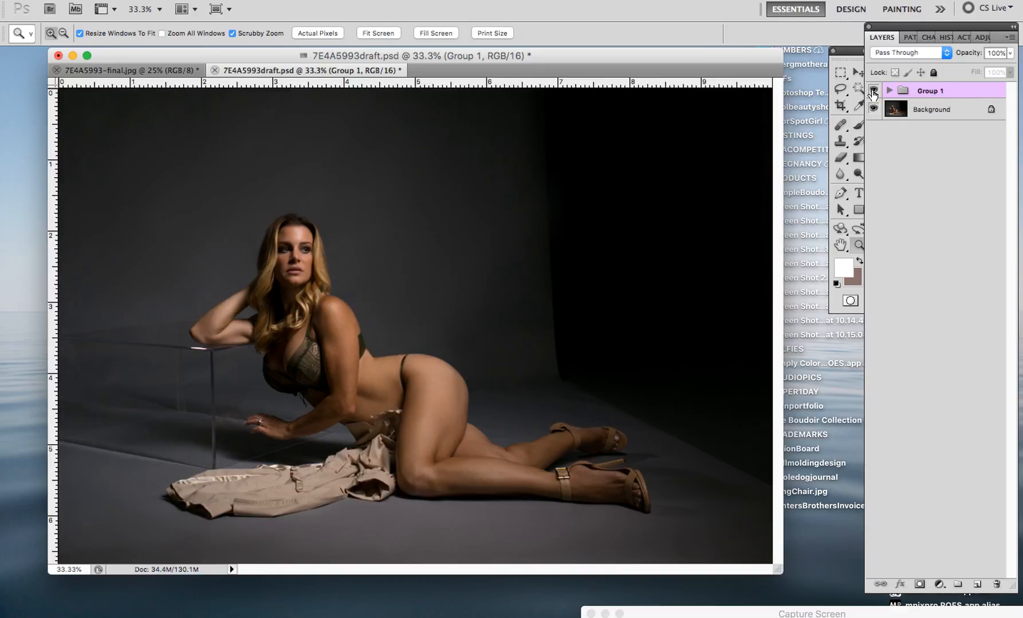
pyautogui.click(873, 92)
pyautogui.click(873, 92)
# - Save the draft PSD and stamp all visible layers into a new layer above Group 1
pyautogui.click(105, 0)
pyautogui.click(151, 196)
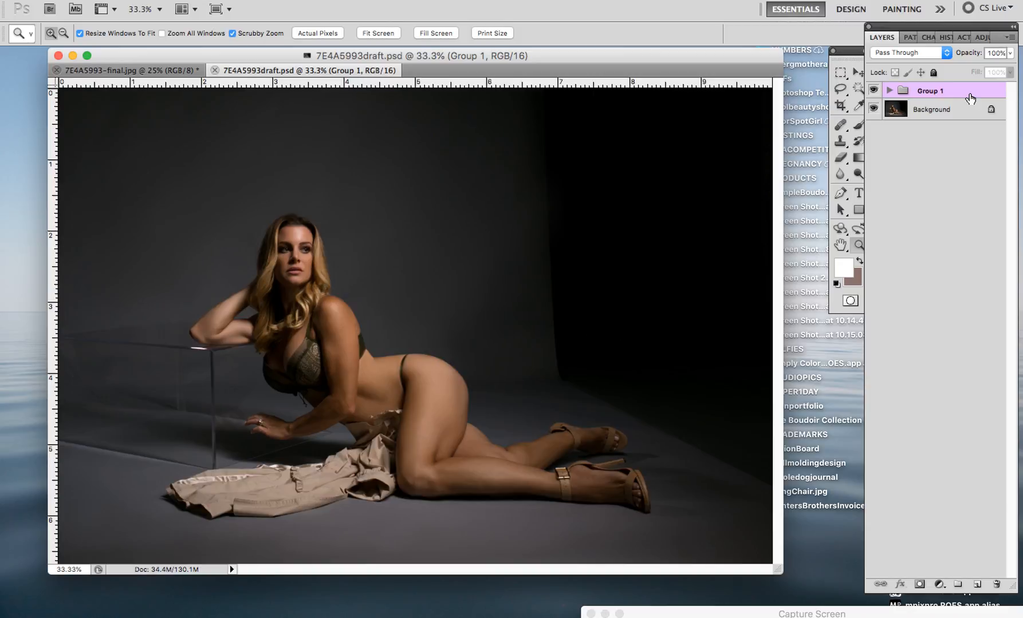
pyautogui.press('super+alt+shift+e')
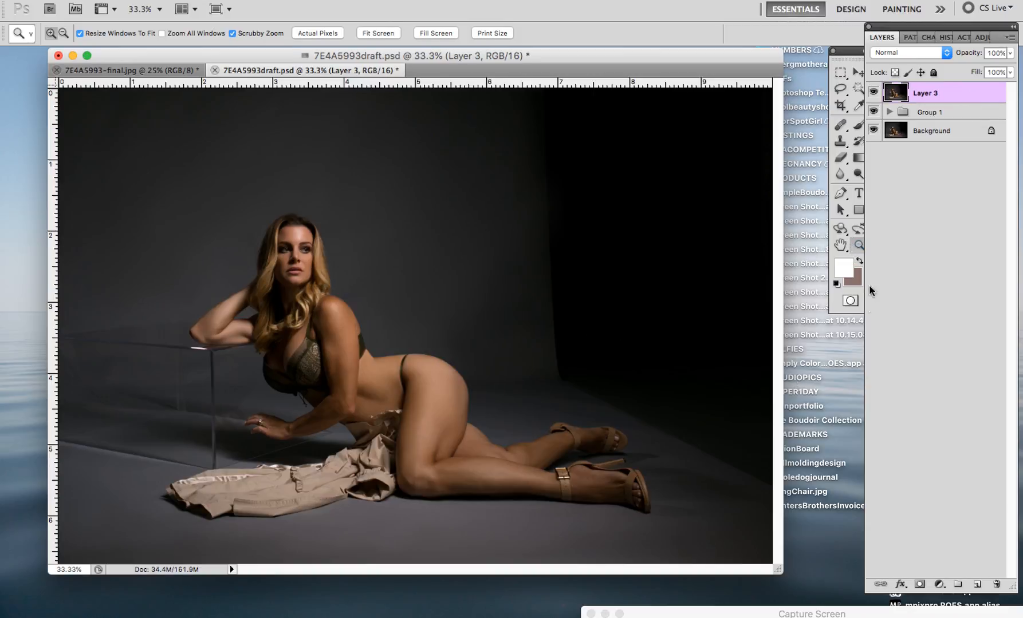
# - Add a Curves adjustment layer that darkens the midtones, with the RGB curve point at input 106 and output 92
pyautogui.click(981, 38)
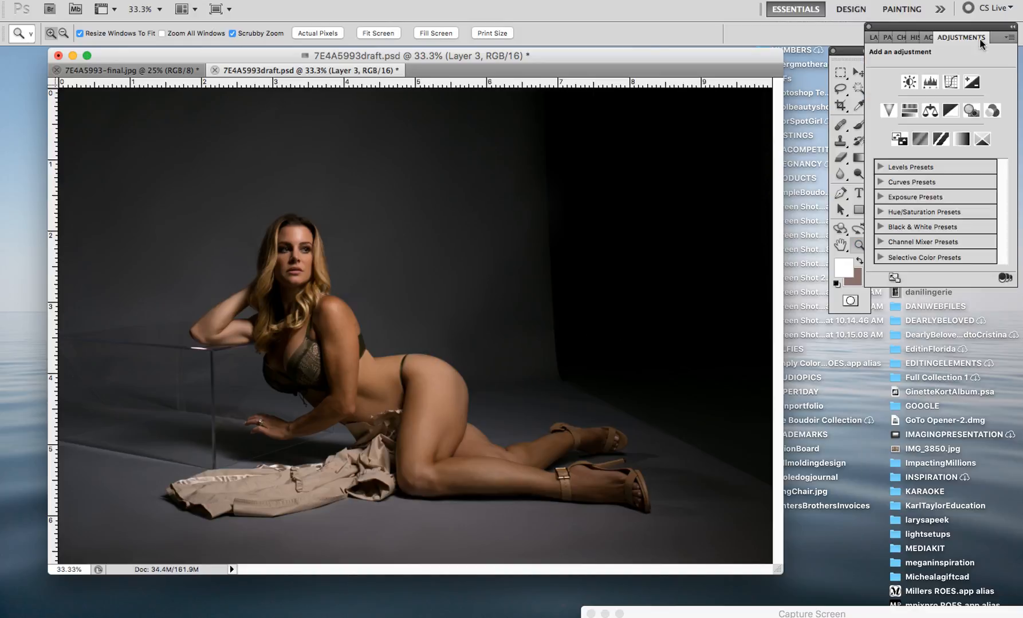
pyautogui.click(951, 80)
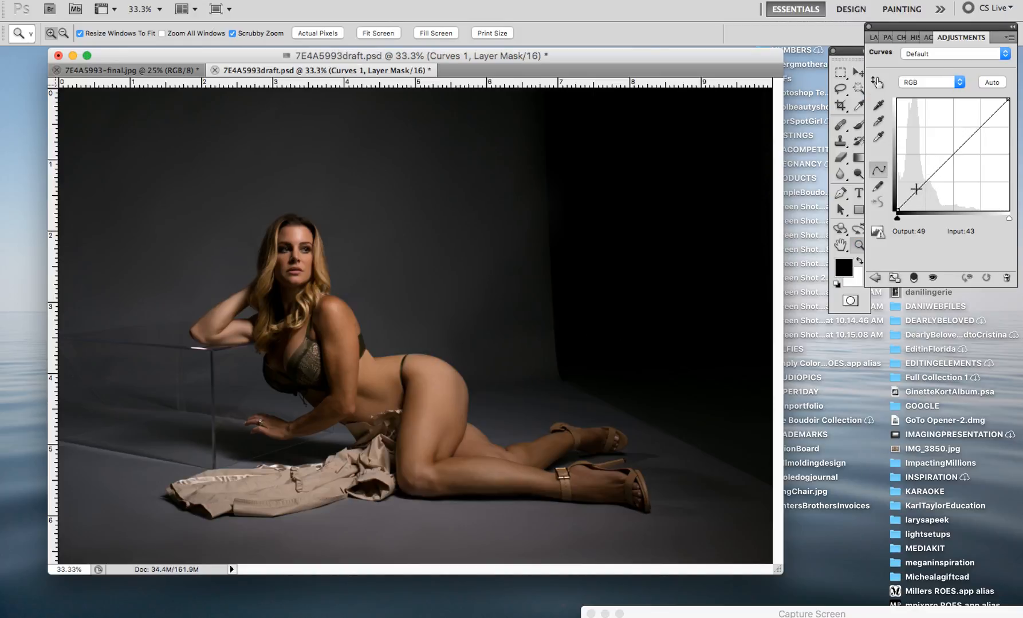
pyautogui.moveTo(918, 189); pyautogui.dragTo(942, 170)
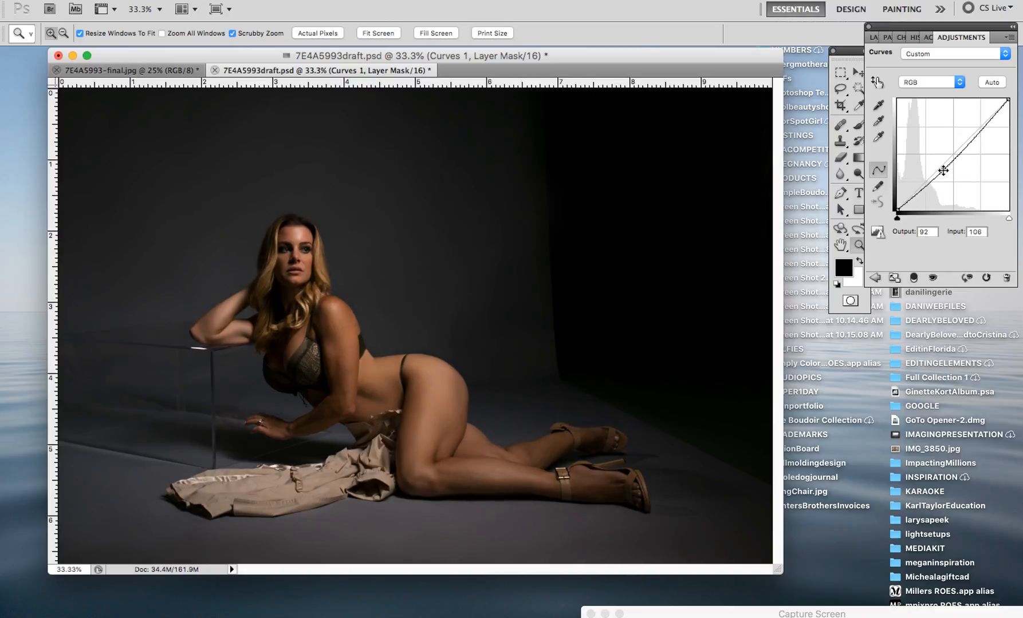
pyautogui.click(873, 38)
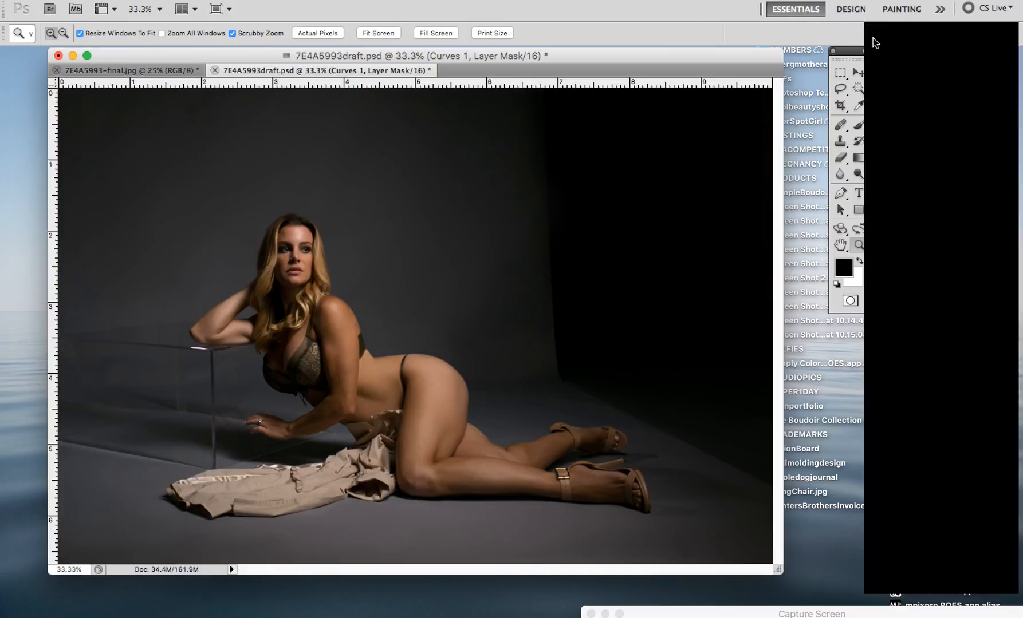
# - Paint white on the Curves 1 mask over the raised forearm beside the hair with a 99 px soft brush
pyautogui.click(860, 127)
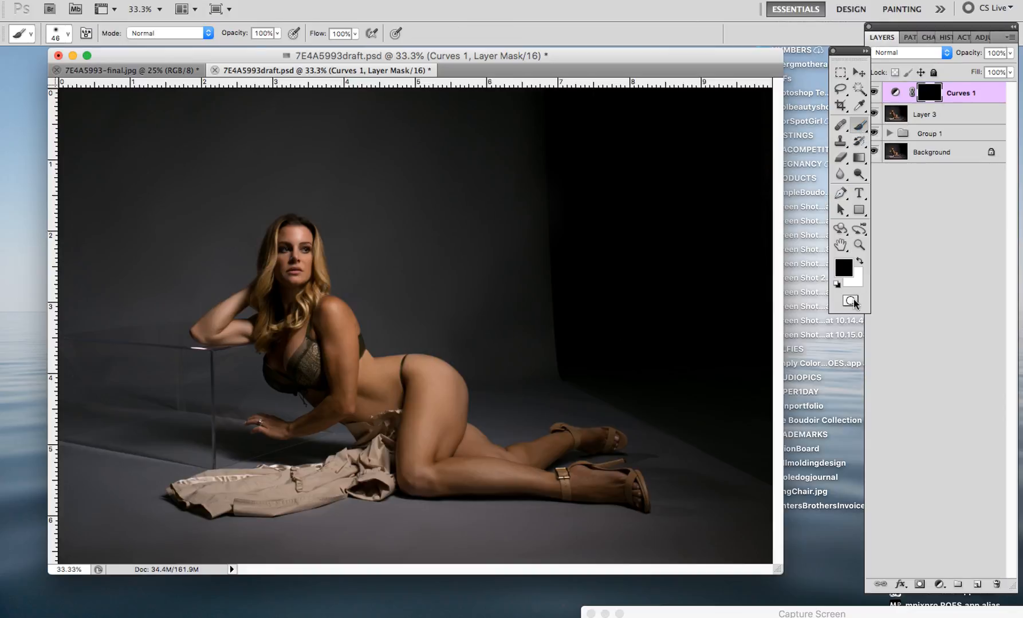
pyautogui.click(858, 261)
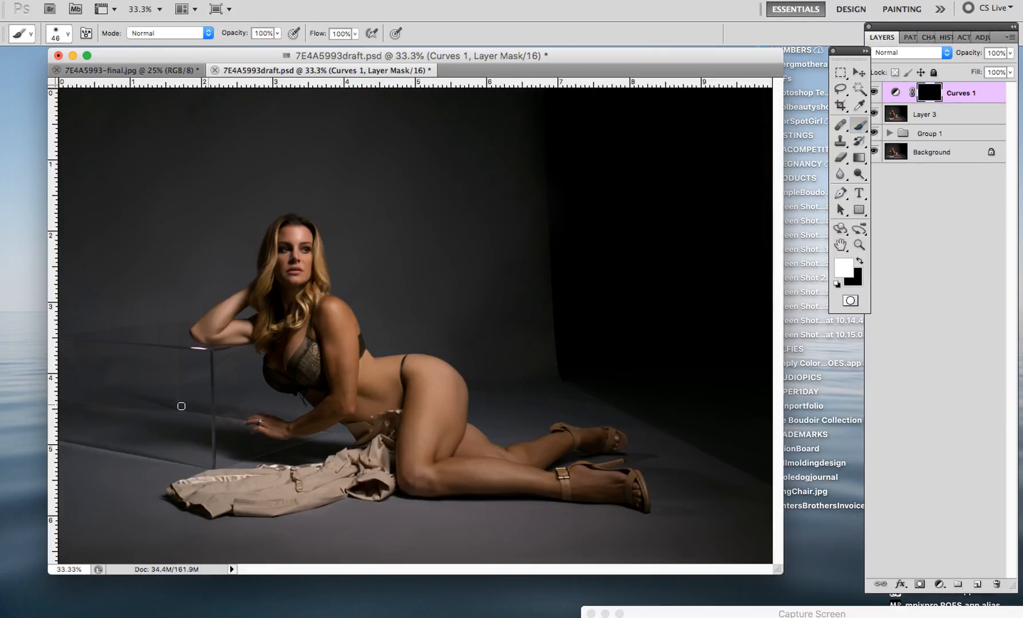
pyautogui.click(60, 33)
pyautogui.click(85, 31)
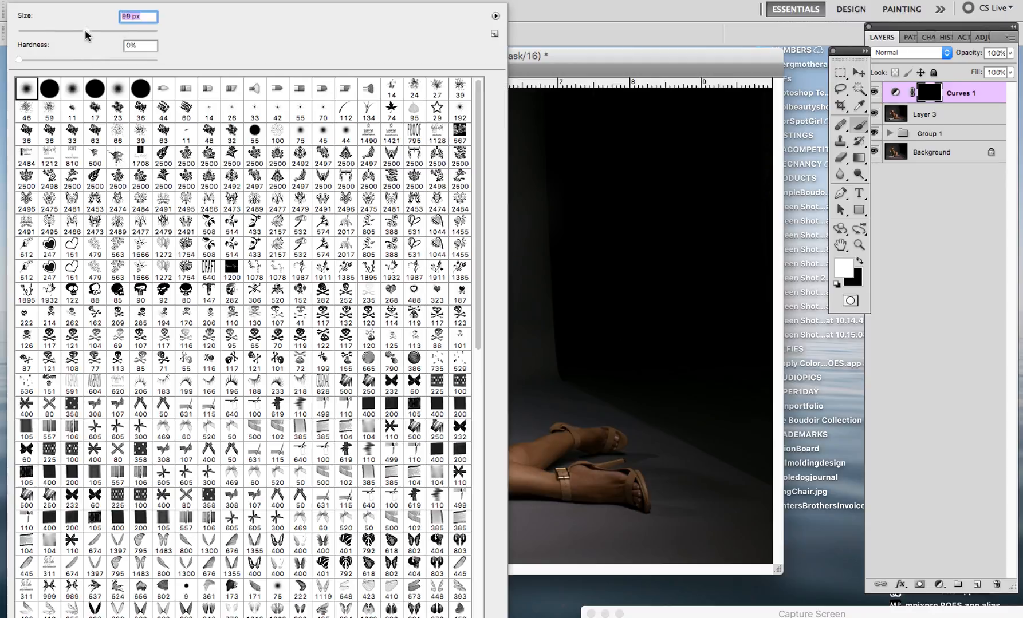
pyautogui.click(930, 97)
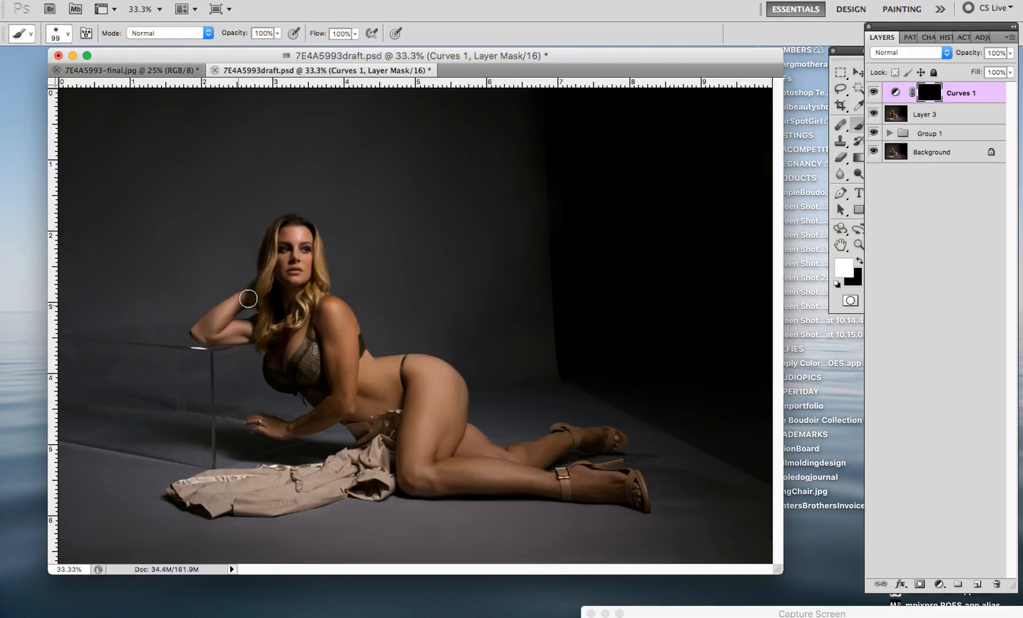
# - Toggle the Curves 1 layer's visibility to compare the darkened forearm at close range
pyautogui.click(859, 245)
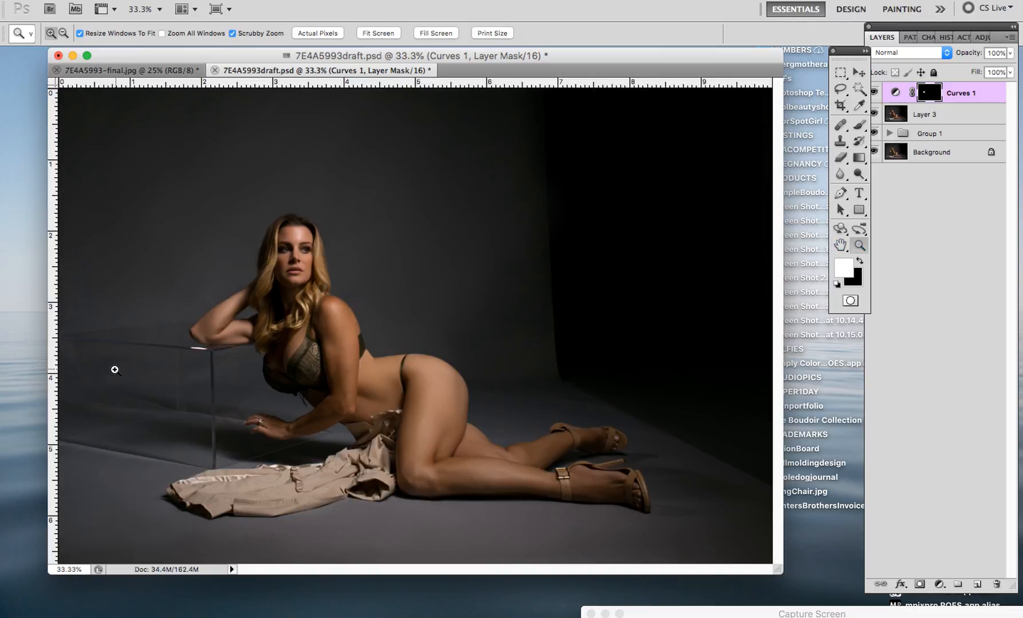
pyautogui.click(272, 311)
pyautogui.click(405, 314)
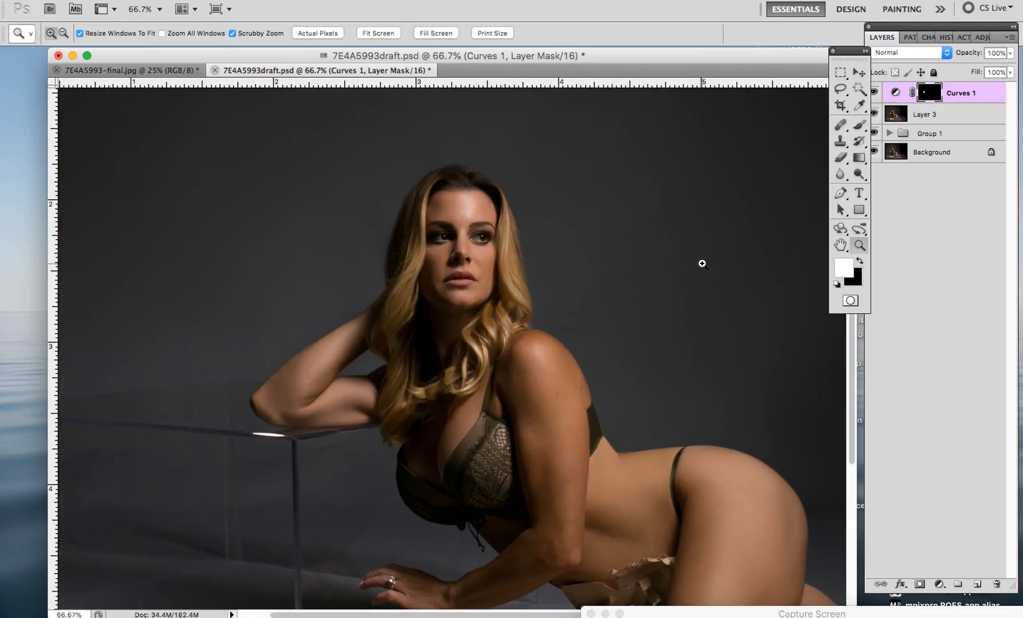
pyautogui.click(874, 94)
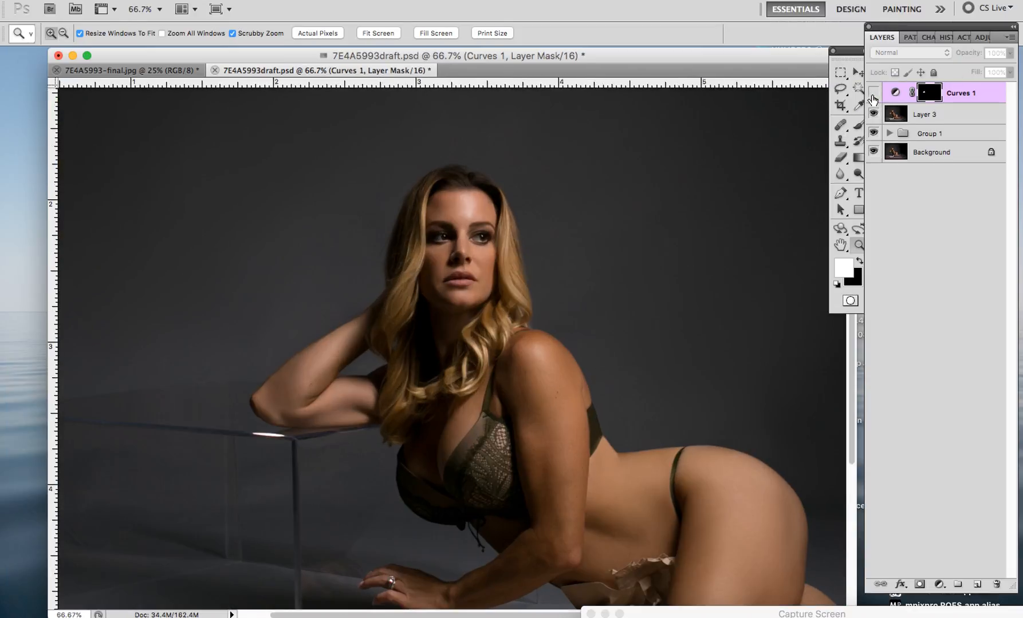
pyautogui.click(874, 95)
pyautogui.click(873, 94)
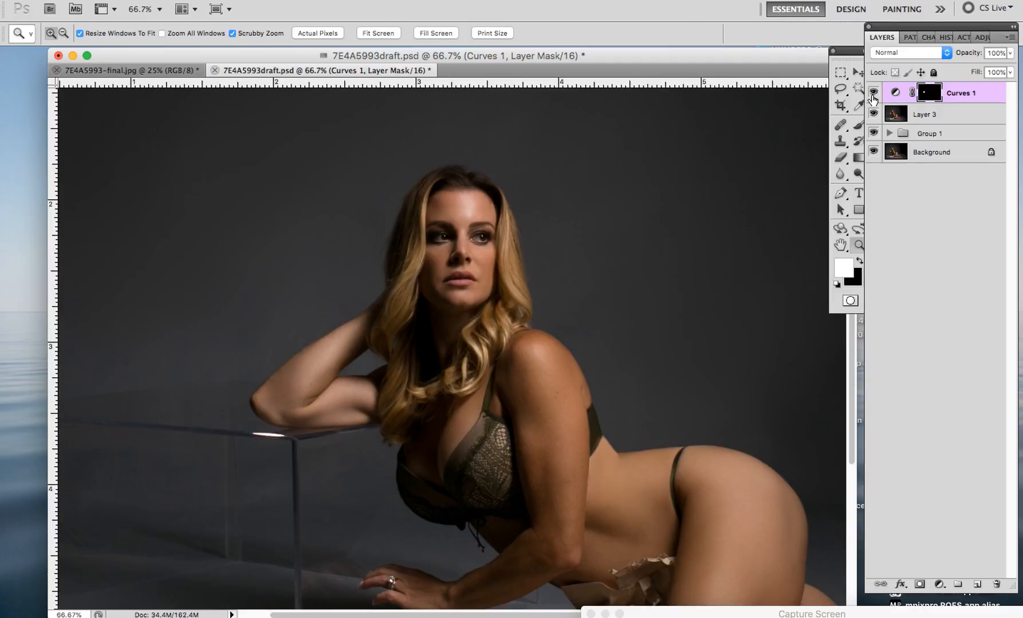
pyautogui.click(873, 94)
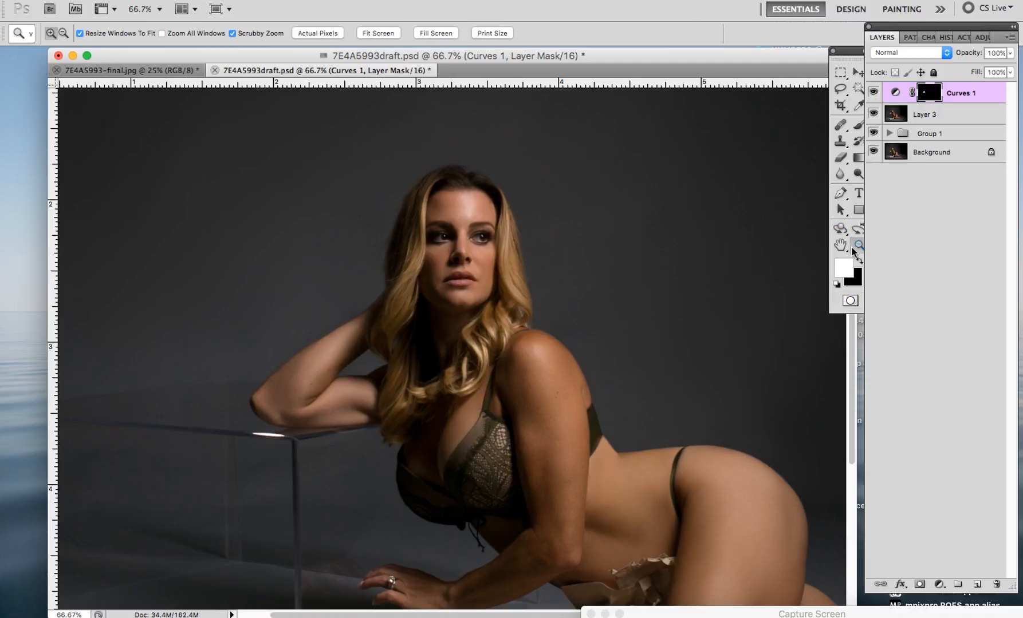
# - Add a second Curves adjustment layer with the RGB point at input 72 and output 80, and invert its mask to black
pyautogui.keyDown('alt'); pyautogui.click(619, 315); pyautogui.keyUp('alt')
pyautogui.keyDown('alt'); pyautogui.click(282, 504); pyautogui.keyUp('alt')
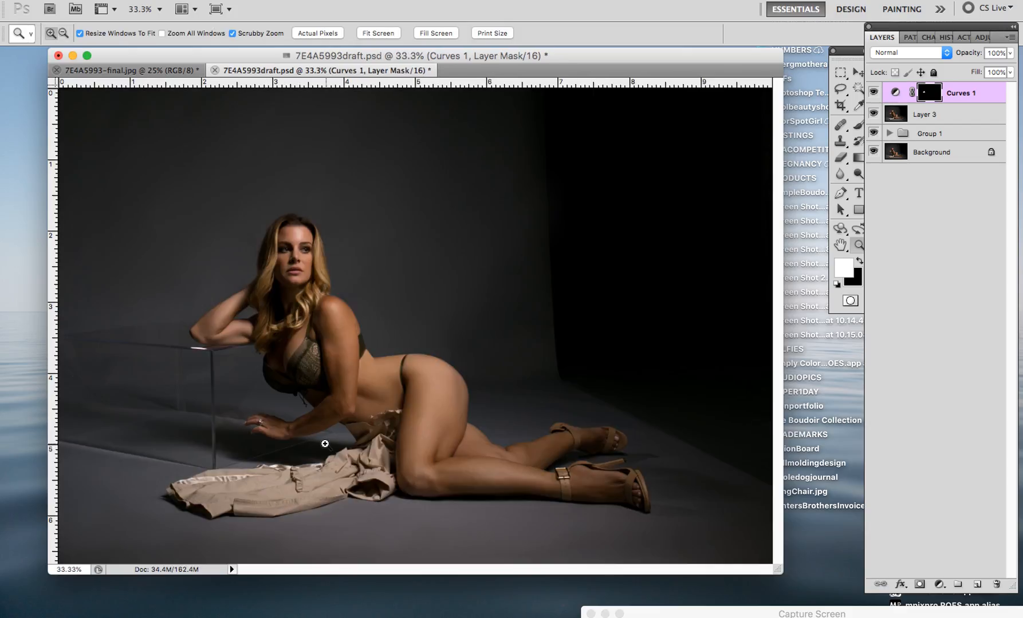
pyautogui.click(325, 443)
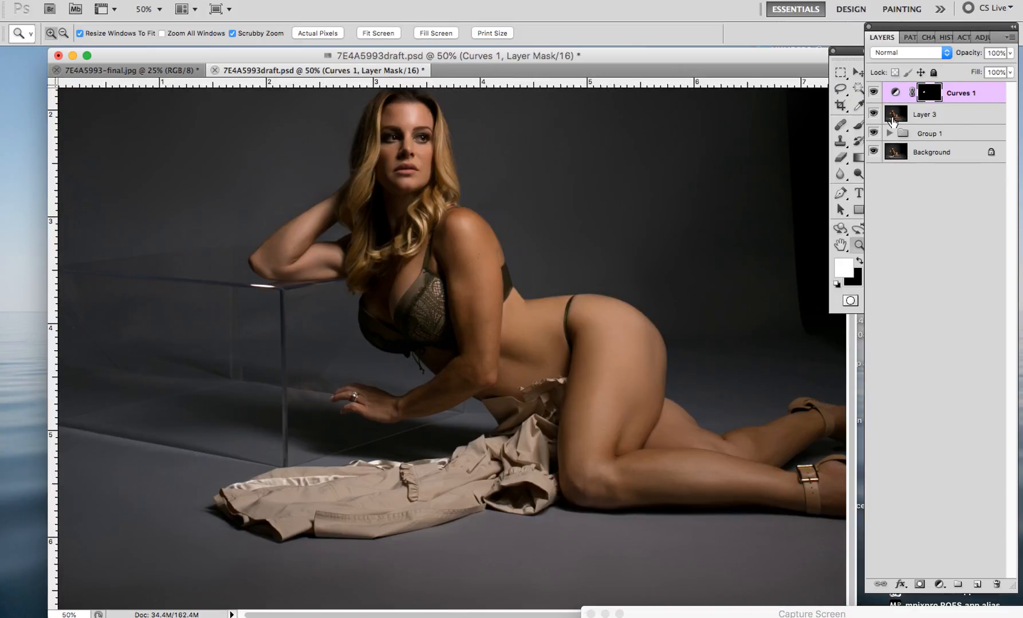
pyautogui.click(981, 37)
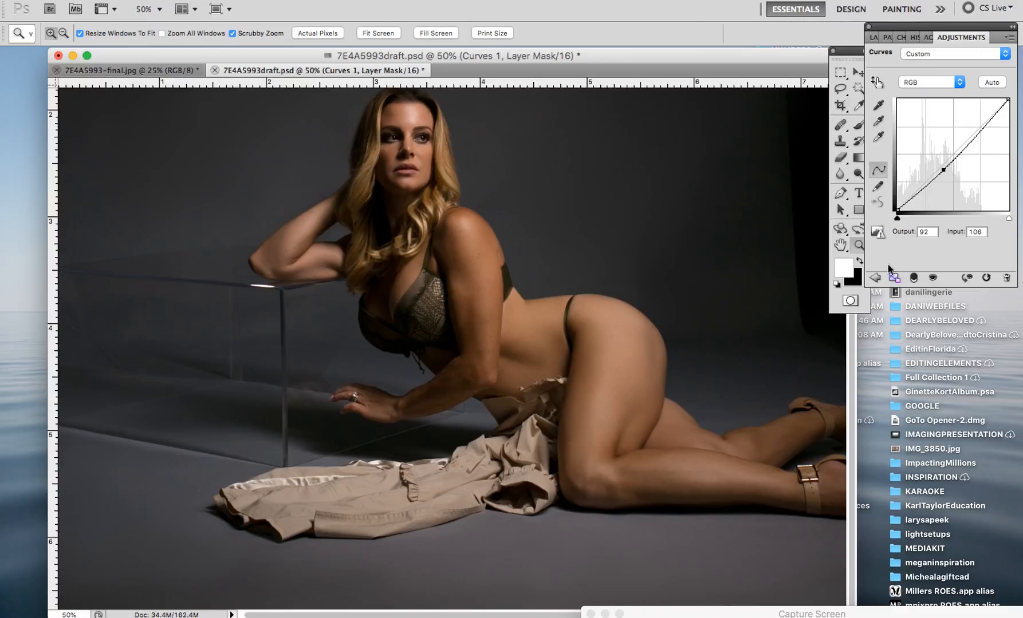
pyautogui.click(876, 278)
pyautogui.click(949, 80)
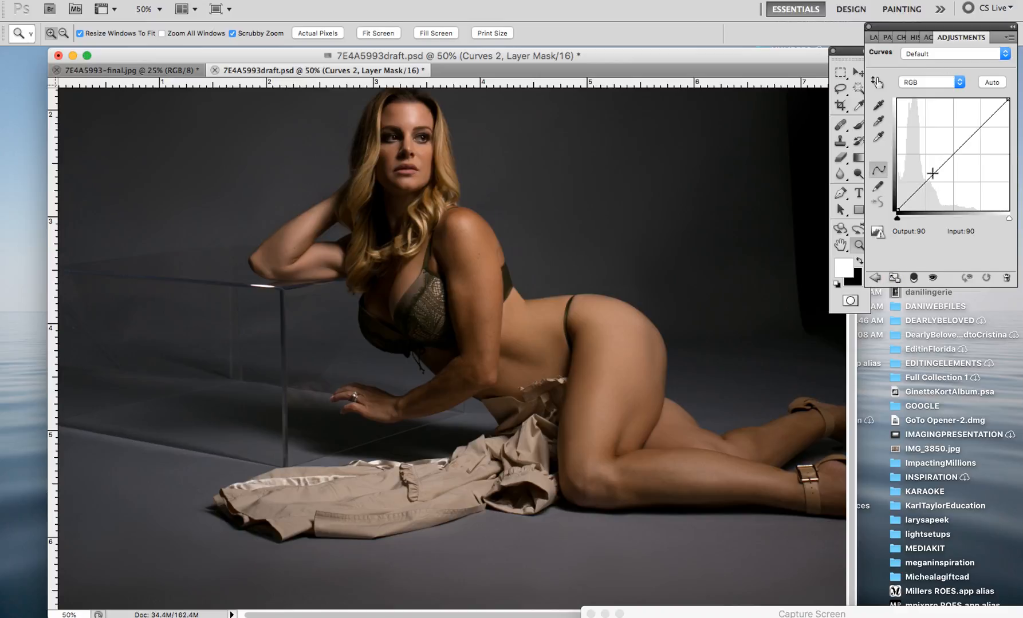
pyautogui.moveTo(927, 172); pyautogui.dragTo(929, 174)
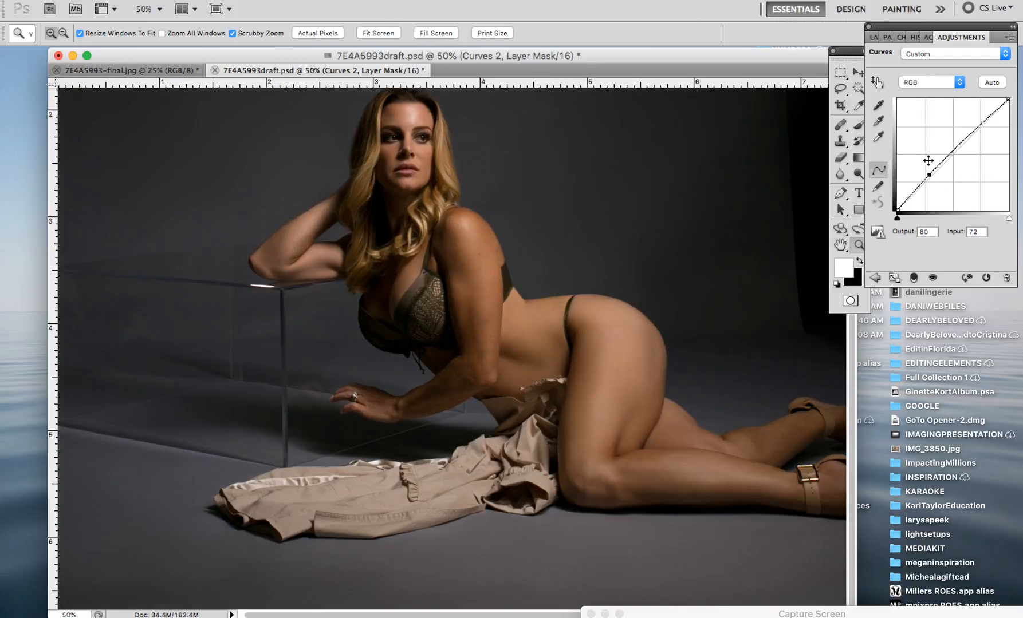
# - Paint white on the Curves 2 mask over the model's supporting arm, from the hand up to the shoulder
pyautogui.click(873, 37)
pyautogui.click(859, 126)
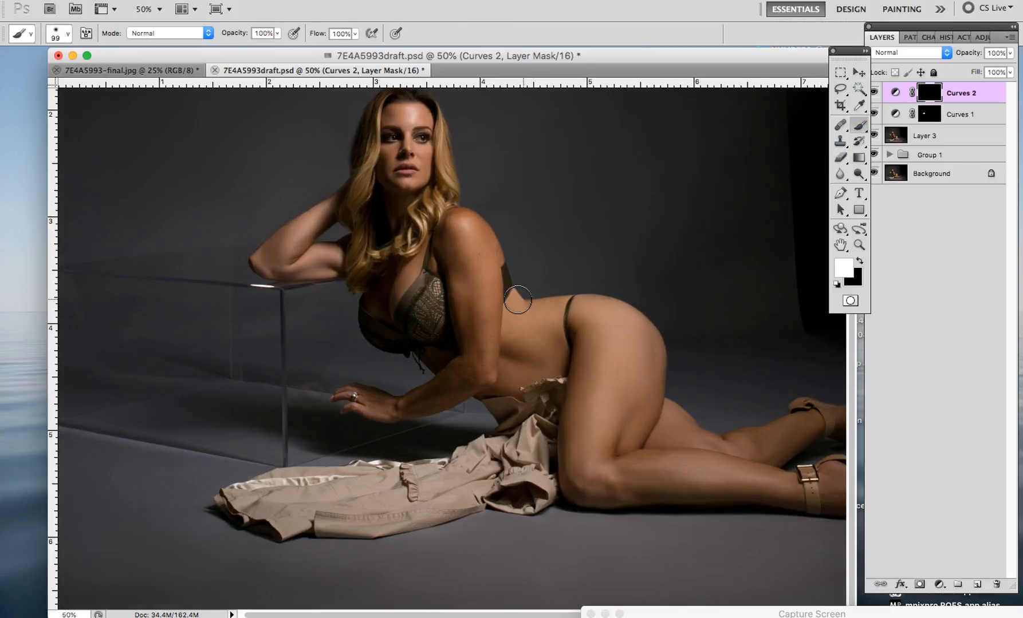
pyautogui.moveTo(485, 337)
pyautogui.mouseDown()
pyautogui.moveTo(486, 372)
pyautogui.moveTo(441, 404)
pyautogui.moveTo(412, 410)
pyautogui.moveTo(499, 329)
pyautogui.moveTo(413, 408)
pyautogui.moveTo(370, 418)
pyautogui.mouseUp()
pyautogui.moveTo(507, 302)
pyautogui.mouseDown()
pyautogui.moveTo(488, 347)
pyautogui.moveTo(470, 292)
pyautogui.moveTo(477, 354)
pyautogui.moveTo(461, 231)
pyautogui.moveTo(474, 237)
pyautogui.mouseUp()
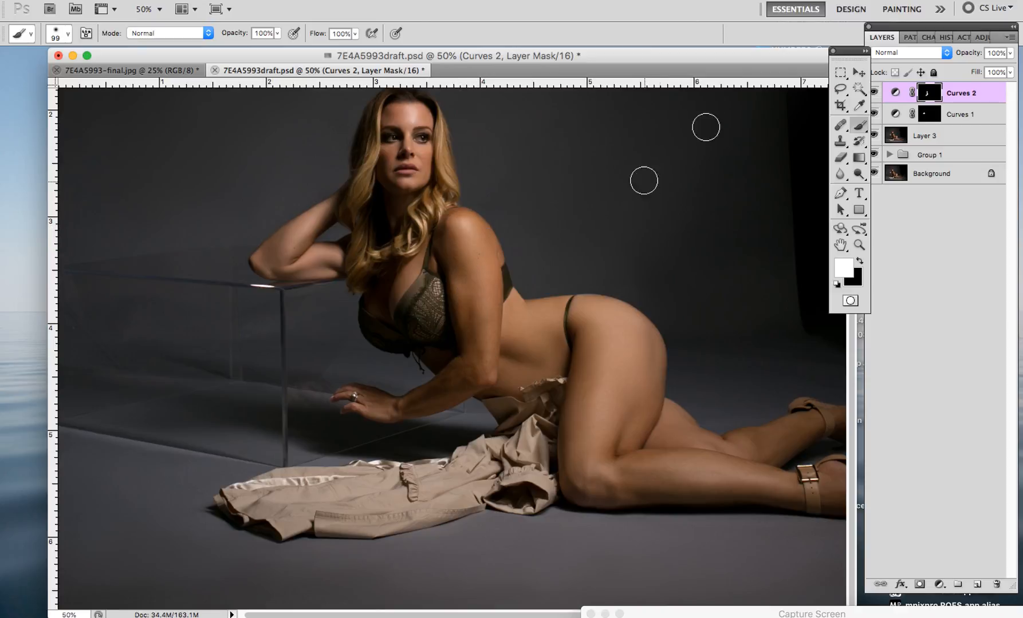
# - Toggle the Curves 2 layer's visibility to compare the brightened arm
pyautogui.click(872, 93)
pyautogui.click(871, 95)
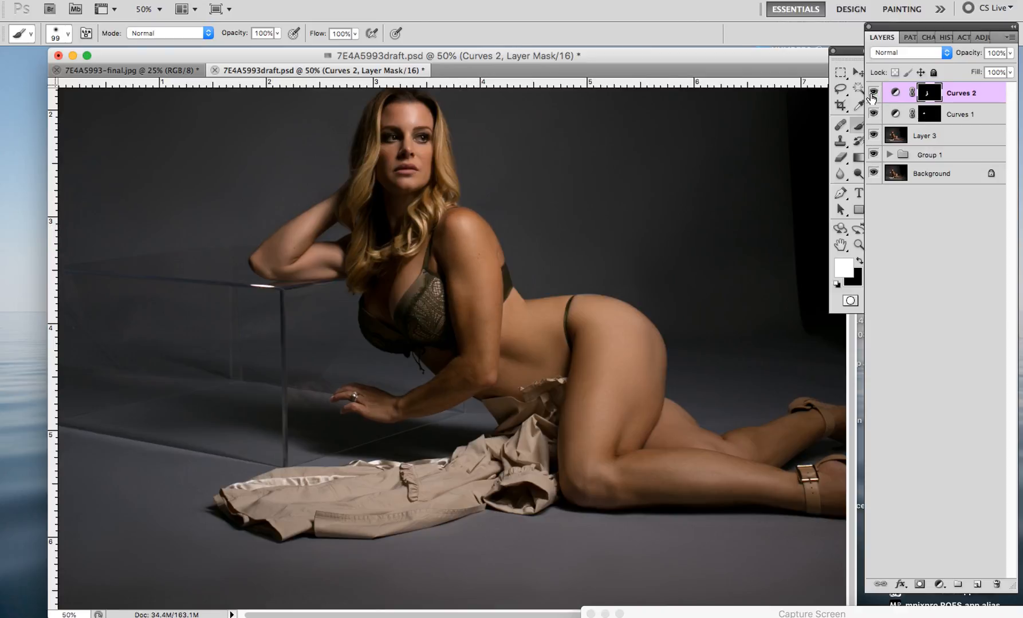
pyautogui.click(871, 94)
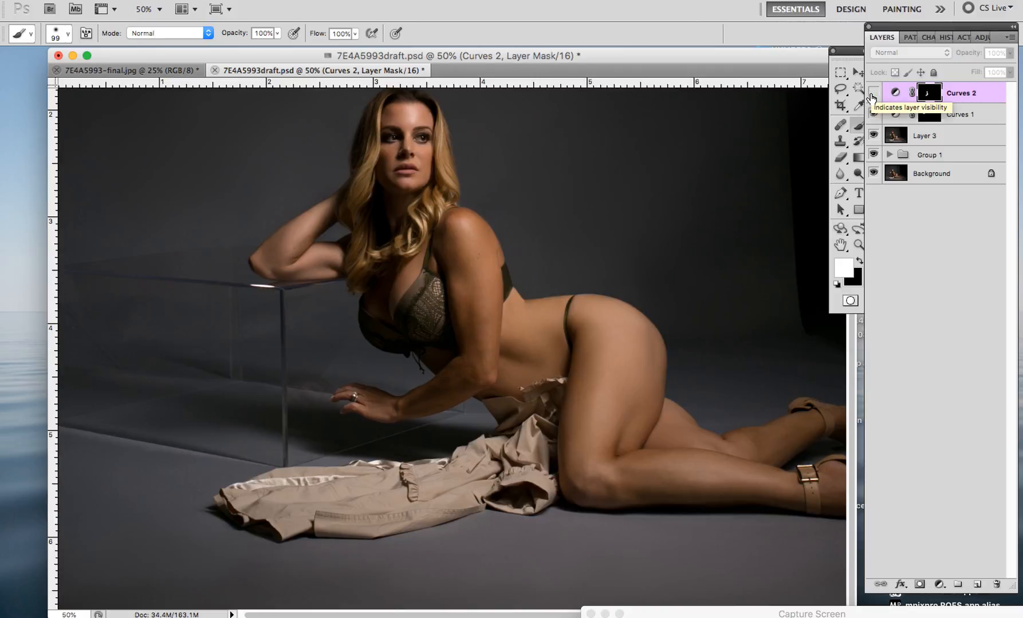
pyautogui.click(871, 94)
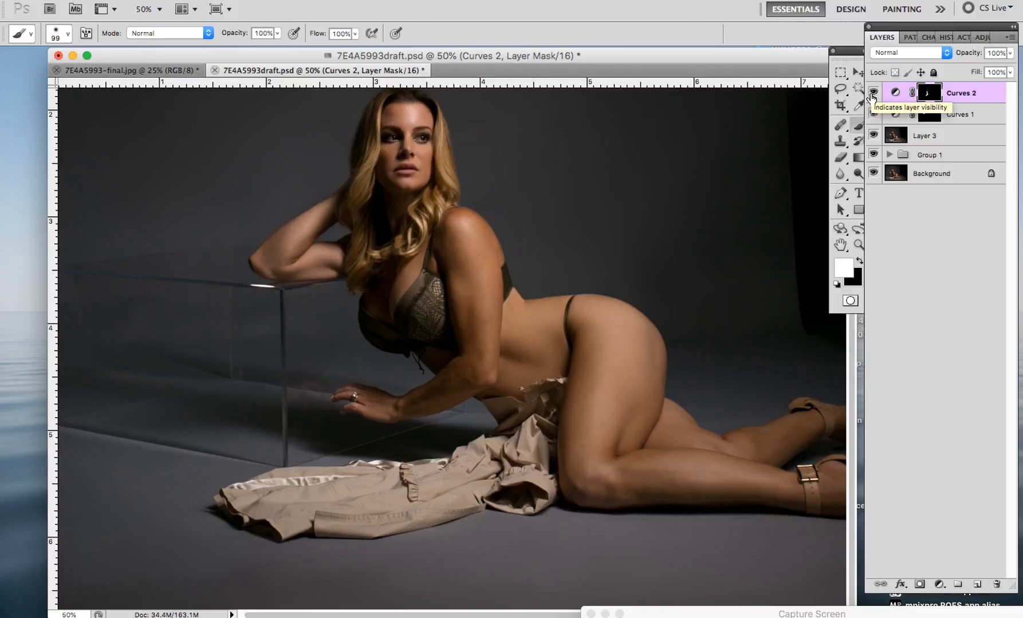
# - Add a third Curves adjustment layer with the RGB point at input 43 and output 56, and invert its mask to black
pyautogui.click(859, 246)
pyautogui.rightClick(572, 292)
pyautogui.click(655, 281)
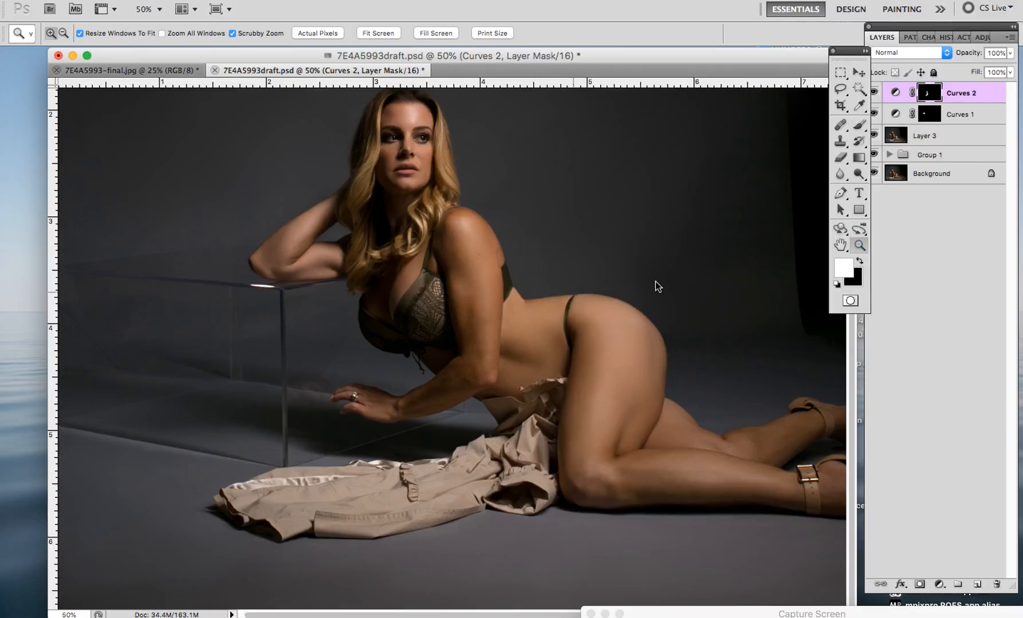
pyautogui.click(838, 248)
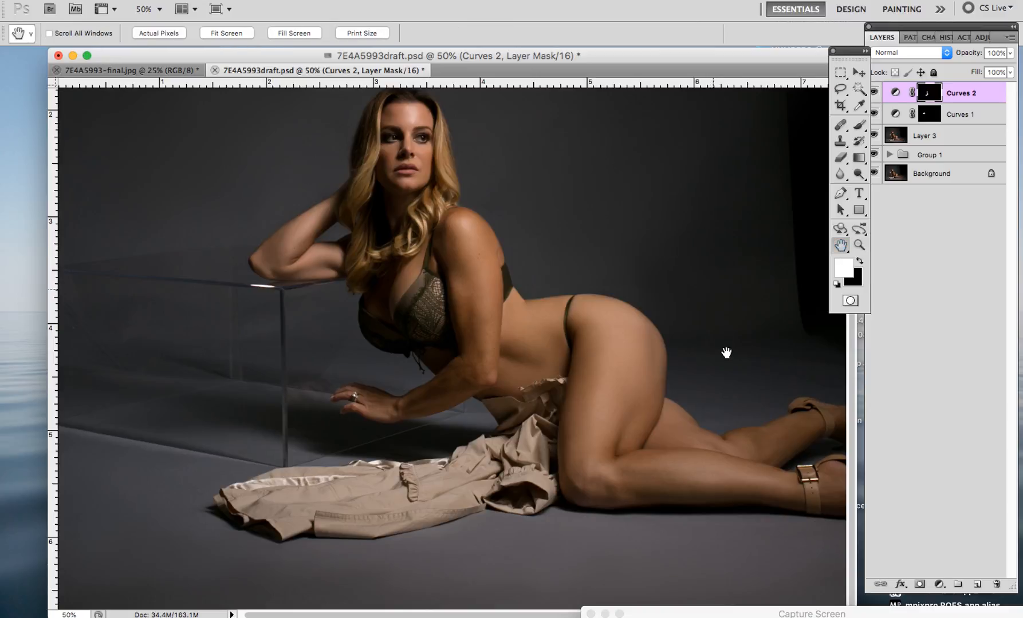
pyautogui.scroll(3, 726, 354)
pyautogui.click(981, 37)
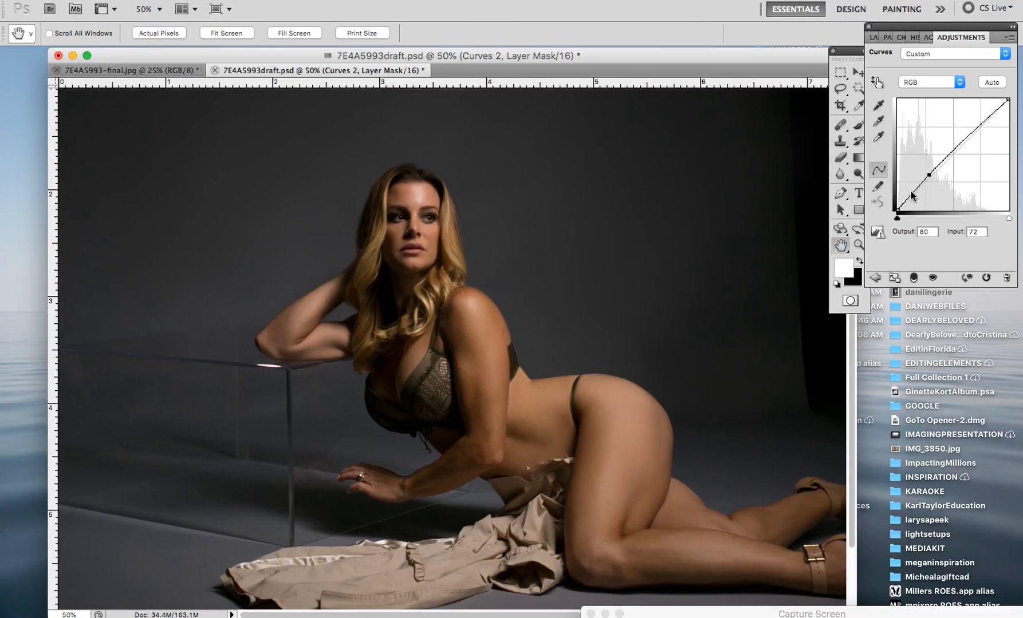
pyautogui.click(875, 278)
pyautogui.click(949, 83)
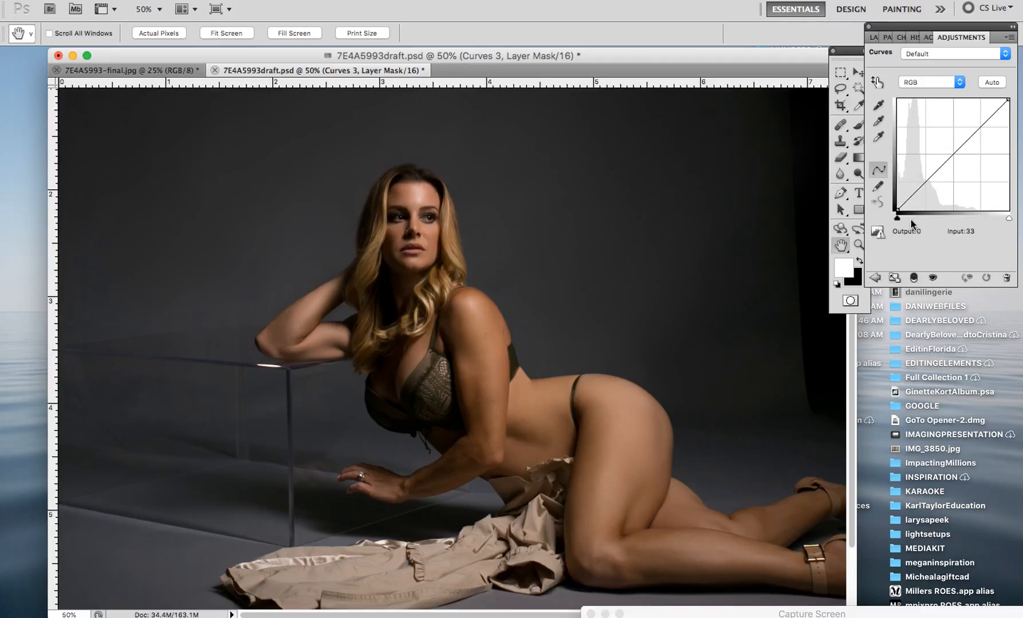
pyautogui.click(915, 186)
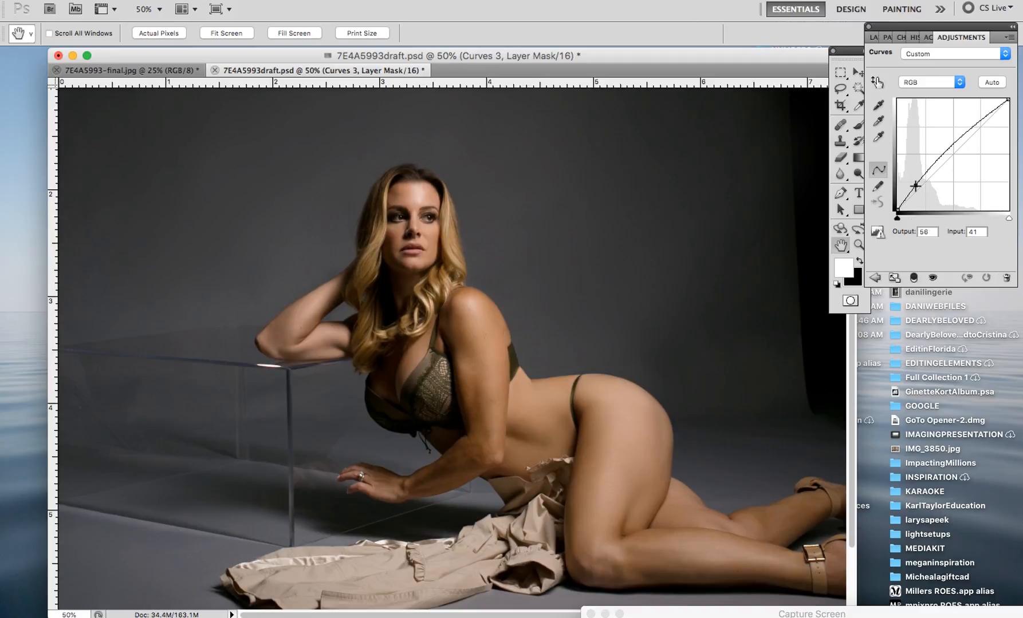
pyautogui.moveTo(915, 186); pyautogui.dragTo(916, 185)
pyautogui.press('super+i')
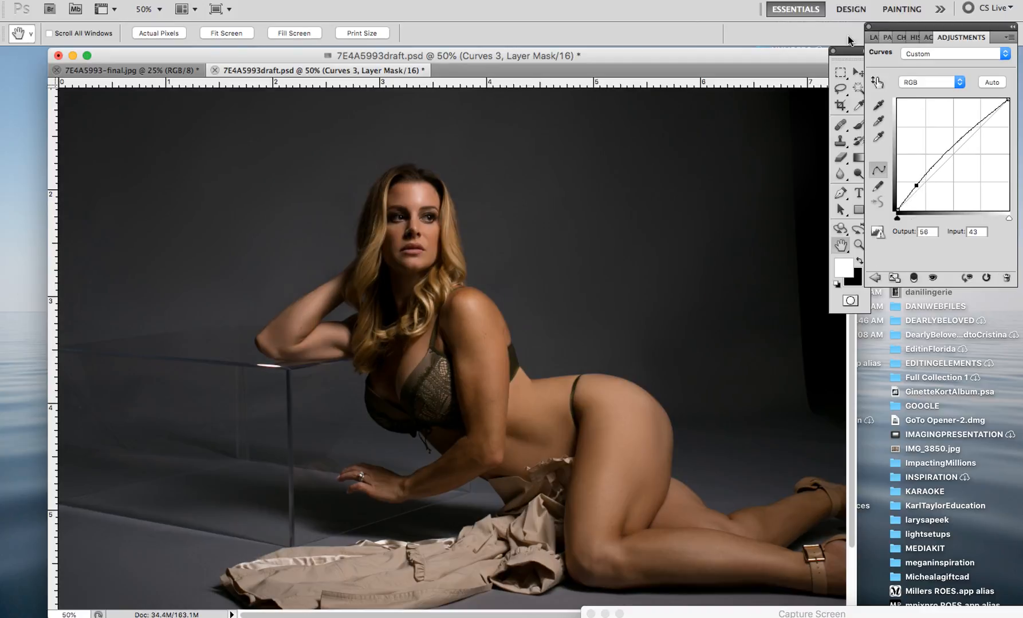
# - Paint white on the Curves 3 mask over the hair beside the face, and lower the layer's opacity to 73%
pyautogui.press('b')
pyautogui.moveTo(435, 227)
pyautogui.mouseDown()
pyautogui.moveTo(401, 196)
pyautogui.moveTo(408, 258)
pyautogui.moveTo(401, 252)
pyautogui.moveTo(420, 260)
pyautogui.moveTo(430, 242)
pyautogui.moveTo(428, 209)
pyautogui.moveTo(424, 190)
pyautogui.moveTo(402, 210)
pyautogui.moveTo(401, 246)
pyautogui.moveTo(417, 241)
pyautogui.moveTo(413, 311)
pyautogui.moveTo(430, 279)
pyautogui.moveTo(437, 218)
pyautogui.moveTo(415, 184)
pyautogui.moveTo(387, 204)
pyautogui.moveTo(371, 347)
pyautogui.moveTo(378, 317)
pyautogui.moveTo(508, 189)
pyautogui.moveTo(410, 319)
pyautogui.moveTo(387, 382)
pyautogui.moveTo(421, 312)
pyautogui.mouseUp()
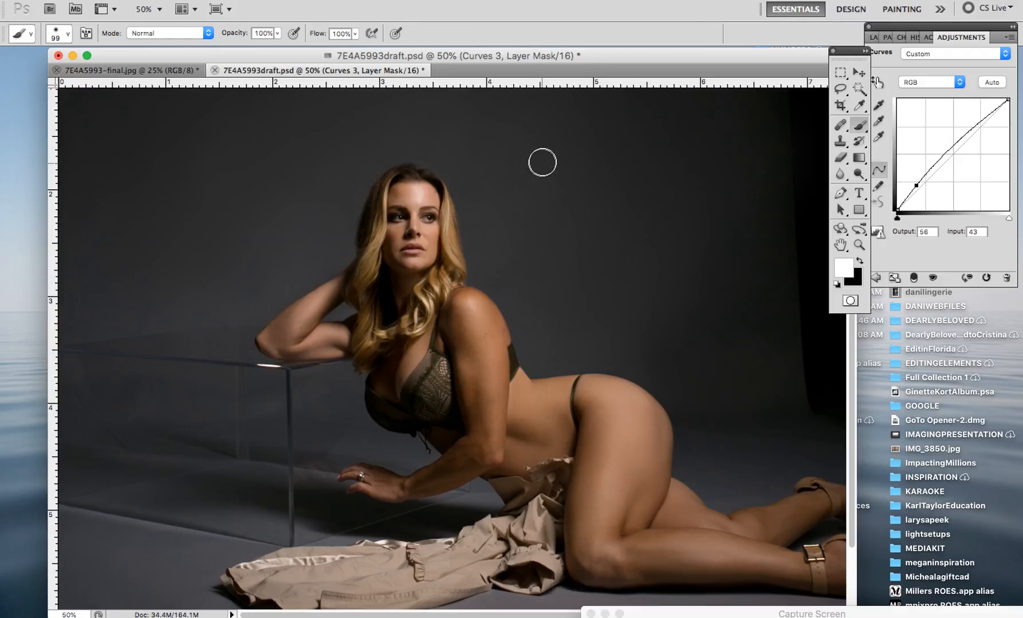
pyautogui.click(873, 37)
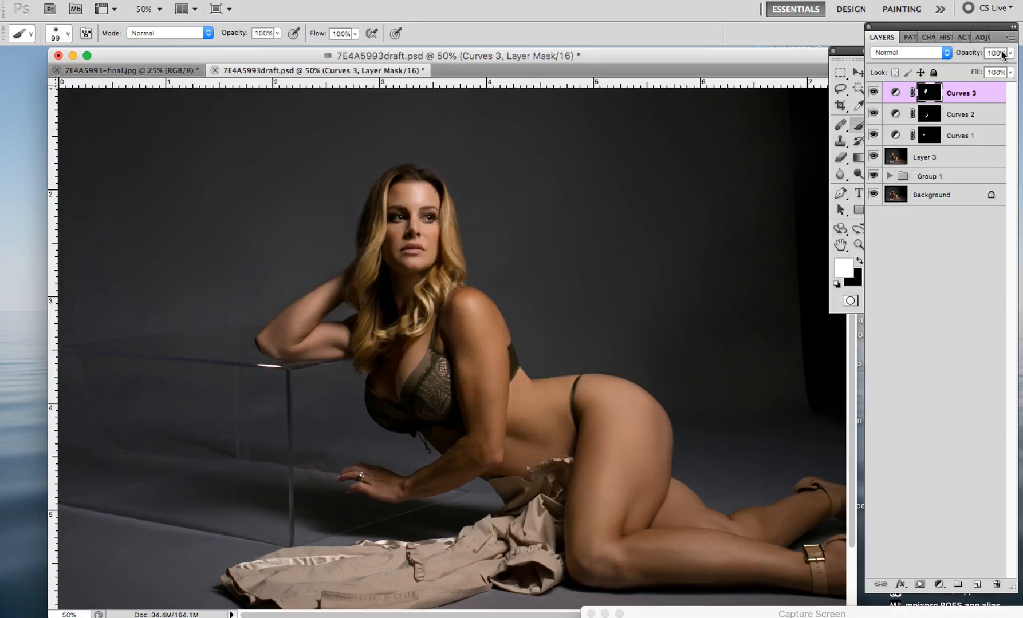
pyautogui.moveTo(1010, 58); pyautogui.dragTo(989, 70)
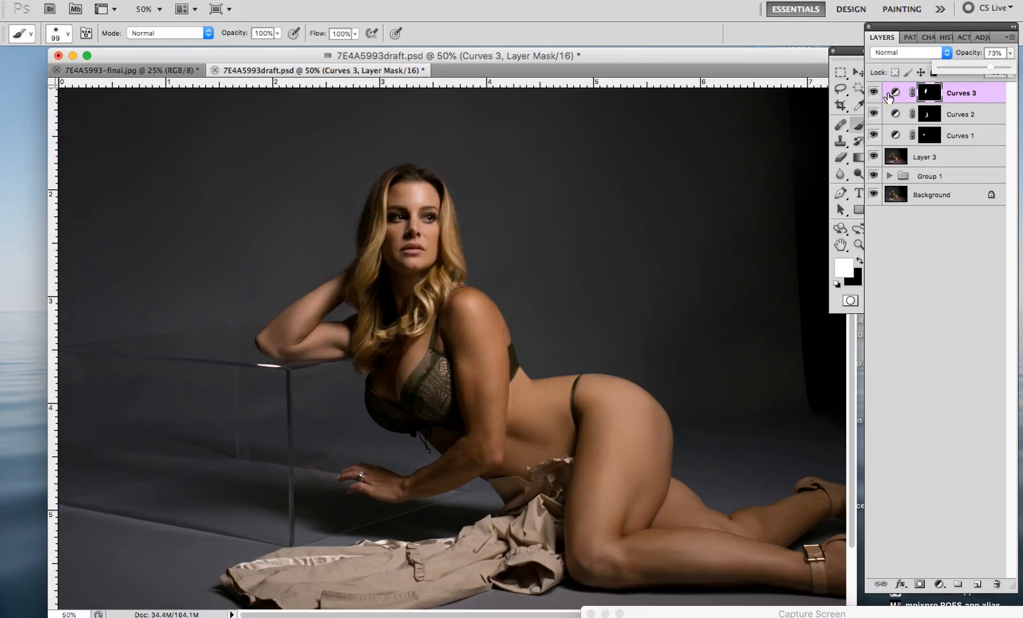
# - Group the three Curves layers and toggle the group's visibility to compare the tonal adjustments
pyautogui.keyDown('shift'); pyautogui.click(966, 136); pyautogui.keyUp('shift')
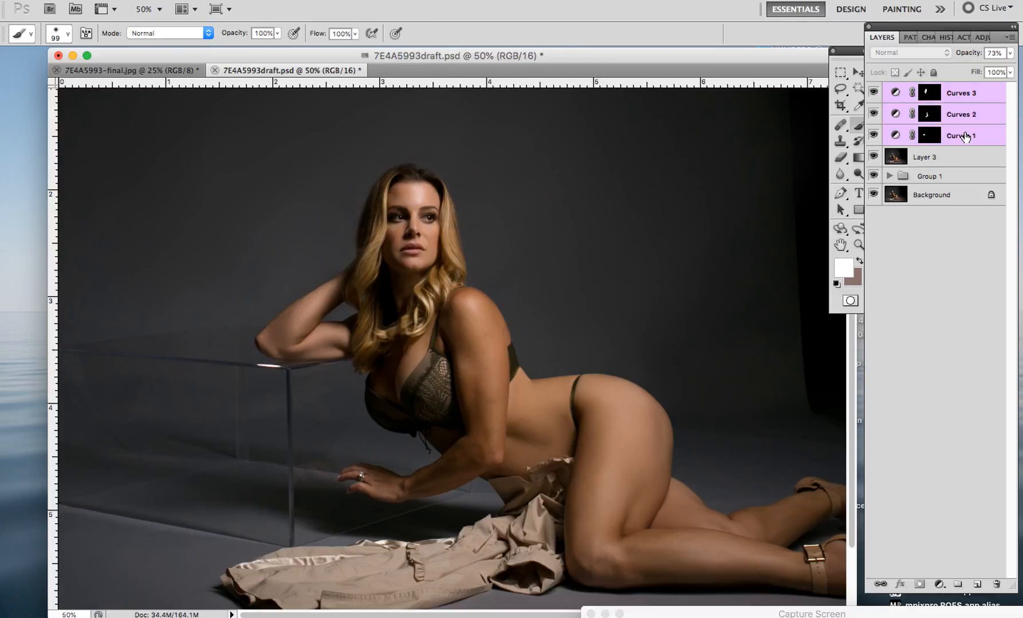
pyautogui.press('super+g')
pyautogui.click(873, 90)
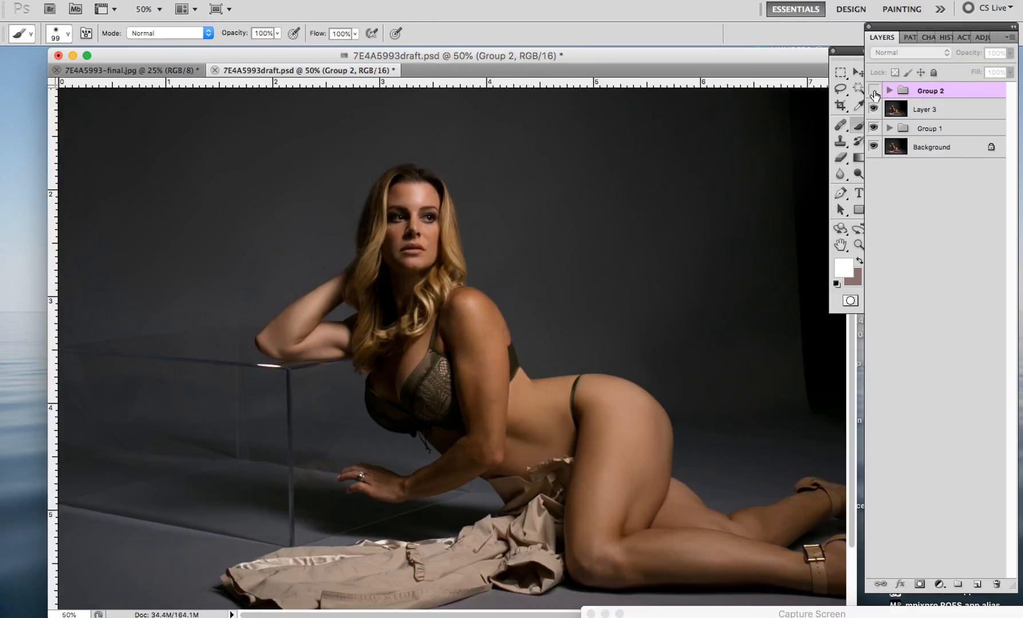
pyautogui.click(873, 90)
pyautogui.click(874, 91)
pyautogui.click(873, 91)
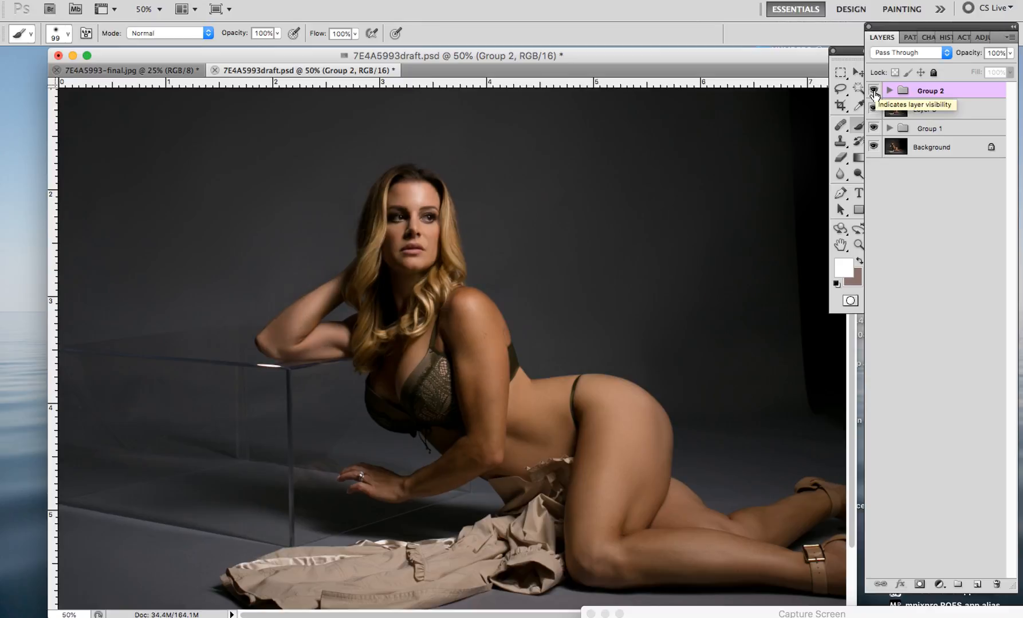
pyautogui.click(873, 91)
pyautogui.click(873, 91)
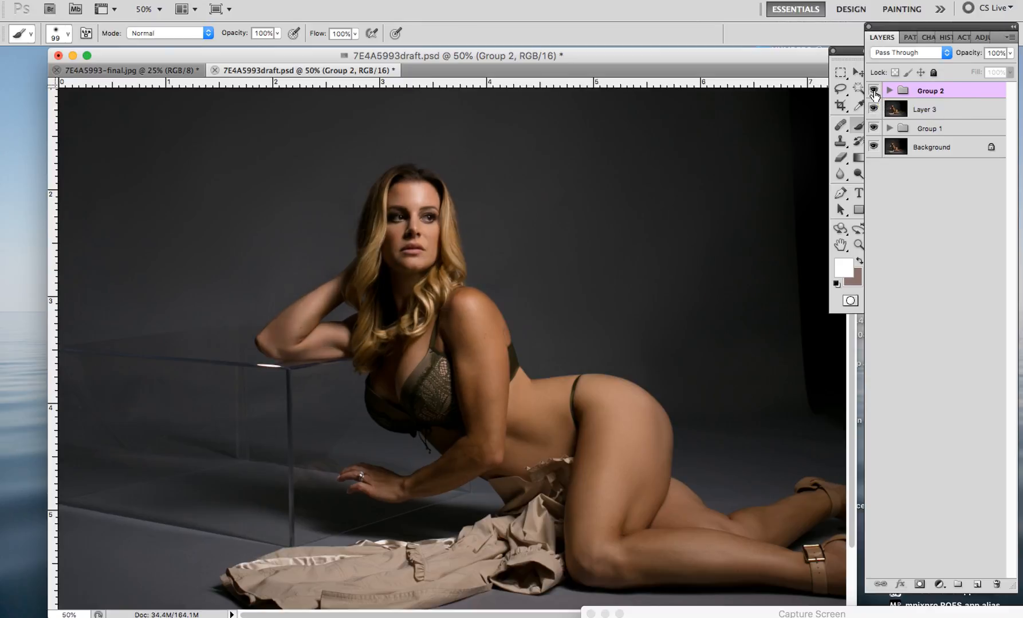
# - Expand Group 2 to list its Curves layers with the whole portrait in view
pyautogui.click(859, 246)
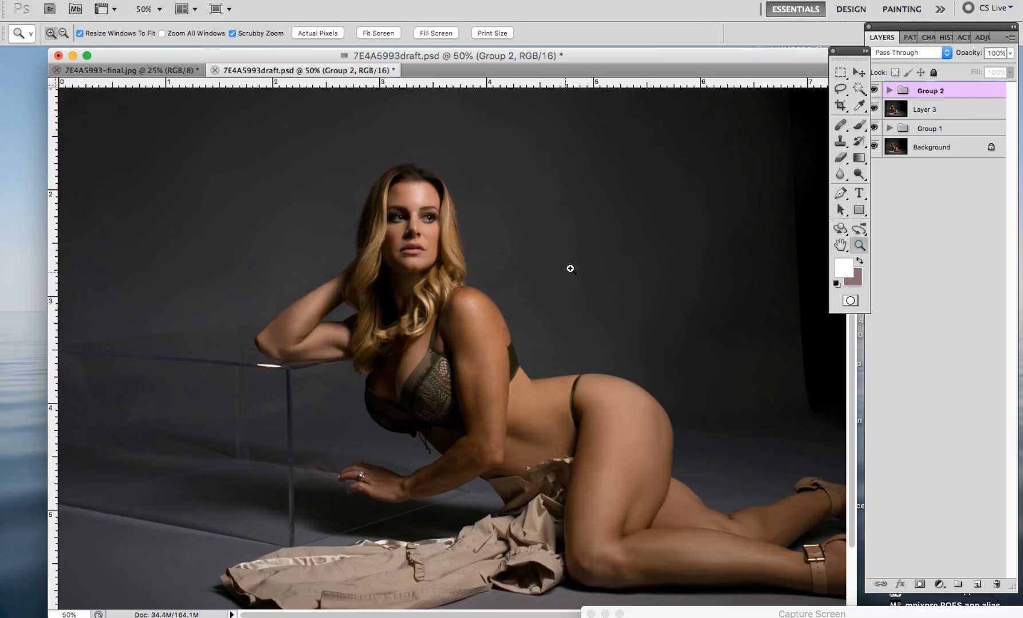
pyautogui.keyDown('alt'); pyautogui.click(569, 268); pyautogui.keyUp('alt')
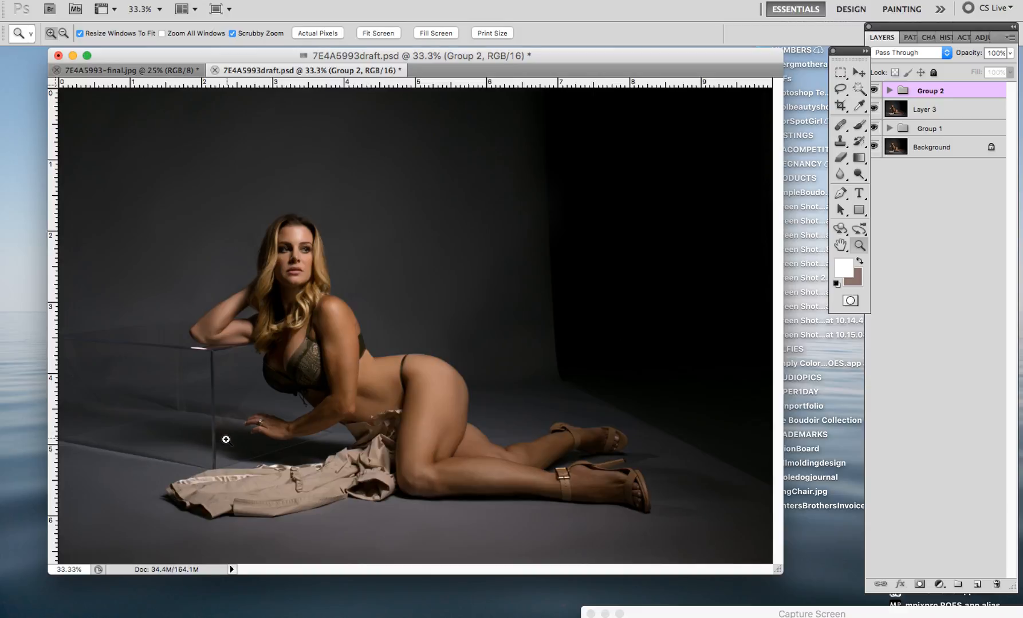
pyautogui.click(897, 103)
pyautogui.click(893, 98)
pyautogui.click(889, 91)
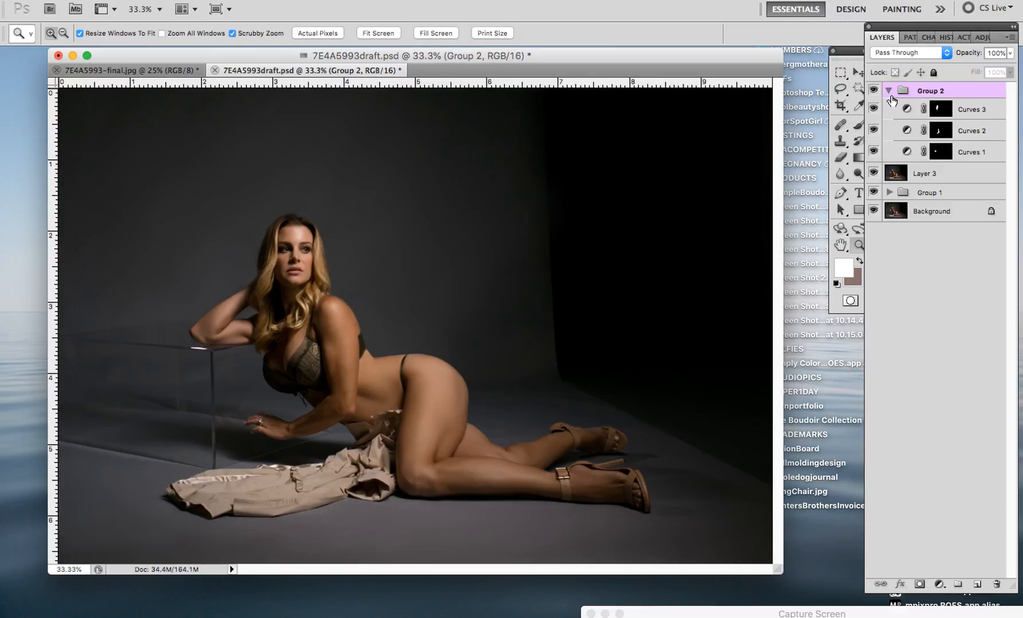
# - Raise the Curves 3 layer's opacity to 83% and add a Brightness/Contrast adjustment layer above it with contrast 10
pyautogui.click(971, 110)
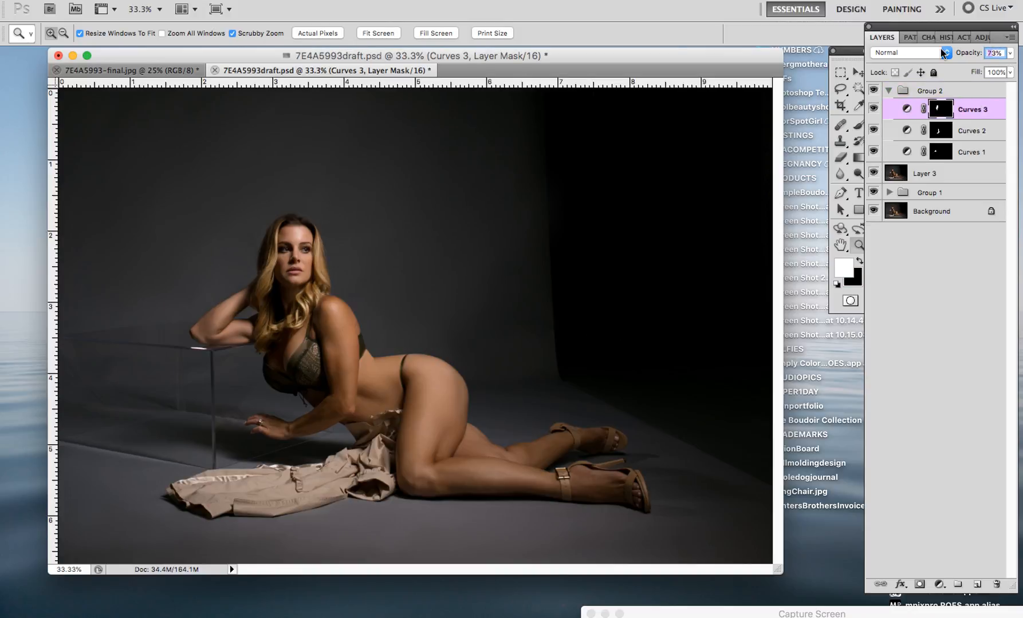
pyautogui.hotkey('shift', 'Up')
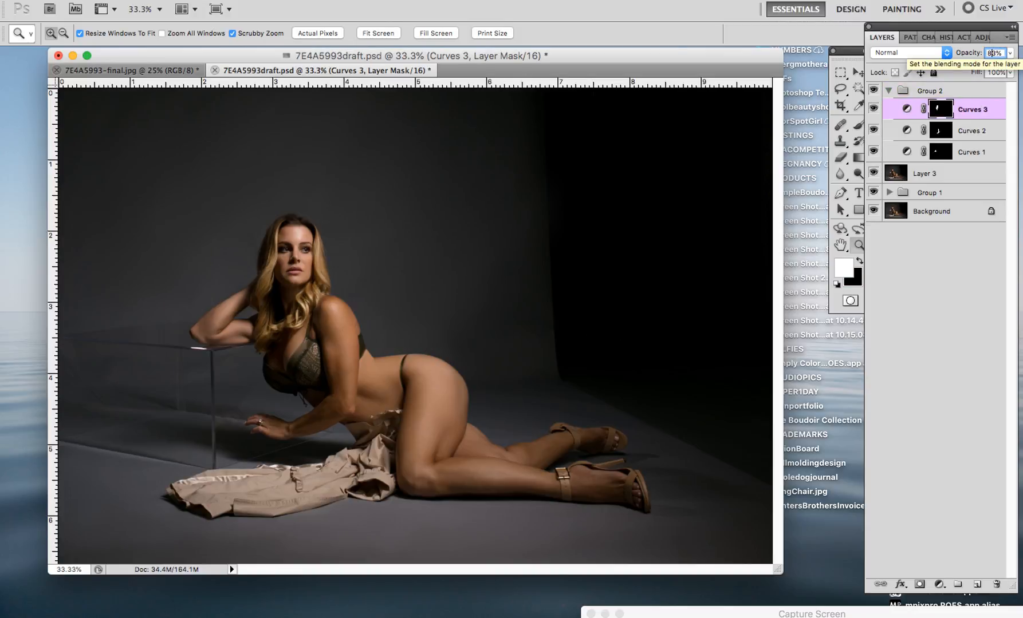
pyautogui.click(982, 38)
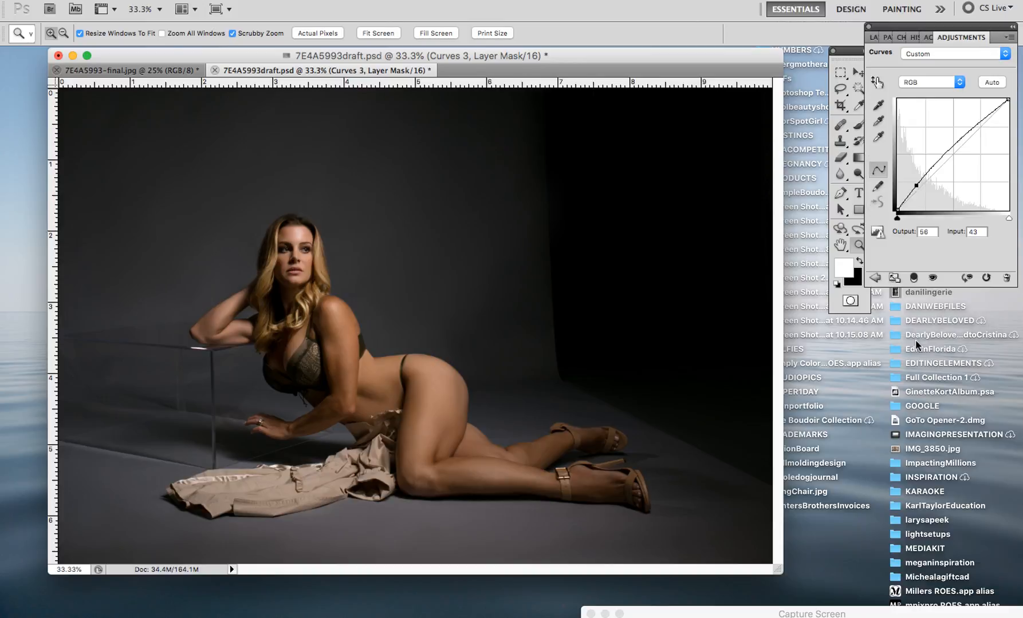
pyautogui.click(874, 279)
pyautogui.click(909, 82)
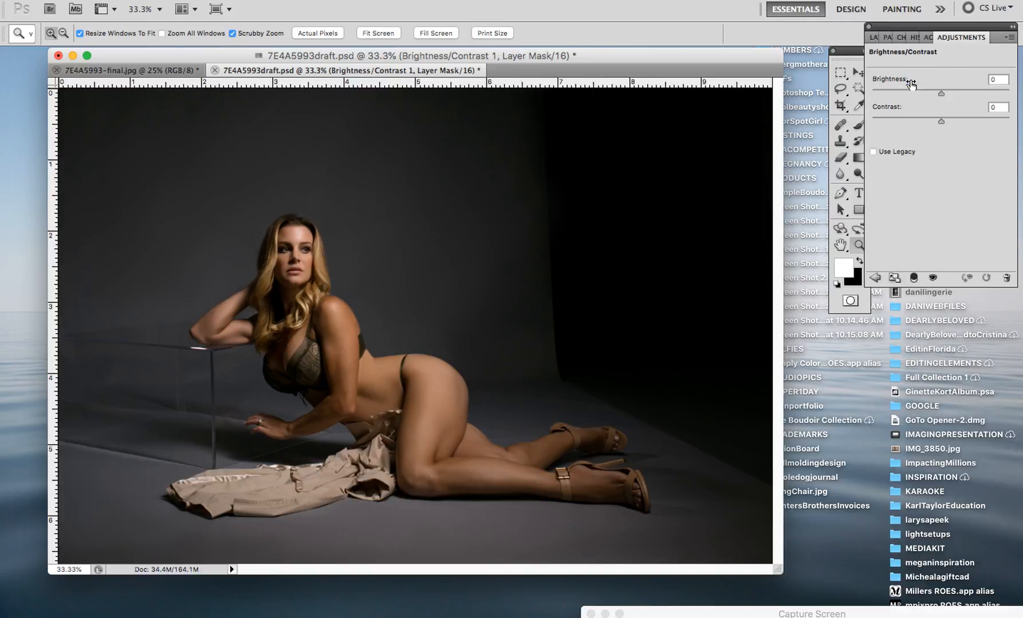
pyautogui.click(1001, 106)
pyautogui.write('10')
pyautogui.click(880, 278)
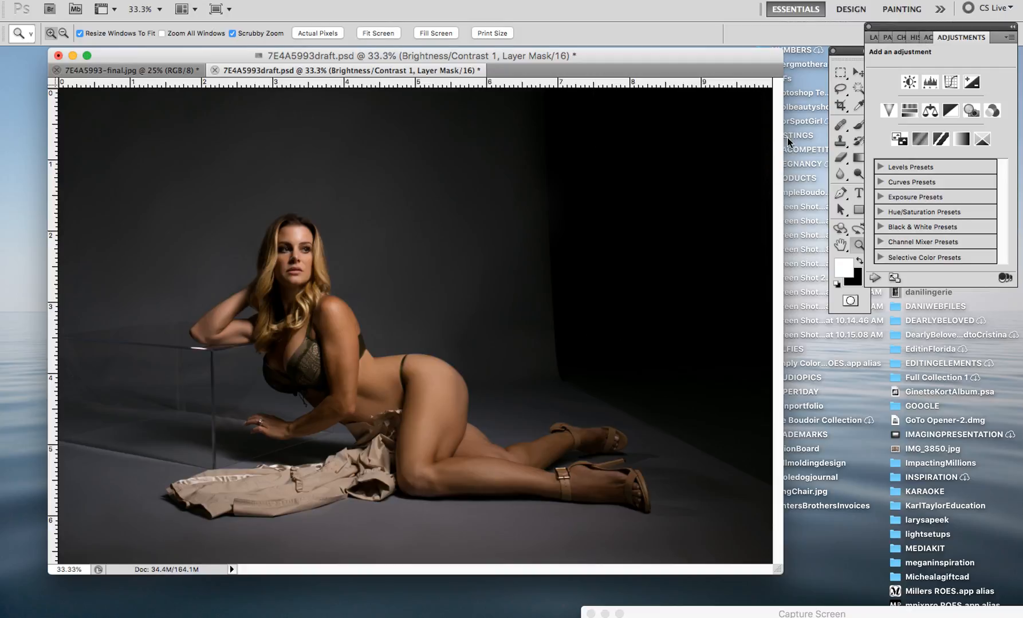
# - Collapse Group 2 in the layer stack and save the draft PSD
pyautogui.click(871, 37)
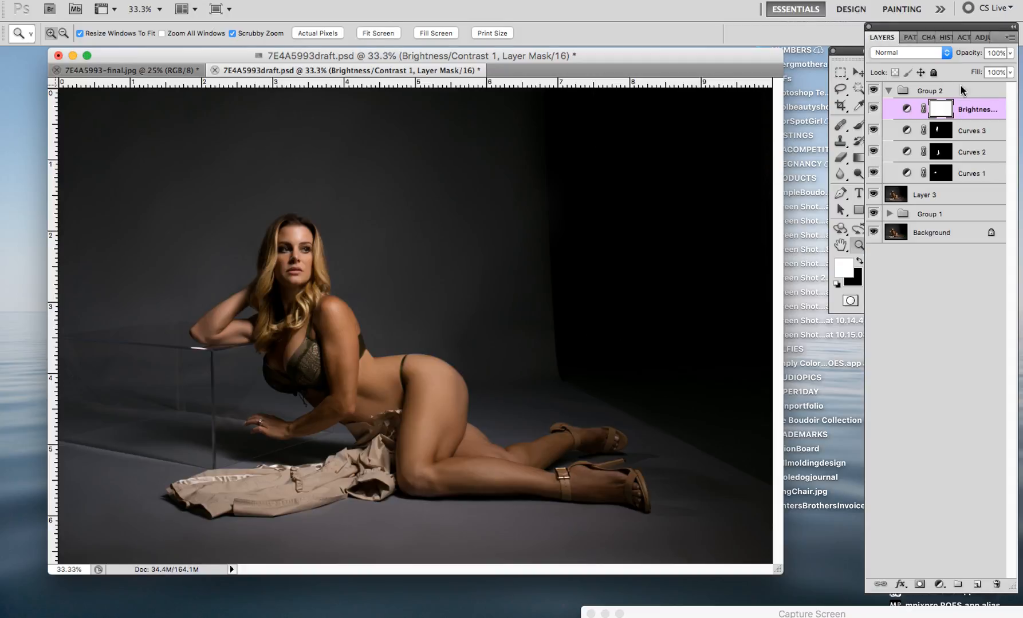
pyautogui.click(889, 89)
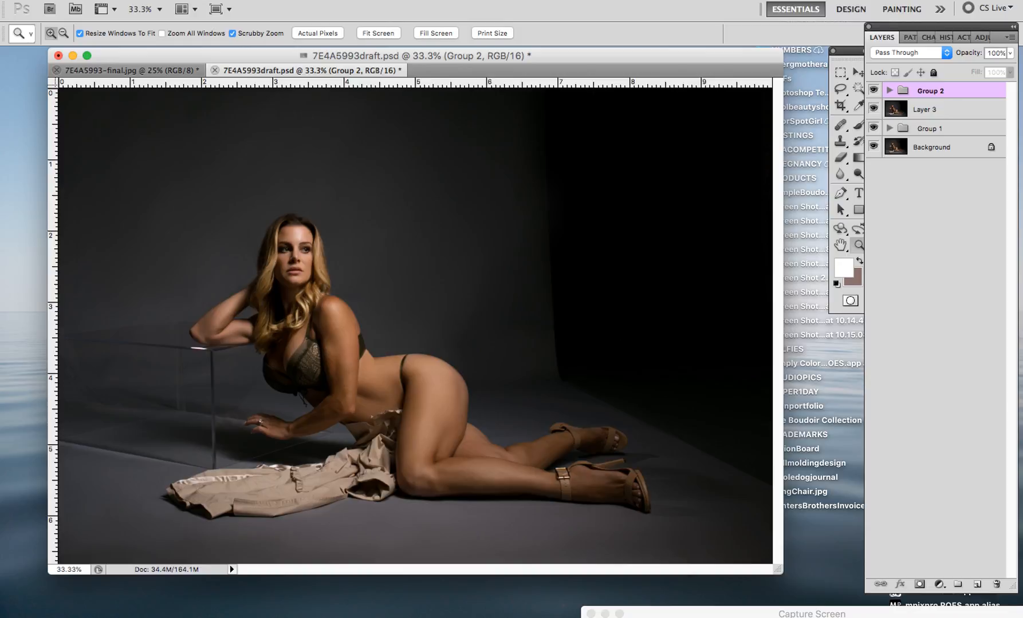
pyautogui.click(118, 0)
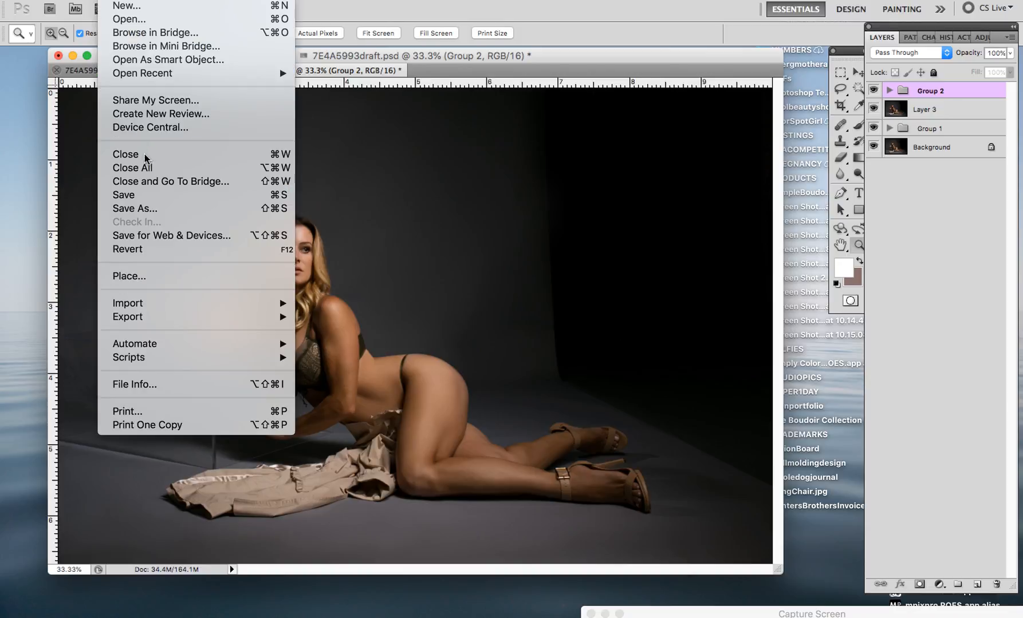
pyautogui.click(150, 200)
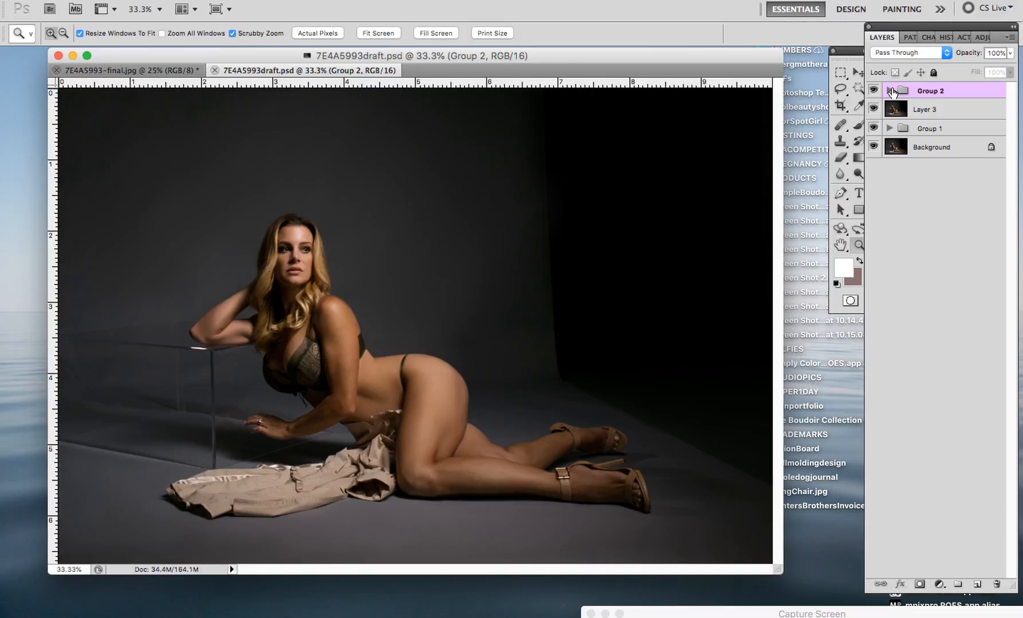
# - On Layer 3, draw a freehand Lasso selection around the woman's hips, thighs and lower legs
pyautogui.click(933, 112)
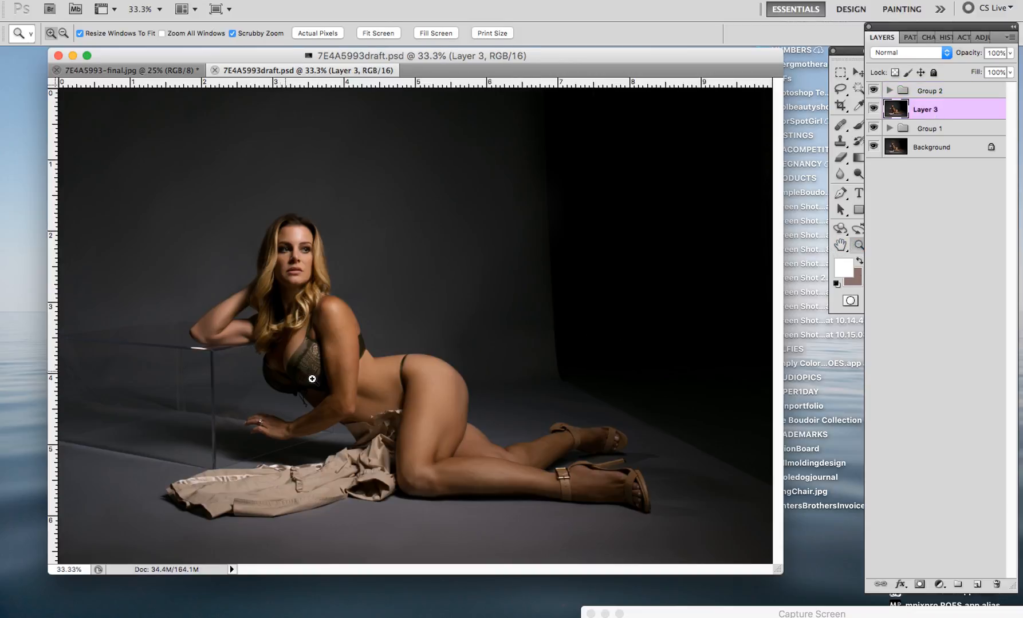
pyautogui.click(312, 379)
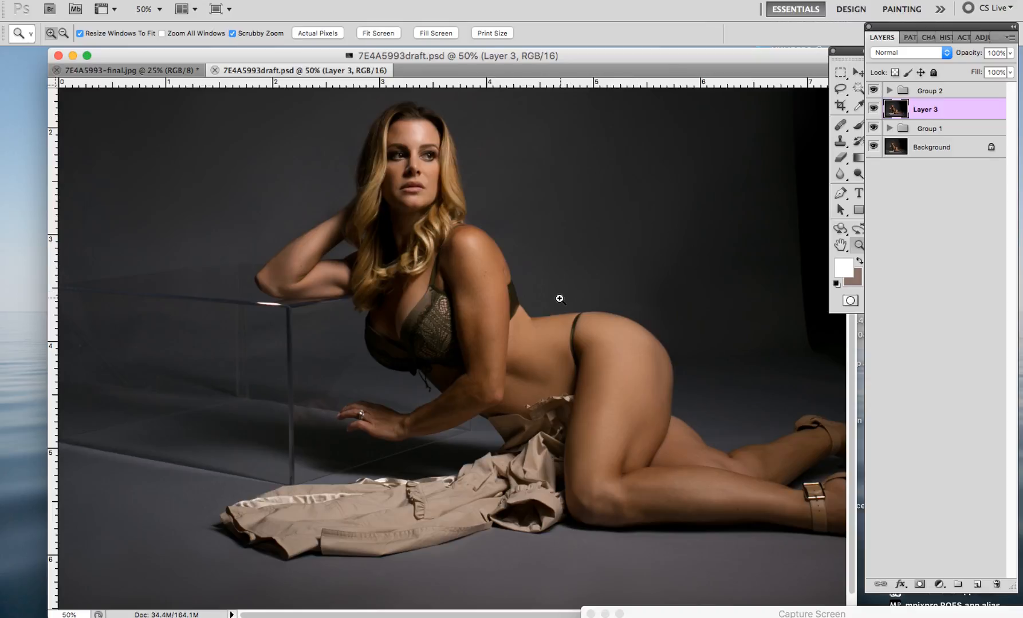
pyautogui.keyDown('alt'); pyautogui.click(559, 298); pyautogui.keyUp('alt')
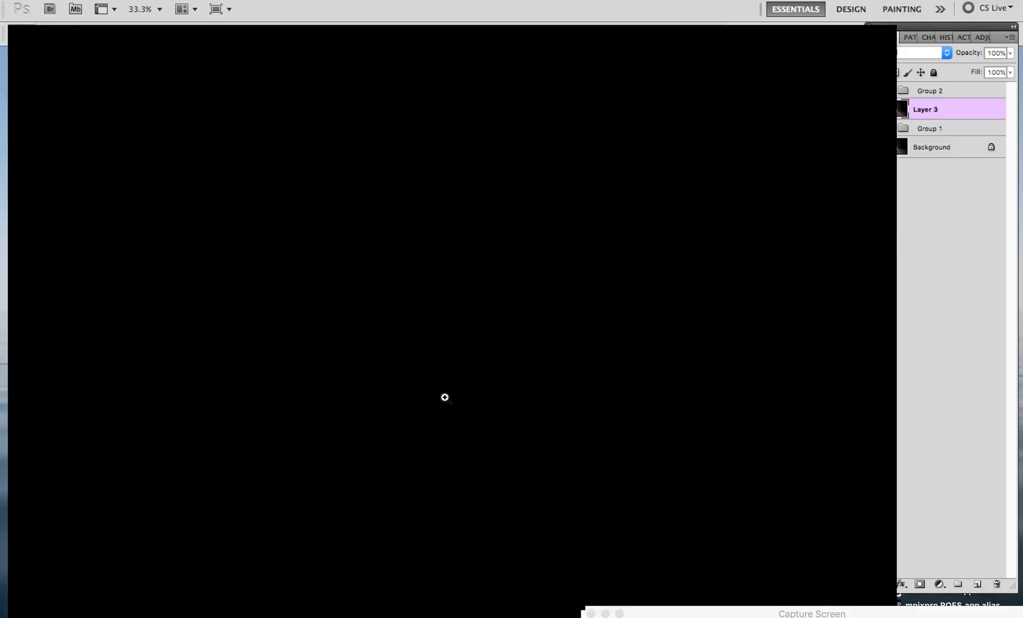
pyautogui.click(444, 397)
pyautogui.click(244, 298)
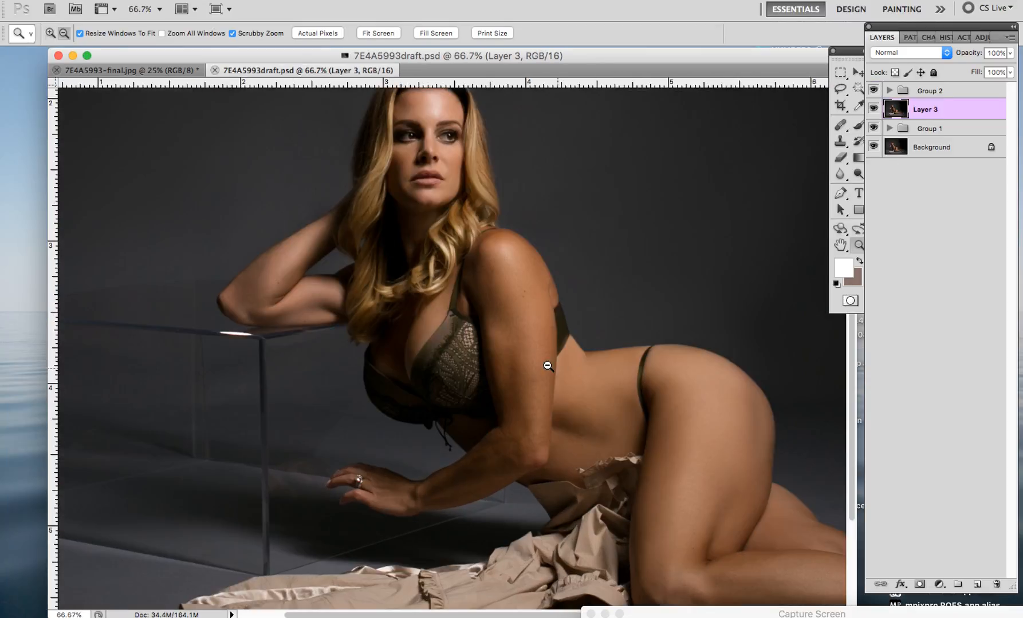
pyautogui.keyDown('alt'); pyautogui.click(562, 341); pyautogui.keyUp('alt')
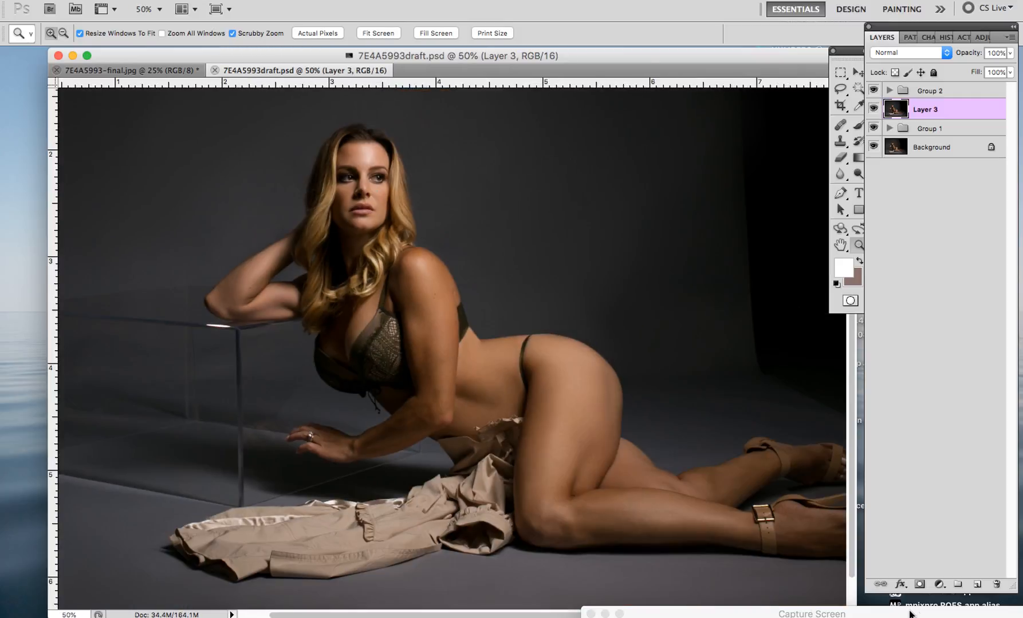
pyautogui.keyDown('alt'); pyautogui.click(542, 424); pyautogui.keyUp('alt')
pyautogui.click(409, 431)
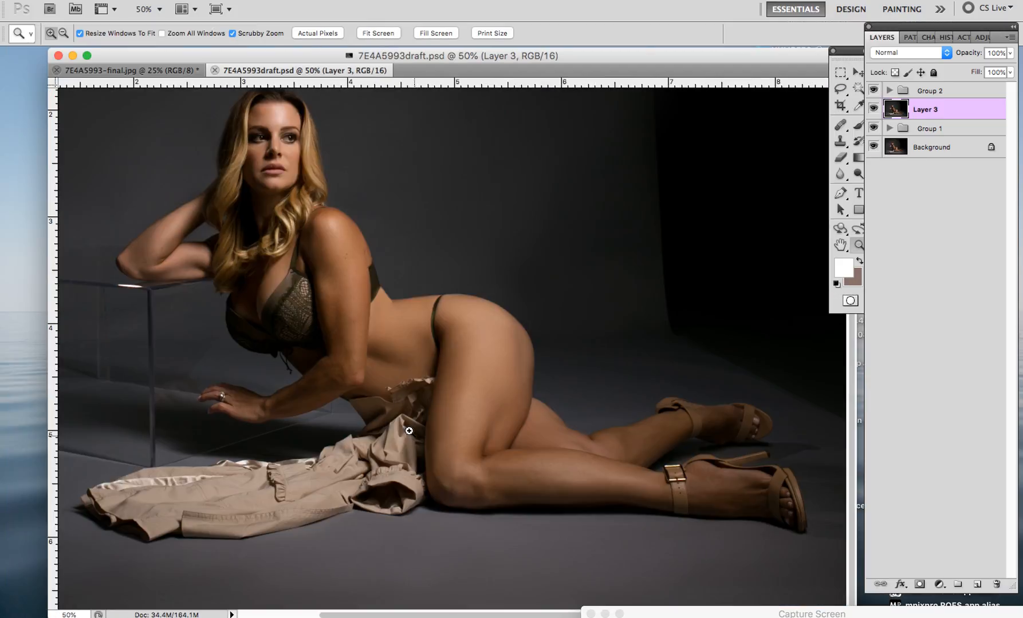
pyautogui.click(481, 442)
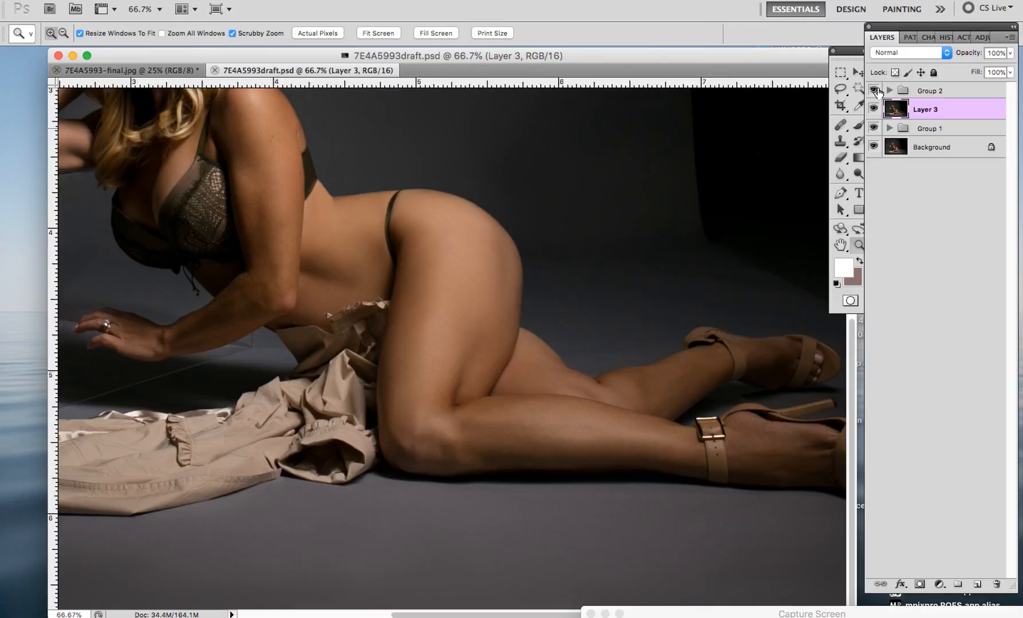
pyautogui.click(840, 89)
pyautogui.moveTo(592, 249)
pyautogui.mouseDown()
pyautogui.moveTo(417, 160)
pyautogui.moveTo(790, 478)
pyautogui.mouseUp()
pyautogui.moveTo(698, 238); pyautogui.dragTo(412, 143)
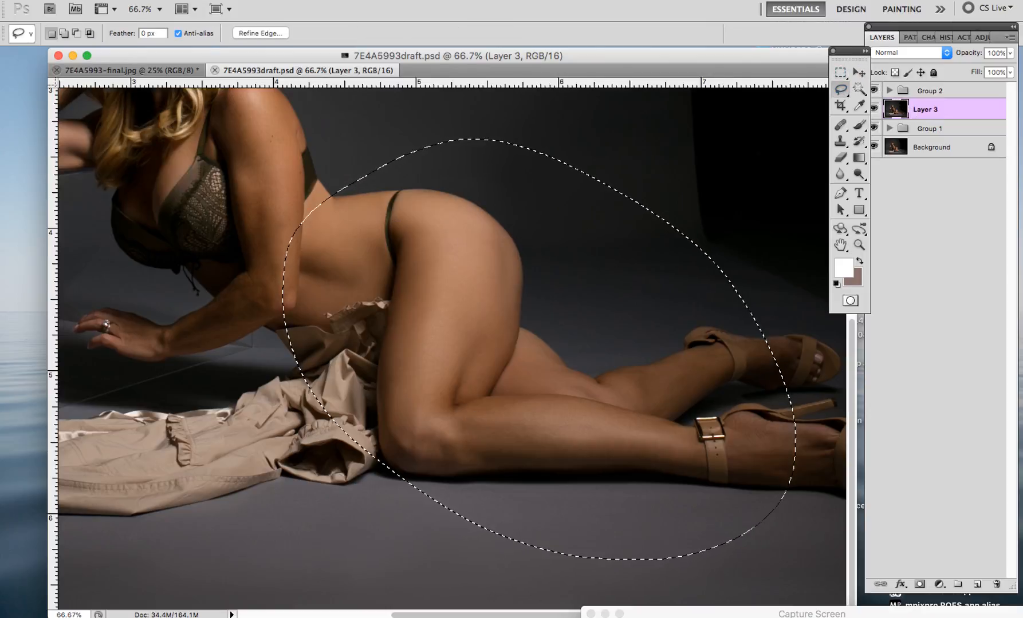
# - Open the selected area in Liquify and reshape the far leg's contour behind the near thigh with a size 150 brush
pyautogui.click(307, 0)
pyautogui.click(331, 87)
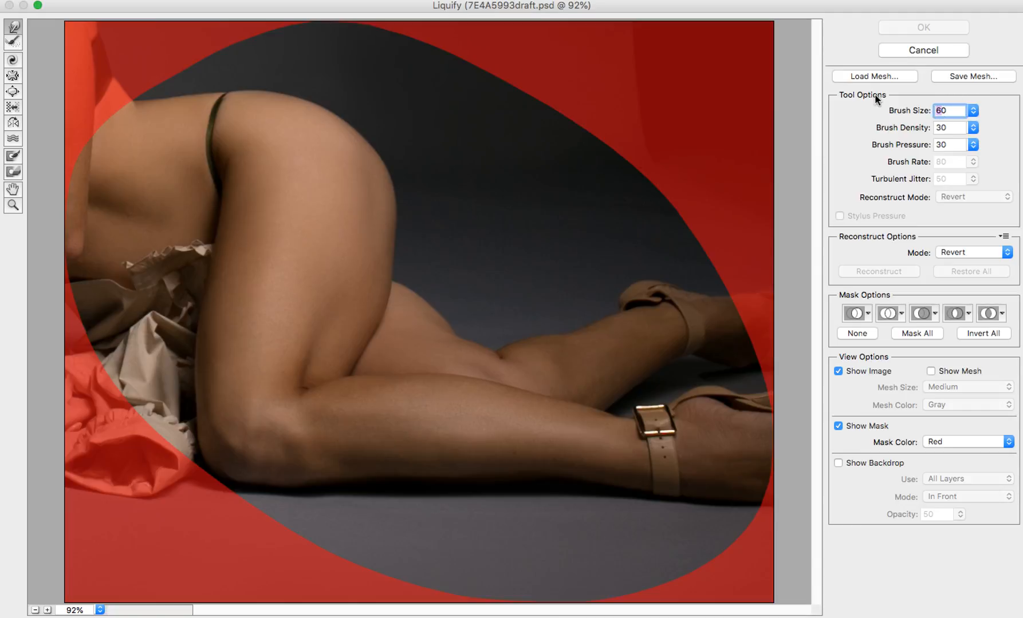
pyautogui.write('120')
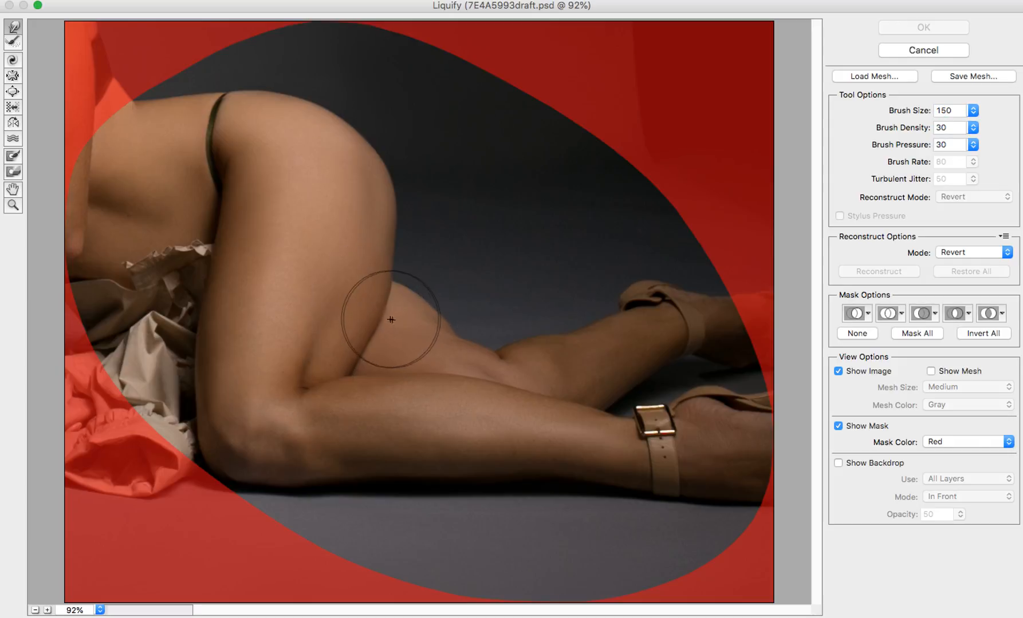
pyautogui.moveTo(381, 320)
pyautogui.mouseDown()
pyautogui.moveTo(401, 318)
pyautogui.moveTo(407, 295)
pyautogui.mouseUp()
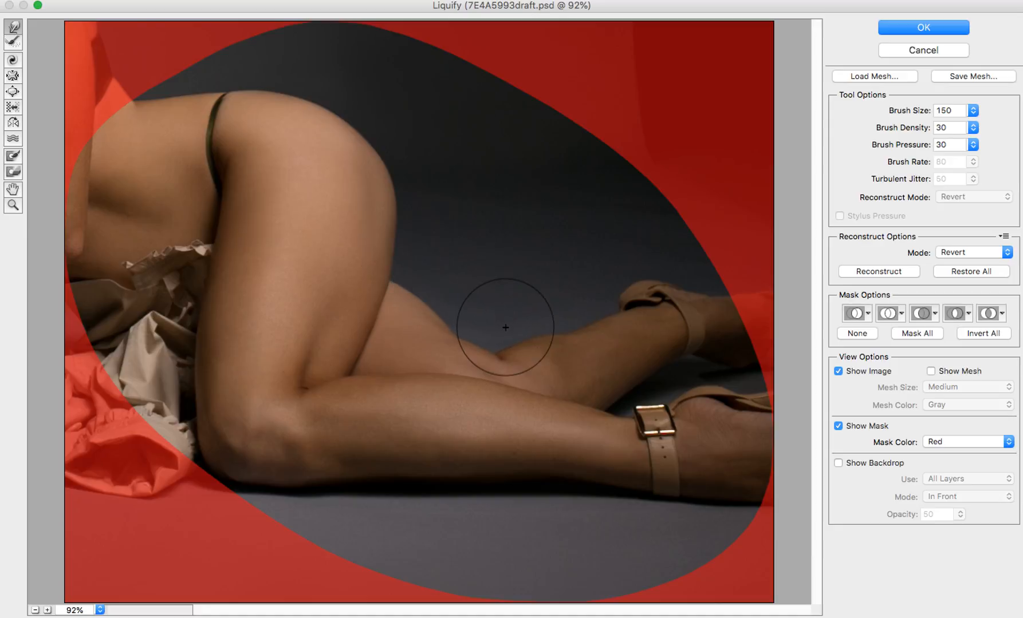
# - Refine the far leg's contour near the knee with a size 80 brush, apply Liquify and deselect the area
pyautogui.doubleClick(946, 110)
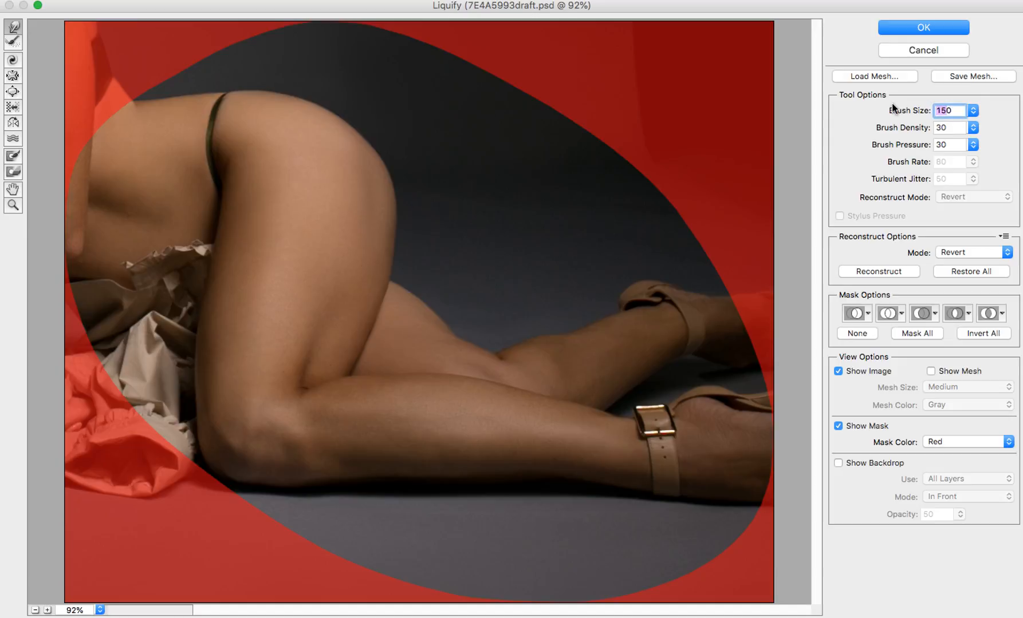
pyautogui.click(521, 343)
pyautogui.click(925, 27)
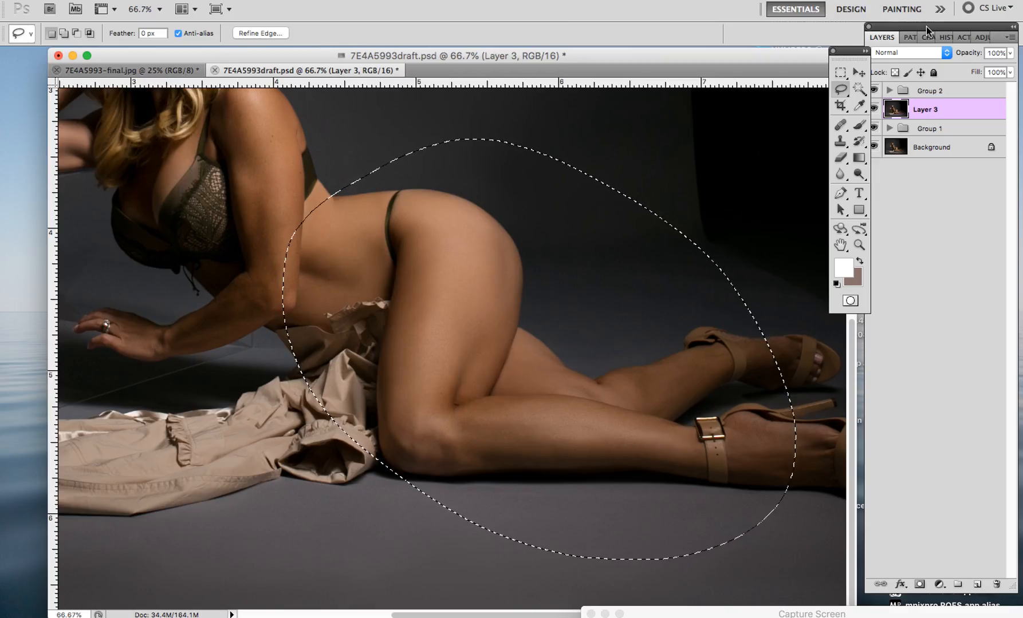
pyautogui.press('super+s')
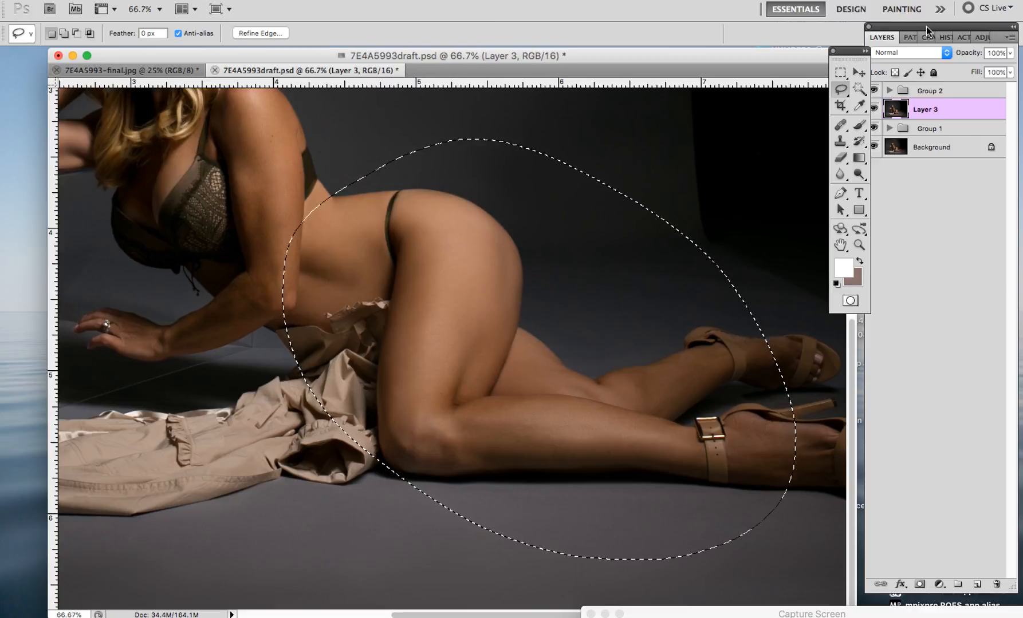
pyautogui.press('super+d')
# - Draw a freehand Lasso selection around the woman's head, arms and upper body on Layer 3
pyautogui.click(840, 246)
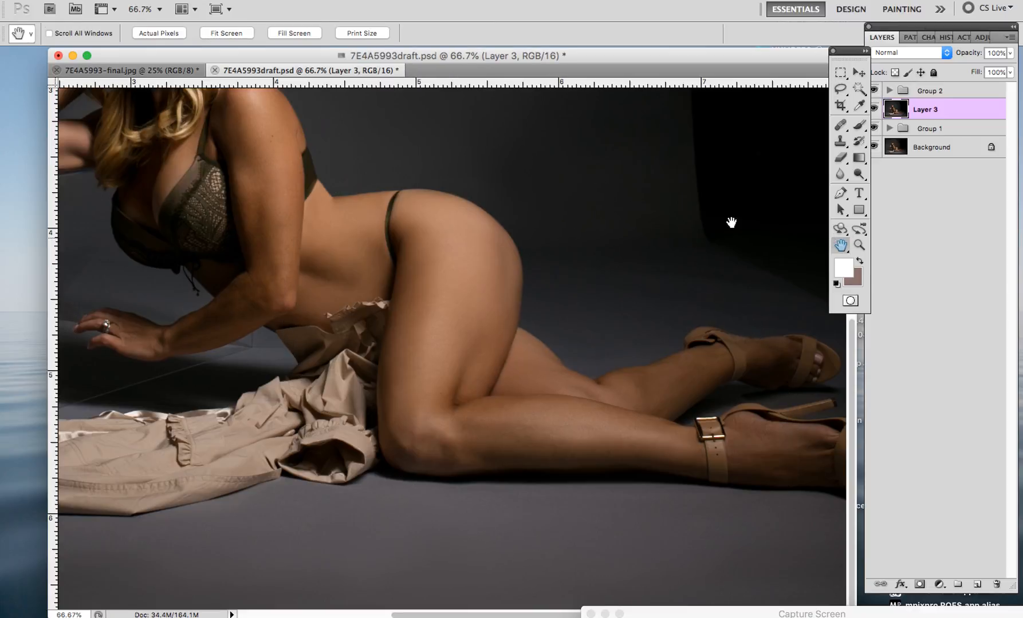
pyautogui.scroll(5, 572, 279)
pyautogui.hscroll(-8, 573, 280)
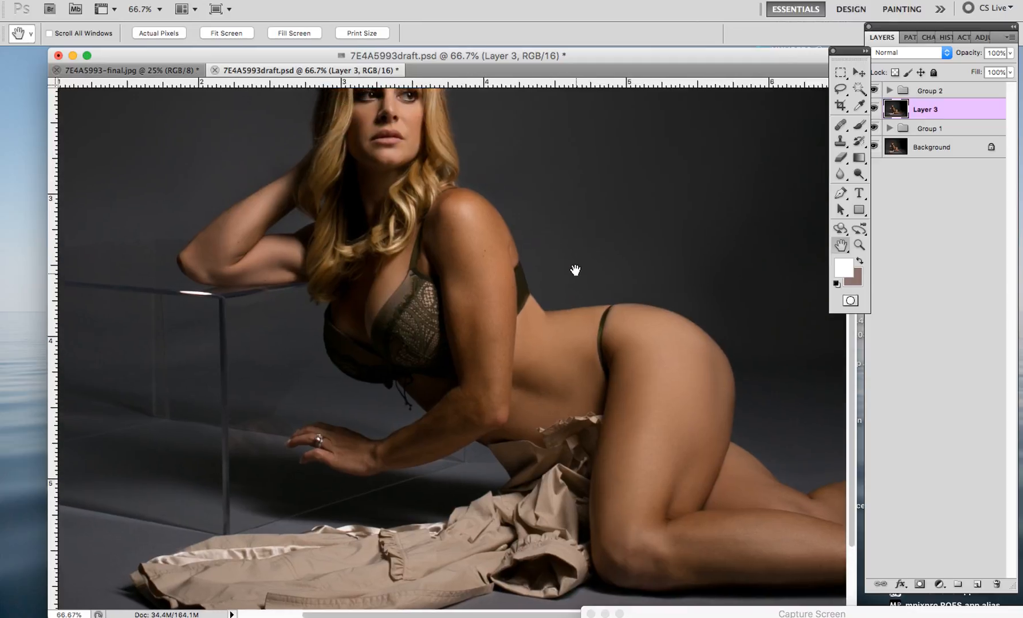
pyautogui.scroll(4, 571, 218)
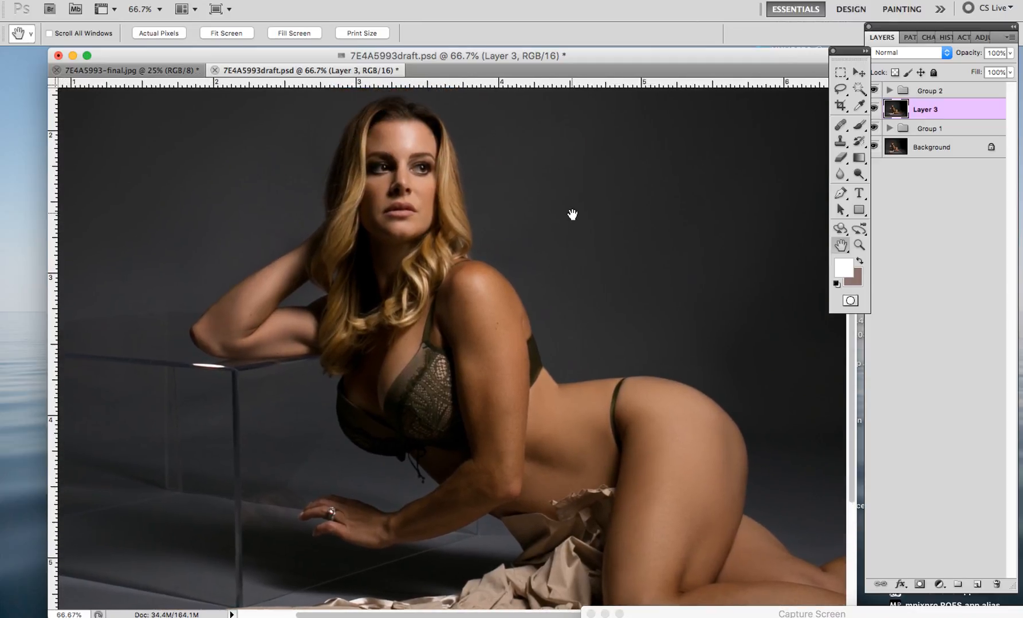
pyautogui.scroll(-2, 578, 205)
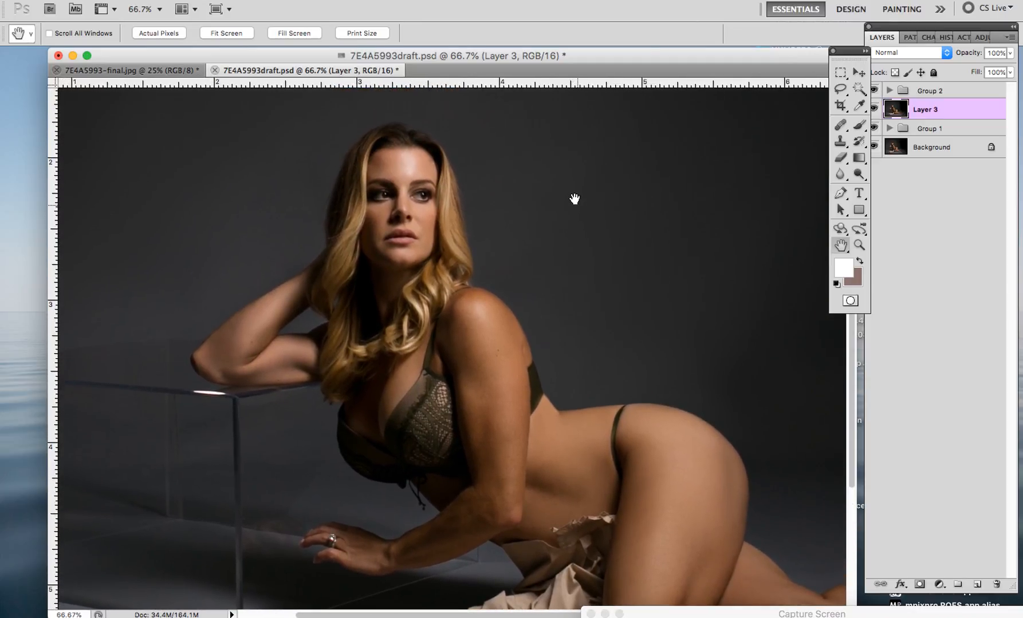
pyautogui.moveTo(573, 190); pyautogui.dragTo(632, 231)
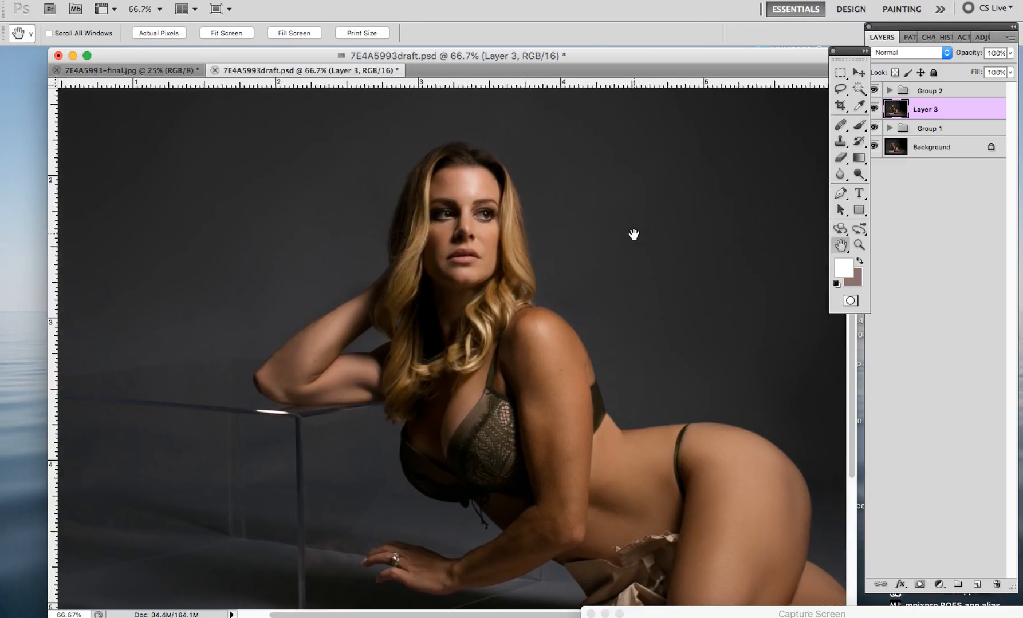
pyautogui.click(836, 87)
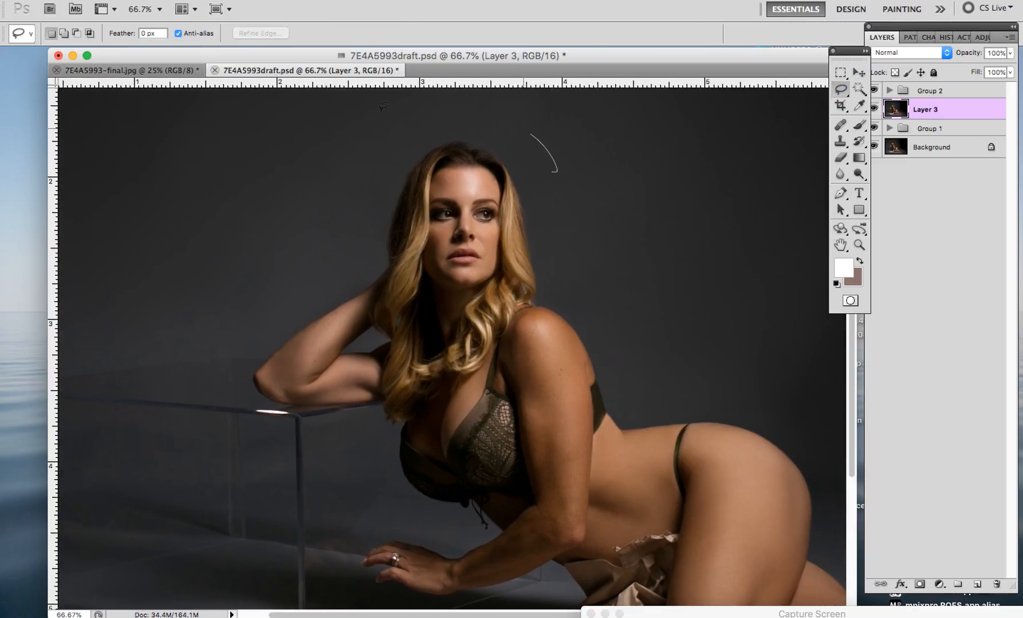
pyautogui.moveTo(380, 107)
pyautogui.mouseDown()
pyautogui.moveTo(424, 321)
pyautogui.moveTo(676, 378)
pyautogui.moveTo(642, 86)
pyautogui.mouseUp()
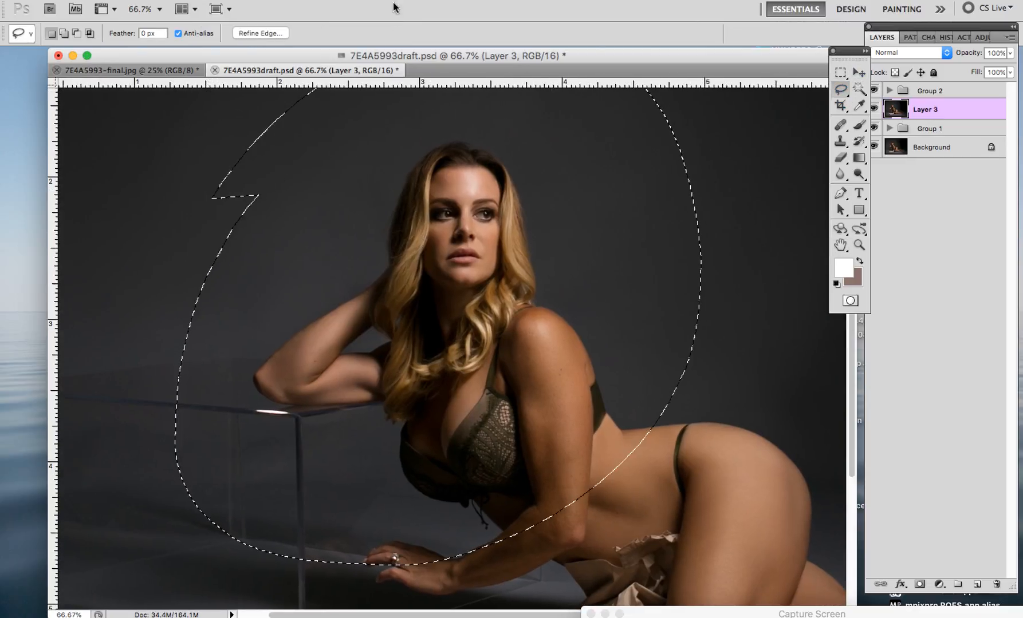
# - Open the selected upper body in Liquify and reshape the hair above the near shoulder with a size 100 brush
pyautogui.click(309, 0)
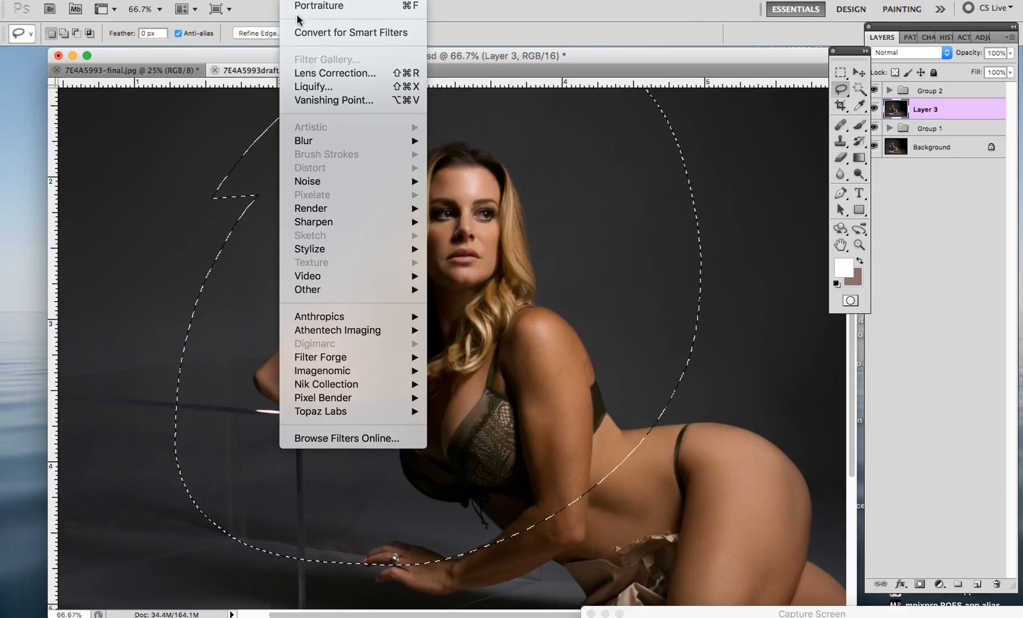
pyautogui.click(325, 87)
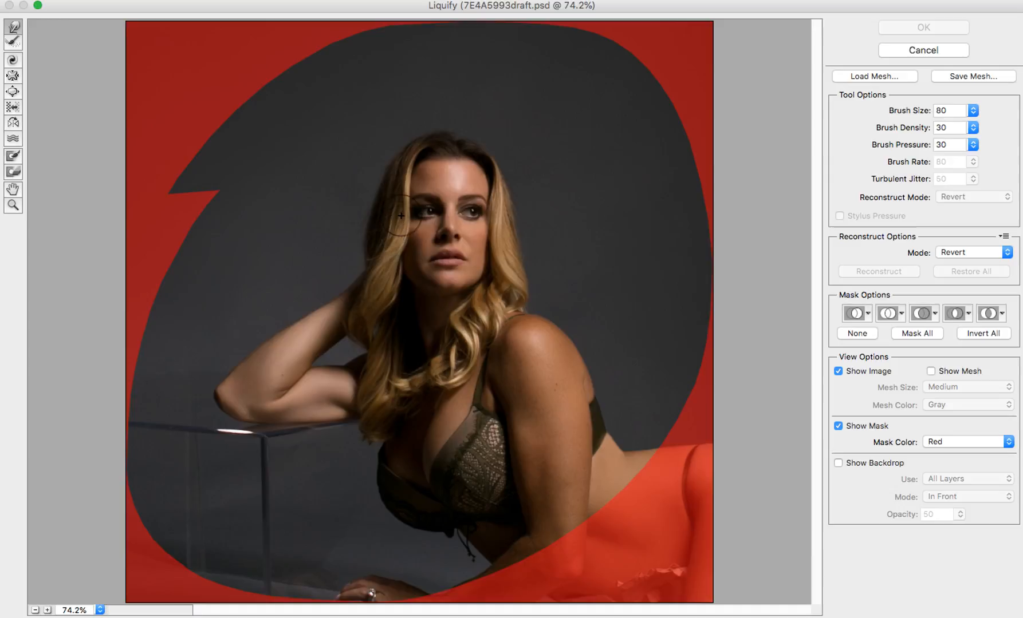
pyautogui.doubleClick(942, 111)
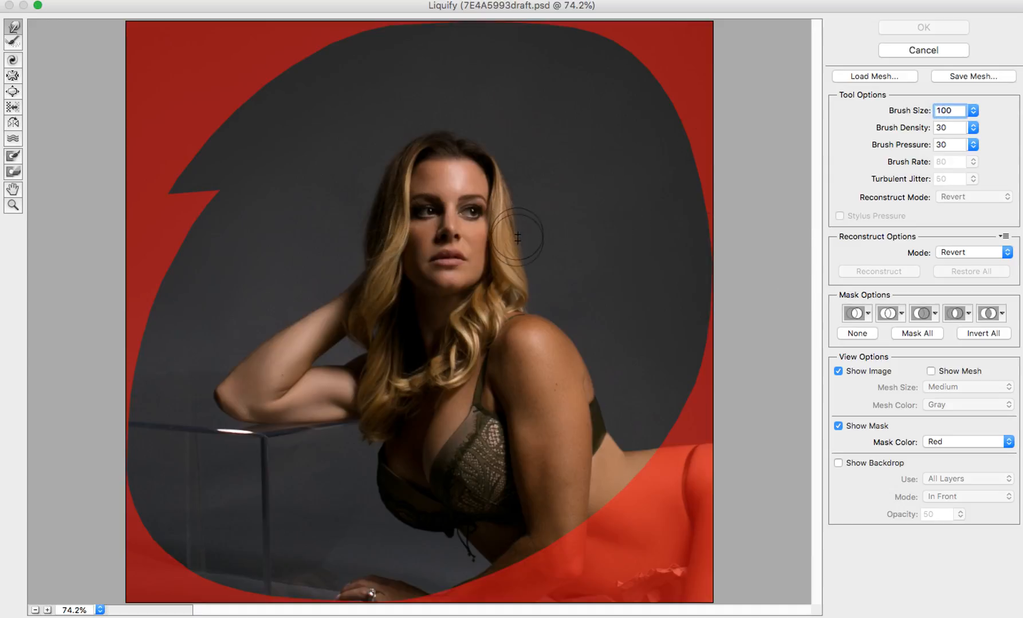
pyautogui.click(545, 262)
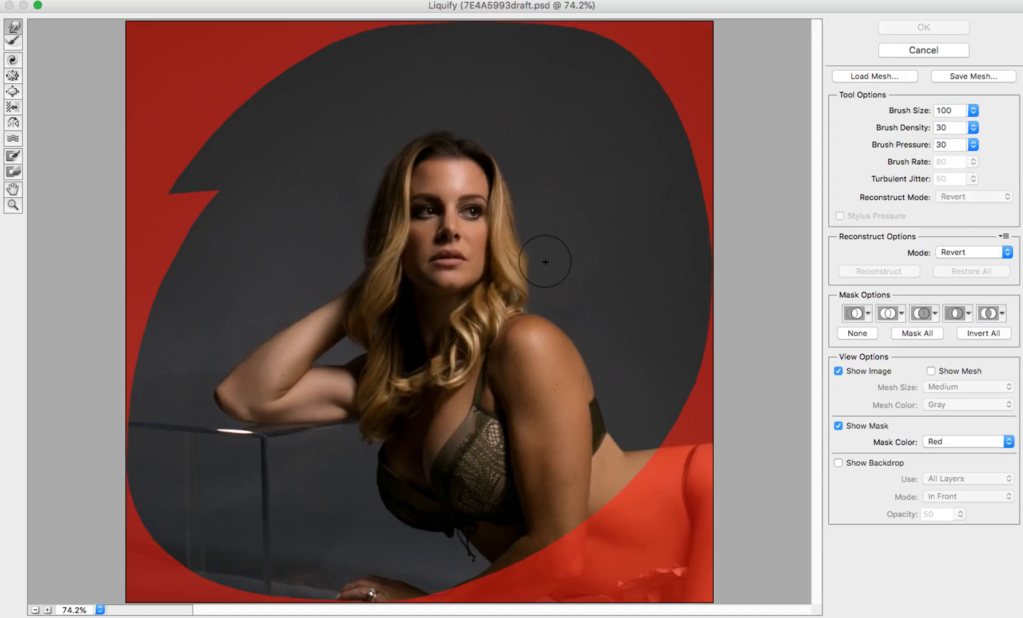
pyautogui.moveTo(541, 263); pyautogui.dragTo(519, 272)
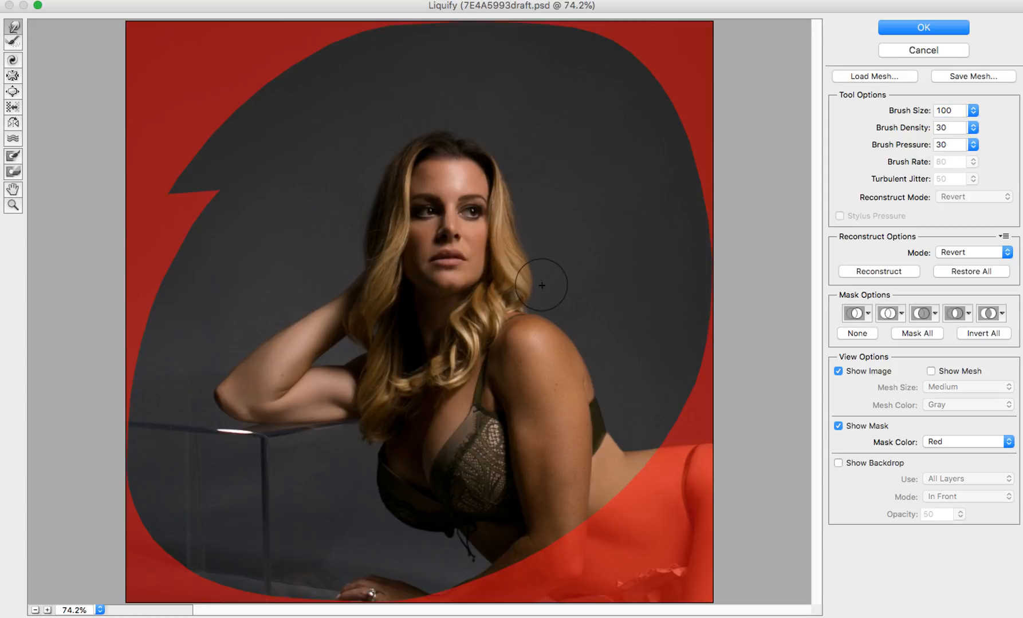
pyautogui.moveTo(487, 304)
pyautogui.mouseDown()
pyautogui.moveTo(446, 314)
pyautogui.moveTo(519, 307)
pyautogui.moveTo(475, 330)
pyautogui.moveTo(487, 346)
pyautogui.moveTo(472, 379)
pyautogui.moveTo(455, 364)
pyautogui.moveTo(477, 339)
pyautogui.moveTo(481, 361)
pyautogui.mouseUp()
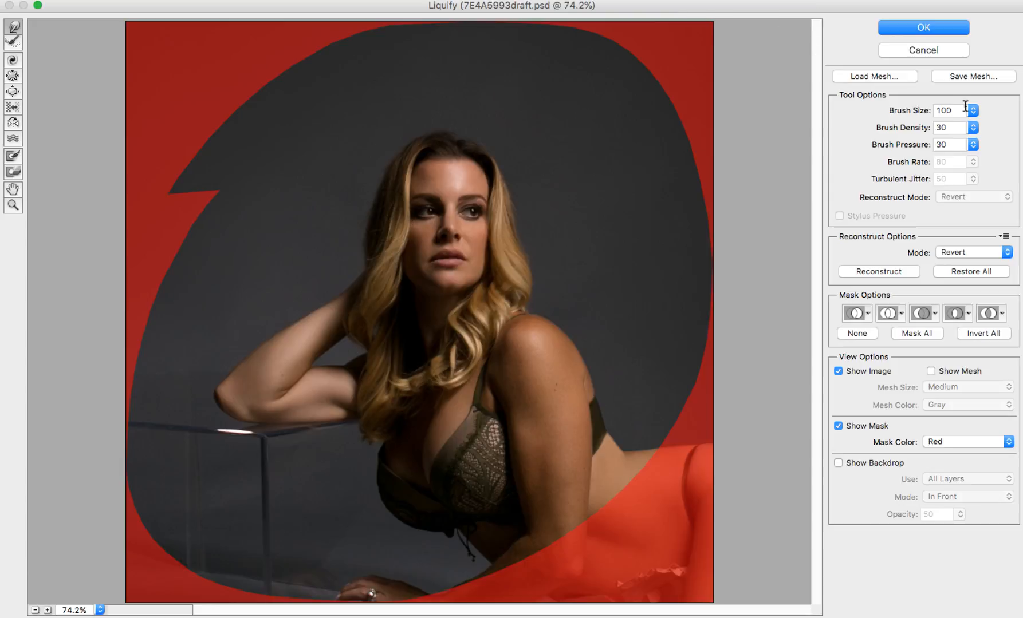
# - Reshape the hair beside the face with a size 130 brush, apply Liquify and deselect the area
pyautogui.click(946, 110)
pyautogui.click(379, 236)
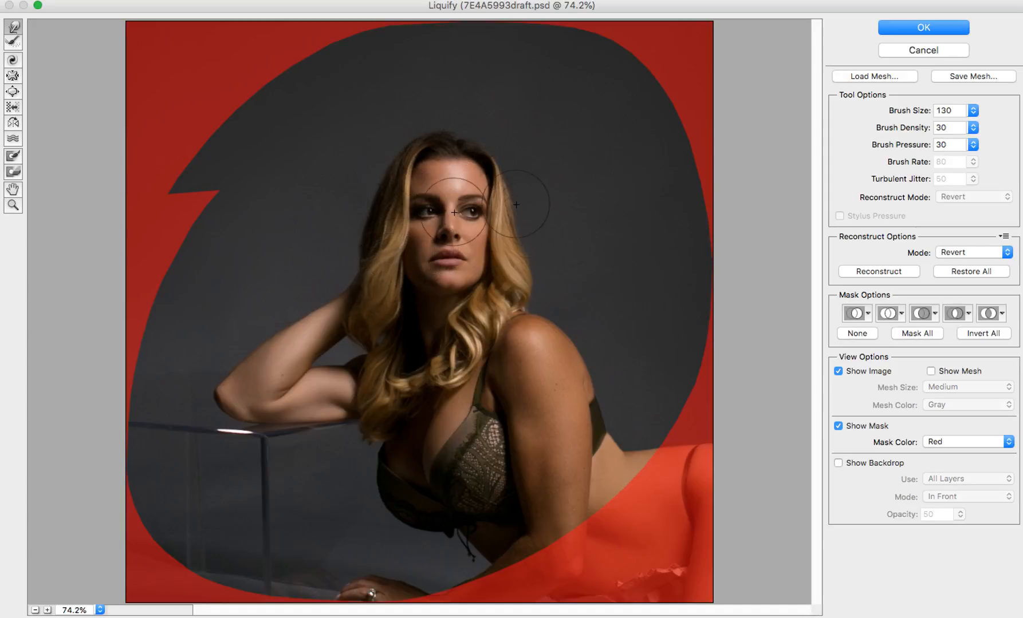
pyautogui.click(893, 27)
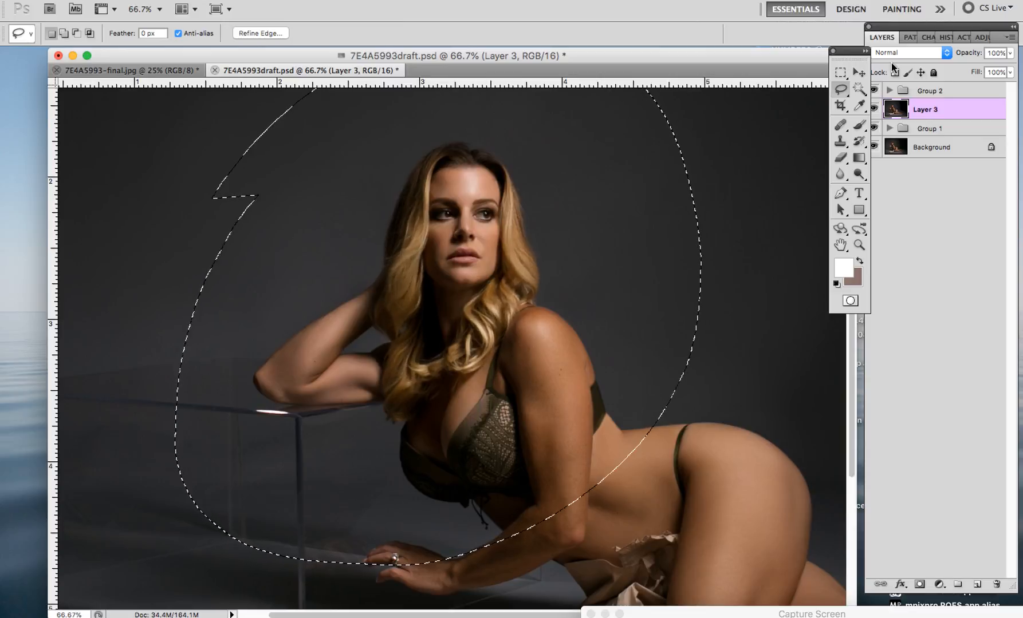
pyautogui.press('super+d')
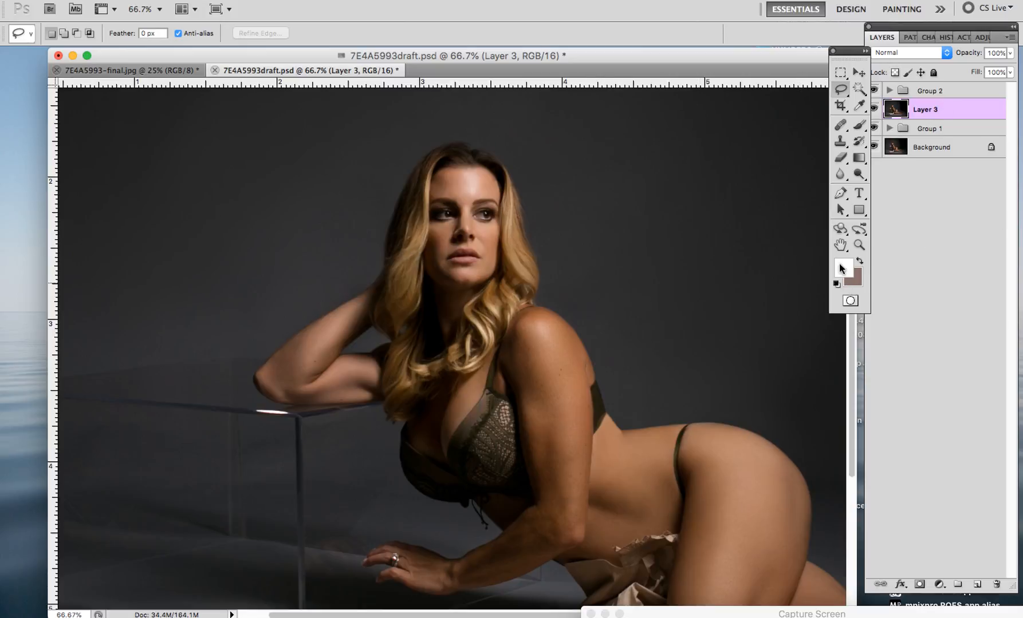
# - Compare the whole portrait with and without Layer 3 and Group 2 by switching their visibility off and on
pyautogui.click(859, 245)
pyautogui.keyDown('alt'); pyautogui.click(520, 245); pyautogui.keyUp('alt')
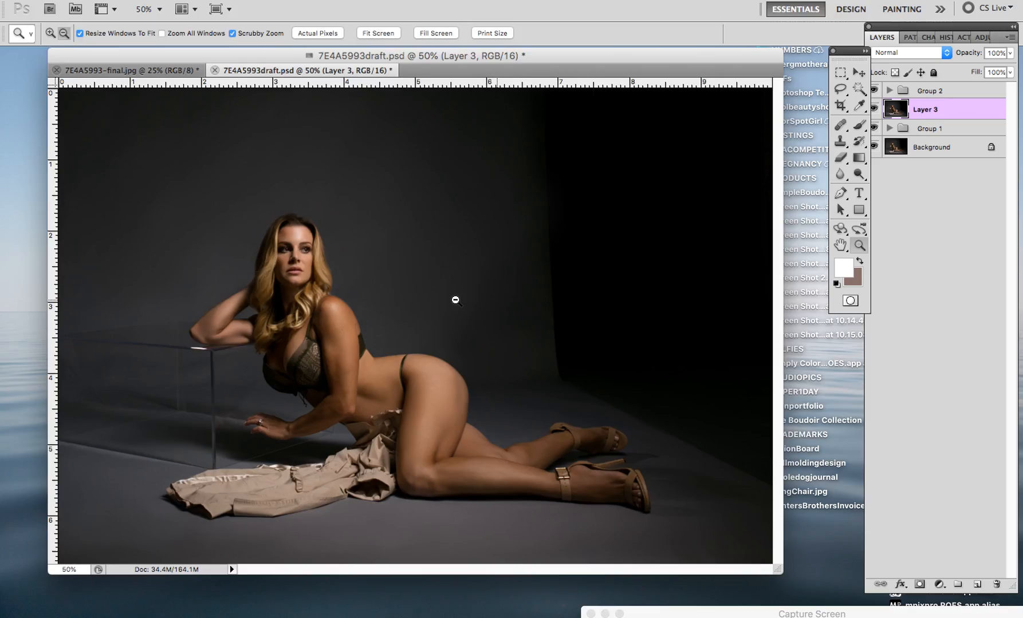
pyautogui.keyDown('alt'); pyautogui.click(455, 300); pyautogui.keyUp('alt')
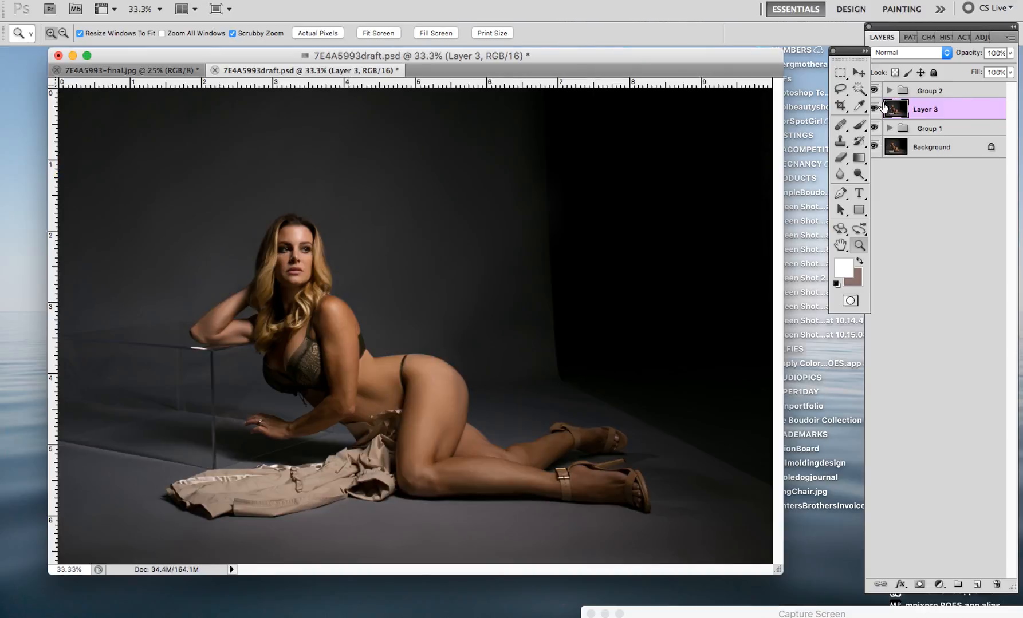
pyautogui.click(873, 109)
pyautogui.click(873, 109)
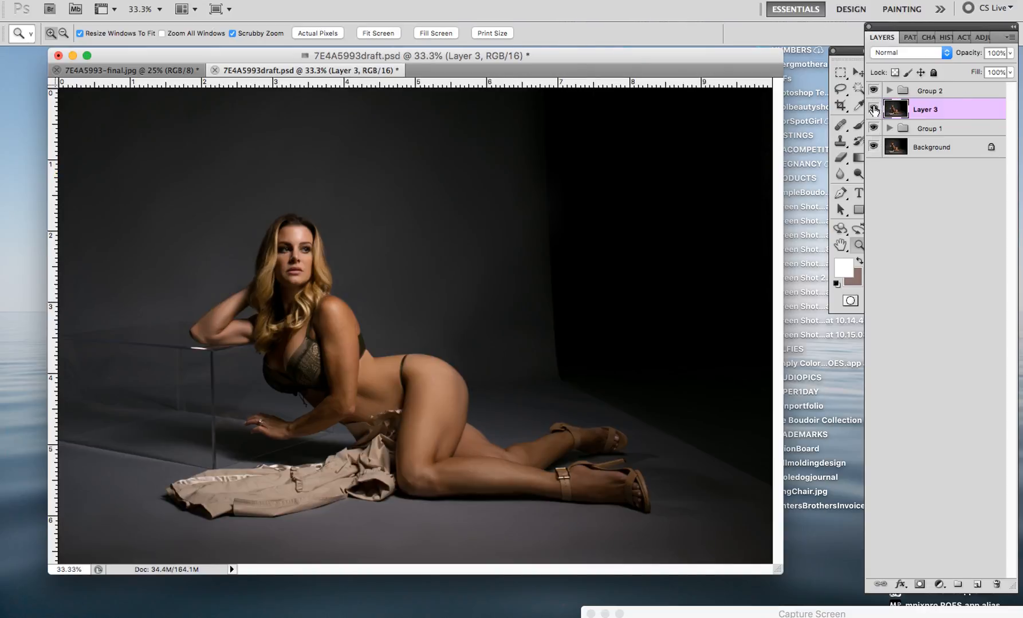
pyautogui.click(873, 109)
pyautogui.click(873, 108)
pyautogui.click(870, 94)
pyautogui.click(871, 95)
pyautogui.click(106, 1)
pyautogui.click(153, 205)
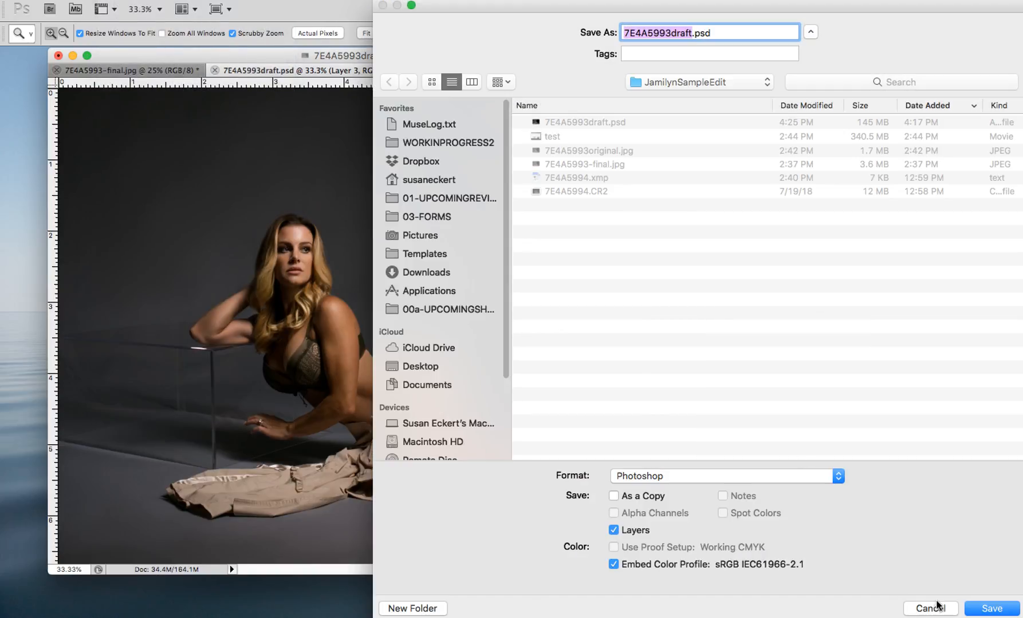
pyautogui.click(937, 605)
# - Save the layered draft PSD and merge all visible layers into the Background
pyautogui.click(106, 1)
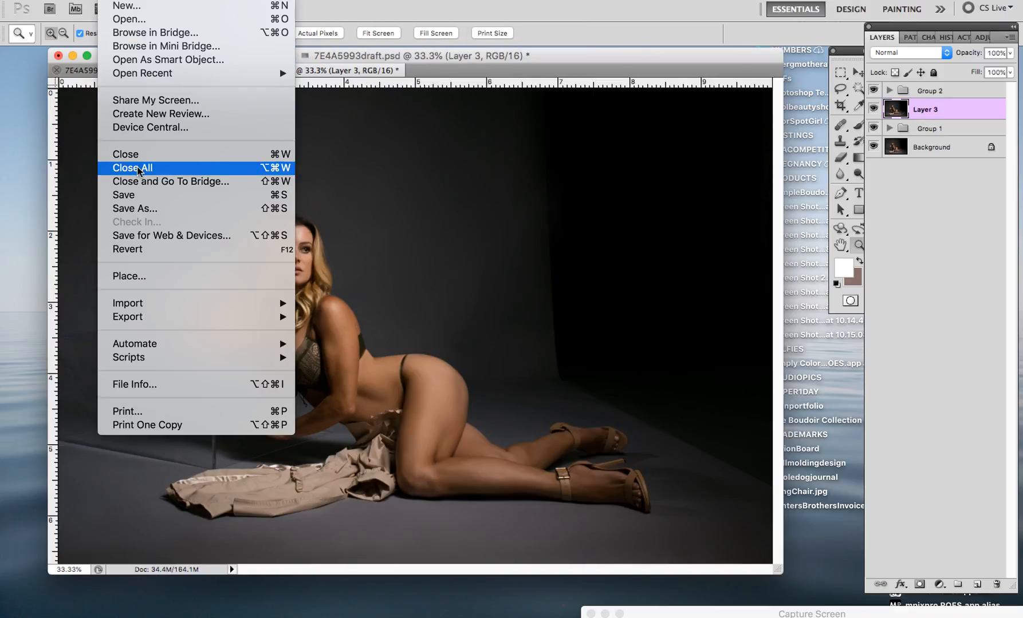
pyautogui.click(126, 194)
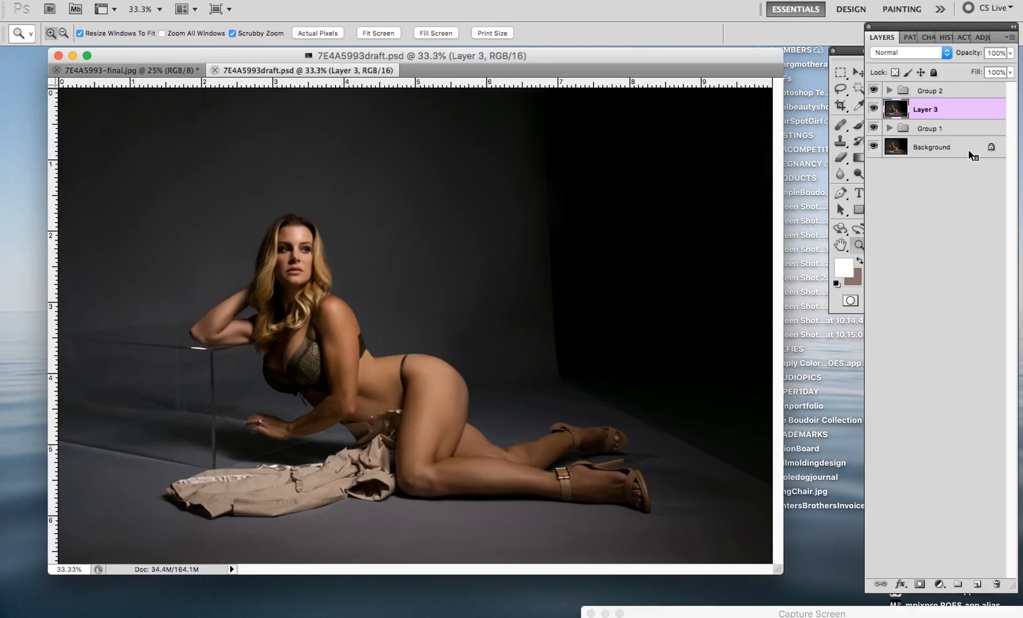
pyautogui.rightClick(972, 155)
pyautogui.click(949, 276)
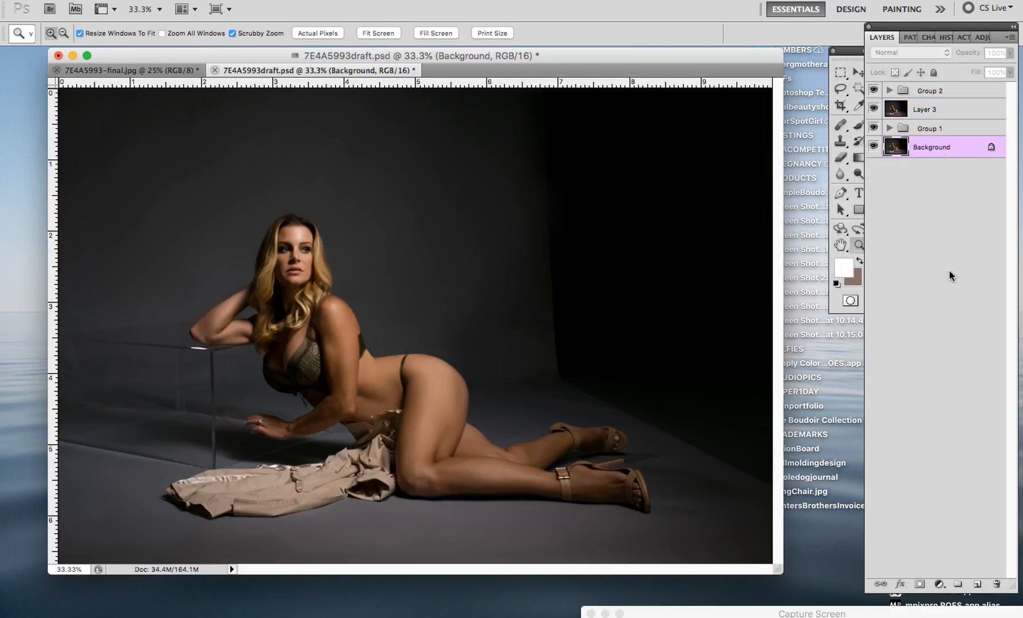
pyautogui.rightClick(977, 143)
pyautogui.click(955, 256)
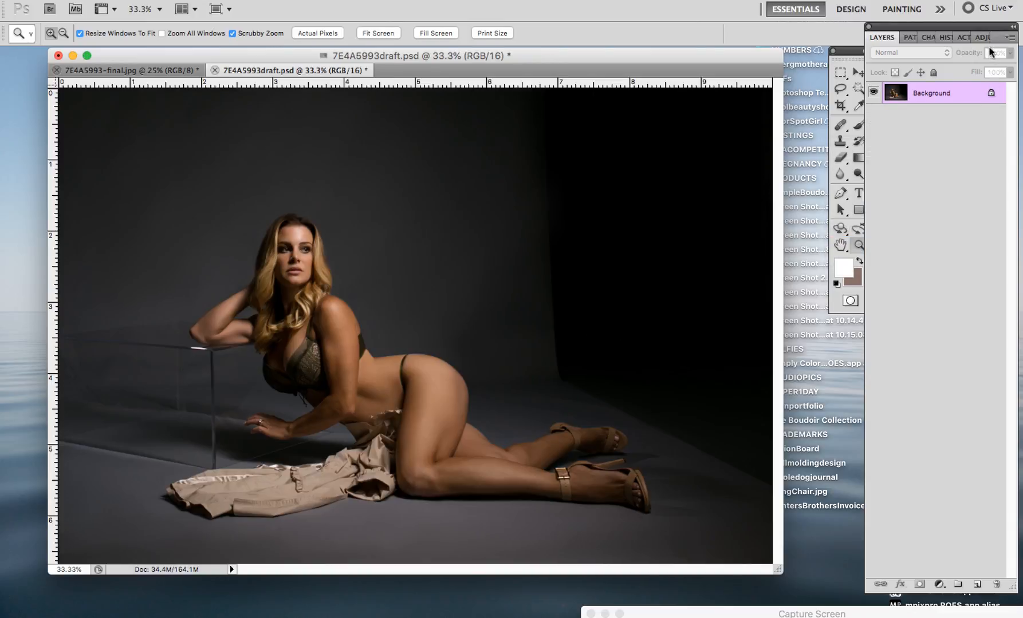
# - Run the D&B action from the FAVS set to add the dodge and burn Curves layers
pyautogui.click(982, 37)
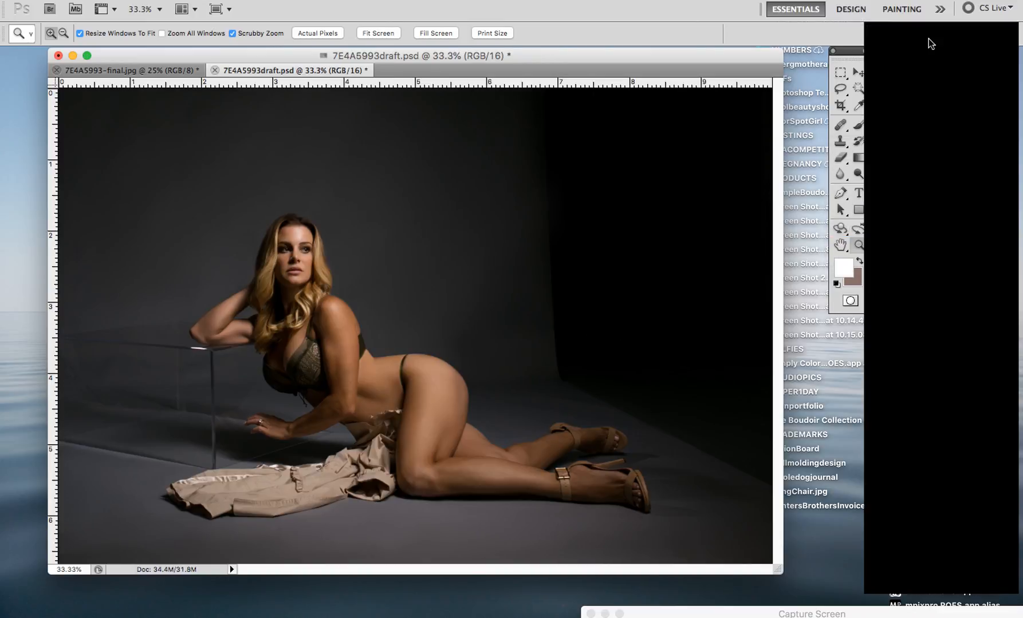
pyautogui.click(935, 585)
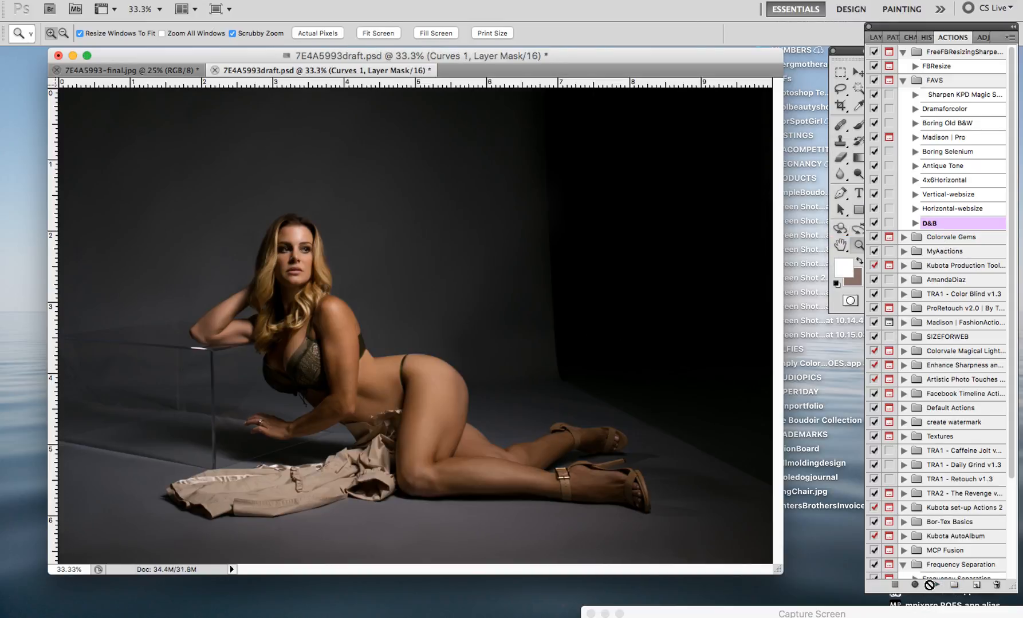
pyautogui.click(873, 38)
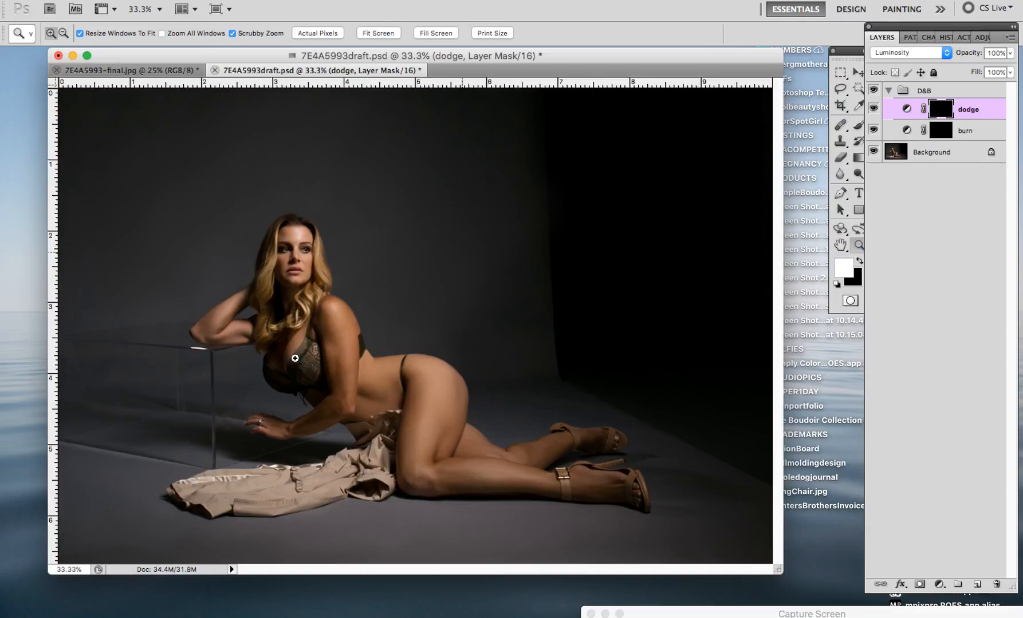
# - Try brightening the near lower leg and foot by painting white on the dodge mask with the Brush at 10% flow
pyautogui.click(471, 526)
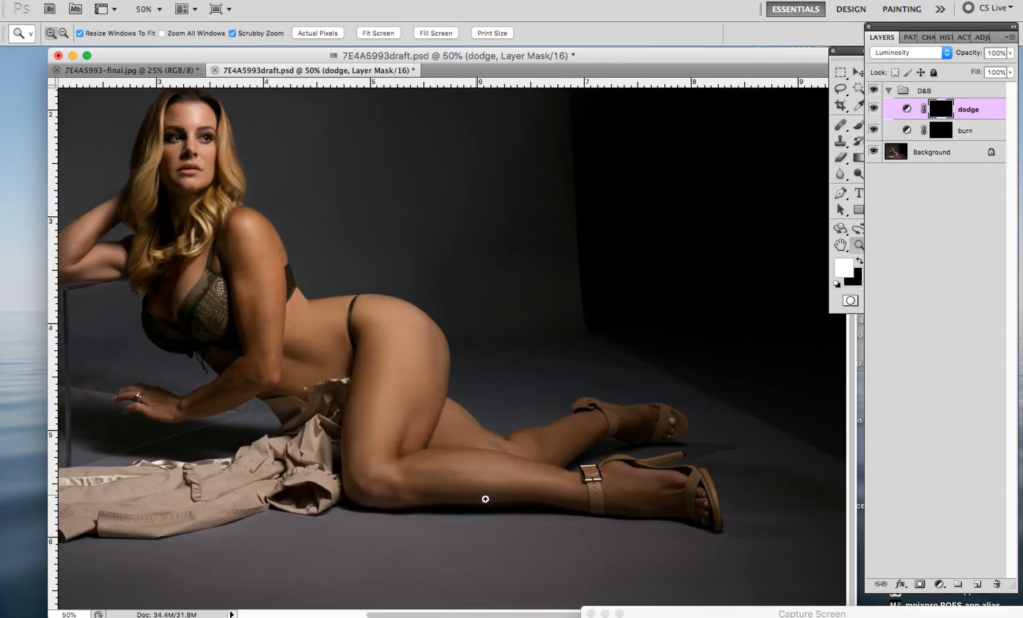
pyautogui.click(522, 495)
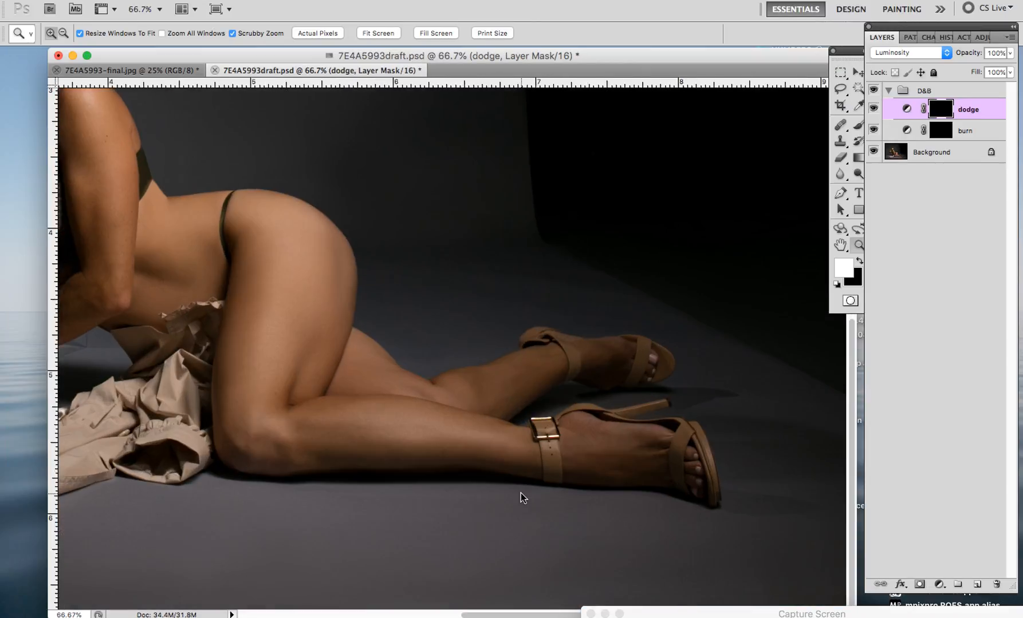
pyautogui.click(858, 125)
pyautogui.click(859, 262)
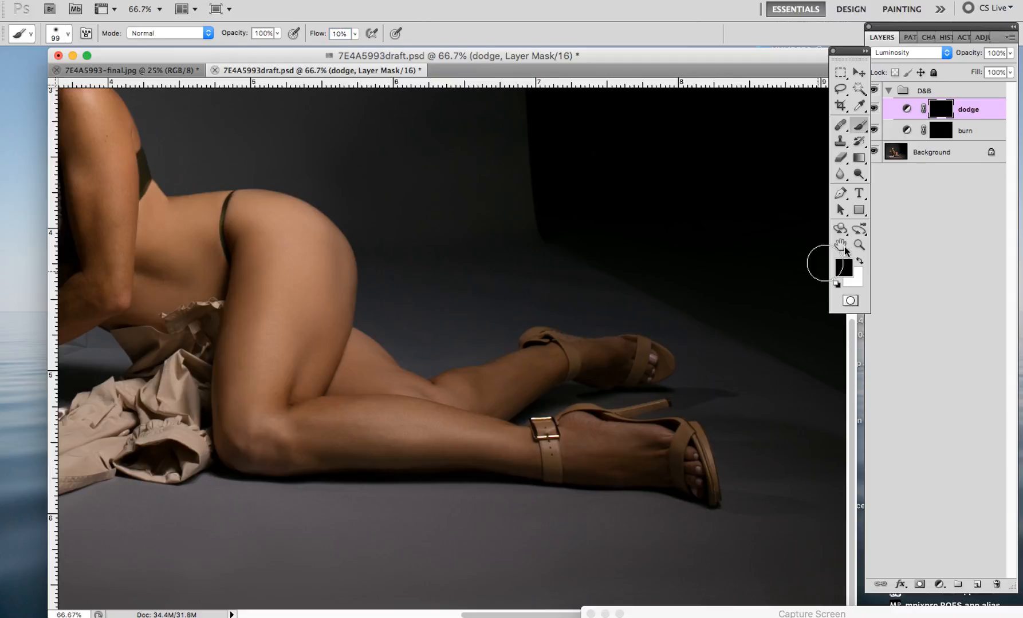
pyautogui.click(859, 262)
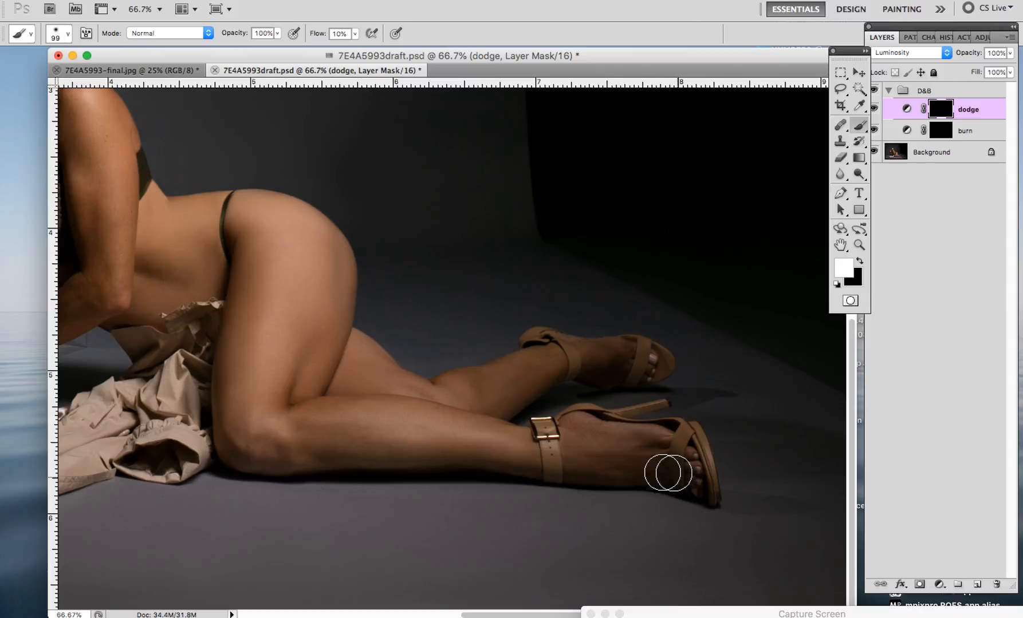
pyautogui.moveTo(667, 473)
pyautogui.mouseDown()
pyautogui.moveTo(619, 460)
pyautogui.moveTo(493, 471)
pyautogui.moveTo(334, 465)
pyautogui.moveTo(459, 465)
pyautogui.moveTo(442, 455)
pyautogui.moveTo(347, 461)
pyautogui.moveTo(319, 443)
pyautogui.moveTo(324, 424)
pyautogui.moveTo(358, 416)
pyautogui.moveTo(319, 423)
pyautogui.mouseUp()
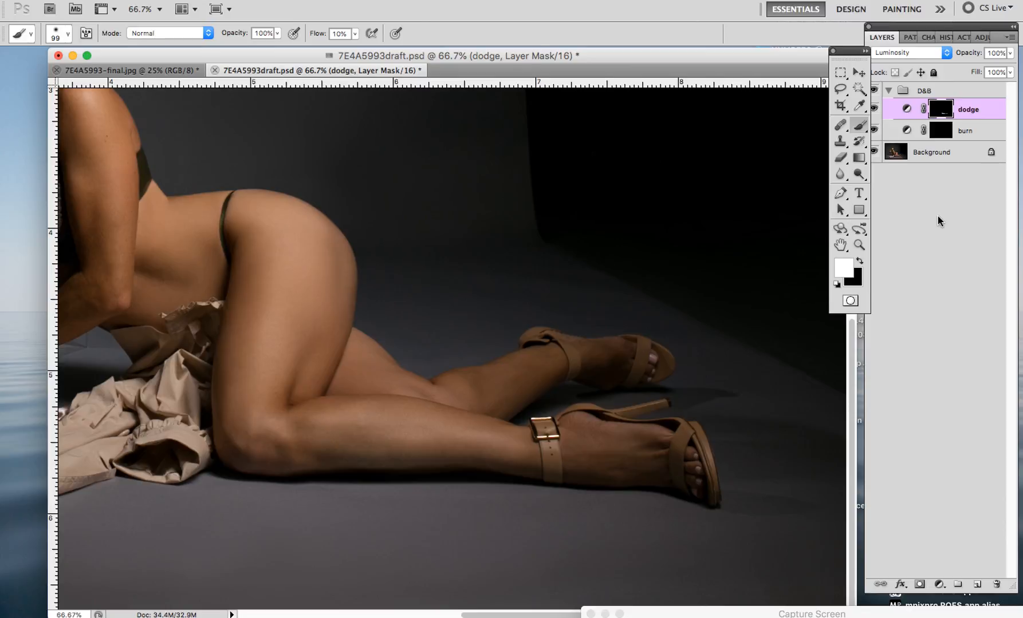
# - Delete the dodge brush strokes from the document's history
pyautogui.click(946, 38)
pyautogui.click(951, 316)
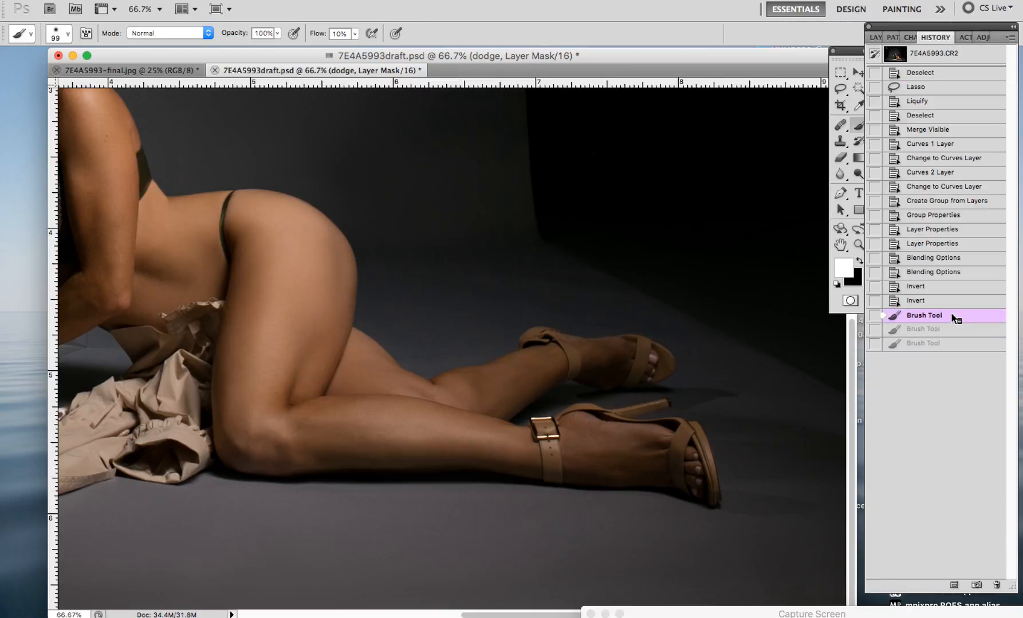
pyautogui.rightClick(952, 315)
pyautogui.click(910, 335)
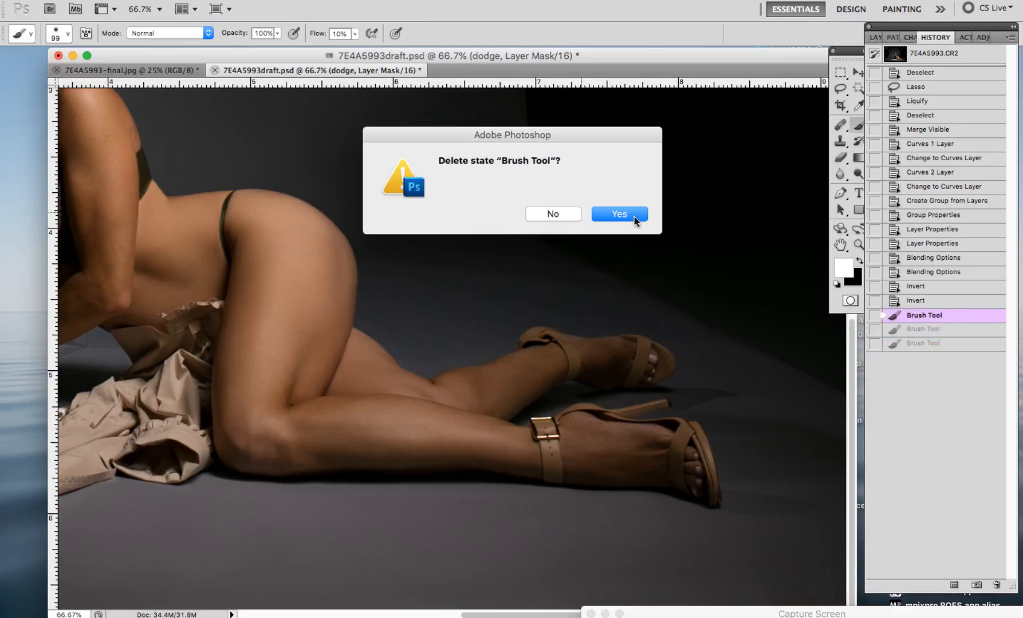
pyautogui.click(634, 216)
# - Paint white on the burn mask at 10% flow over the near lower leg, the foot and the far calf
pyautogui.click(874, 38)
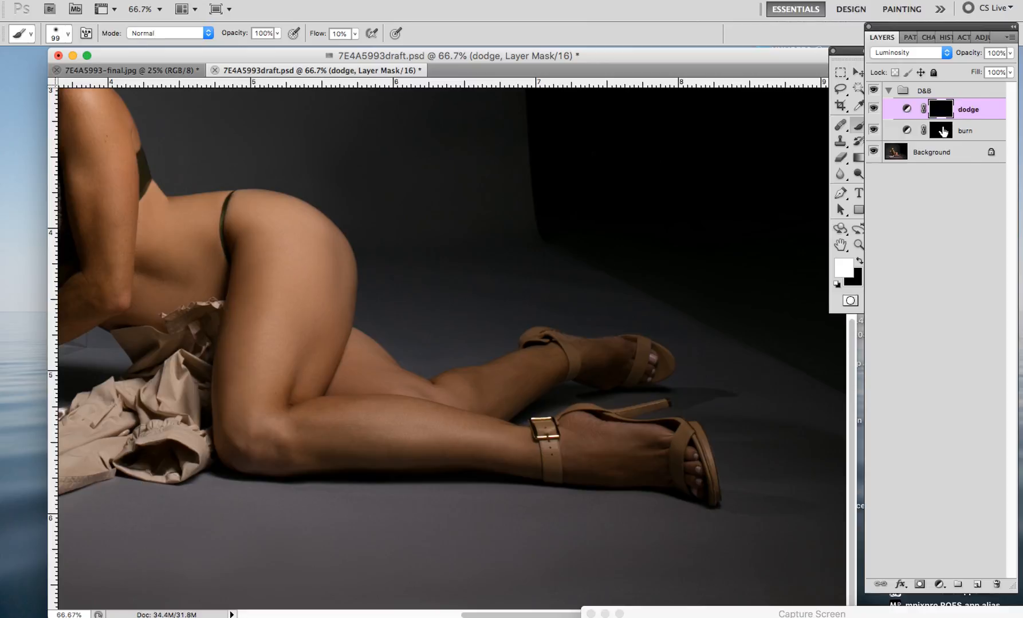
pyautogui.click(965, 130)
pyautogui.moveTo(314, 454)
pyautogui.mouseDown()
pyautogui.moveTo(538, 474)
pyautogui.moveTo(525, 465)
pyautogui.moveTo(657, 471)
pyautogui.mouseUp()
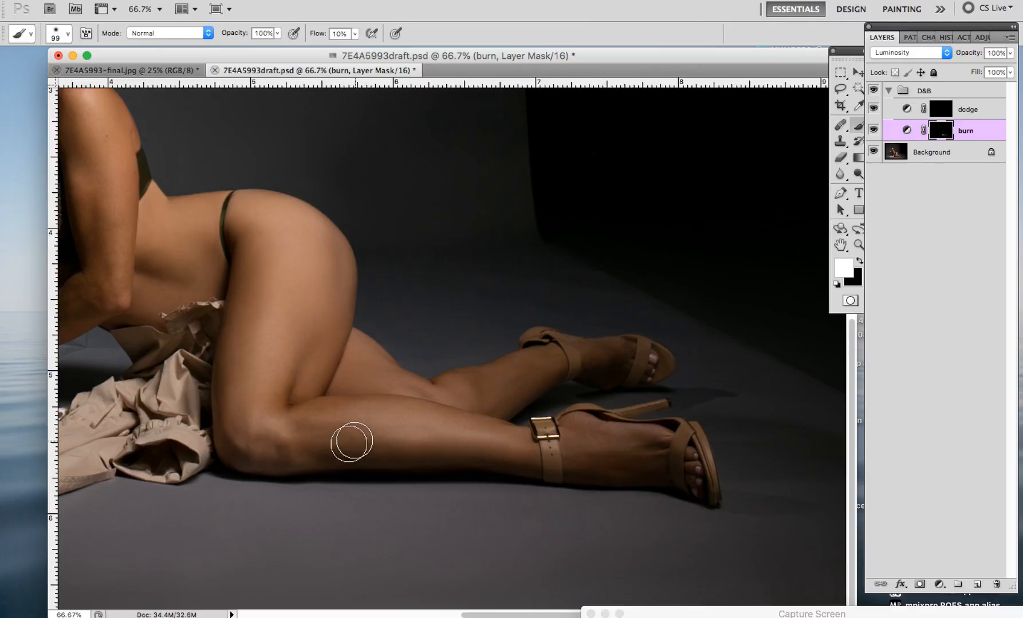
pyautogui.moveTo(349, 441)
pyautogui.mouseDown()
pyautogui.moveTo(273, 441)
pyautogui.moveTo(343, 414)
pyautogui.moveTo(314, 429)
pyautogui.mouseUp()
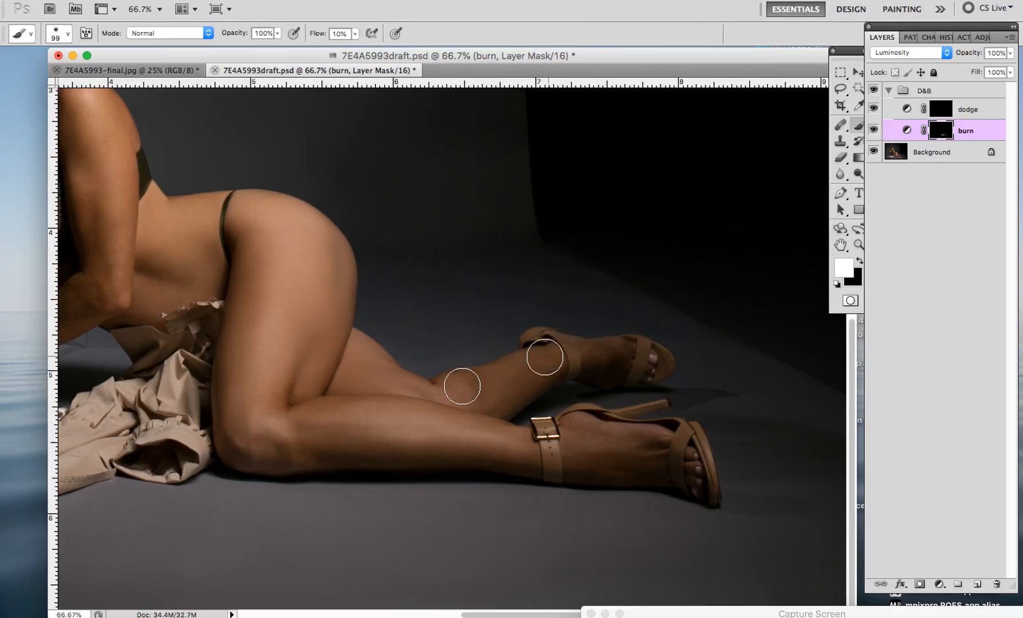
pyautogui.moveTo(515, 396); pyautogui.dragTo(544, 366)
# - Set the brush flow to 3% and paint the burn mask over the far calf, the hip's edge and the near thigh
pyautogui.write('3')
pyautogui.press('Return')
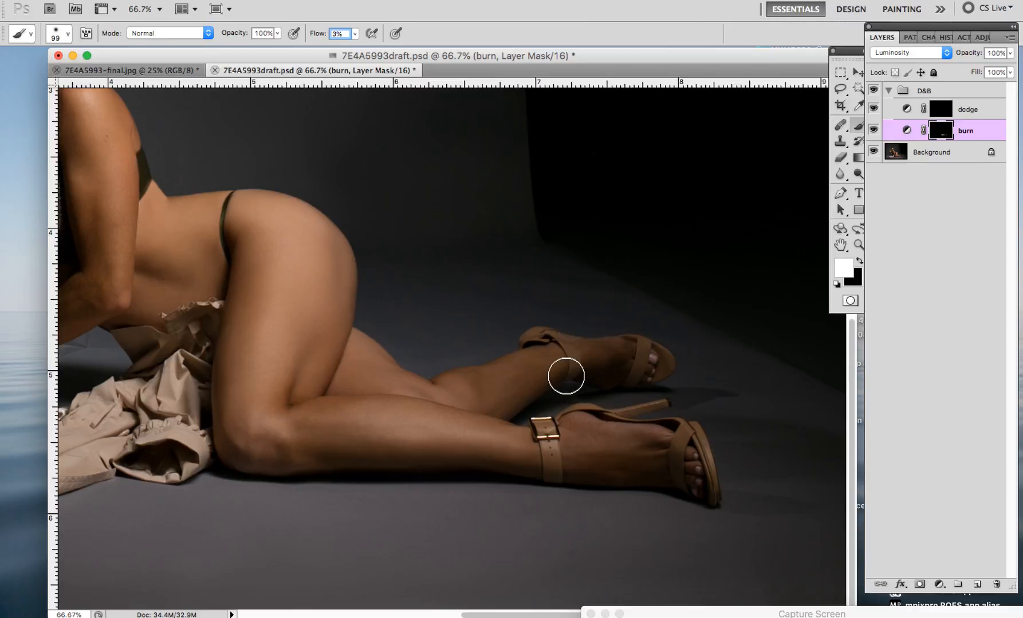
pyautogui.moveTo(520, 390); pyautogui.dragTo(470, 379)
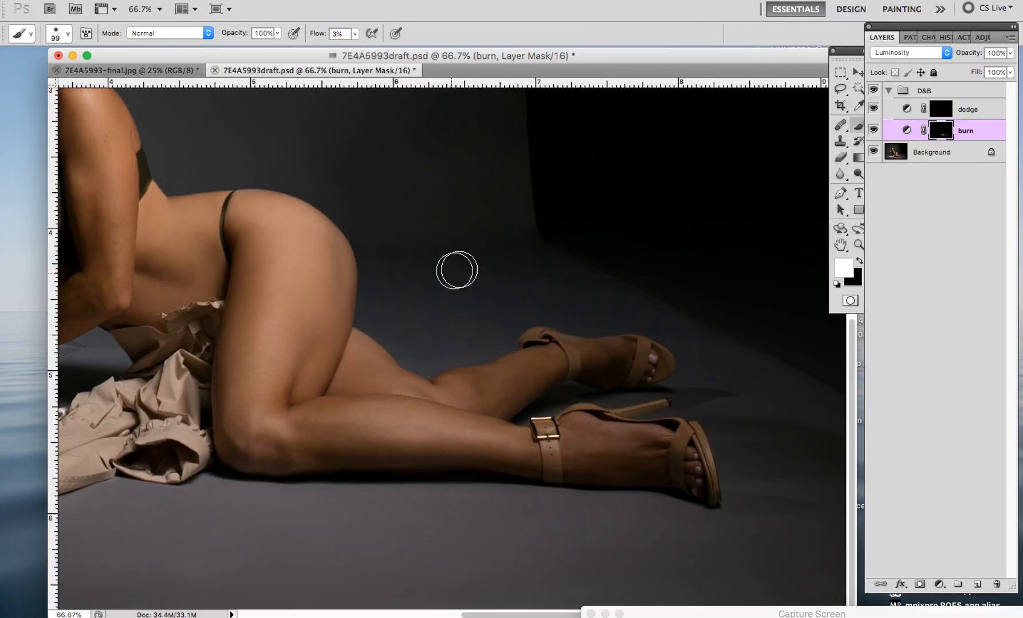
pyautogui.moveTo(328, 354); pyautogui.dragTo(342, 257)
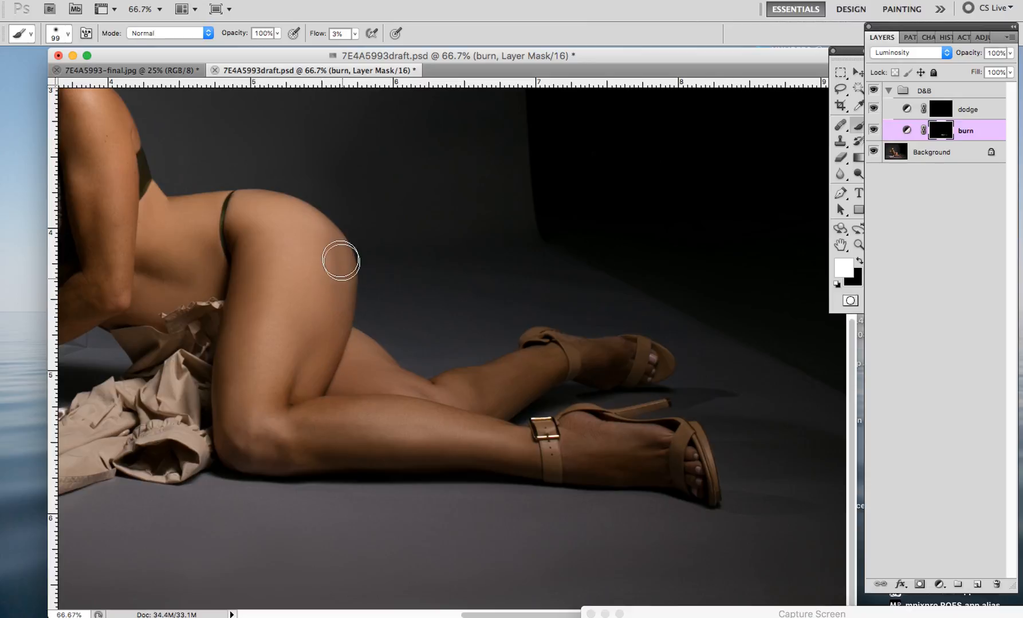
pyautogui.moveTo(298, 339)
pyautogui.mouseDown()
pyautogui.moveTo(283, 388)
pyautogui.moveTo(291, 374)
pyautogui.moveTo(251, 286)
pyautogui.moveTo(253, 238)
pyautogui.moveTo(230, 375)
pyautogui.moveTo(236, 338)
pyautogui.moveTo(231, 407)
pyautogui.moveTo(249, 451)
pyautogui.moveTo(262, 456)
pyautogui.moveTo(309, 401)
pyautogui.moveTo(238, 259)
pyautogui.moveTo(256, 239)
pyautogui.moveTo(223, 247)
pyautogui.moveTo(221, 279)
pyautogui.moveTo(279, 205)
pyautogui.moveTo(312, 210)
pyautogui.moveTo(241, 282)
pyautogui.moveTo(229, 415)
pyautogui.moveTo(259, 355)
pyautogui.moveTo(256, 407)
pyautogui.moveTo(232, 430)
pyautogui.moveTo(255, 445)
pyautogui.moveTo(292, 441)
pyautogui.moveTo(362, 392)
pyautogui.moveTo(393, 393)
pyautogui.moveTo(490, 257)
pyautogui.moveTo(438, 207)
pyautogui.moveTo(402, 194)
pyautogui.moveTo(574, 120)
pyautogui.moveTo(444, 320)
pyautogui.moveTo(304, 355)
pyautogui.moveTo(336, 286)
pyautogui.moveTo(305, 382)
pyautogui.mouseUp()
# - Paint highlights on the dodge mask at 3% flow along the near thigh, the knee and the far leg
pyautogui.click(957, 108)
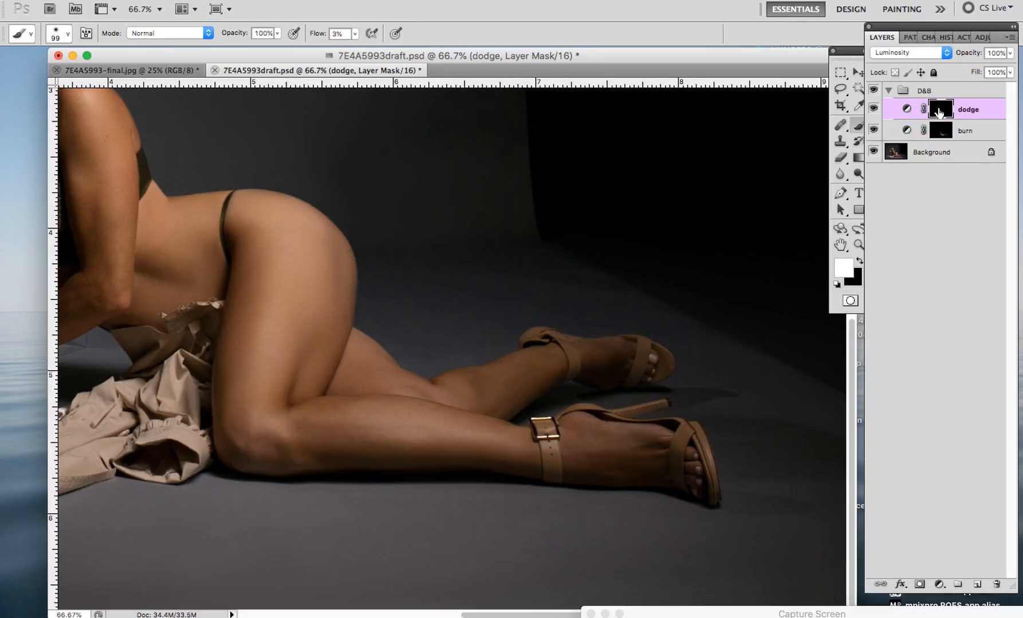
pyautogui.moveTo(263, 393)
pyautogui.mouseDown()
pyautogui.moveTo(295, 214)
pyautogui.moveTo(265, 354)
pyautogui.moveTo(312, 240)
pyautogui.moveTo(287, 231)
pyautogui.moveTo(260, 413)
pyautogui.moveTo(417, 436)
pyautogui.moveTo(359, 437)
pyautogui.moveTo(488, 441)
pyautogui.moveTo(390, 443)
pyautogui.moveTo(479, 332)
pyautogui.moveTo(611, 291)
pyautogui.moveTo(621, 333)
pyautogui.moveTo(524, 464)
pyautogui.moveTo(322, 421)
pyautogui.moveTo(608, 438)
pyautogui.moveTo(661, 473)
pyautogui.moveTo(480, 399)
pyautogui.moveTo(544, 386)
pyautogui.moveTo(518, 381)
pyautogui.moveTo(489, 393)
pyautogui.moveTo(473, 365)
pyautogui.mouseUp()
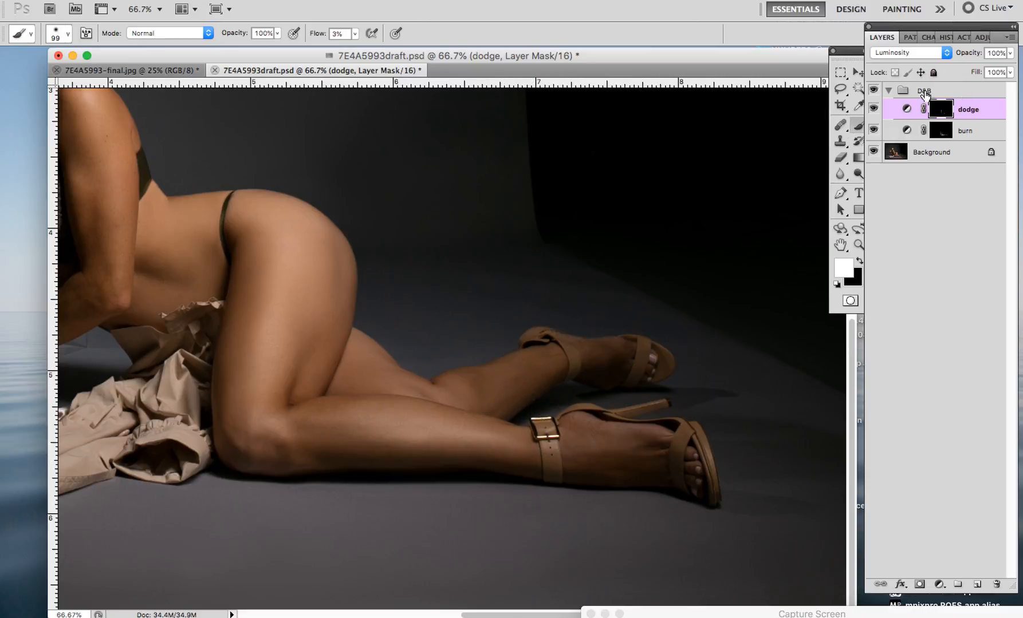
# - Compare the legs with and without the D&B group and the dodge layer
pyautogui.click(873, 91)
pyautogui.click(873, 90)
pyautogui.click(873, 91)
pyautogui.click(874, 90)
pyautogui.click(940, 135)
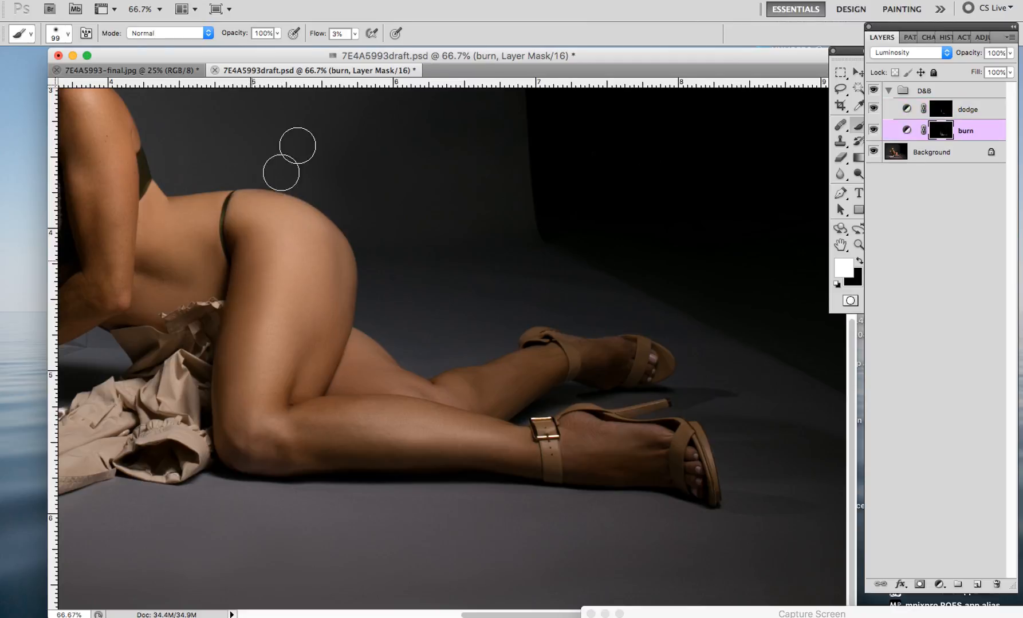
pyautogui.click(873, 109)
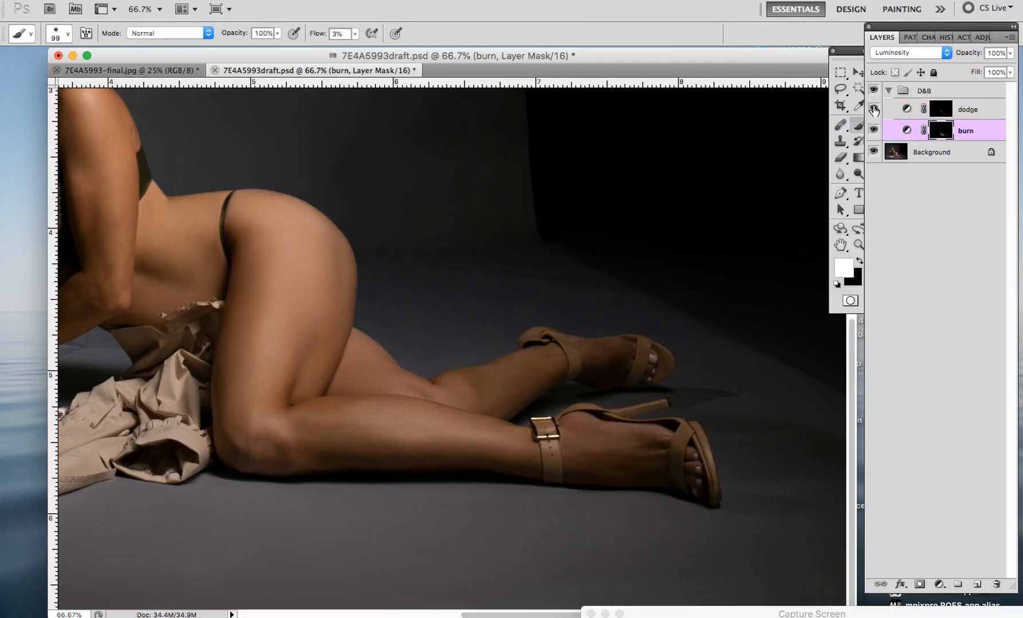
pyautogui.click(874, 108)
pyautogui.click(874, 90)
pyautogui.click(873, 91)
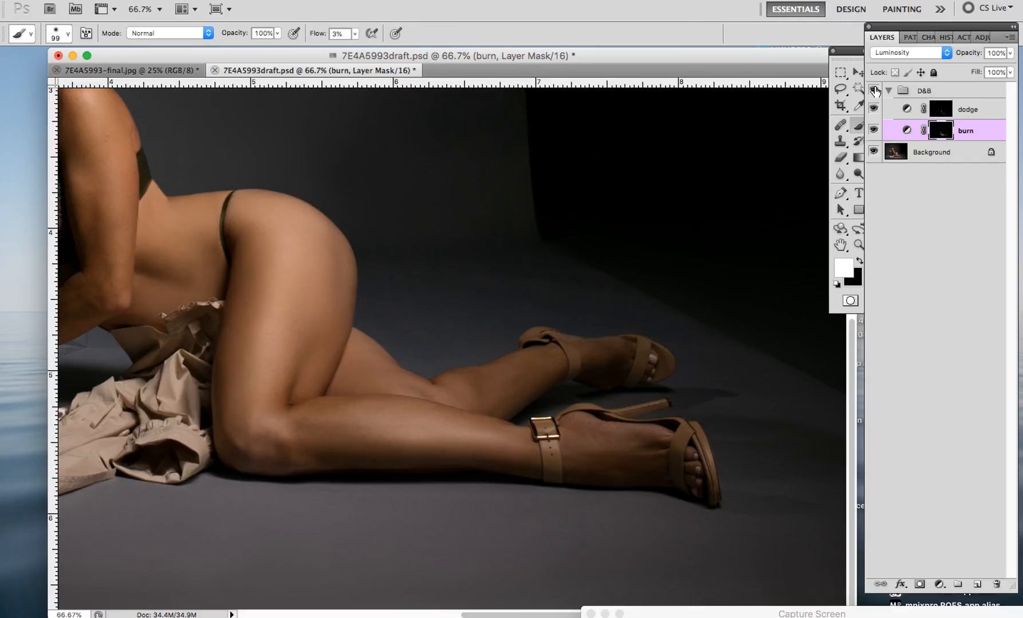
# - Paint a highlight on the dodge mask over the side of the waist at 3% flow
pyautogui.click(839, 246)
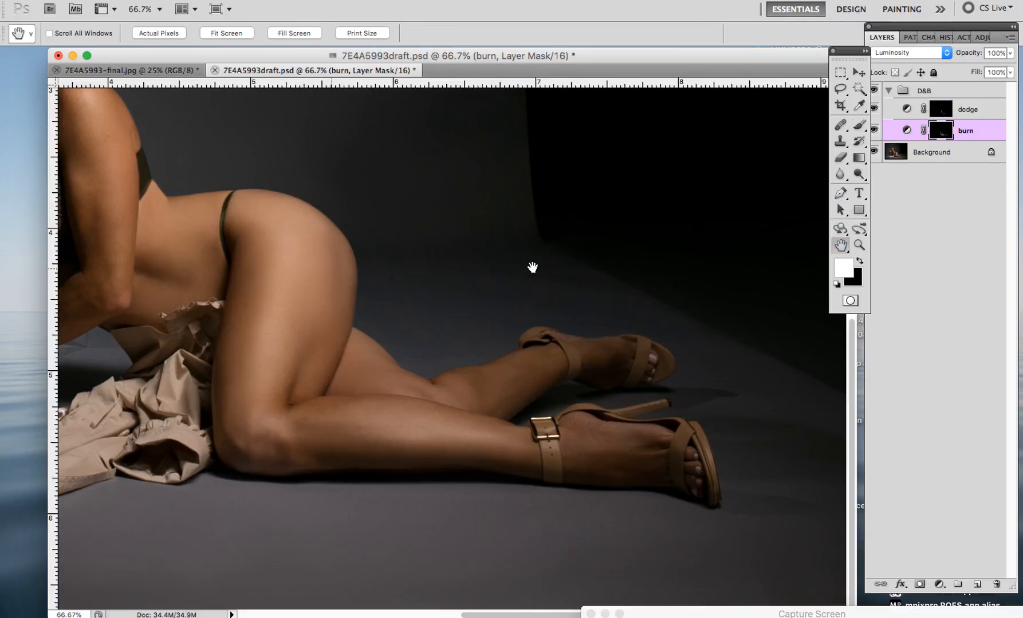
pyautogui.moveTo(532, 267); pyautogui.dragTo(573, 267)
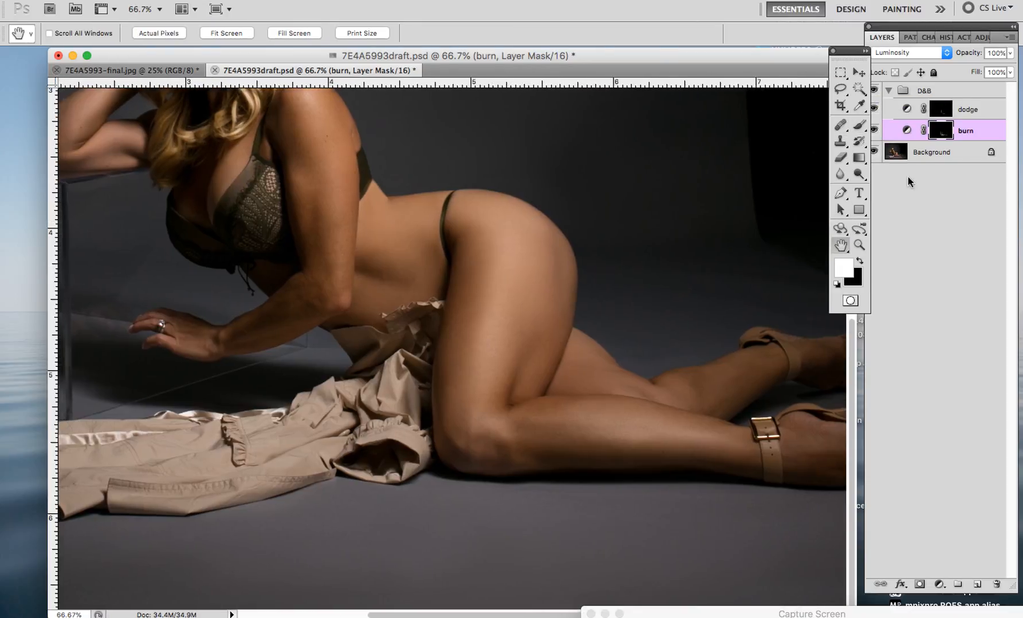
pyautogui.click(968, 108)
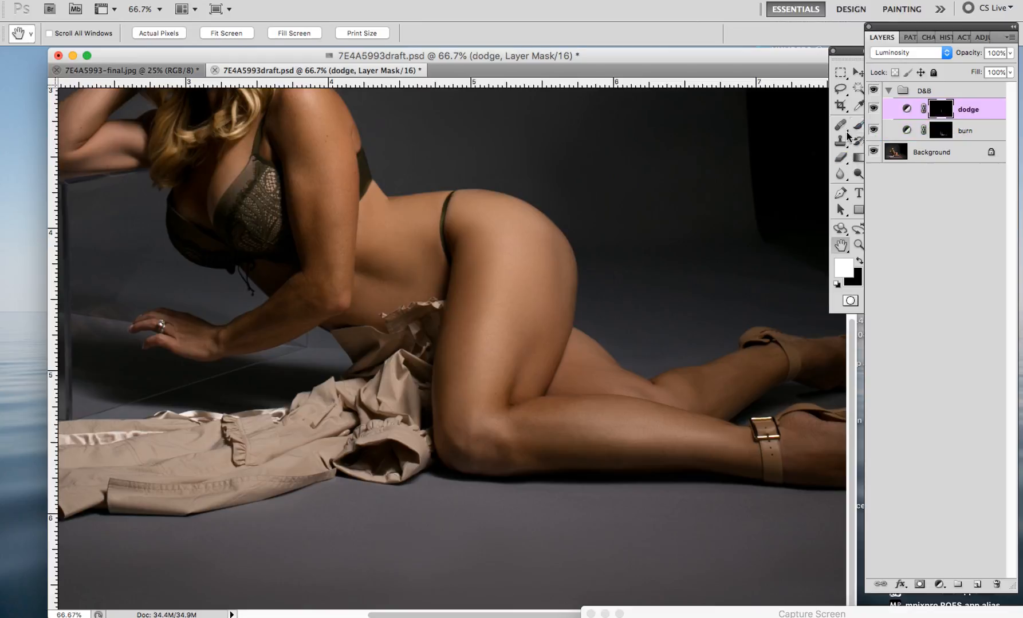
pyautogui.press('b')
pyautogui.moveTo(377, 244)
pyautogui.mouseDown()
pyautogui.moveTo(384, 233)
pyautogui.moveTo(413, 251)
pyautogui.moveTo(398, 212)
pyautogui.moveTo(388, 232)
pyautogui.mouseUp()
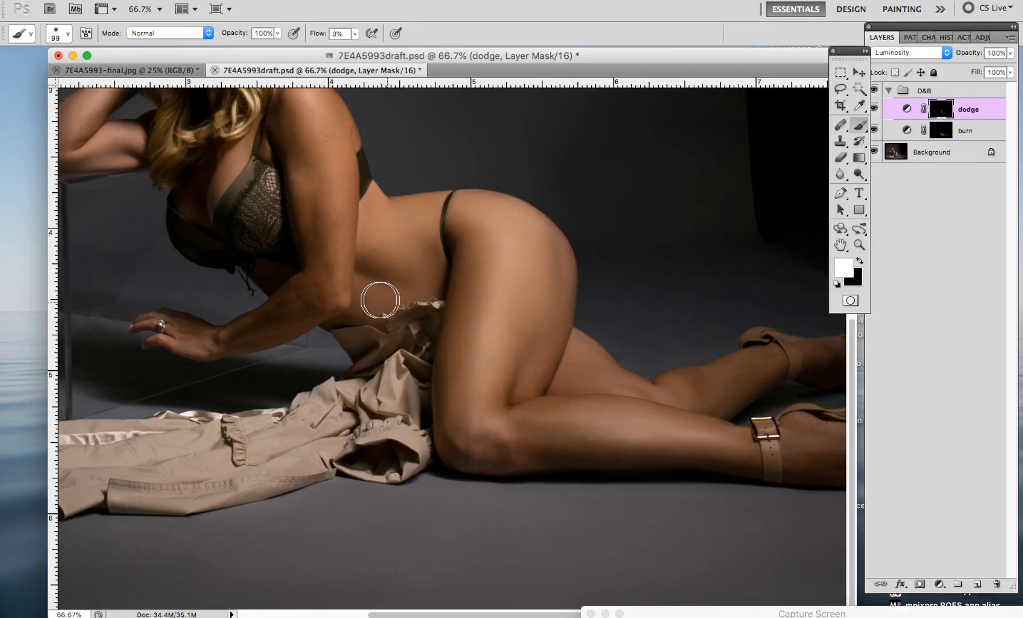
# - Paint the burn mask at 3% flow over the abdomen, the hip, the supporting forearm and the inner edge of the upper arm
pyautogui.click(938, 132)
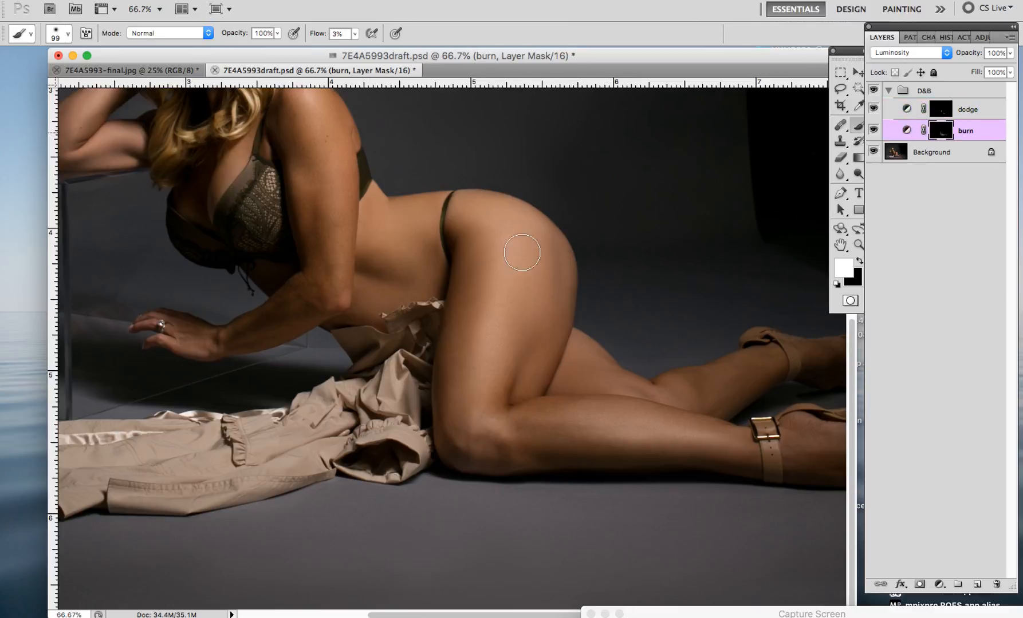
pyautogui.moveTo(405, 278)
pyautogui.mouseDown()
pyautogui.moveTo(402, 257)
pyautogui.moveTo(411, 285)
pyautogui.moveTo(496, 238)
pyautogui.mouseUp()
pyautogui.moveTo(364, 329)
pyautogui.mouseDown()
pyautogui.moveTo(373, 301)
pyautogui.moveTo(362, 320)
pyautogui.moveTo(289, 296)
pyautogui.moveTo(298, 288)
pyautogui.moveTo(291, 317)
pyautogui.moveTo(245, 346)
pyautogui.mouseUp()
pyautogui.moveTo(321, 253); pyautogui.dragTo(328, 258)
# - Set the brush size to 63 px and paint the burn mask from the near upper arm to the waist
pyautogui.click(840, 245)
pyautogui.moveTo(686, 277); pyautogui.dragTo(732, 395)
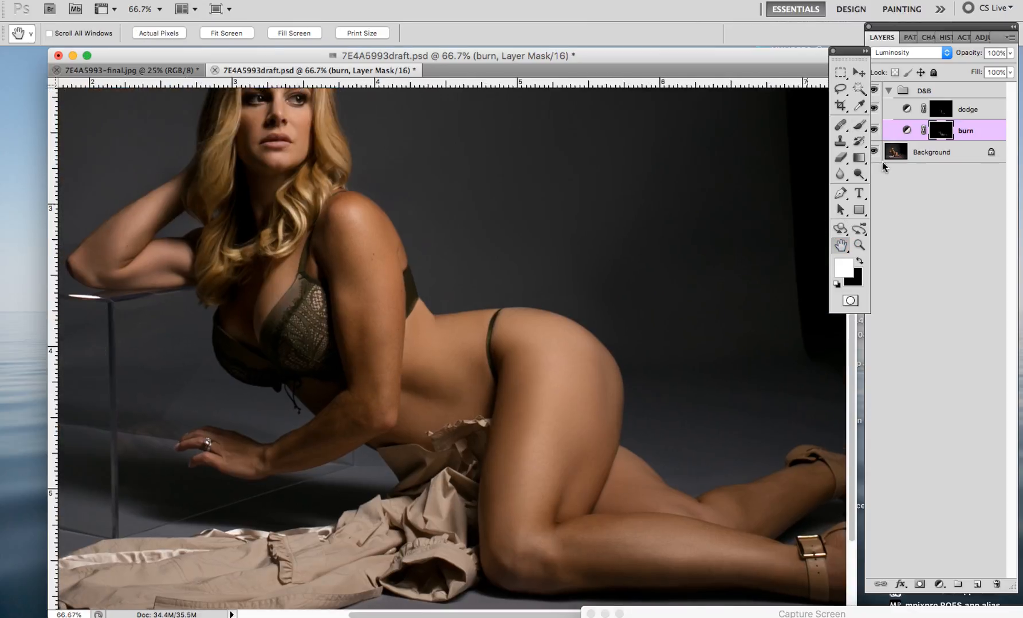
pyautogui.click(859, 123)
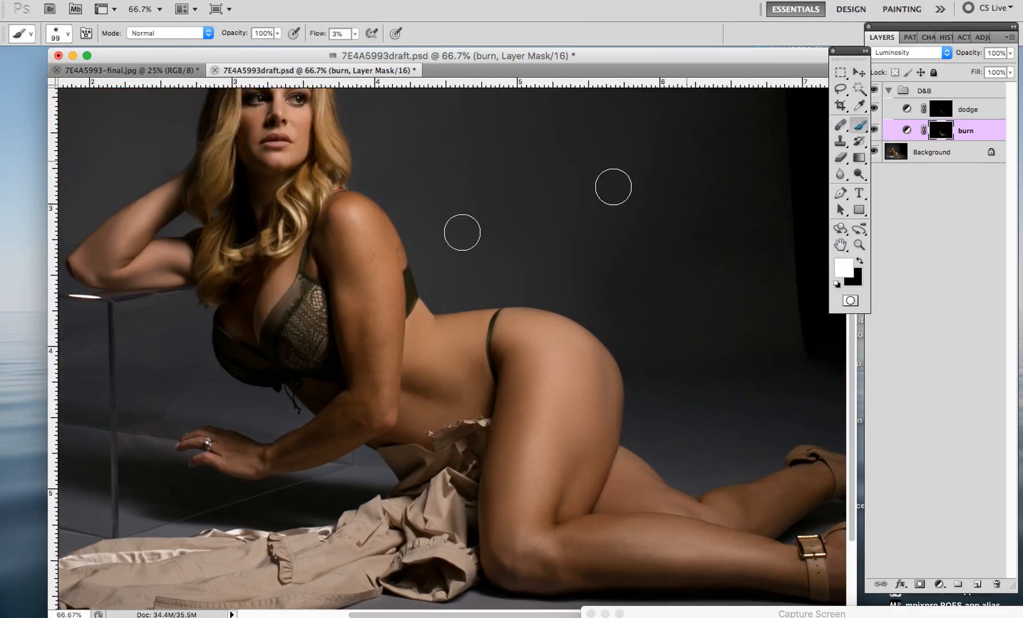
pyautogui.click(68, 33)
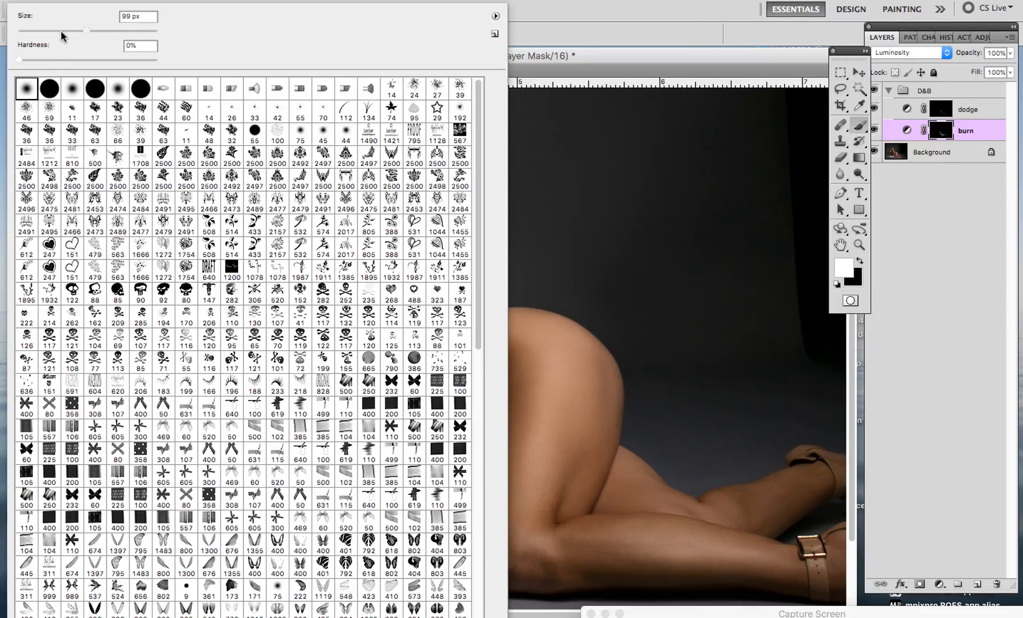
pyautogui.click(61, 31)
pyautogui.click(562, 53)
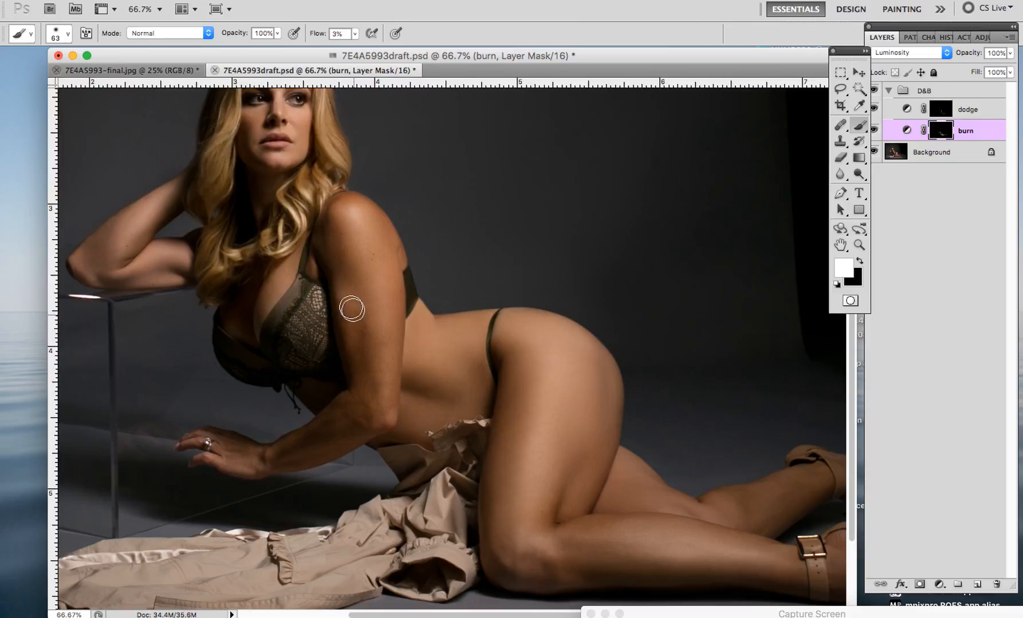
pyautogui.moveTo(352, 309)
pyautogui.mouseDown()
pyautogui.moveTo(364, 339)
pyautogui.moveTo(348, 313)
pyautogui.moveTo(354, 331)
pyautogui.moveTo(358, 311)
pyautogui.moveTo(344, 302)
pyautogui.moveTo(392, 300)
pyautogui.moveTo(348, 310)
pyautogui.moveTo(340, 251)
pyautogui.moveTo(351, 314)
pyautogui.moveTo(453, 299)
pyautogui.moveTo(400, 350)
pyautogui.moveTo(366, 319)
pyautogui.moveTo(371, 403)
pyautogui.moveTo(369, 392)
pyautogui.moveTo(451, 329)
pyautogui.mouseUp()
# - Enlarge the brush to 80 px and paint highlights on the dodge mask along the near upper arm
pyautogui.click(953, 114)
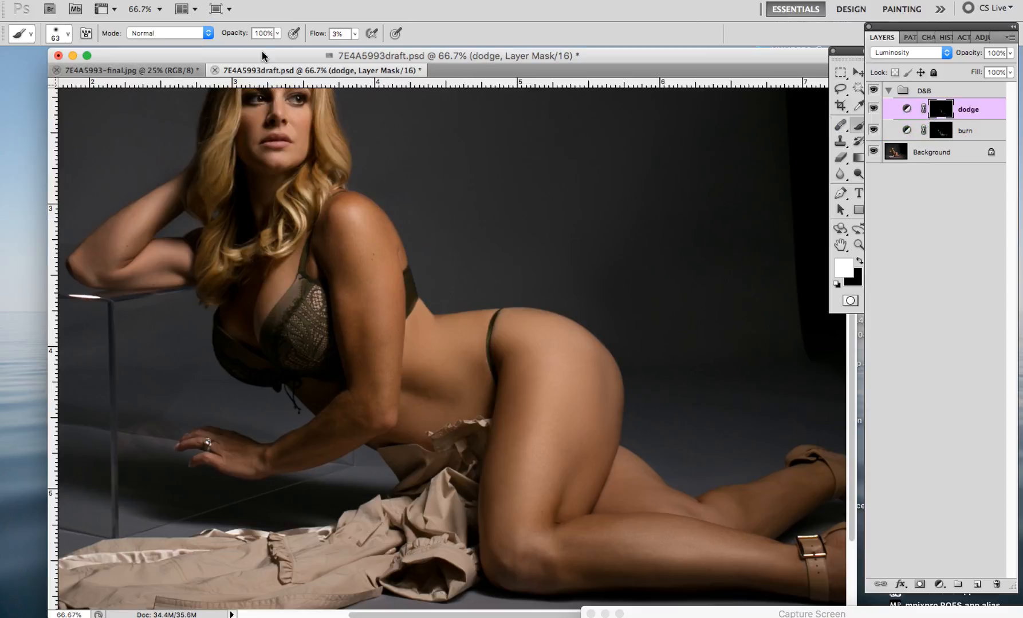
pyautogui.press(']')
pyautogui.press(']')
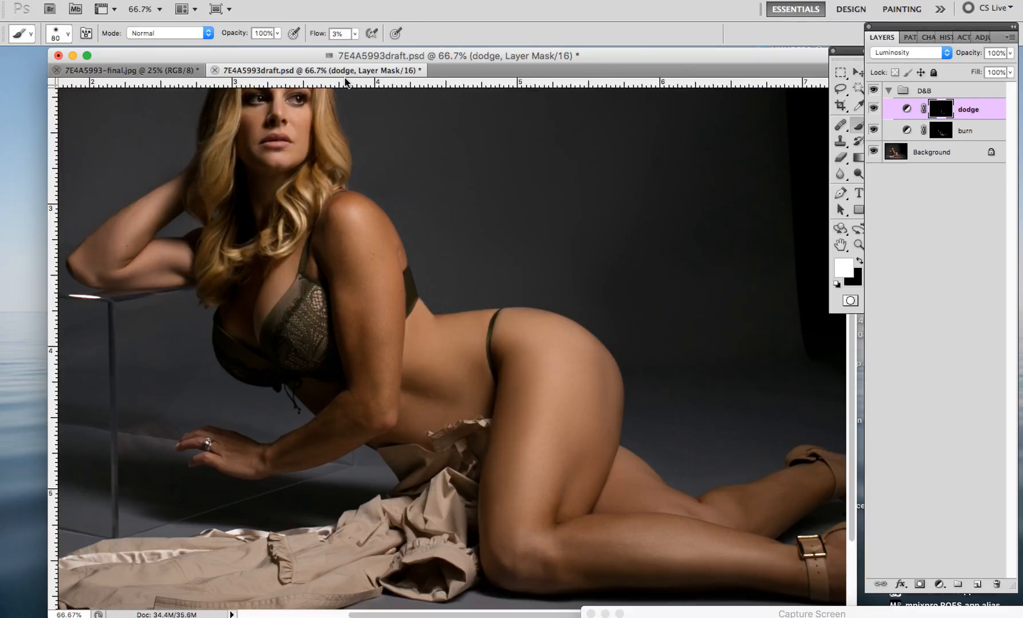
pyautogui.moveTo(376, 286)
pyautogui.mouseDown()
pyautogui.moveTo(359, 219)
pyautogui.moveTo(378, 375)
pyautogui.moveTo(373, 262)
pyautogui.moveTo(357, 284)
pyautogui.moveTo(354, 335)
pyautogui.moveTo(342, 292)
pyautogui.mouseUp()
pyautogui.moveTo(344, 339)
pyautogui.mouseDown()
pyautogui.moveTo(369, 222)
pyautogui.moveTo(381, 377)
pyautogui.mouseUp()
# - Compare the portrait with and without the D&B group
pyautogui.click(873, 91)
pyautogui.click(873, 92)
pyautogui.click(874, 91)
pyautogui.click(873, 91)
# - Set up the Clone Stamp on the Background layer with 100% opacity, 40% flow and an 80 px brush
pyautogui.click(958, 151)
pyautogui.click(837, 141)
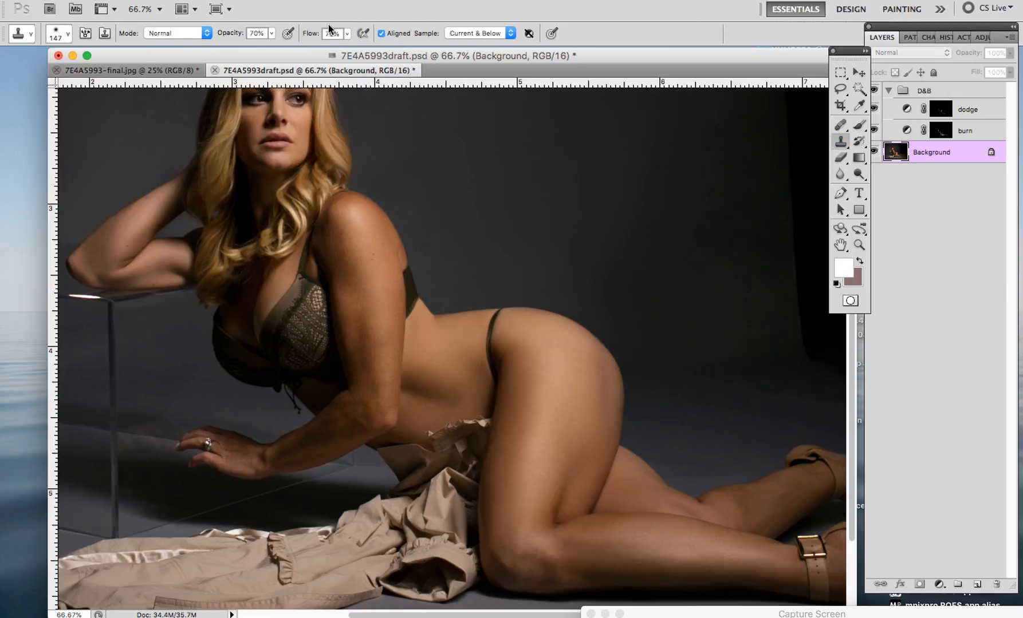
pyautogui.write('4')
pyautogui.click(253, 33)
pyautogui.press('Return')
pyautogui.press('[')
pyautogui.press('[')
# - Examine the dodge and burn contouring on the arm and torso by repeatedly hiding and showing the D&B group
pyautogui.click(874, 91)
pyautogui.click(874, 91)
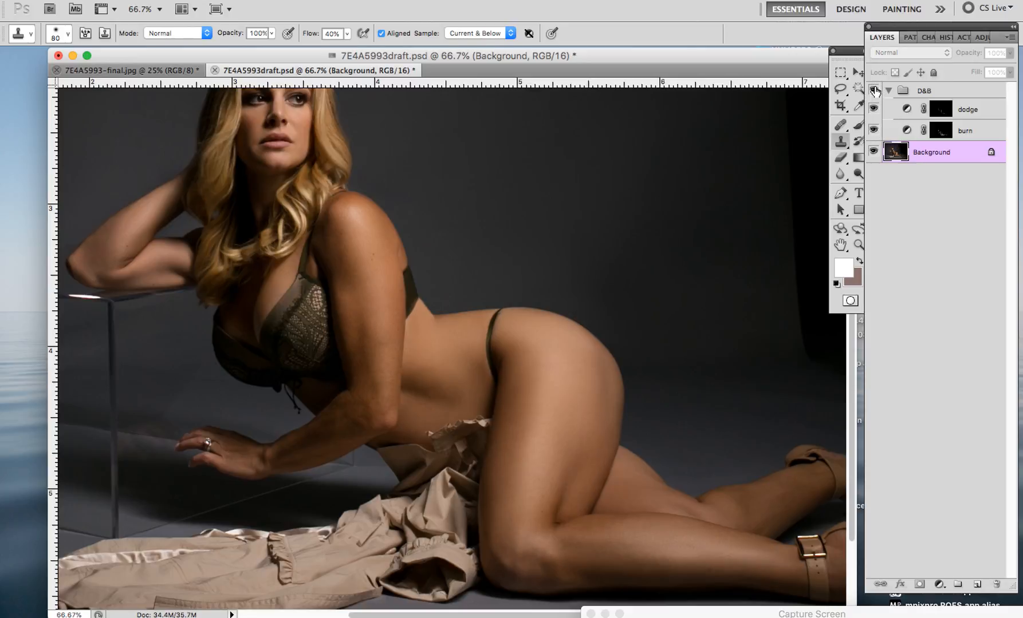
pyautogui.click(874, 90)
pyautogui.click(874, 91)
pyautogui.click(873, 92)
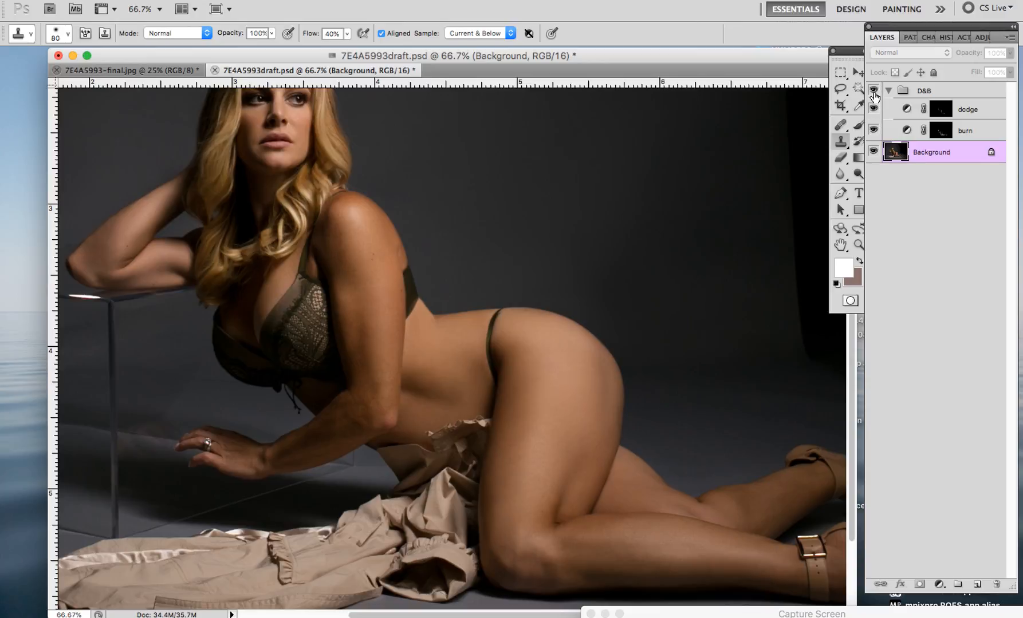
pyautogui.click(874, 92)
pyautogui.click(874, 92)
pyautogui.click(874, 92)
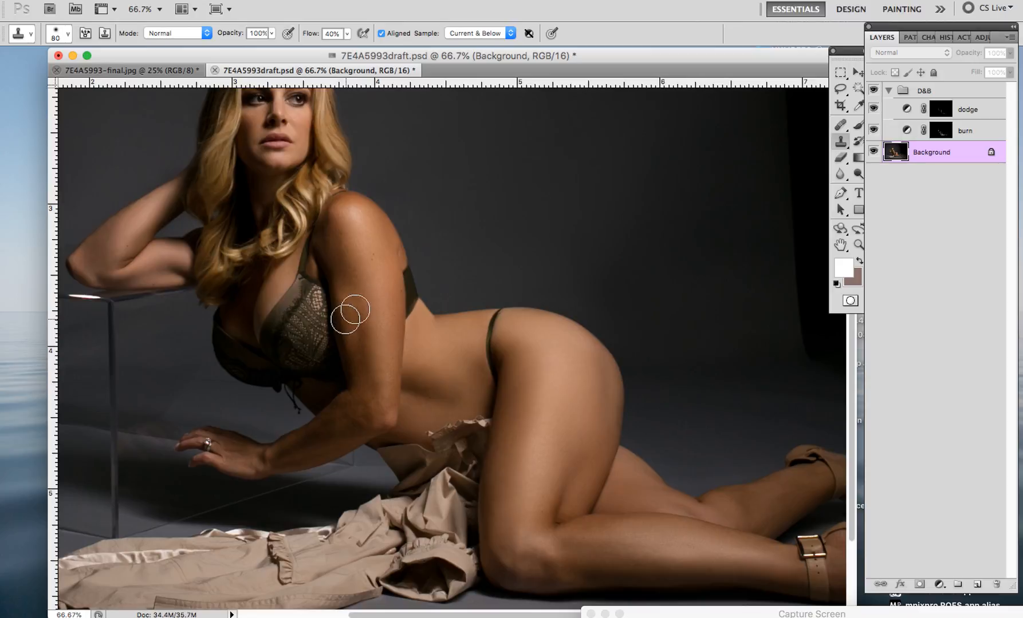
pyautogui.click(873, 92)
pyautogui.click(873, 92)
pyautogui.click(874, 92)
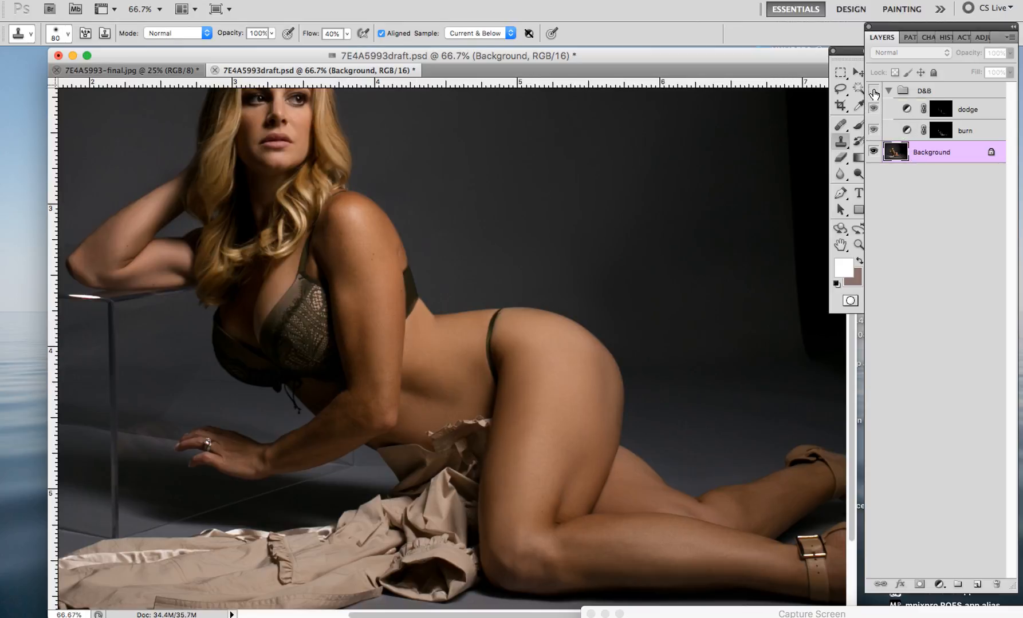
pyautogui.click(874, 92)
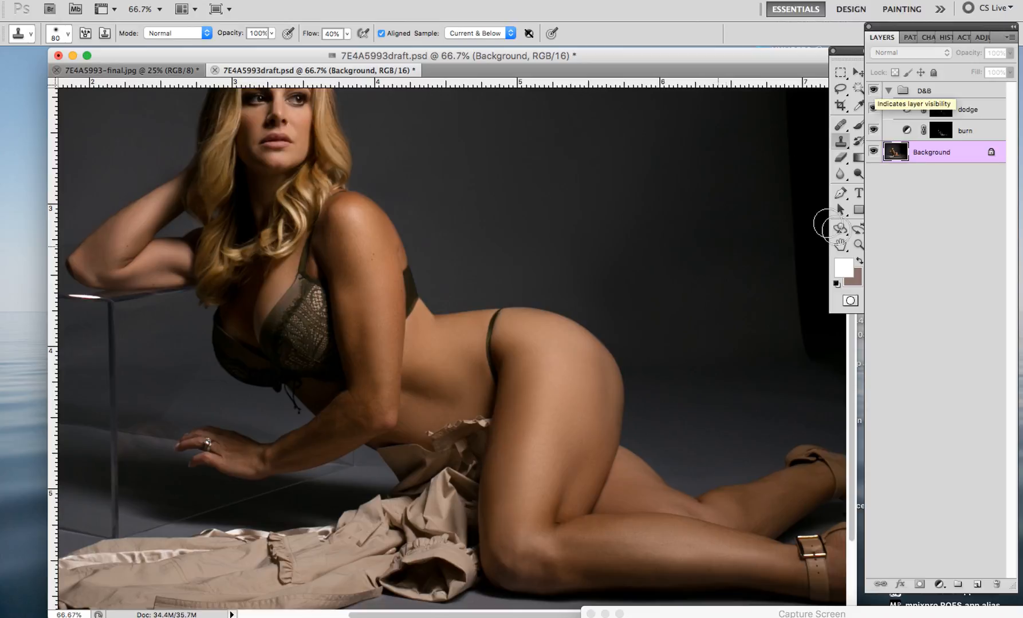
# - Target the burn mask and set the Clone Stamp brush size to 34 px for the raised arm
pyautogui.click(840, 245)
pyautogui.moveTo(497, 166); pyautogui.dragTo(582, 235)
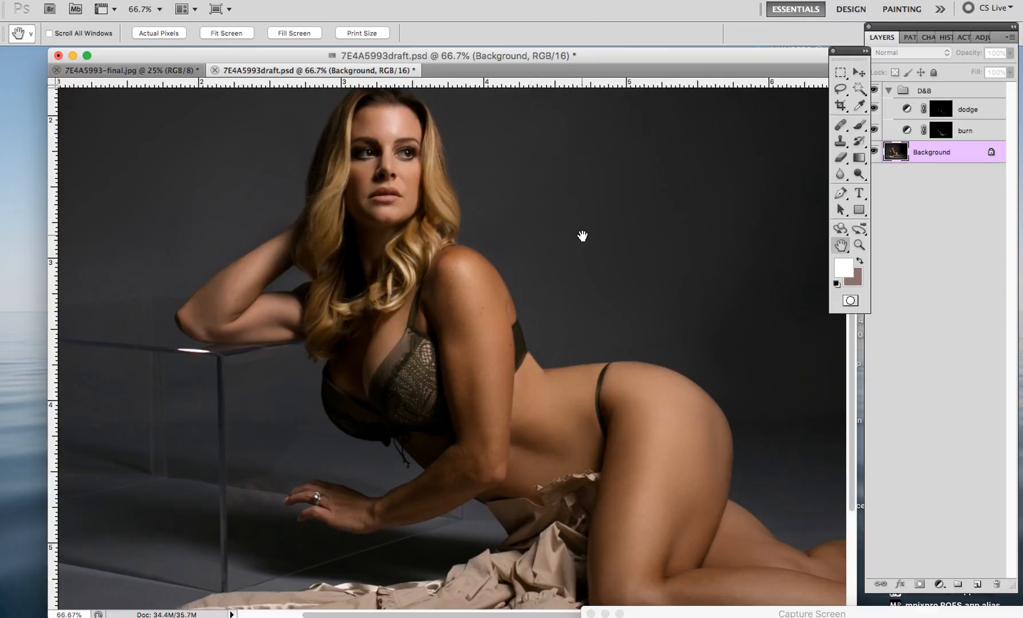
pyautogui.click(841, 142)
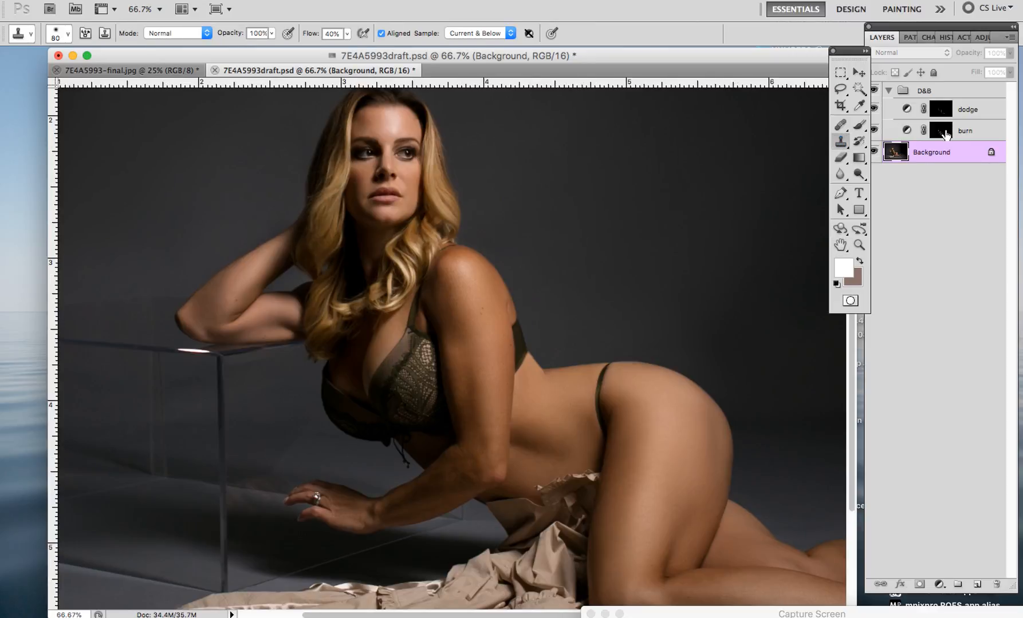
pyautogui.click(945, 135)
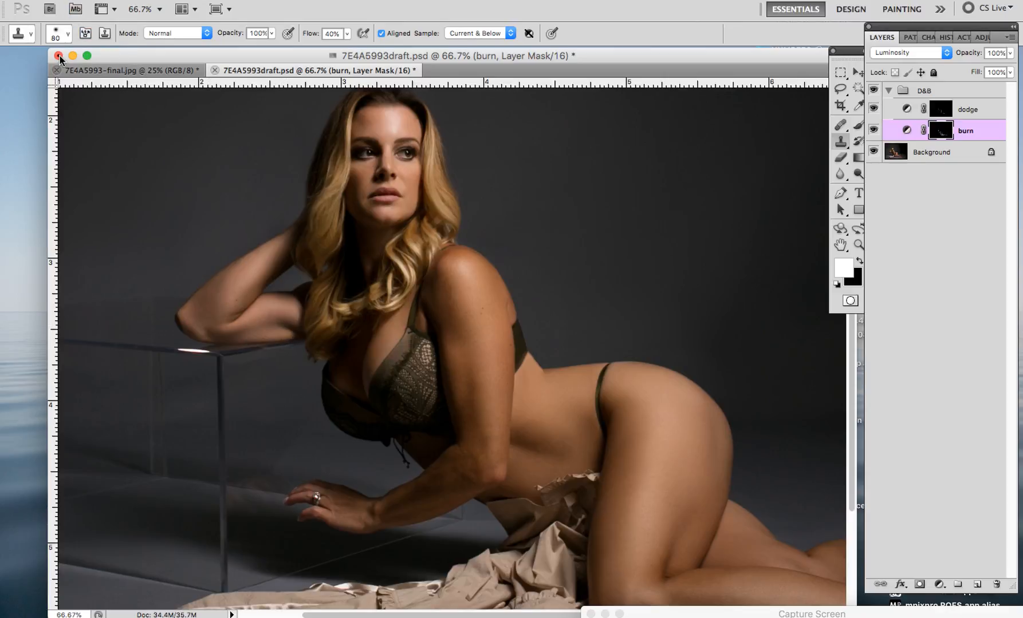
pyautogui.click(58, 33)
pyautogui.click(42, 31)
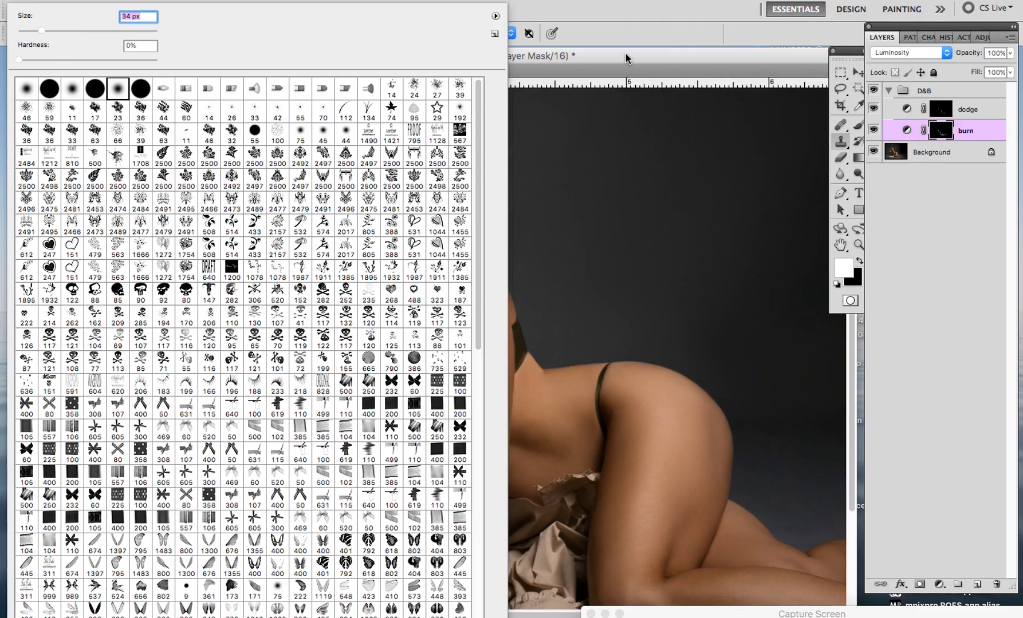
pyautogui.press('Return')
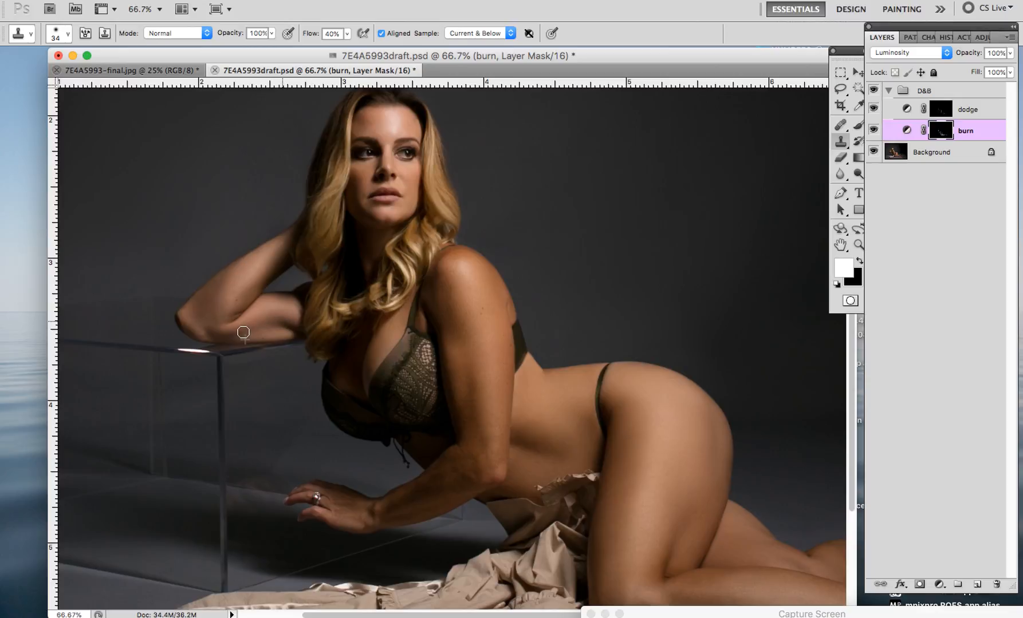
# - Compare the raised arm and upper body with and without the D&B group
pyautogui.click(875, 91)
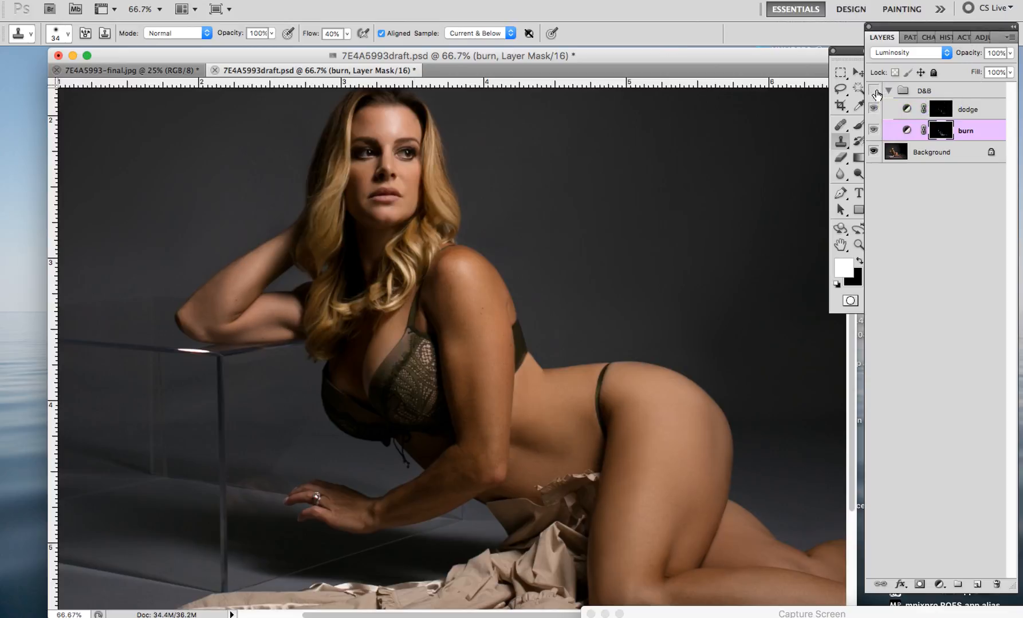
pyautogui.click(874, 91)
pyautogui.click(874, 91)
pyautogui.click(875, 91)
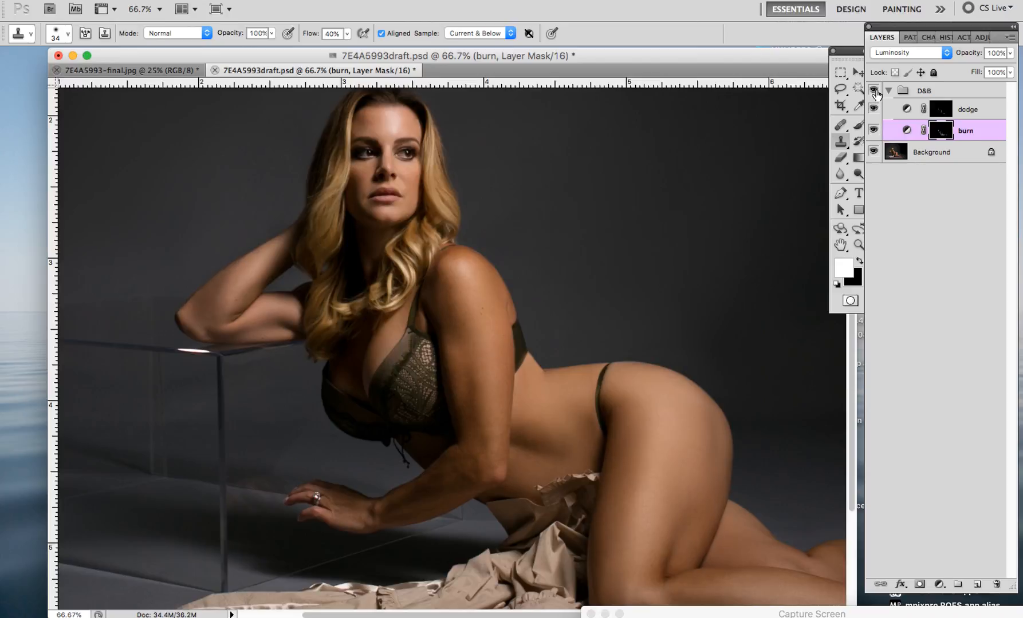
# - Set the Brush tool to 29 px and paint the burn mask along both cheeks and beside the nose
pyautogui.click(859, 244)
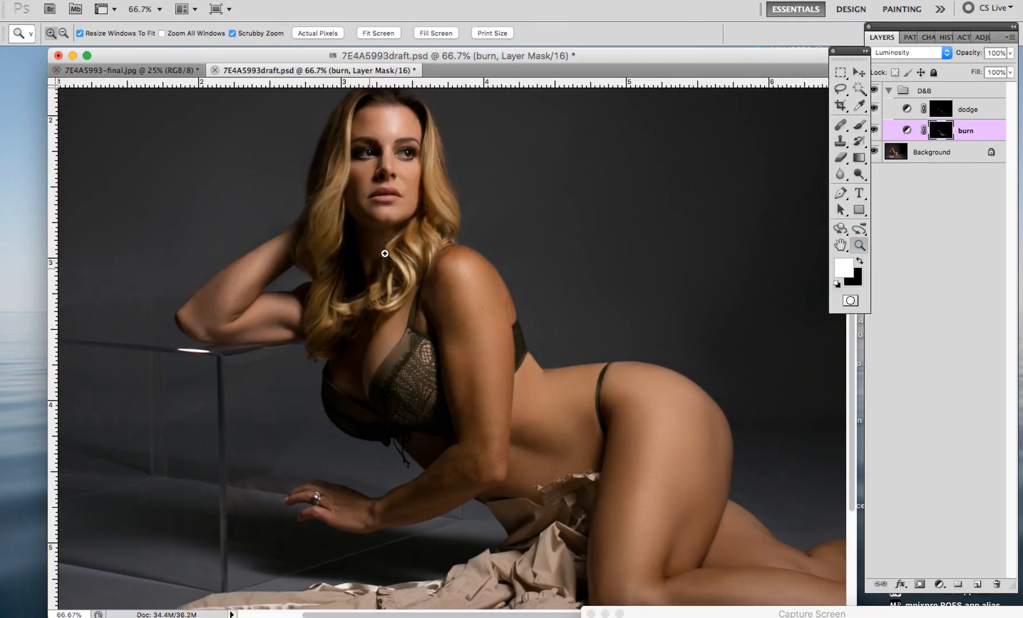
pyautogui.click(364, 223)
pyautogui.click(516, 323)
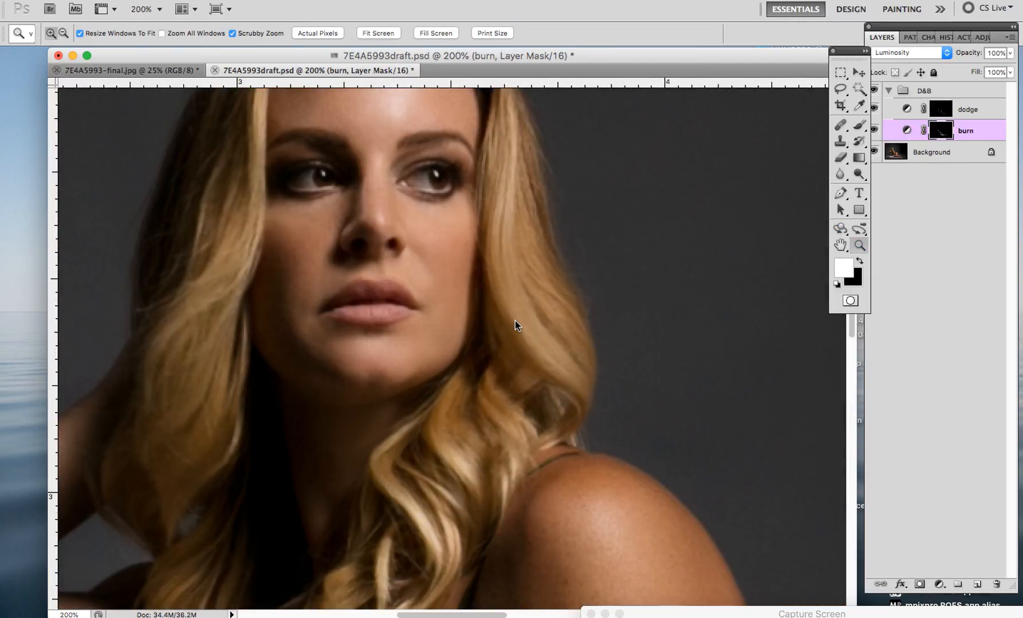
pyautogui.click(861, 127)
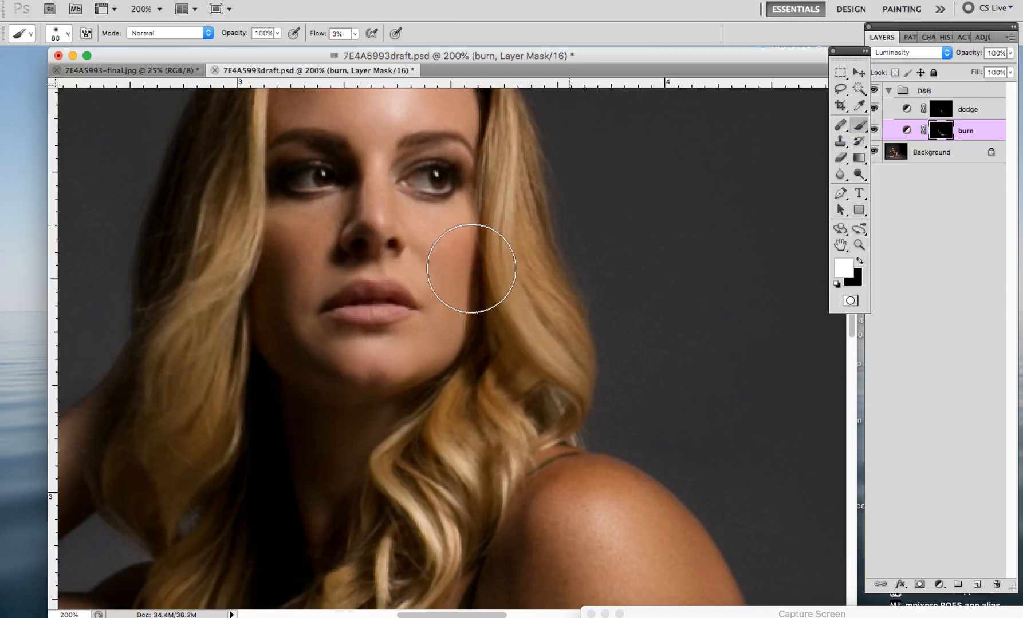
pyautogui.rightClick(79, 60)
pyautogui.moveTo(57, 31); pyautogui.dragTo(53, 28)
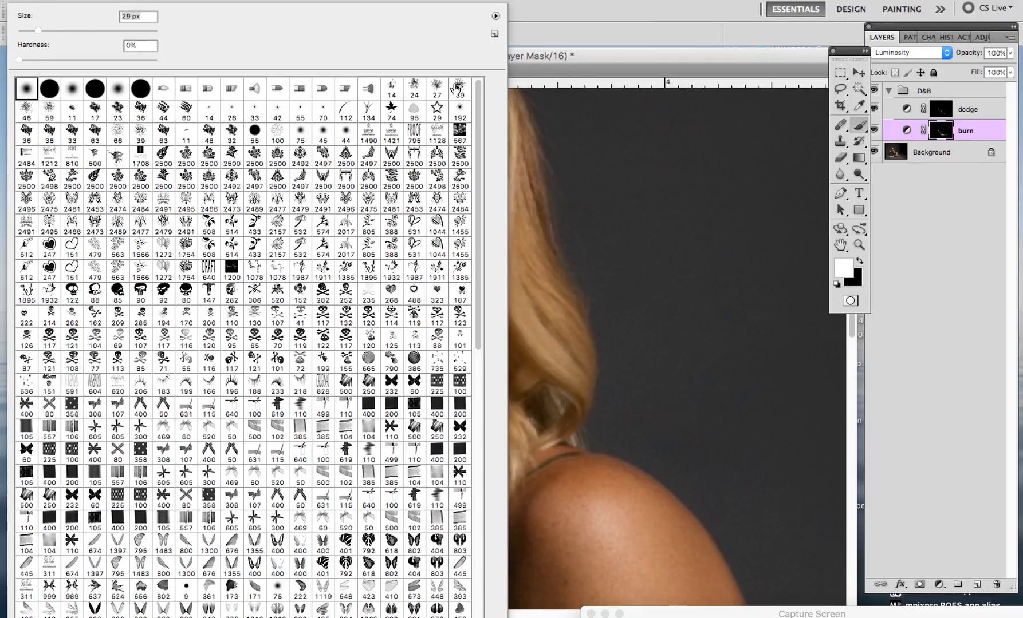
pyautogui.click(619, 59)
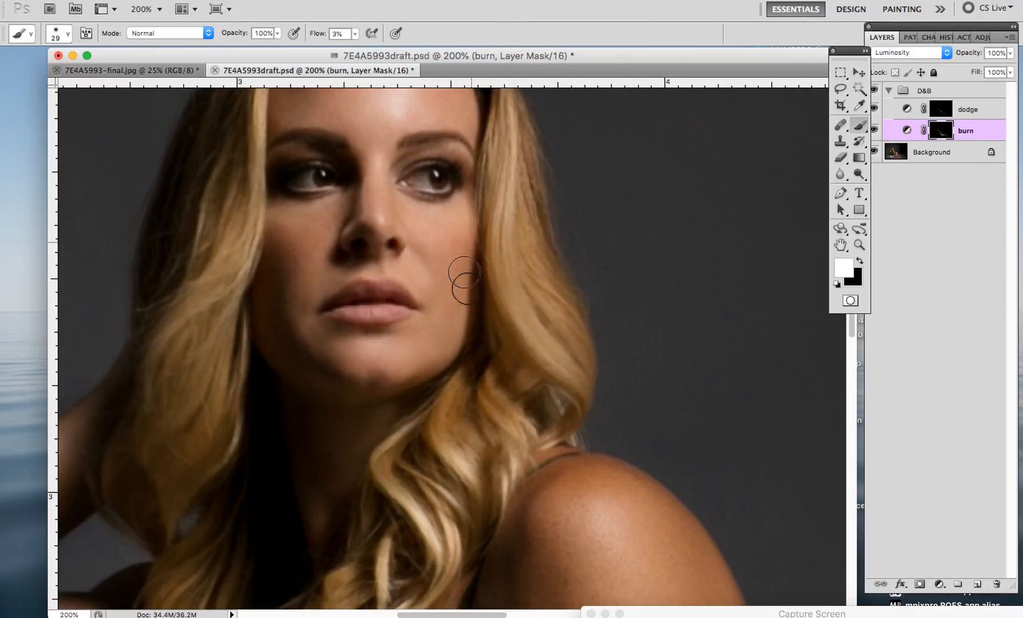
pyautogui.moveTo(465, 281)
pyautogui.mouseDown()
pyautogui.moveTo(490, 262)
pyautogui.moveTo(469, 250)
pyautogui.moveTo(461, 284)
pyautogui.moveTo(450, 262)
pyautogui.moveTo(466, 354)
pyautogui.moveTo(490, 290)
pyautogui.moveTo(476, 259)
pyautogui.moveTo(456, 348)
pyautogui.moveTo(471, 314)
pyautogui.moveTo(445, 366)
pyautogui.moveTo(468, 356)
pyautogui.moveTo(350, 400)
pyautogui.moveTo(355, 391)
pyautogui.moveTo(292, 359)
pyautogui.moveTo(272, 237)
pyautogui.moveTo(296, 365)
pyautogui.moveTo(296, 246)
pyautogui.moveTo(318, 387)
pyautogui.moveTo(283, 282)
pyautogui.moveTo(349, 389)
pyautogui.moveTo(431, 379)
pyautogui.moveTo(346, 388)
pyautogui.moveTo(448, 365)
pyautogui.moveTo(484, 324)
pyautogui.moveTo(482, 246)
pyautogui.moveTo(444, 259)
pyautogui.moveTo(445, 244)
pyautogui.moveTo(551, 162)
pyautogui.moveTo(522, 150)
pyautogui.moveTo(349, 224)
pyautogui.moveTo(339, 243)
pyautogui.mouseUp()
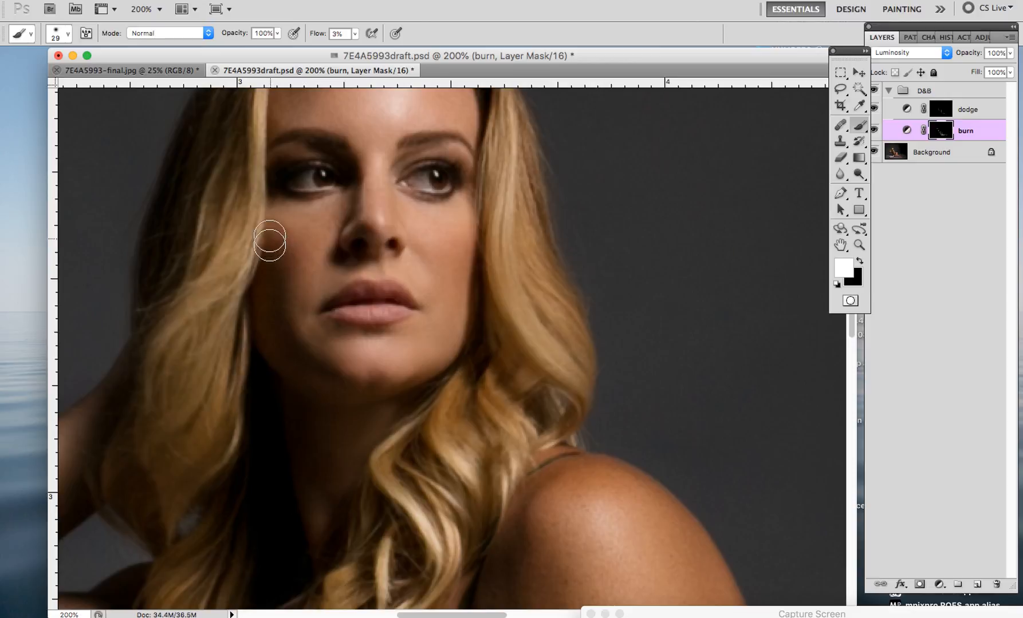
# - Paint the dodge mask over the cheek and nose area, using a 16 px brush for the highlights around the lips
pyautogui.click(944, 110)
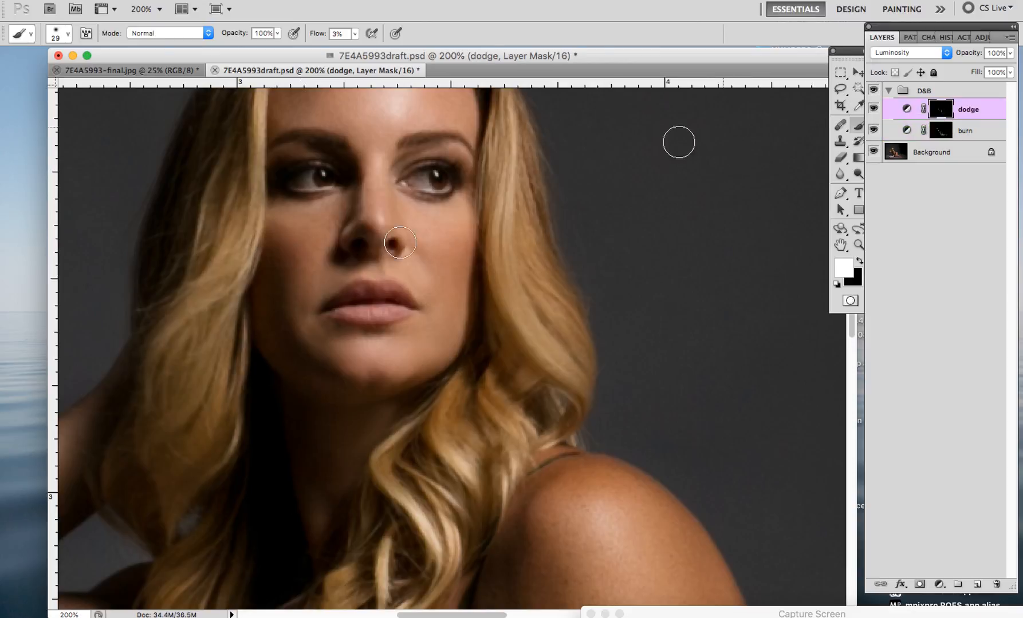
pyautogui.moveTo(436, 223)
pyautogui.mouseDown()
pyautogui.moveTo(354, 187)
pyautogui.moveTo(306, 224)
pyautogui.moveTo(363, 162)
pyautogui.moveTo(331, 213)
pyautogui.moveTo(388, 171)
pyautogui.mouseUp()
pyautogui.click(57, 33)
pyautogui.moveTo(38, 31); pyautogui.dragTo(29, 31)
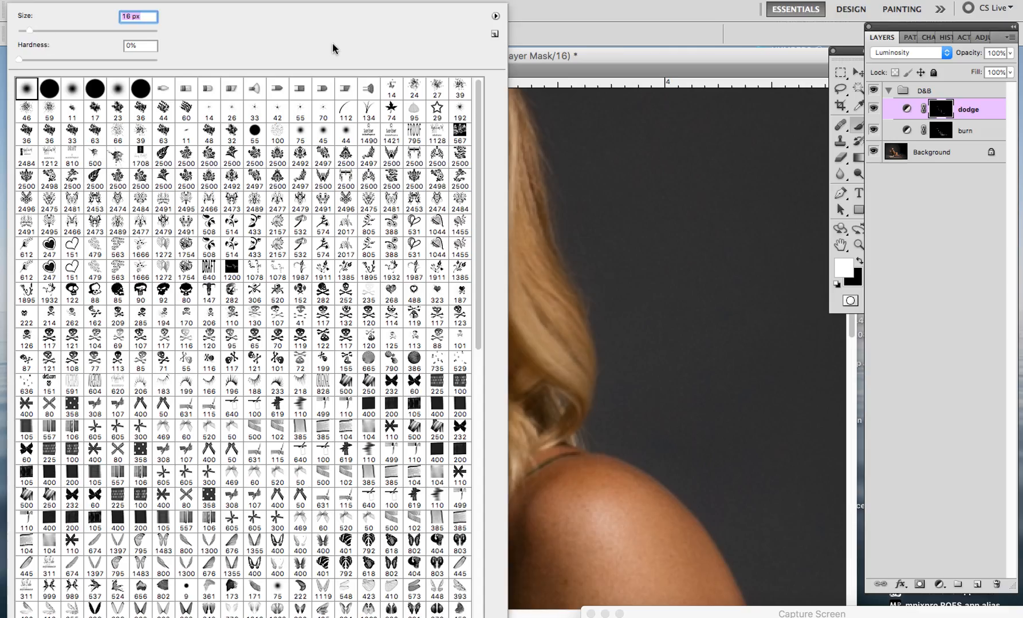
pyautogui.click(566, 57)
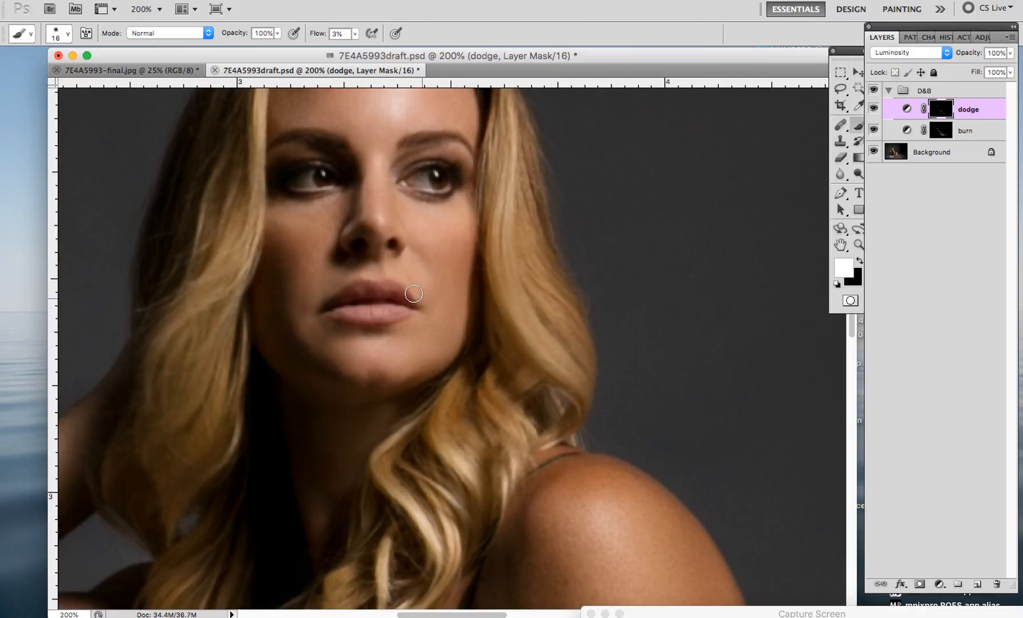
pyautogui.moveTo(382, 271)
pyautogui.mouseDown()
pyautogui.moveTo(420, 300)
pyautogui.moveTo(399, 321)
pyautogui.moveTo(354, 313)
pyautogui.moveTo(390, 312)
pyautogui.moveTo(345, 313)
pyautogui.moveTo(393, 304)
pyautogui.moveTo(370, 293)
pyautogui.moveTo(400, 295)
pyautogui.mouseUp()
# - Target the burn mask and set the brush size to 9 px for fine shading on the face
pyautogui.click(934, 130)
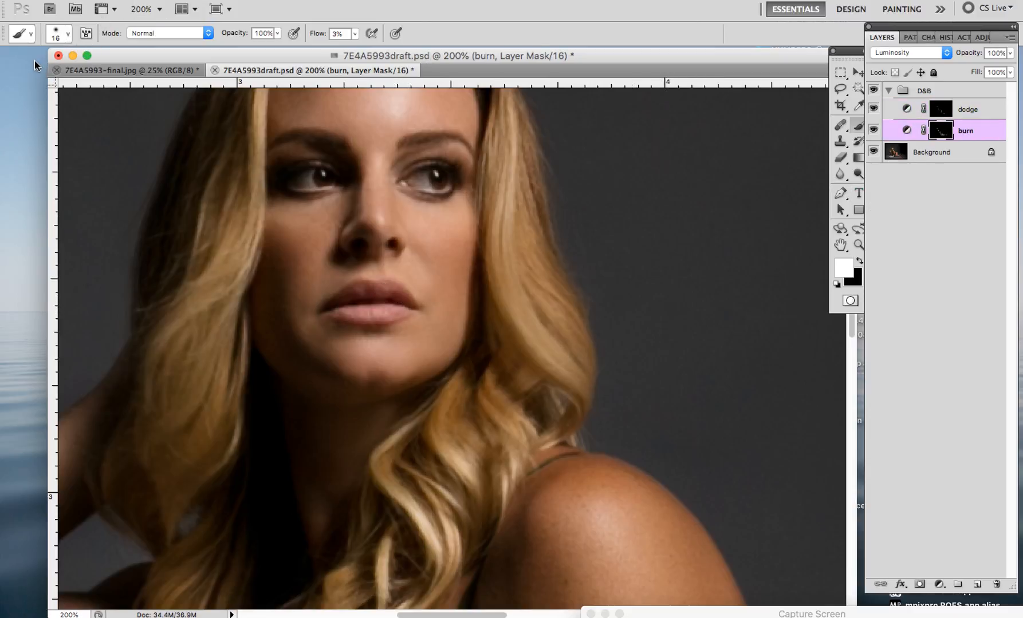
pyautogui.click(30, 33)
pyautogui.moveTo(25, 30); pyautogui.dragTo(23, 30)
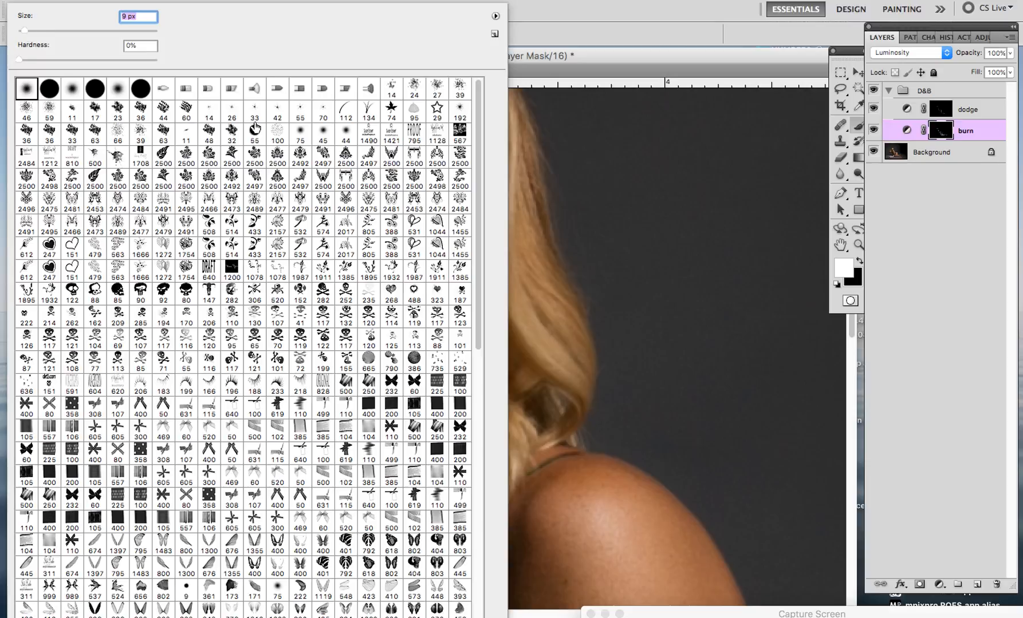
pyautogui.click(645, 54)
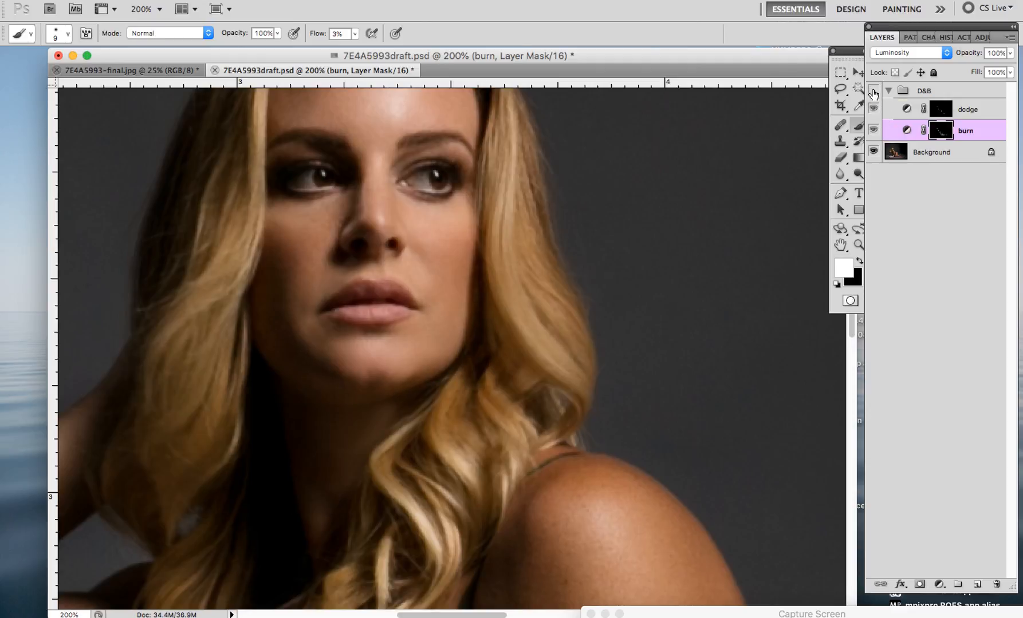
# - Compare the face and upper body with and without the D&B group, both close up and zoomed out
pyautogui.click(873, 92)
pyautogui.click(872, 92)
pyautogui.click(858, 244)
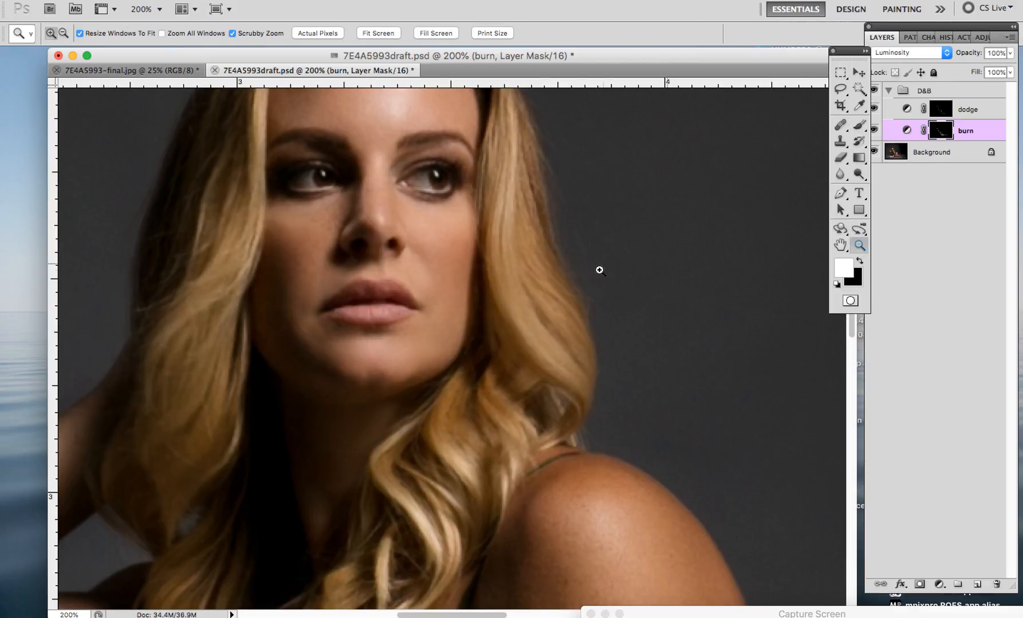
pyautogui.keyDown('alt'); pyautogui.click(579, 259); pyautogui.keyUp('alt')
pyautogui.keyDown('alt'); pyautogui.click(360, 425); pyautogui.keyUp('alt')
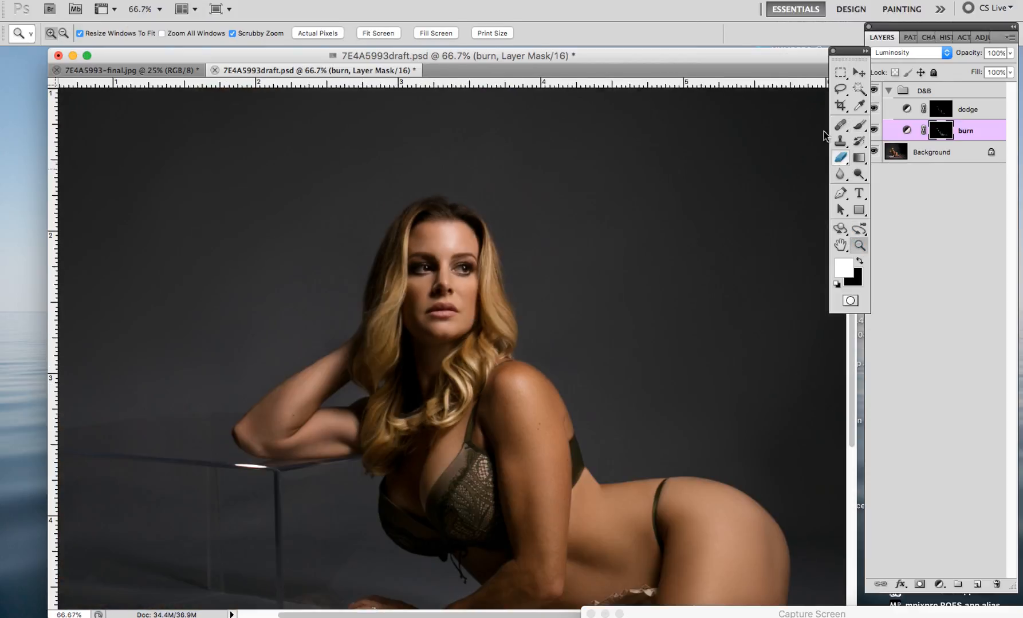
pyautogui.click(874, 91)
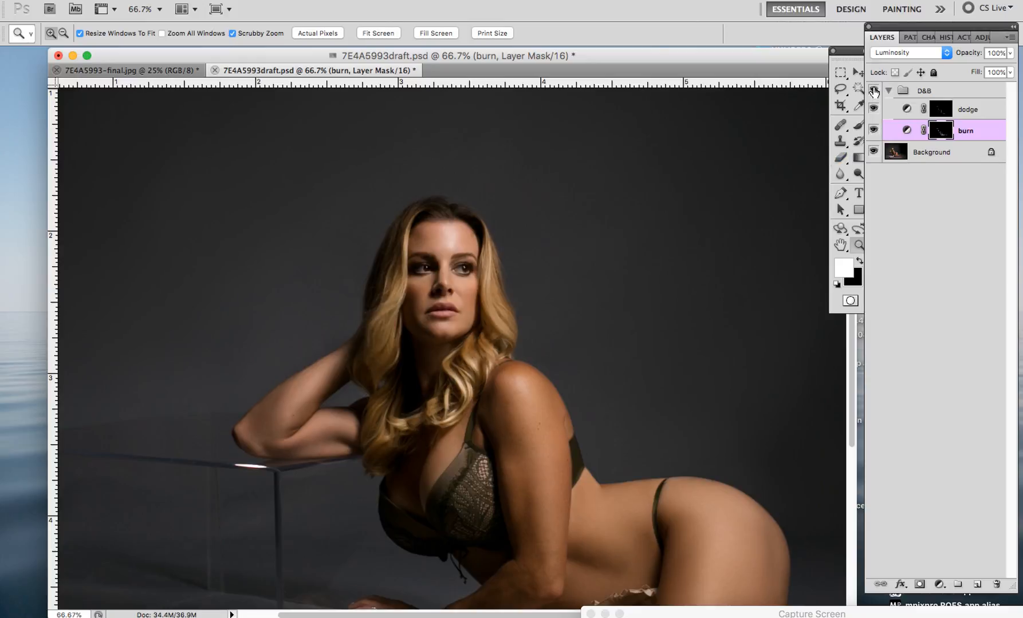
pyautogui.click(507, 335)
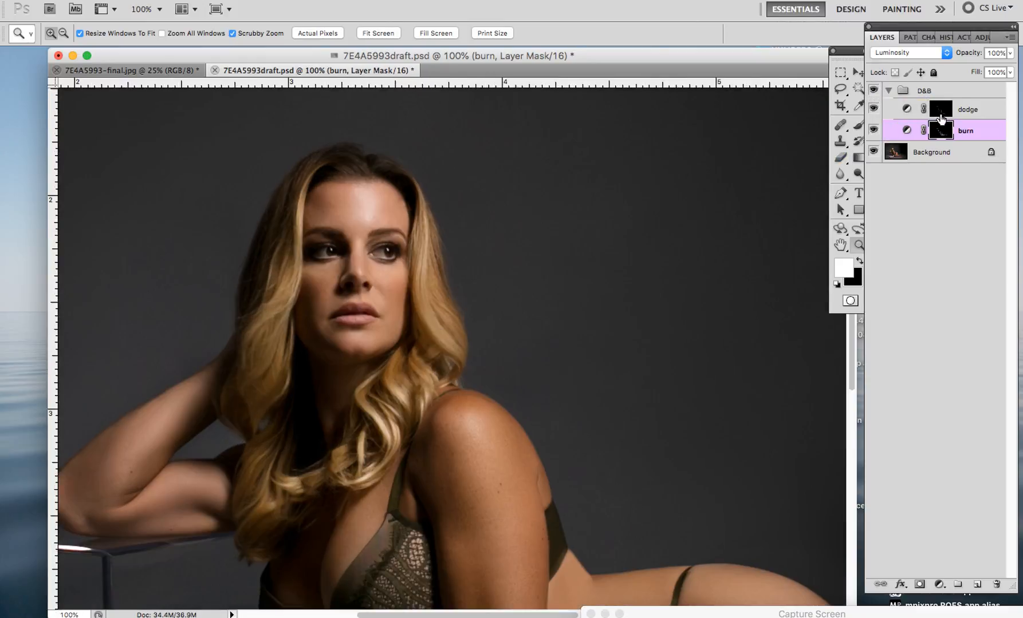
# - Paint the dodge mask over the hair highlights with a 36 px brush and check them against the hidden D&B group
pyautogui.click(941, 115)
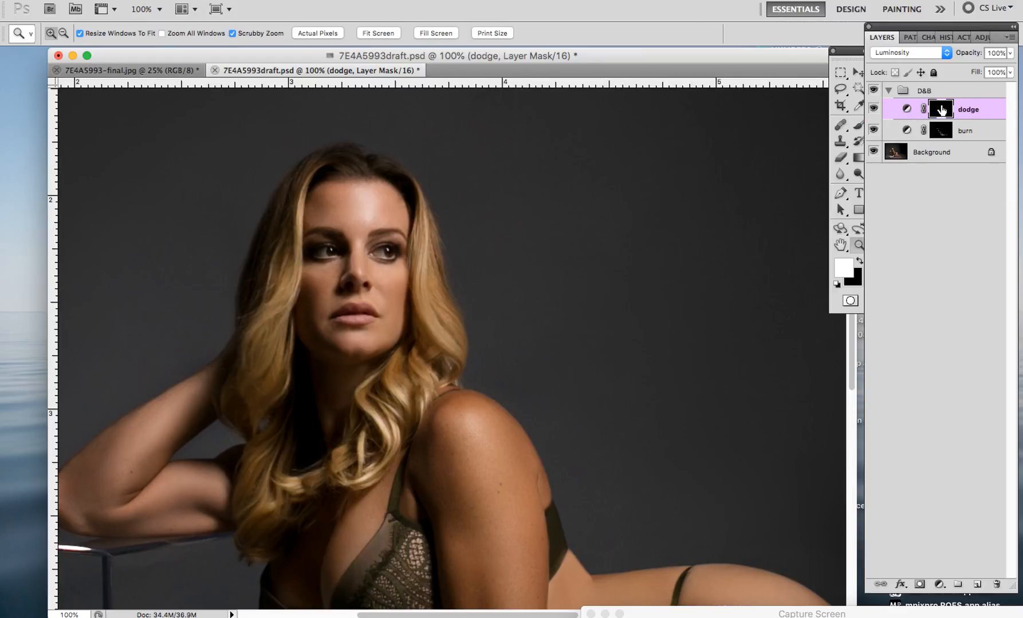
pyautogui.click(854, 126)
pyautogui.click(56, 34)
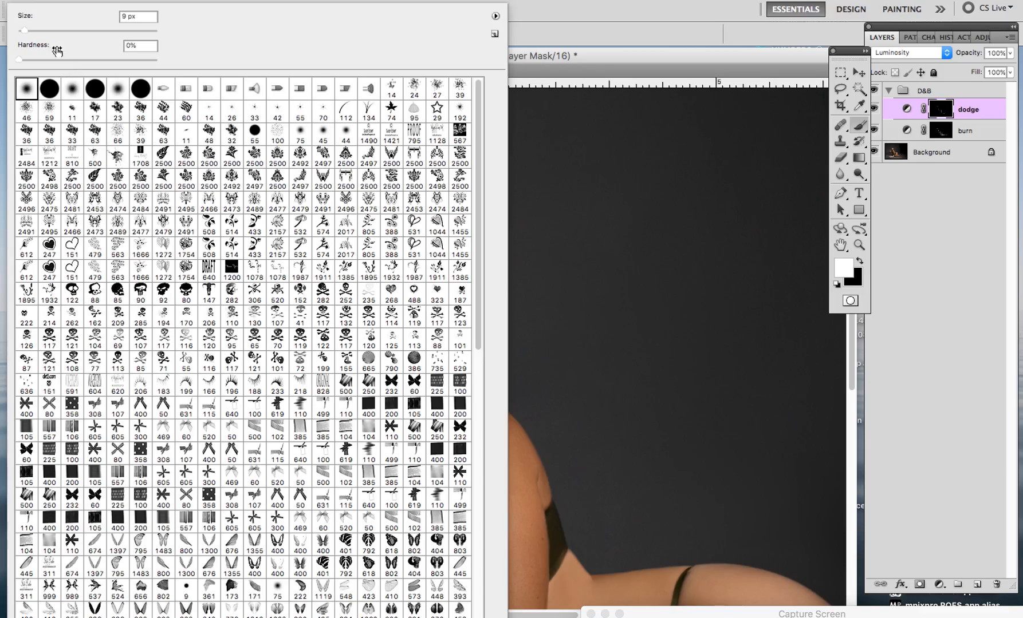
pyautogui.click(43, 31)
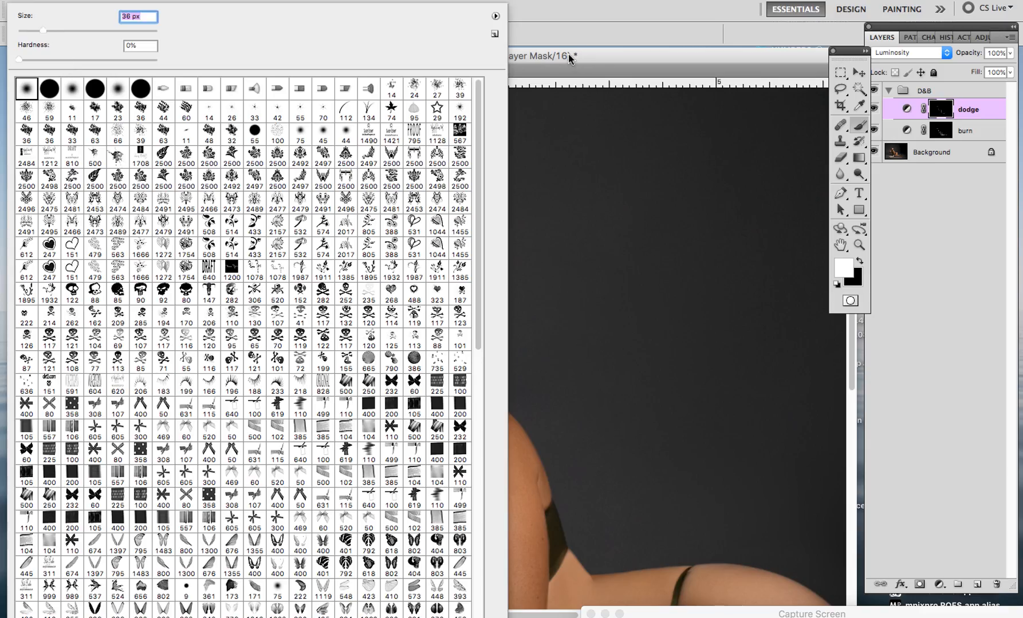
pyautogui.click(569, 58)
pyautogui.moveTo(430, 328)
pyautogui.mouseDown()
pyautogui.moveTo(422, 275)
pyautogui.moveTo(446, 332)
pyautogui.moveTo(423, 213)
pyautogui.moveTo(402, 316)
pyautogui.moveTo(416, 391)
pyautogui.moveTo(422, 383)
pyautogui.moveTo(399, 369)
pyautogui.moveTo(409, 403)
pyautogui.moveTo(375, 413)
pyautogui.moveTo(394, 445)
pyautogui.moveTo(390, 423)
pyautogui.moveTo(354, 473)
pyautogui.moveTo(363, 472)
pyautogui.moveTo(352, 452)
pyautogui.moveTo(267, 515)
pyautogui.moveTo(276, 499)
pyautogui.moveTo(266, 509)
pyautogui.moveTo(264, 458)
pyautogui.moveTo(245, 507)
pyautogui.moveTo(263, 392)
pyautogui.moveTo(257, 333)
pyautogui.moveTo(310, 164)
pyautogui.mouseUp()
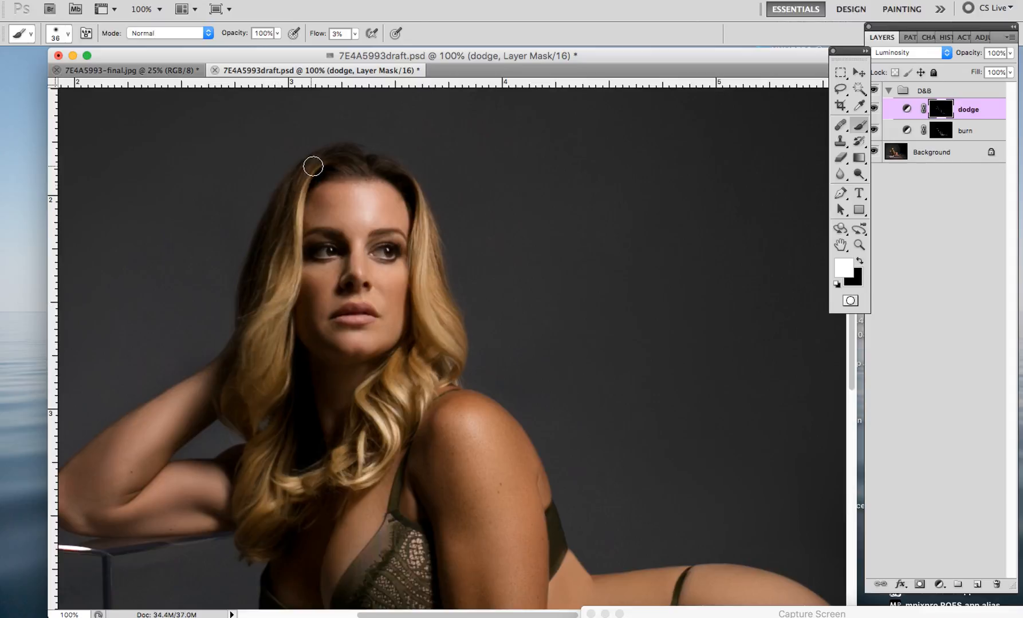
pyautogui.click(873, 91)
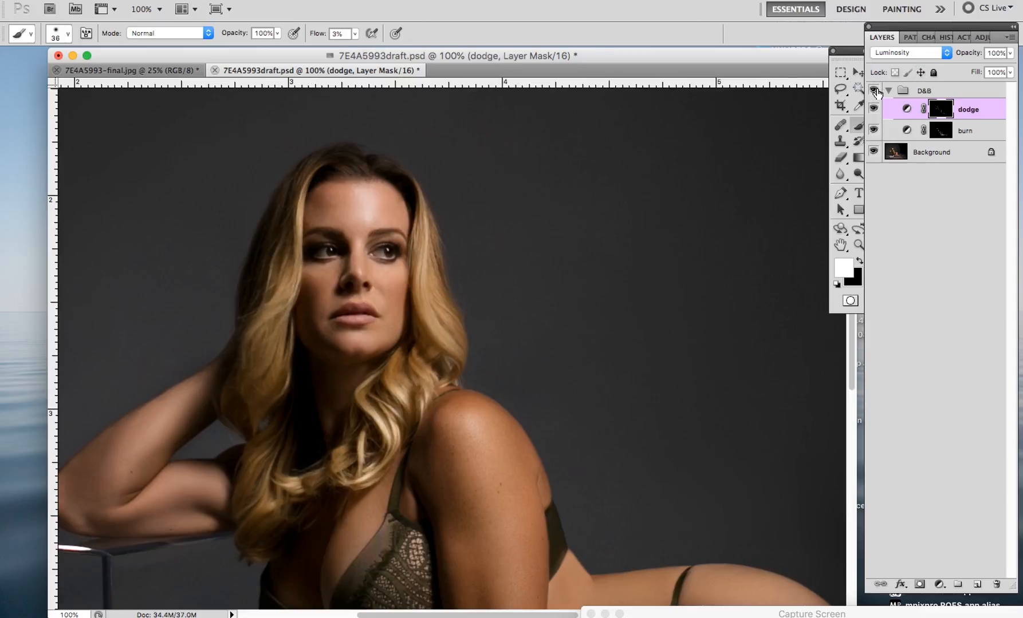
pyautogui.click(873, 90)
# - Paint the burn mask into the darker parts of the hair with the 36 px brush, reducing the size to 17 px
pyautogui.click(944, 132)
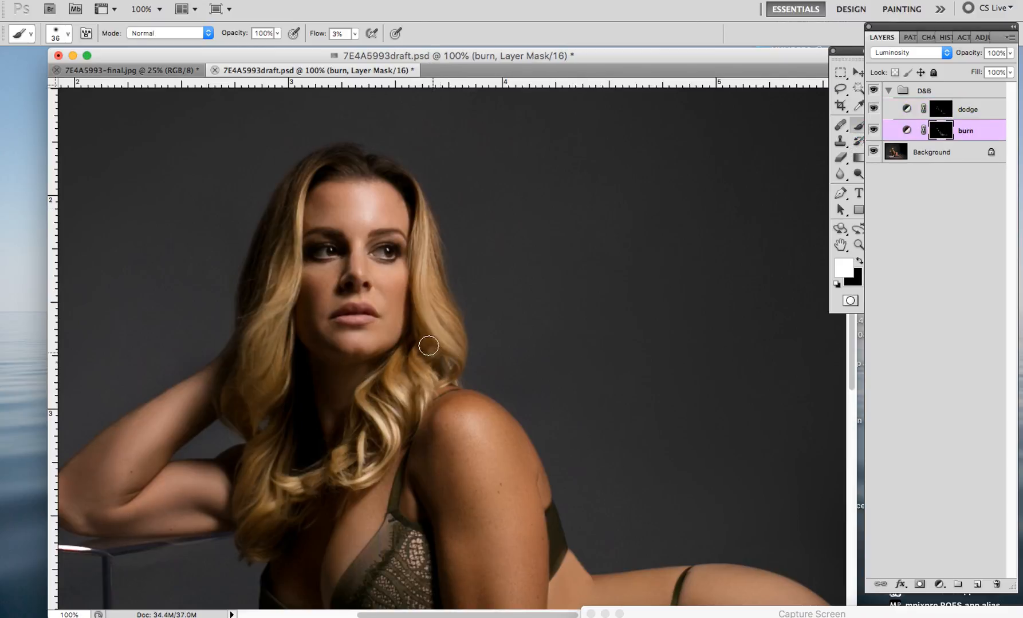
pyautogui.moveTo(445, 361)
pyautogui.mouseDown()
pyautogui.moveTo(408, 379)
pyautogui.moveTo(407, 349)
pyautogui.moveTo(408, 379)
pyautogui.moveTo(381, 399)
pyautogui.mouseUp()
pyautogui.click(56, 34)
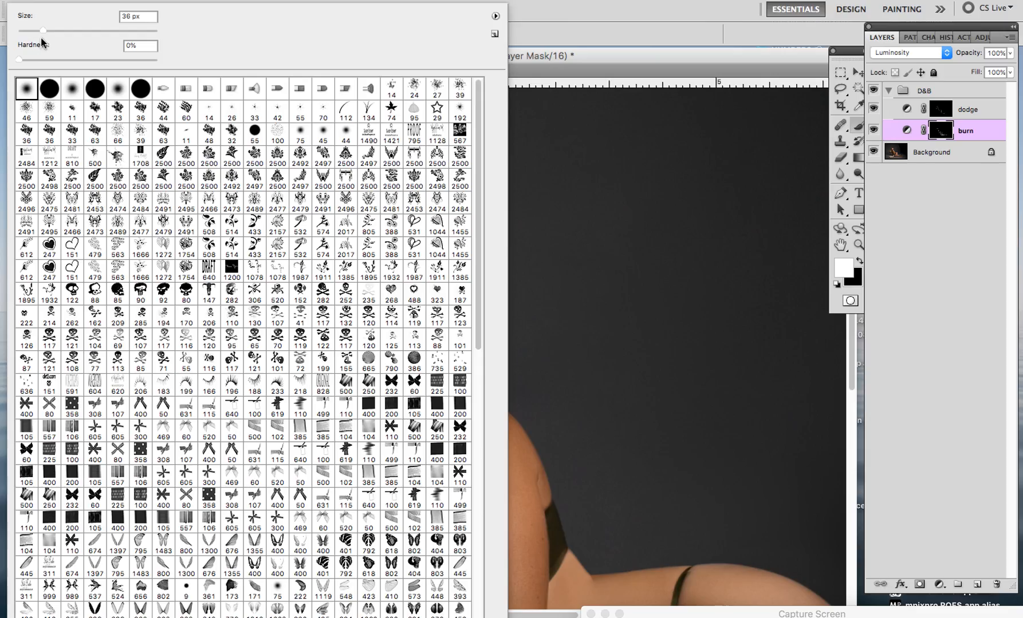
pyautogui.click(31, 32)
pyautogui.click(562, 50)
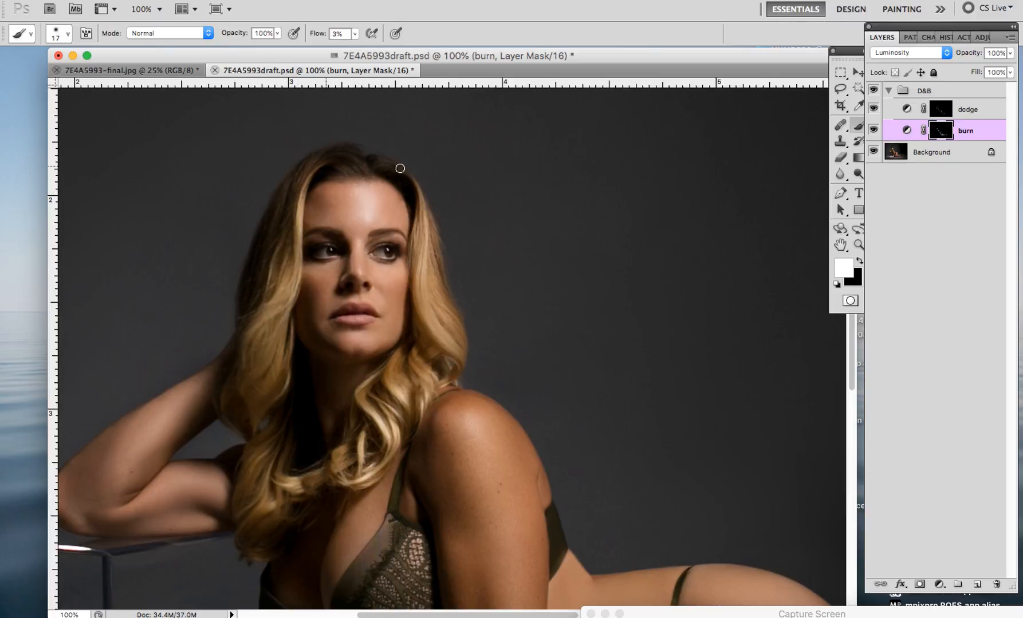
# - Target the dodge mask and compare the hair contouring by repeatedly hiding and showing the D&B group
pyautogui.click(940, 110)
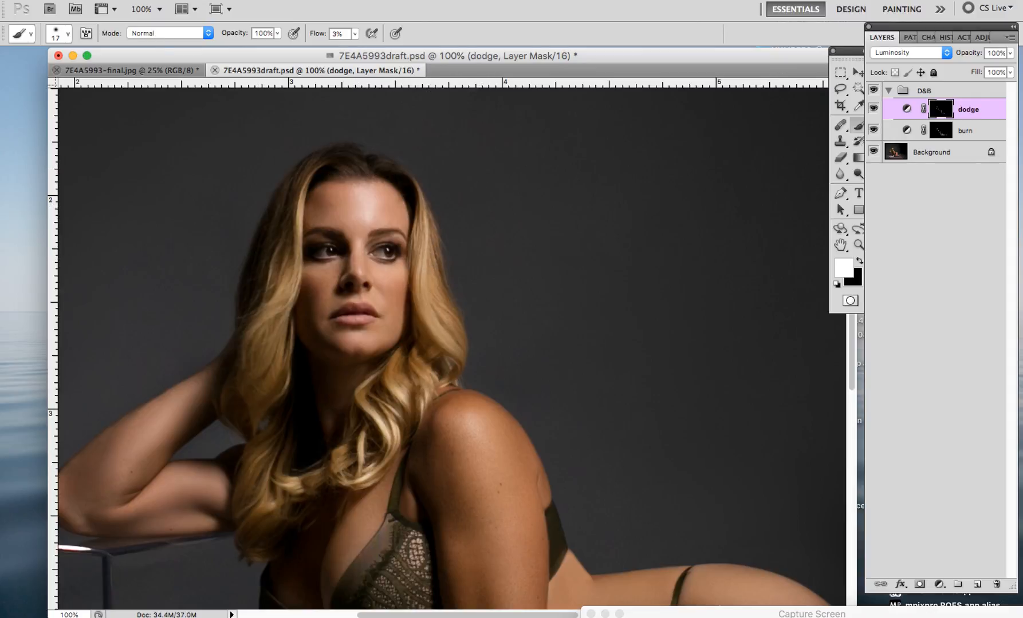
pyautogui.click(874, 91)
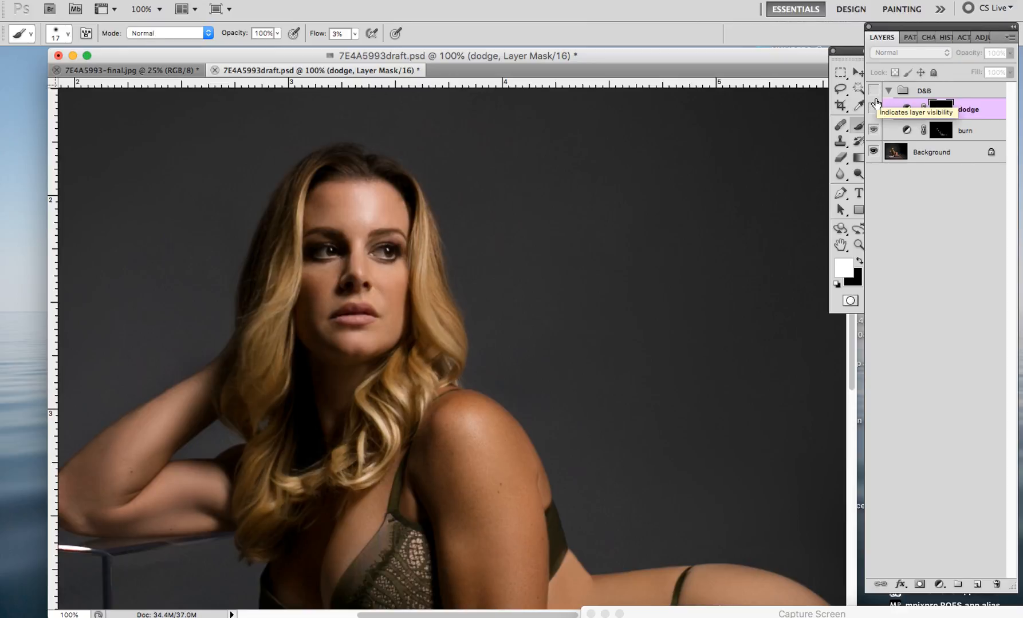
pyautogui.click(873, 91)
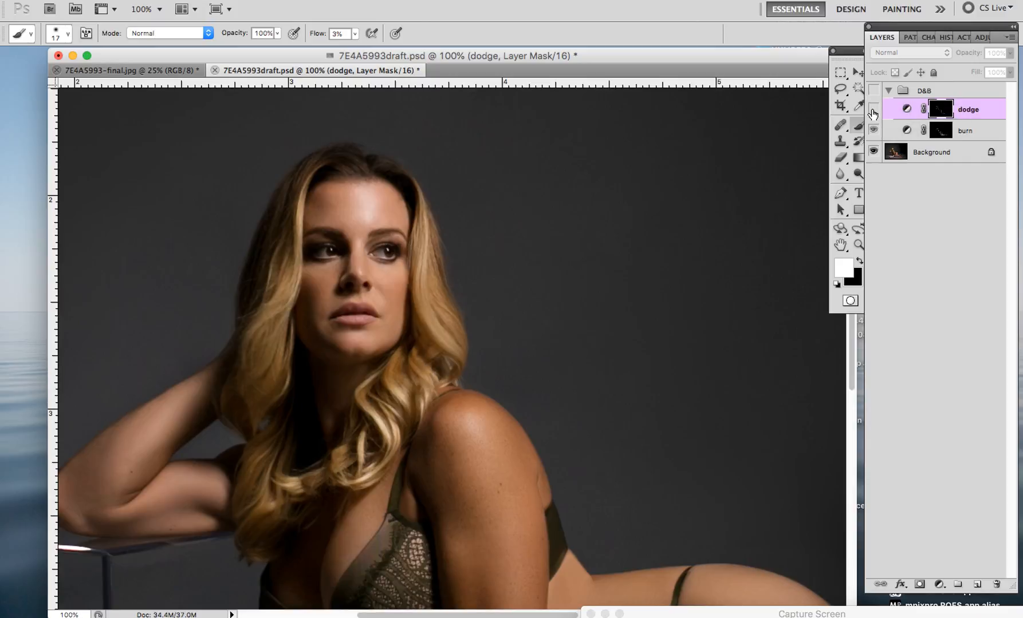
pyautogui.click(874, 91)
pyautogui.click(874, 91)
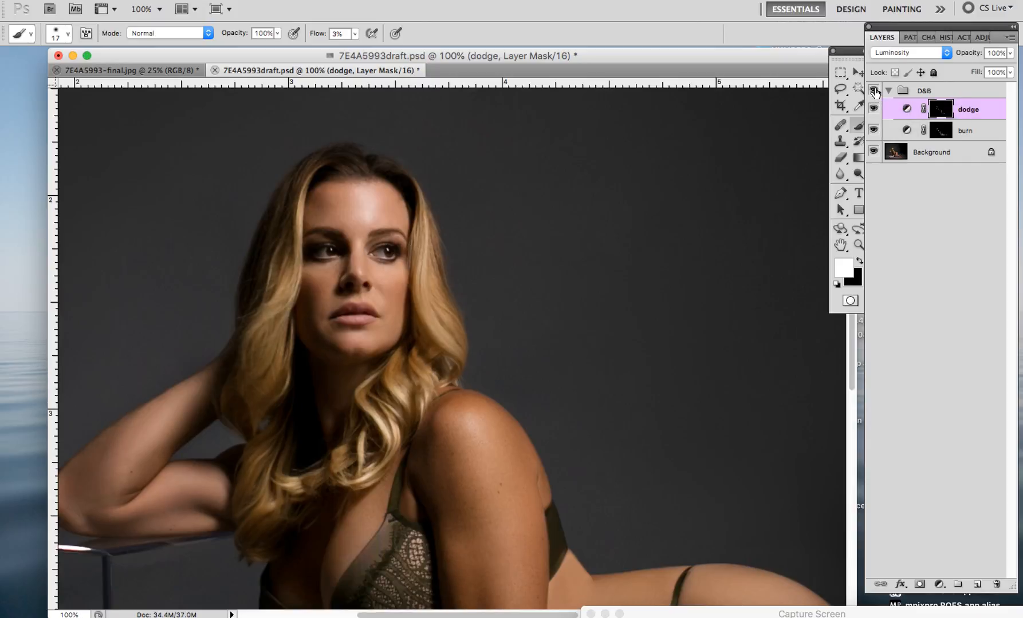
pyautogui.click(874, 91)
pyautogui.click(874, 91)
# - Flatten the D&B group and the Background into a single layer
pyautogui.click(859, 245)
pyautogui.moveTo(751, 198); pyautogui.dragTo(173, 293)
pyautogui.click(173, 293)
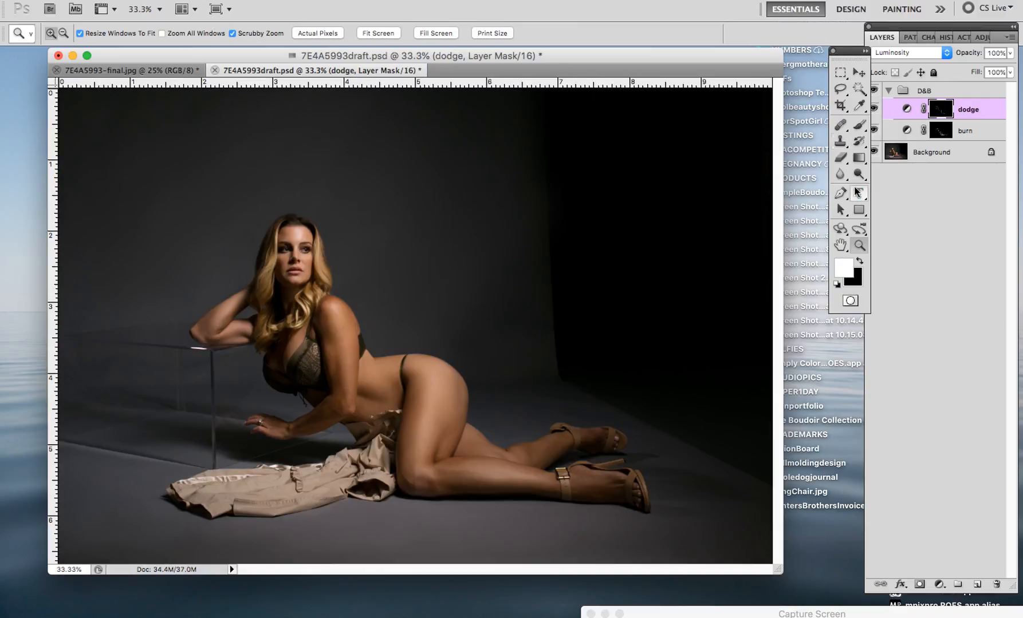
pyautogui.rightClick(957, 156)
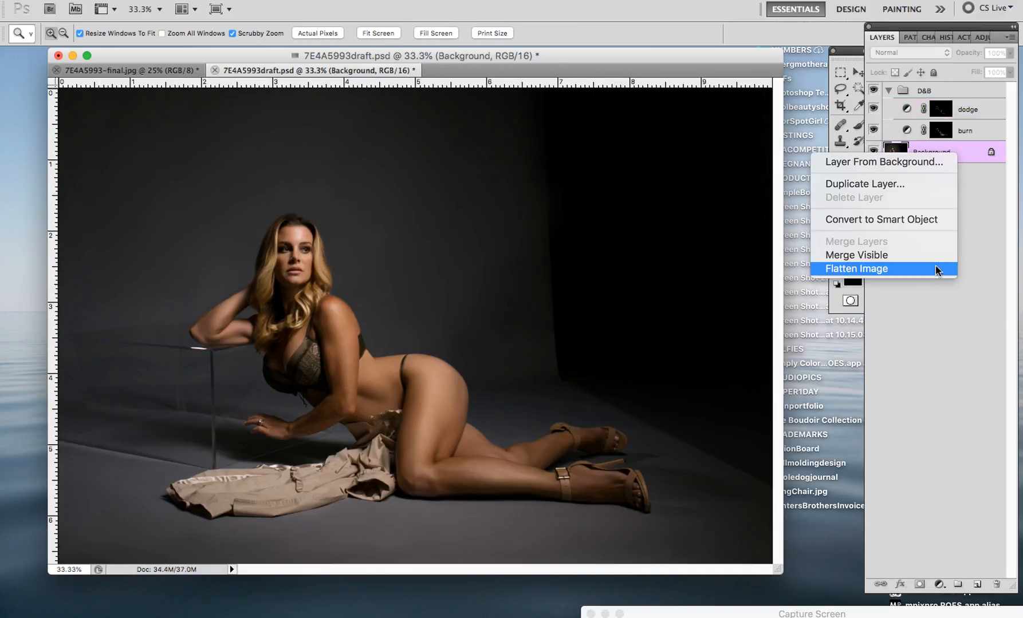
pyautogui.click(936, 268)
# - Add a Levels adjustment layer with the white input level set to 253
pyautogui.click(978, 39)
pyautogui.click(930, 82)
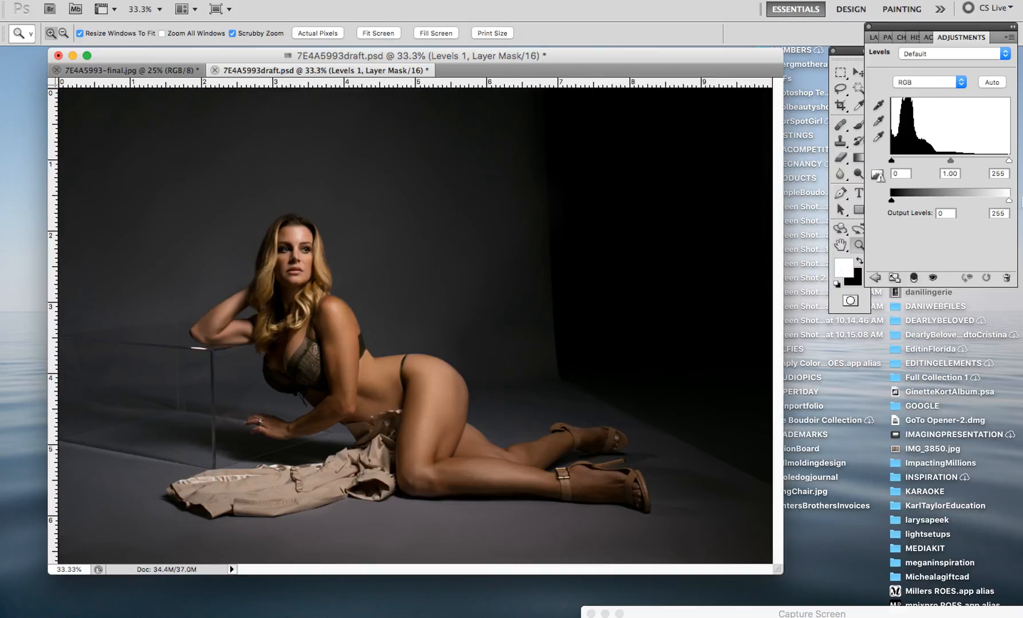
pyautogui.click(1001, 173)
pyautogui.write('253')
pyautogui.click(873, 37)
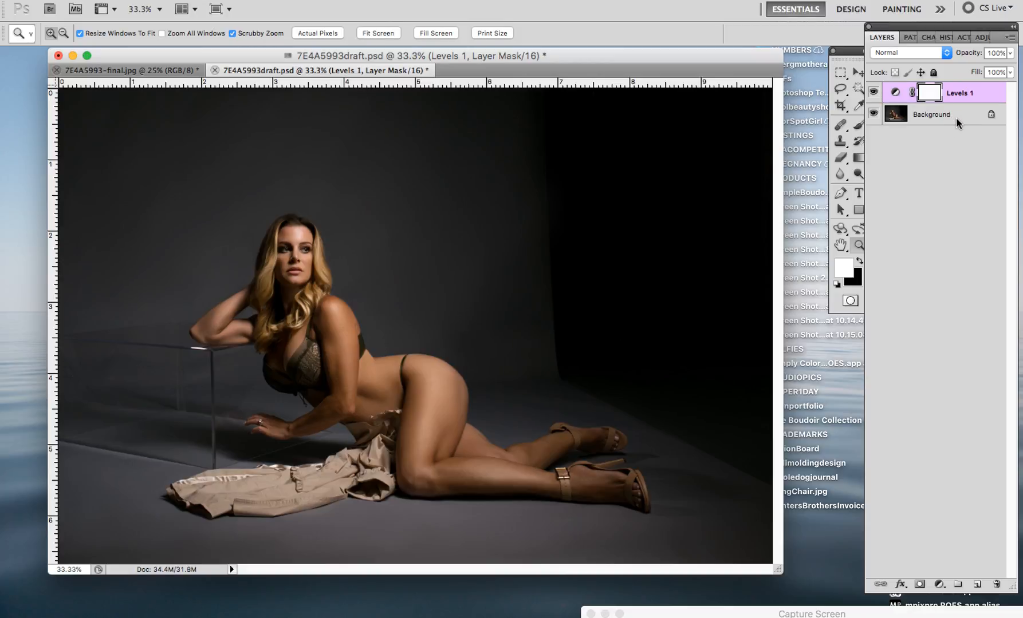
# - Flatten the Levels adjustment into the Background and save the draft PSD
pyautogui.rightClick(956, 117)
pyautogui.click(848, 231)
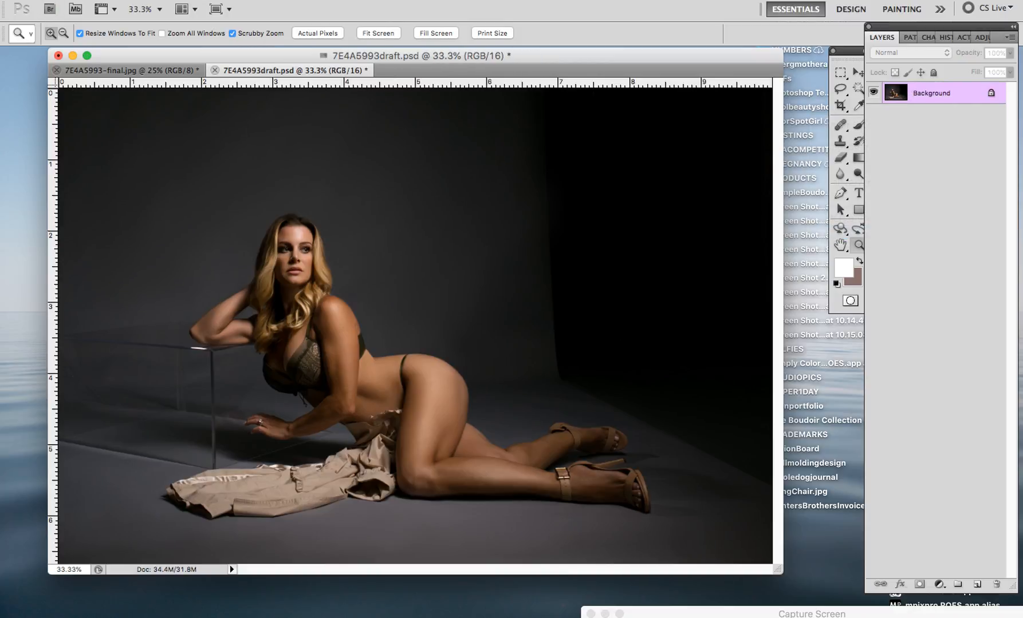
pyautogui.click(106, 1)
pyautogui.click(180, 198)
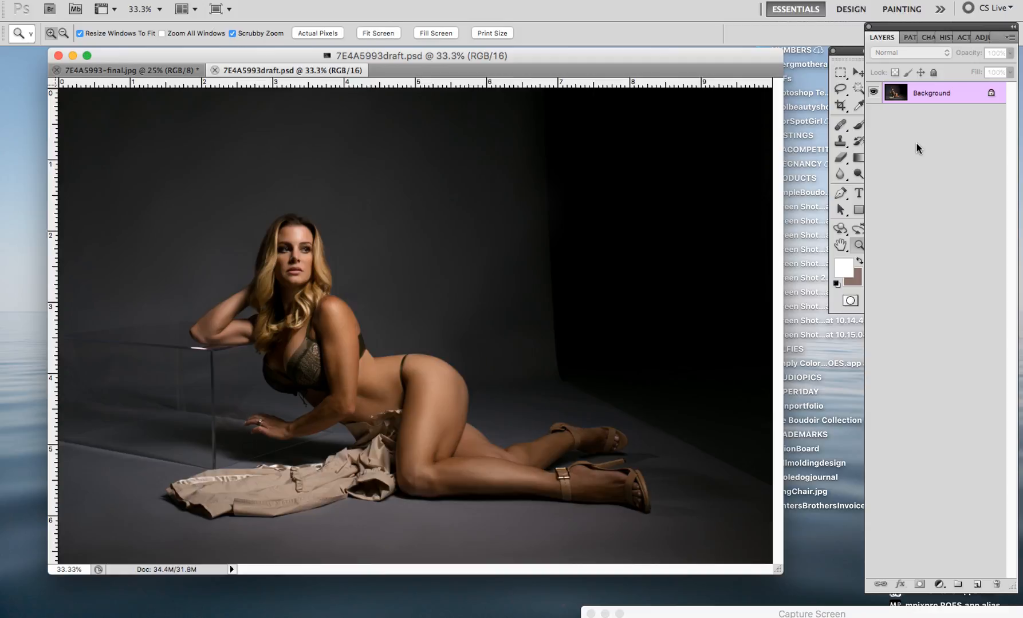
# - Add a Curves adjustment layer and raise the Red channel's midtones to output 146 at input 140
pyautogui.click(982, 37)
pyautogui.click(928, 39)
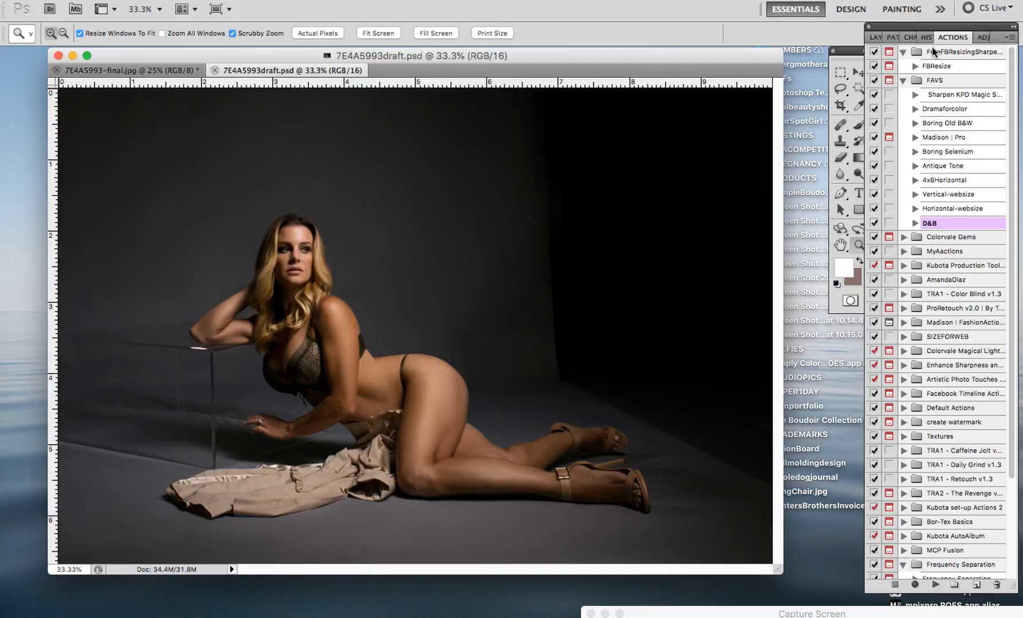
pyautogui.click(982, 39)
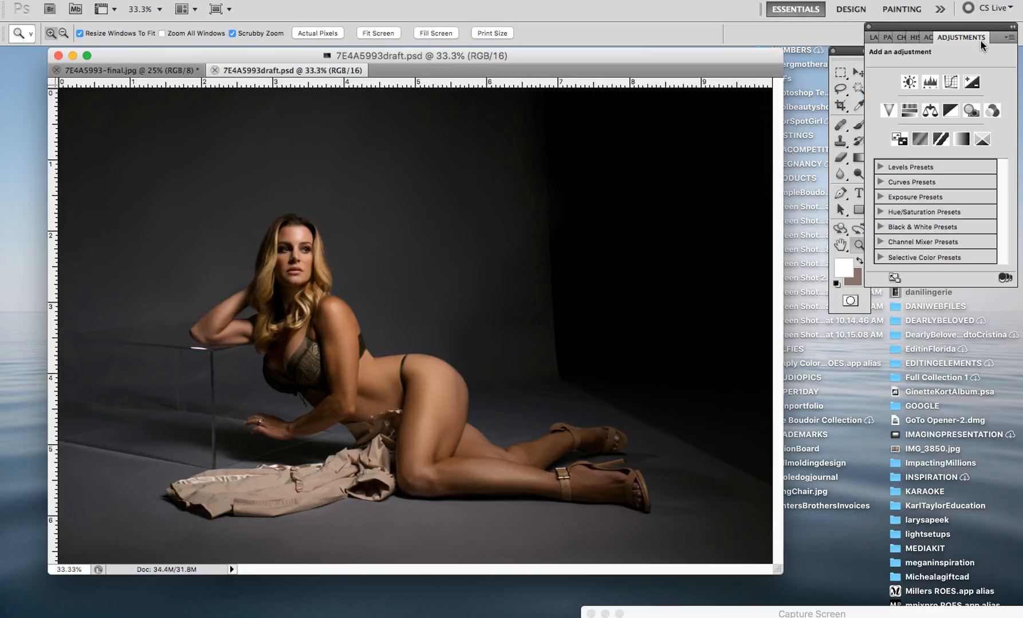
pyautogui.click(950, 84)
pyautogui.click(920, 82)
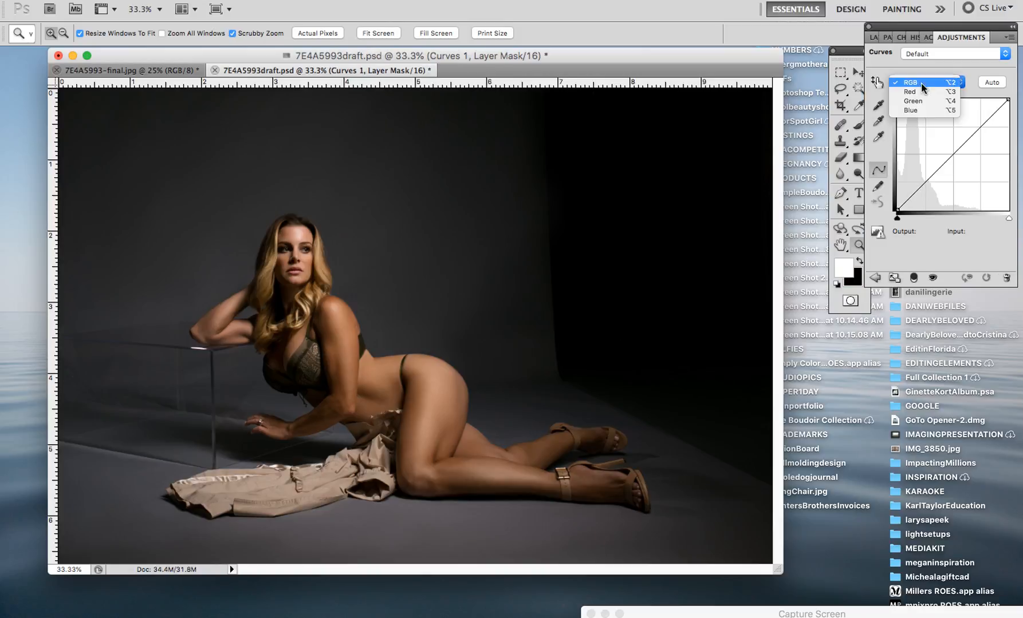
pyautogui.click(923, 90)
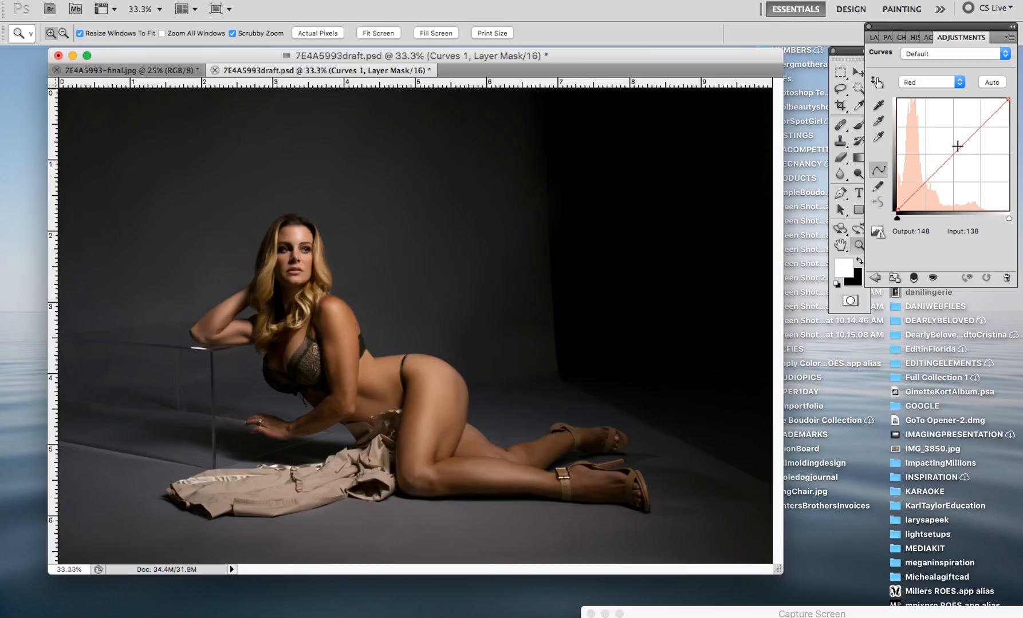
pyautogui.moveTo(957, 146); pyautogui.dragTo(958, 147)
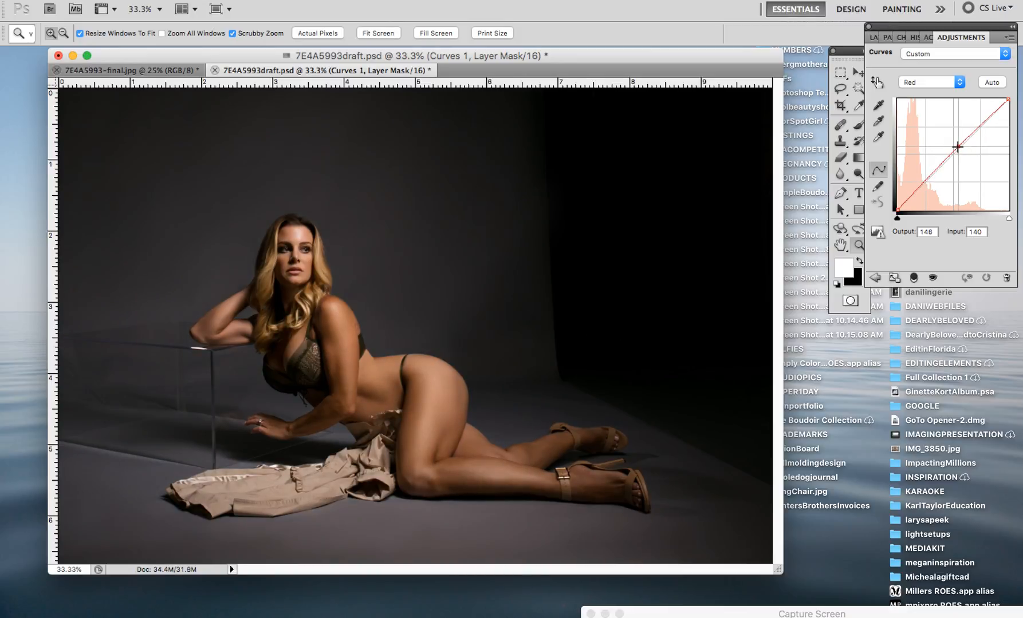
# - Lower the Blue channel's curve slightly to output 150 at input 153
pyautogui.click(925, 83)
pyautogui.click(927, 101)
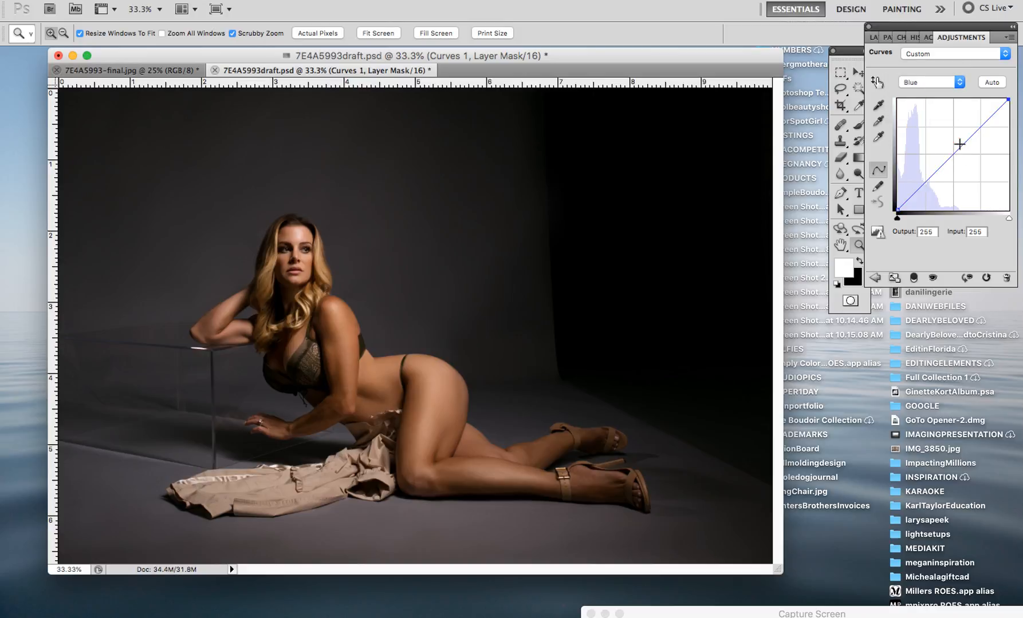
pyautogui.click(964, 145)
# - Set the Green channel's shadow point in the Curves adjustment to input 2, output 0
pyautogui.click(938, 84)
pyautogui.click(934, 74)
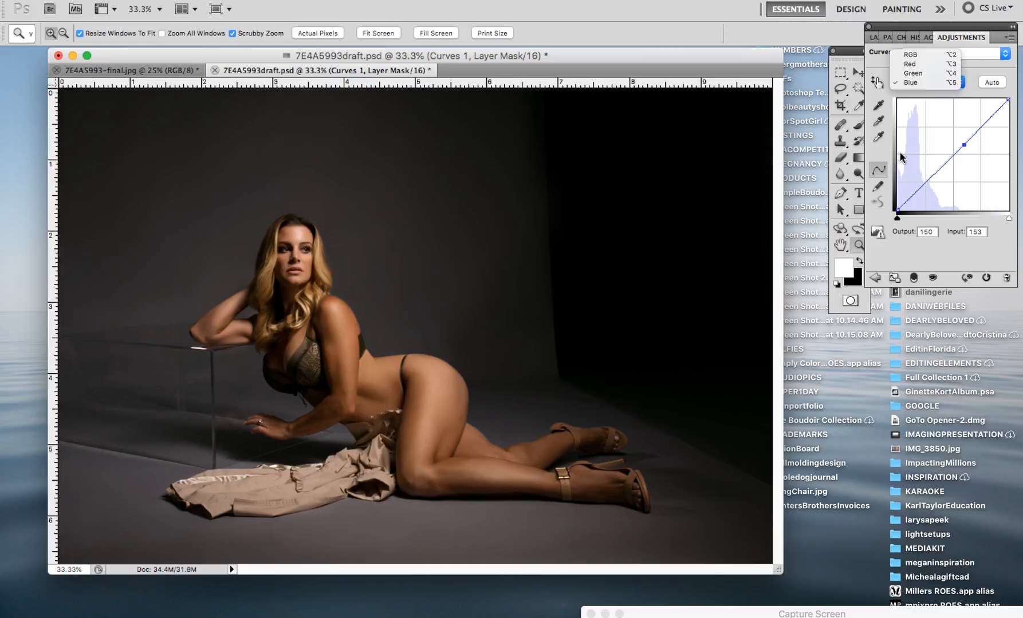
pyautogui.click(895, 210)
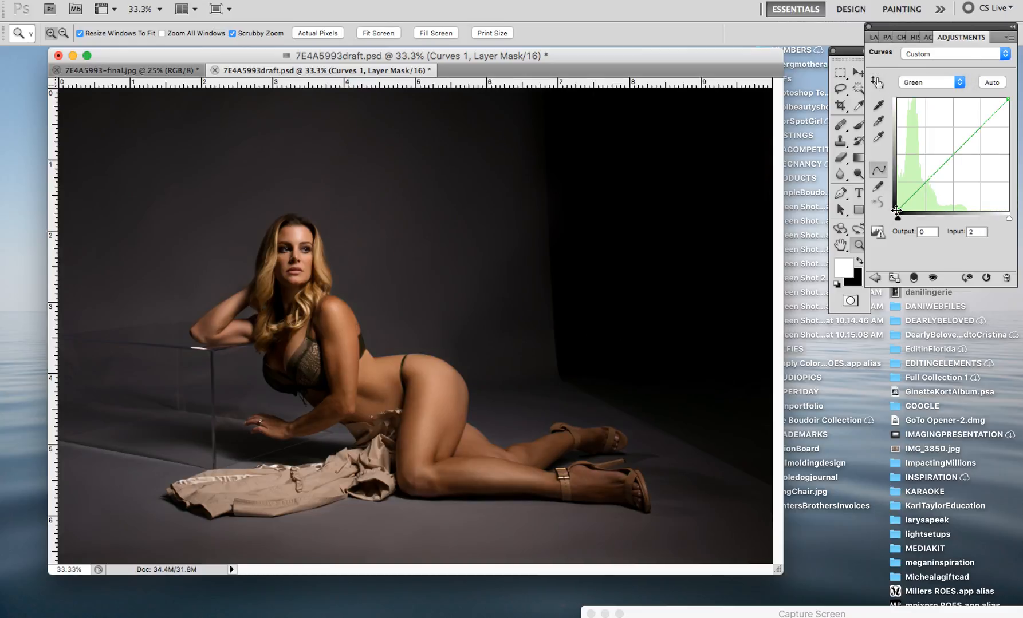
# - Compare the portrait with and without the Curves adjustment and flatten it into the Background
pyautogui.click(873, 37)
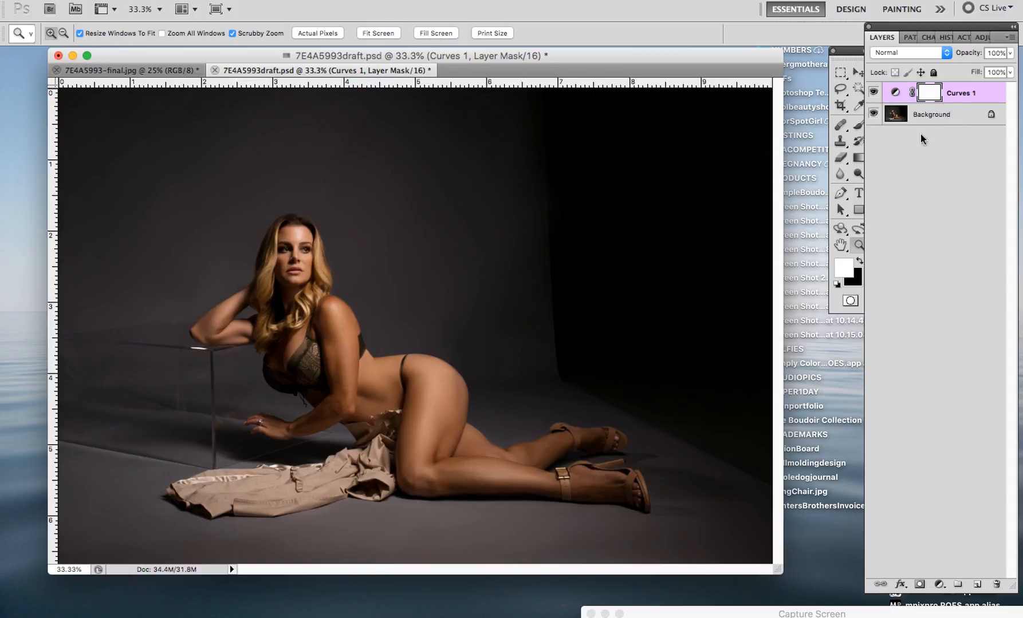
pyautogui.click(873, 93)
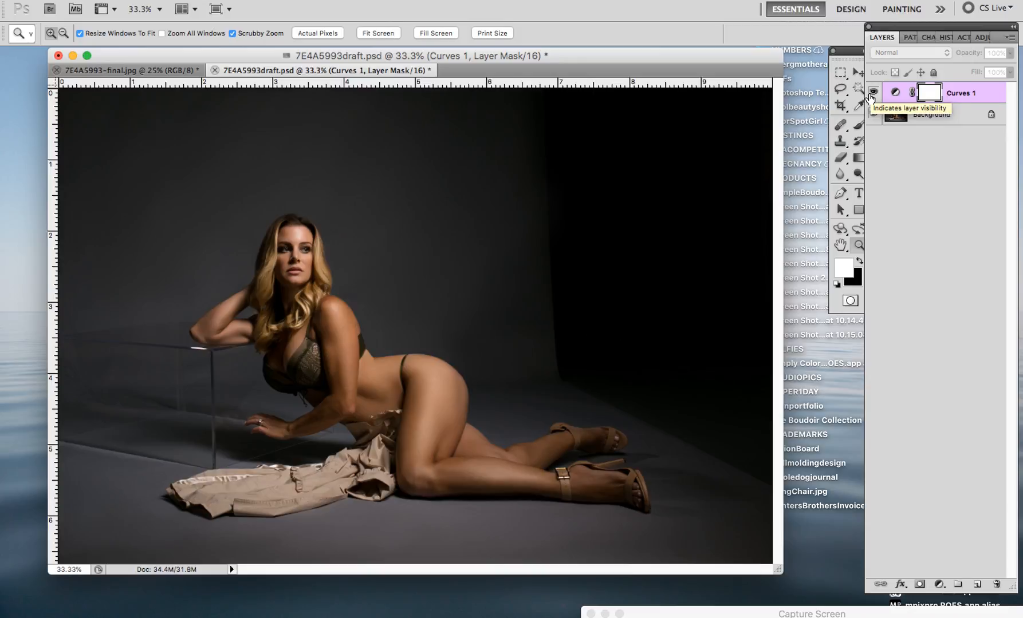
pyautogui.click(872, 93)
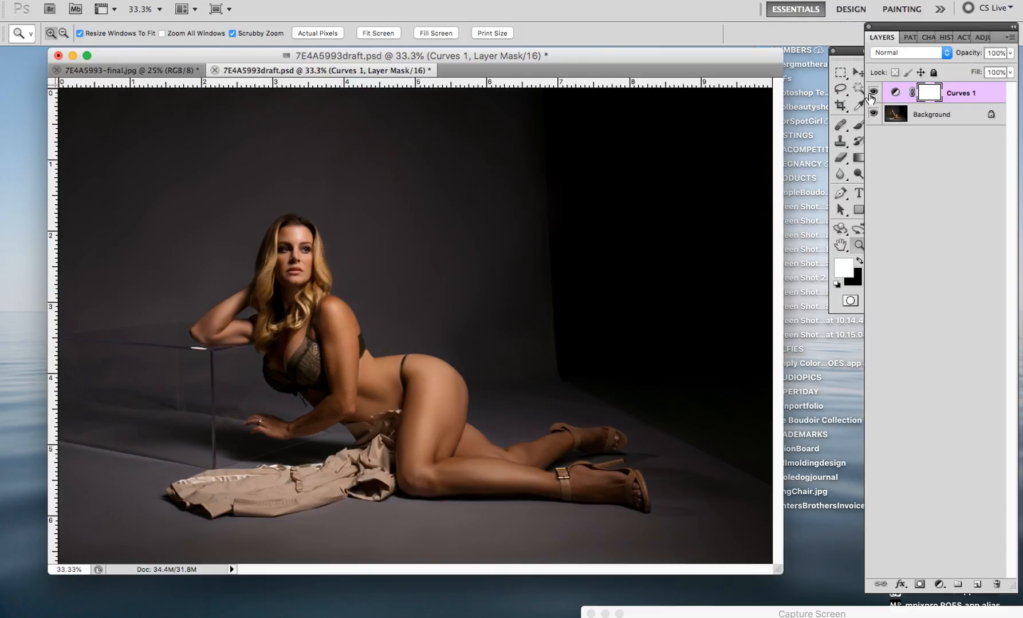
pyautogui.click(872, 92)
pyautogui.click(872, 93)
pyautogui.click(873, 93)
pyautogui.click(873, 93)
pyautogui.rightClick(961, 115)
pyautogui.click(932, 228)
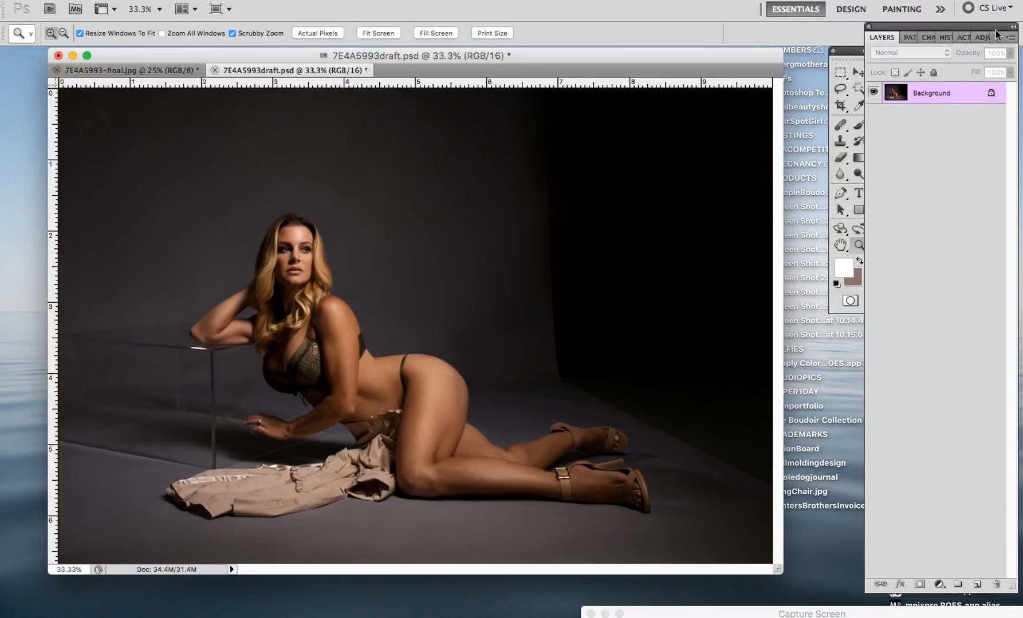
# - Add a new Curves adjustment layer and lower the Blue channel's midtones to output 135 at input 142
pyautogui.click(981, 38)
pyautogui.click(945, 80)
pyautogui.click(946, 82)
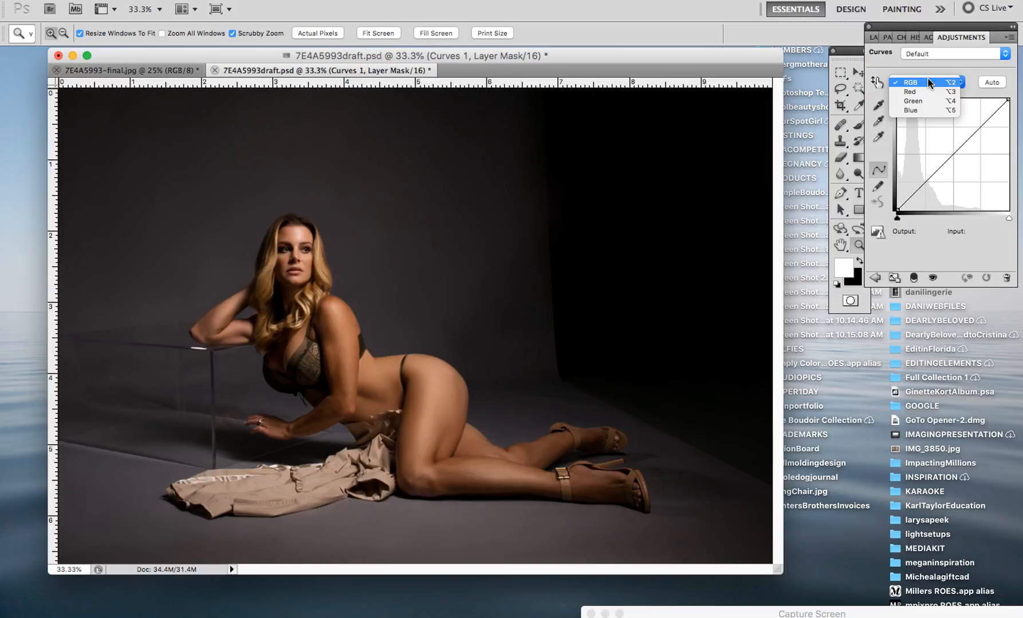
pyautogui.hotkey('alt', '5')
pyautogui.moveTo(959, 147); pyautogui.dragTo(959, 152)
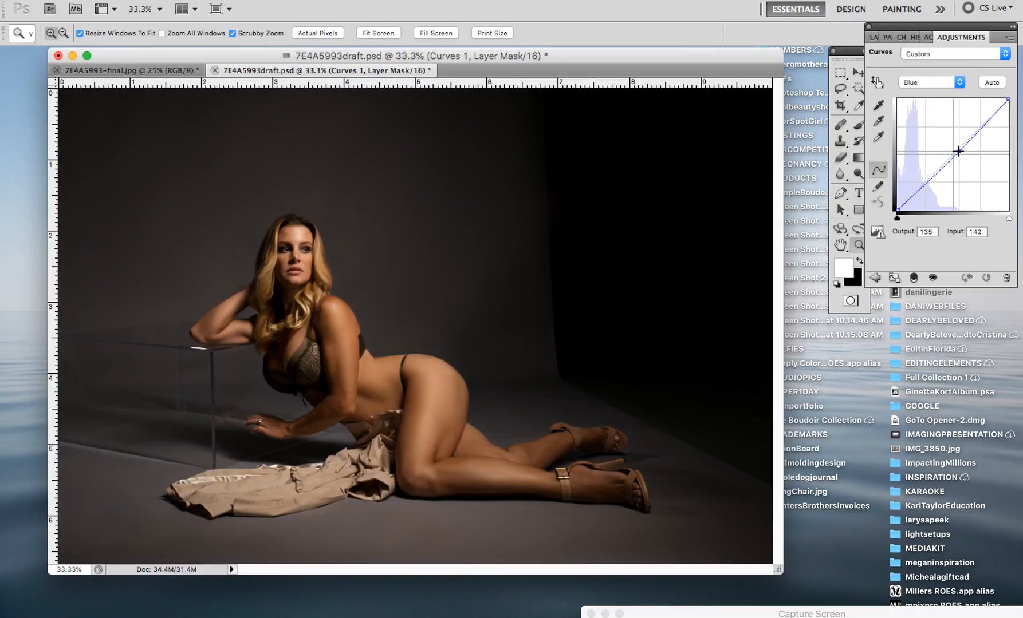
# - Preview the blue Curves adjustment against the original and reduce its layer opacity to 69%
pyautogui.click(873, 37)
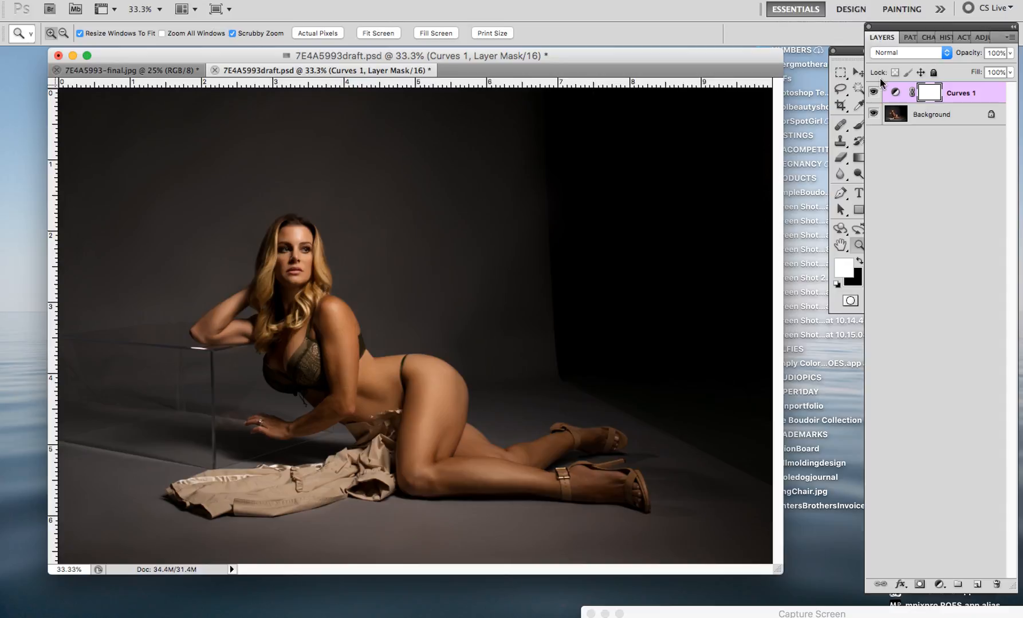
pyautogui.click(871, 94)
pyautogui.click(871, 94)
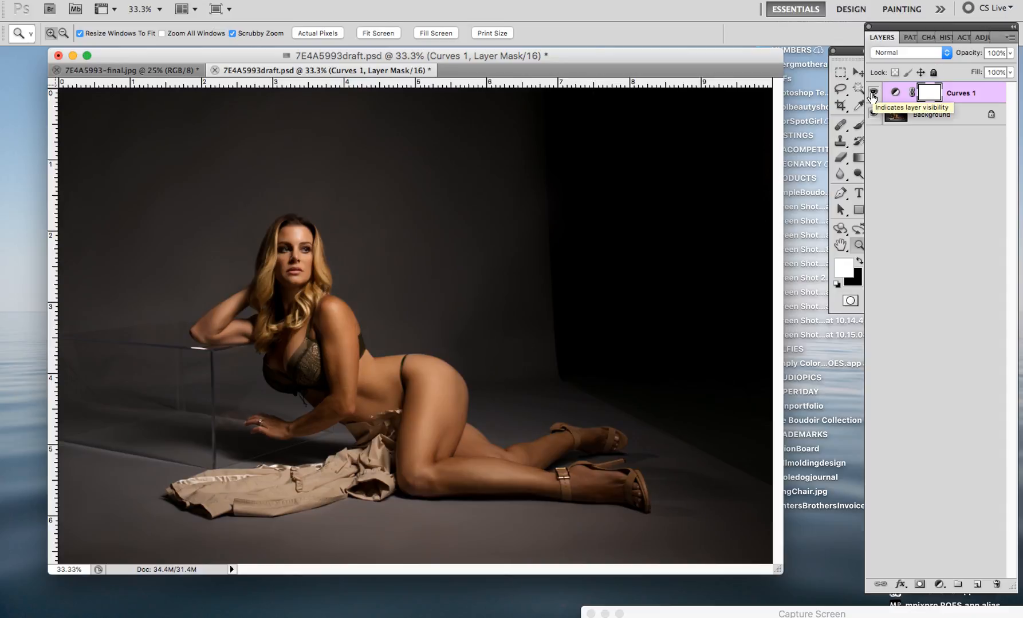
pyautogui.click(1010, 53)
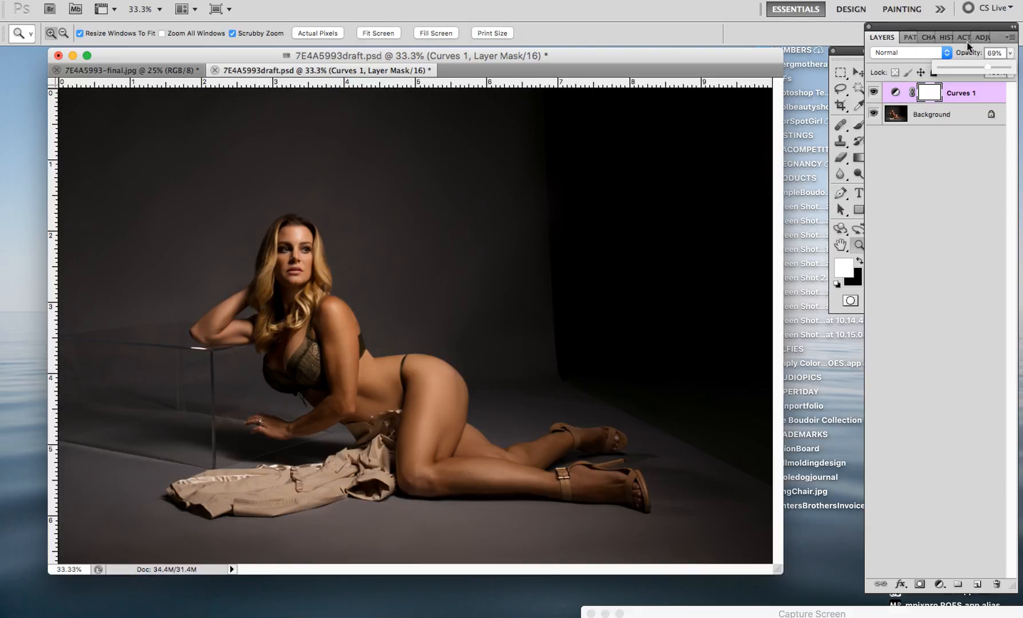
pyautogui.click(895, 92)
pyautogui.press('F7')
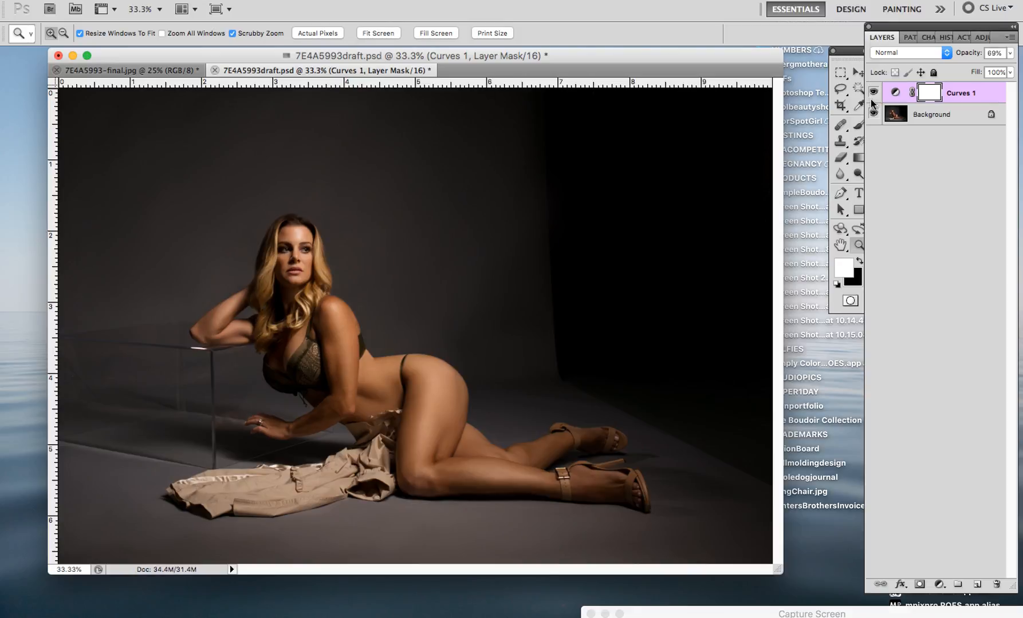
# - Check the softened Curves effect before and after, and flatten the image
pyautogui.click(871, 93)
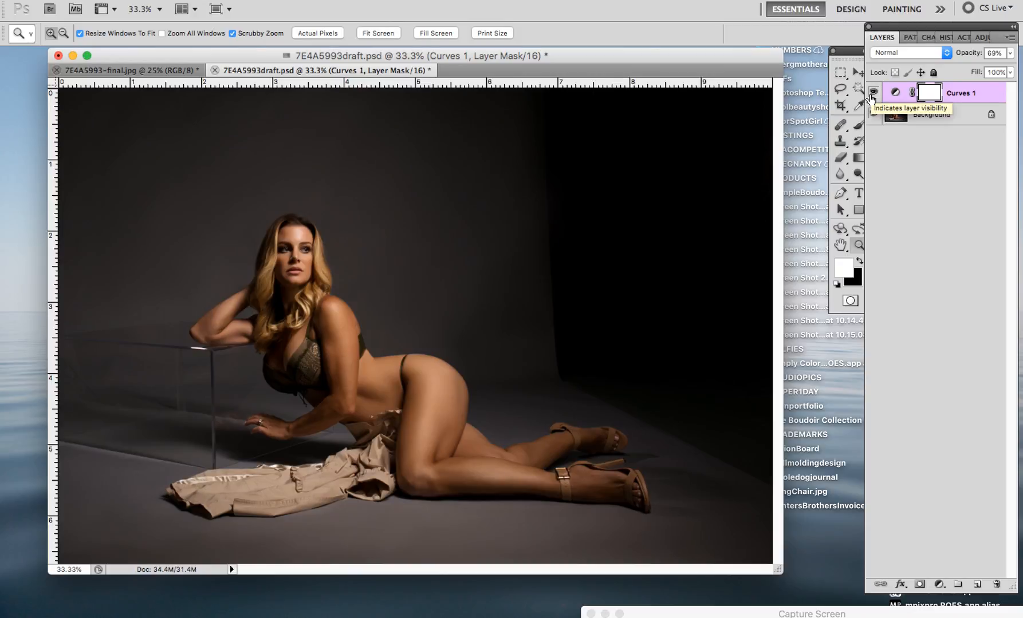
pyautogui.click(871, 93)
pyautogui.click(872, 94)
pyautogui.rightClick(957, 115)
pyautogui.click(914, 233)
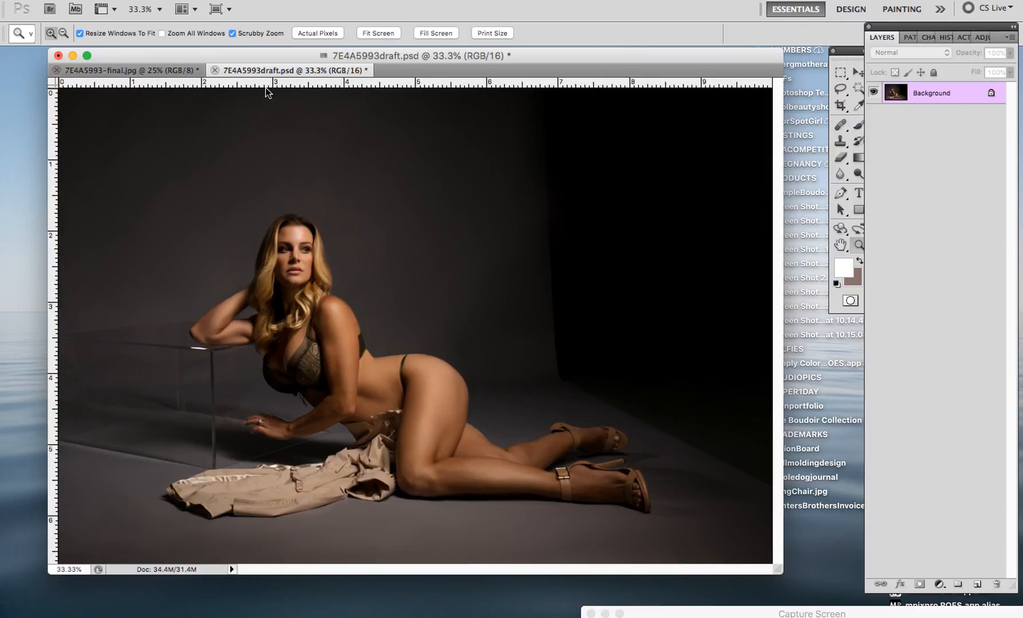
# - Compare the draft PSD with 7E4A5993-final.jpg at the same 33.3% zoom, examining tone and color differences
pyautogui.click(134, 73)
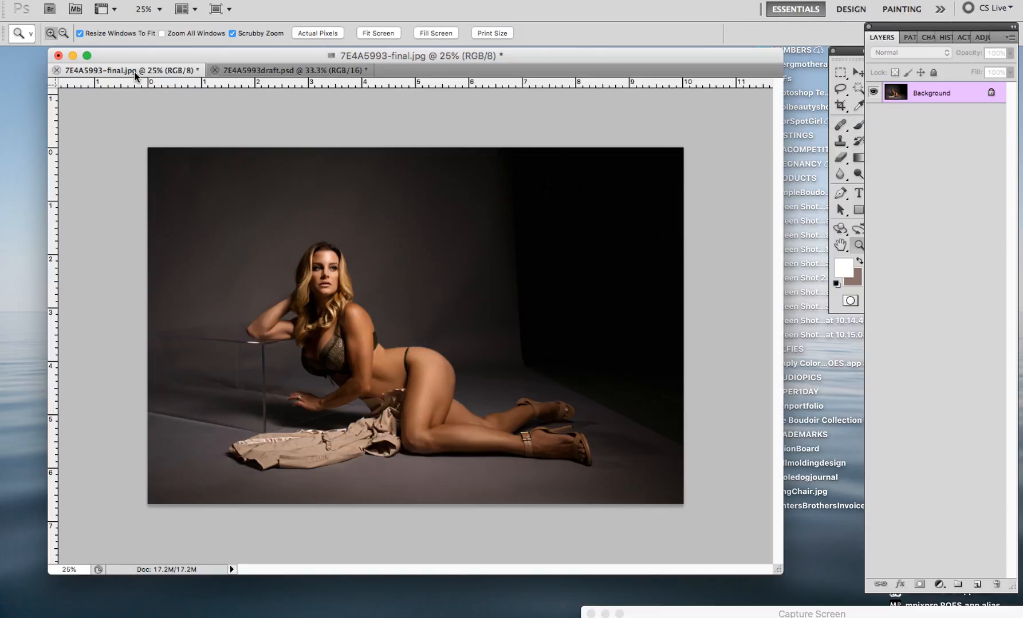
pyautogui.click(357, 197)
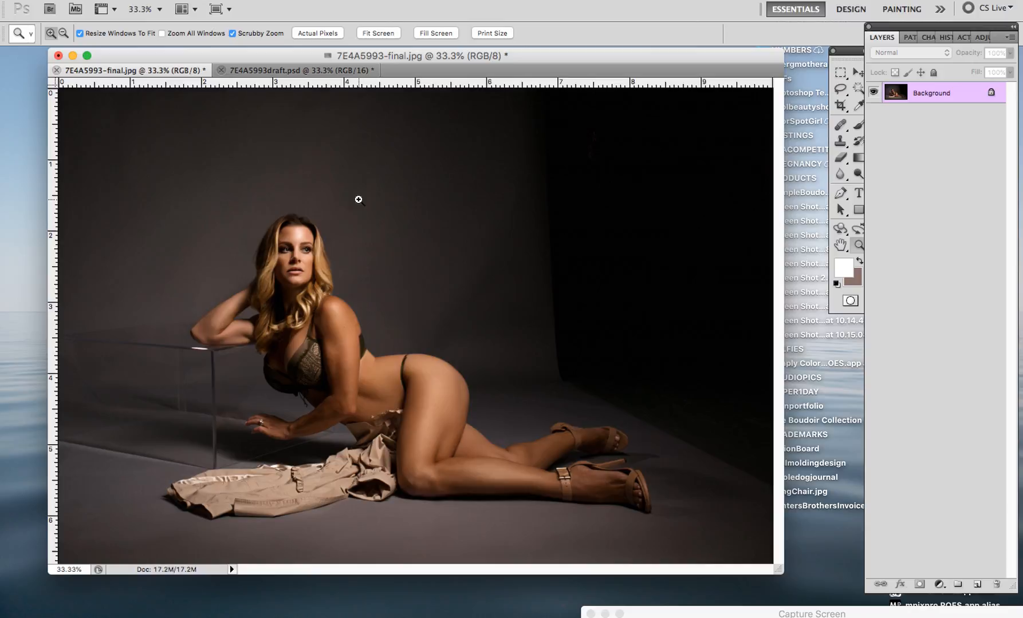
pyautogui.click(337, 72)
pyautogui.click(171, 71)
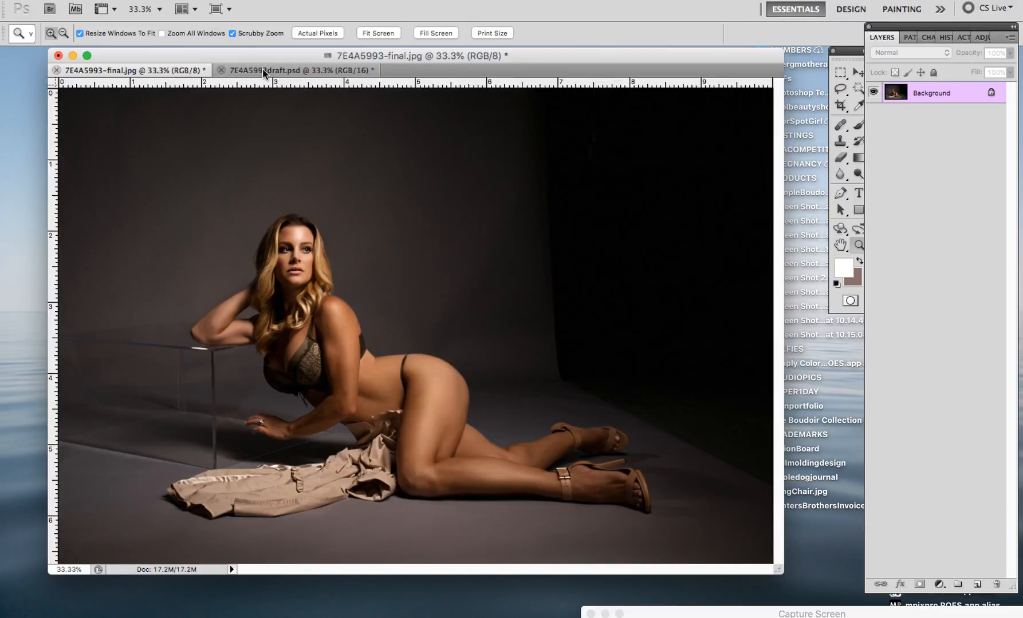
pyautogui.click(264, 71)
pyautogui.click(177, 71)
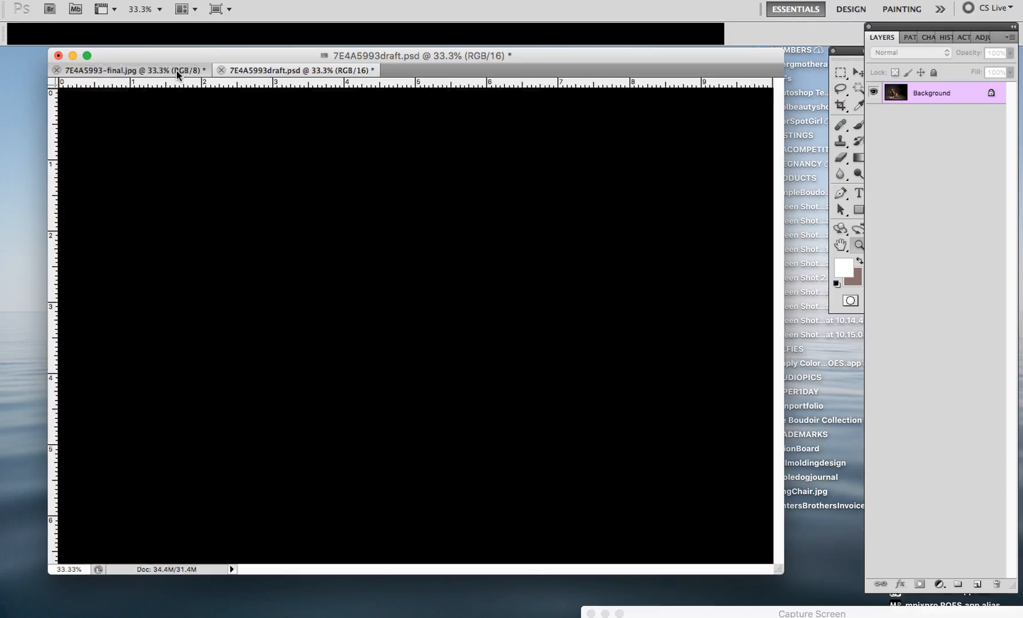
pyautogui.click(283, 71)
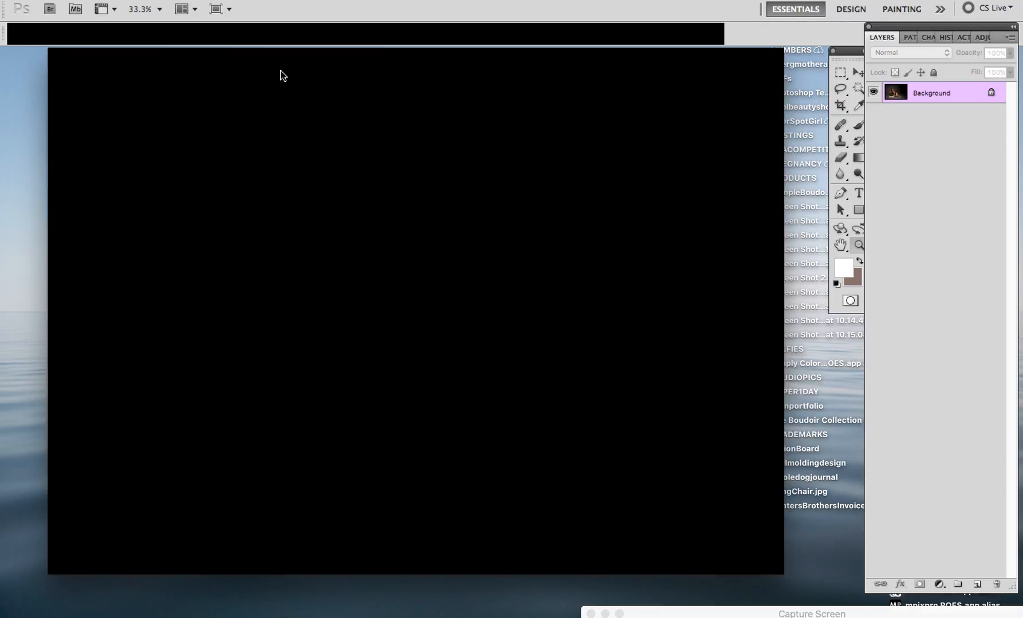
pyautogui.click(178, 71)
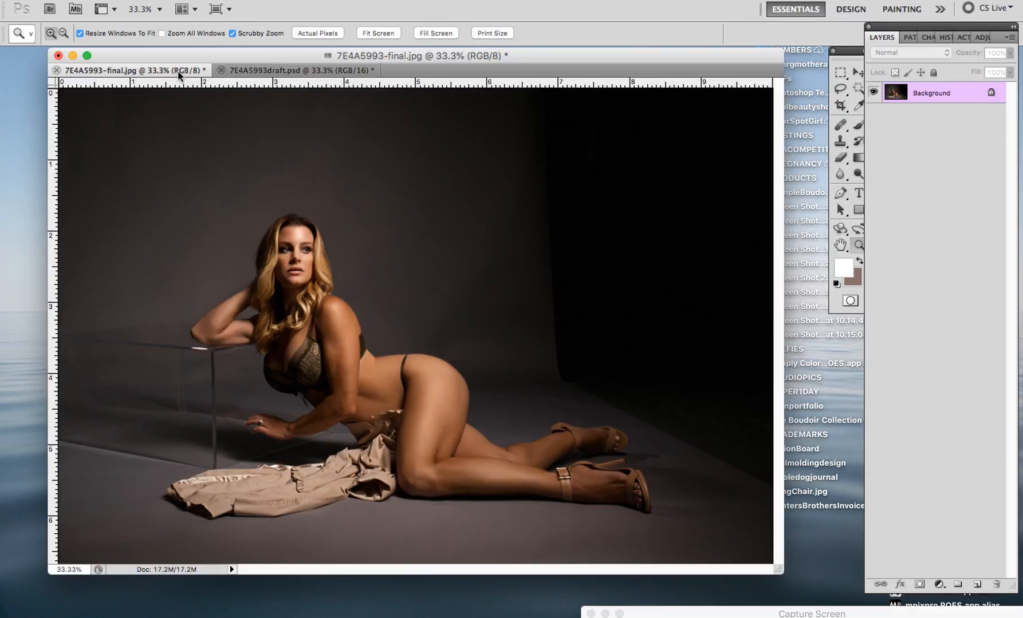
pyautogui.click(325, 72)
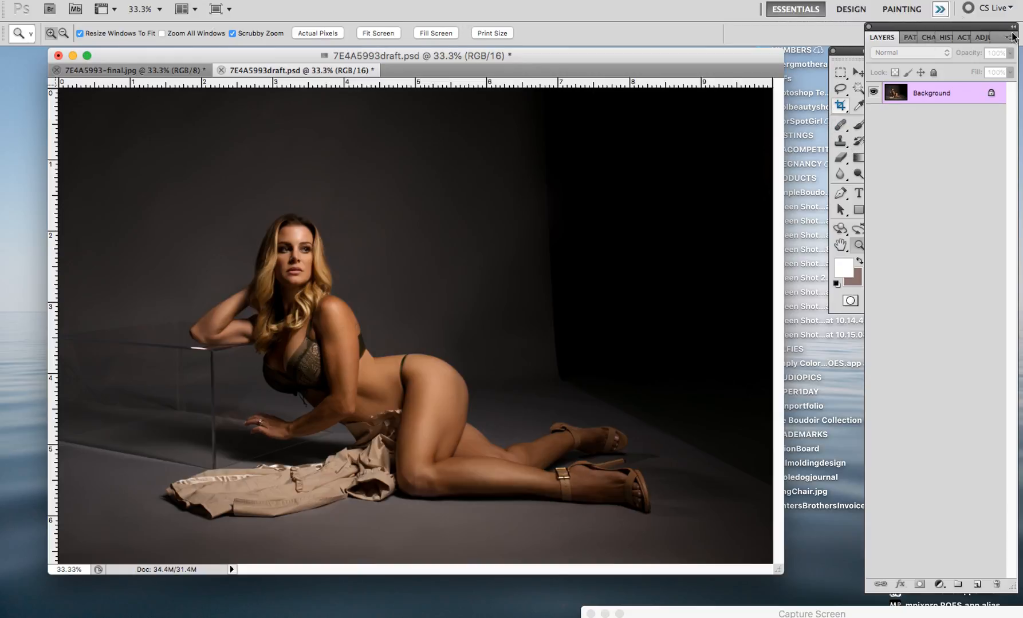
# - Add a Curves adjustment layer with an RGB contrast curve: output 67 at input 71 and output 177 at input 175
pyautogui.click(981, 37)
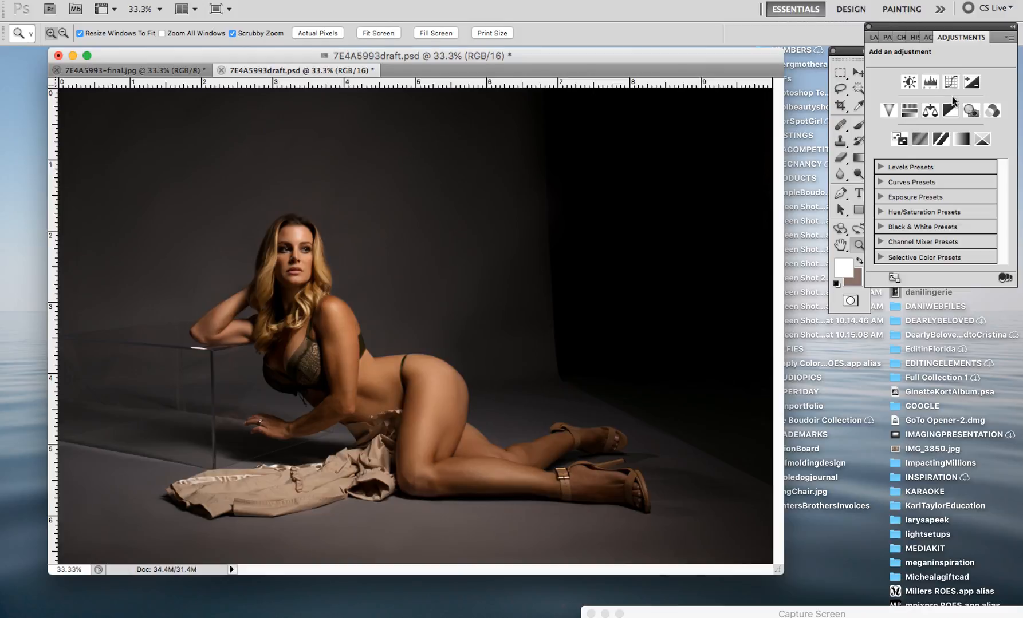
pyautogui.click(946, 85)
pyautogui.click(927, 178)
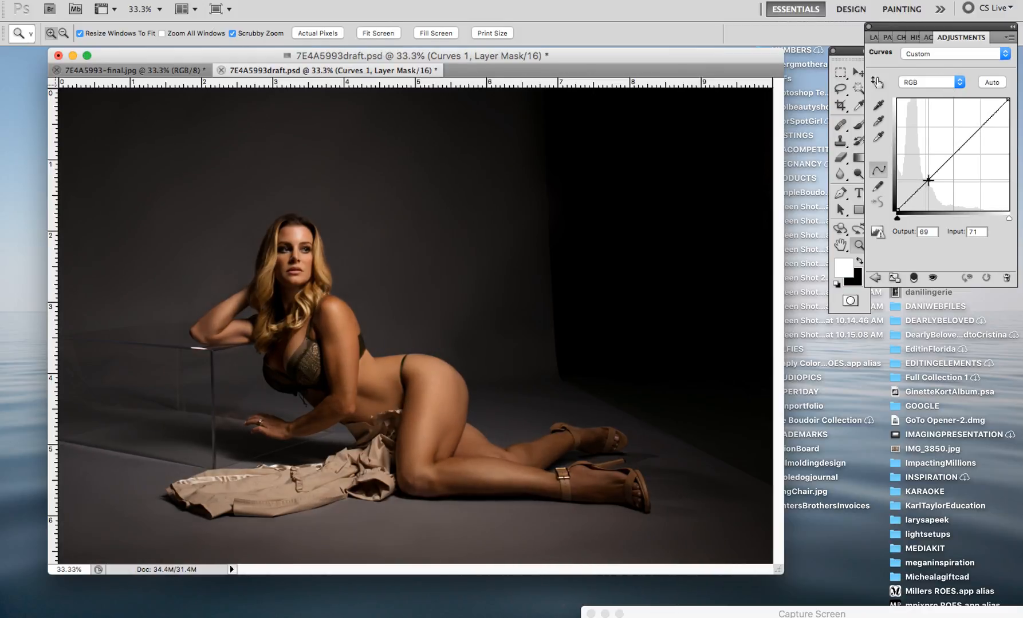
pyautogui.moveTo(928, 180); pyautogui.dragTo(928, 181)
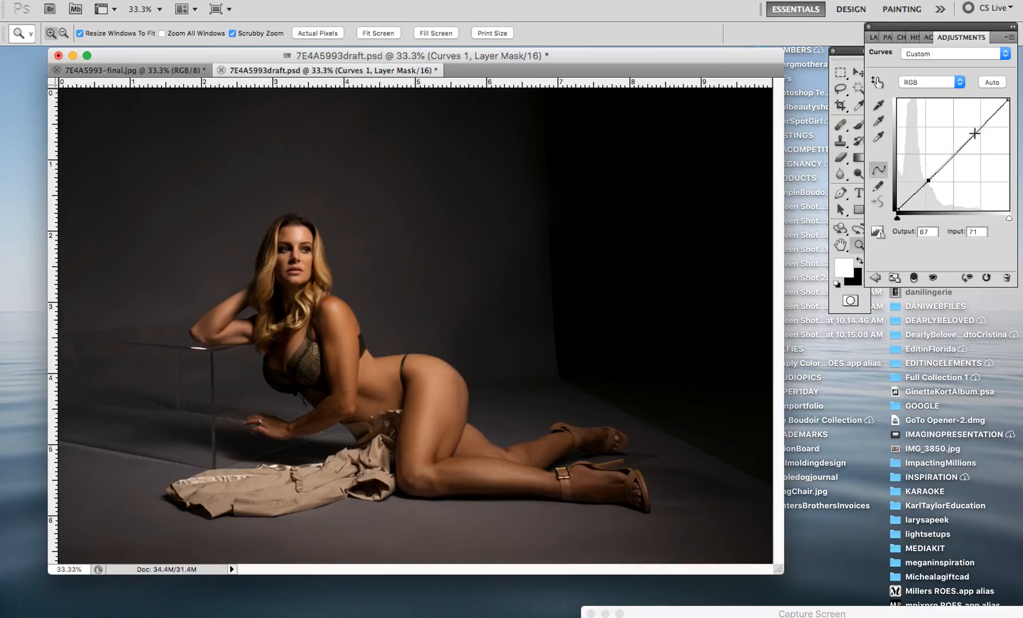
pyautogui.moveTo(974, 132); pyautogui.dragTo(972, 133)
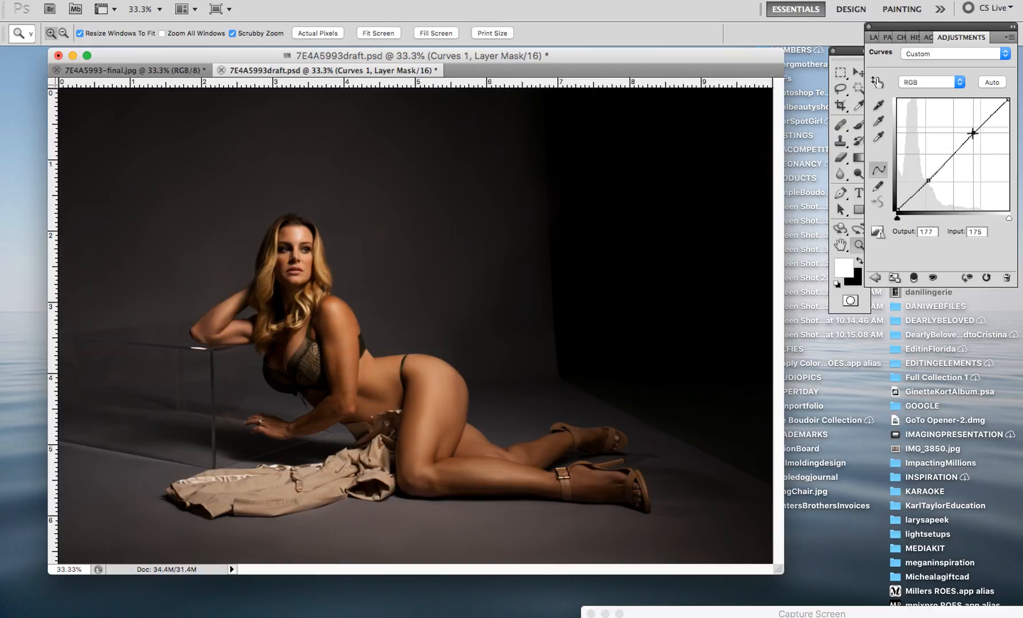
# - Preview the contrast Curves adjustment on and off, and flatten it into the Background
pyautogui.click(871, 38)
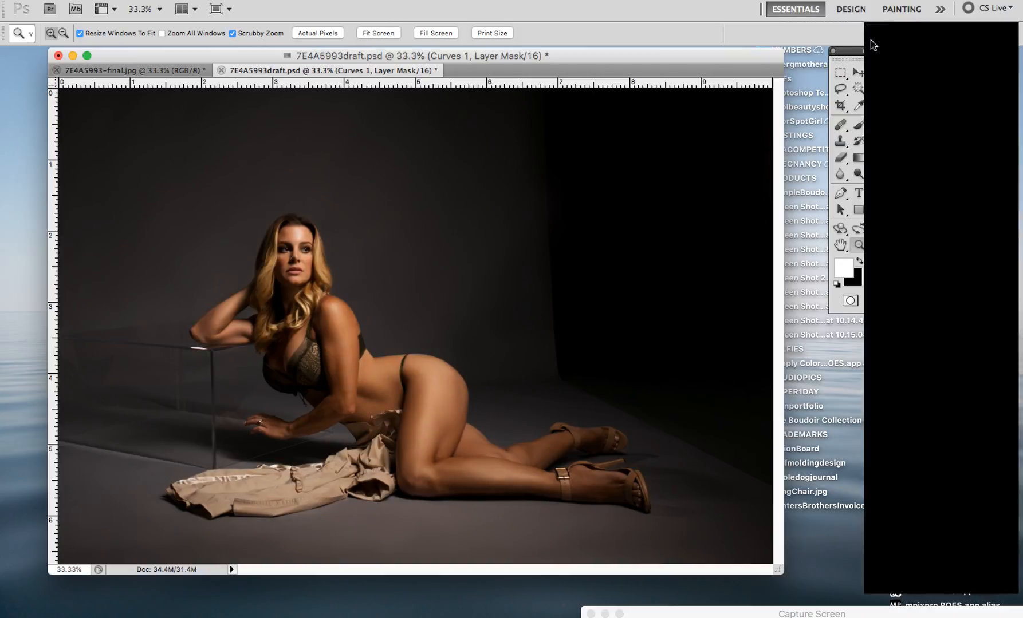
pyautogui.click(874, 93)
pyautogui.click(874, 92)
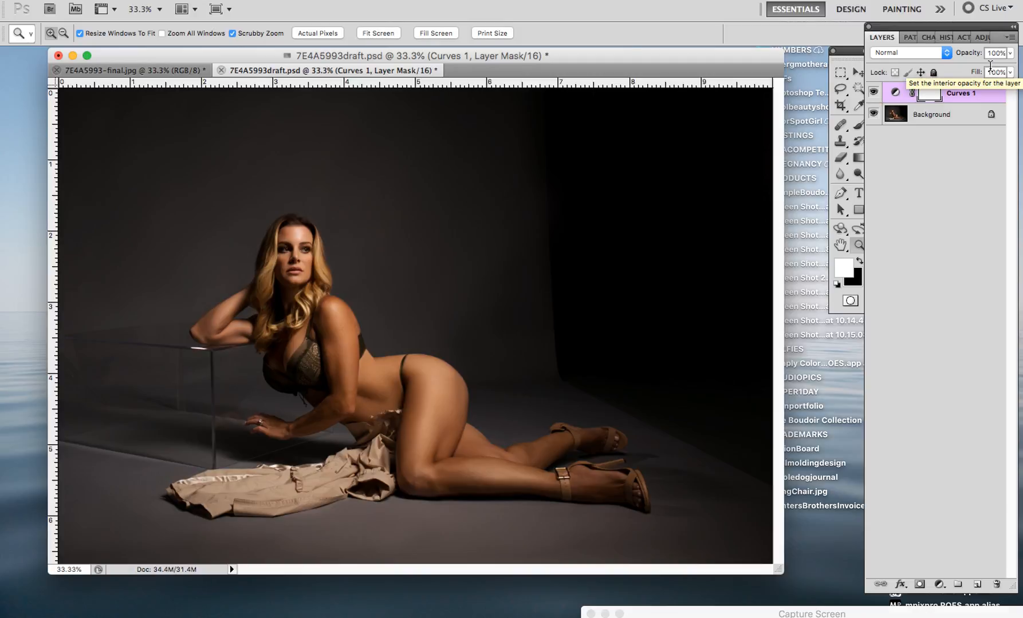
pyautogui.rightClick(967, 110)
pyautogui.click(866, 224)
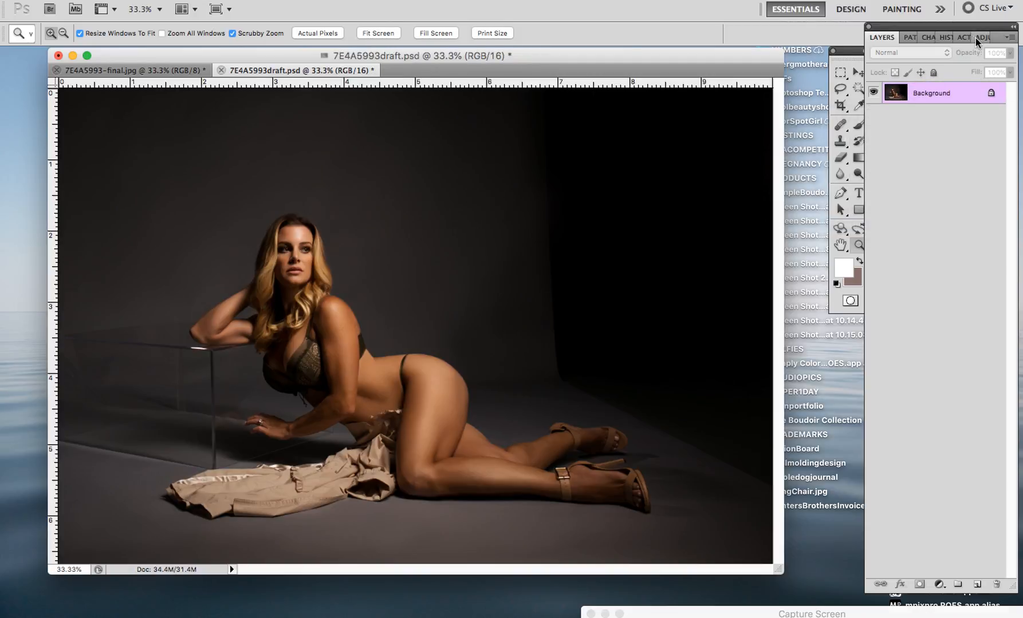
# - Add a Curves adjustment layer and raise the RGB curve to output 94 at input 88 to brighten the image
pyautogui.click(976, 38)
pyautogui.click(949, 80)
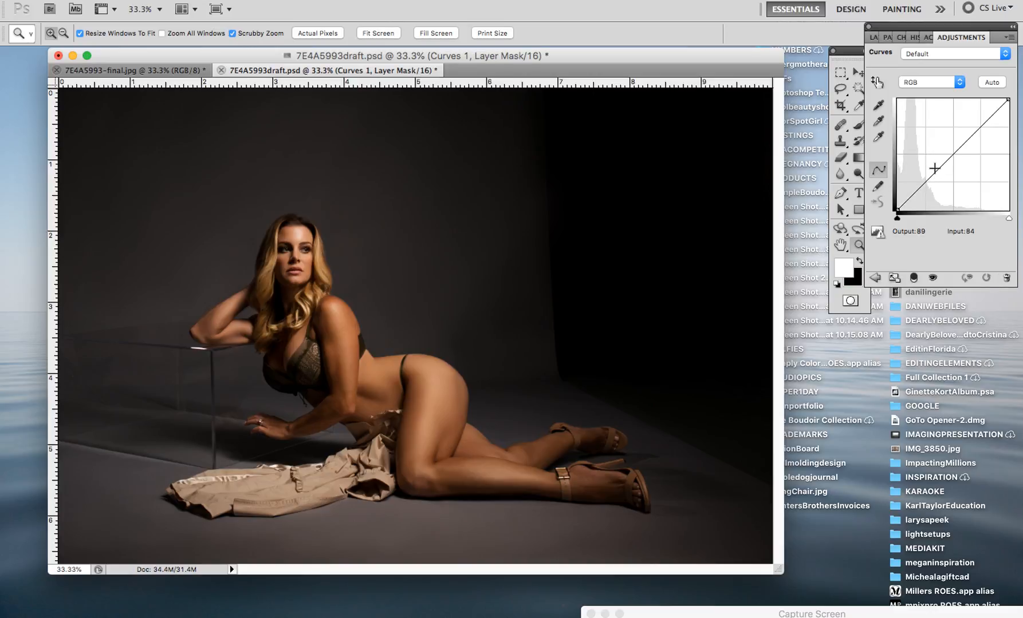
pyautogui.click(934, 169)
pyautogui.moveTo(934, 169); pyautogui.dragTo(935, 170)
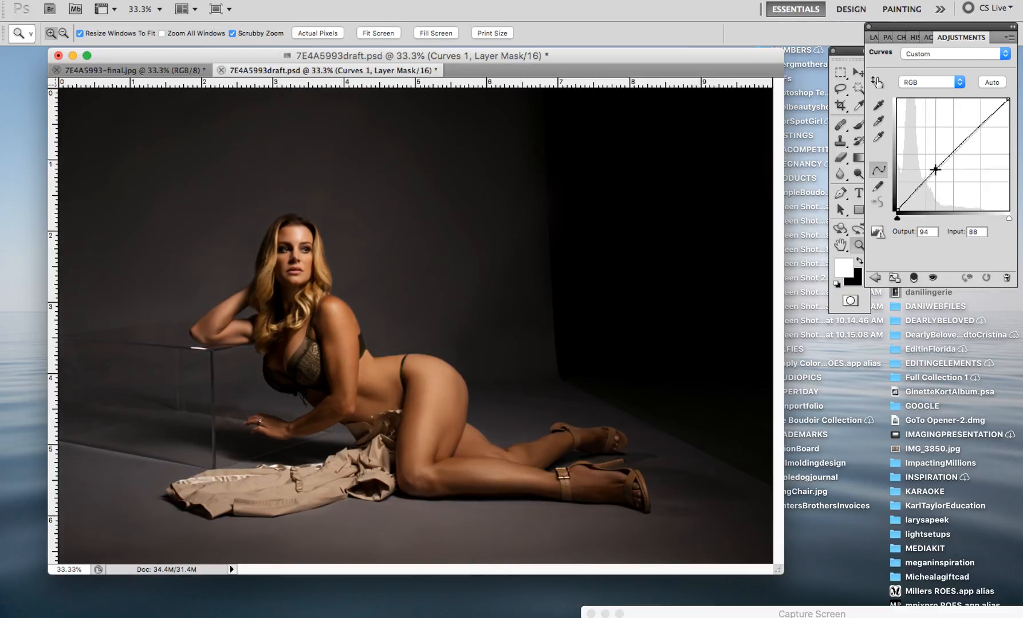
# - Mask the brightening Curves with a white-to-black radial gradient from the face toward the thigh, and compare before and after
pyautogui.click(858, 157)
pyautogui.moveTo(281, 273); pyautogui.dragTo(430, 434)
pyautogui.click(873, 37)
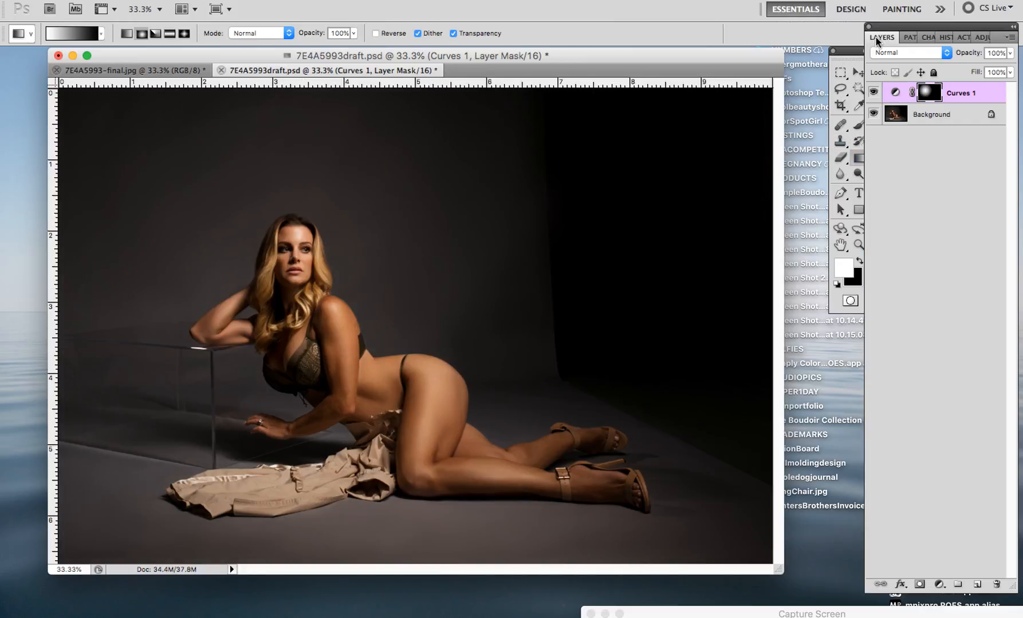
pyautogui.click(872, 93)
pyautogui.click(872, 94)
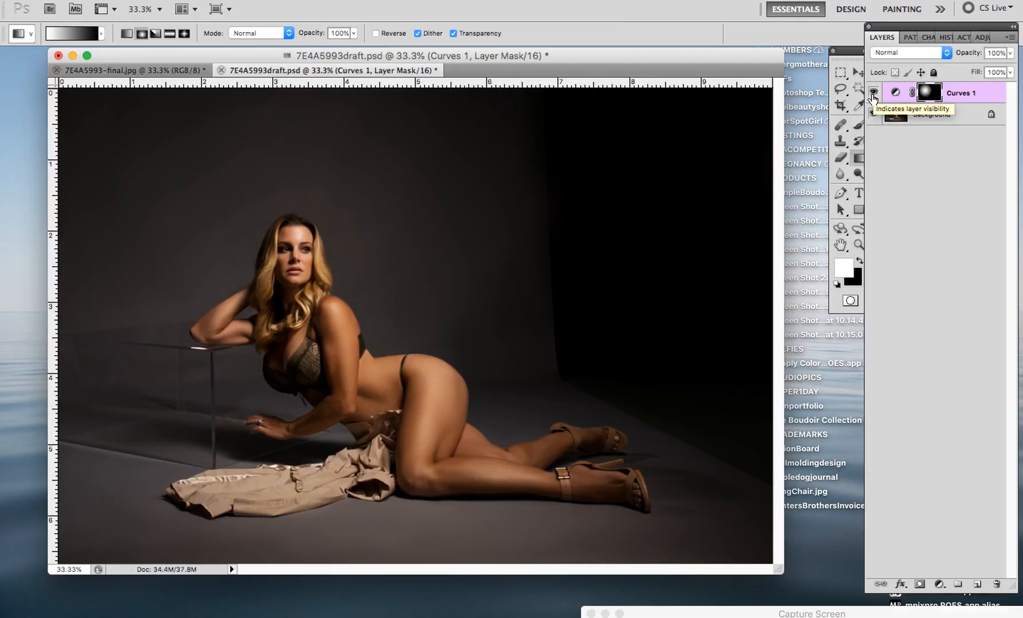
# - Set the masked Curves layer's opacity to 80% and flatten the image
pyautogui.click(990, 52)
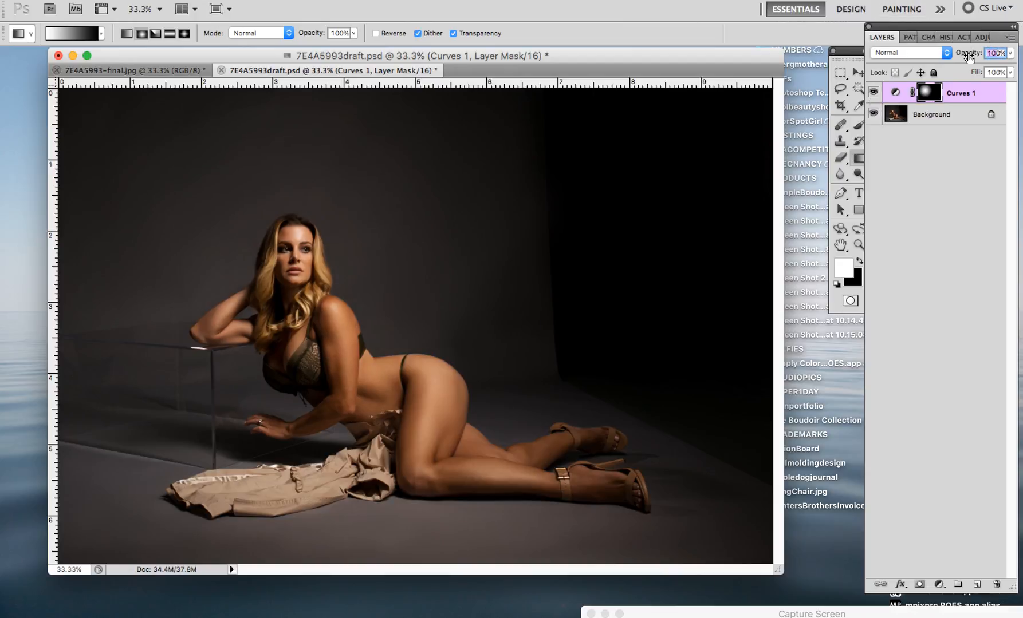
pyautogui.write('80')
pyautogui.rightClick(980, 112)
pyautogui.click(962, 223)
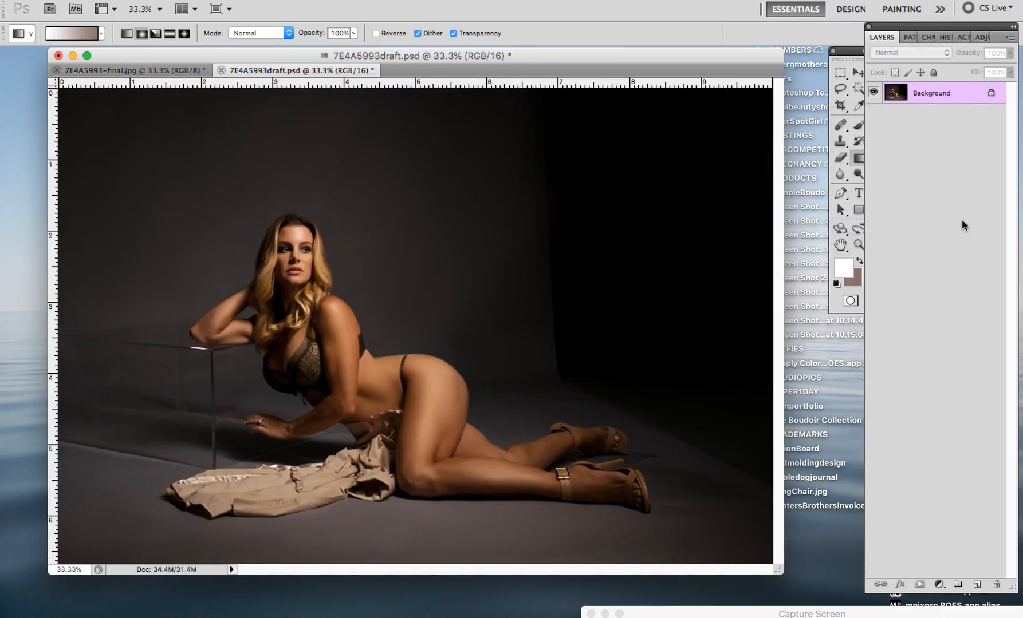
# - Duplicate the Background layer
pyautogui.press('super+j')
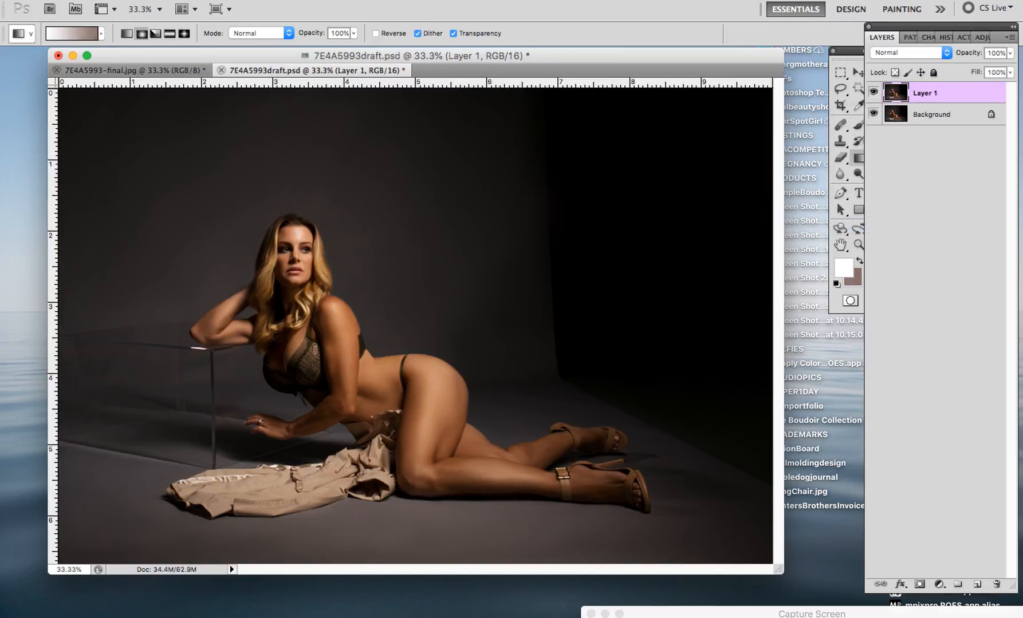
# - Apply a High Pass filter with a 10-pixel radius to the duplicated layer and set its blend mode to Soft Light
pyautogui.click(303, 0)
pyautogui.moveTo(401, 290)
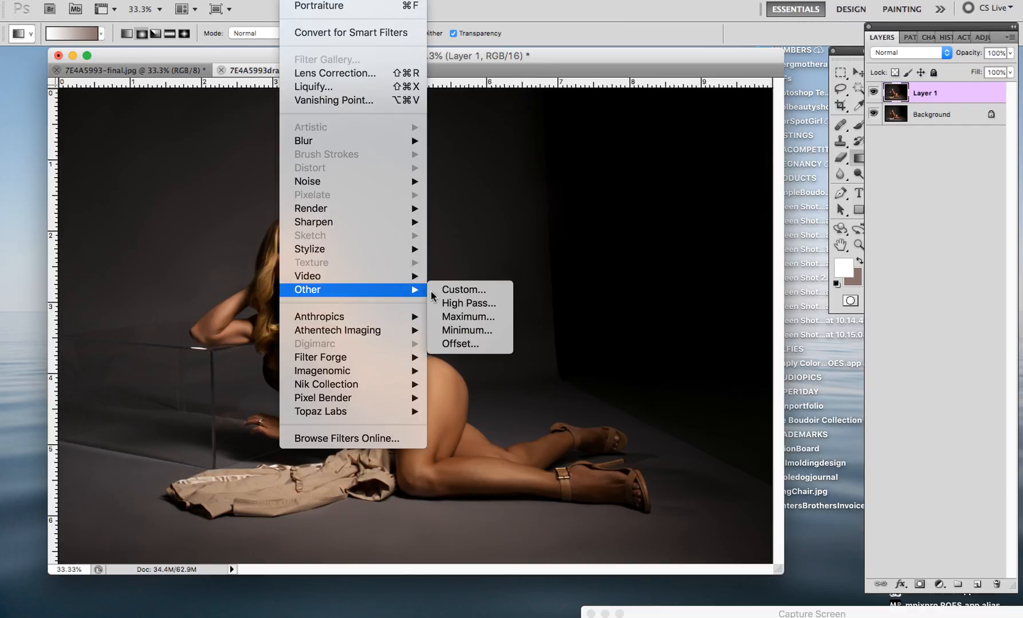
pyautogui.click(465, 305)
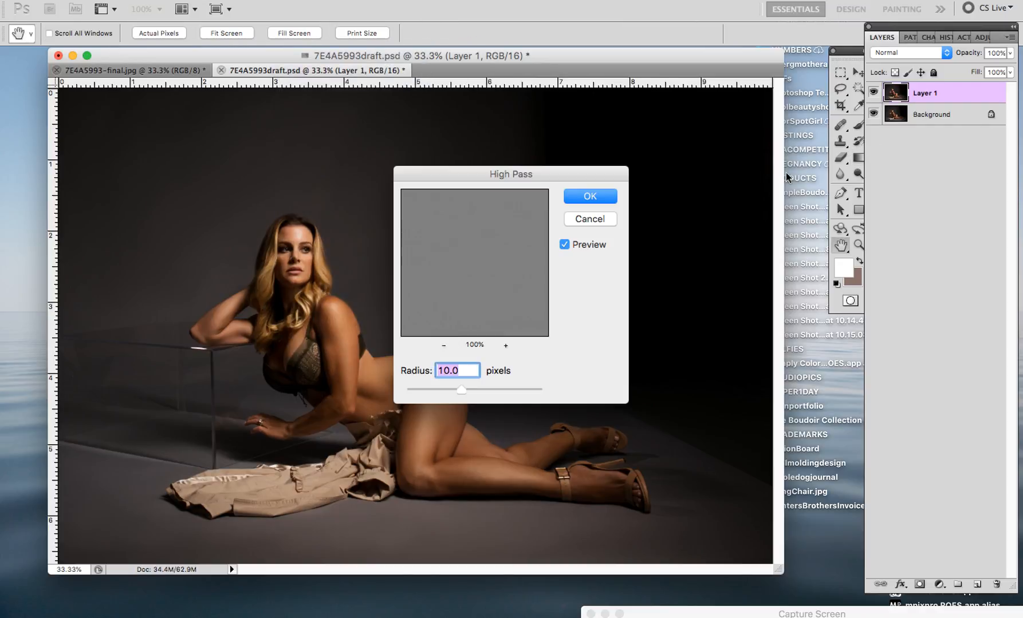
pyautogui.click(602, 192)
pyautogui.click(906, 53)
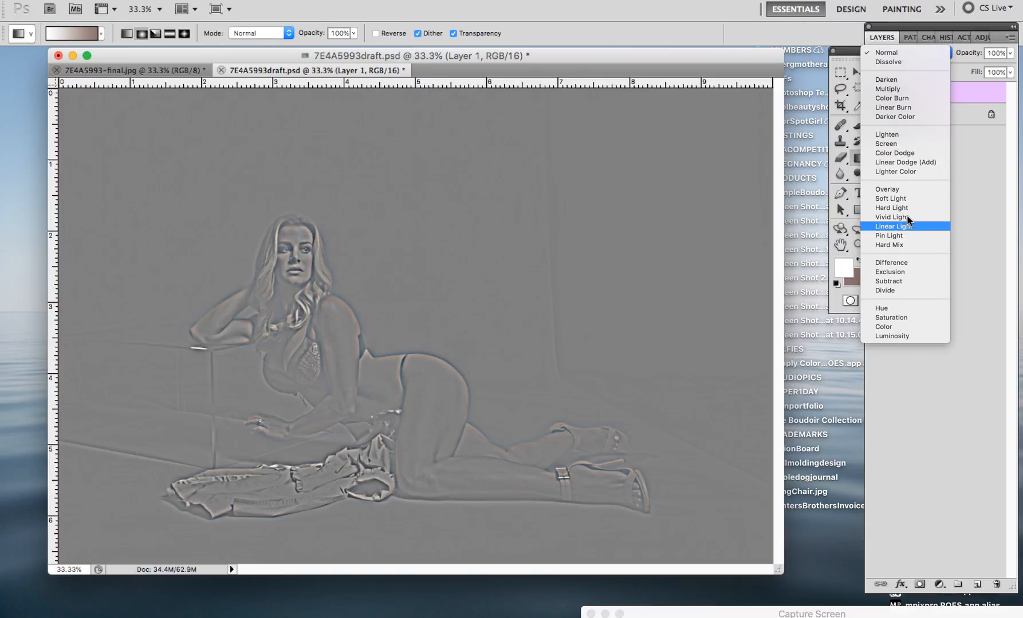
pyautogui.click(894, 204)
# - Set the High Pass layer's opacity to 50% and give it an inverted, fully black layer mask
pyautogui.click(994, 52)
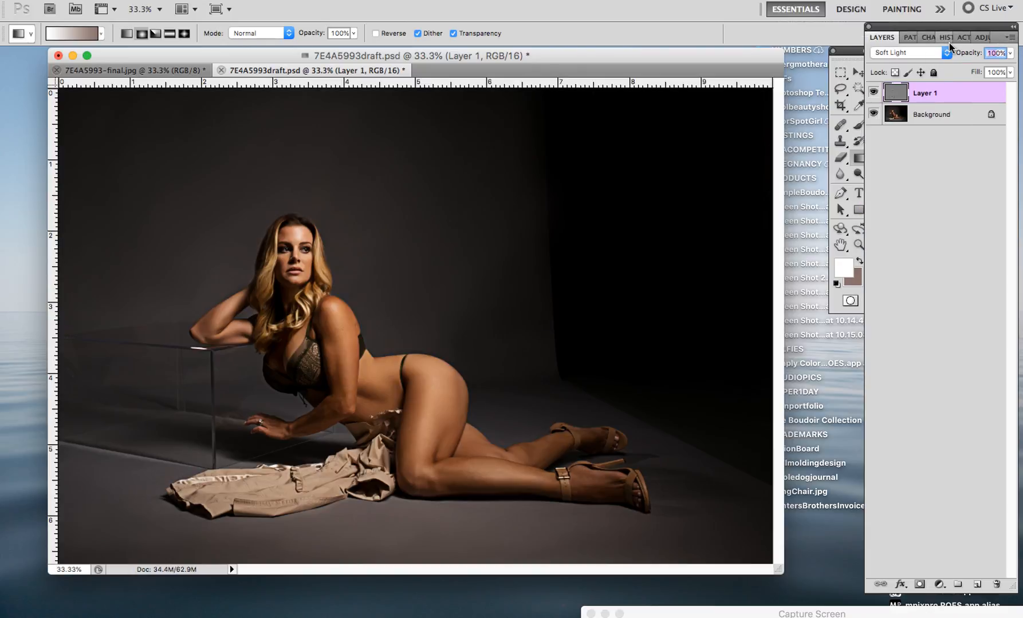
pyautogui.write('50')
pyautogui.click(919, 584)
pyautogui.press('super+i')
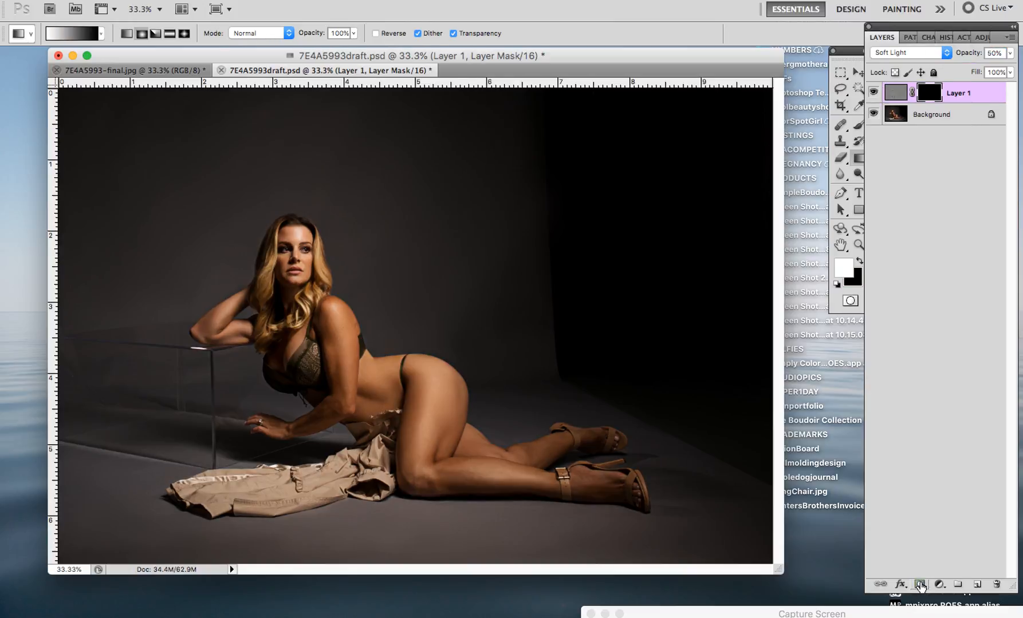
# - Choose the Brush tool with white as the foreground colour and set its flow to 100%
pyautogui.click(859, 246)
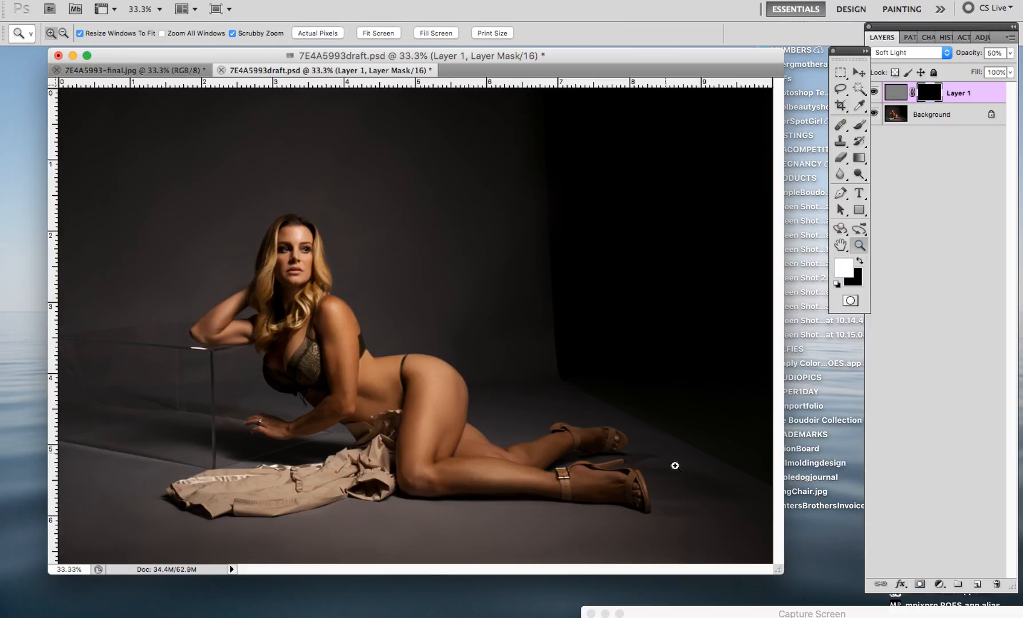
pyautogui.click(631, 477)
pyautogui.click(597, 500)
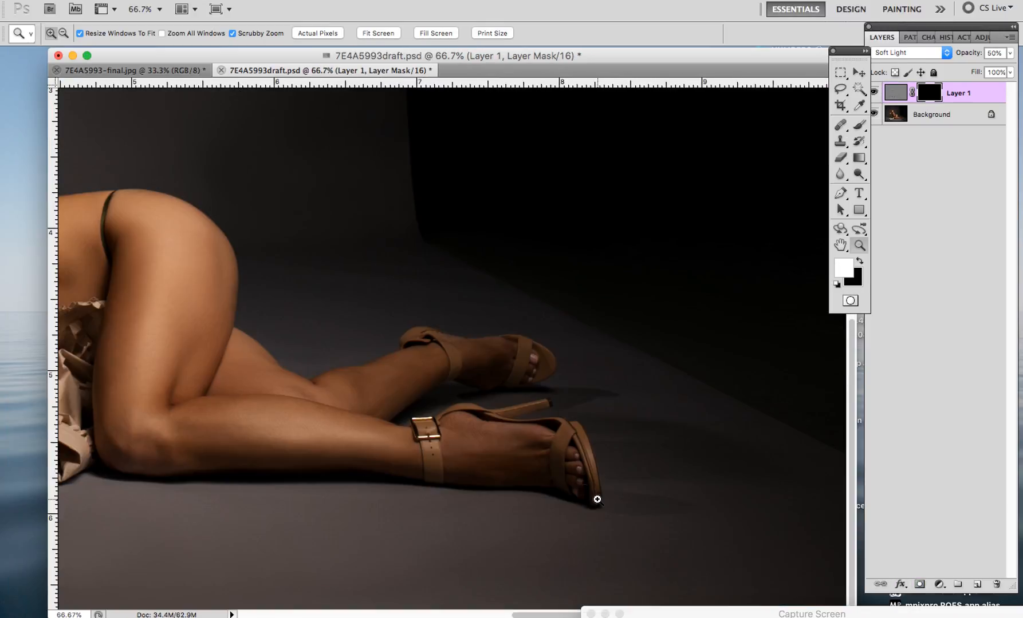
pyautogui.click(480, 468)
pyautogui.click(858, 125)
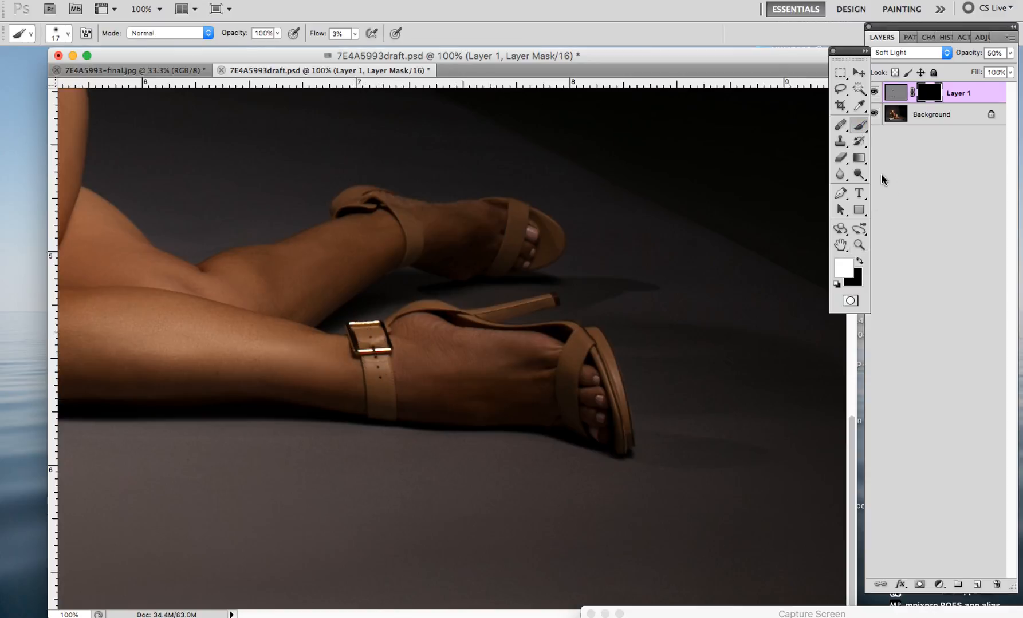
pyautogui.doubleClick(337, 34)
pyautogui.write('100')
pyautogui.press('Return')
pyautogui.press('Return')
# - Paint white on the High Pass mask over the folds of the beige garment with a soft 180 px brush
pyautogui.click(840, 246)
pyautogui.moveTo(296, 258); pyautogui.dragTo(602, 237)
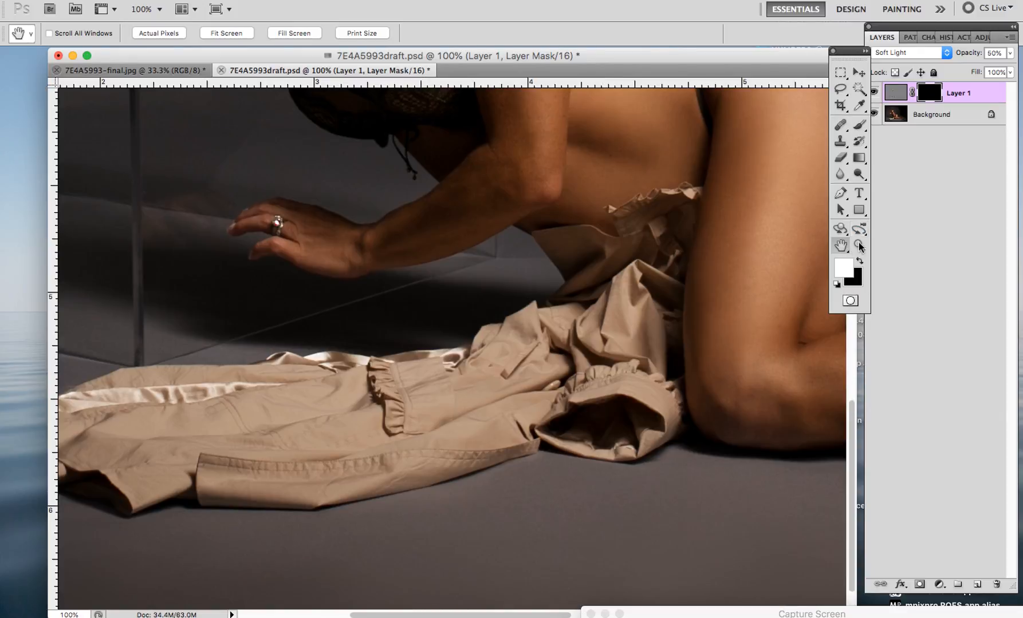
pyautogui.click(859, 245)
pyautogui.keyDown('alt'); pyautogui.click(443, 301); pyautogui.keyUp('alt')
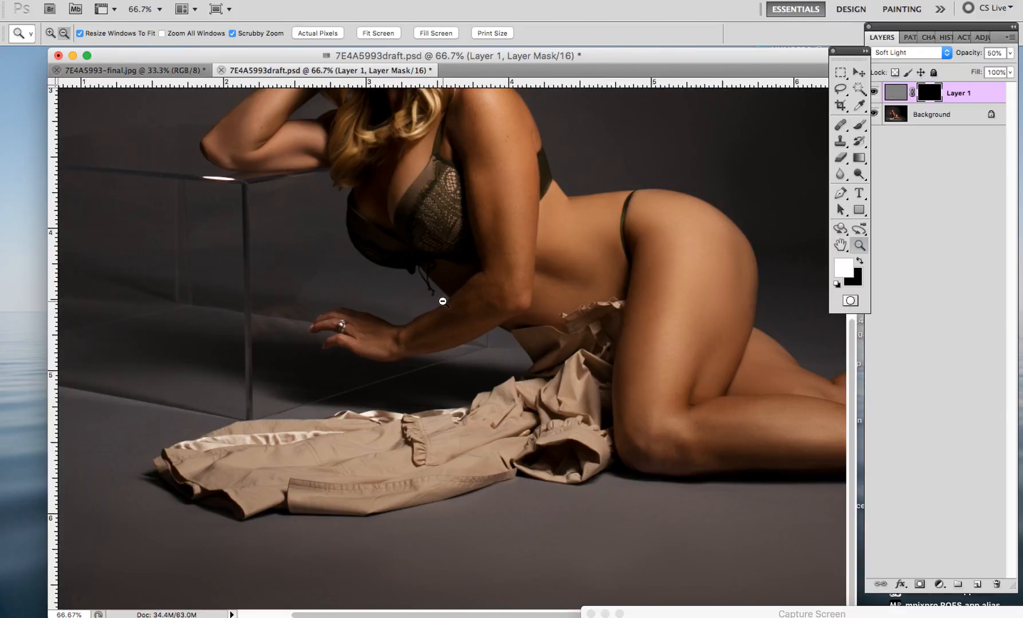
pyautogui.click(859, 125)
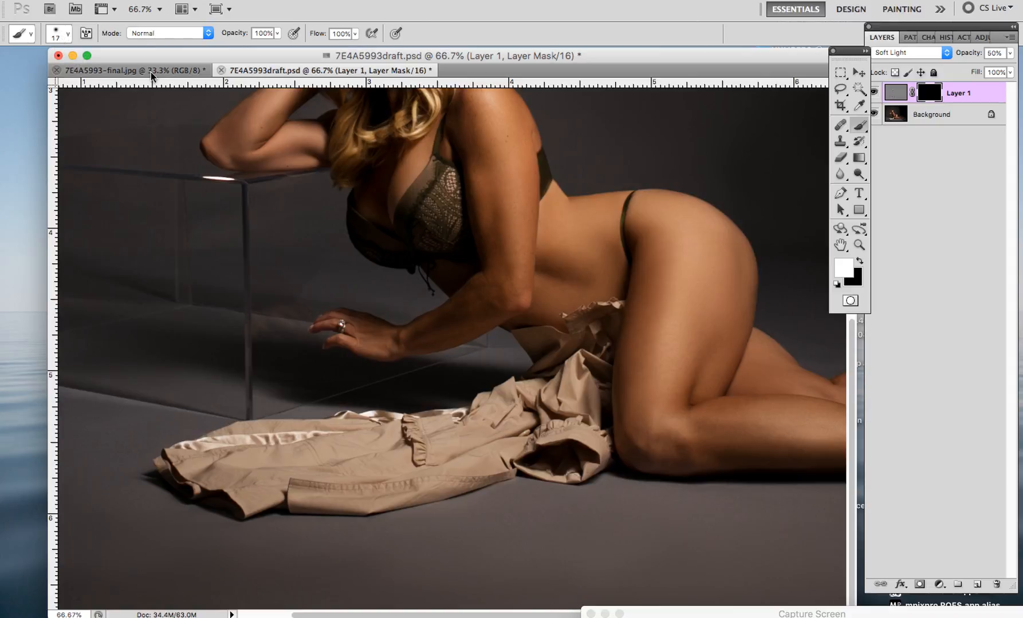
pyautogui.rightClick(145, 55)
pyautogui.write('180')
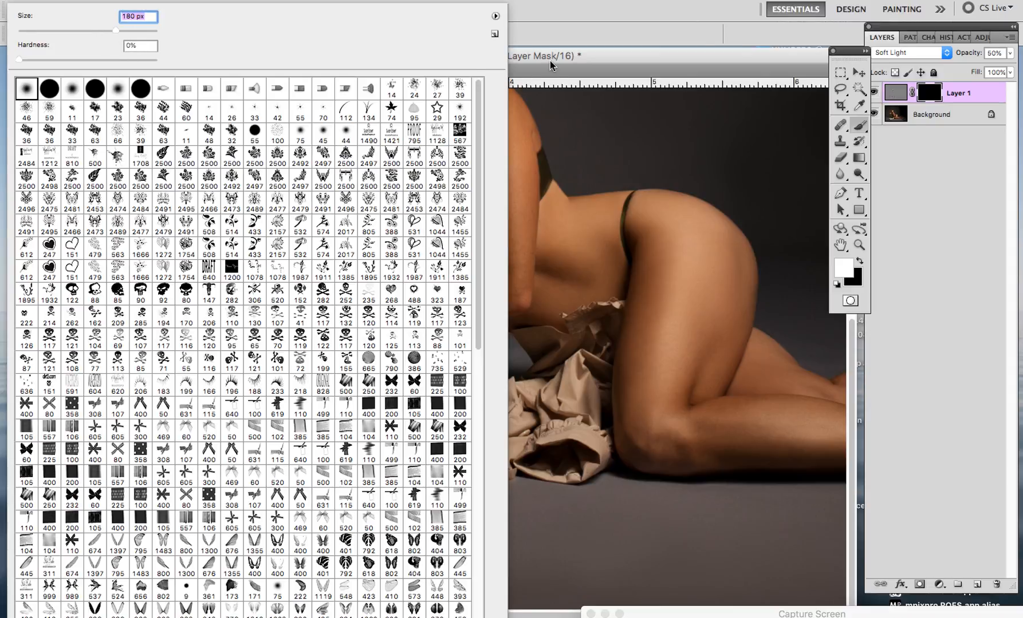
pyautogui.press('Return')
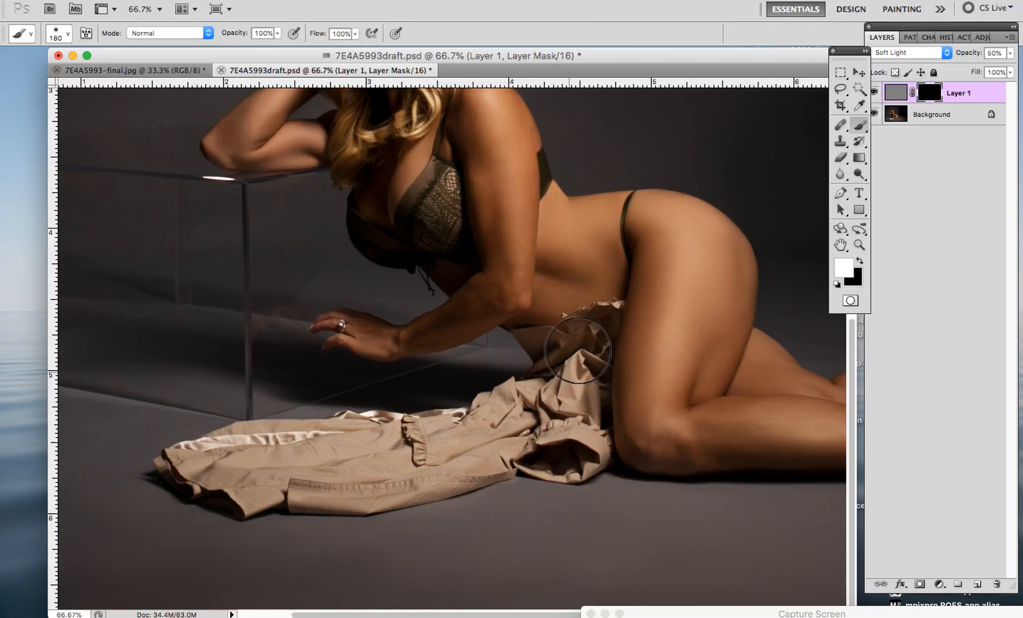
pyautogui.moveTo(559, 395)
pyautogui.mouseDown()
pyautogui.moveTo(572, 445)
pyautogui.moveTo(564, 456)
pyautogui.moveTo(535, 438)
pyautogui.mouseUp()
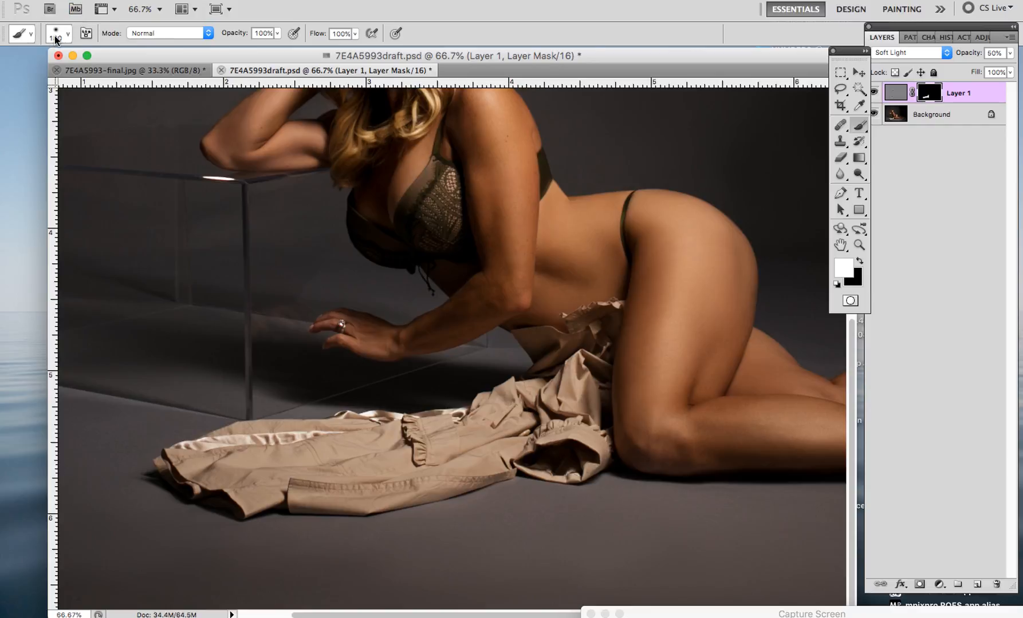
# - Reduce the brush size to 28 px and paint the sharpening into the mask on the upper body and face
pyautogui.rightClick(47, 65)
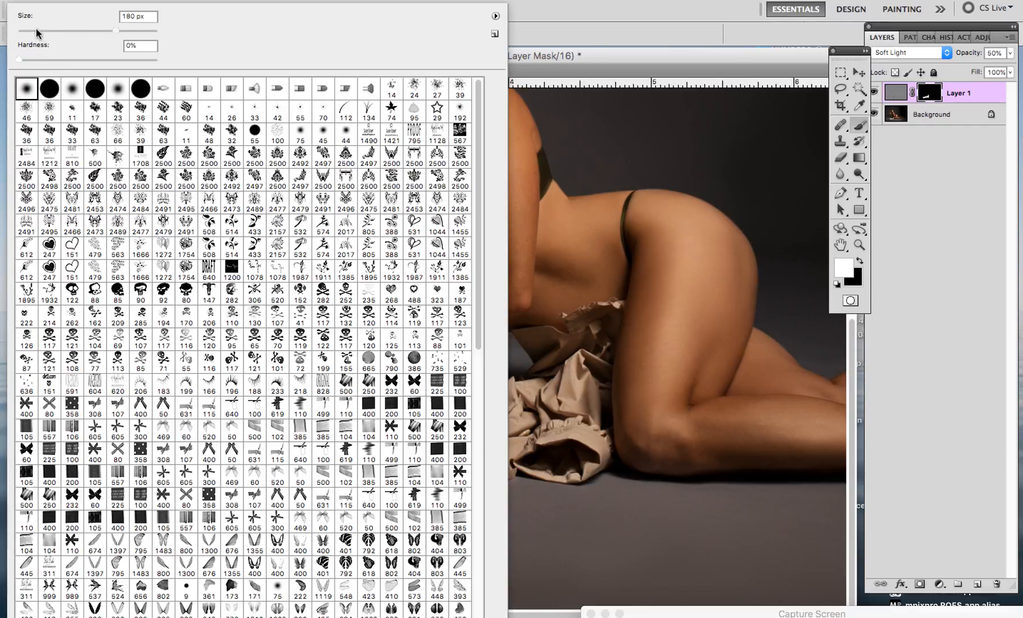
pyautogui.write('28')
pyautogui.press('Return')
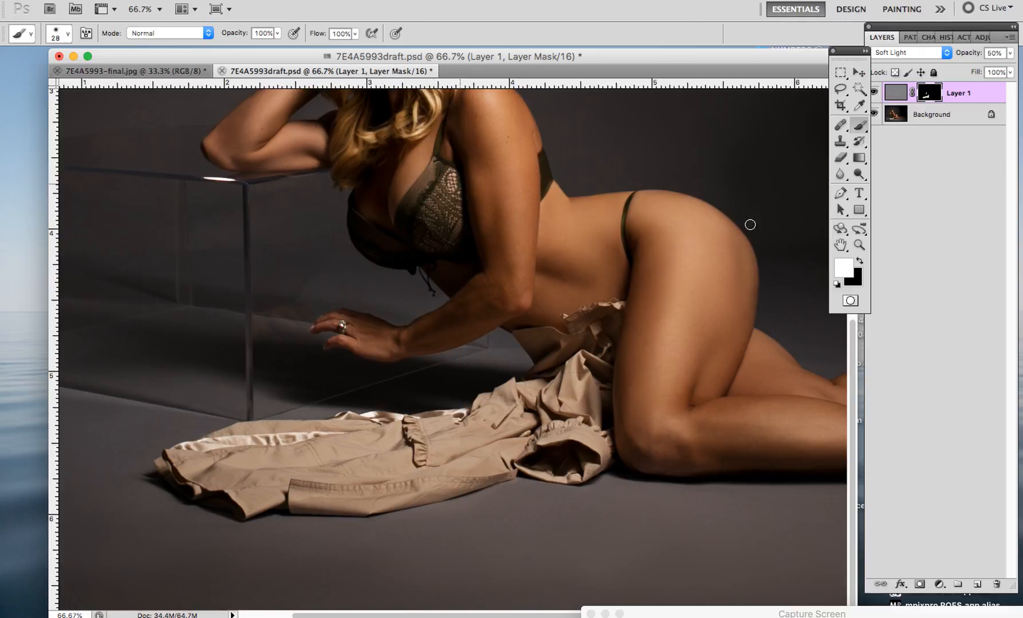
pyautogui.click(840, 246)
pyautogui.moveTo(609, 188); pyautogui.dragTo(666, 372)
pyautogui.click(858, 125)
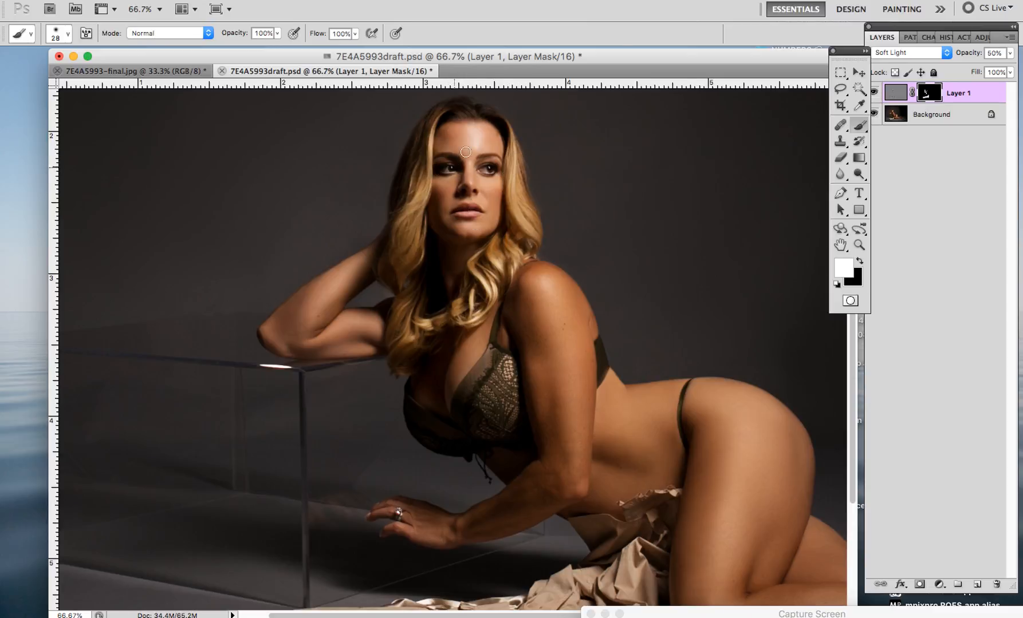
# - Toggle the High Pass layer's visibility to compare before and after, and flatten the image
pyautogui.click(878, 93)
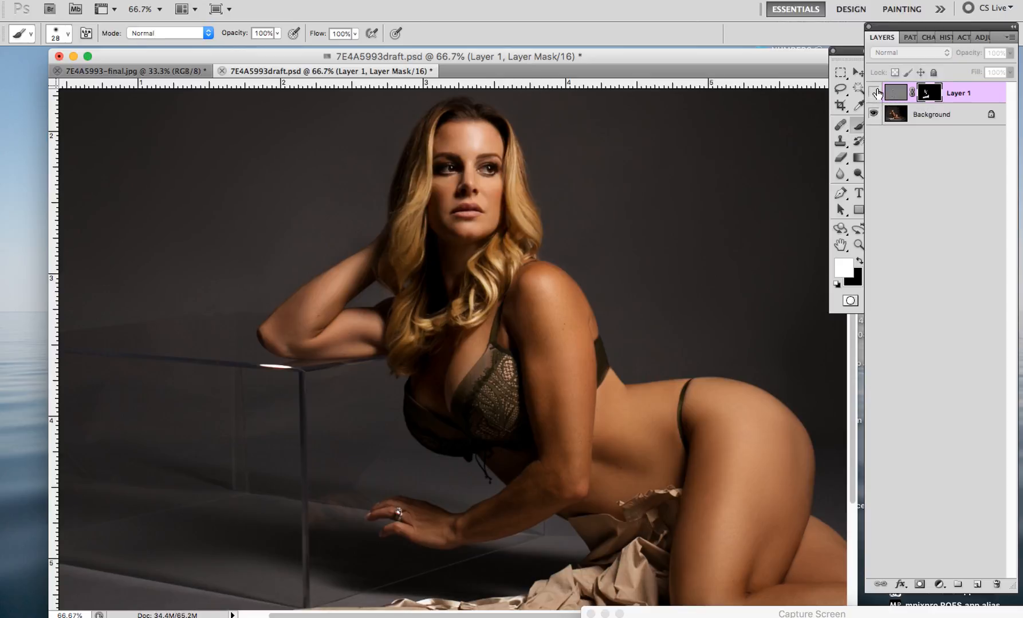
pyautogui.click(877, 93)
pyautogui.click(878, 93)
pyautogui.click(878, 93)
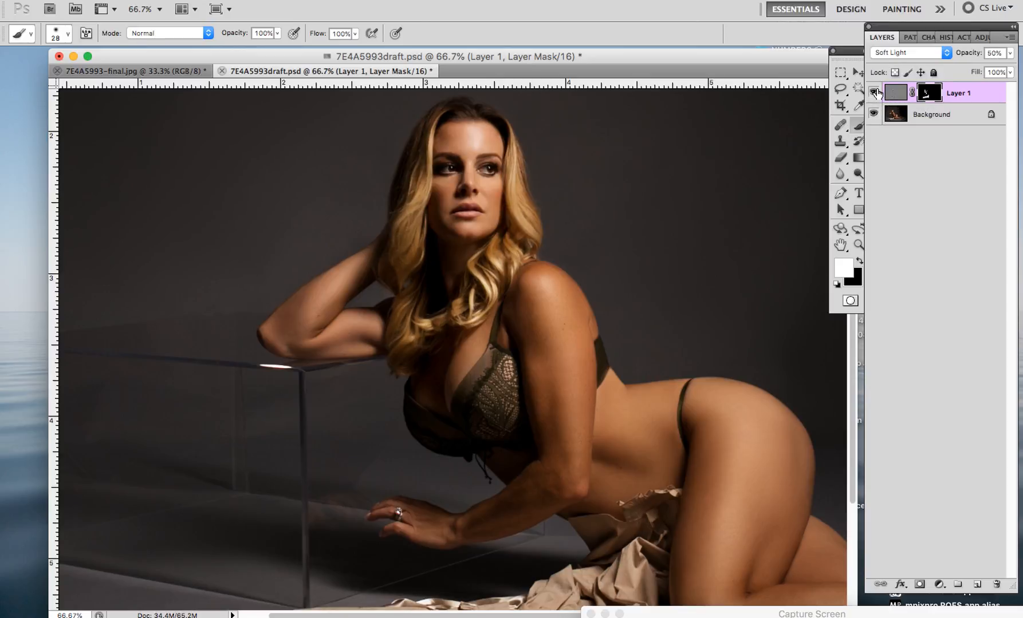
pyautogui.click(878, 92)
pyautogui.click(878, 93)
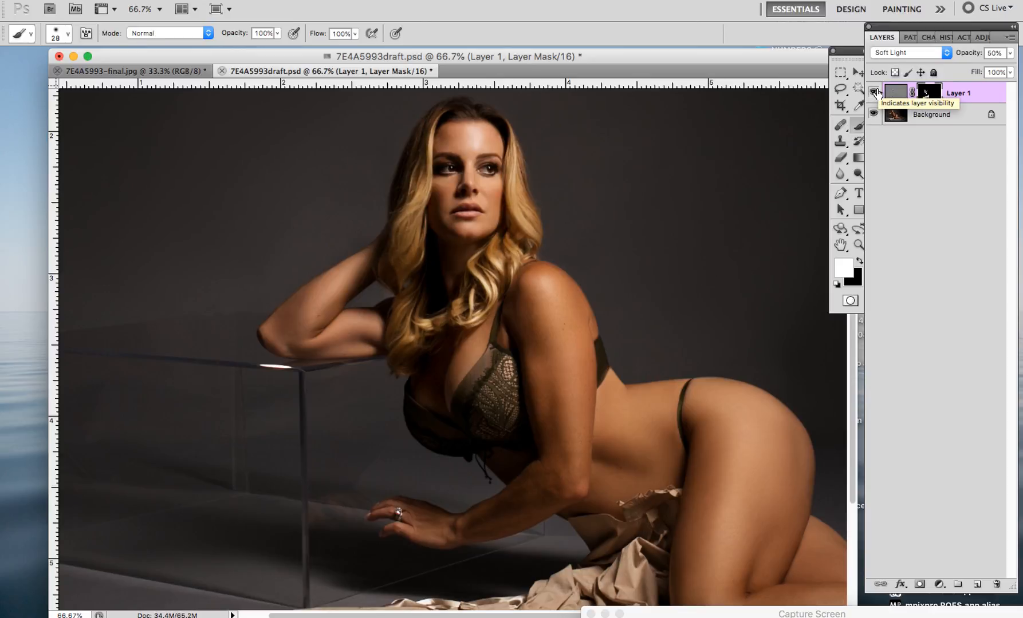
pyautogui.rightClick(974, 114)
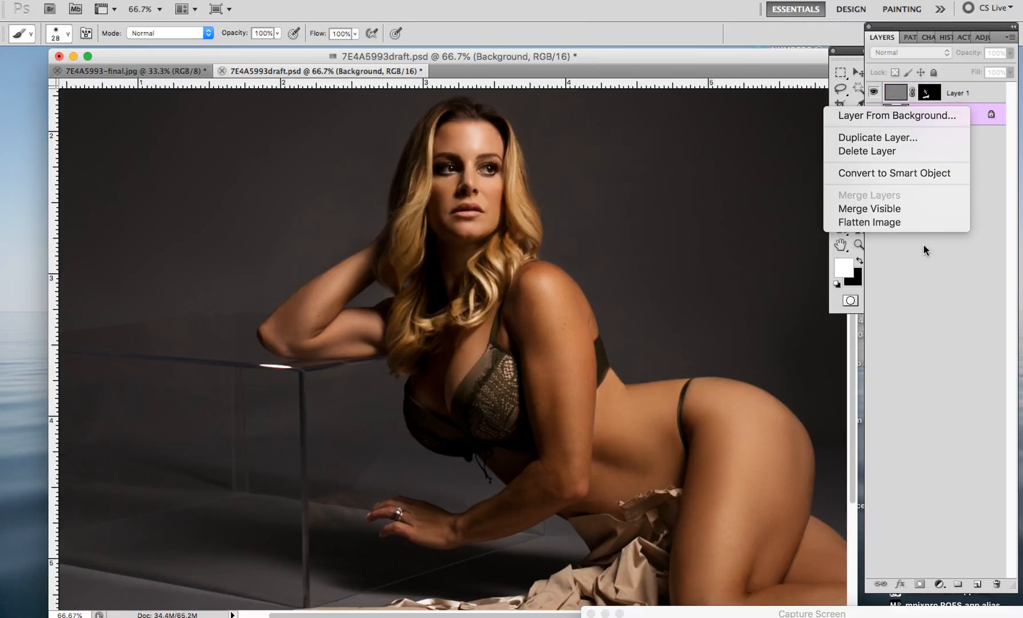
pyautogui.click(911, 222)
# - Add 2% uniform monochromatic noise to the whole flattened image
pyautogui.click(858, 246)
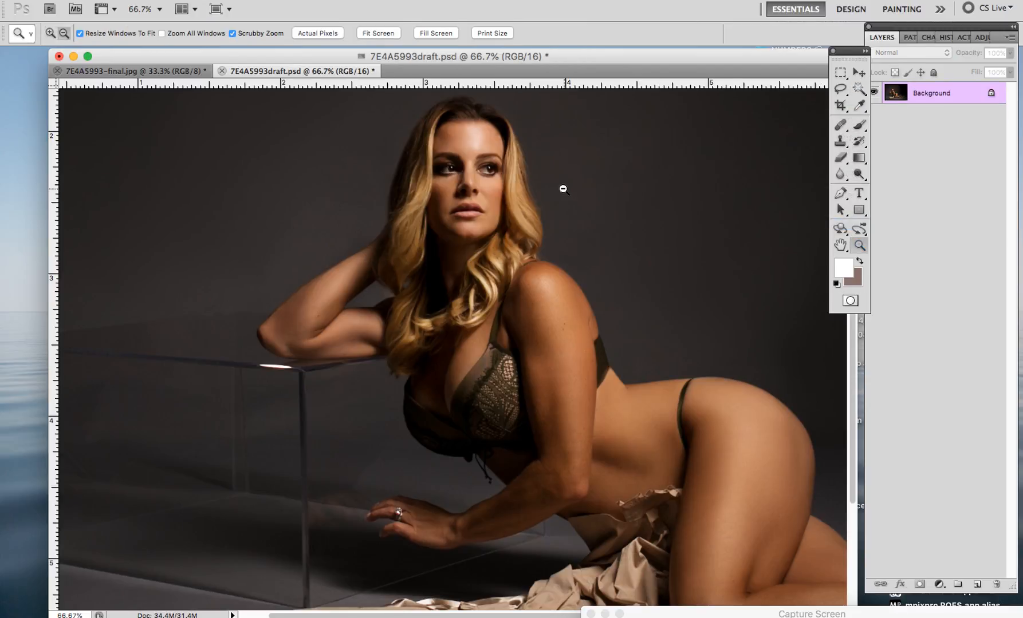
pyautogui.keyDown('alt'); pyautogui.click(563, 189); pyautogui.keyUp('alt')
pyautogui.keyDown('alt'); pyautogui.click(385, 372); pyautogui.keyUp('alt')
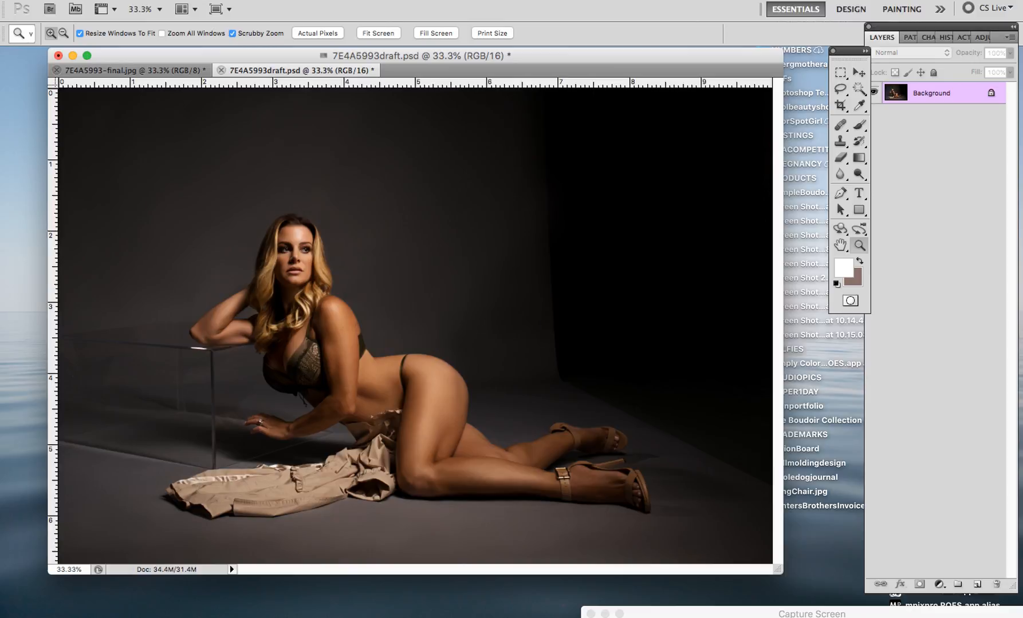
pyautogui.click(293, 1)
pyautogui.moveTo(338, 182)
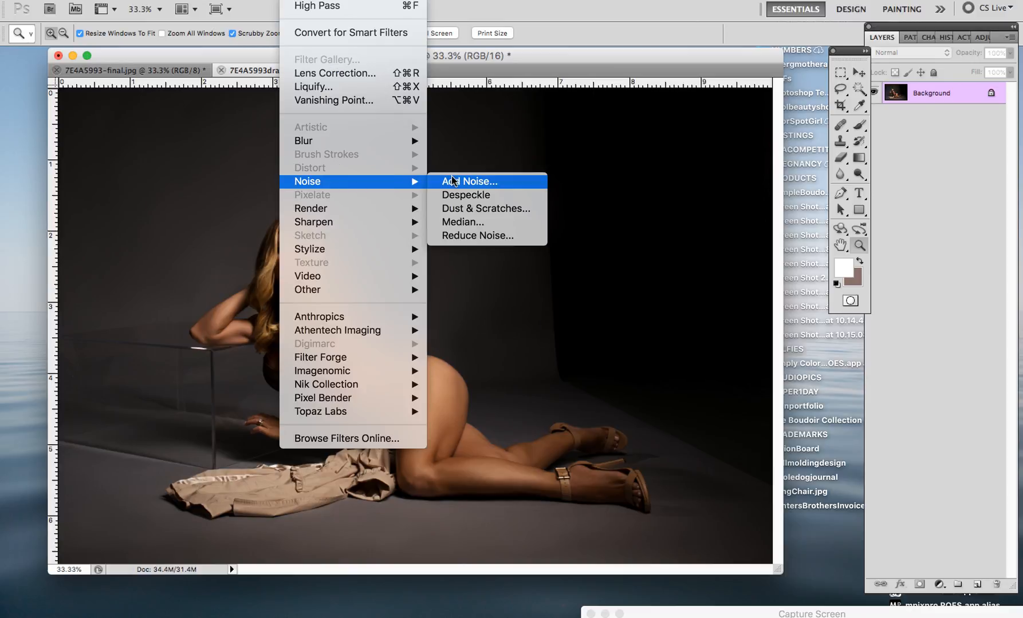
pyautogui.click(452, 181)
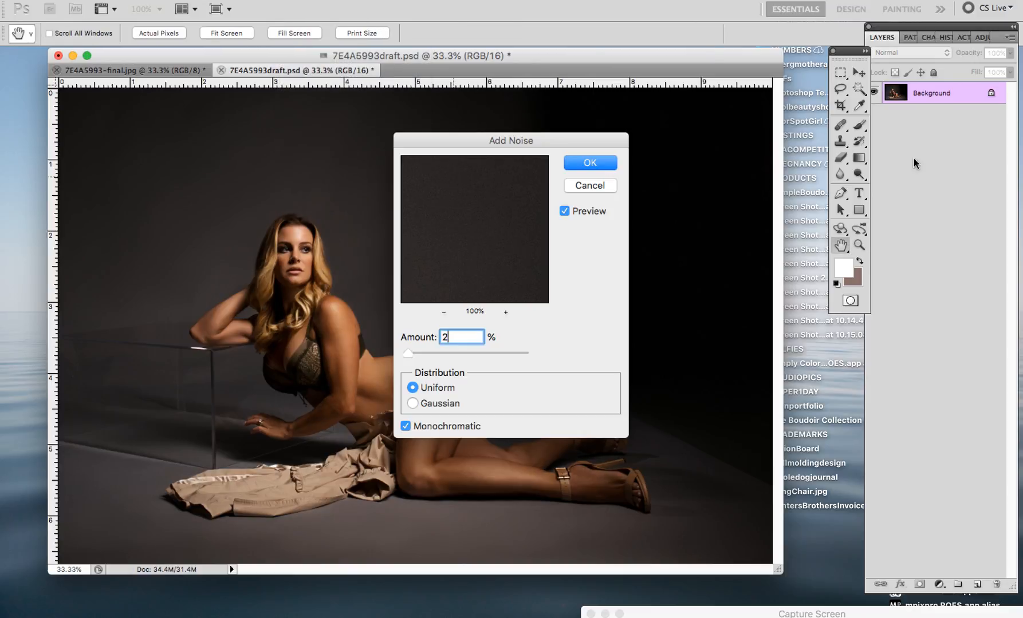
pyautogui.press('Return')
# - Try to save the image as a JPEG copy named 7E4A5993-final.jpg, without replacing the existing file
pyautogui.click(121, 1)
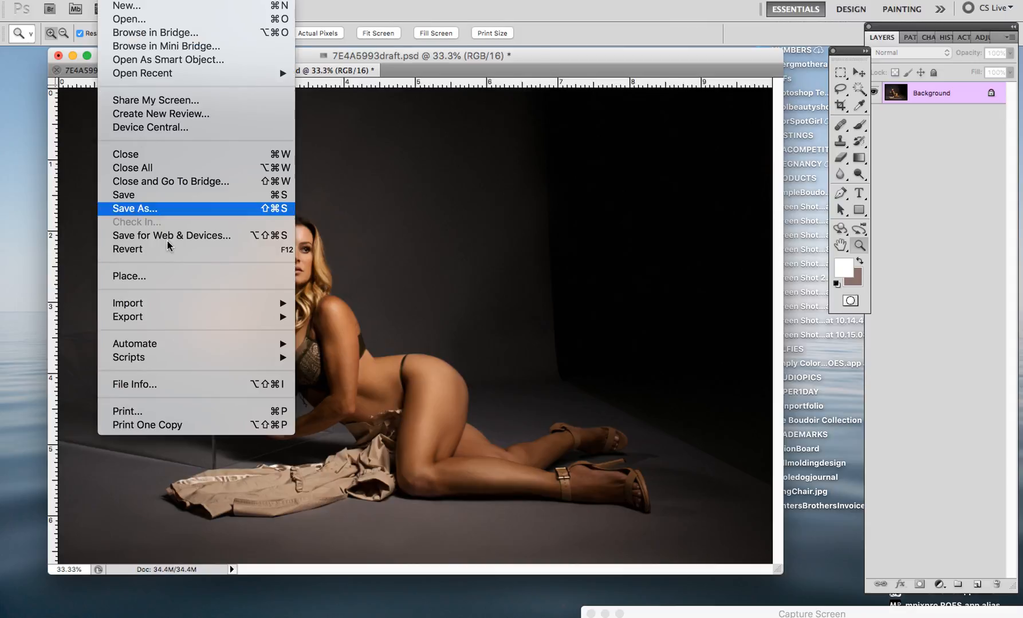
pyautogui.click(176, 207)
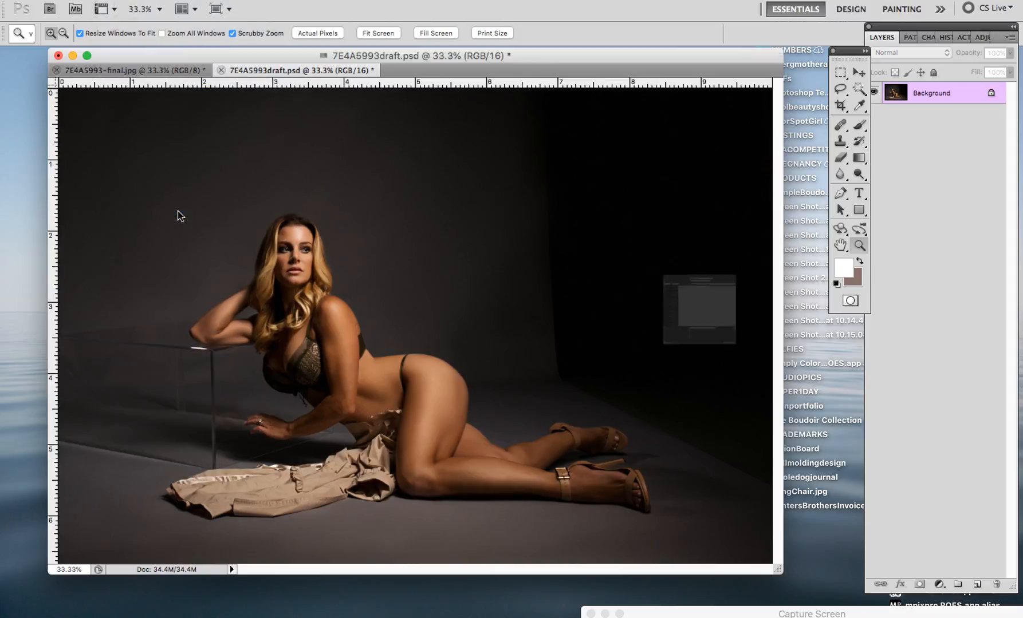
pyautogui.press('Right')
pyautogui.press('BackSpace')
pyautogui.press('BackSpace')
pyautogui.press('BackSpace')
pyautogui.press('BackSpace')
pyautogui.press('BackSpace')
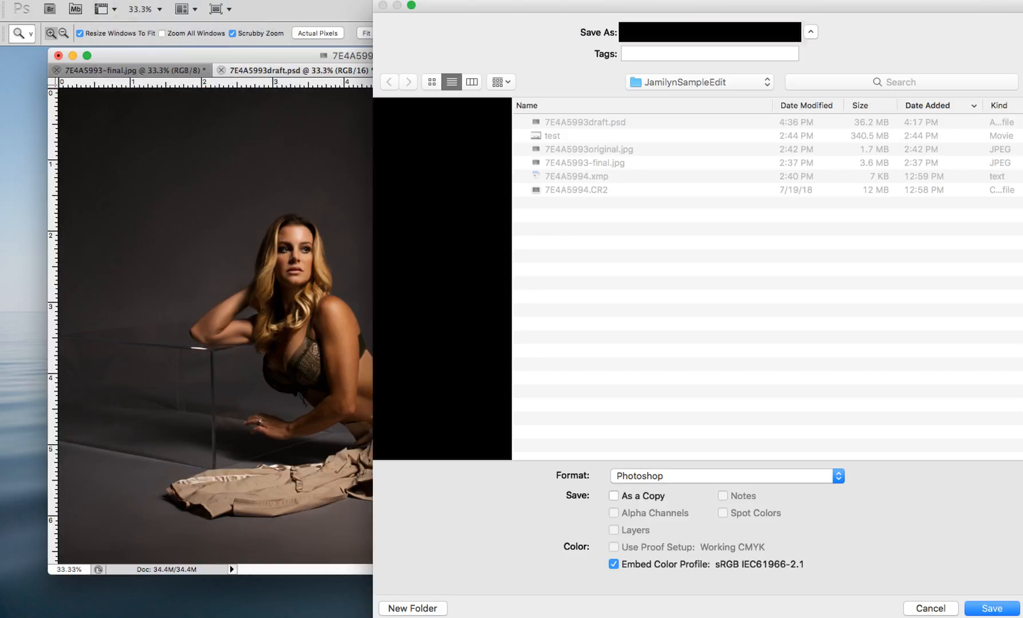
pyautogui.write('-final.psd')
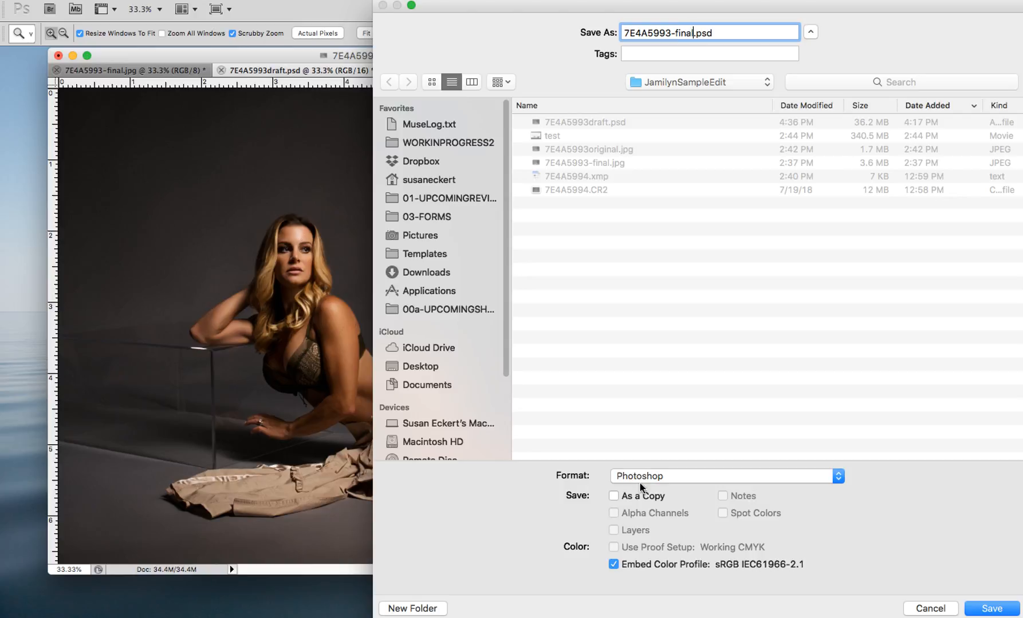
pyautogui.click(640, 481)
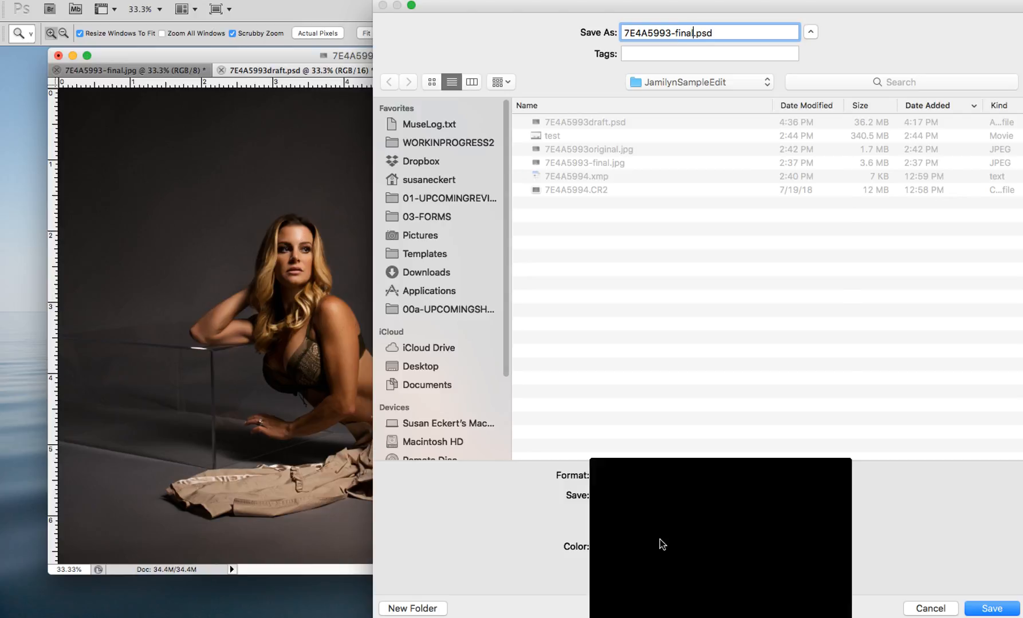
pyautogui.click(662, 544)
pyautogui.click(972, 610)
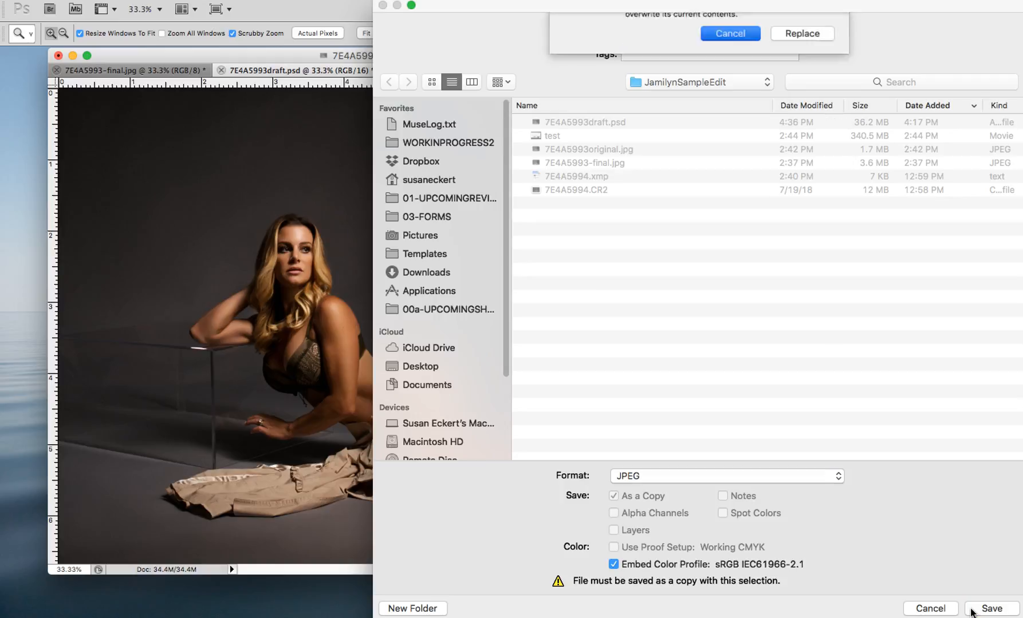
pyautogui.press('Escape')
# - Change the JPEG copy's file name to 7E4A5993-final2.jpg and save it
pyautogui.press('Right')
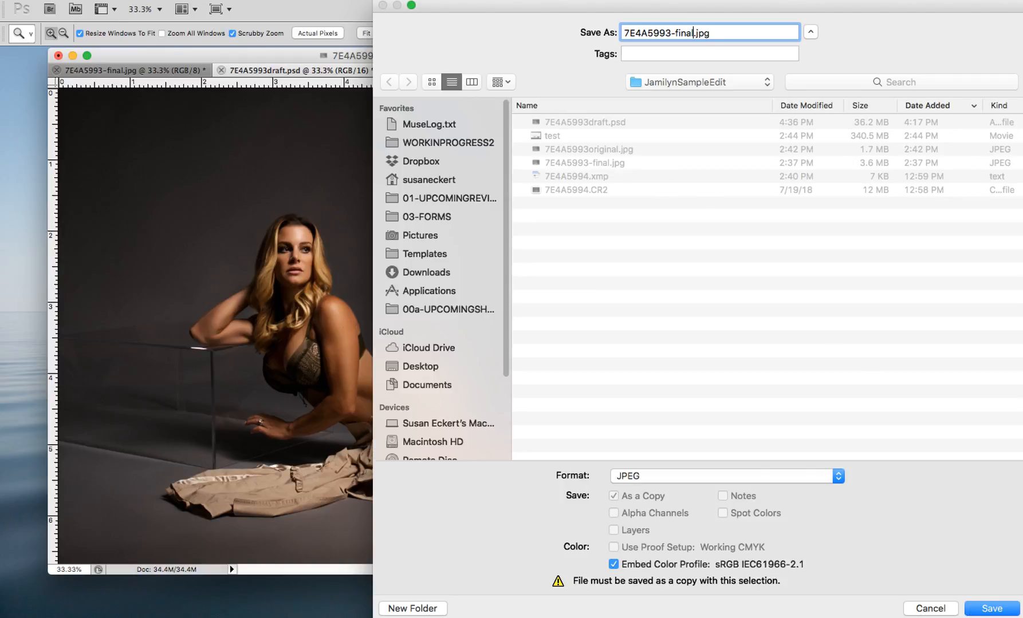
pyautogui.write('2')
pyautogui.press('Return')
pyautogui.press('Return')
# - Magnify the legs to 200% and examine the added noise on the skin
pyautogui.press('z')
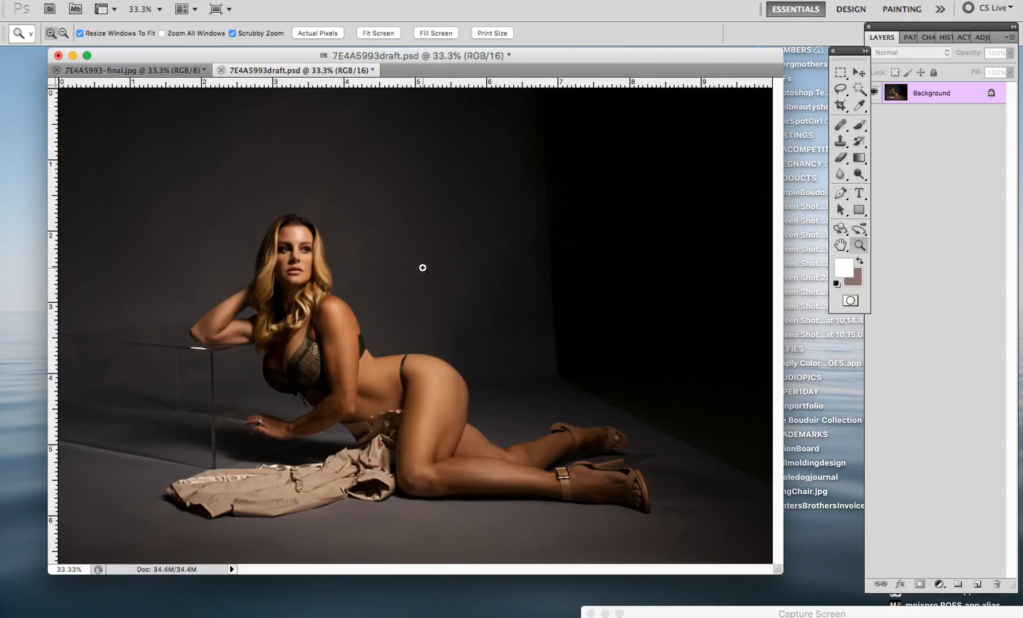
pyautogui.click(444, 460)
pyautogui.click(676, 478)
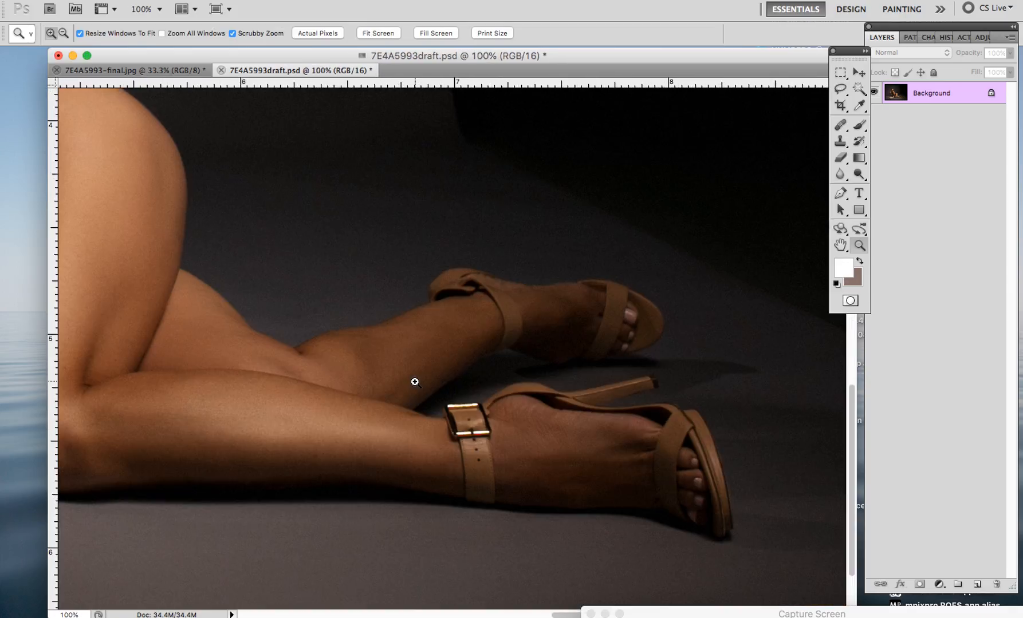
pyautogui.click(285, 406)
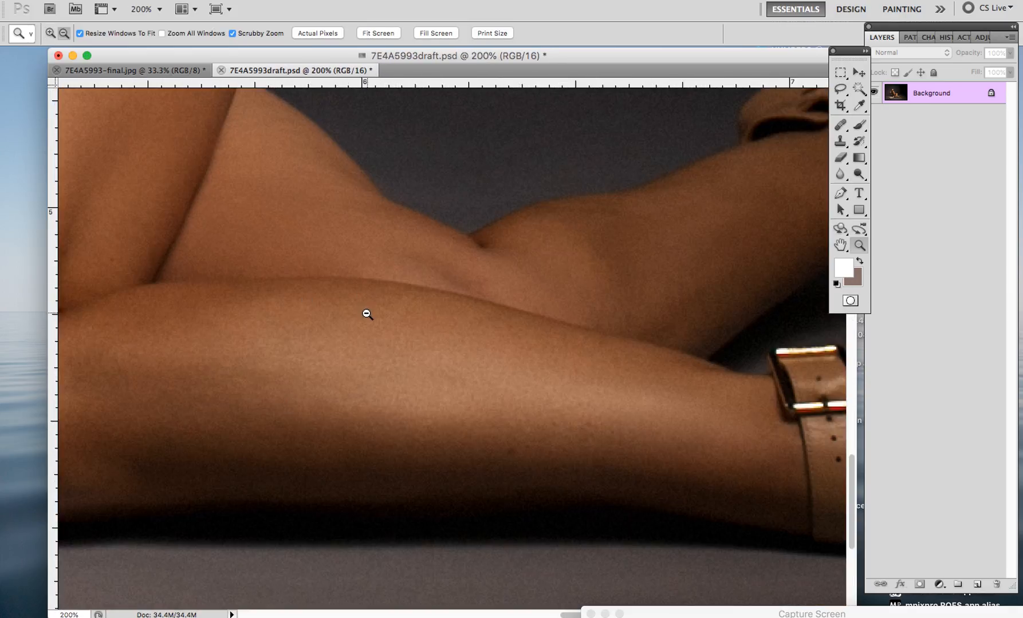
# - Reduce the magnification to 100% and examine the retouched skin from the feet and legs across the torso to the face
pyautogui.keyDown('alt'); pyautogui.click(367, 315); pyautogui.keyUp('alt')
pyautogui.click(846, 245)
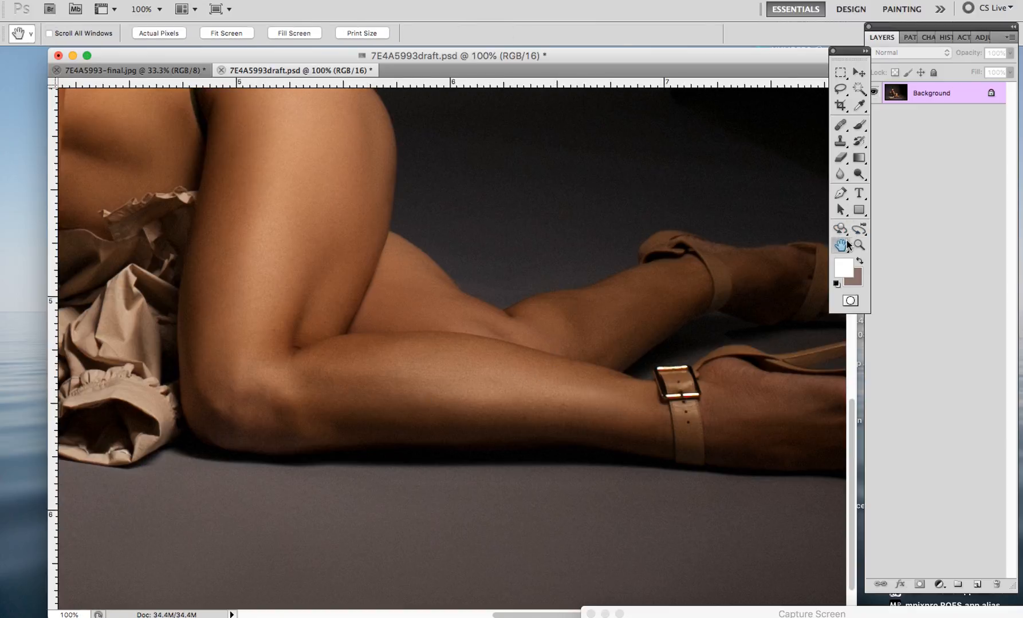
pyautogui.hscroll(5, 466, 275)
pyautogui.moveTo(463, 274); pyautogui.dragTo(523, 270)
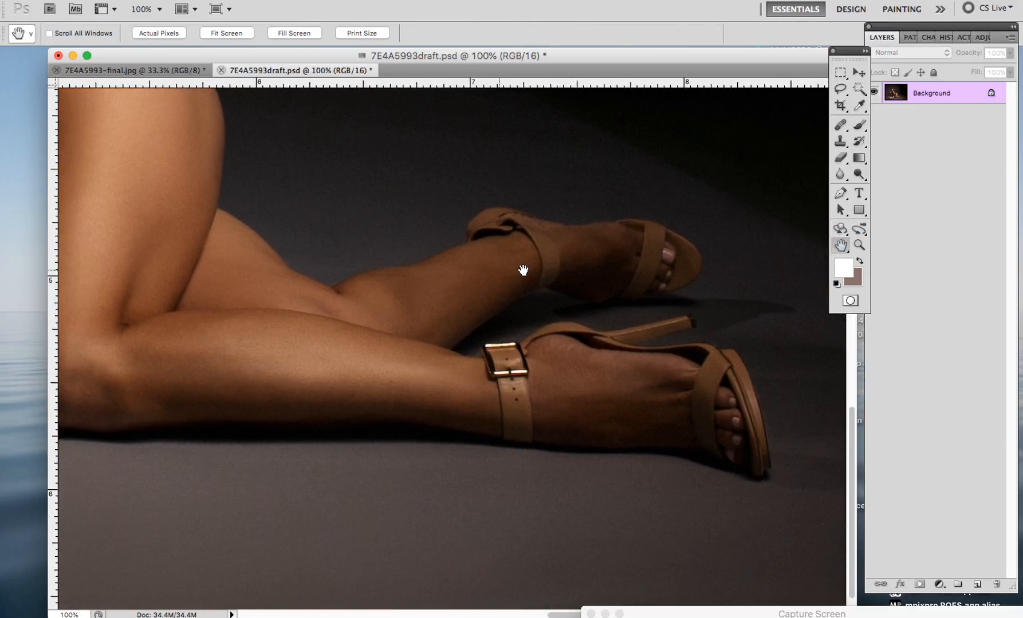
pyautogui.hscroll(-10, 637, 287)
pyautogui.scroll(2, 616, 254)
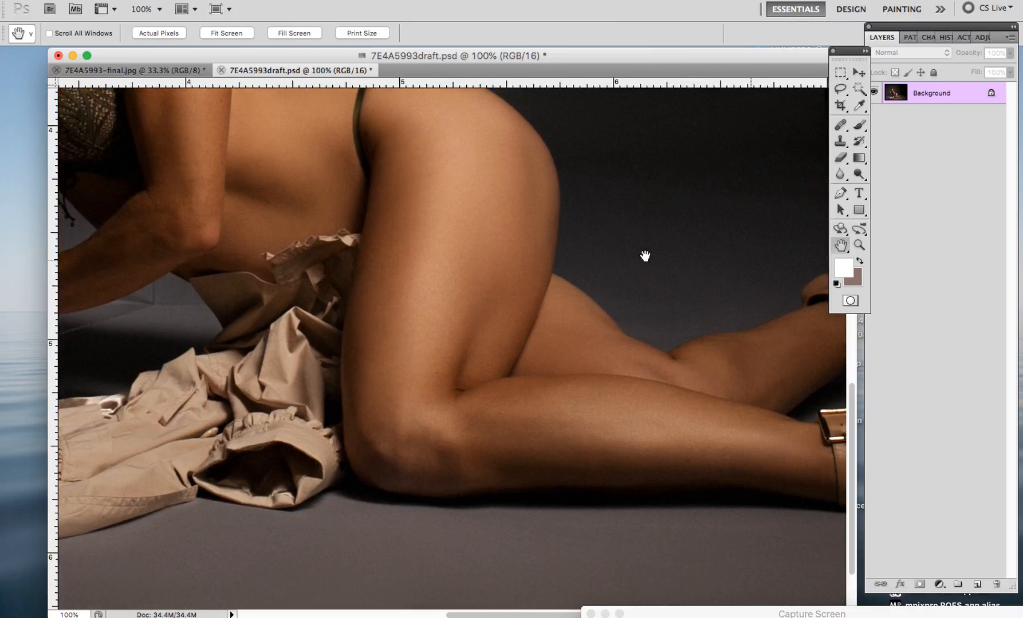
pyautogui.hscroll(-5, 645, 256)
pyautogui.scroll(3, 644, 256)
pyautogui.moveTo(544, 201); pyautogui.dragTo(657, 228)
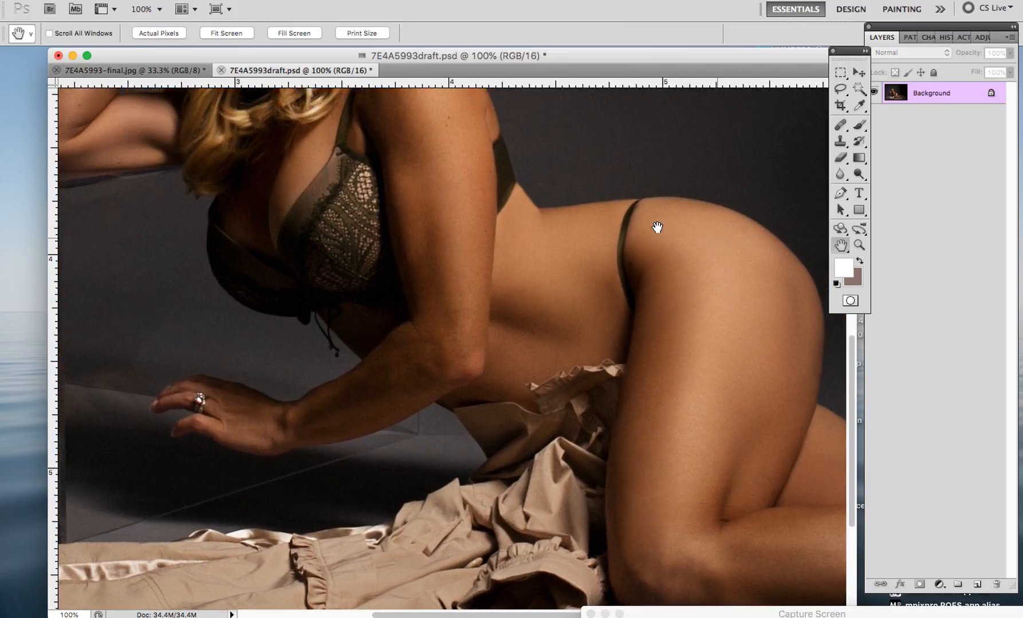
pyautogui.moveTo(616, 198); pyautogui.dragTo(712, 271)
pyautogui.scroll(4, 635, 286)
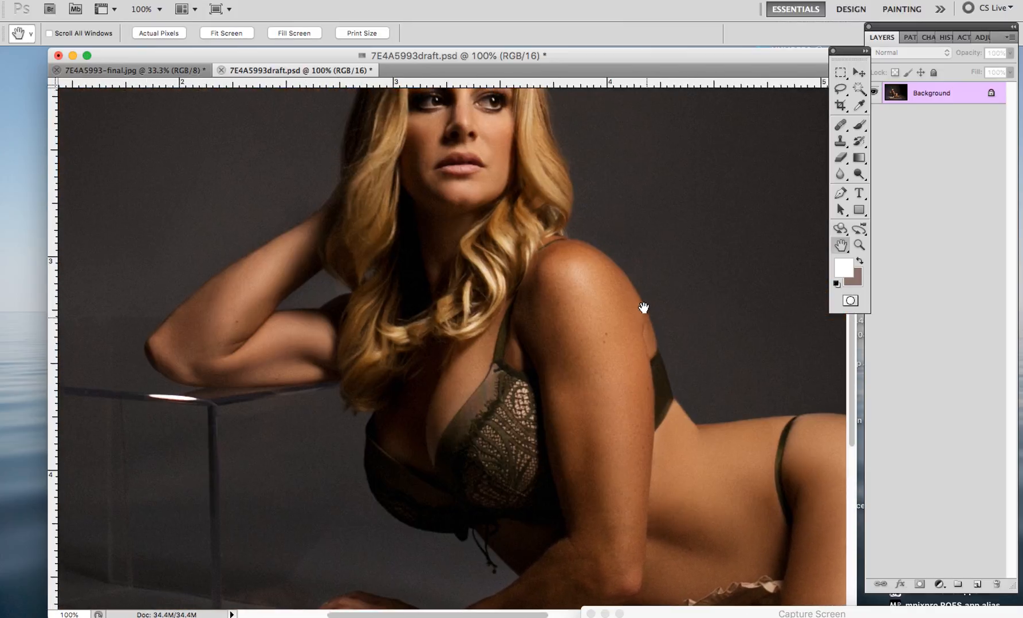
pyautogui.scroll(5, 633, 338)
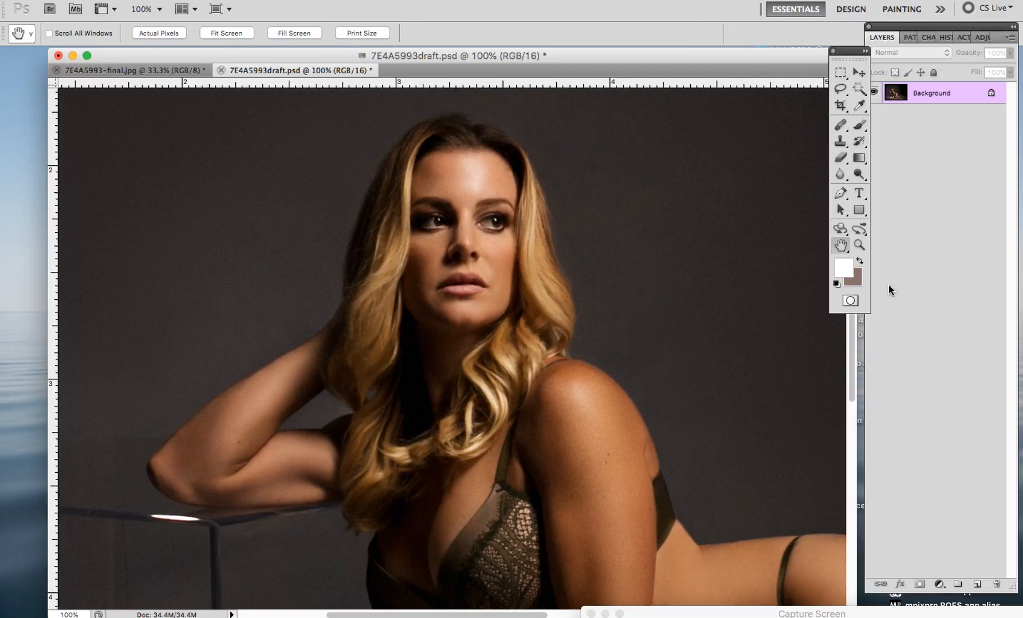
# - Zoom out to 33.3% and review the entire finished portrait
pyautogui.click(859, 246)
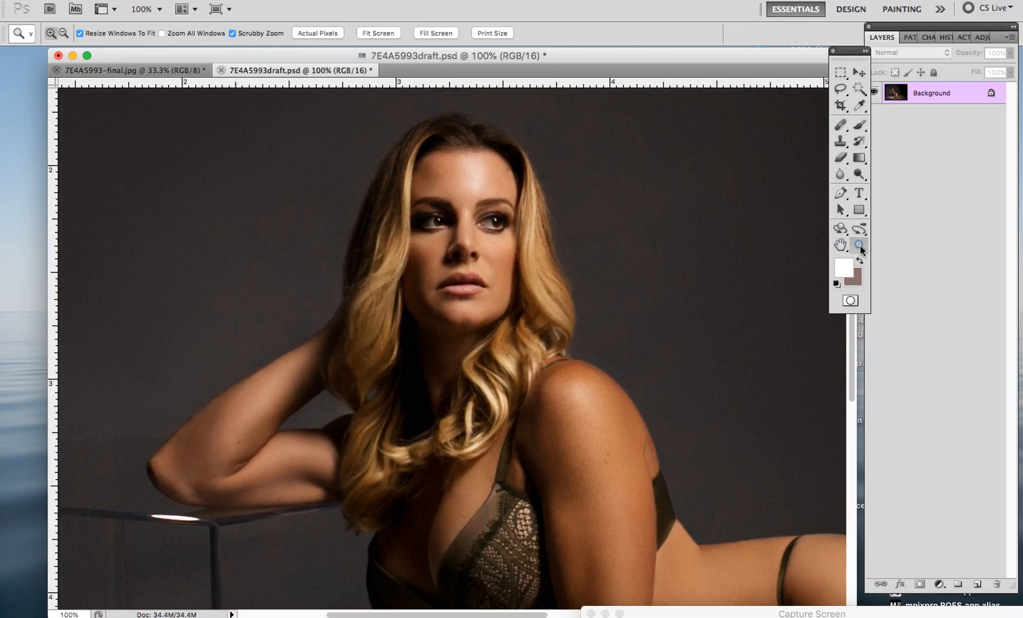
pyautogui.keyDown('alt'); pyautogui.click(458, 345); pyautogui.keyUp('alt')
pyautogui.keyDown('alt'); pyautogui.click(457, 346); pyautogui.keyUp('alt')
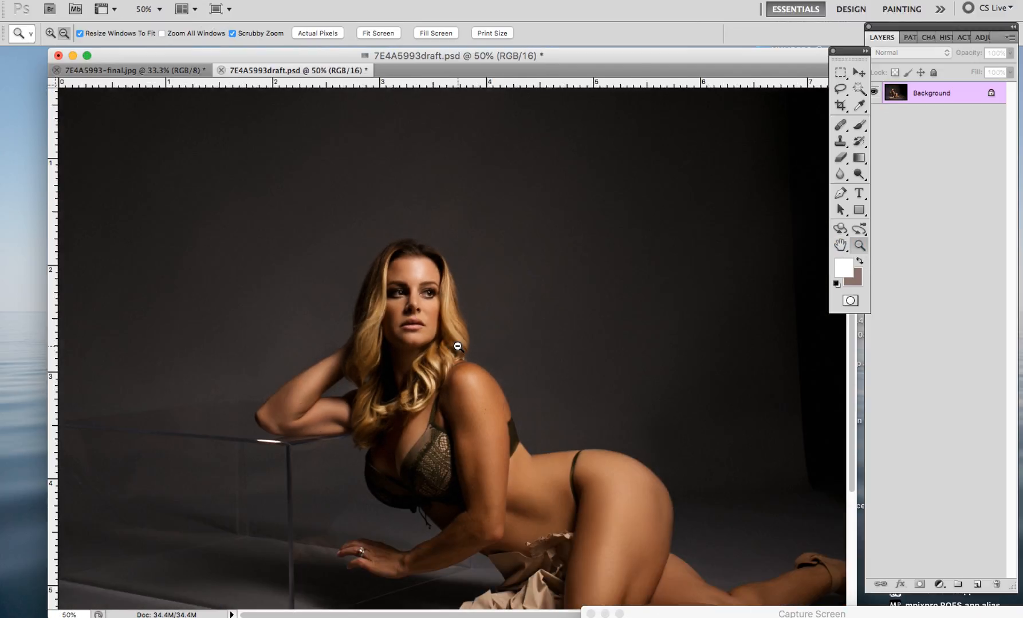
pyautogui.keyDown('alt'); pyautogui.click(458, 346); pyautogui.keyUp('alt')
pyautogui.click(369, 303)
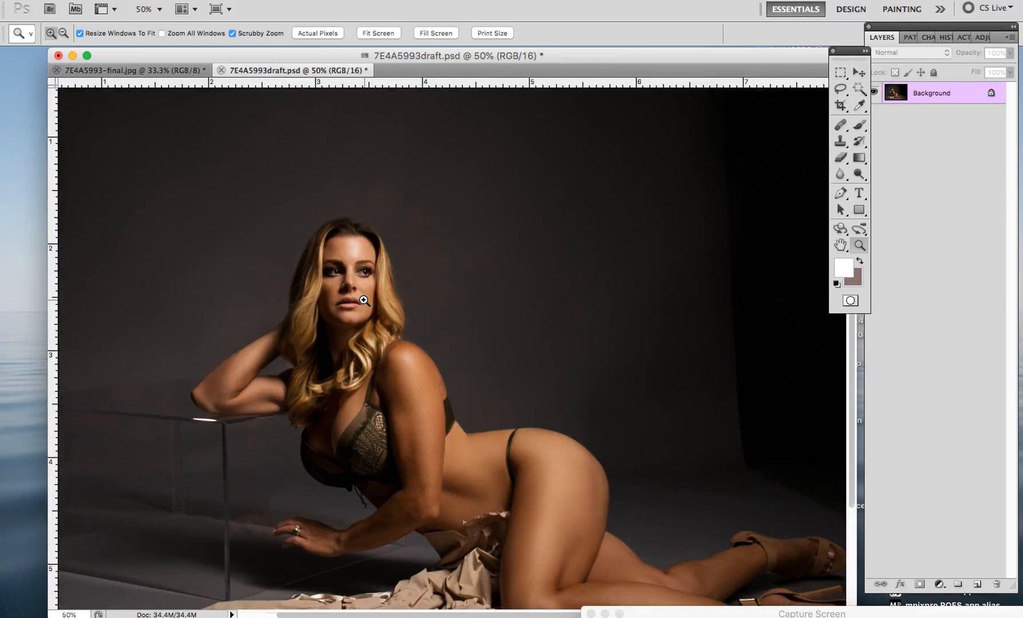
pyautogui.keyDown('alt'); pyautogui.click(358, 303); pyautogui.keyUp('alt')
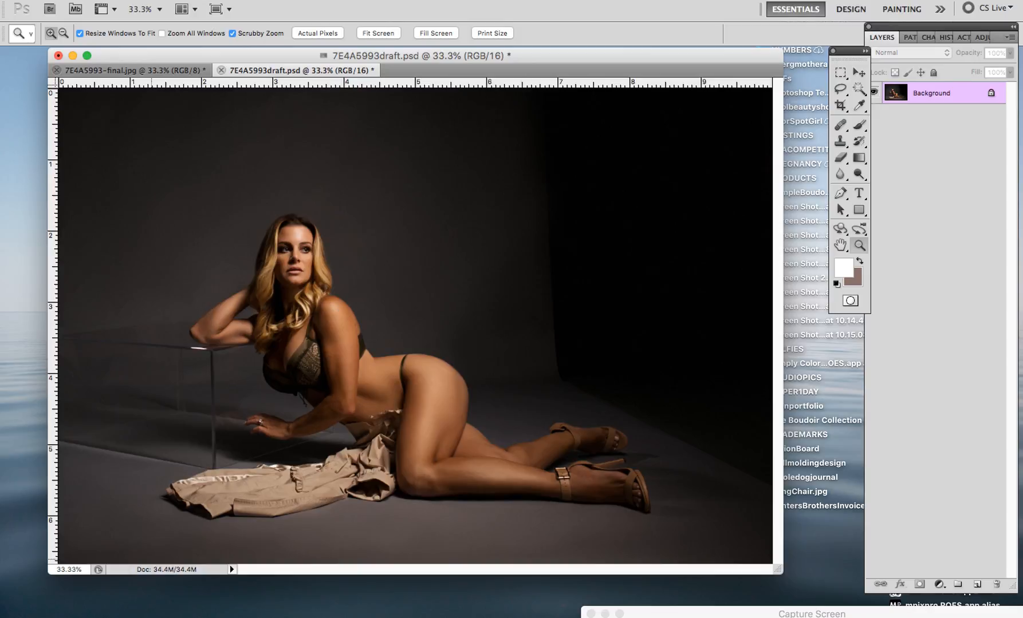
pyautogui.click(694, 613)
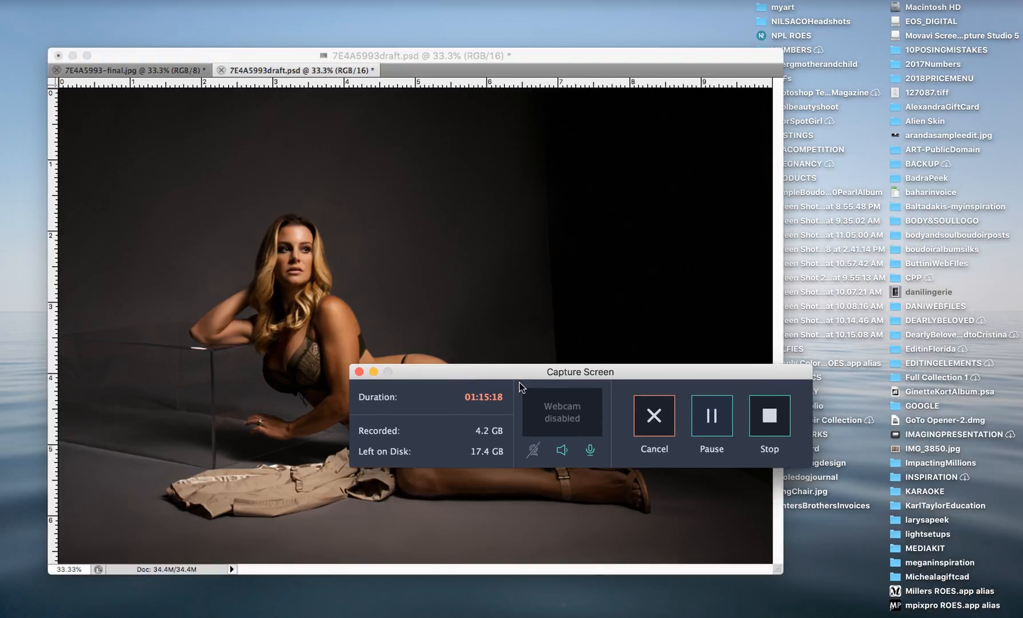